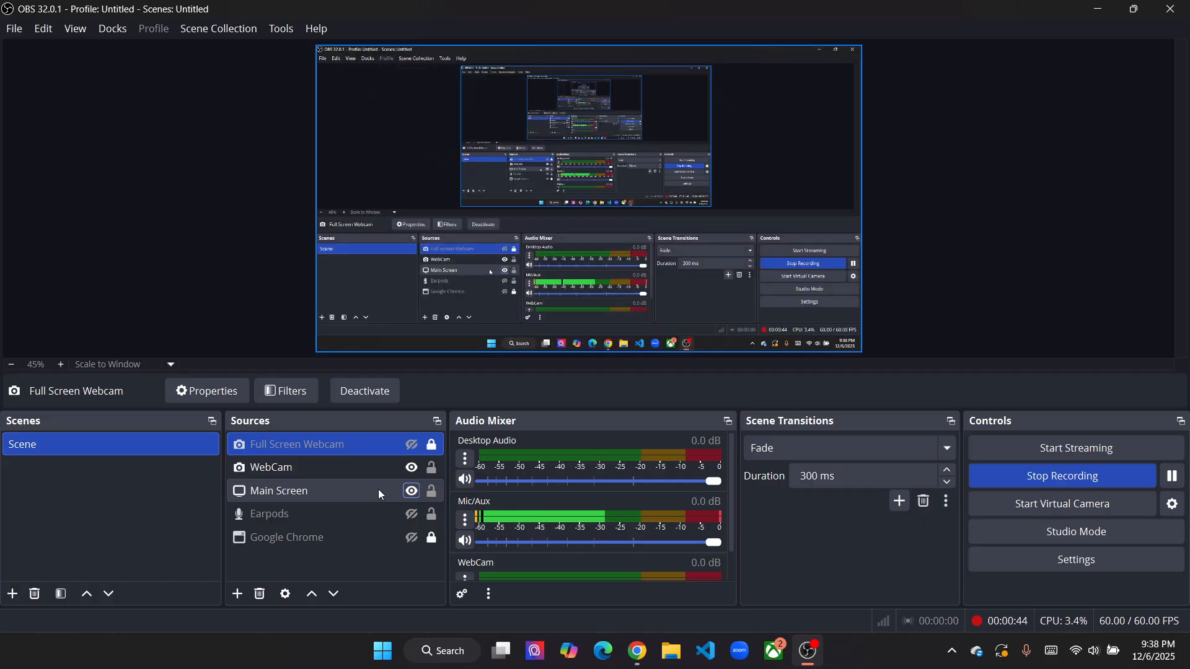
# Activate the WebCam source in the scene and close the Microsoft Teams window
pyautogui.click(322, 470)
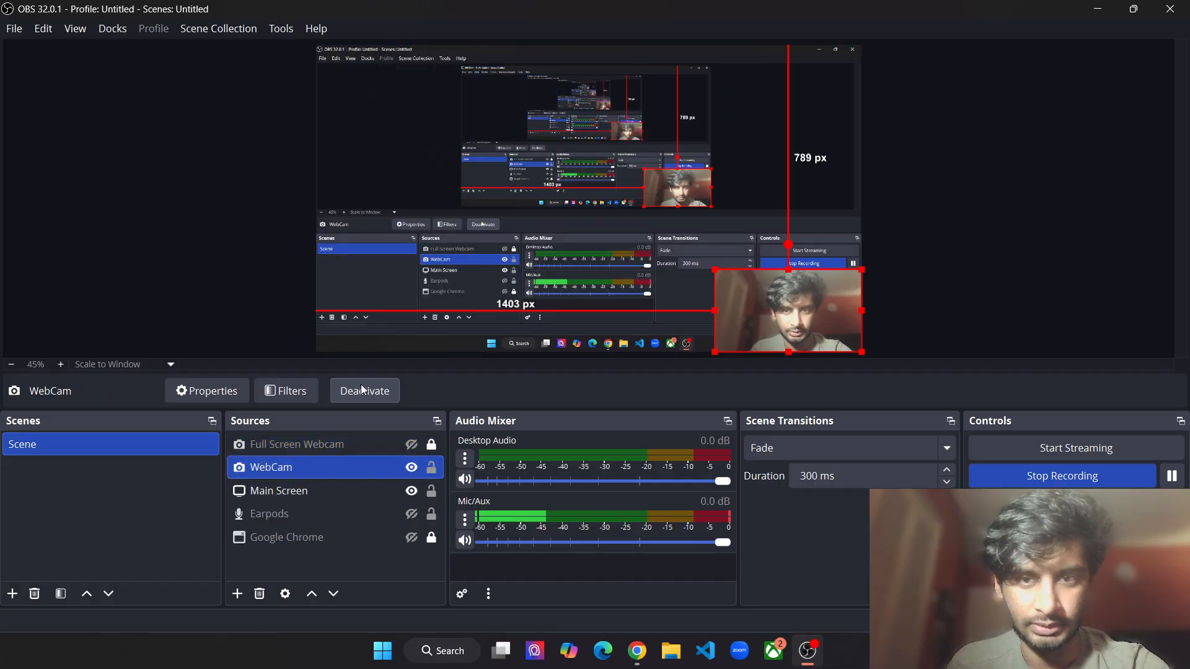
pyautogui.click(971, 290)
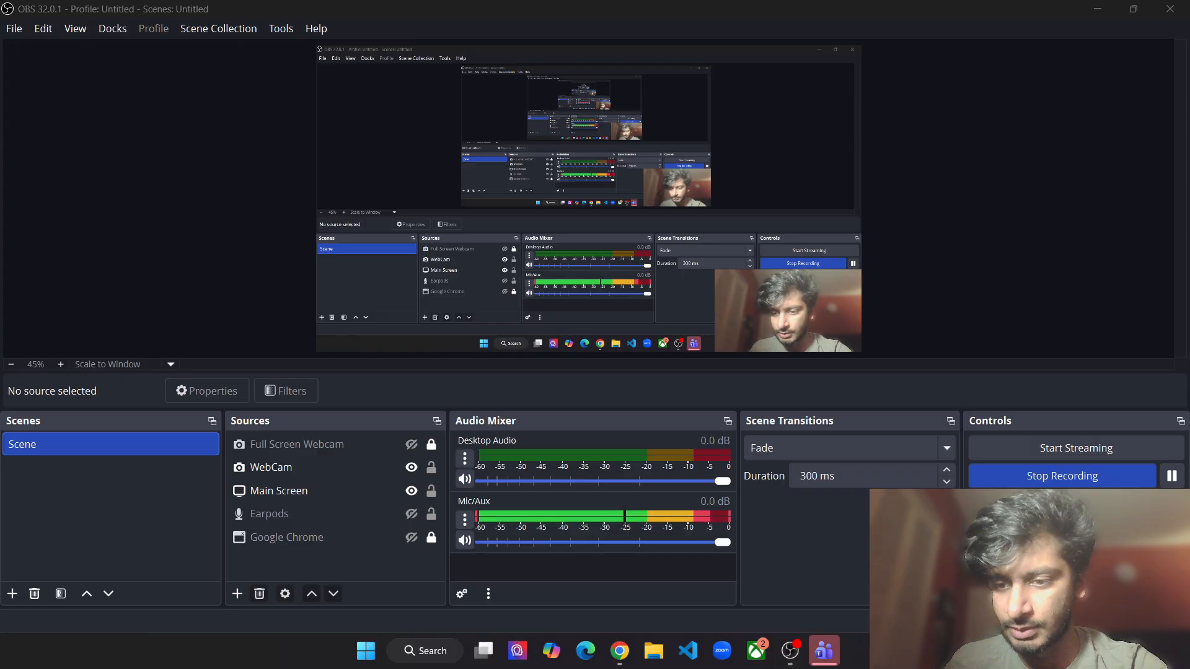
pyautogui.moveTo(833, 662)
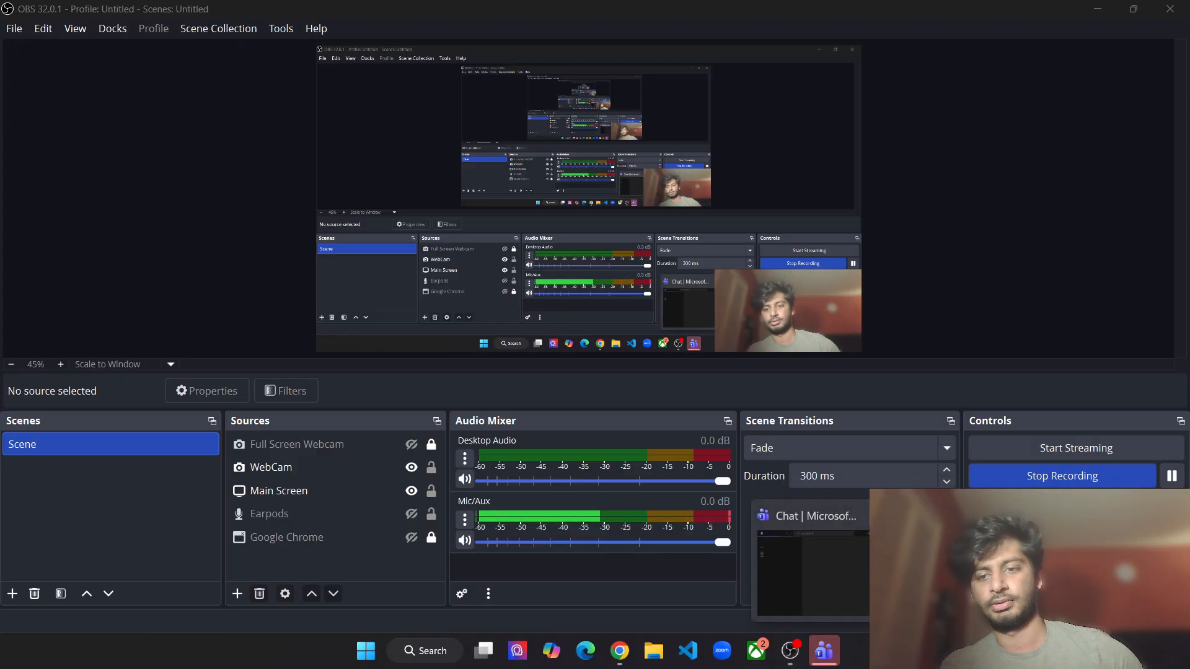
pyautogui.click(884, 515)
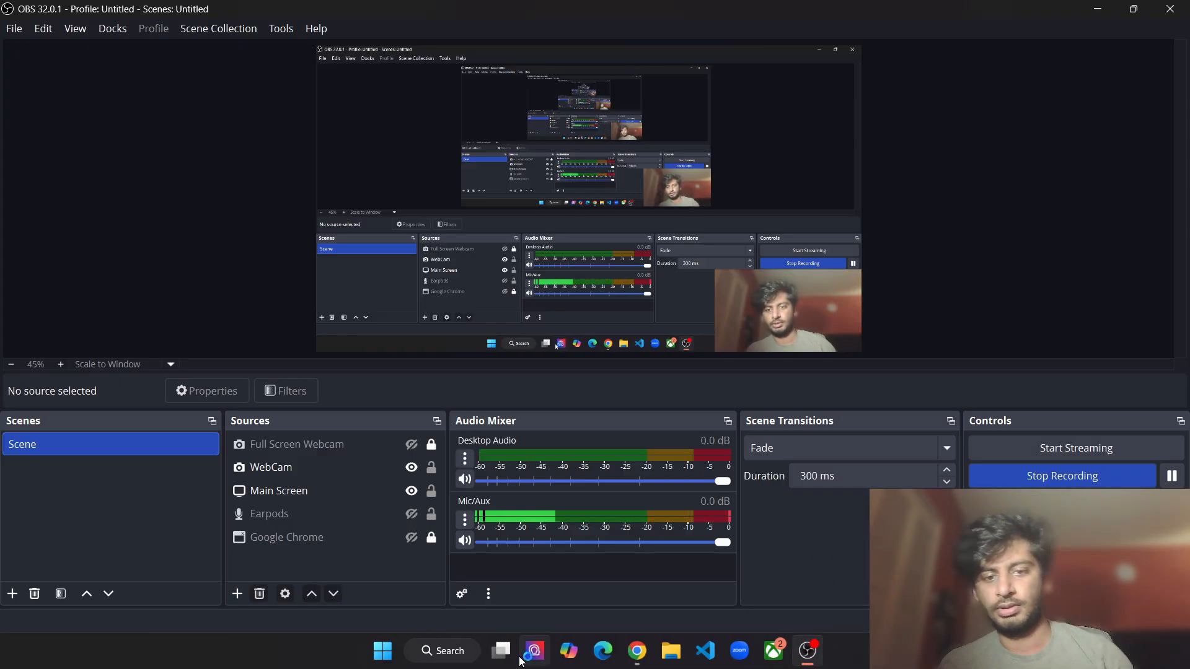
# Switch to Chrome, close the existing tabs and load business.facebook.com in a new tab
pyautogui.click(644, 651)
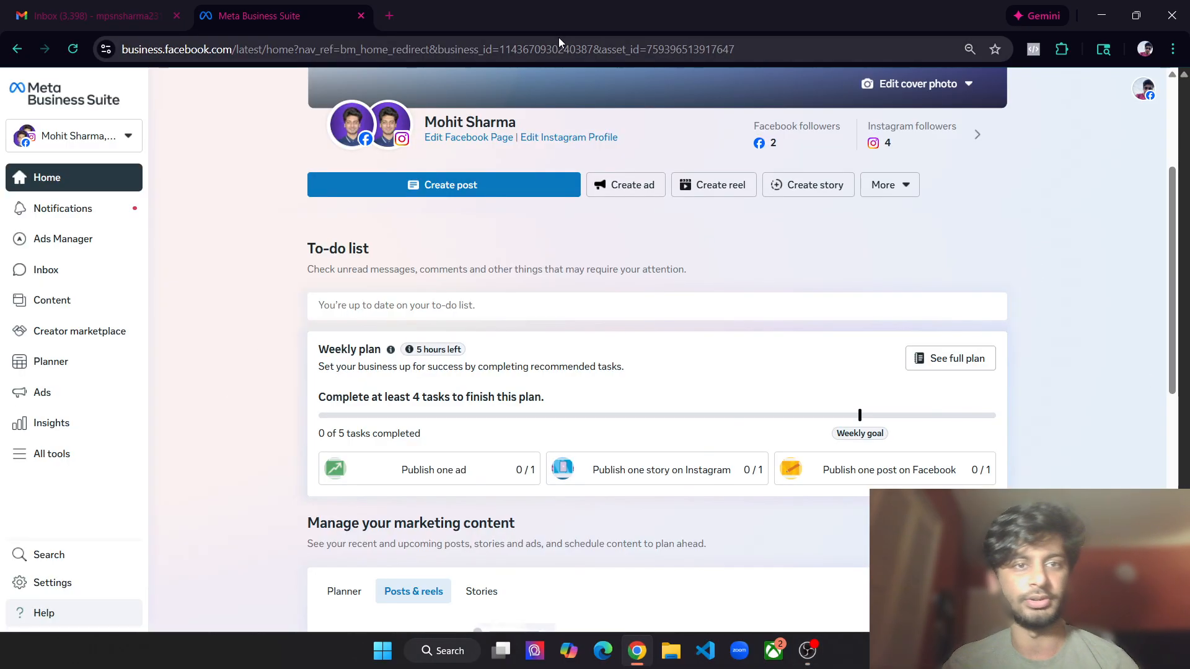
pyautogui.hotkey('ctrl', 't')
pyautogui.hotkey('ctrl', 'Tab')
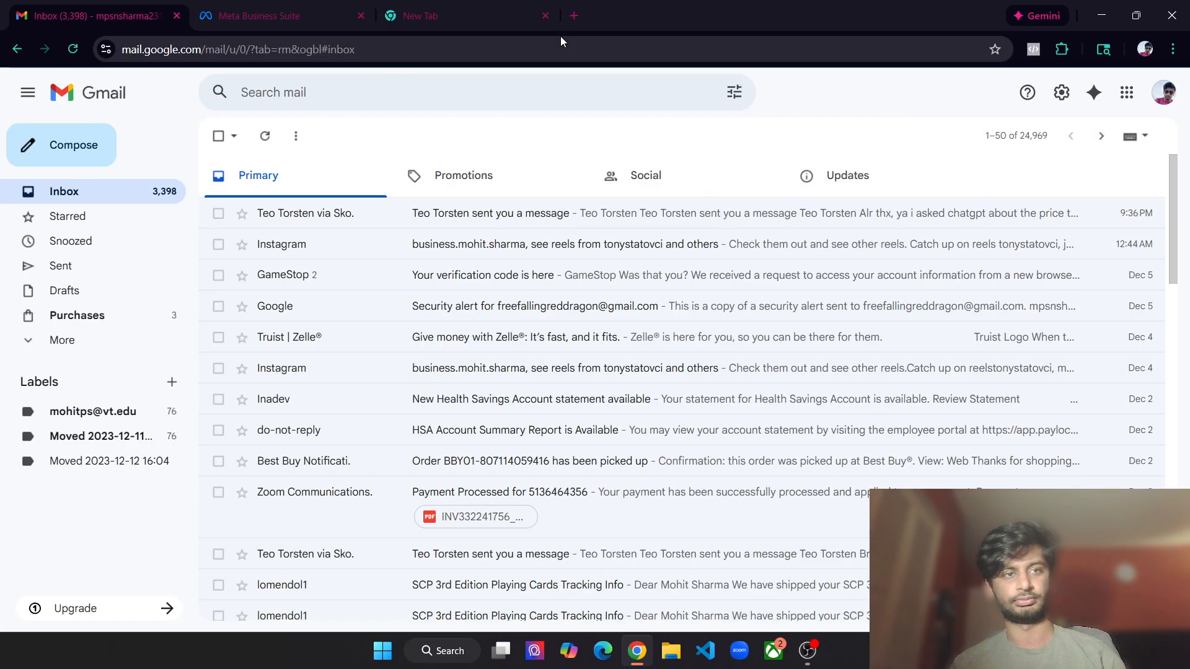
pyautogui.hotkey('ctrl', 'w')
pyautogui.hotkey('ctrl', 'w')
pyautogui.write('business.facebook.com')
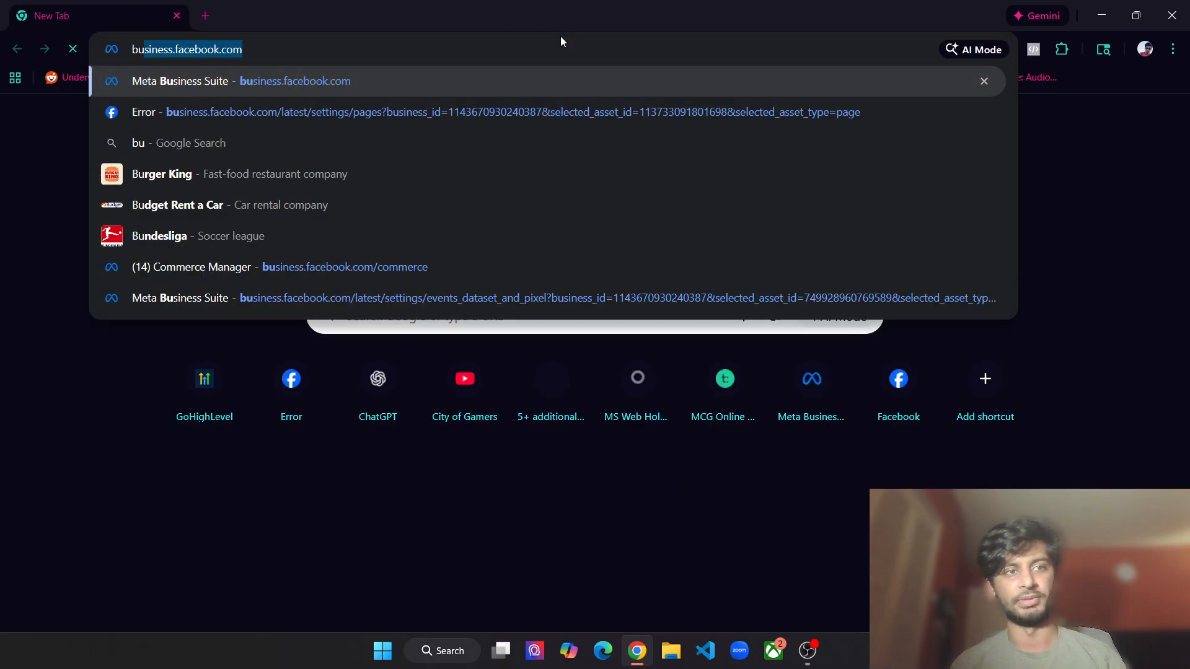
pyautogui.press('Return')
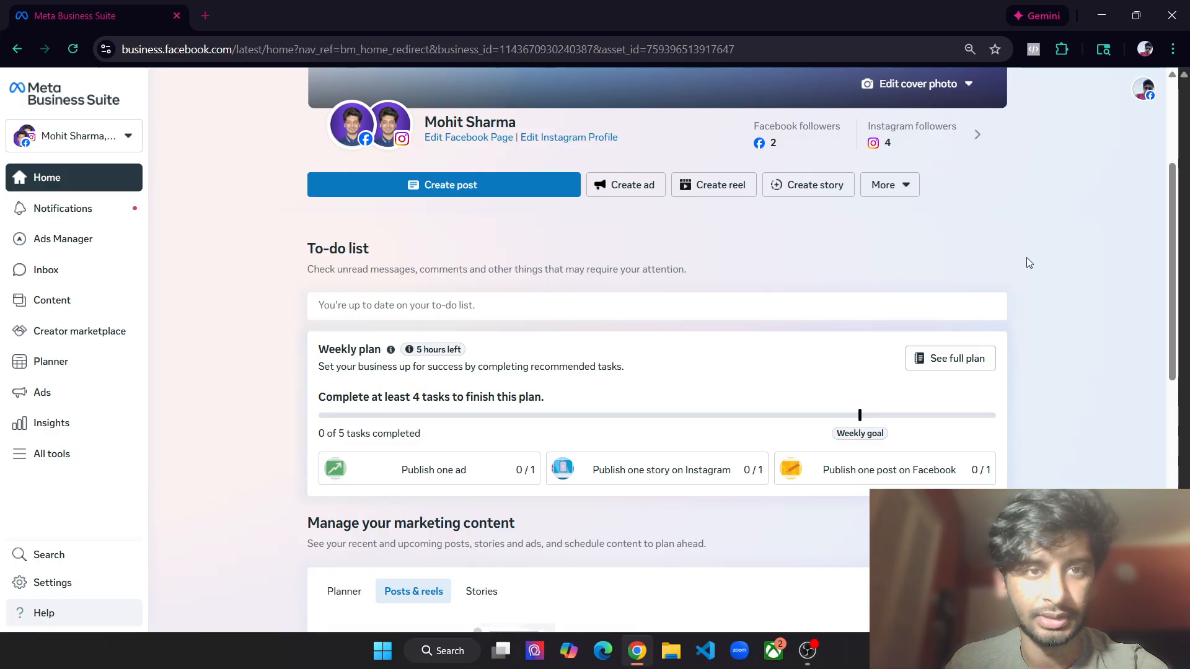
# Review the linked Facebook and Instagram pages and the saved login profiles in Meta Business Suite
pyautogui.moveTo(357, 130)
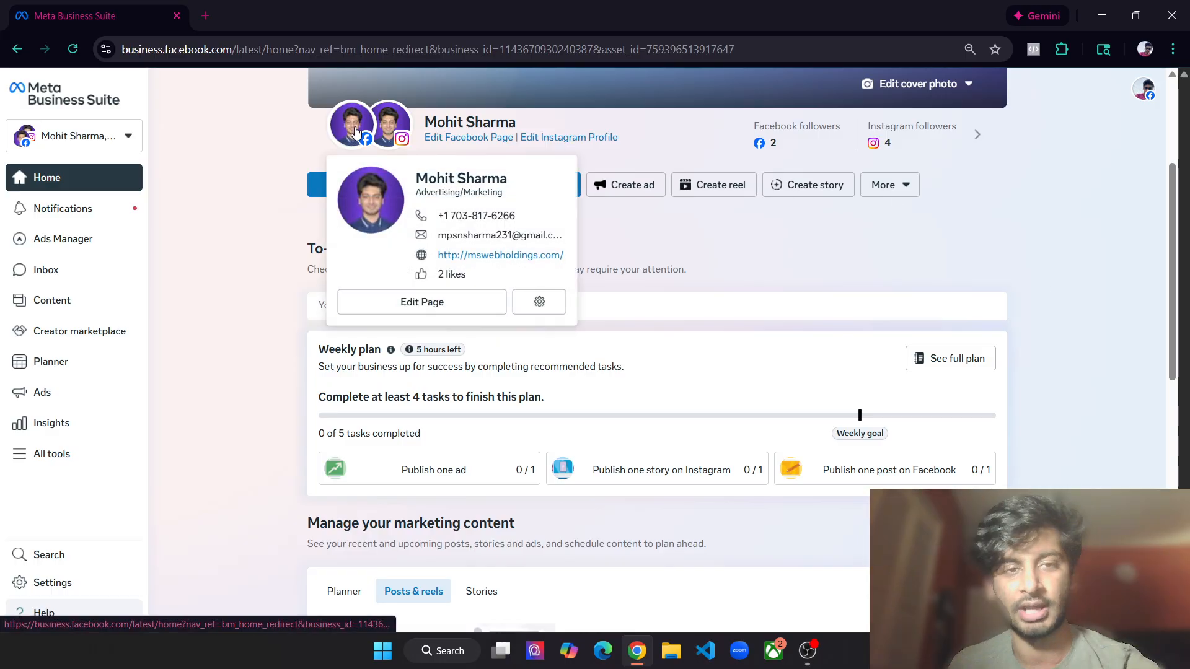
pyautogui.moveTo(395, 129)
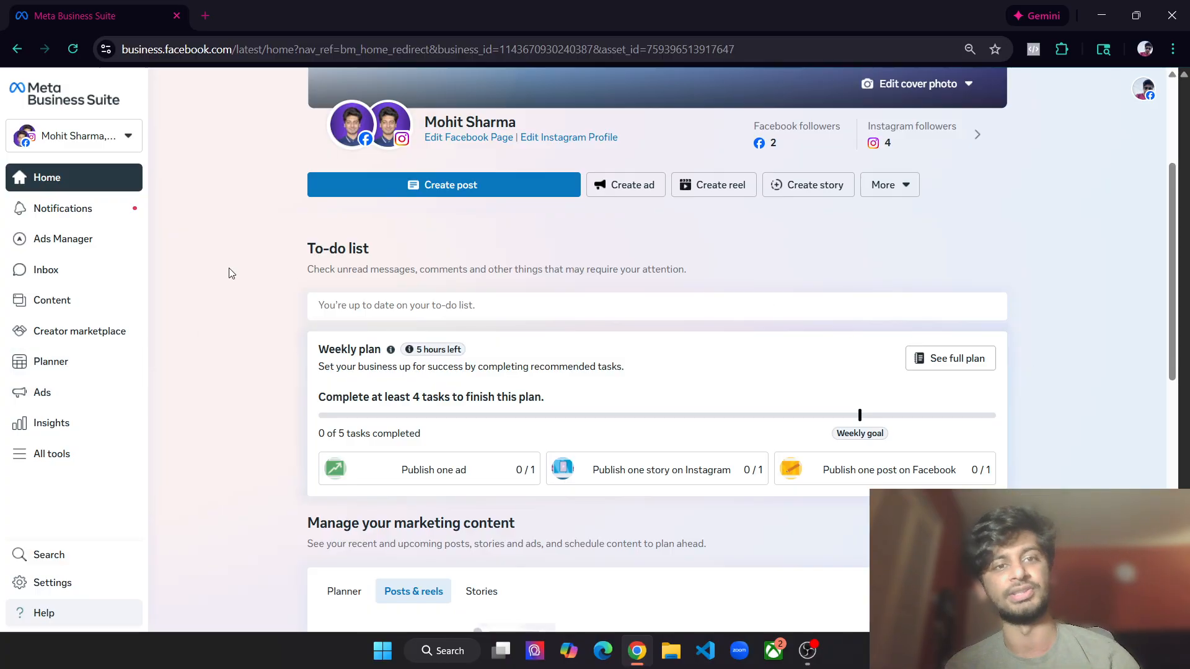
pyautogui.click(1144, 89)
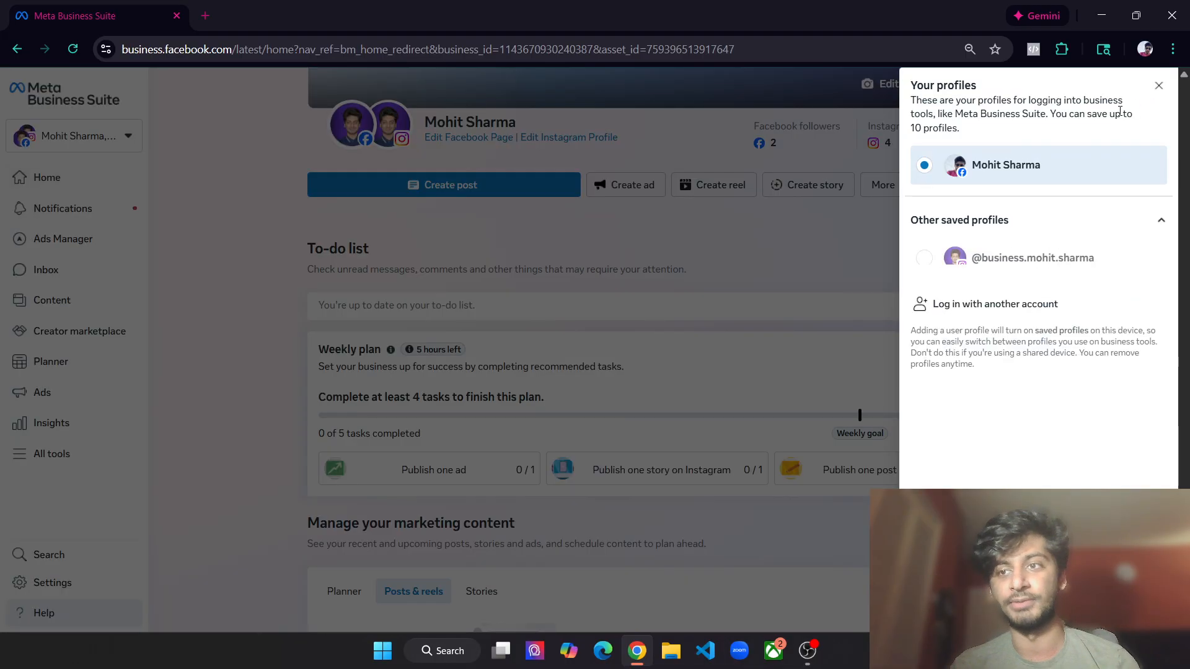
pyautogui.hotkey('alt', 'Tab')
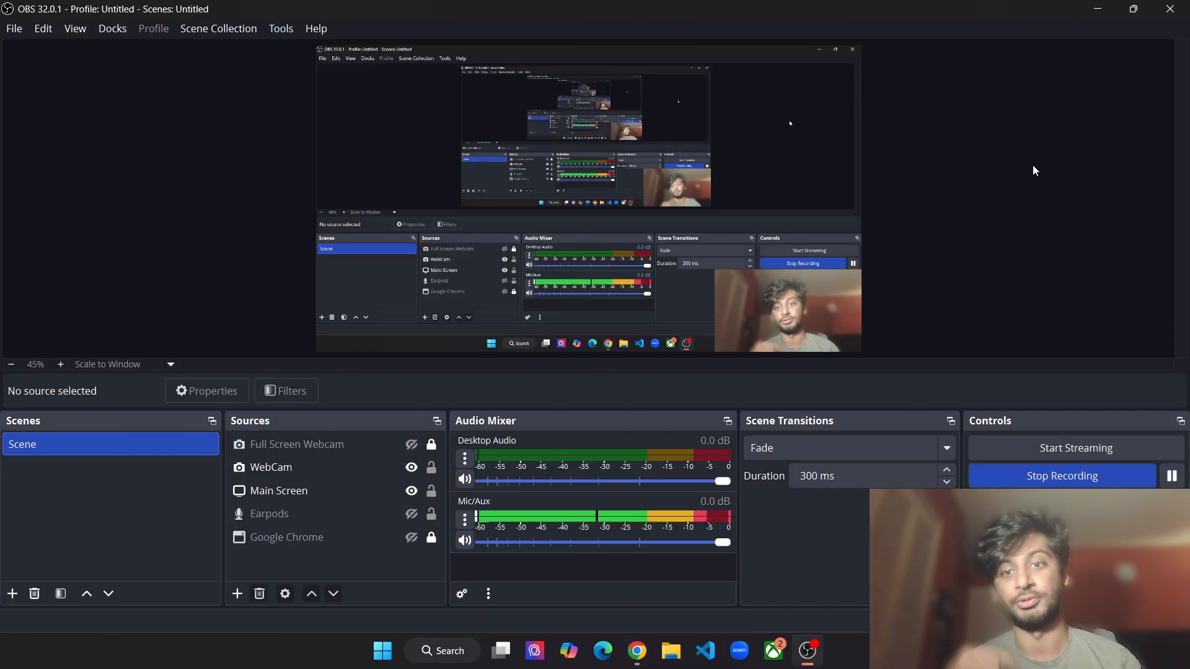
pyautogui.hotkey('alt', 'Tab')
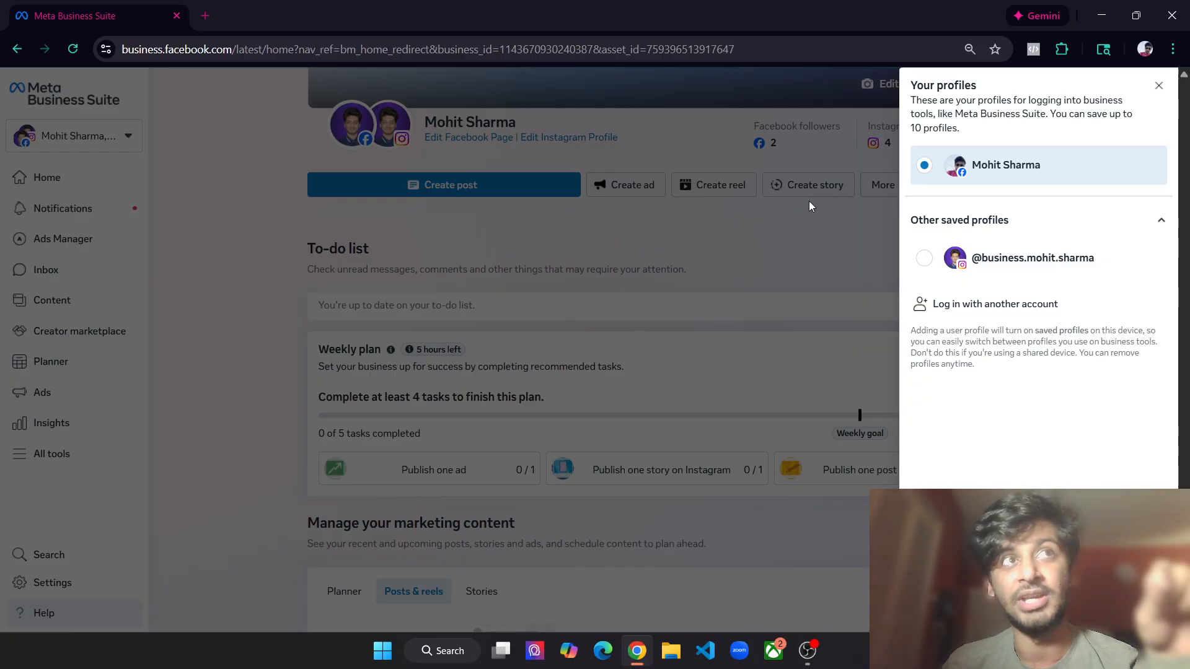
pyautogui.click(370, 149)
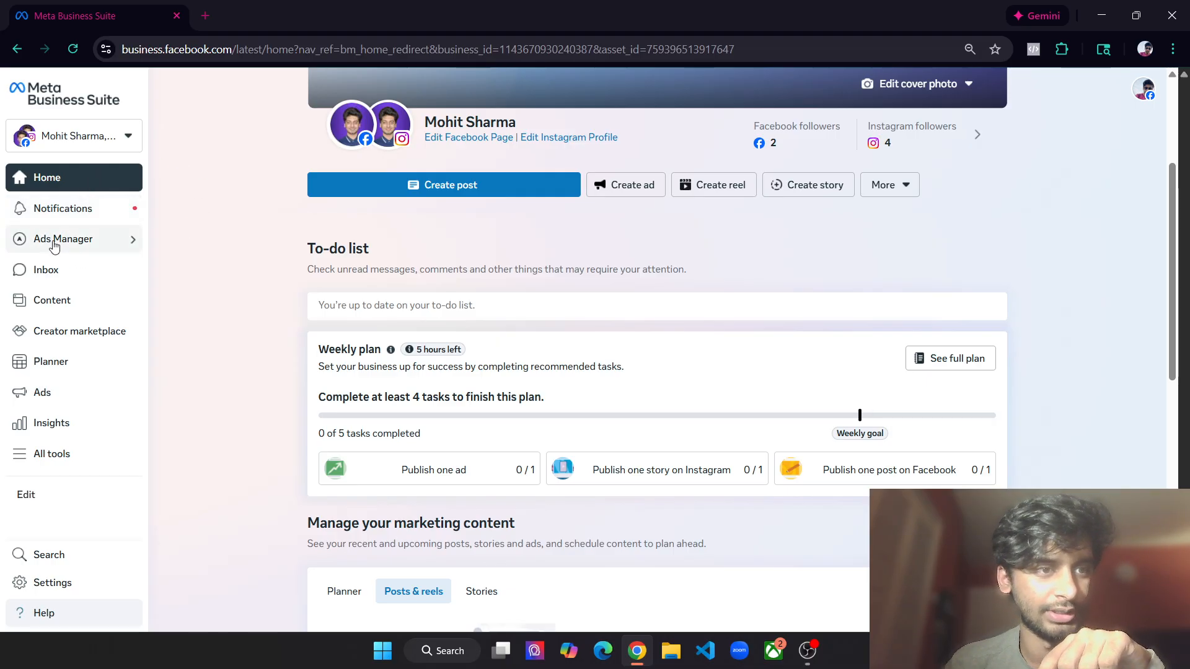
# Open the Ads Manager campaigns list and set its date range to Maximum
pyautogui.moveTo(55, 244)
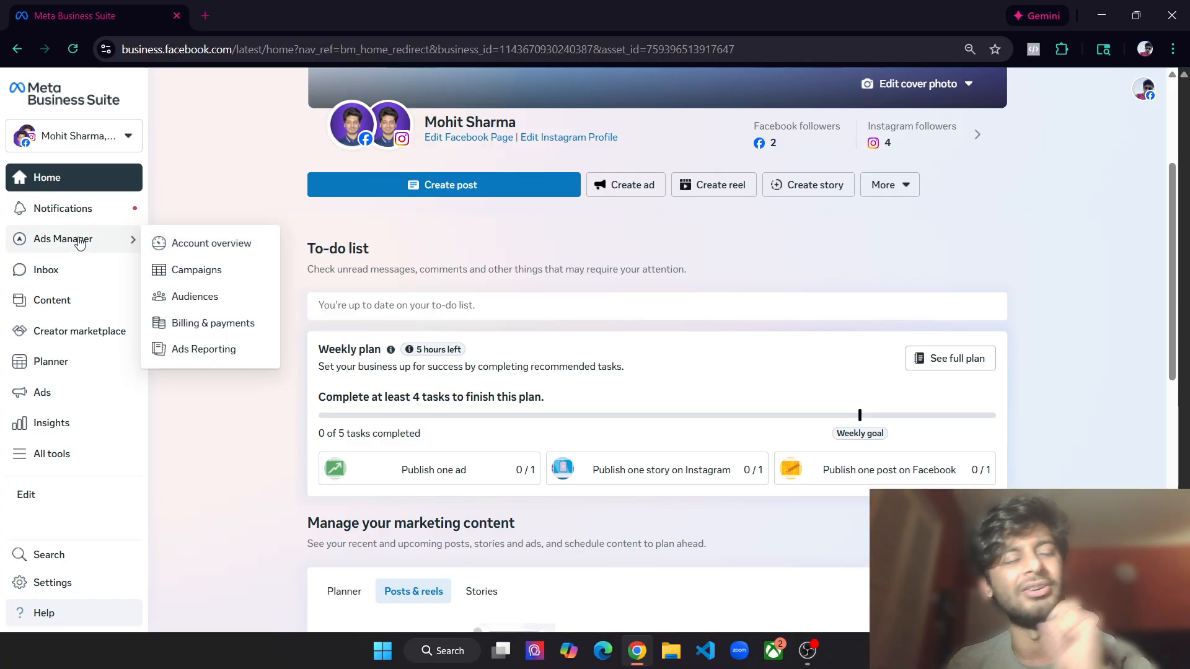
pyautogui.click(186, 271)
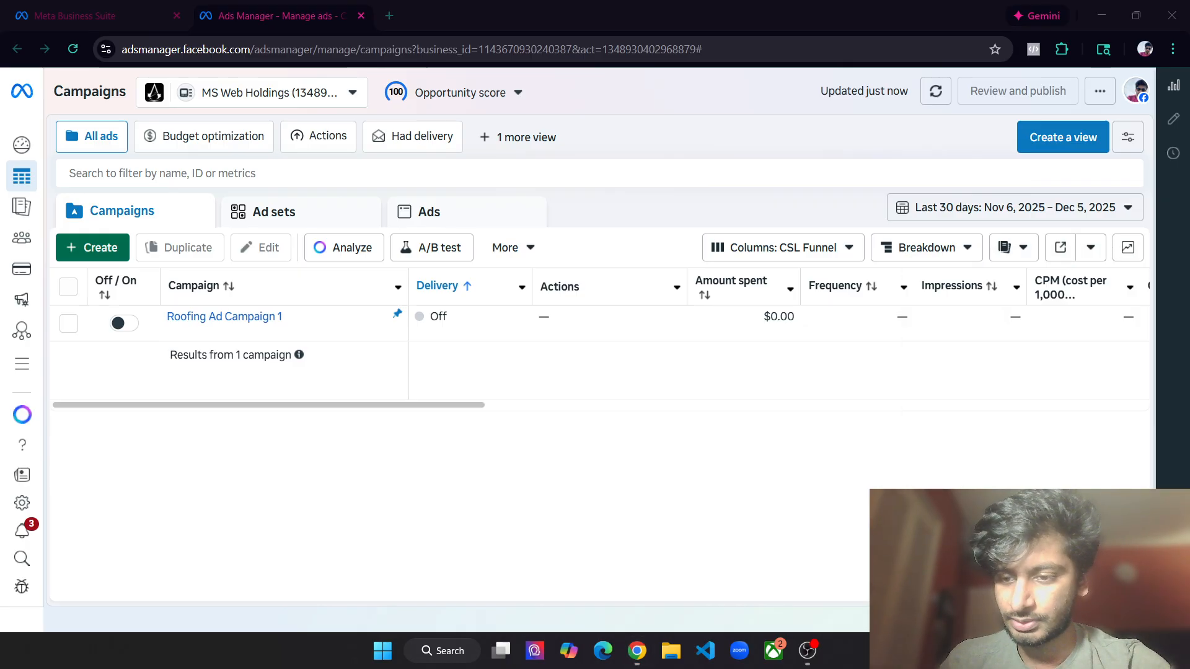
pyautogui.click(627, 520)
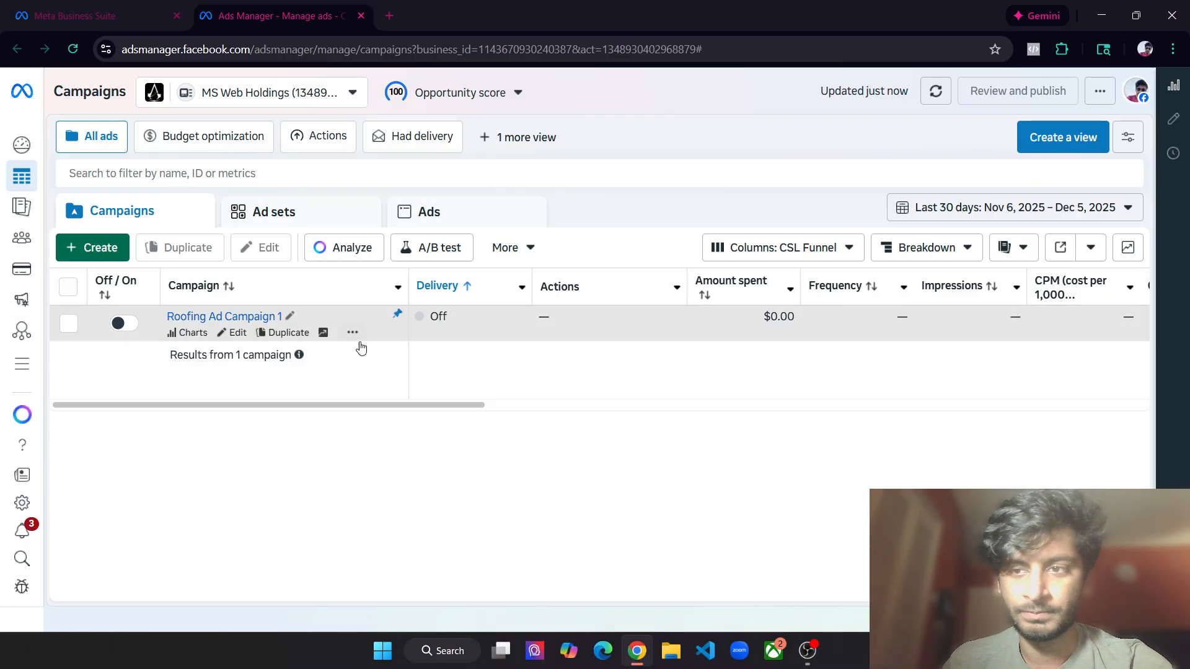
pyautogui.moveTo(260, 412); pyautogui.dragTo(180, 400)
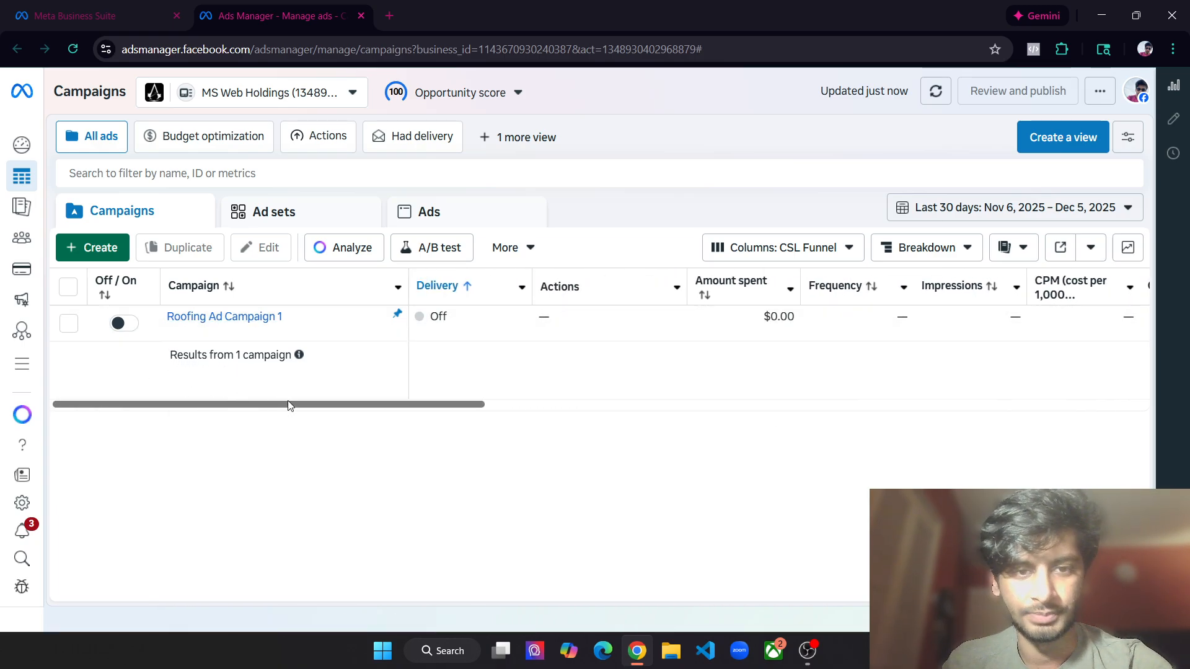
pyautogui.moveTo(288, 410); pyautogui.dragTo(297, 250)
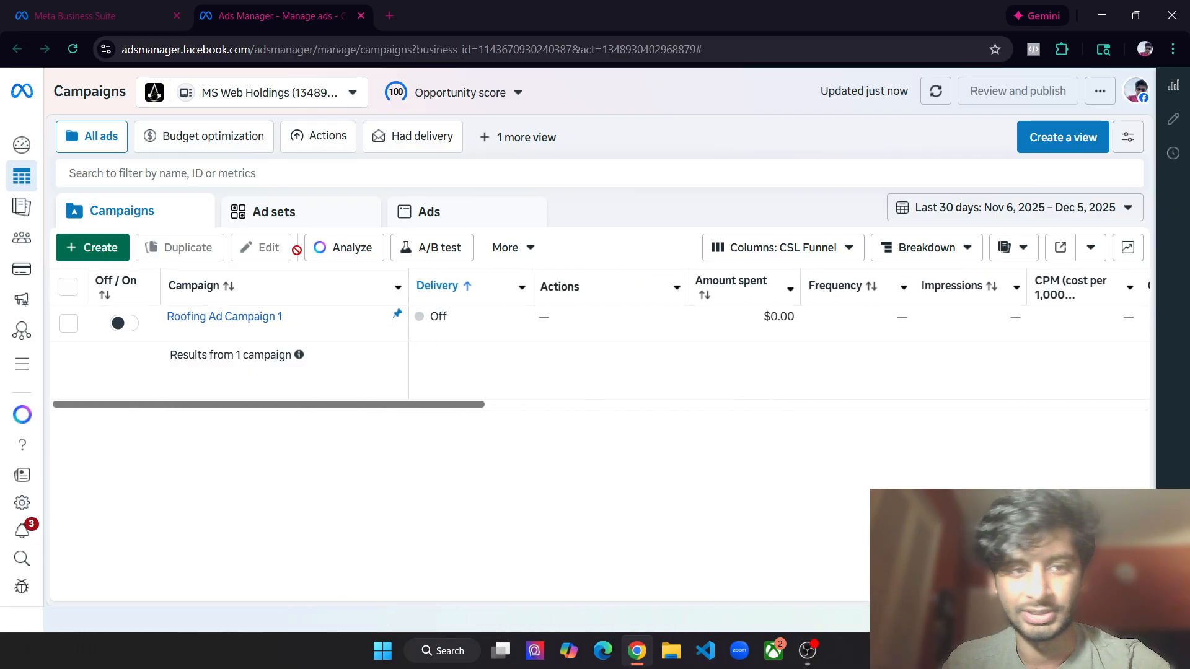
pyautogui.click(935, 210)
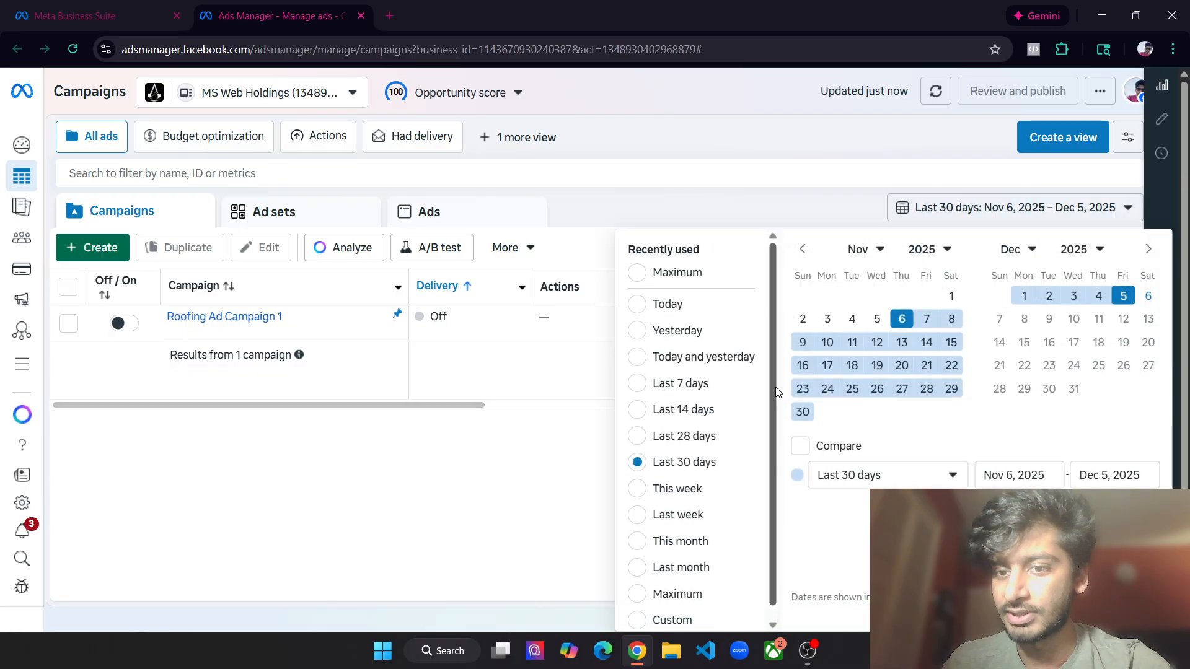
pyautogui.click(644, 274)
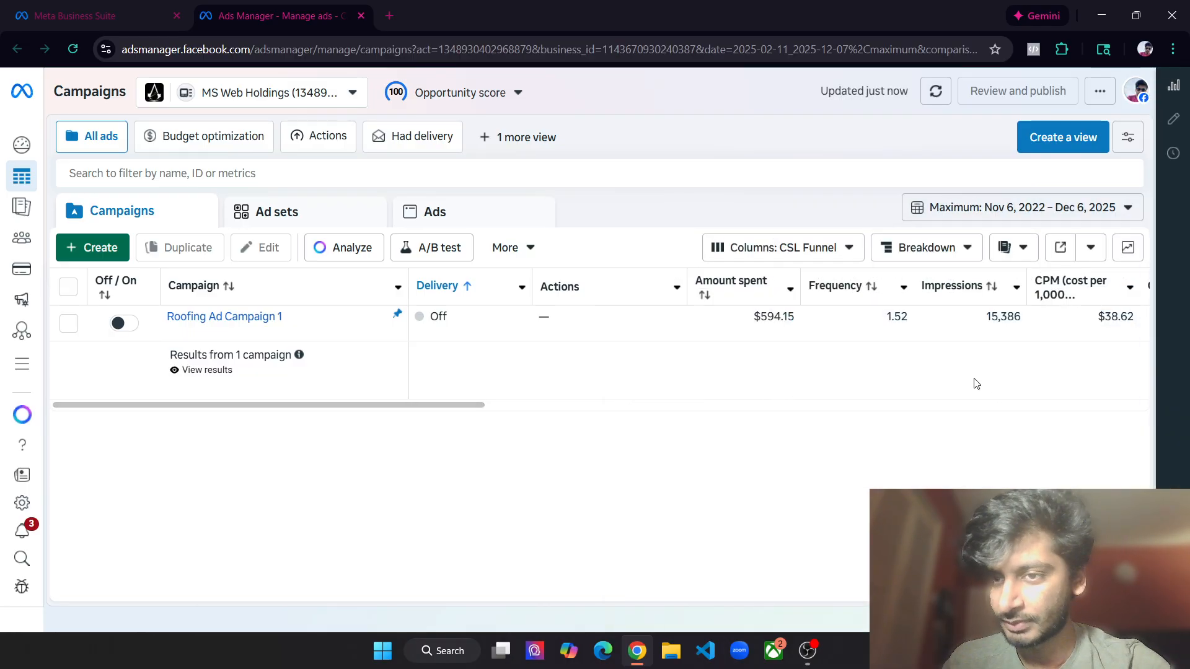
# Examine Roofing Ad Campaign 1's metrics, from amount spent and impressions through click rates and landing page views to appointments scheduled
pyautogui.moveTo(326, 406); pyautogui.dragTo(429, 405)
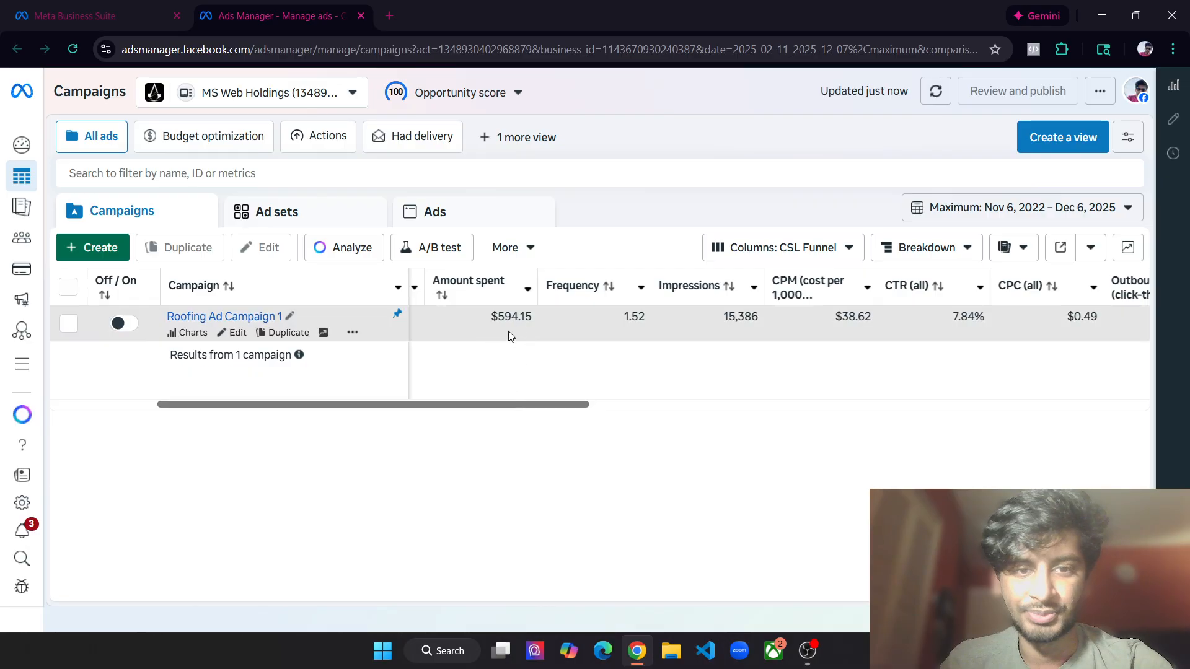
pyautogui.moveTo(472, 407); pyautogui.dragTo(545, 411)
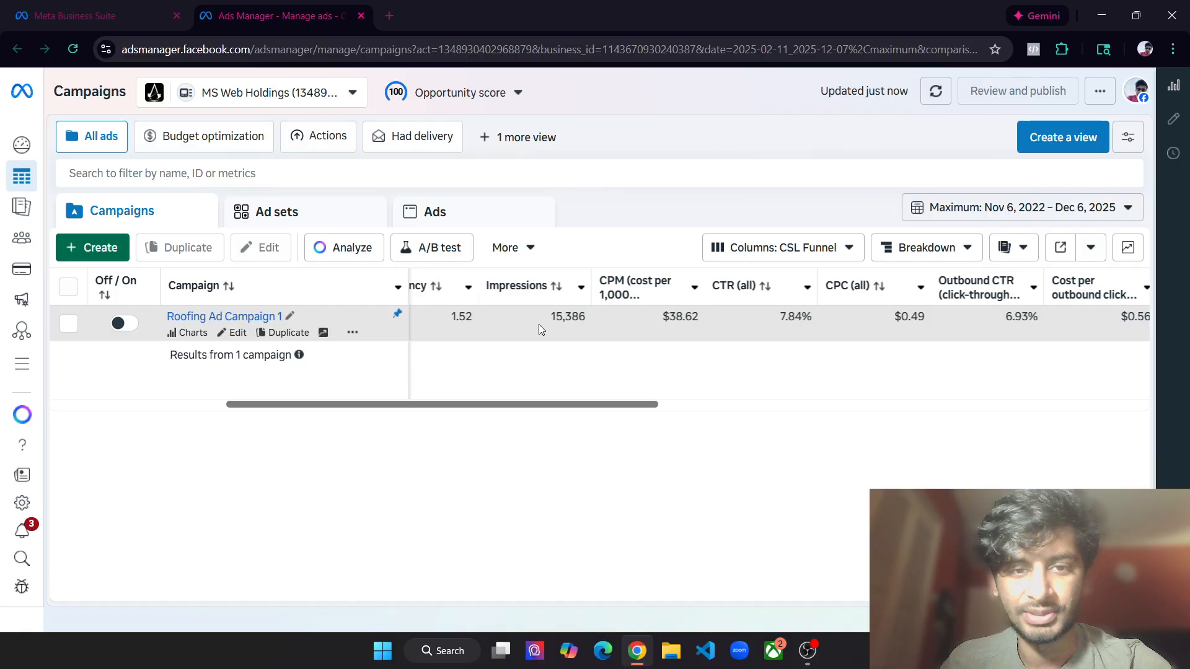
pyautogui.moveTo(531, 297)
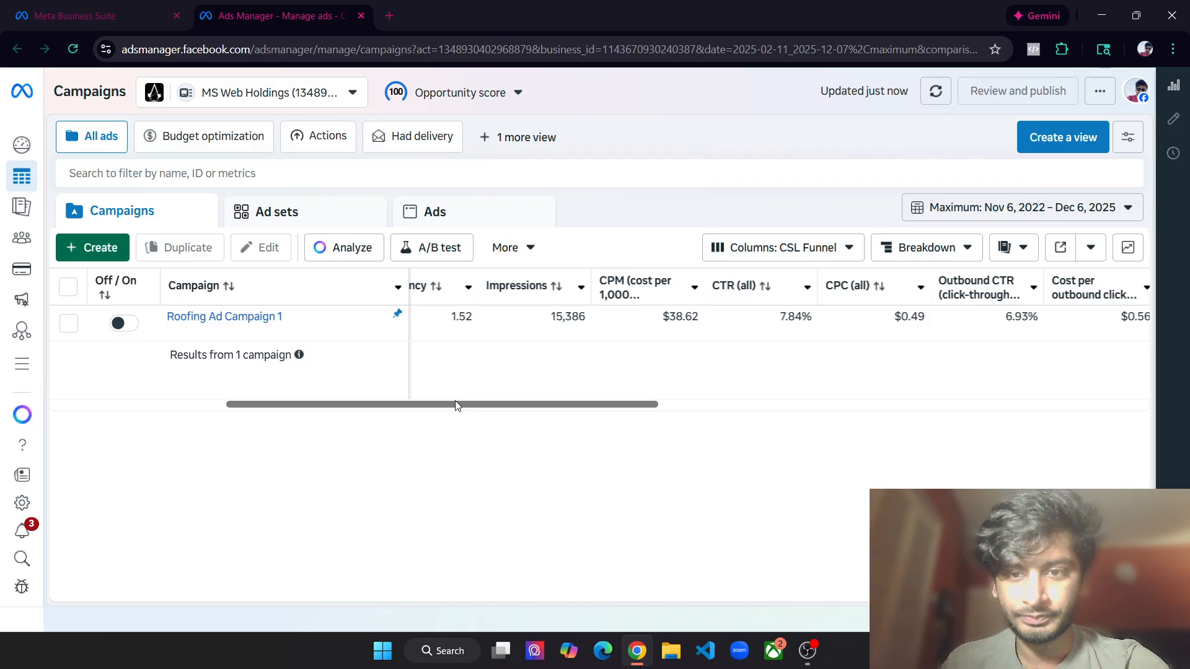
pyautogui.moveTo(455, 405); pyautogui.dragTo(511, 406)
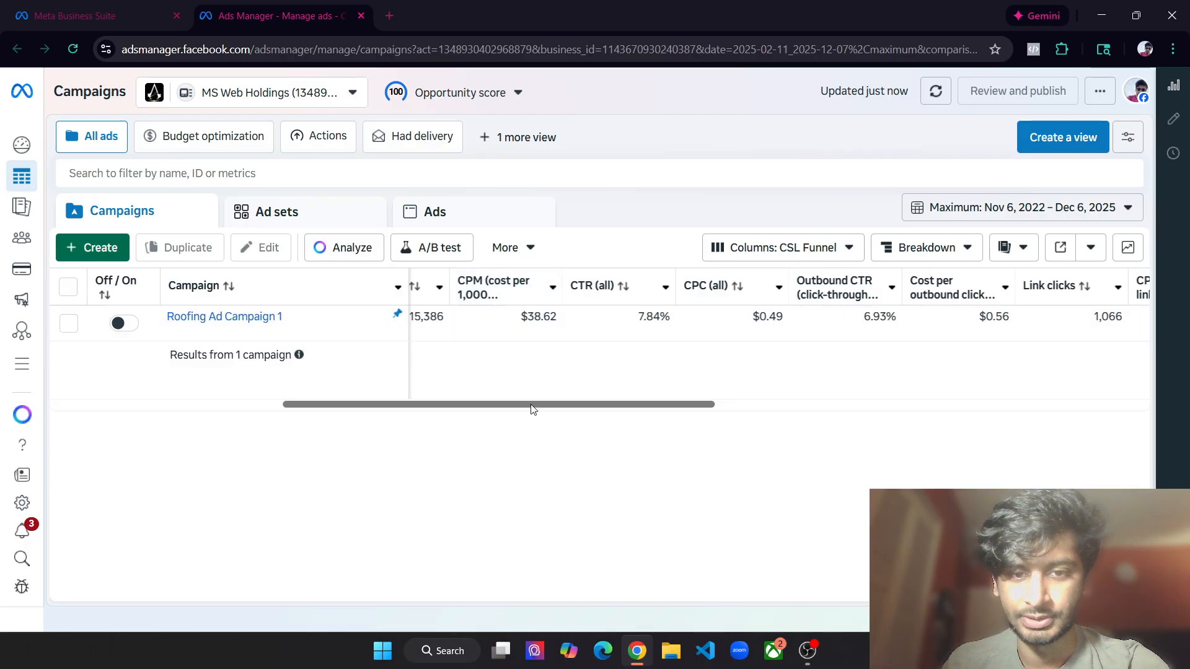
pyautogui.moveTo(532, 409); pyautogui.dragTo(554, 409)
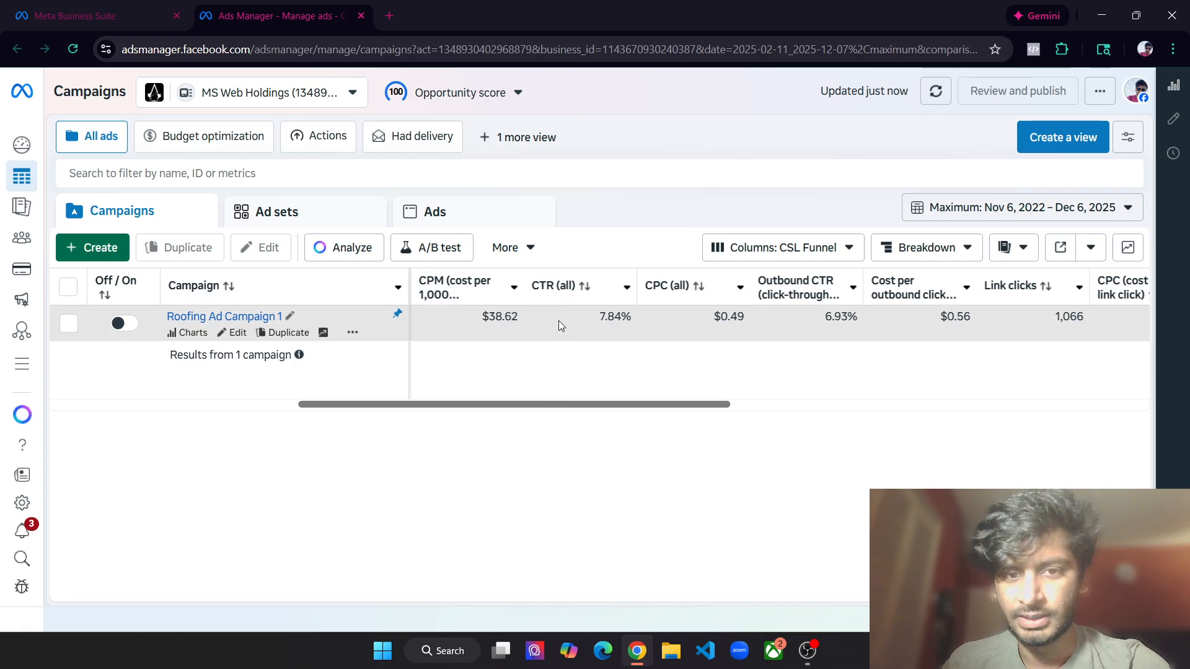
pyautogui.moveTo(615, 407); pyautogui.dragTo(697, 412)
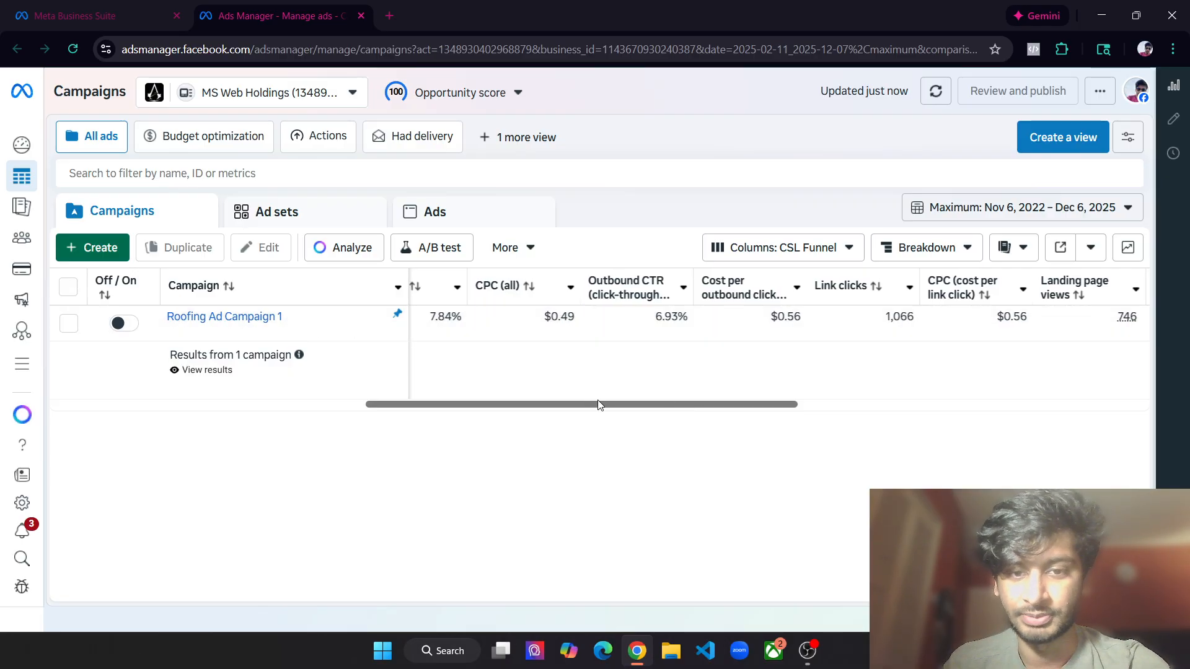
pyautogui.moveTo(600, 404); pyautogui.dragTo(665, 409)
pyautogui.moveTo(761, 409); pyautogui.dragTo(878, 406)
pyautogui.moveTo(603, 317)
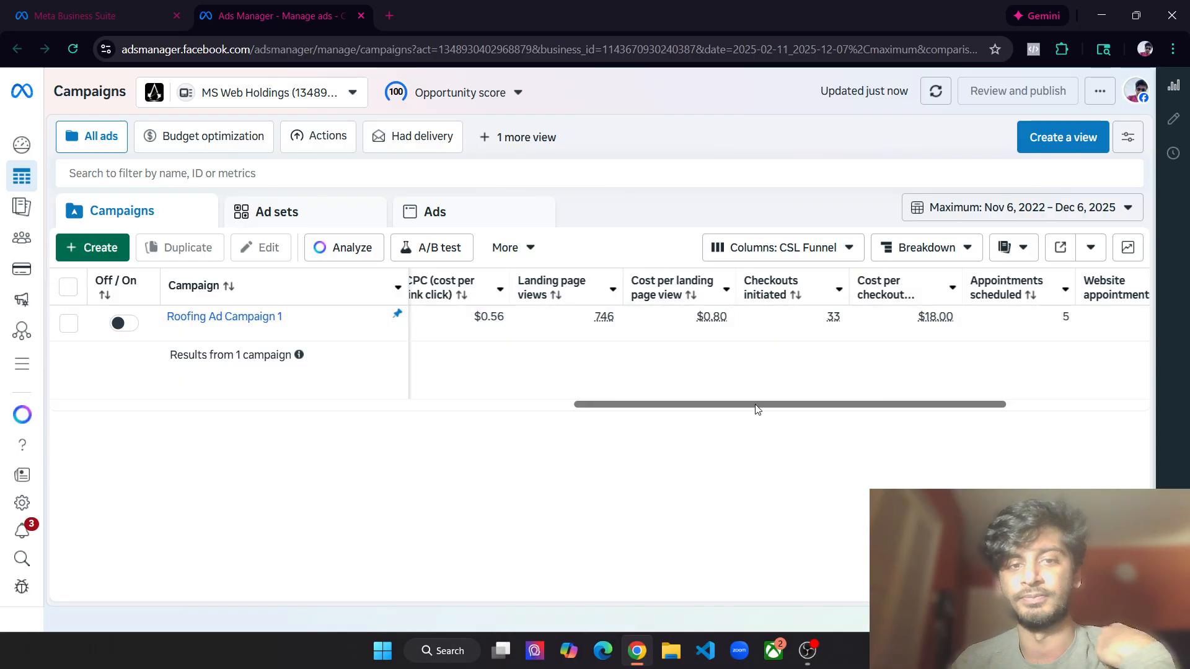
pyautogui.hotkey('ctrl', 't')
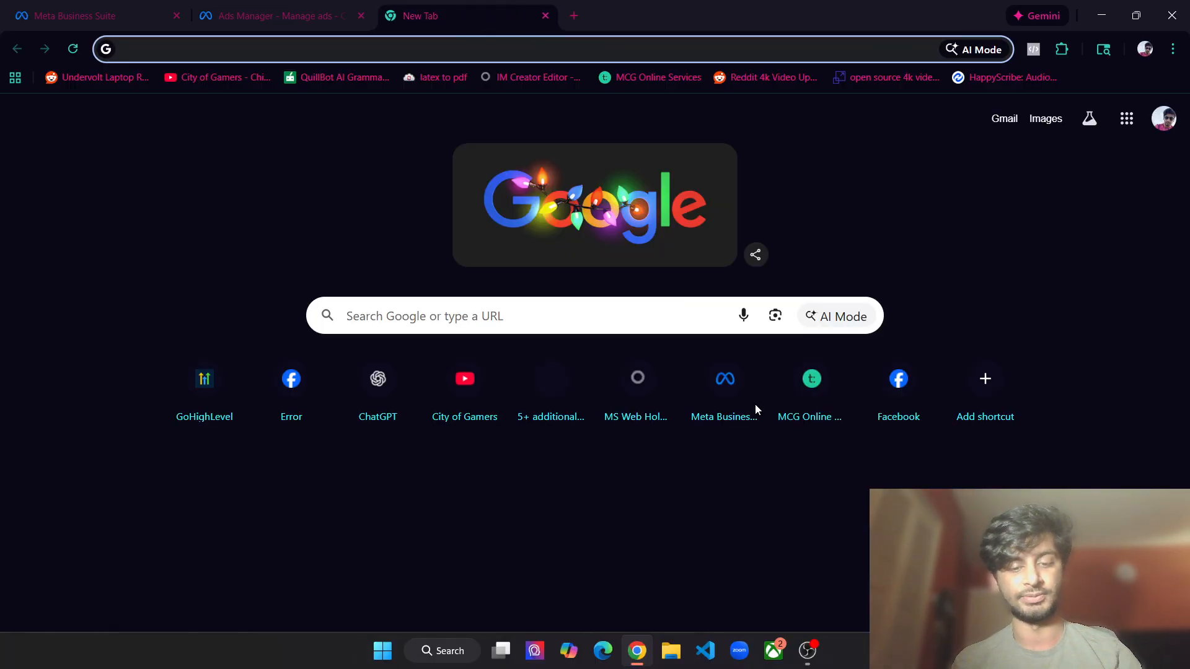
pyautogui.write('gohighlevel.com')
pyautogui.press('Return')
pyautogui.hotkey('ctrl', 'w')
# Open go.mswebholdings.com in a new tab and look over the roofing offer's landing page
pyautogui.hotkey('ctrl', 't')
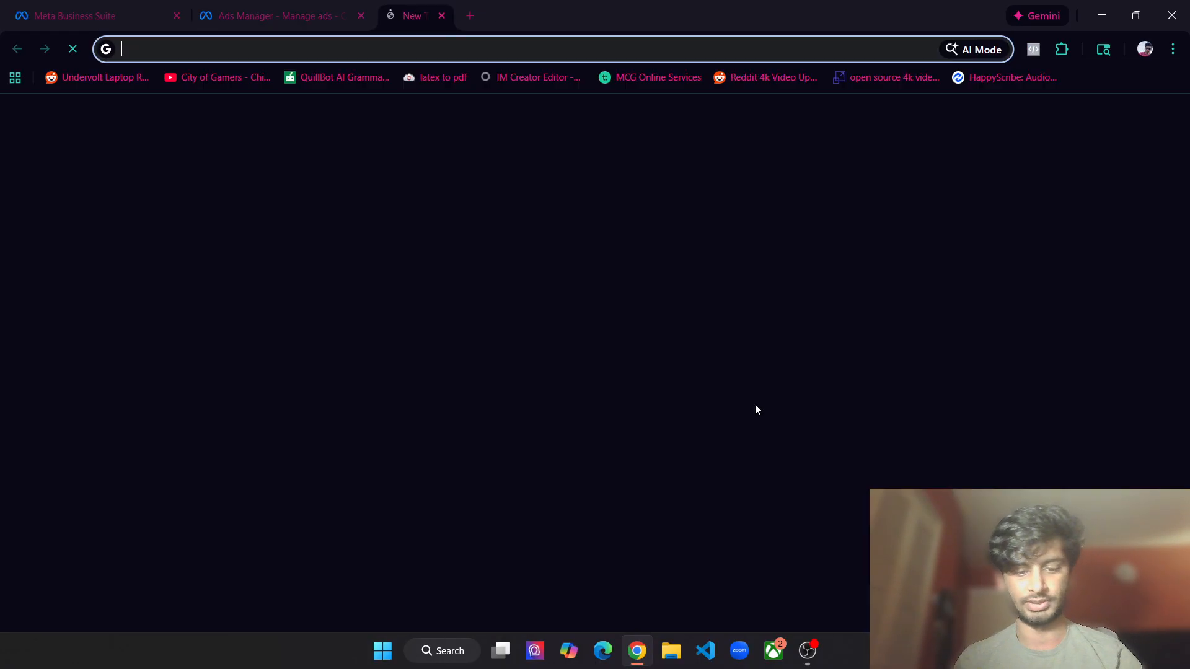
pyautogui.write('go.m')
pyautogui.press('Return')
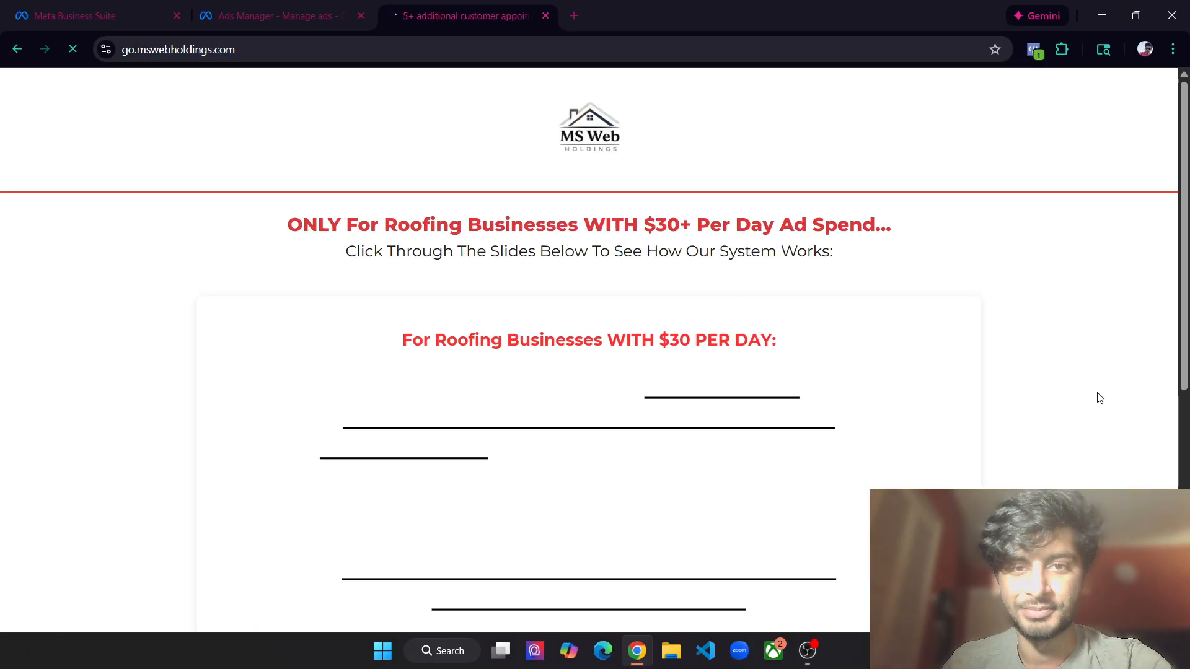
pyautogui.scroll(-3, 1098, 401)
pyautogui.scroll(3, 1098, 401)
pyautogui.scroll(-1, 1098, 402)
pyautogui.scroll(-5, 1097, 402)
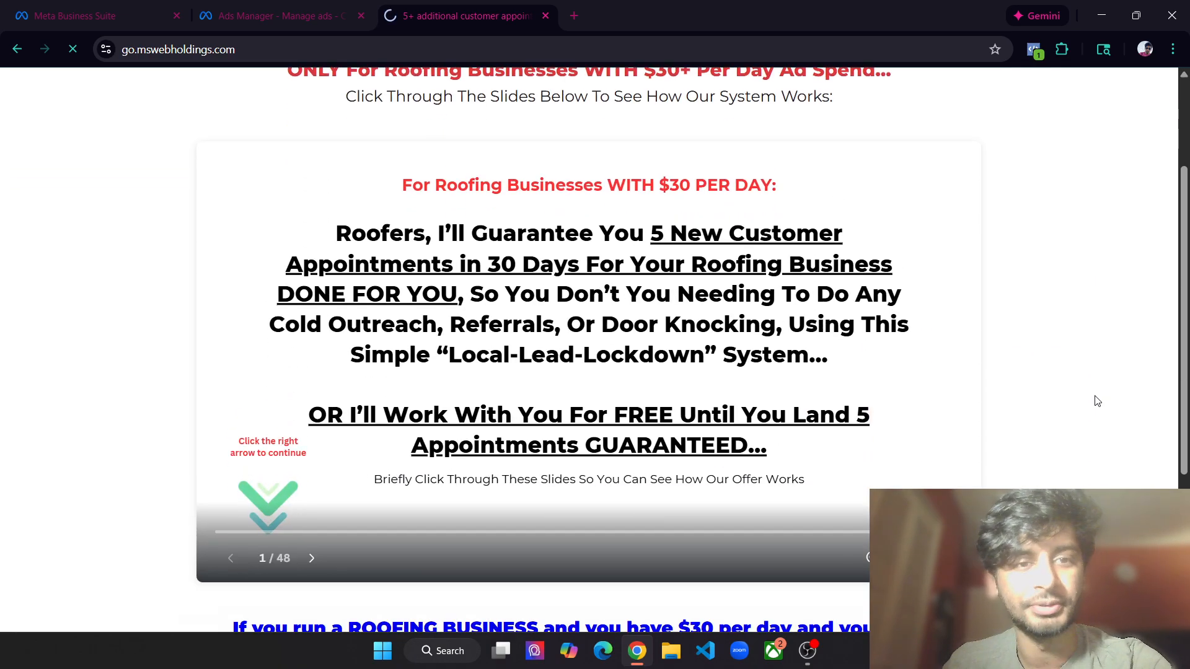
pyautogui.scroll(4, 1098, 402)
pyautogui.scroll(1, 1097, 402)
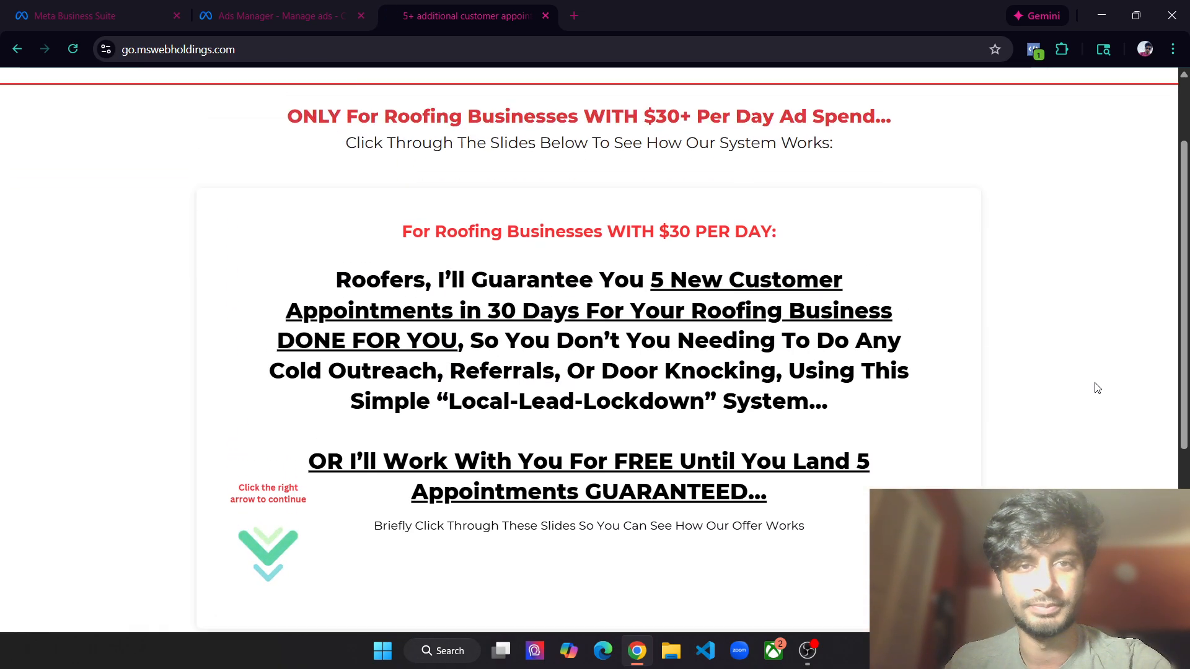
# Open the MS Web Holdings website, mswebholdings.com, in another new tab
pyautogui.hotkey('ctrl', 't')
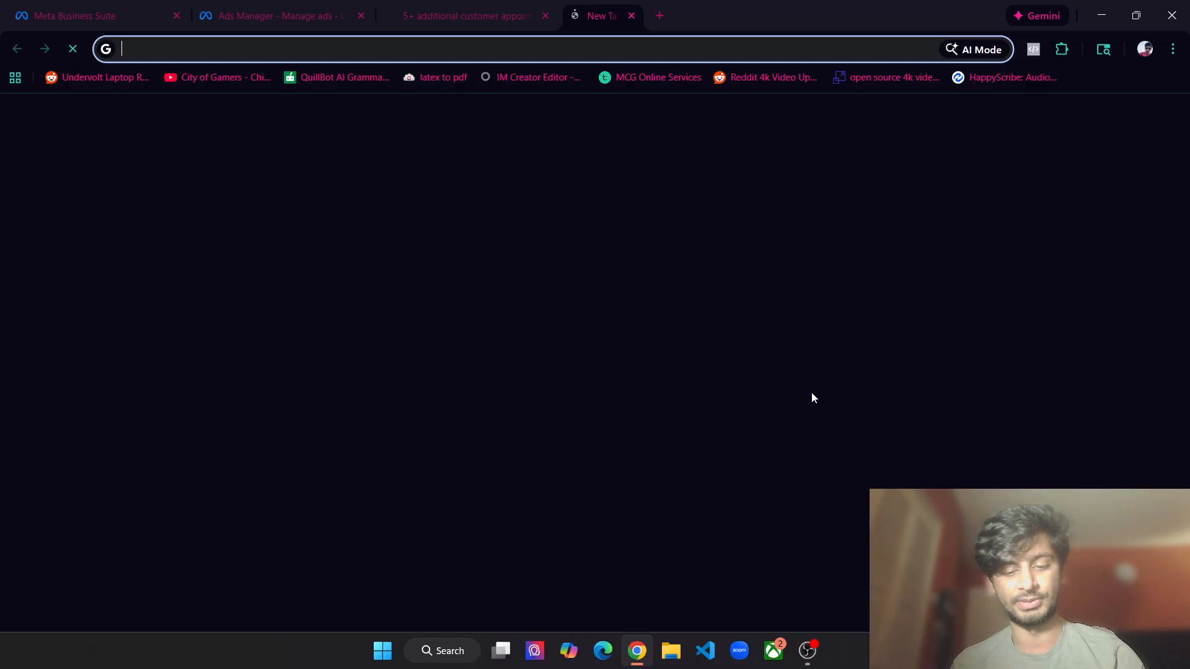
pyautogui.write('ms')
pyautogui.press('Return')
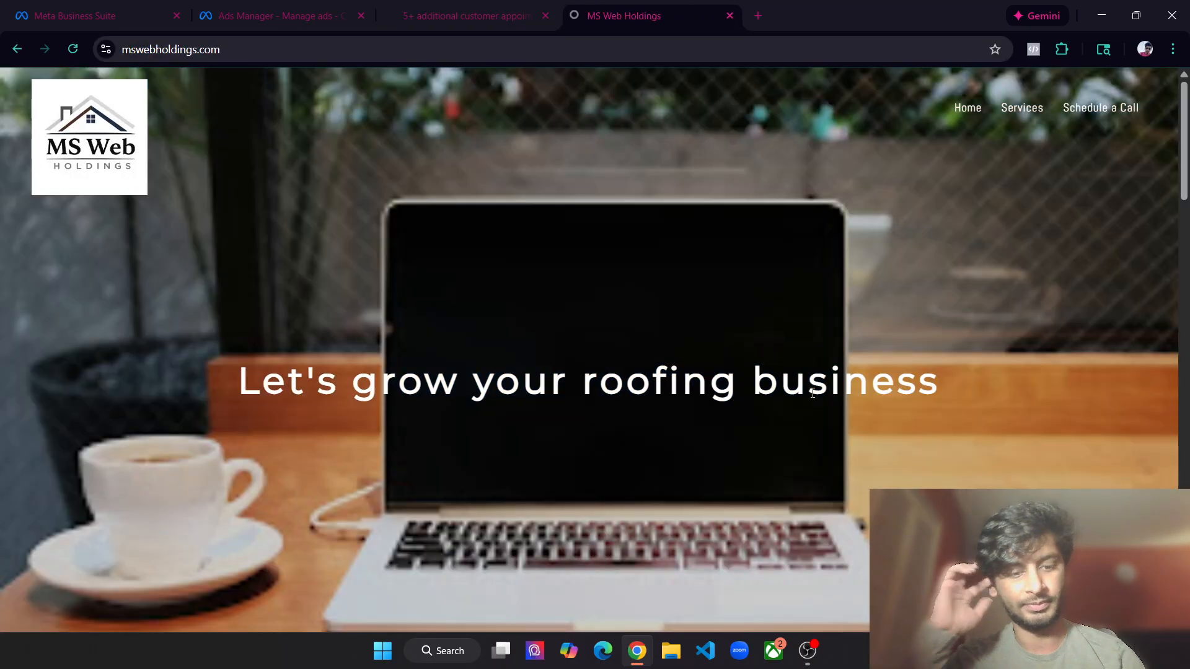
# Close the MS Web Holdings website and look over the roofing landing page down to its call scheduling button
pyautogui.hotkey('ctrl', 'w')
pyautogui.scroll(-2, 1012, 308)
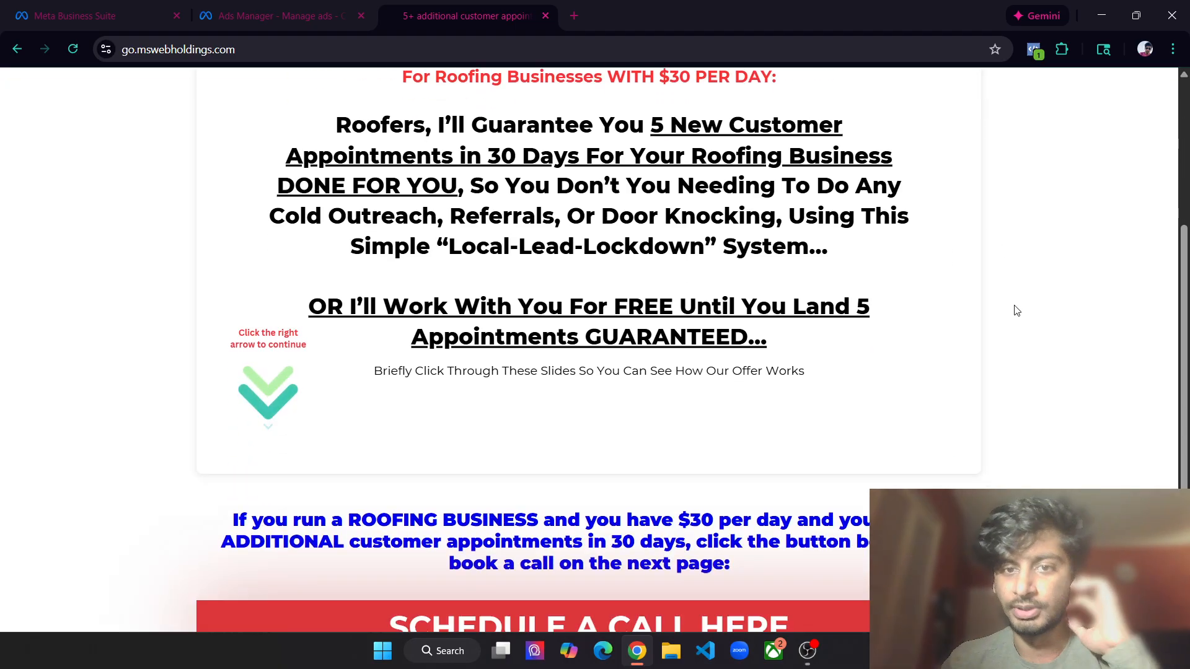
pyautogui.scroll(-1, 1014, 309)
pyautogui.scroll(3, 1016, 309)
pyautogui.scroll(1, 1017, 311)
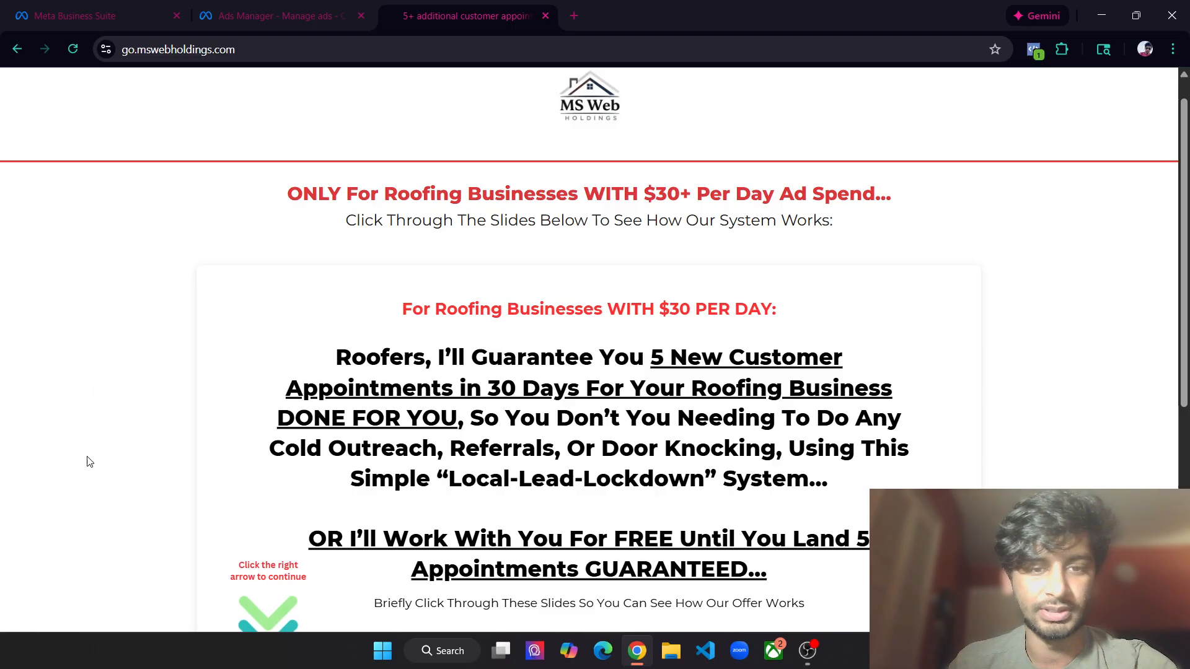
pyautogui.scroll(-4, 120, 468)
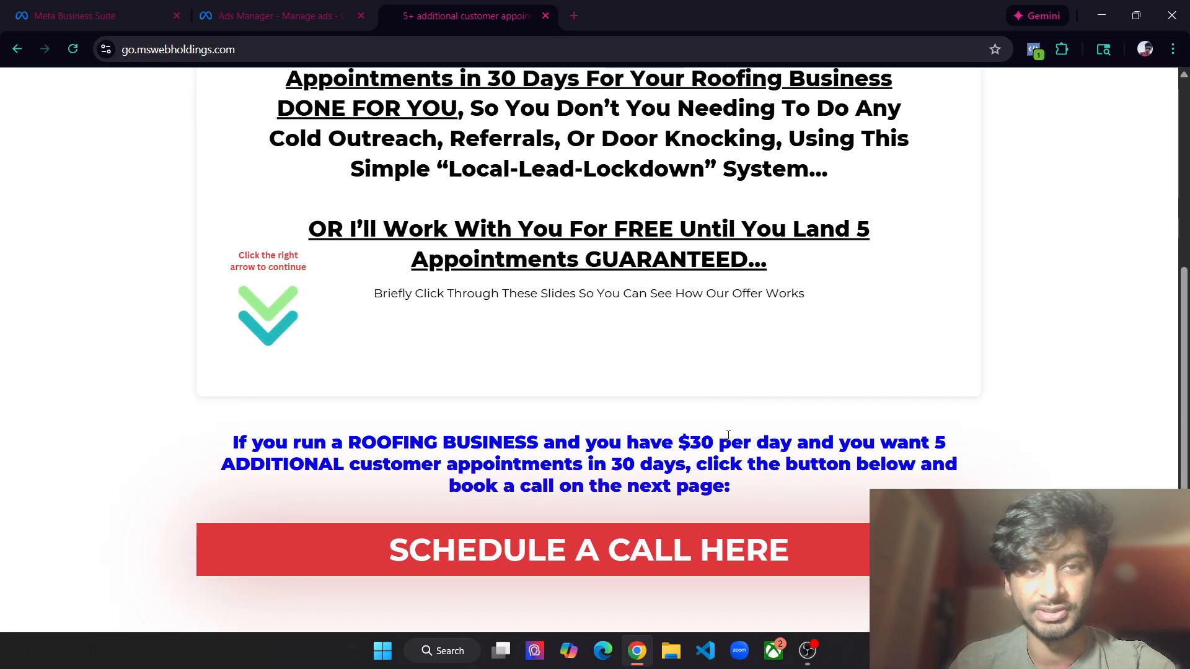
# Return to the Ads Manager campaigns, close the landing page and view the checkout and appointment metrics
pyautogui.click(266, 16)
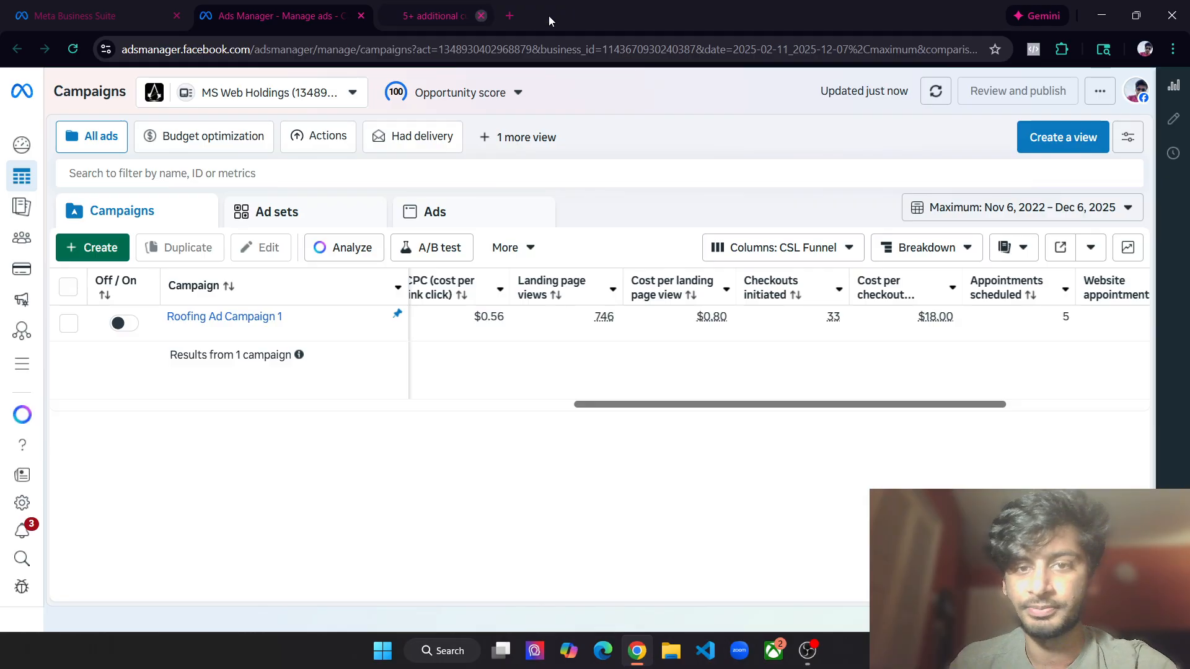
pyautogui.click(545, 16)
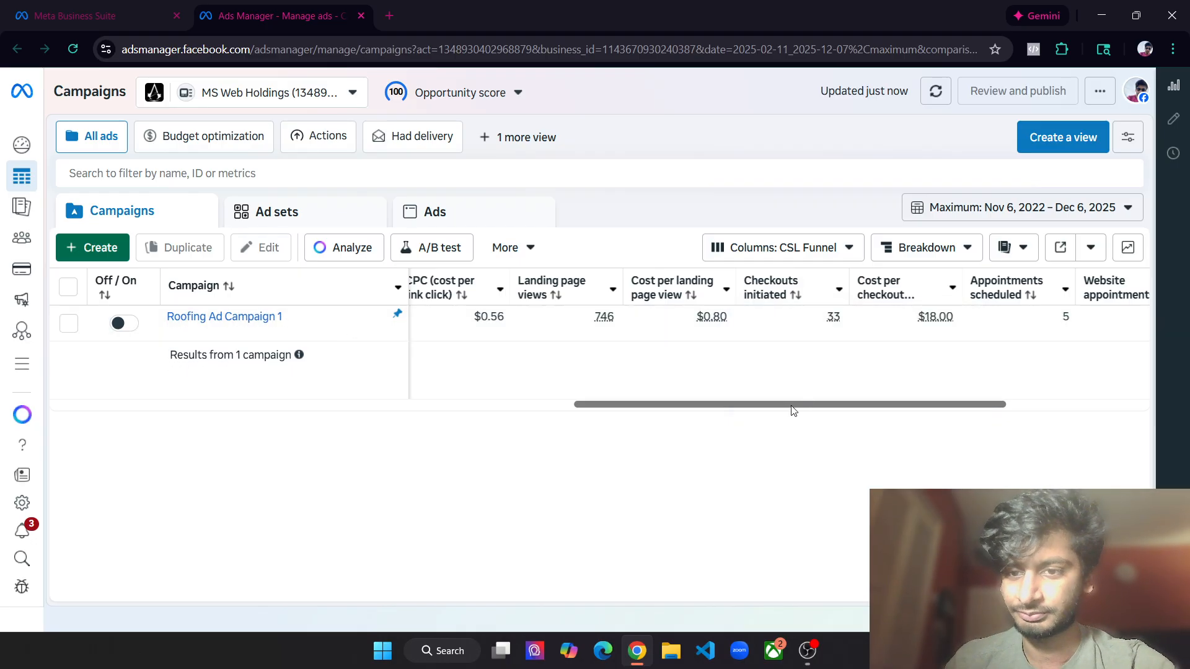
pyautogui.moveTo(791, 407); pyautogui.dragTo(809, 407)
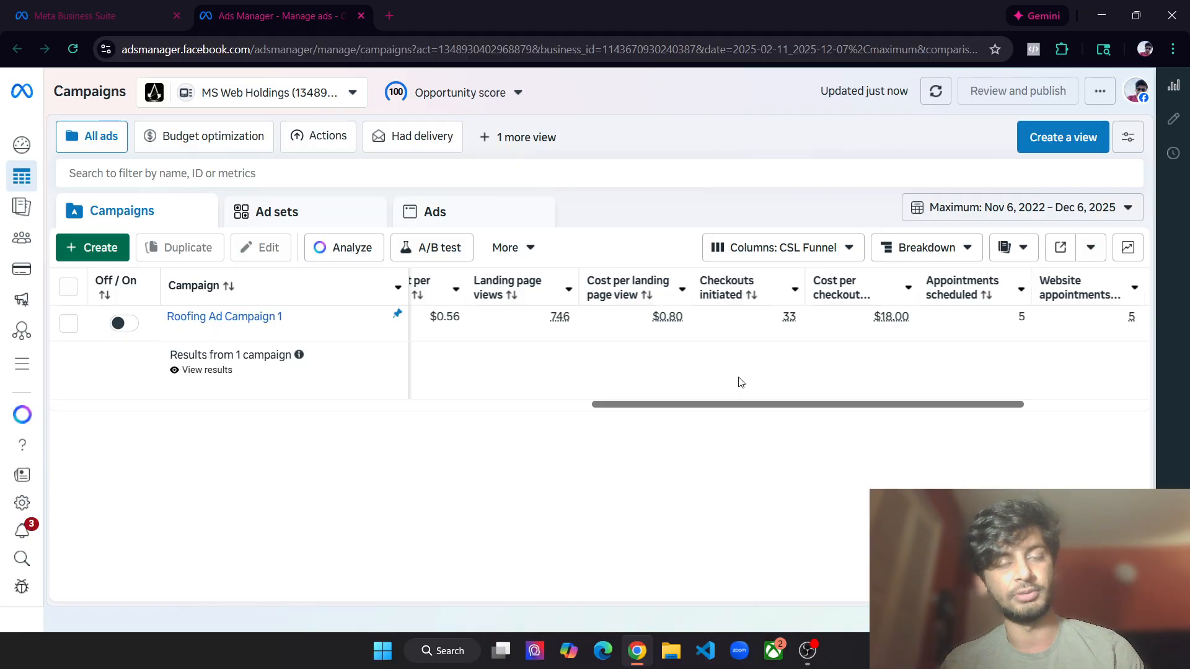
pyautogui.hotkey('ctrl', 't')
pyautogui.write('gohighlevel.com')
pyautogui.press('Return')
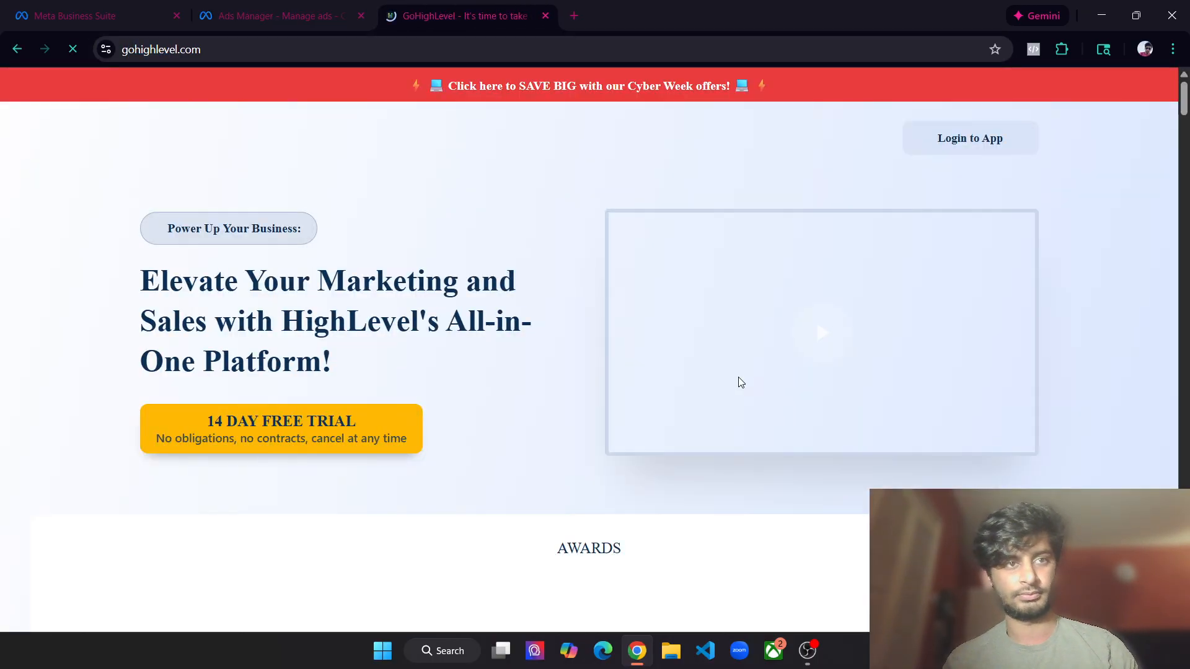
pyautogui.hotkey('ctrl', 'w')
# Reopen go.mswebholdings.com in a new tab and check the landing page with Meta Pixel Helper
pyautogui.hotkey('ctrl', 't')
pyautogui.write('go.')
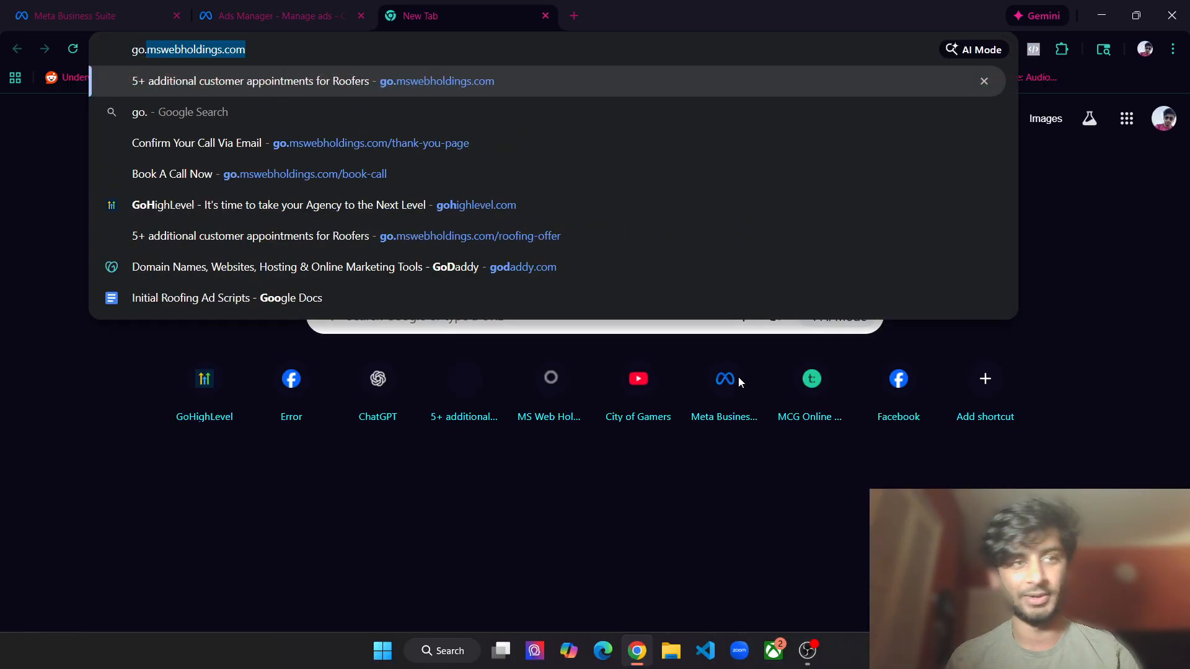
pyautogui.press('Return')
pyautogui.scroll(-1, 851, 245)
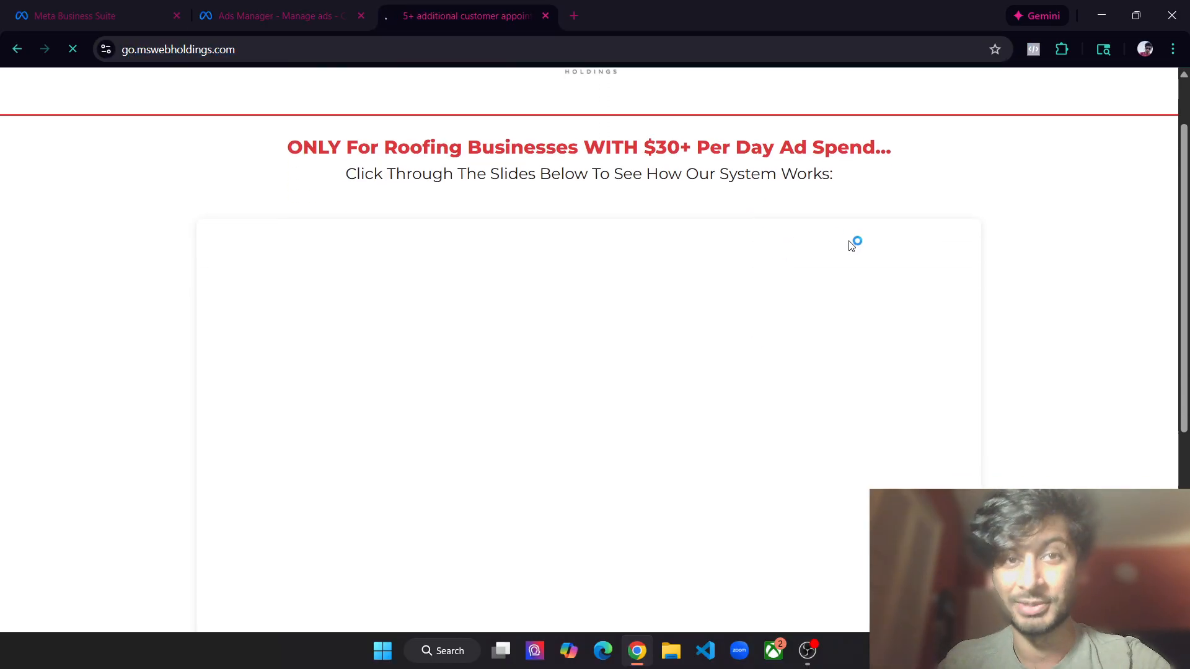
pyautogui.click(1033, 50)
pyautogui.click(1039, 341)
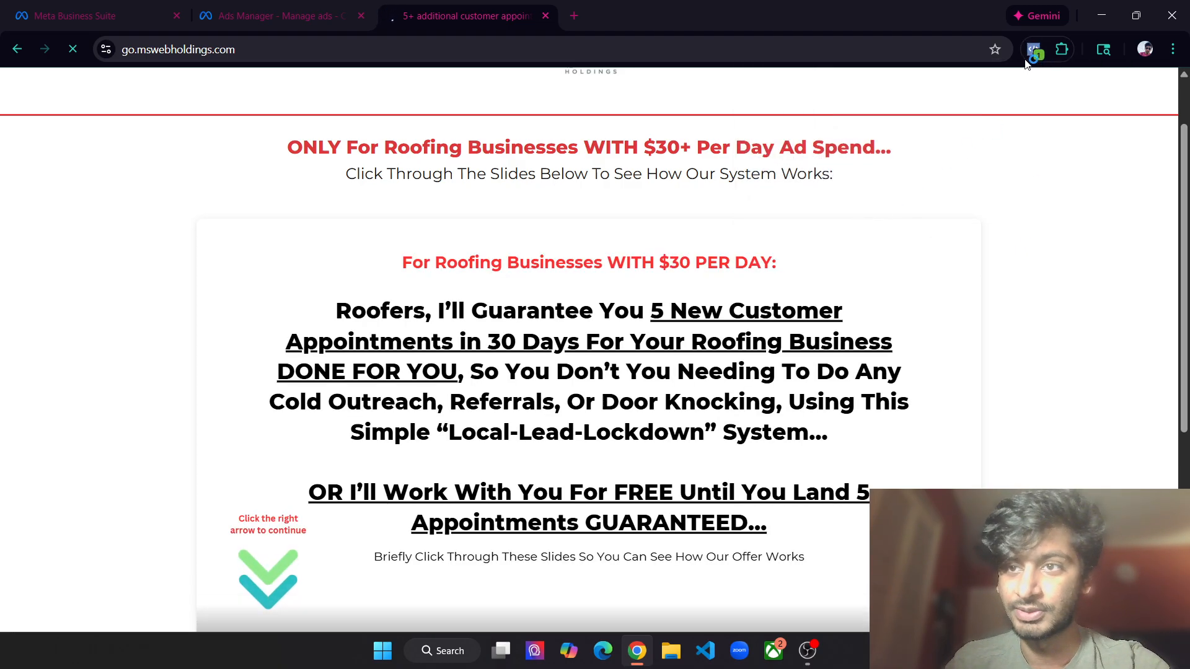
# Follow the landing page's schedule-a-call link to the booking page and inspect its events in Meta Pixel Helper
pyautogui.scroll(-1, 1038, 216)
pyautogui.scroll(-4, 1039, 216)
pyautogui.click(508, 490)
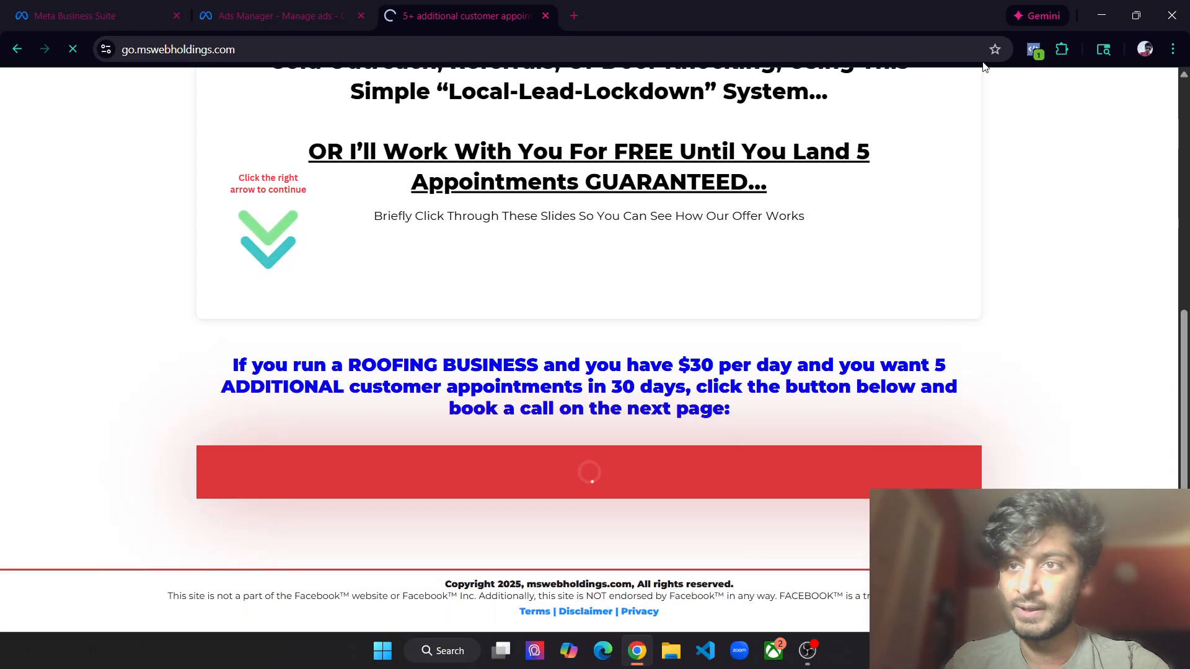
pyautogui.click(1034, 49)
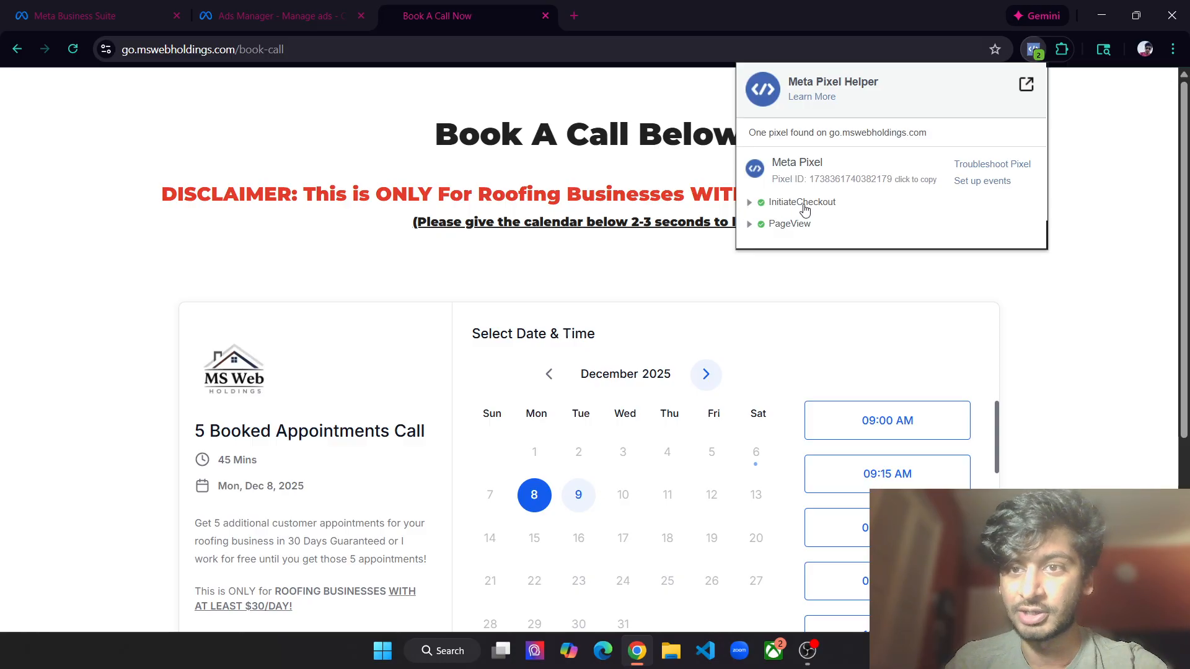
# Examine Roofing Ad Campaign 1's checkouts initiated, cost per checkout, appointments scheduled and cost per appointment in Ads Manager
pyautogui.click(273, 15)
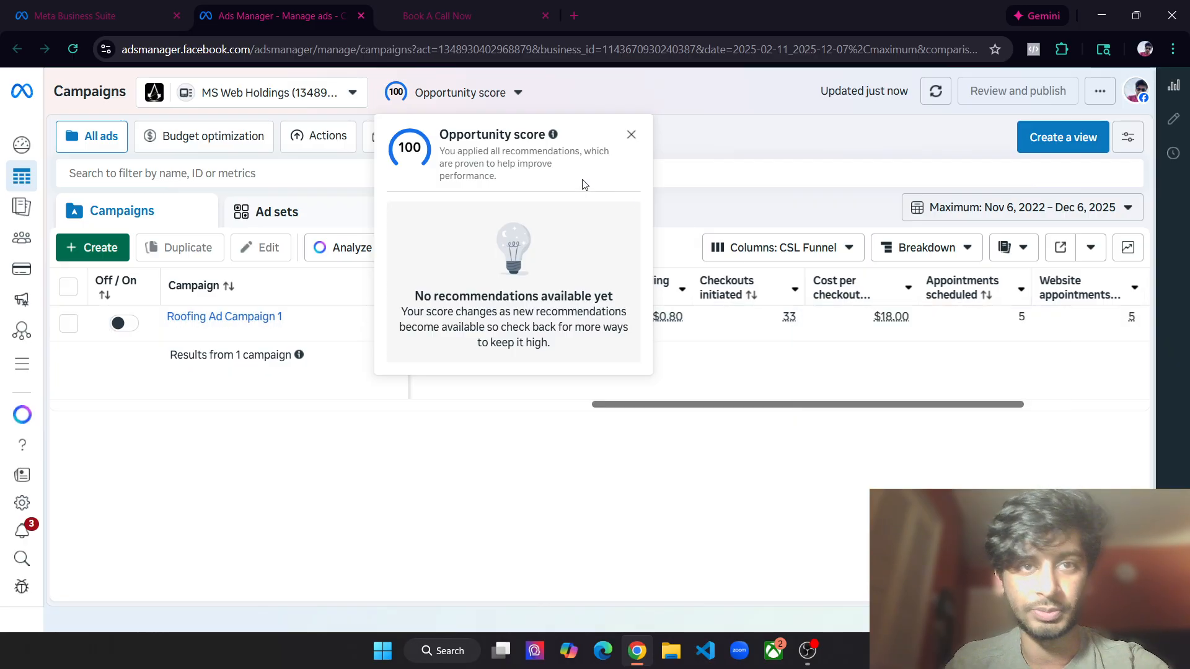
pyautogui.click(670, 379)
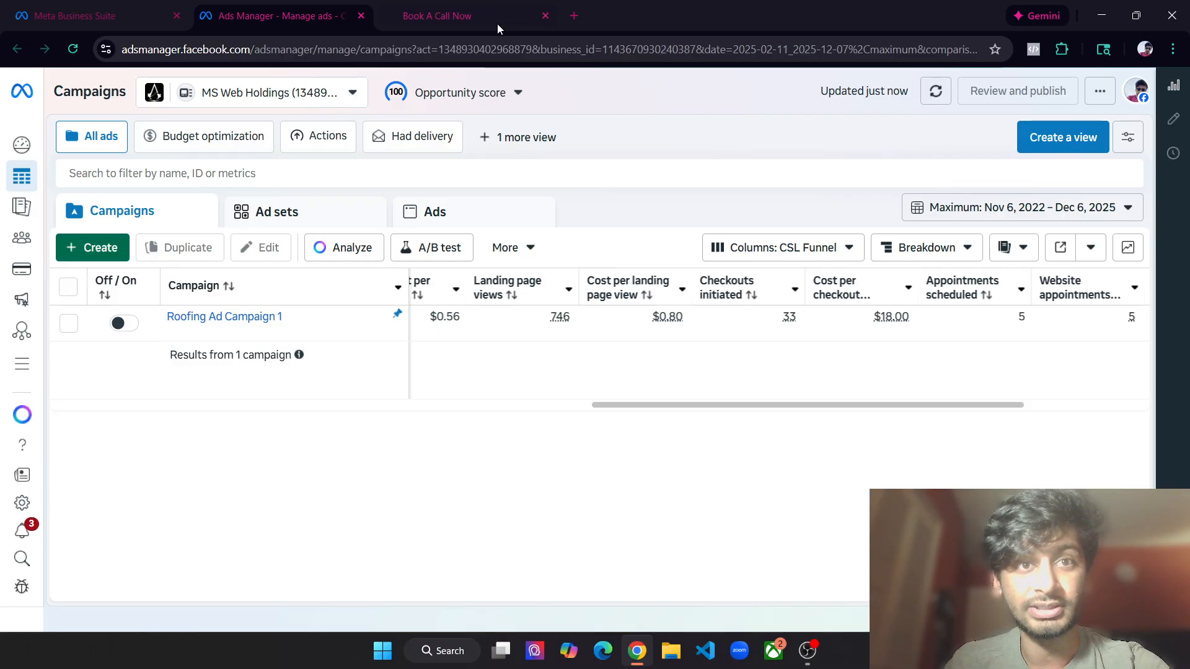
pyautogui.click(457, 5)
pyautogui.click(287, 8)
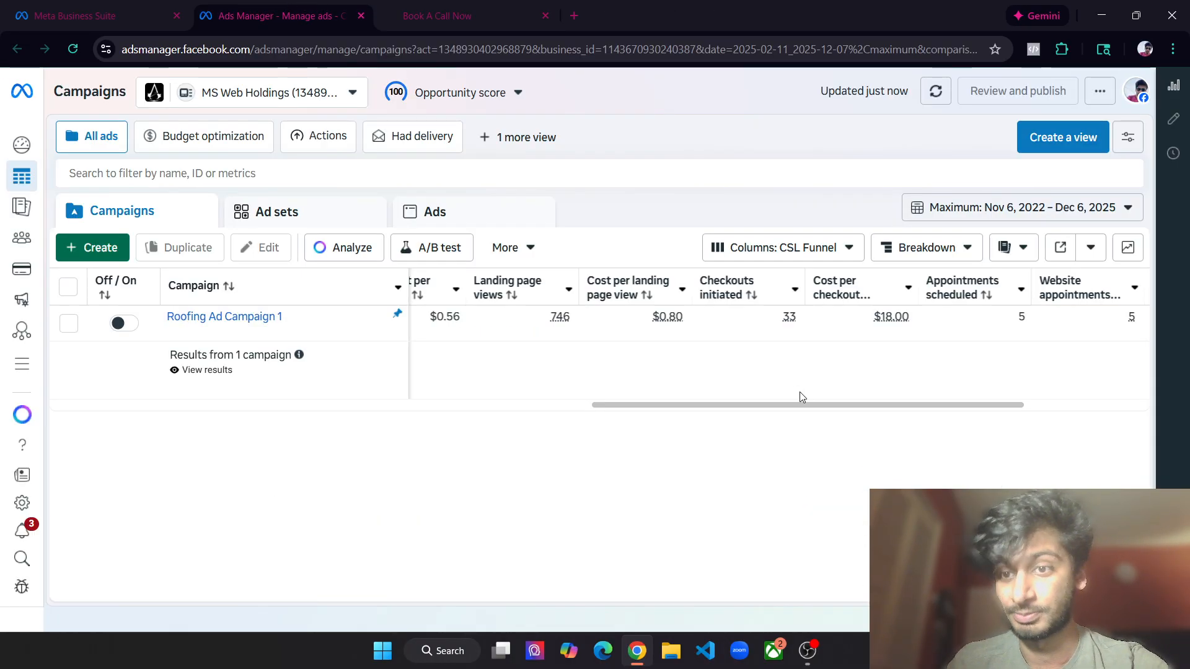
pyautogui.moveTo(824, 406); pyautogui.dragTo(856, 394)
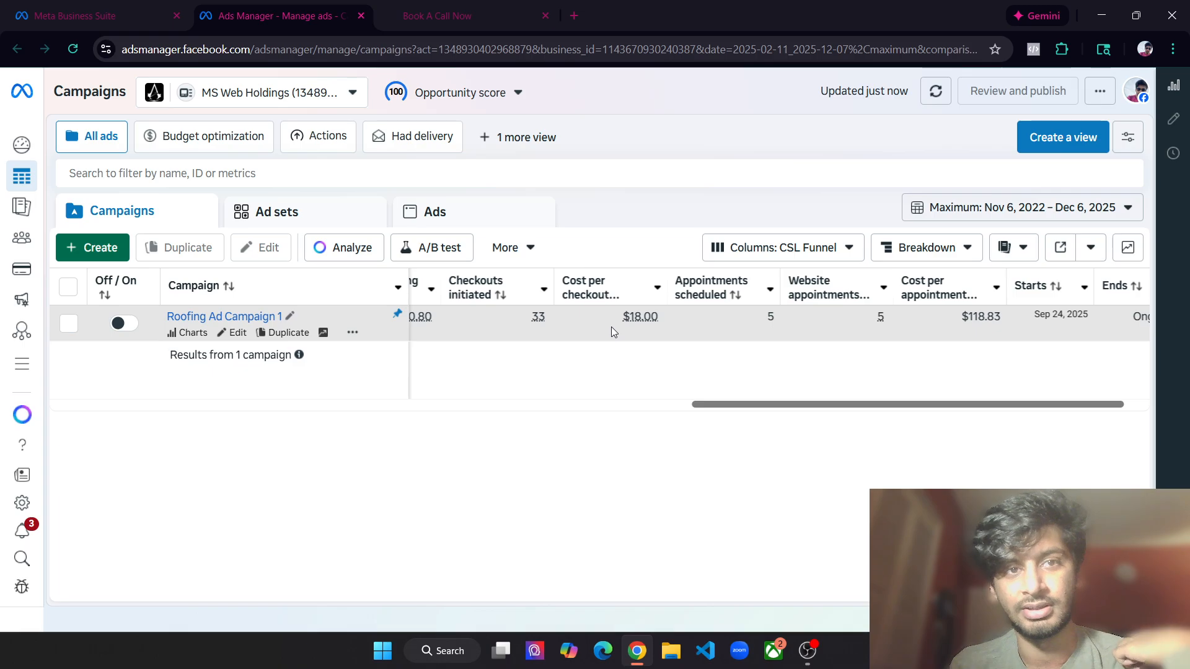
pyautogui.moveTo(879, 413); pyautogui.dragTo(946, 406)
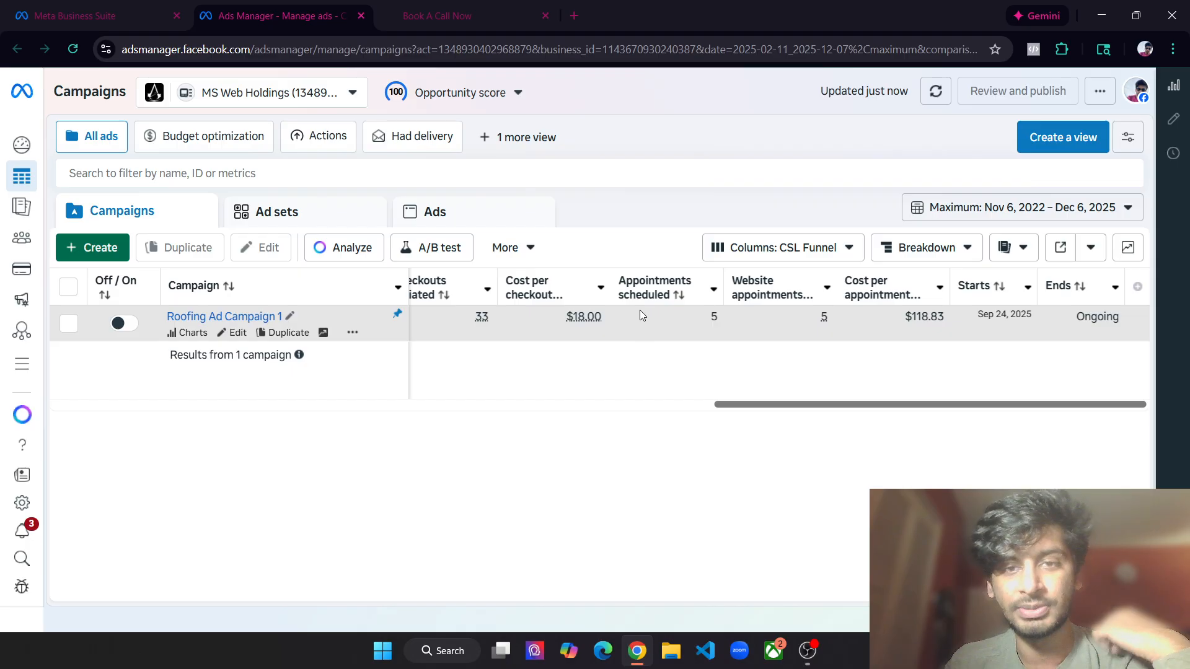
# Look over the booking page's calendar and time slots, and select the book-call part of its address
pyautogui.hotkey('ctrl', 'Tab')
pyautogui.scroll(-3, 653, 380)
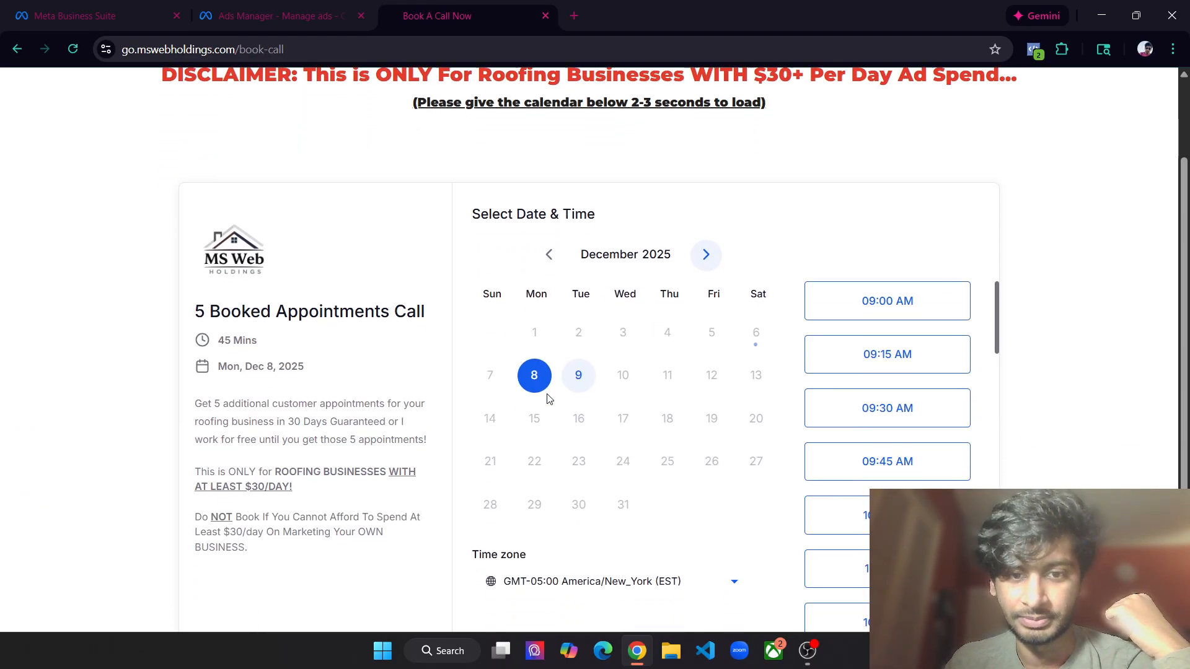
pyautogui.scroll(-1, 885, 284)
pyautogui.scroll(-3, 860, 437)
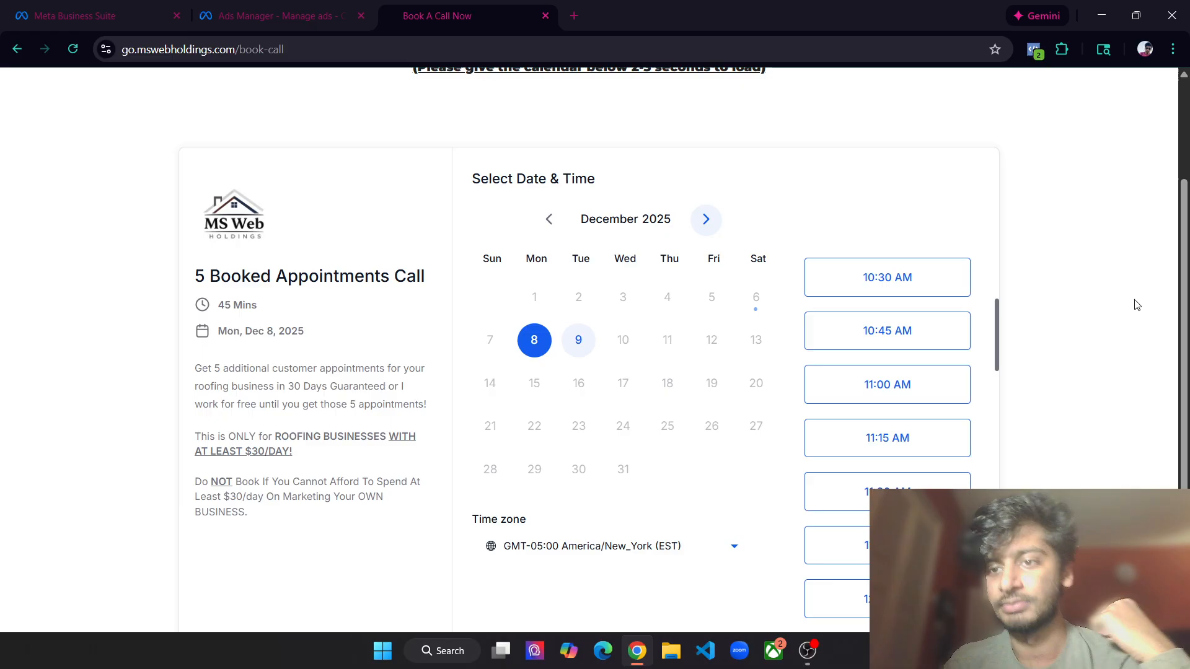
pyautogui.scroll(-2, 550, 410)
pyautogui.scroll(5, 588, 436)
pyautogui.doubleClick(370, 49)
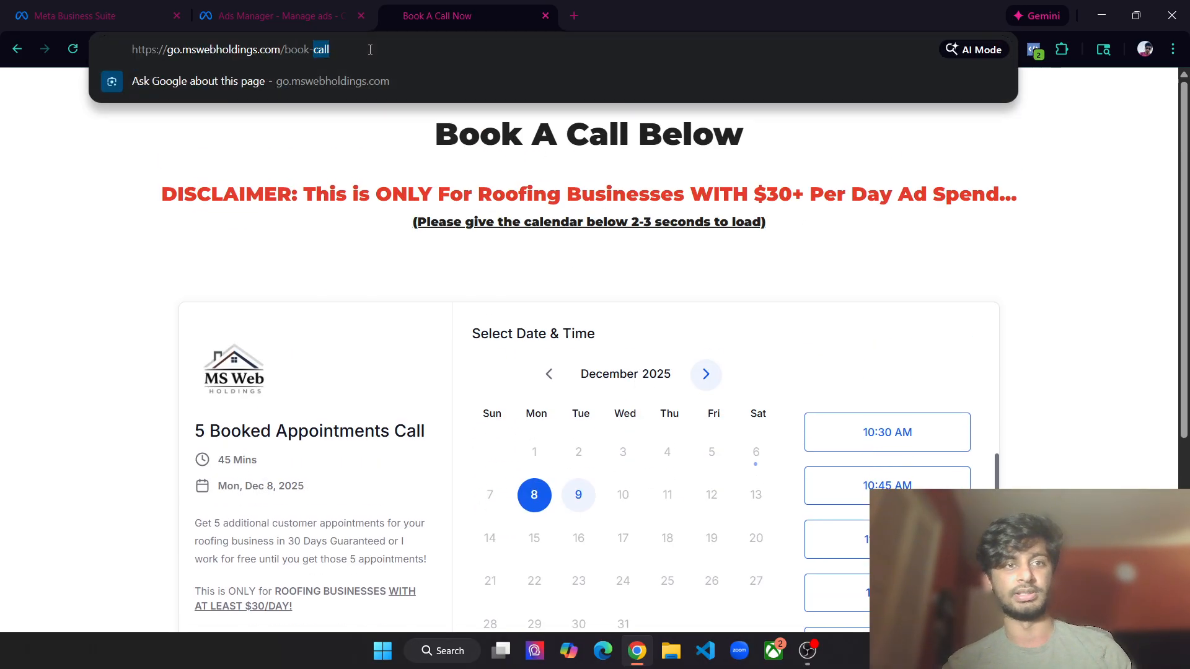
pyautogui.moveTo(419, 52); pyautogui.dragTo(277, 59)
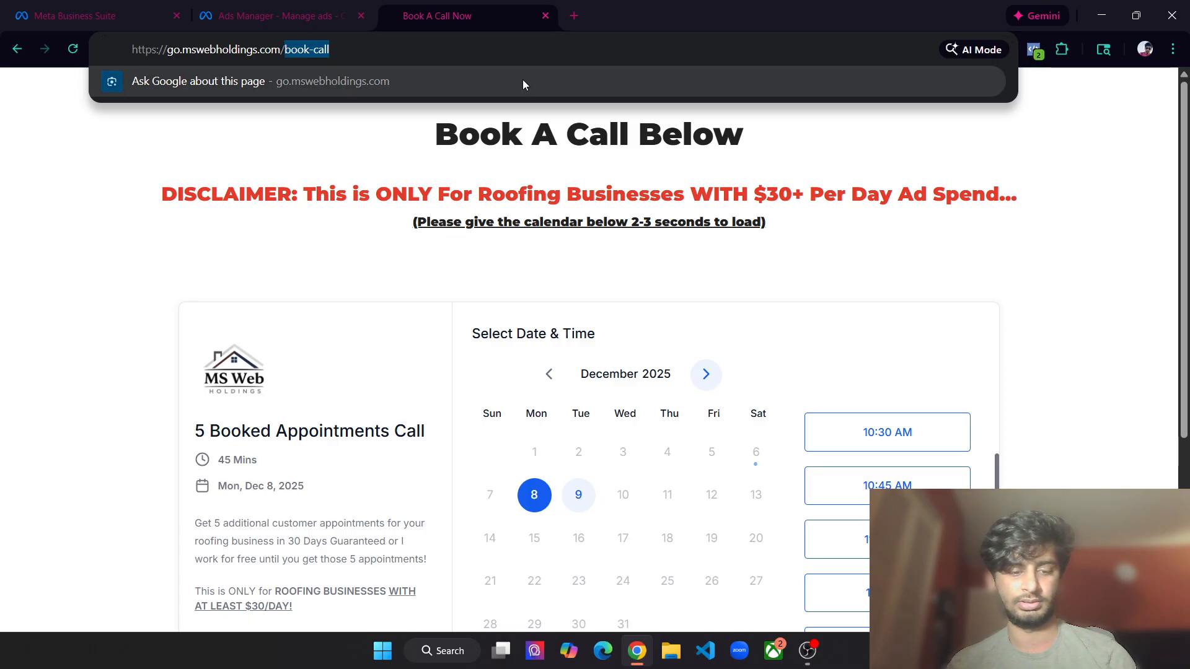
# Switch to OBS and hide the Main Screen source
pyautogui.hotkey('alt', 'Tab')
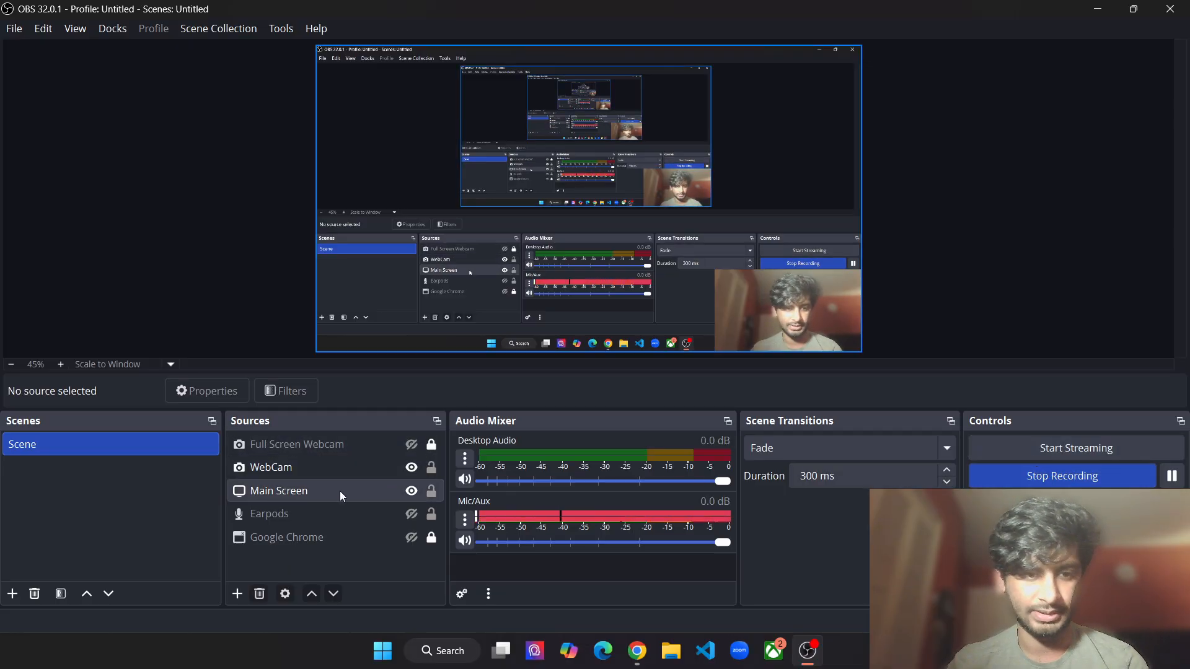
pyautogui.click(412, 491)
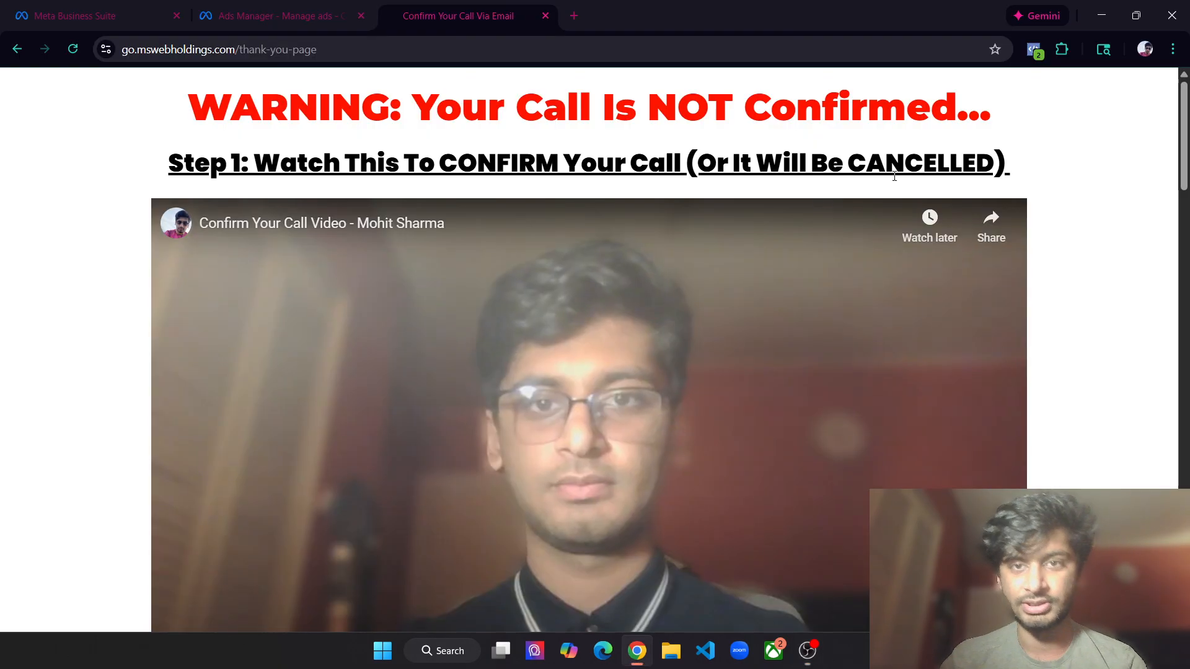
# Look over the thank-you page and expand the Schedule event's details in Meta Pixel Helper
pyautogui.scroll(-2, 717, 372)
pyautogui.scroll(2, 1053, 329)
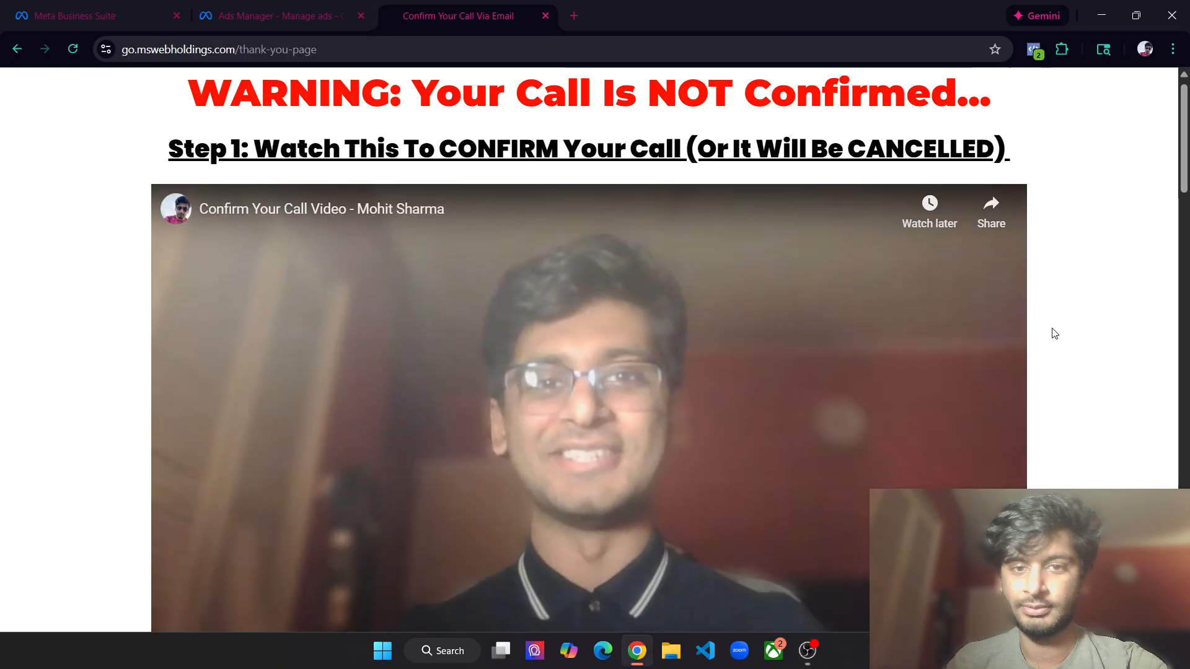
pyautogui.click(1033, 51)
pyautogui.click(760, 229)
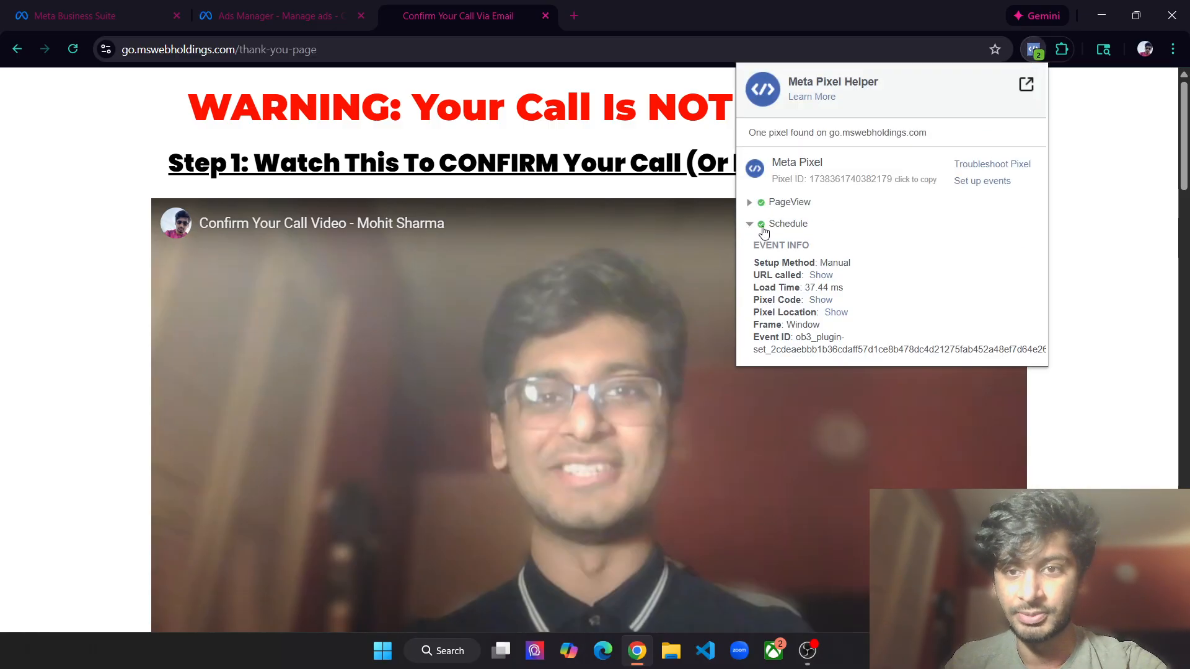
pyautogui.doubleClick(824, 229)
# Open Roofing Ad Campaign 1's ad set in Ads Manager and compare its ads' checkout and appointment metrics
pyautogui.click(273, 15)
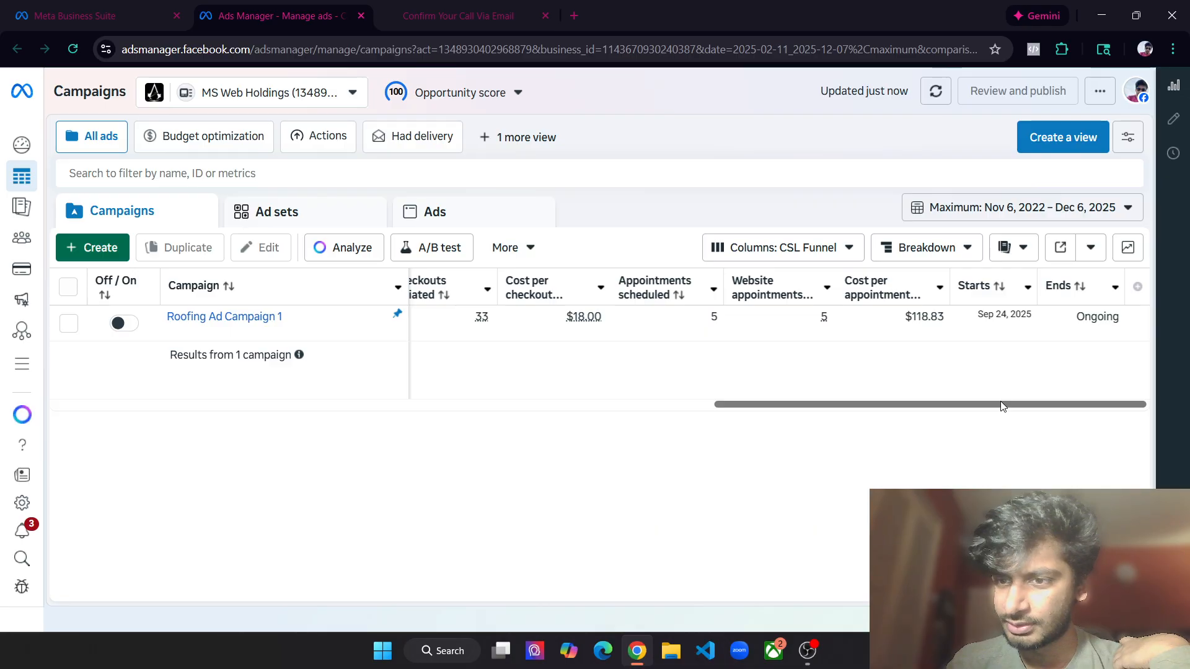
pyautogui.moveTo(1003, 406); pyautogui.dragTo(434, 411)
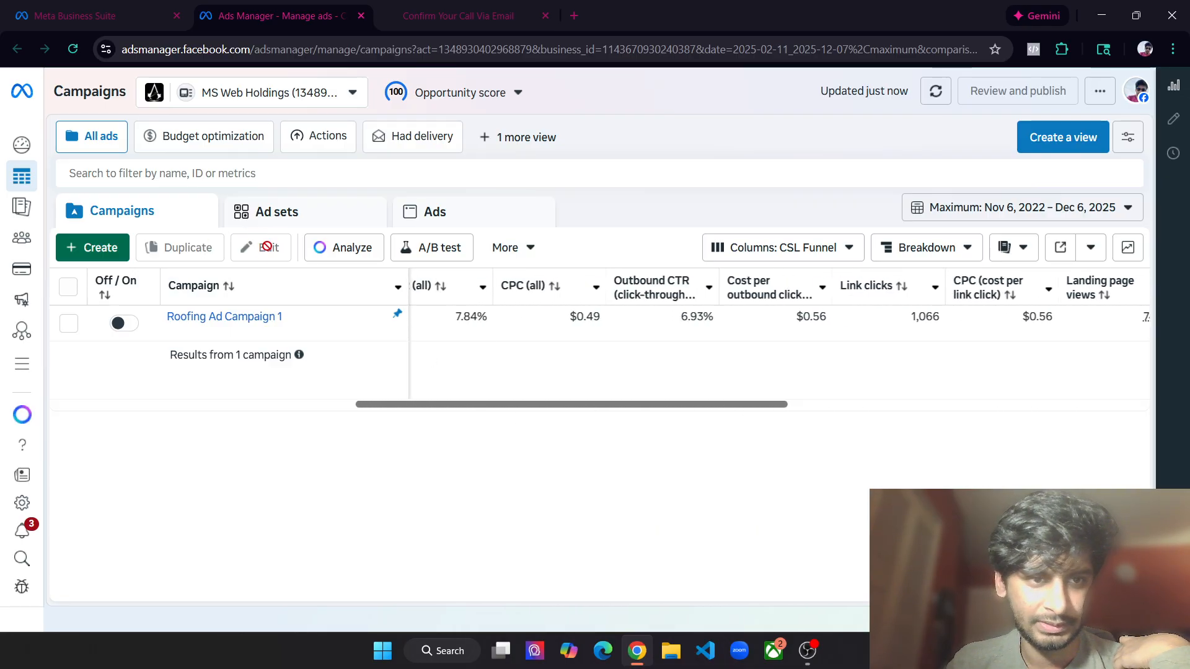
pyautogui.click(224, 317)
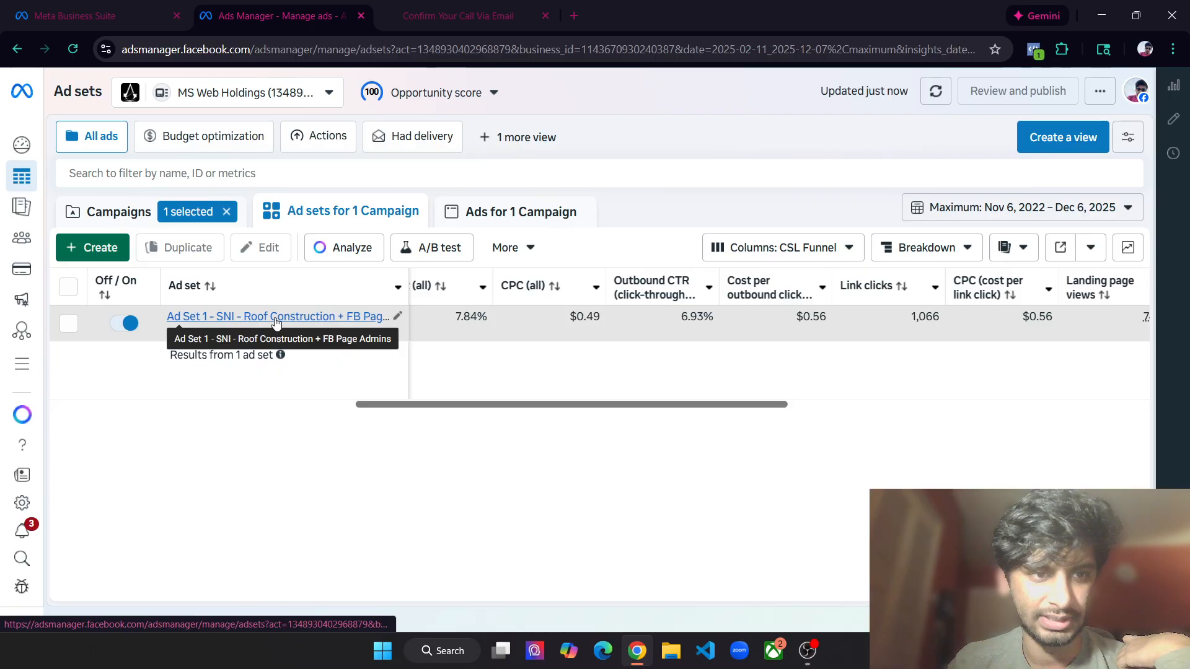
pyautogui.click(276, 319)
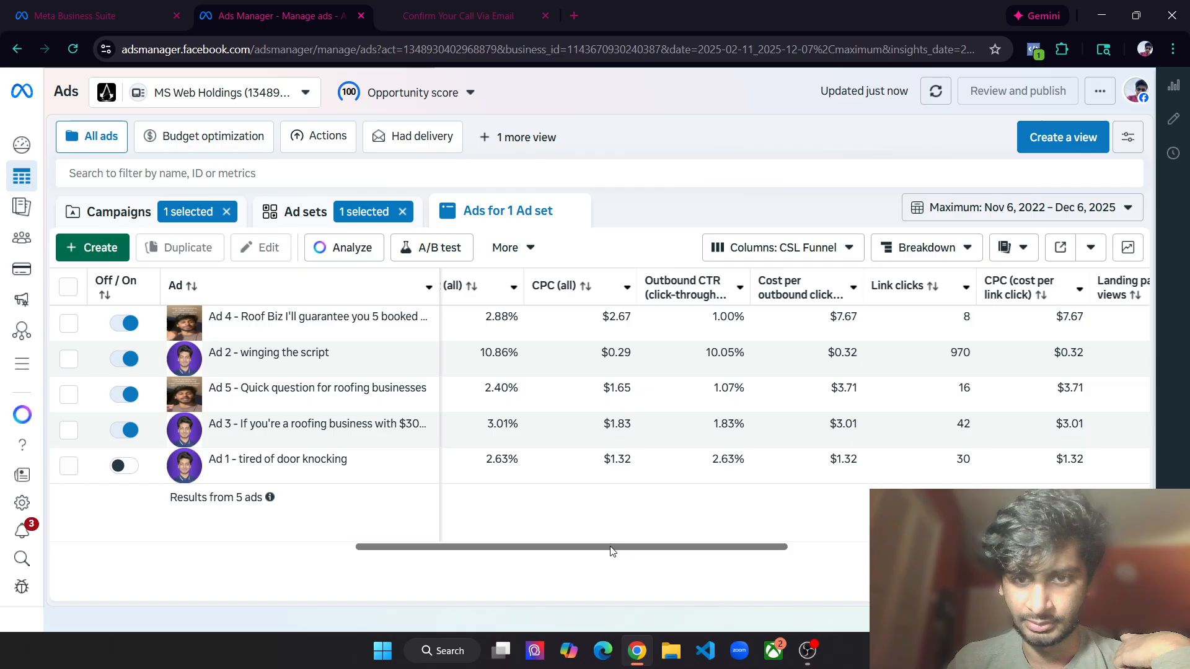
pyautogui.moveTo(611, 550); pyautogui.dragTo(917, 551)
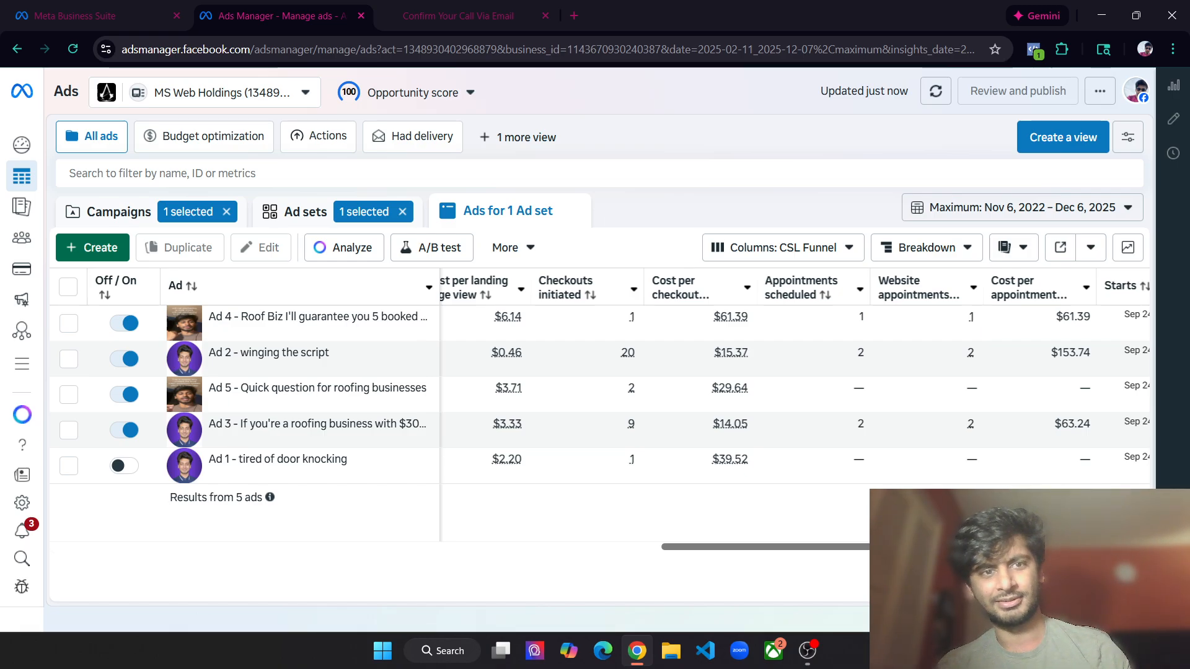
pyautogui.click(808, 651)
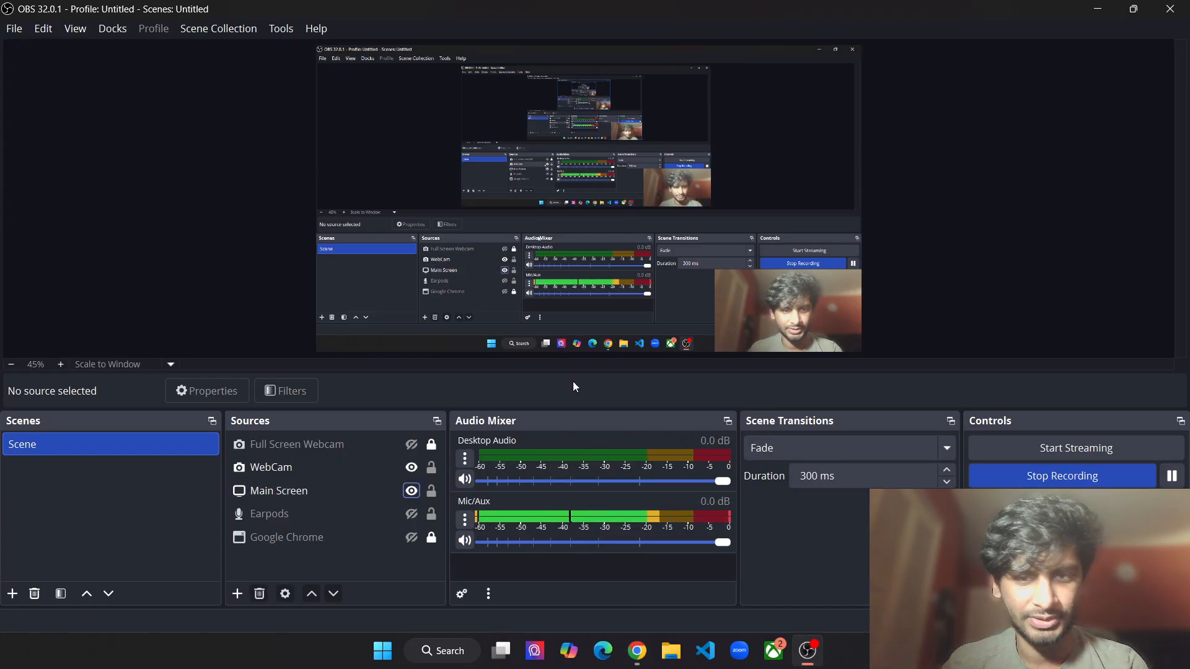
pyautogui.hotkey('alt', 'Tab')
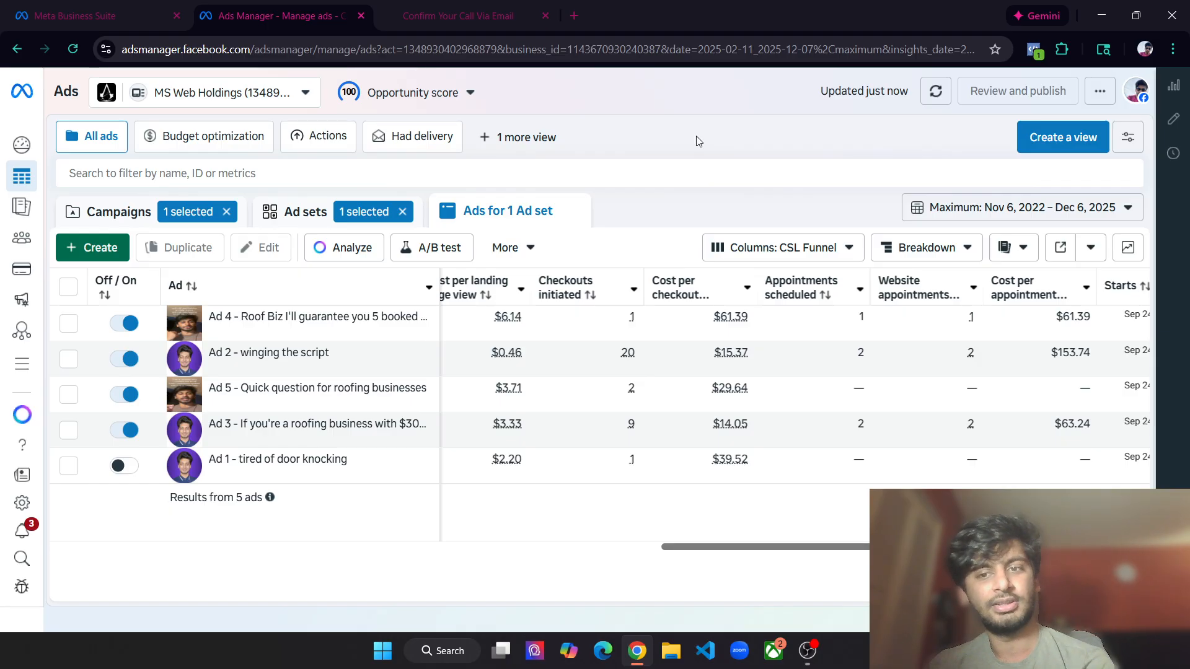
# Review the ads' appointment results, revisit the thank-you page and close its tab
pyautogui.moveTo(971, 323)
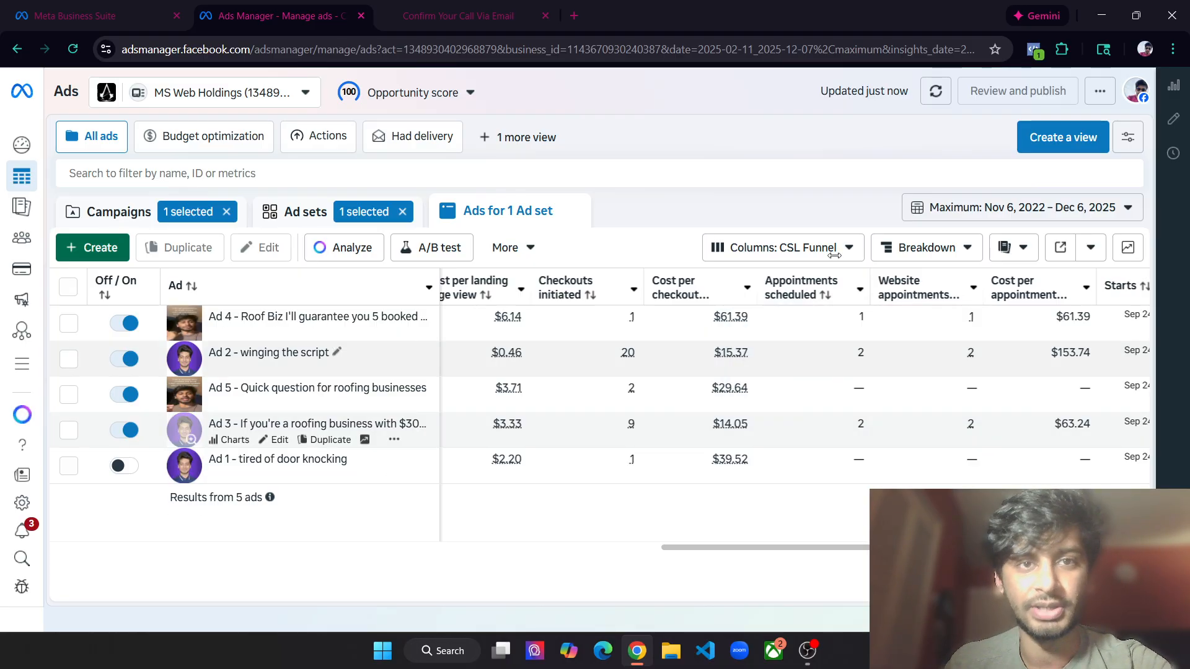
pyautogui.click(456, 14)
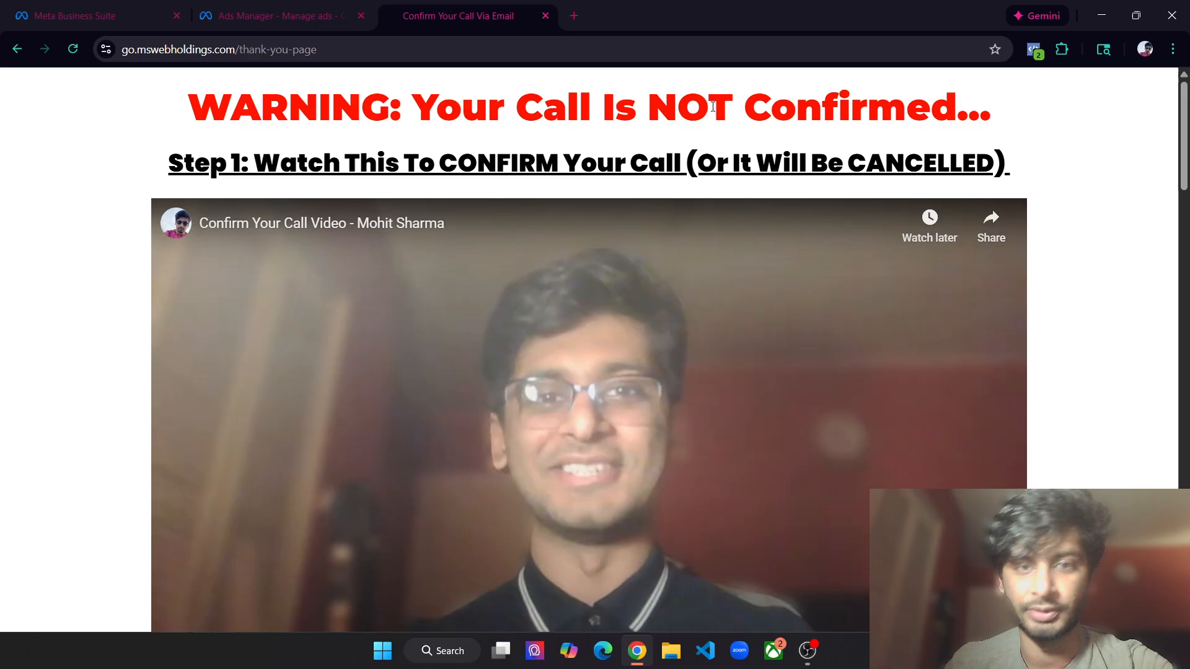
pyautogui.click(545, 16)
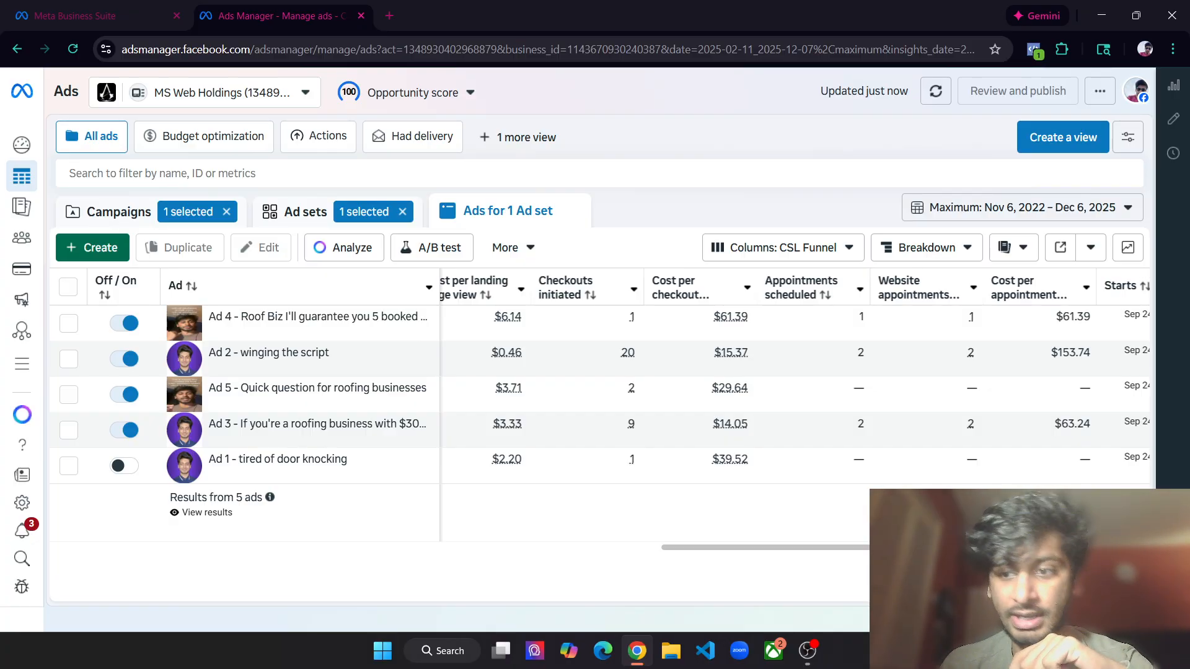
# Examine the cost per appointment of the "winging the script" ad in the ads table
pyautogui.moveTo(869, 548); pyautogui.dragTo(886, 548)
pyautogui.moveTo(1011, 353); pyautogui.dragTo(1067, 356)
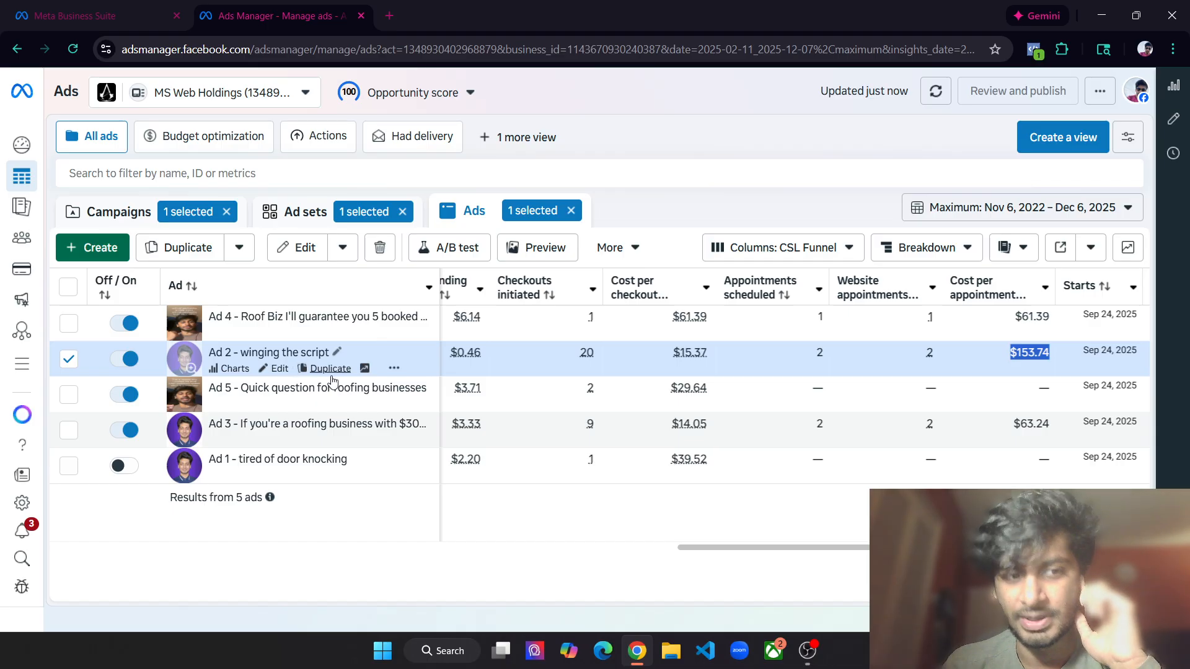
pyautogui.click(557, 589)
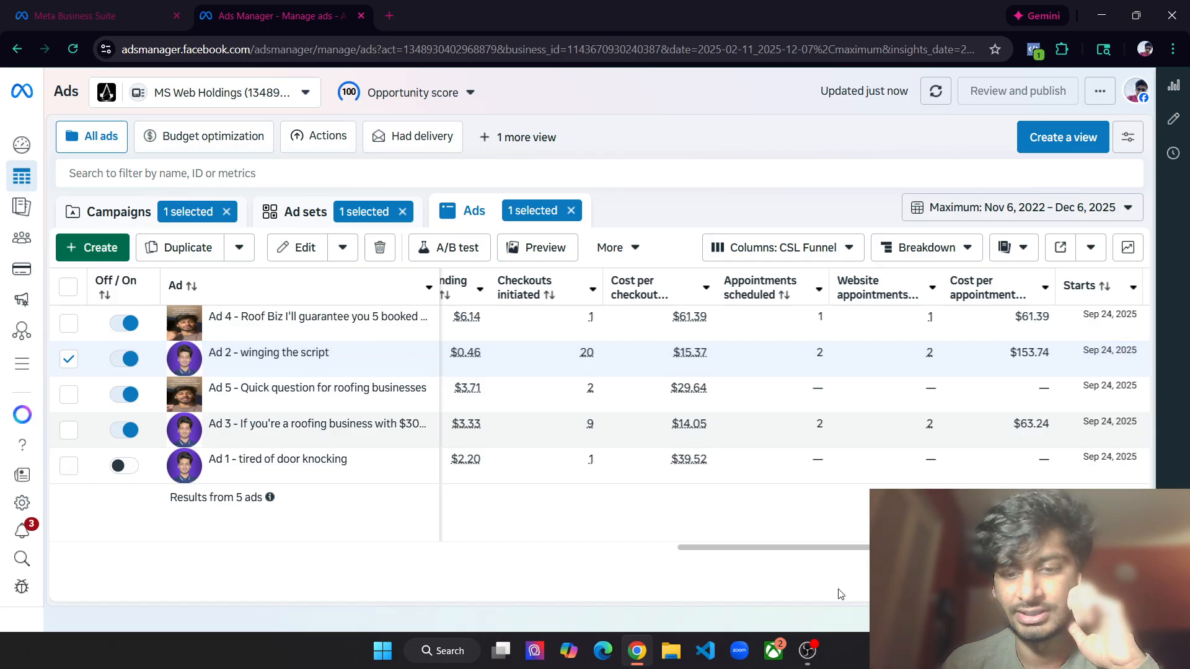
# Browse to the Desktop's Ads > Completed Ads folder in File Explorer, look over its ad videos, and close the window
pyautogui.click(670, 649)
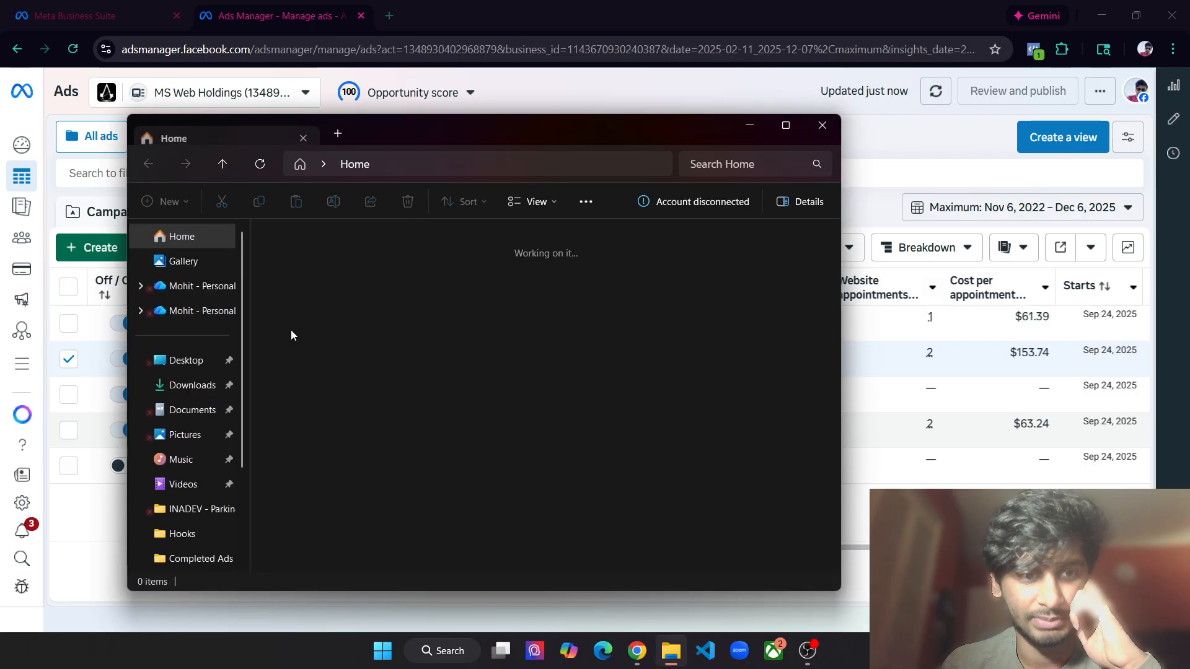
pyautogui.click(186, 364)
pyautogui.doubleClick(318, 559)
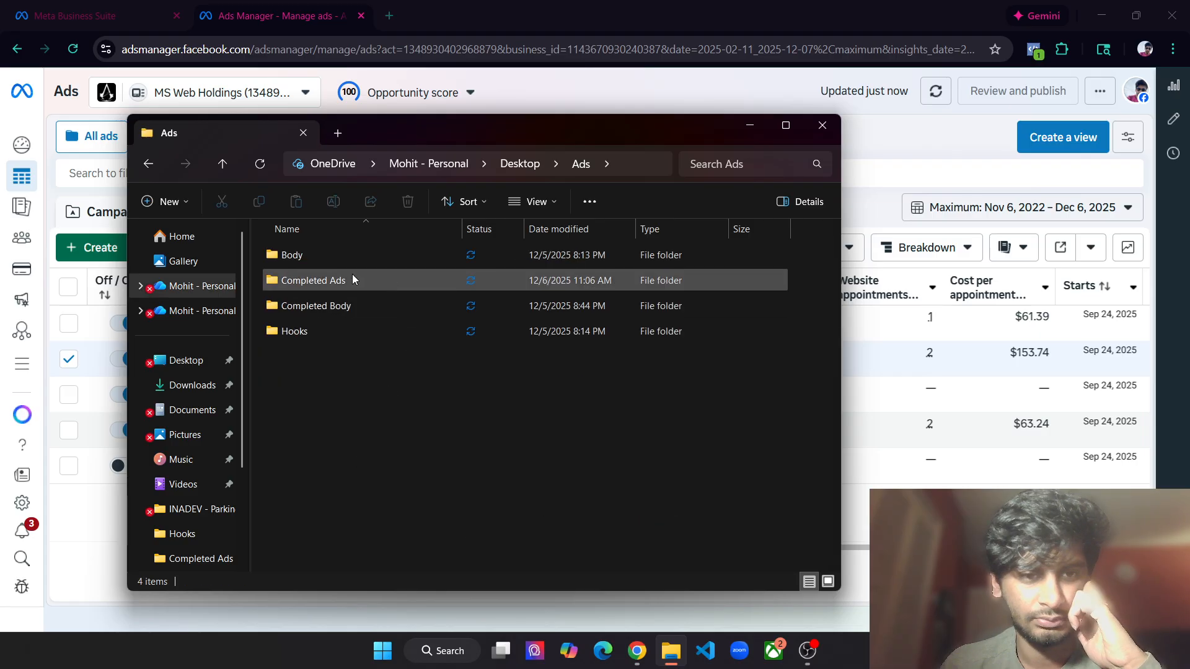
pyautogui.doubleClick(352, 274)
pyautogui.moveTo(315, 406); pyautogui.dragTo(716, 300)
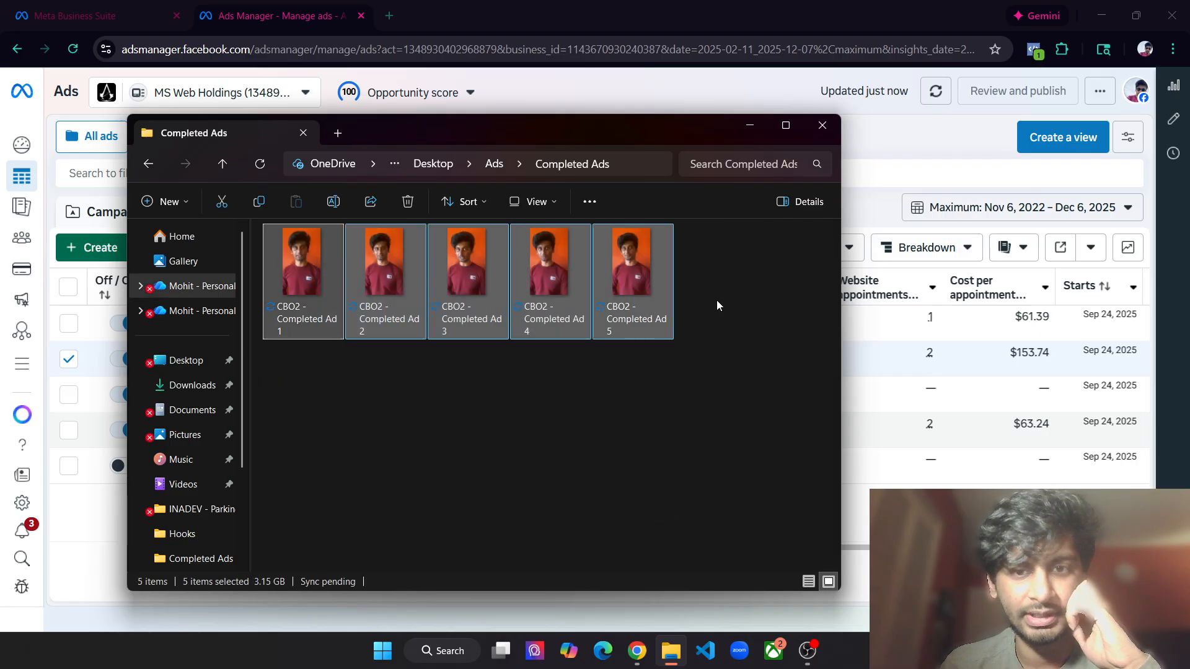
pyautogui.click(717, 300)
pyautogui.click(827, 124)
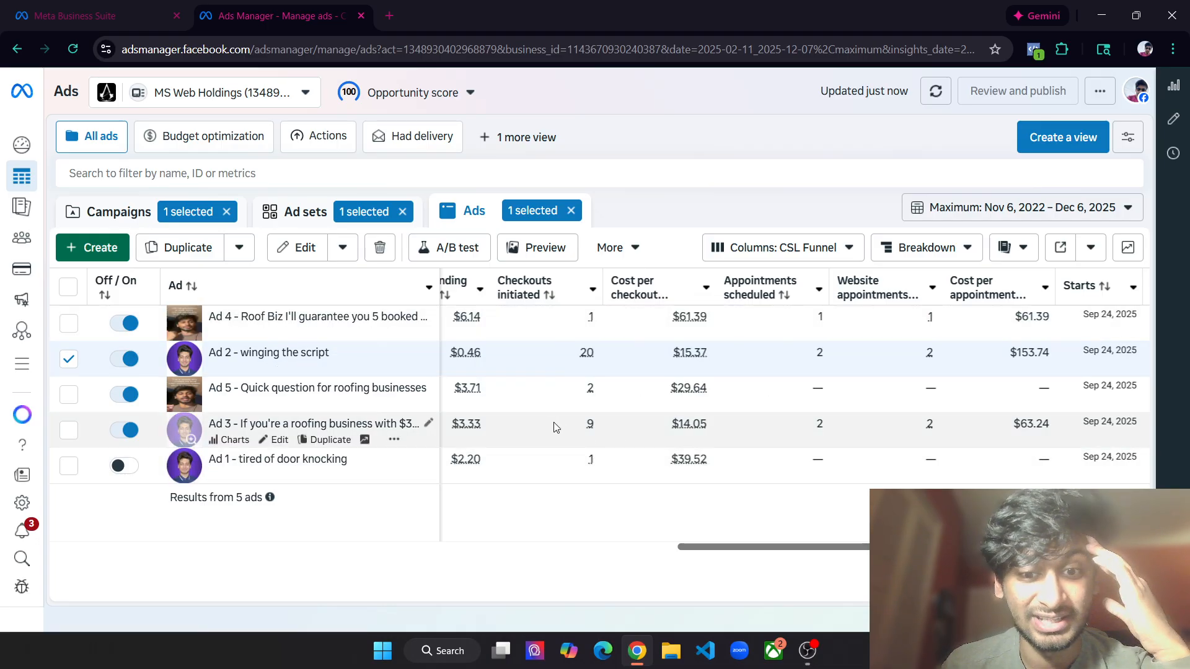
# Examine Ad 3's checkouts initiated and its cost per appointment in the ads table
pyautogui.moveTo(553, 424); pyautogui.dragTo(615, 432)
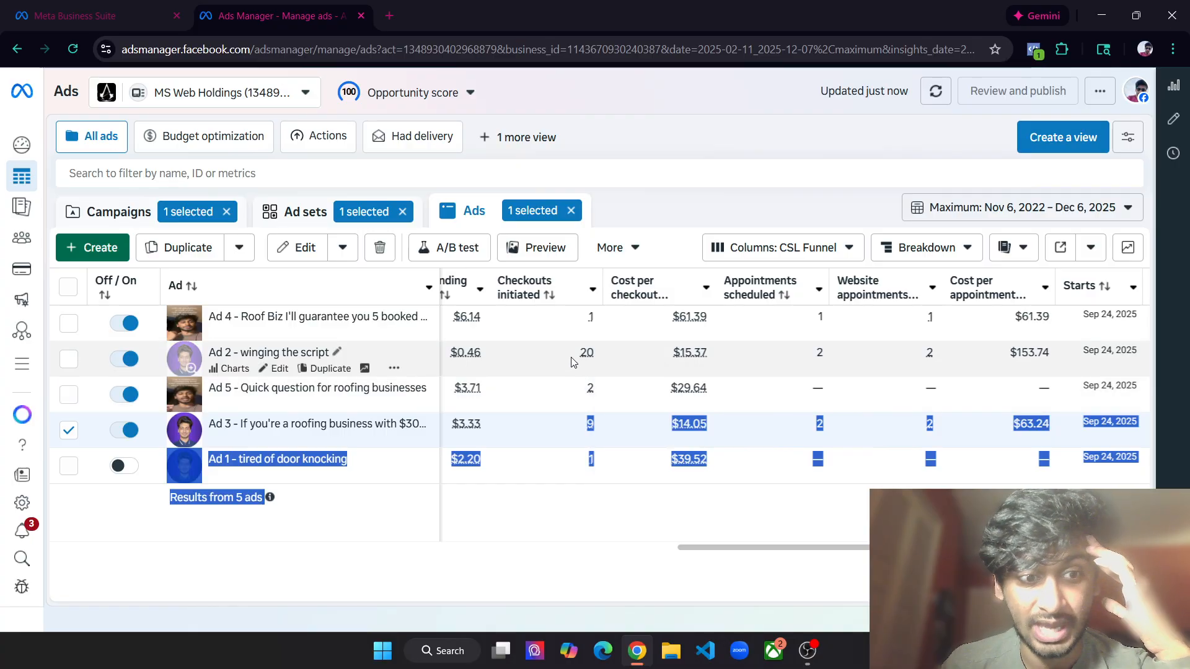
pyautogui.click(597, 562)
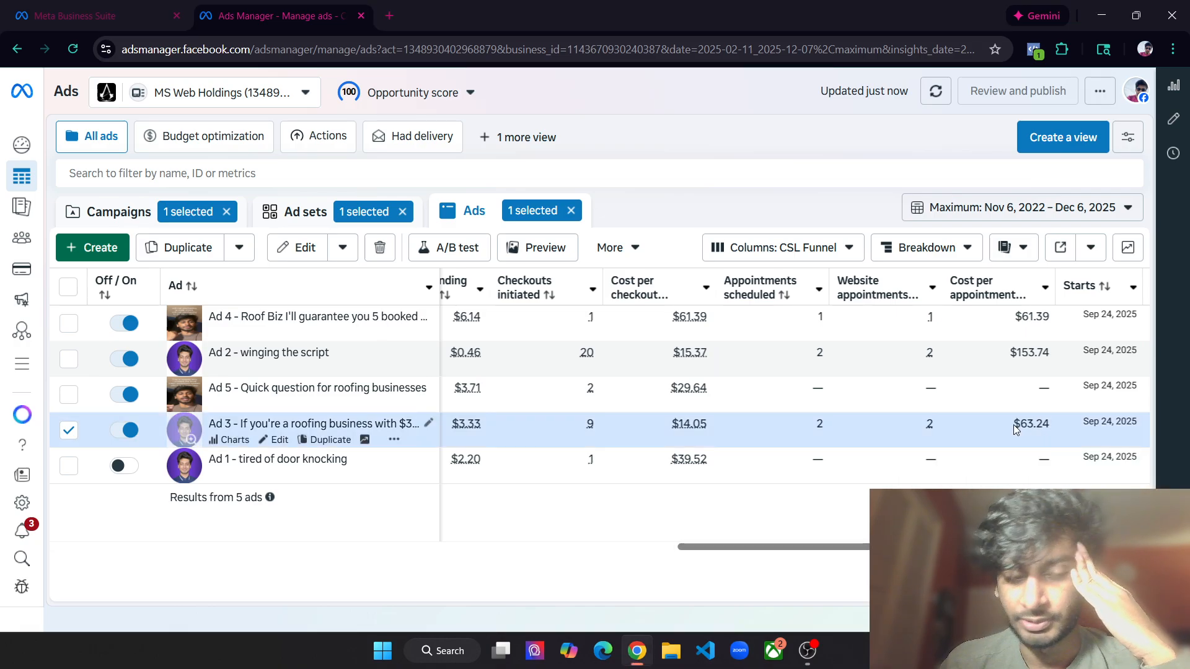
pyautogui.moveTo(1014, 425); pyautogui.dragTo(1043, 433)
pyautogui.click(778, 523)
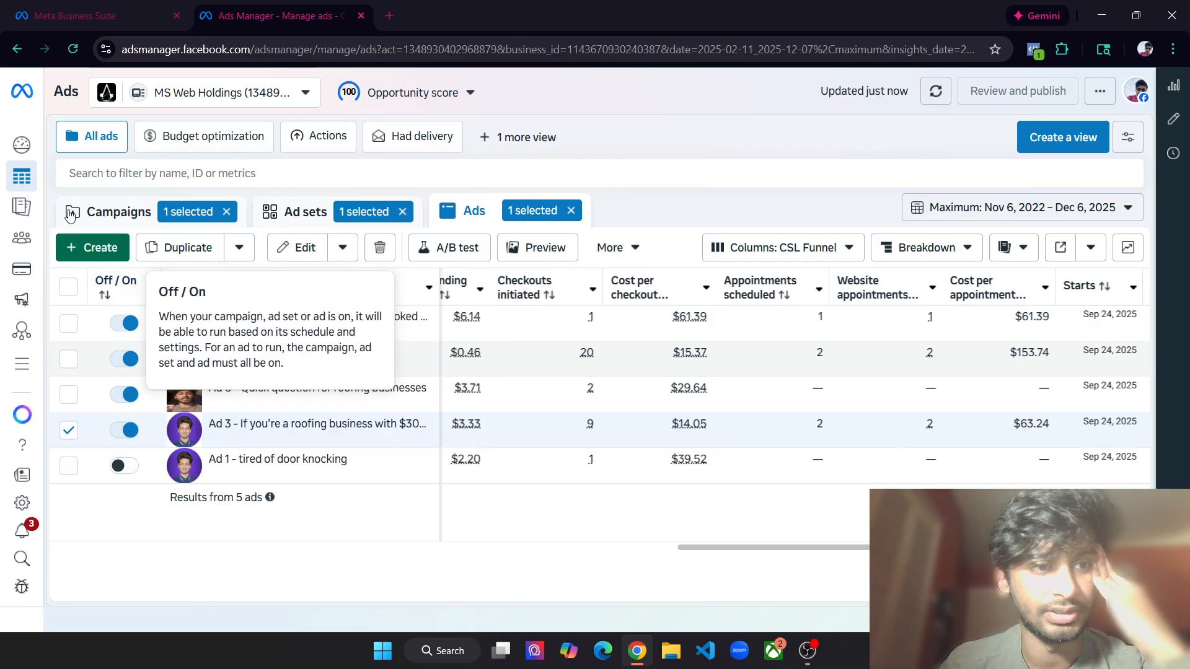
# Return to the campaign list and deselect Roofing Ad Campaign 1
pyautogui.click(102, 217)
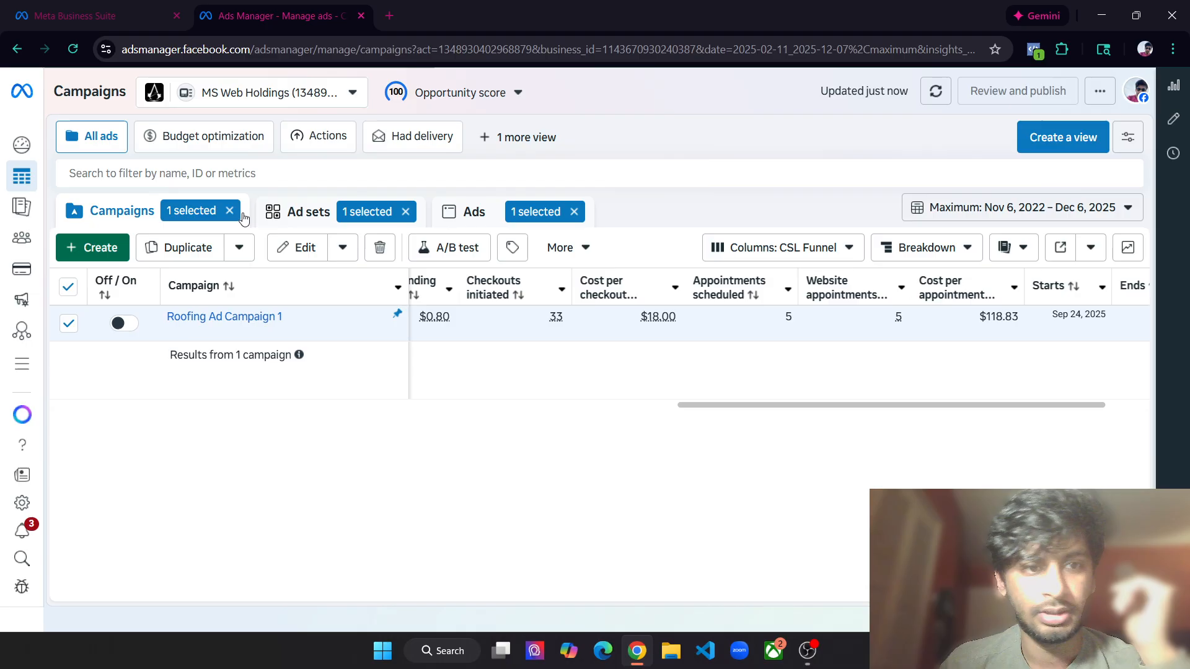
pyautogui.click(77, 320)
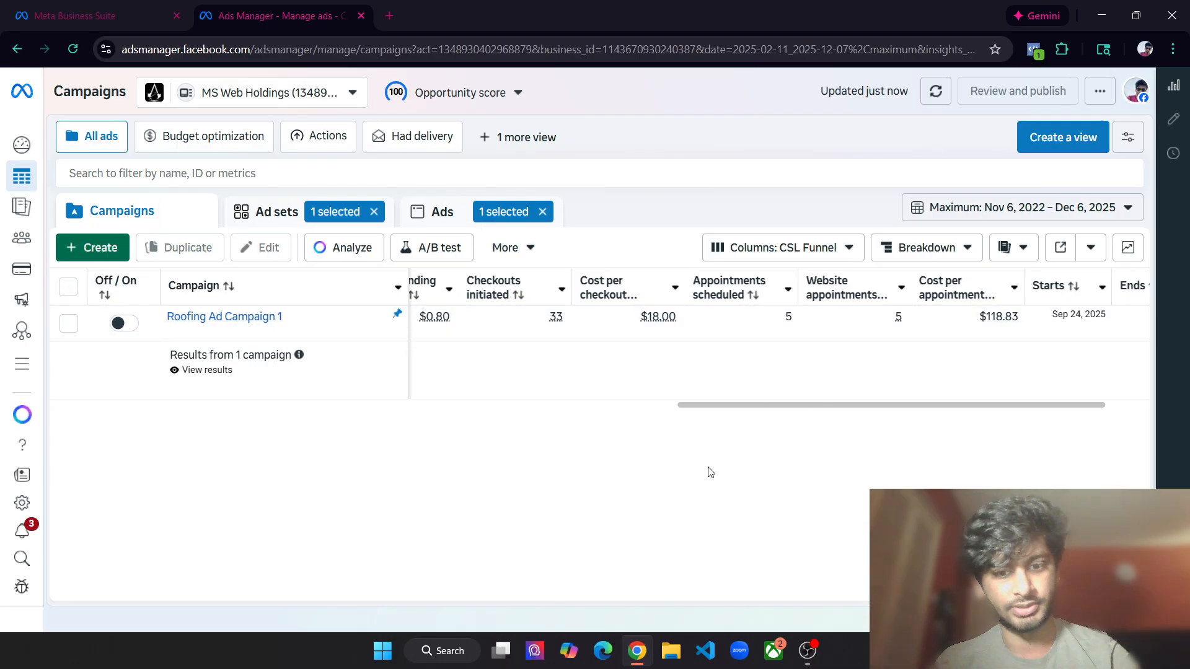
pyautogui.hotkey('alt', 'Tab')
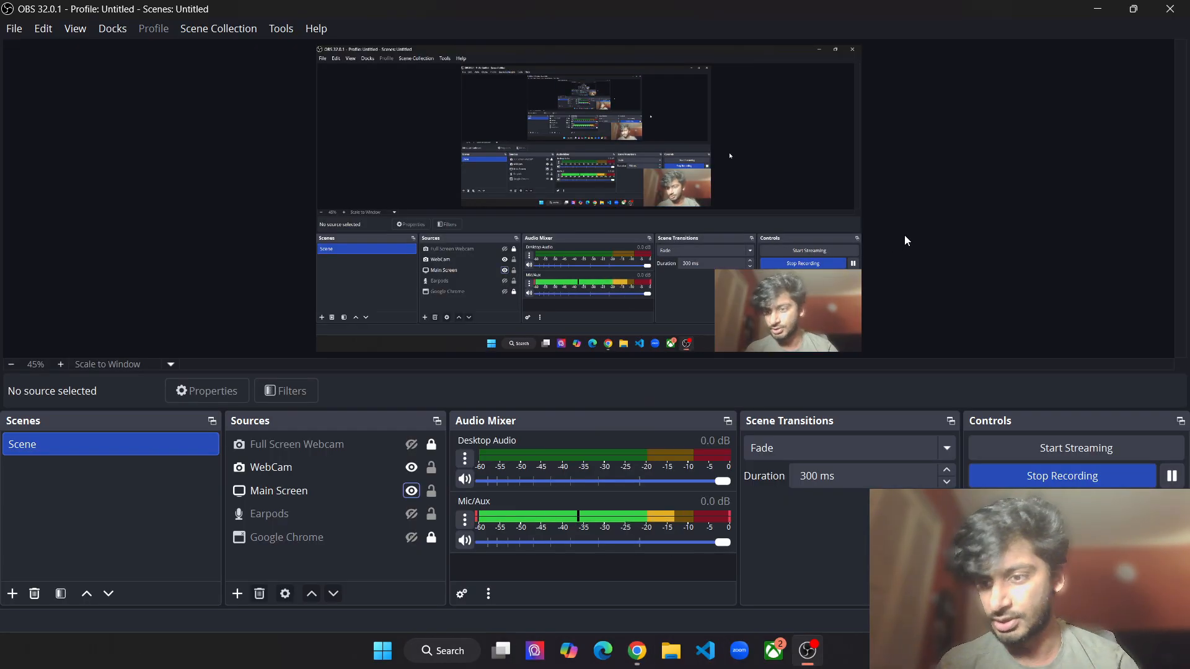
pyautogui.hotkey('alt', 'Tab')
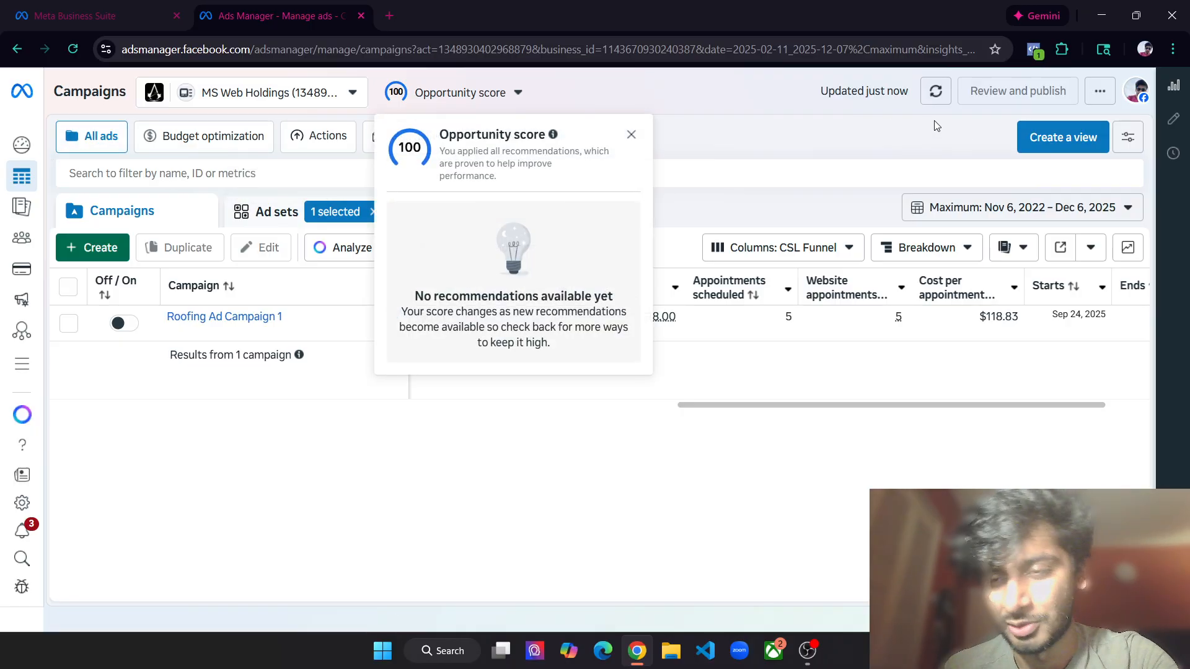
pyautogui.click(631, 134)
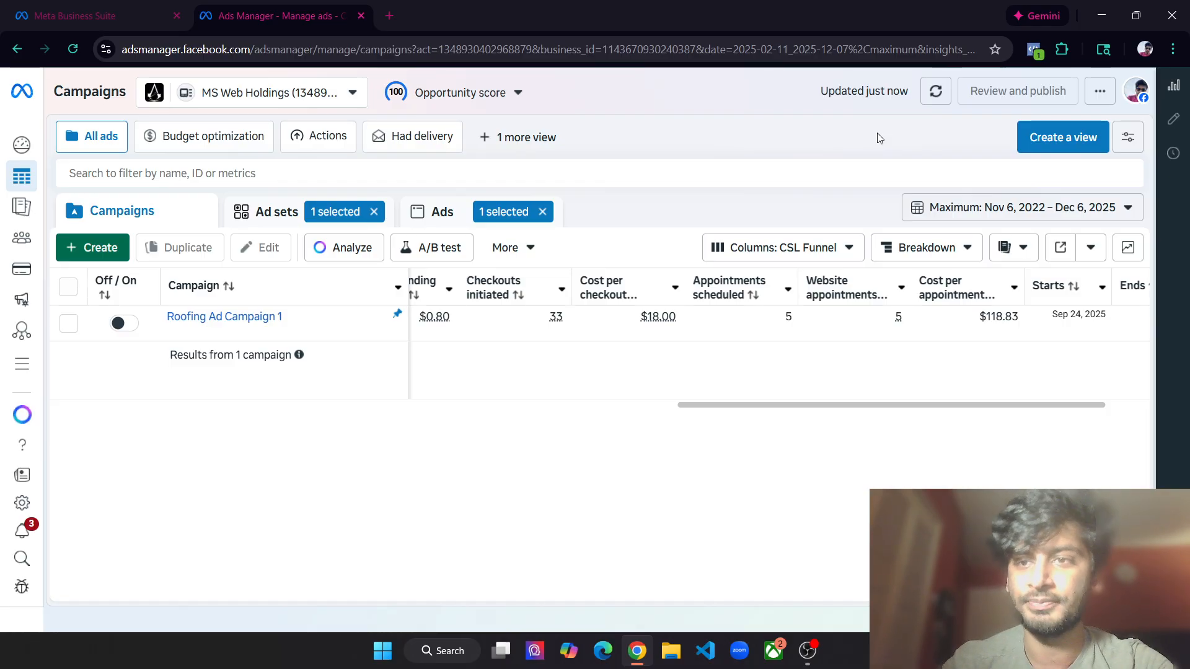
pyautogui.click(1063, 142)
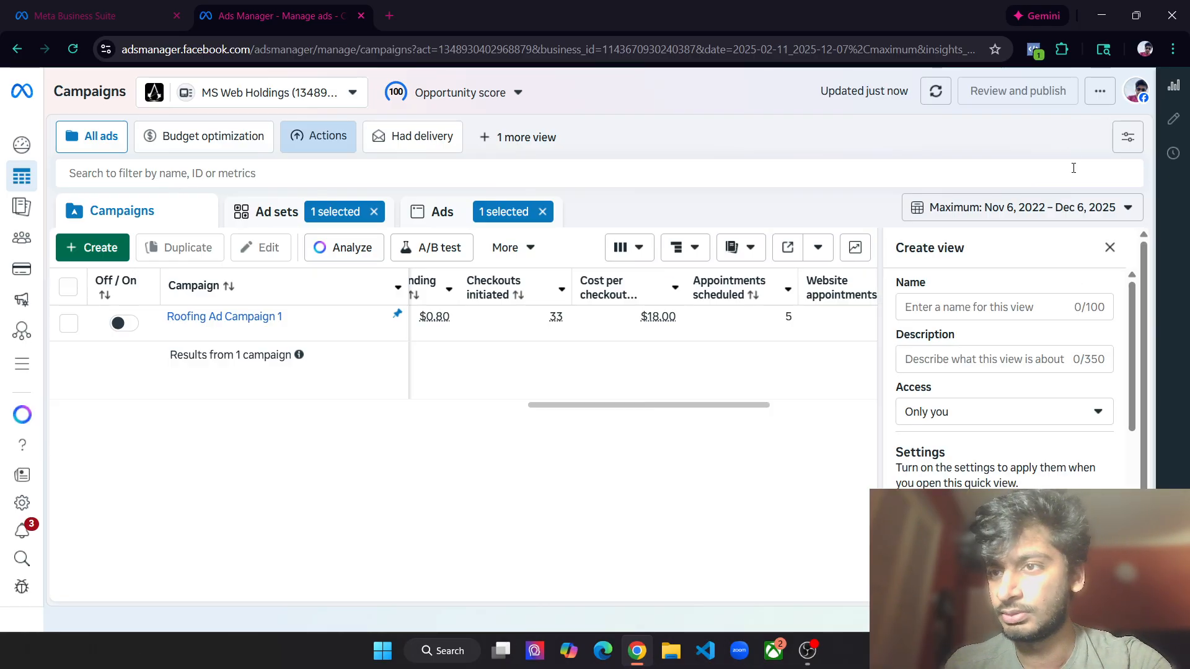
pyautogui.click(1110, 247)
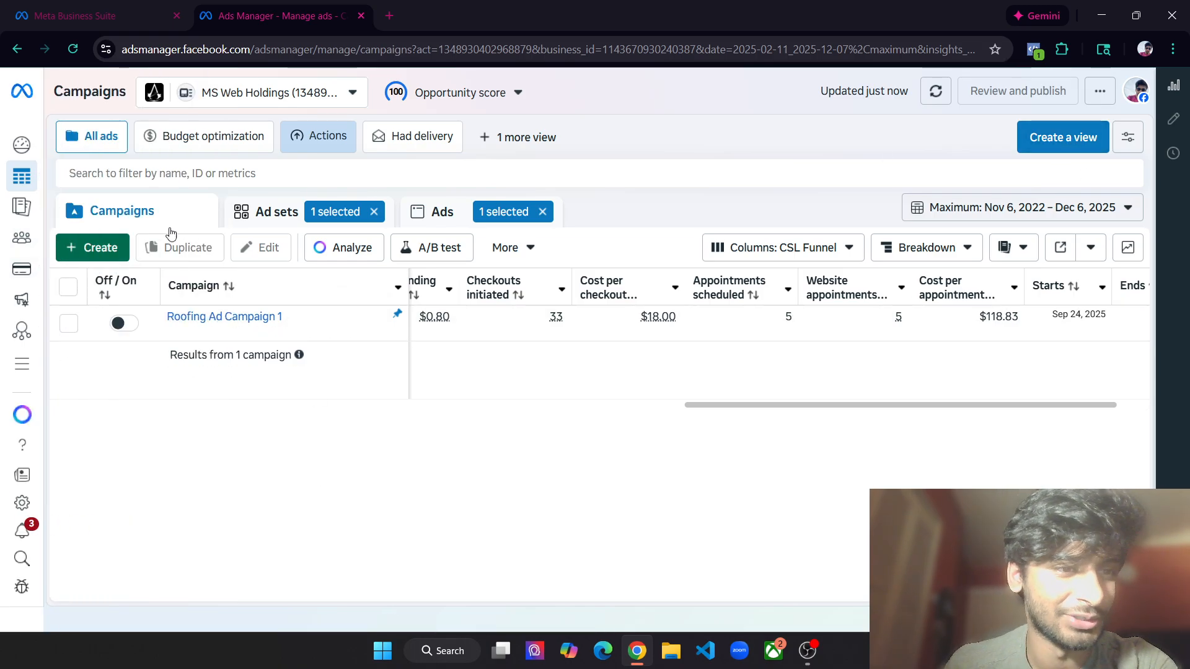
# Create a new Auction campaign with the Leads objective and dismiss the Advantage+ setup introduction
pyautogui.click(106, 247)
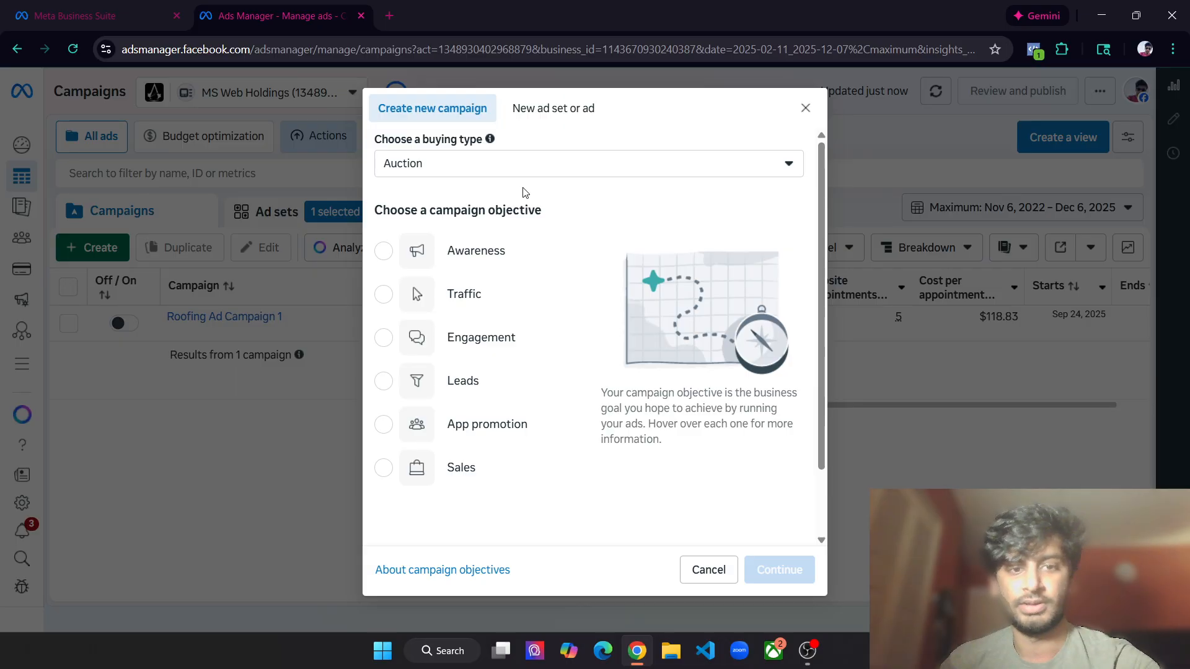
pyautogui.click(483, 390)
pyautogui.scroll(-2, 696, 406)
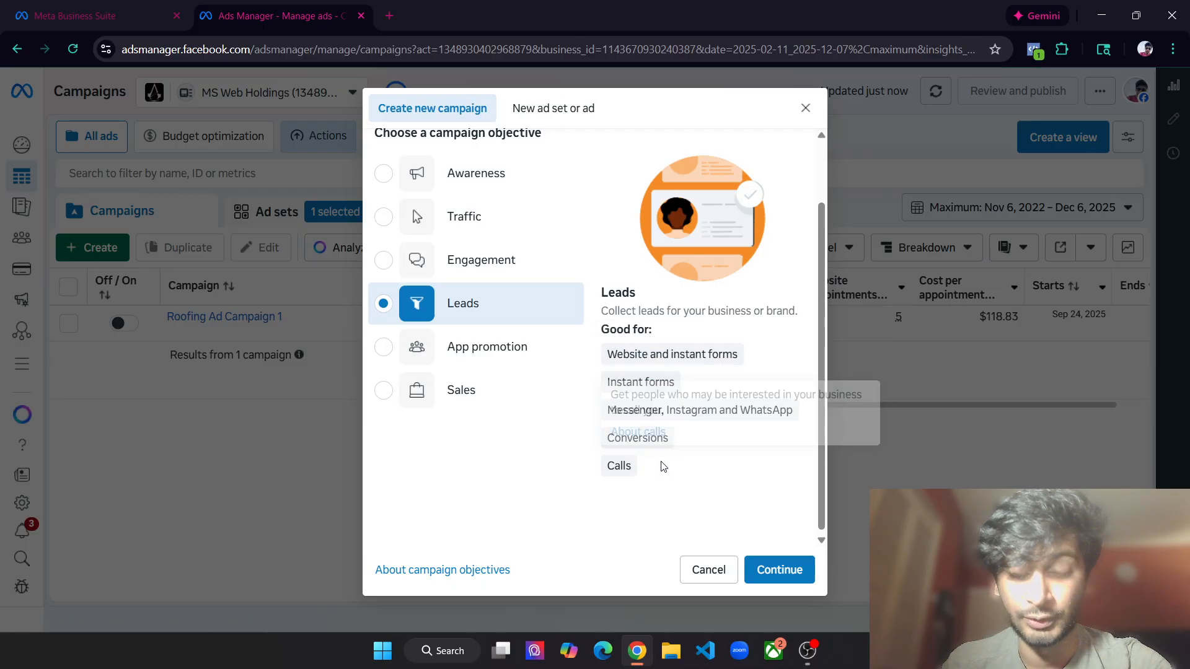
pyautogui.moveTo(650, 438); pyautogui.dragTo(607, 438)
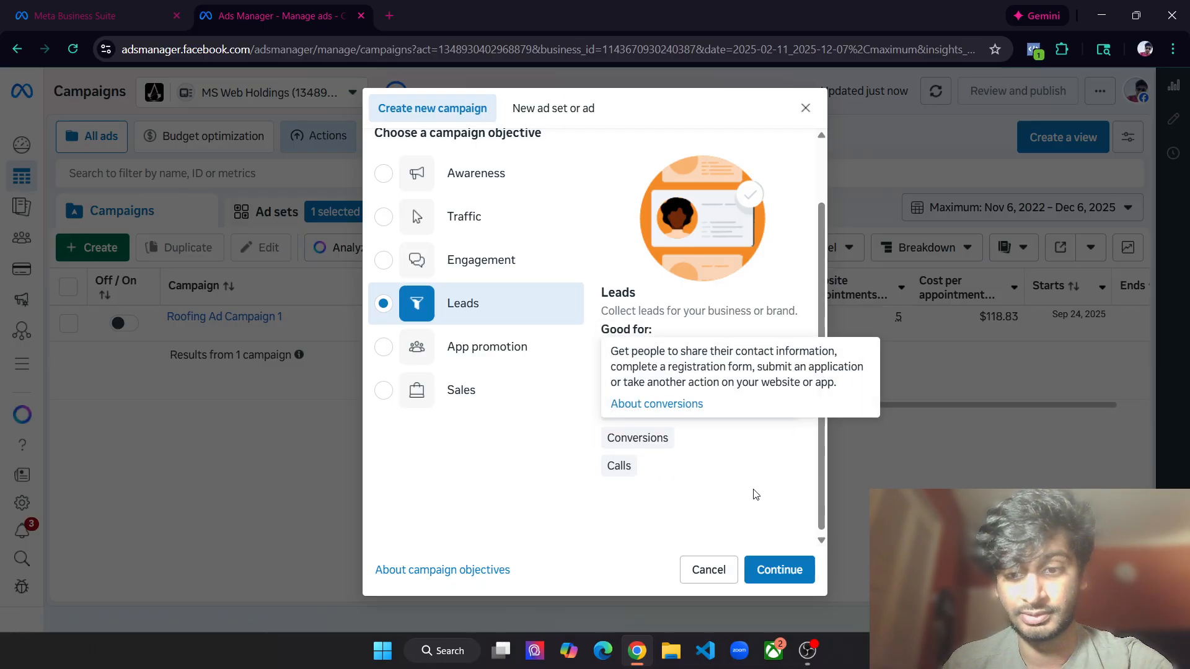
pyautogui.click(775, 567)
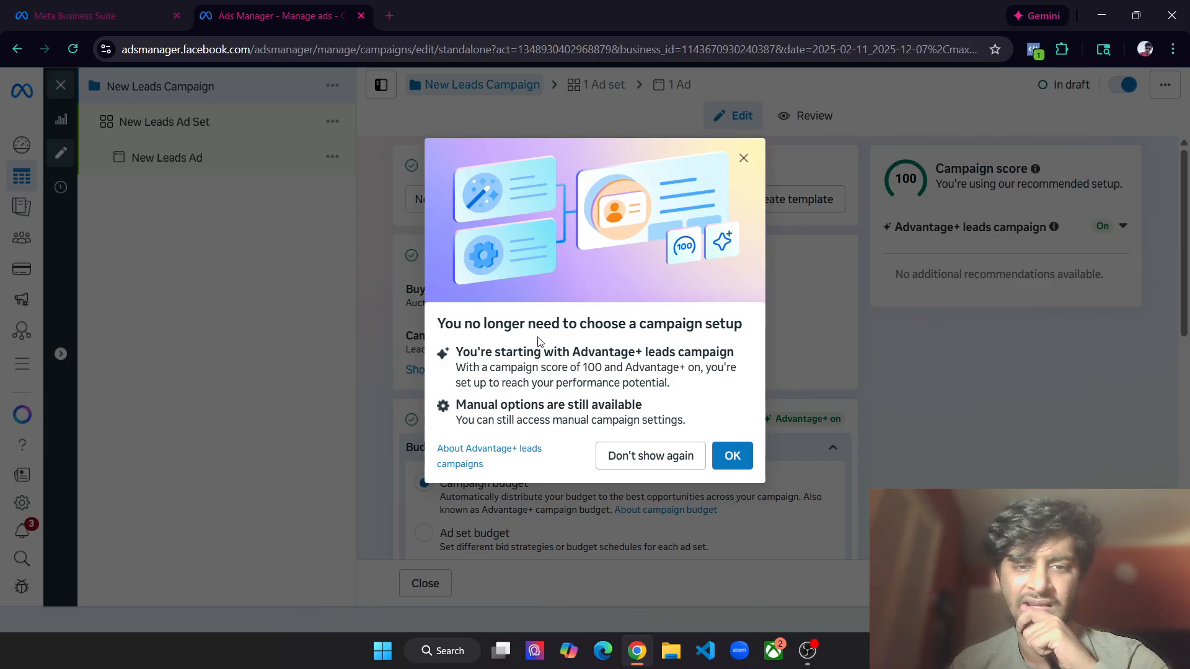
pyautogui.click(733, 456)
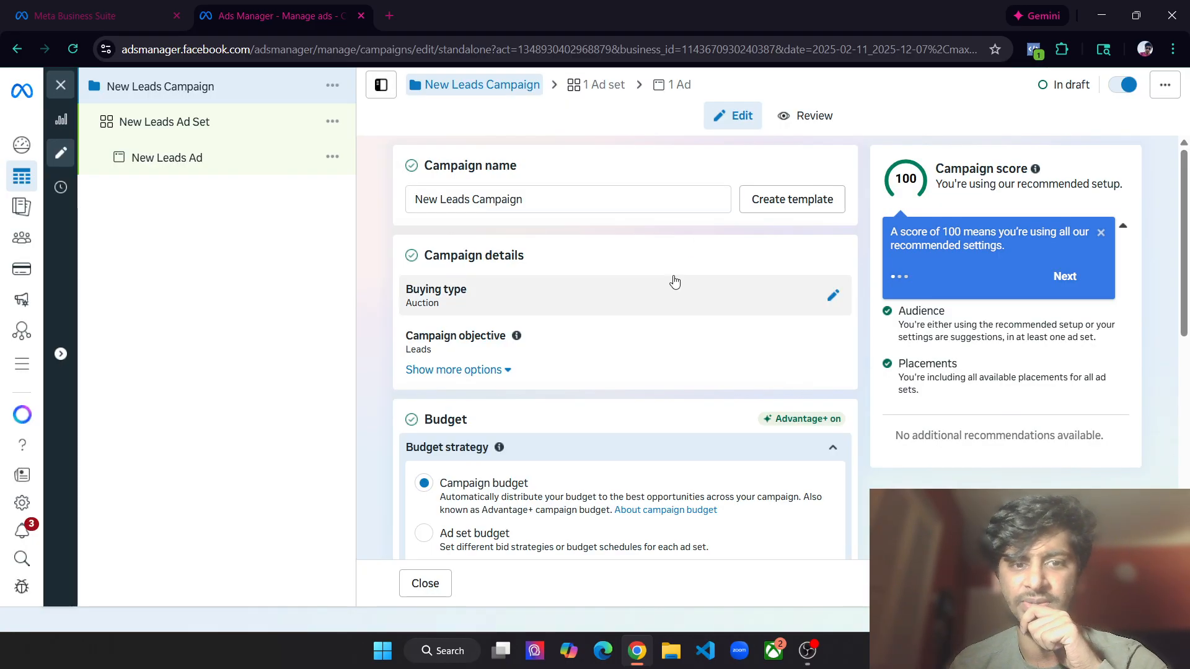
# Look through the new leads campaign's settings, dismiss the campaign score tip, and examine the Advantage+ leads campaign status
pyautogui.scroll(-2, 673, 283)
pyautogui.scroll(2, 673, 282)
pyautogui.scroll(-8, 510, 268)
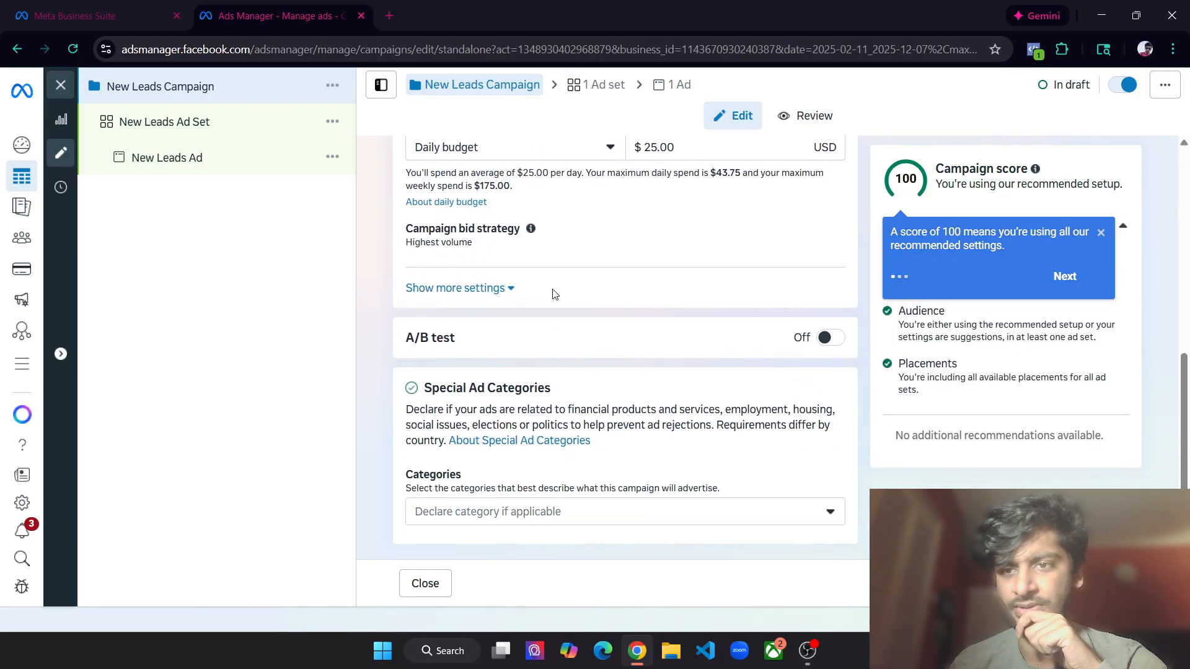
pyautogui.click(1101, 235)
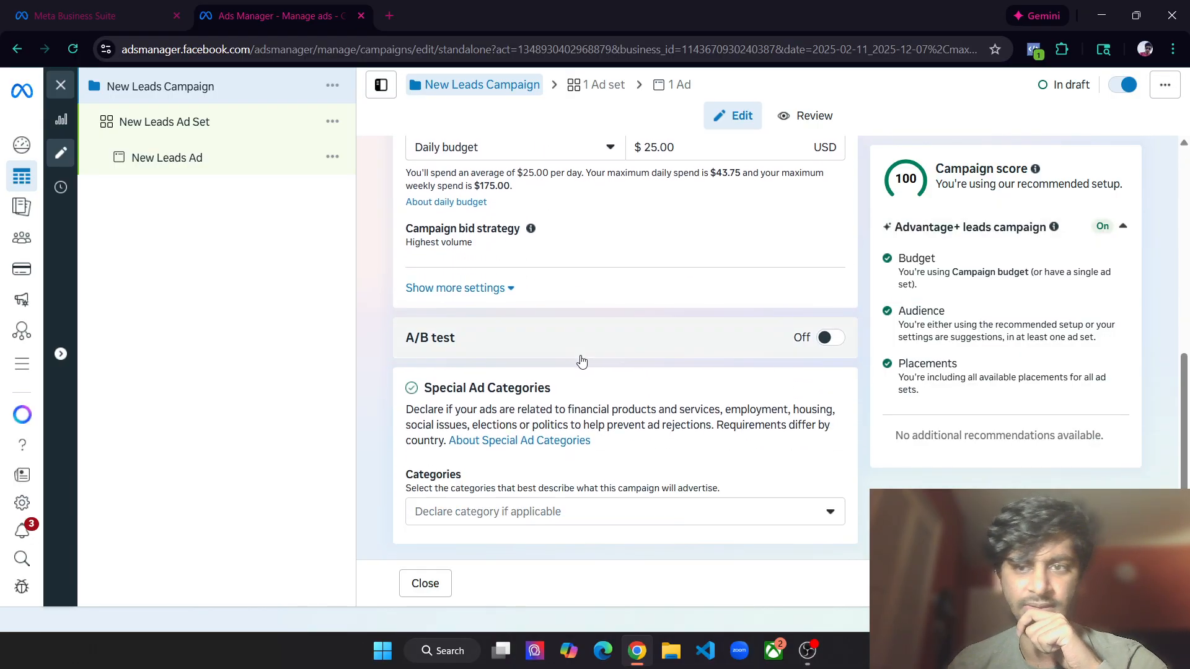
pyautogui.click(1114, 228)
pyautogui.click(1112, 229)
pyautogui.doubleClick(1109, 228)
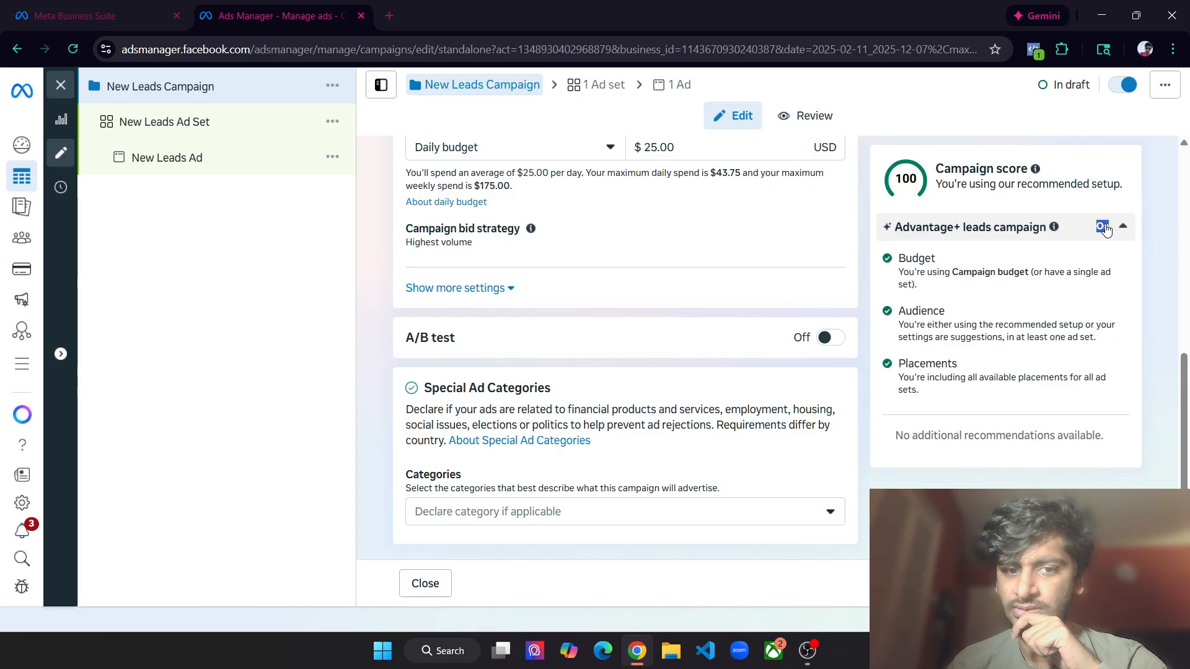
pyautogui.scroll(8, 683, 340)
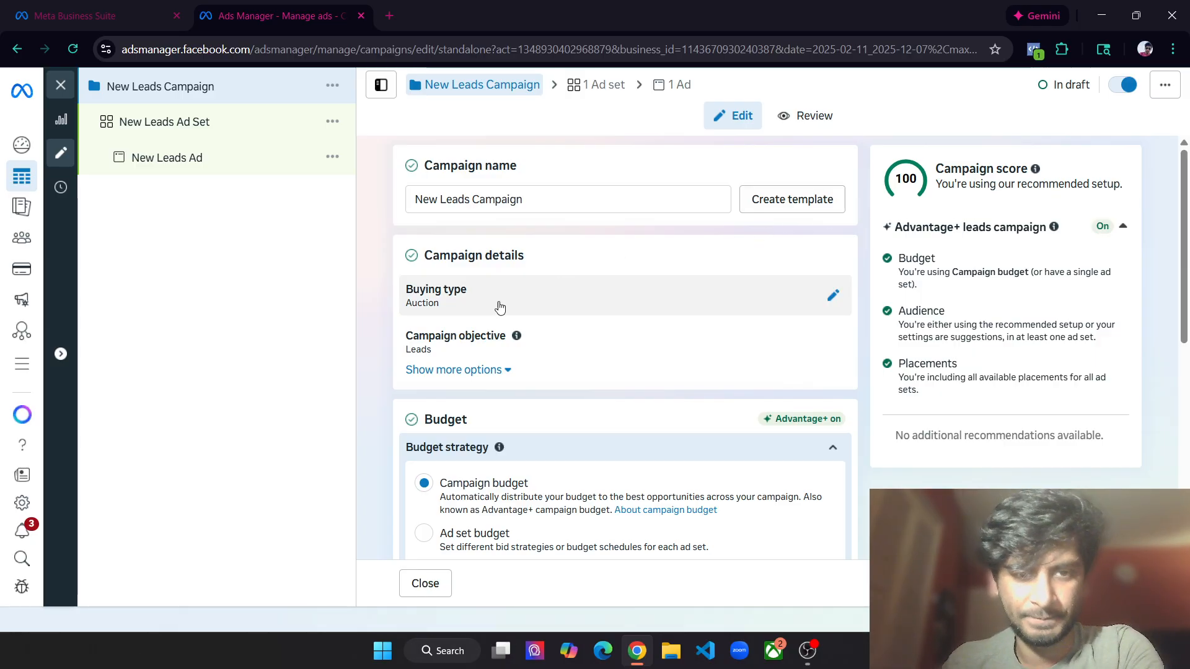
# Expand the additional campaign details and inspect the campaign spending limit choices, leaving no limit set
pyautogui.scroll(-1, 454, 314)
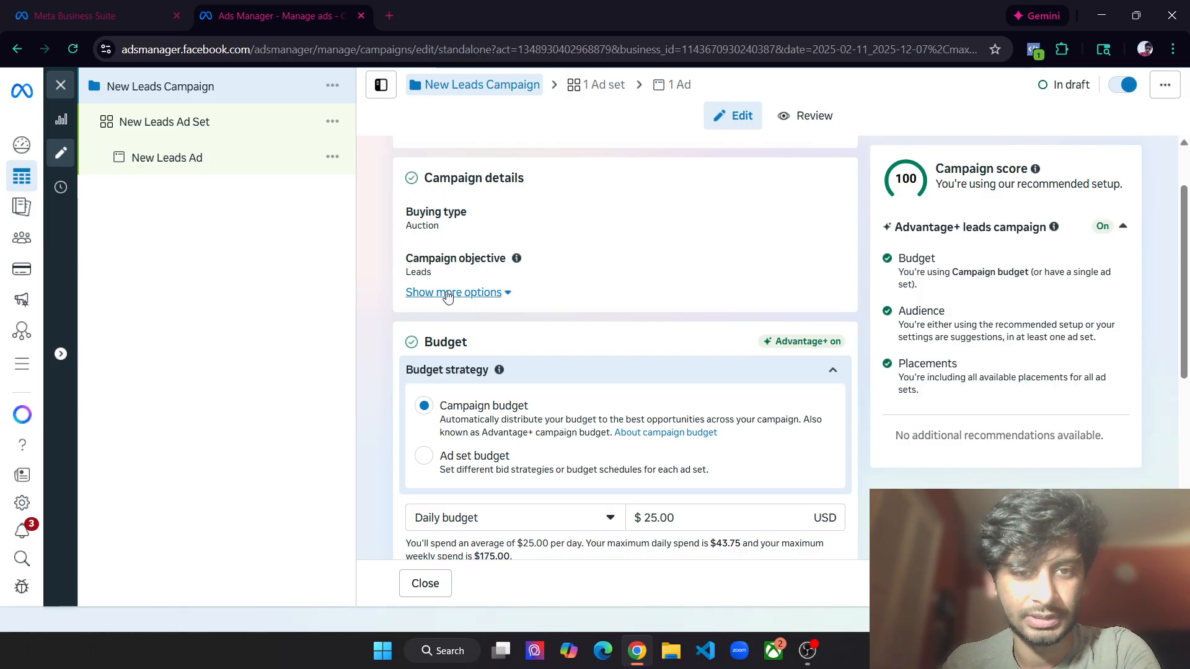
pyautogui.click(477, 292)
pyautogui.click(509, 335)
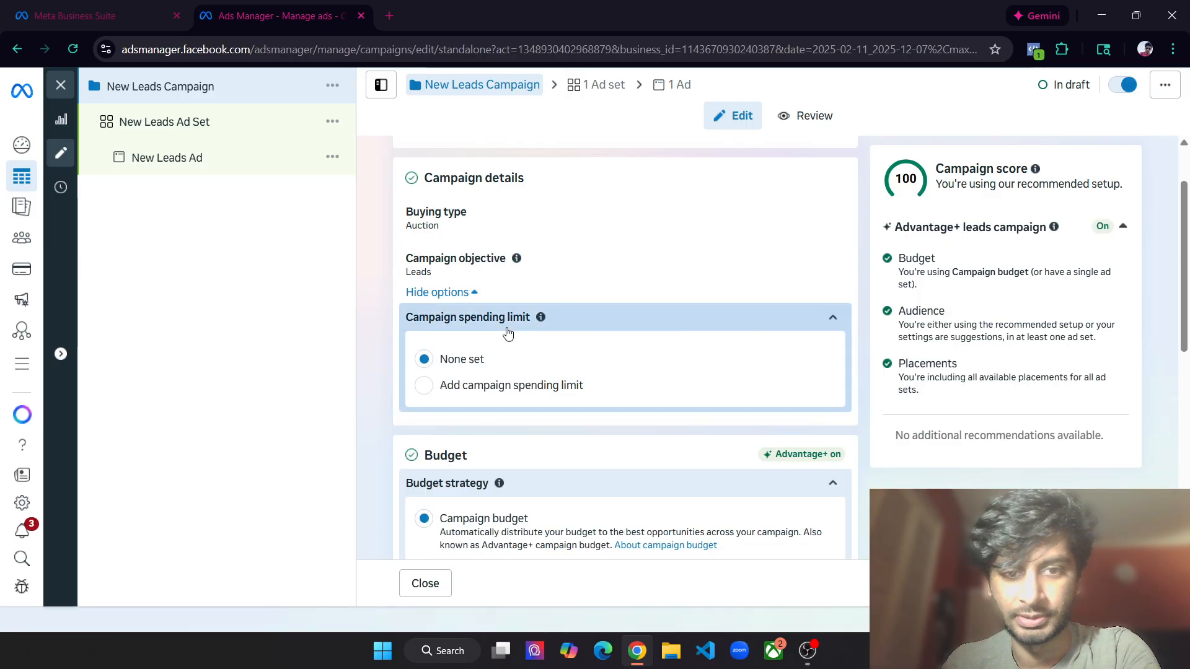
pyautogui.click(636, 325)
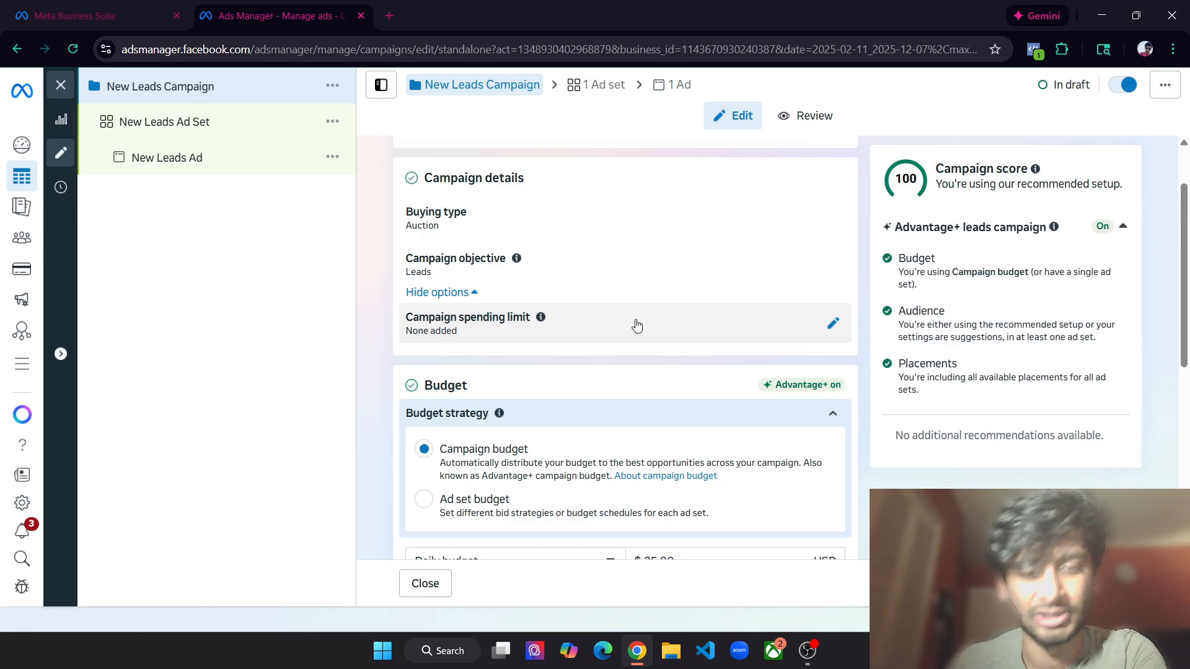
# Set the campaign's daily budget to $40
pyautogui.scroll(-1, 634, 323)
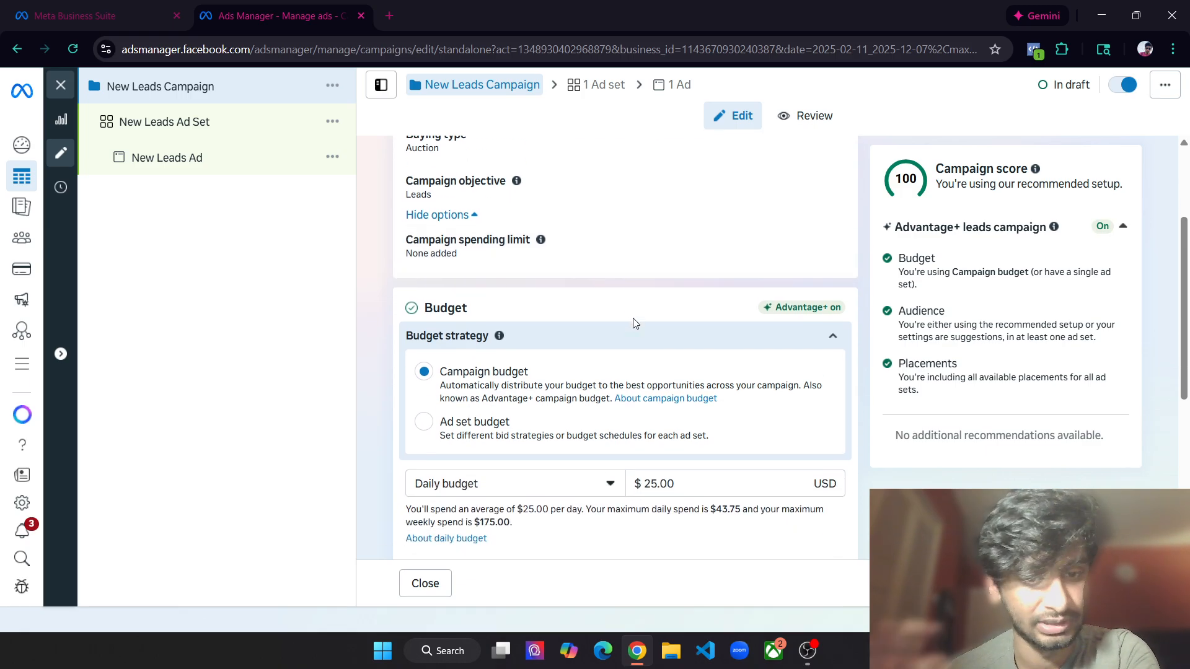
pyautogui.scroll(-1, 633, 322)
pyautogui.moveTo(691, 411); pyautogui.dragTo(591, 417)
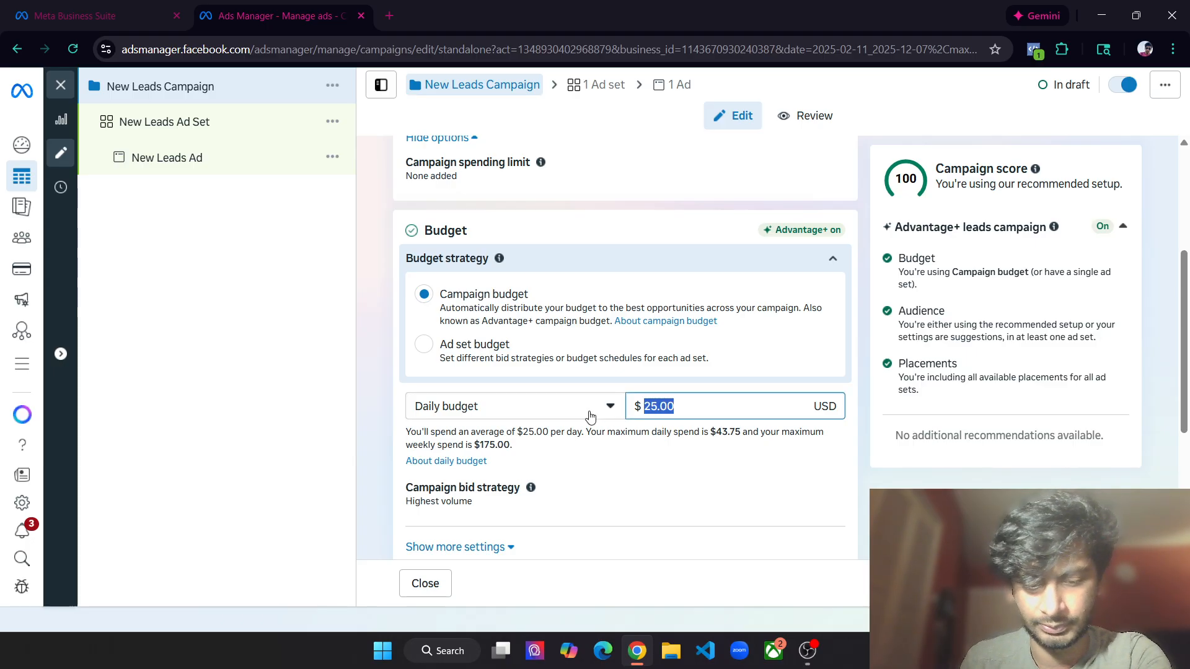
pyautogui.write('40')
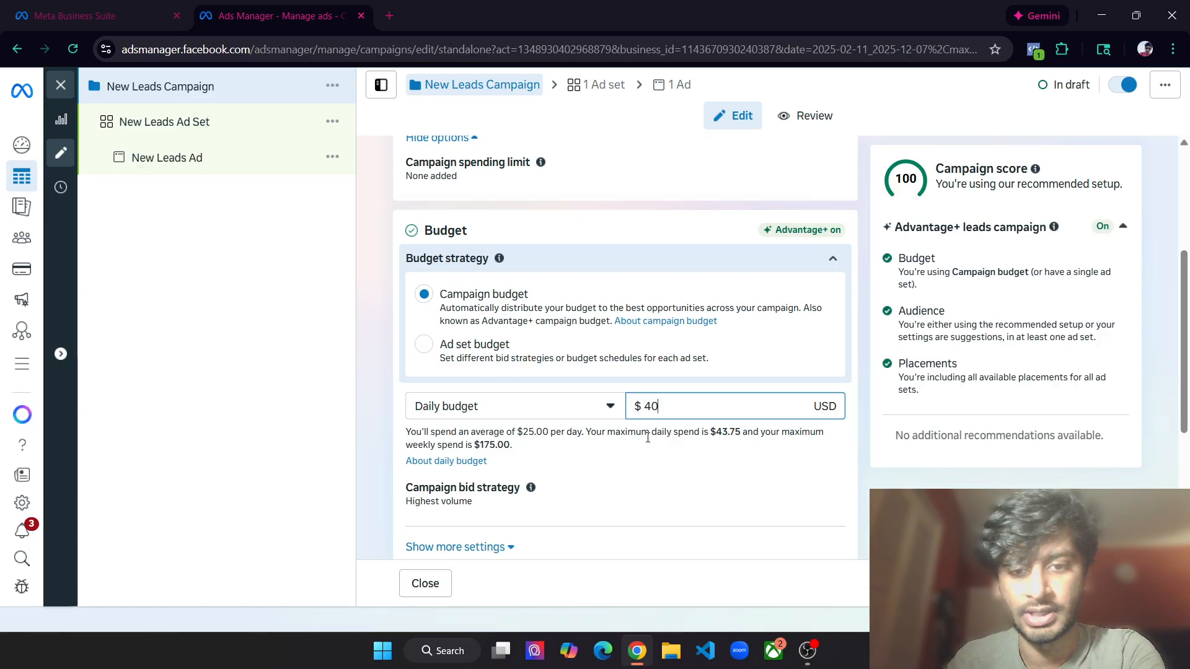
pyautogui.click(648, 437)
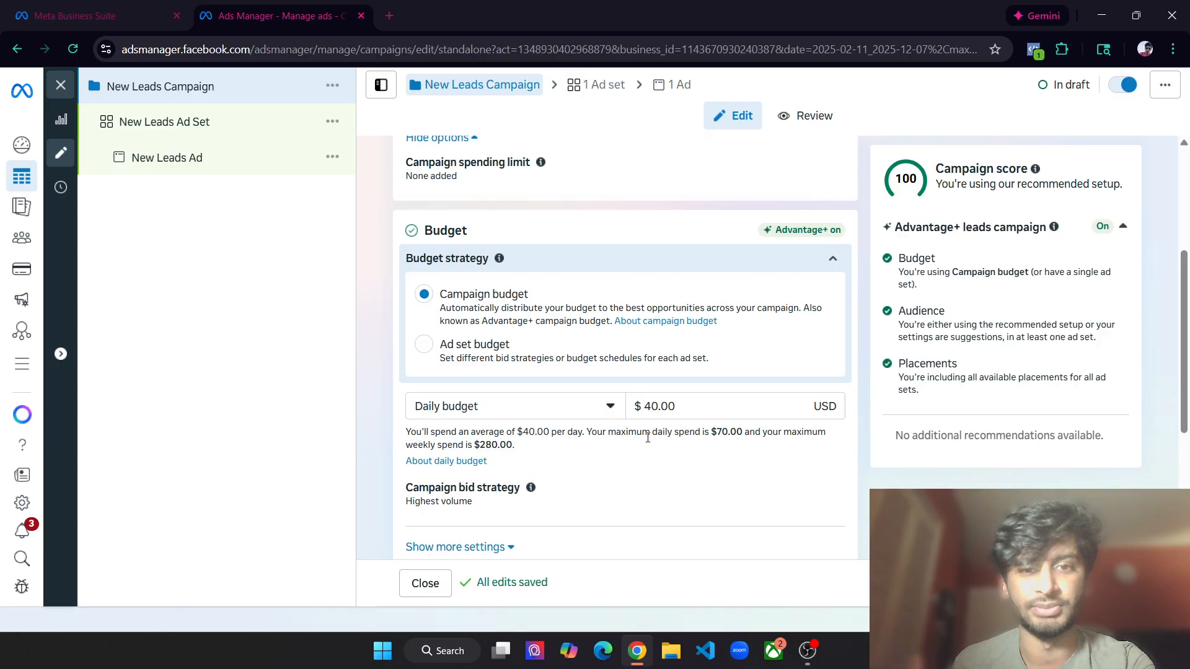
# Expand the additional budget settings and review the bid strategy, scheduling, A/B test and Special Ad Categories options
pyautogui.scroll(-4, 648, 437)
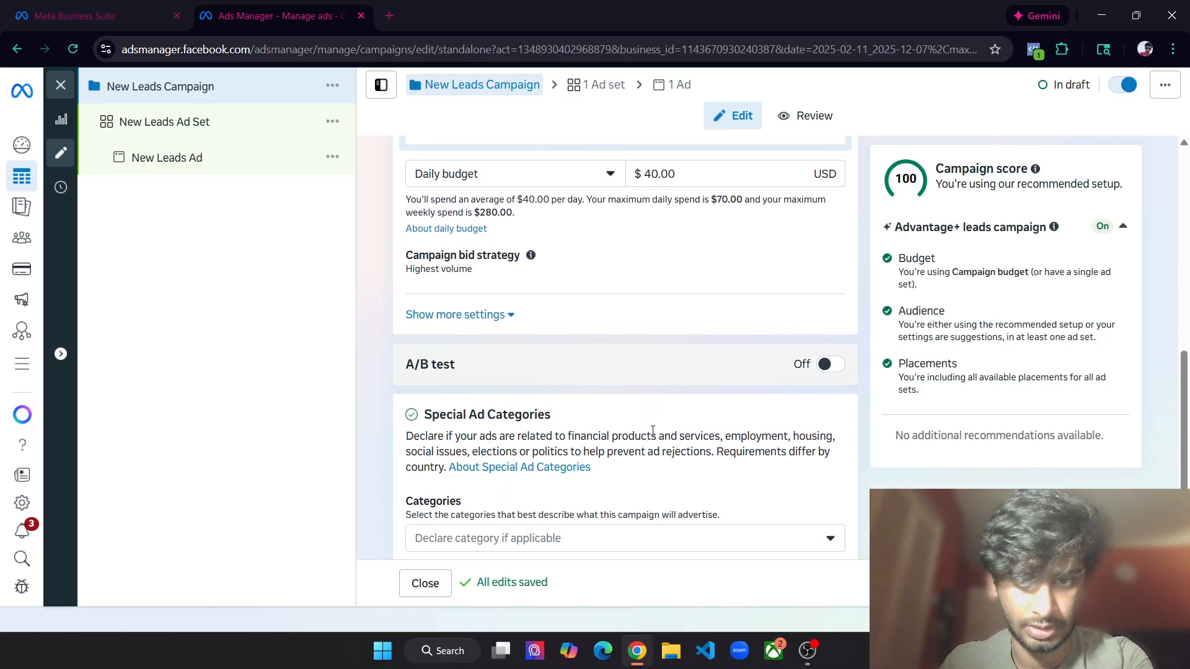
pyautogui.click(480, 315)
pyautogui.scroll(1, 564, 284)
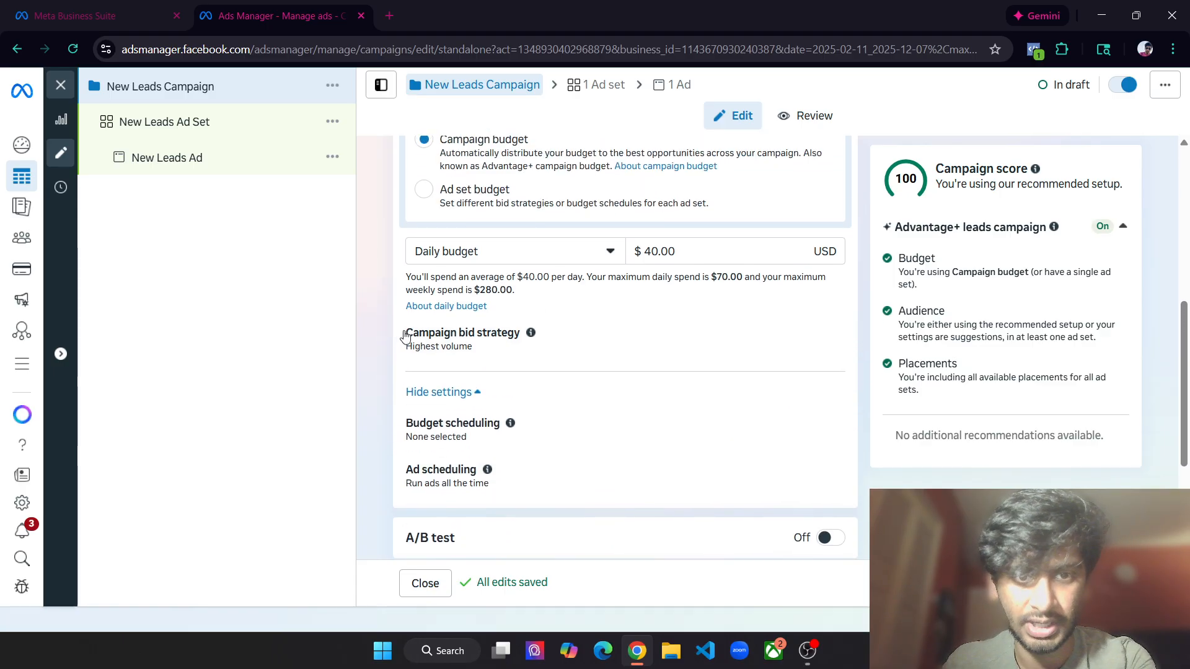
pyautogui.scroll(-1, 599, 321)
pyautogui.scroll(-2, 595, 248)
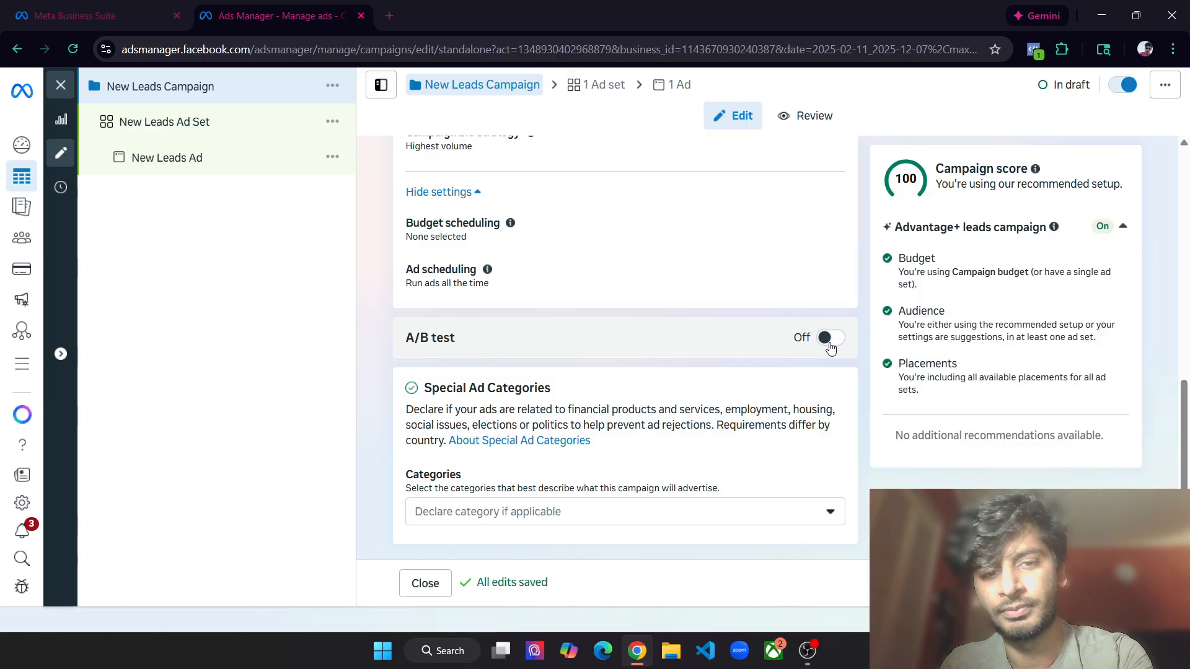
# Read the A/B test option and the Special Ad Categories description in the campaign settings
pyautogui.moveTo(830, 348)
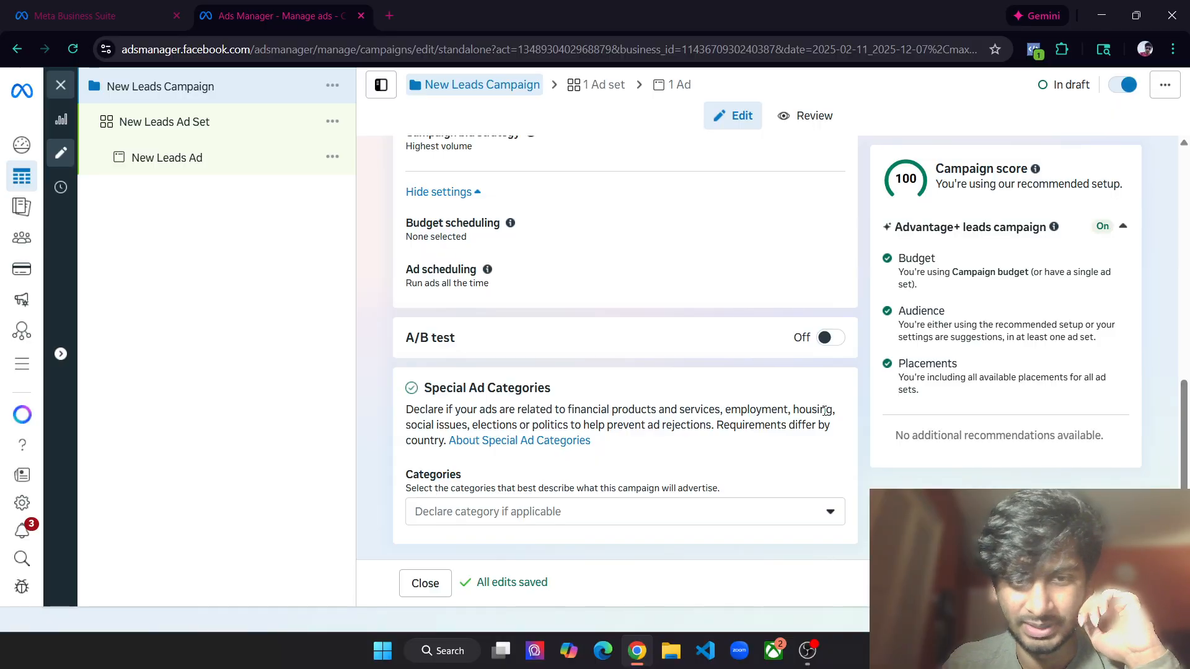
pyautogui.doubleClick(497, 424)
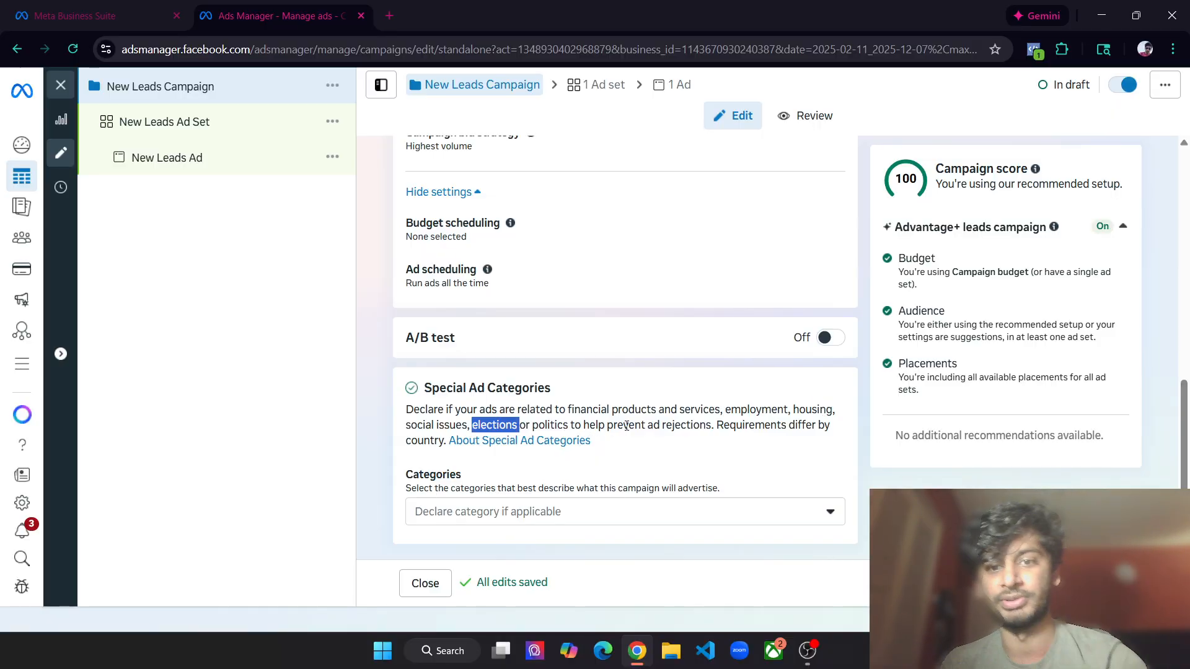
pyautogui.moveTo(647, 425); pyautogui.dragTo(680, 410)
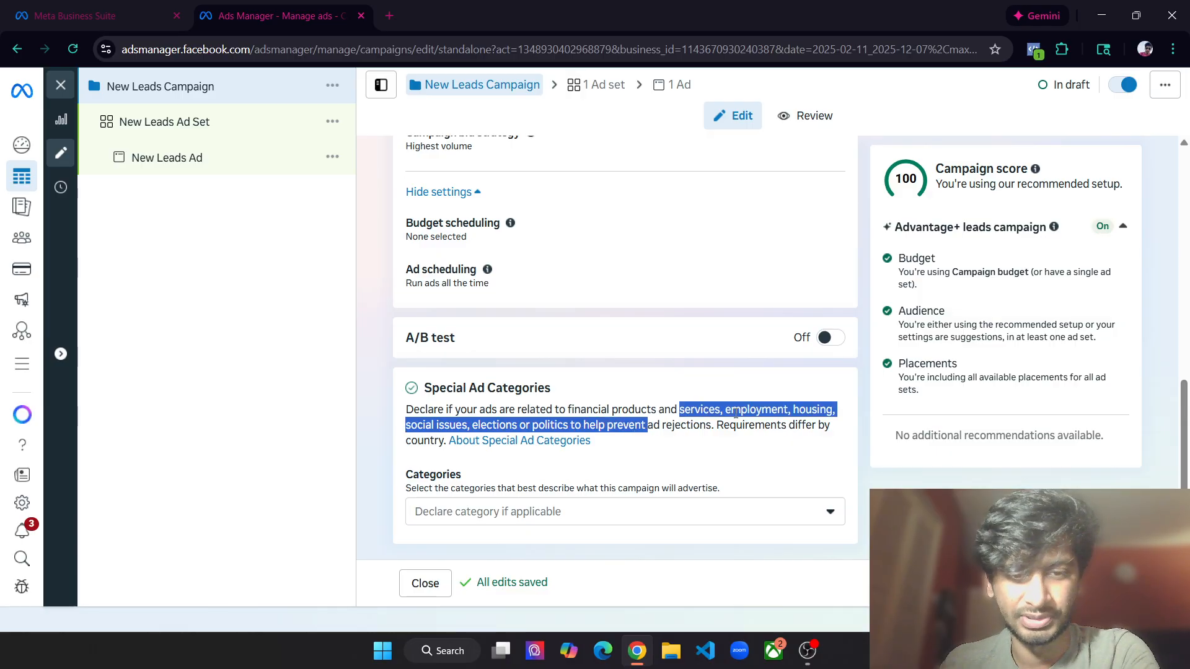
pyautogui.click(692, 431)
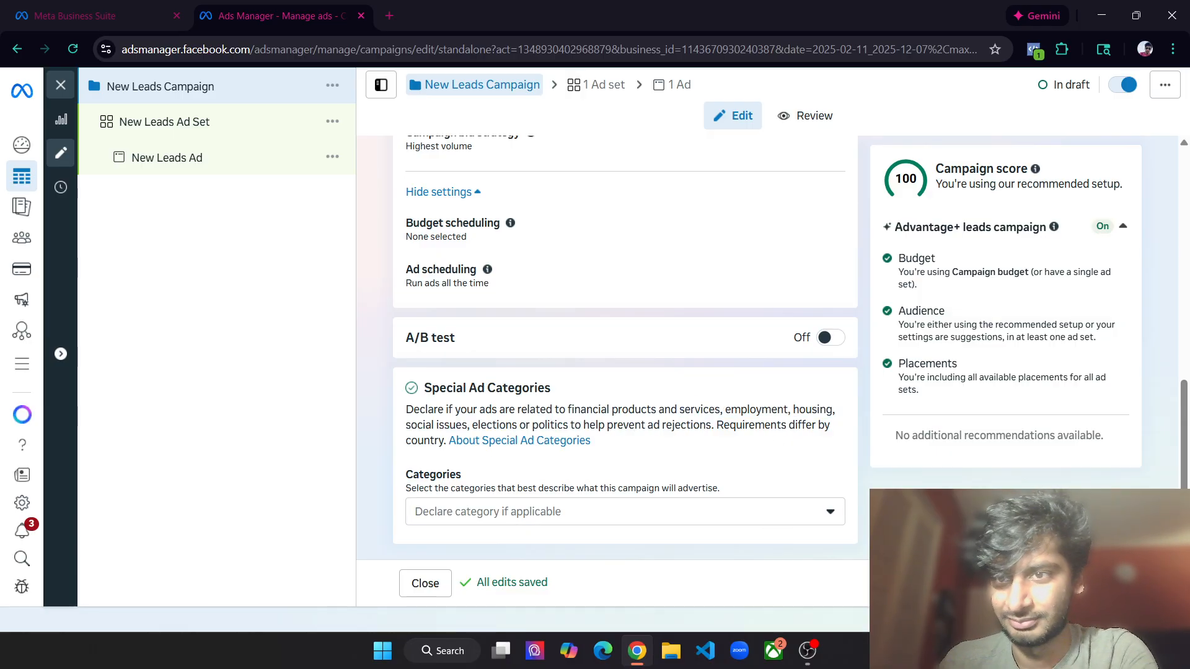
# Return from the new ad set to the campaign level and rename the campaign "CBO2 -"
pyautogui.click(1115, 583)
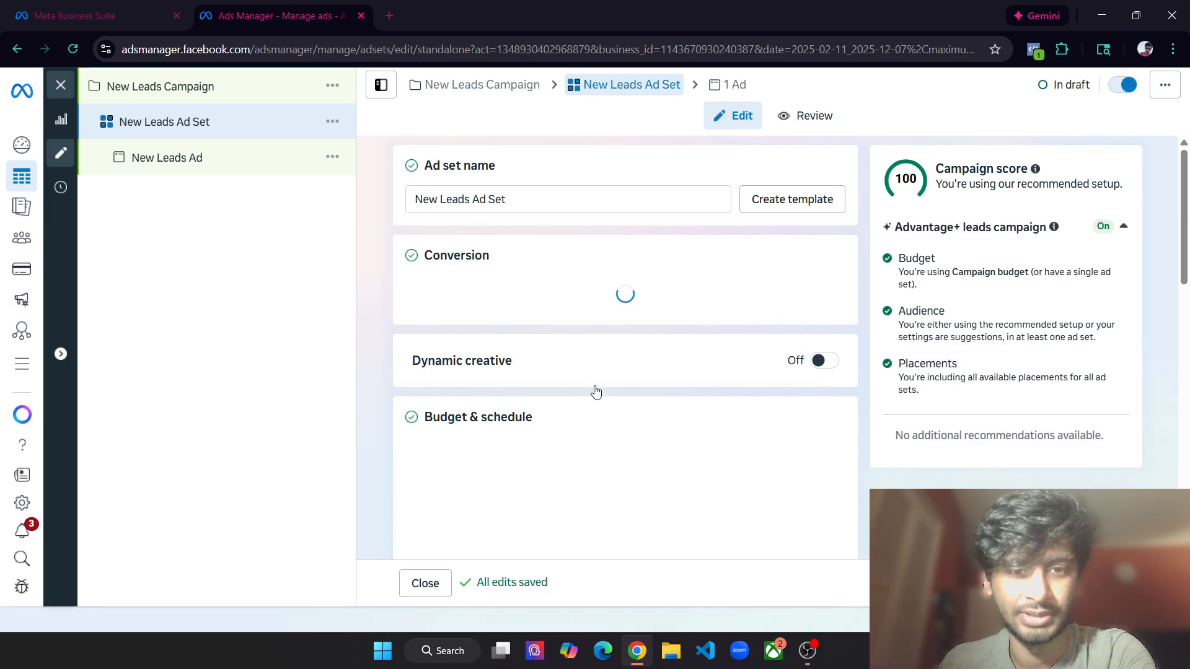
pyautogui.click(190, 95)
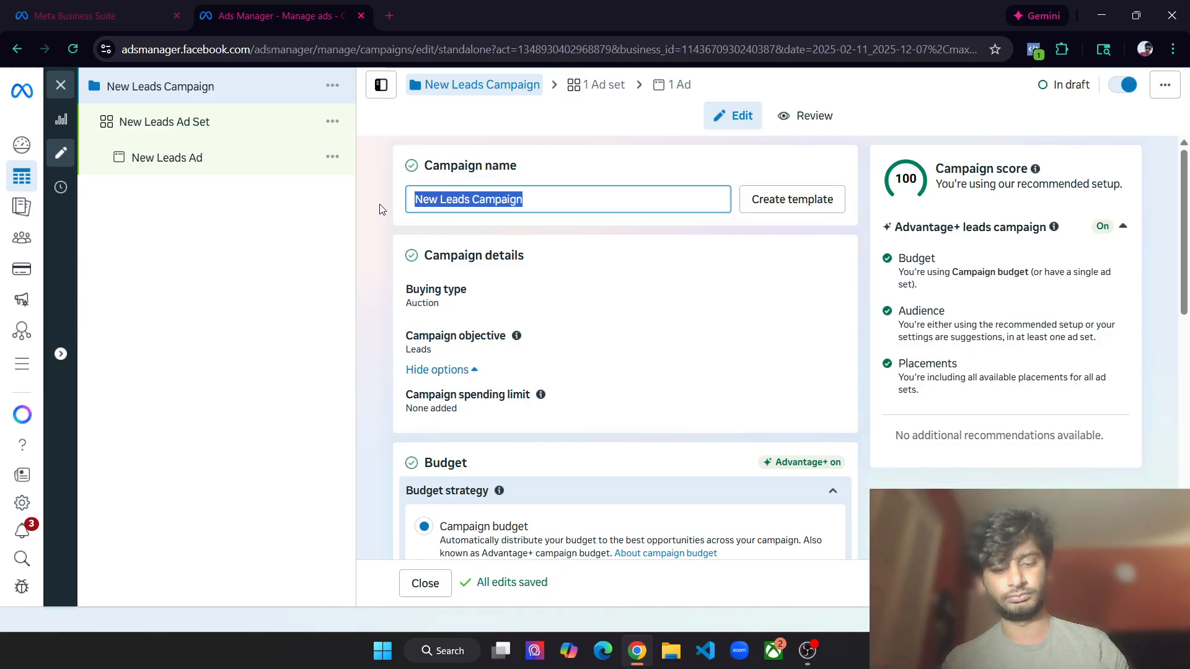
pyautogui.write('CBO2 -')
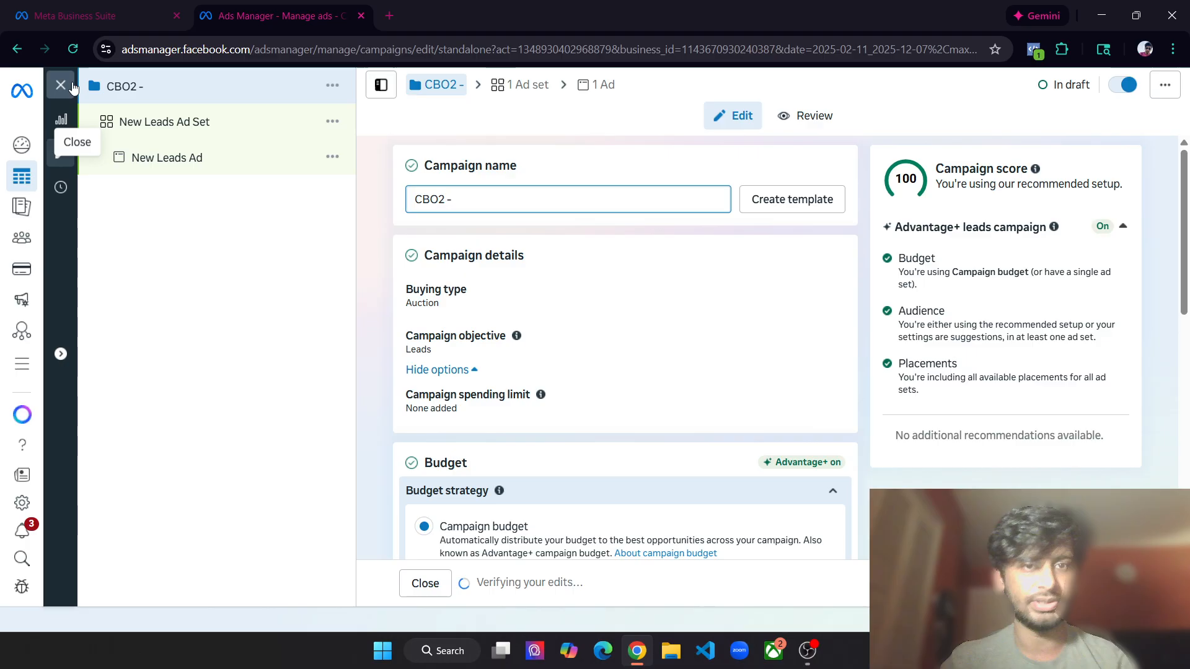
# Close the campaign editor without publishing the drafts and check the existing campaign names in the campaigns list
pyautogui.click(62, 86)
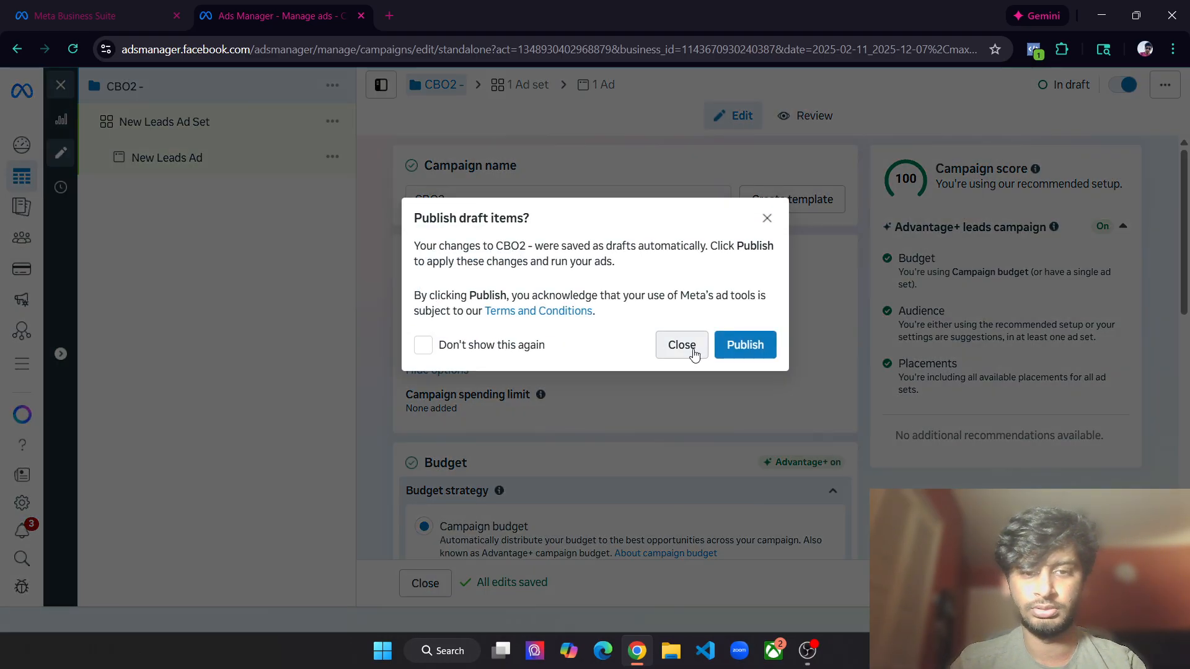
pyautogui.click(682, 346)
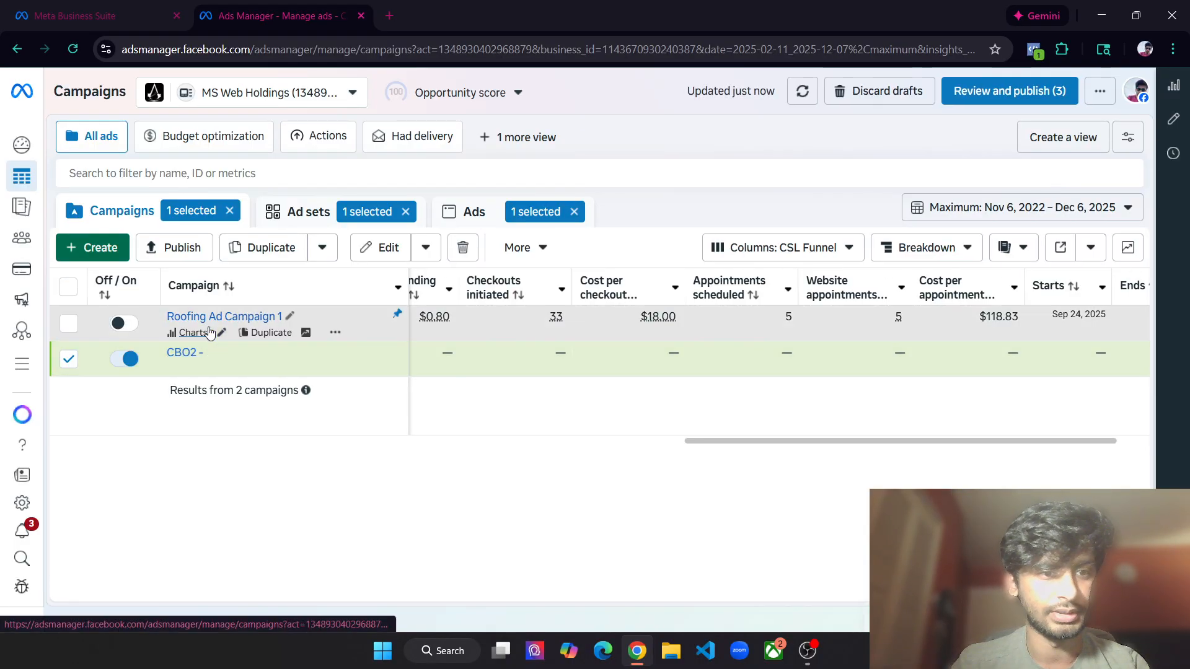
pyautogui.click(183, 353)
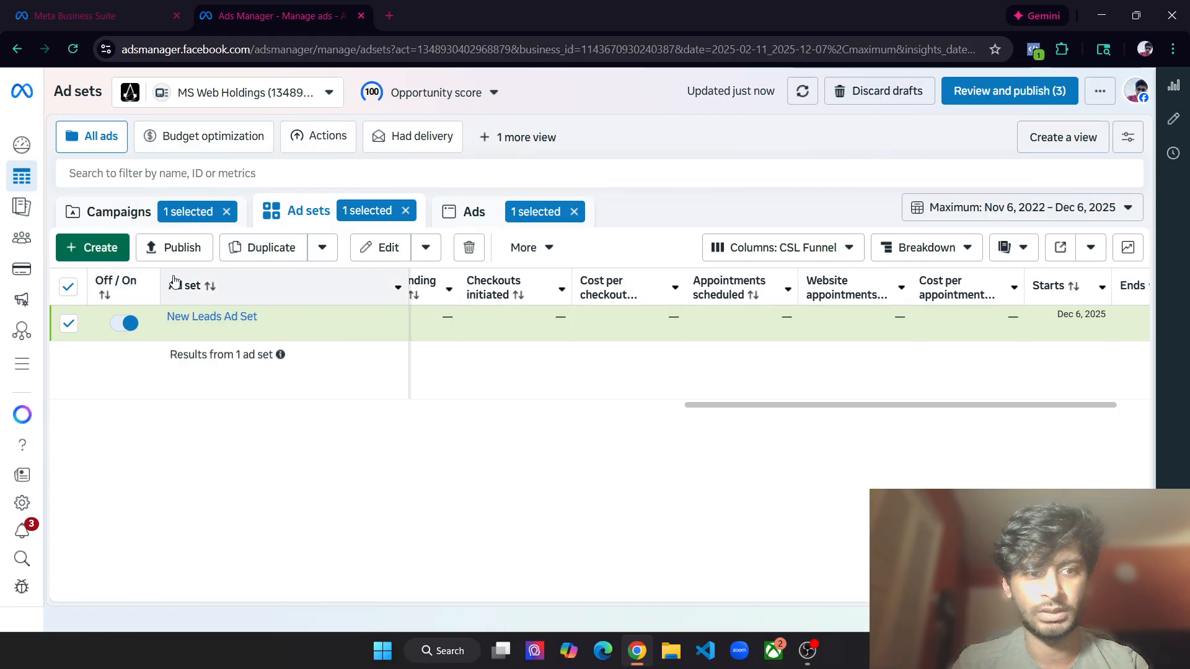
pyautogui.click(127, 212)
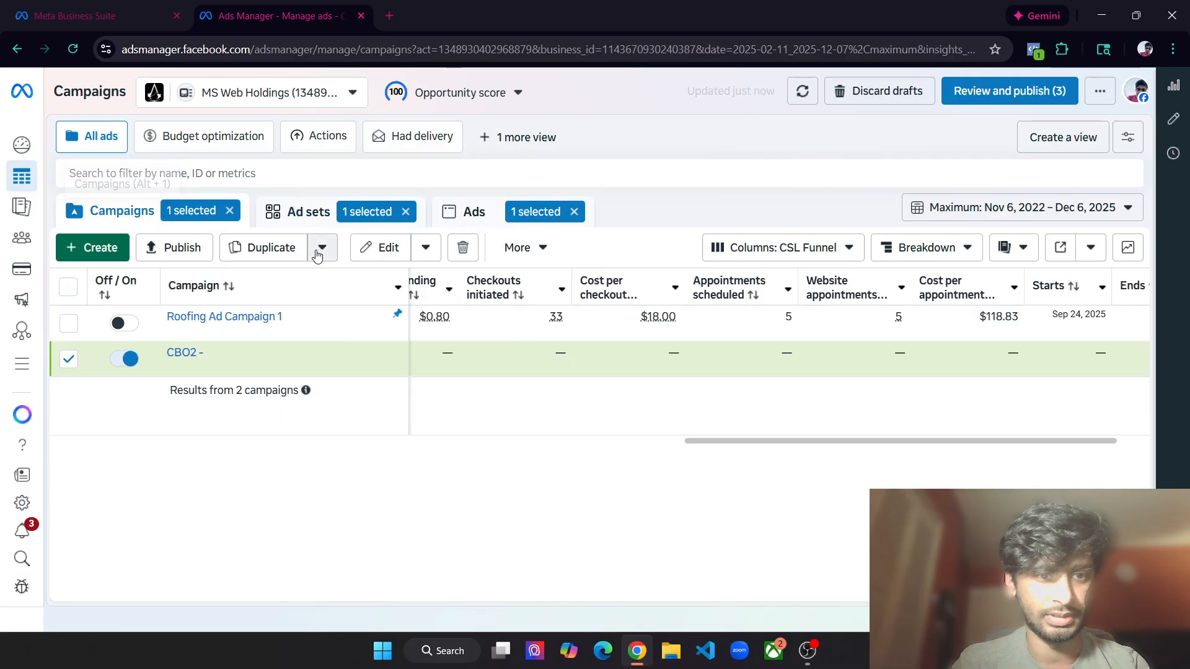
# Reopen the draft leads campaign for editing and rename it "Roofers Ad Campaign 2 (CBO2)"
pyautogui.click(405, 251)
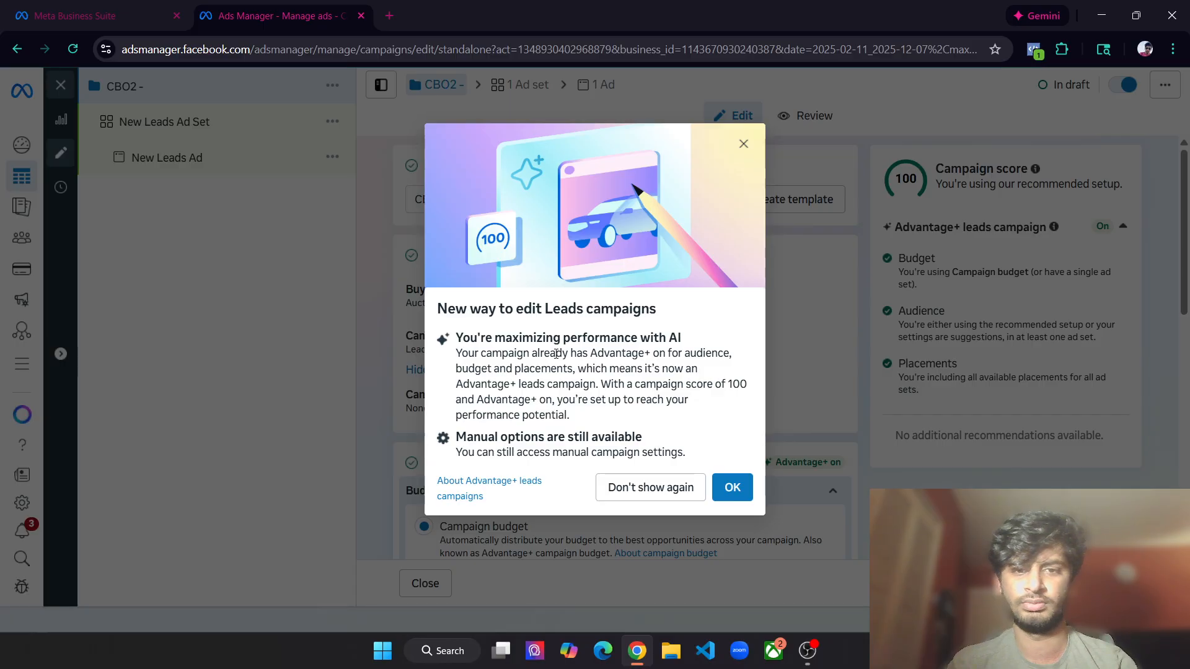
pyautogui.moveTo(640, 440); pyautogui.dragTo(448, 442)
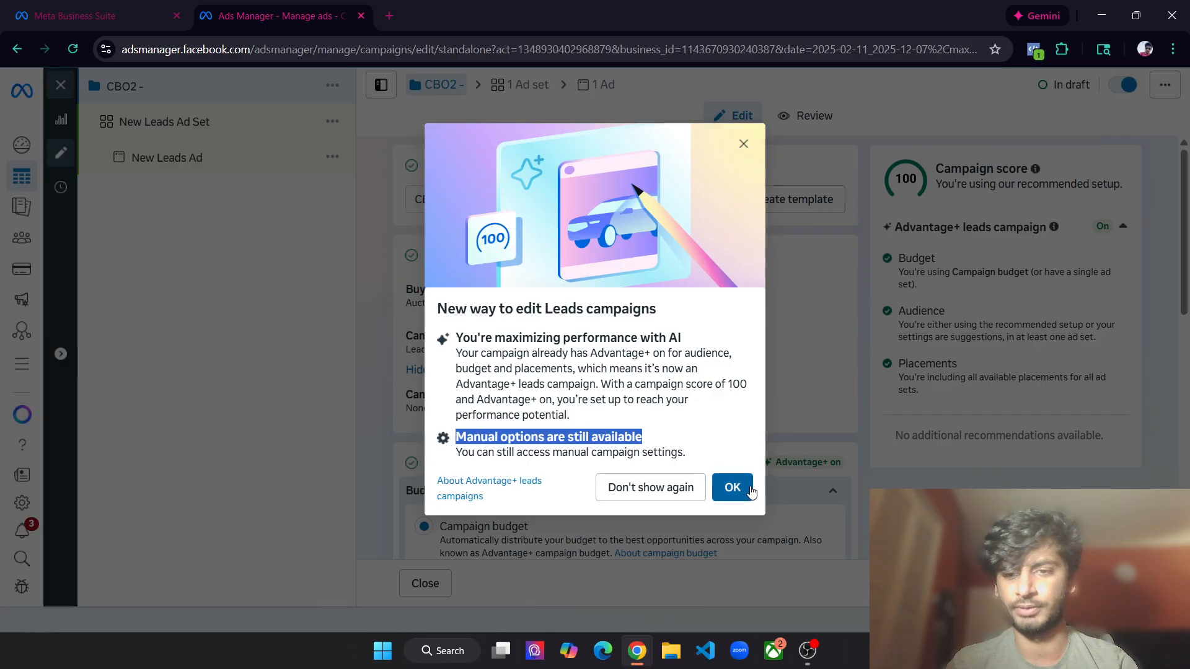
pyautogui.click(722, 487)
pyautogui.click(485, 199)
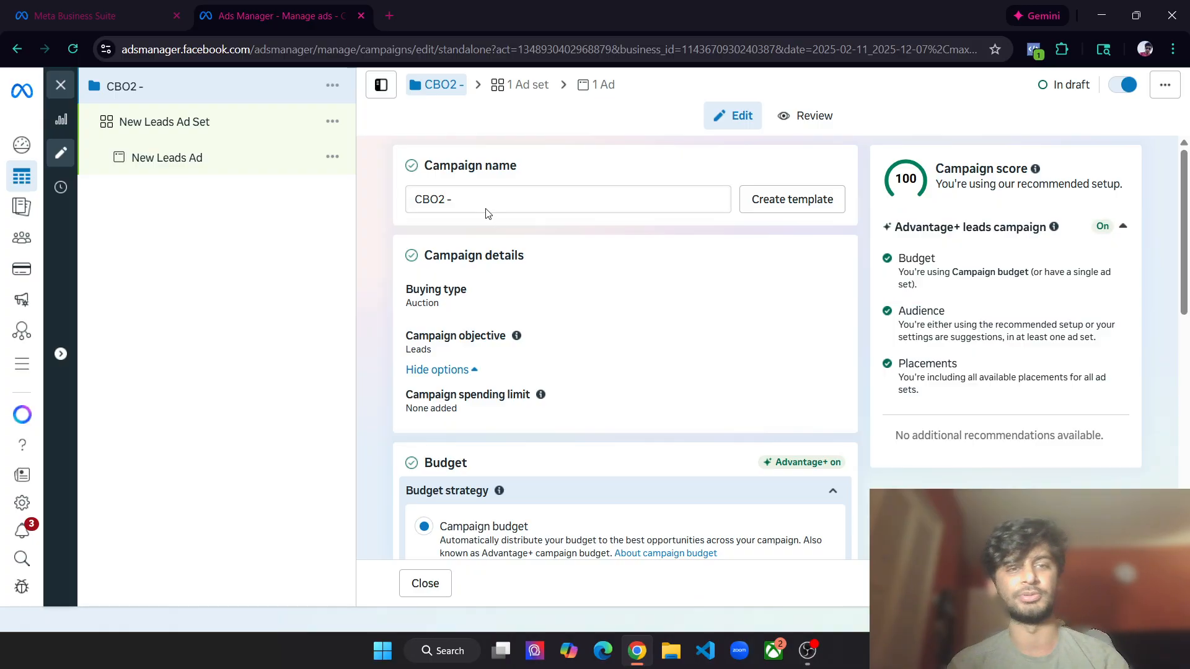
pyautogui.click(484, 198)
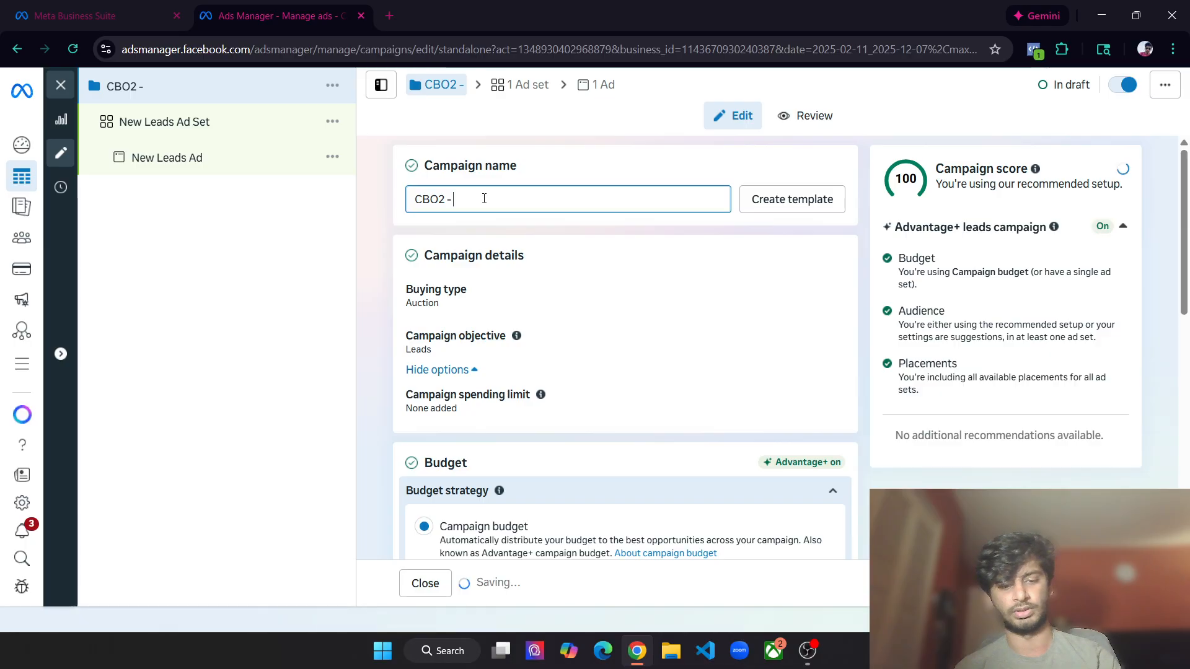
pyautogui.hotkey('ctrl', 'a')
pyautogui.write('Roofe')
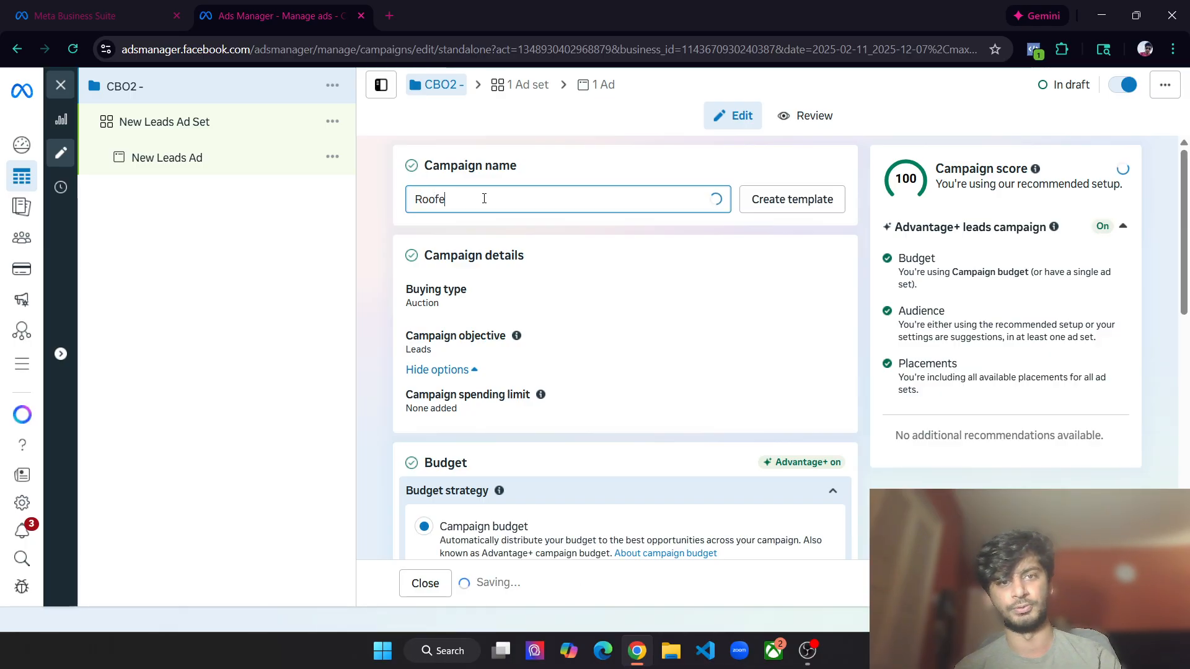
pyautogui.write('rs Ad Campia')
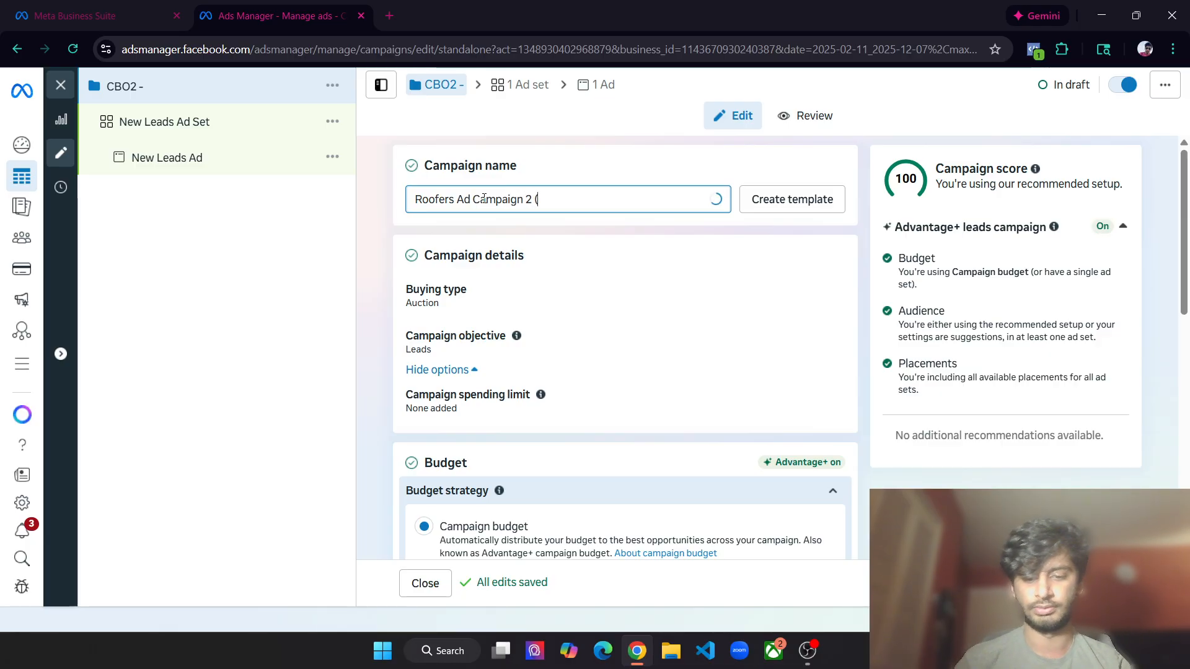
pyautogui.write('gn 2 (CBO@)')
pyautogui.press('BackSpace')
pyautogui.press('BackSpace')
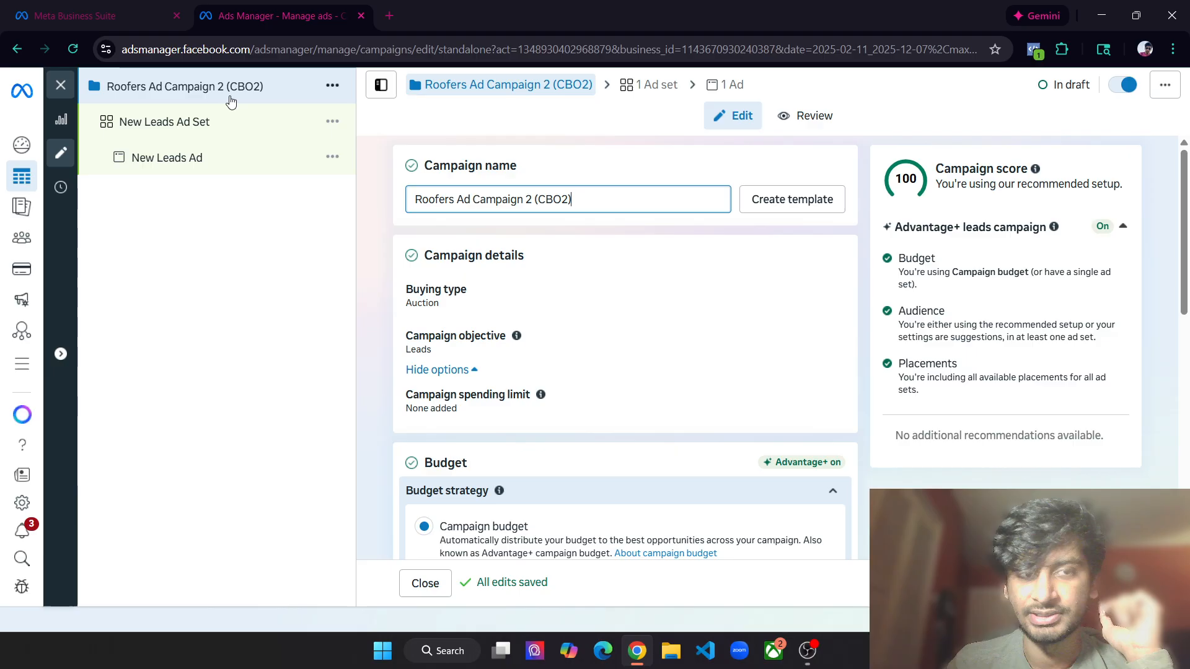
pyautogui.moveTo(608, 197); pyautogui.dragTo(525, 197)
pyautogui.click(598, 198)
# Continue to the new ad set's settings, close the editor without publishing, and return to the campaigns list
pyautogui.scroll(-10, 595, 288)
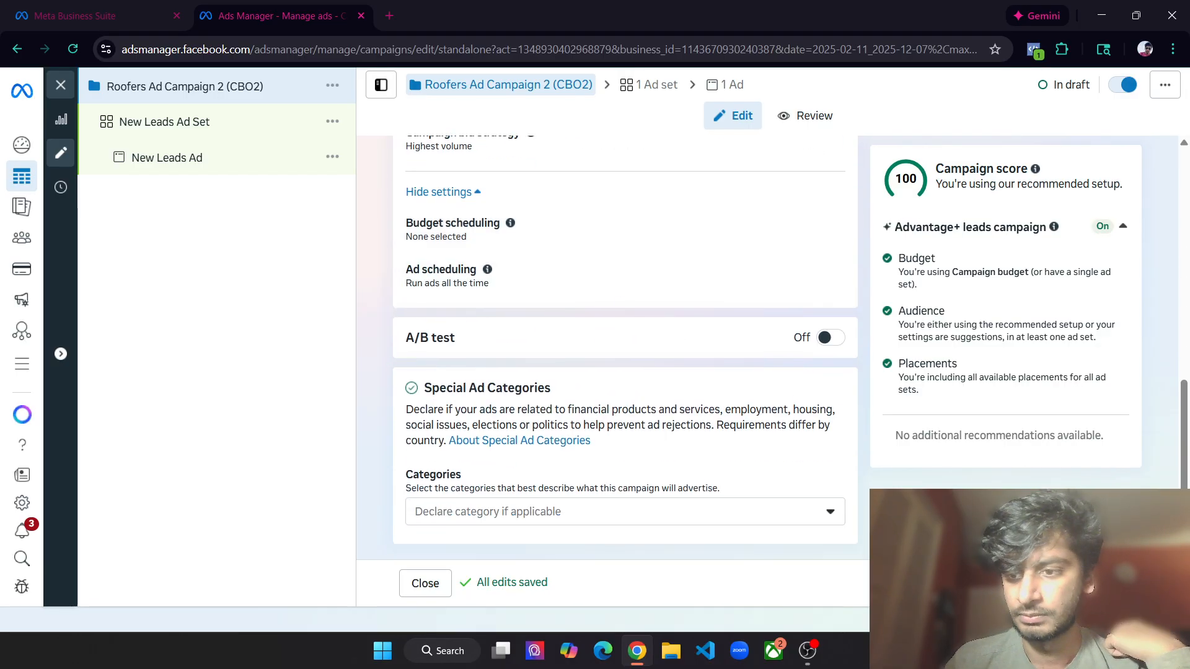
pyautogui.click(1114, 583)
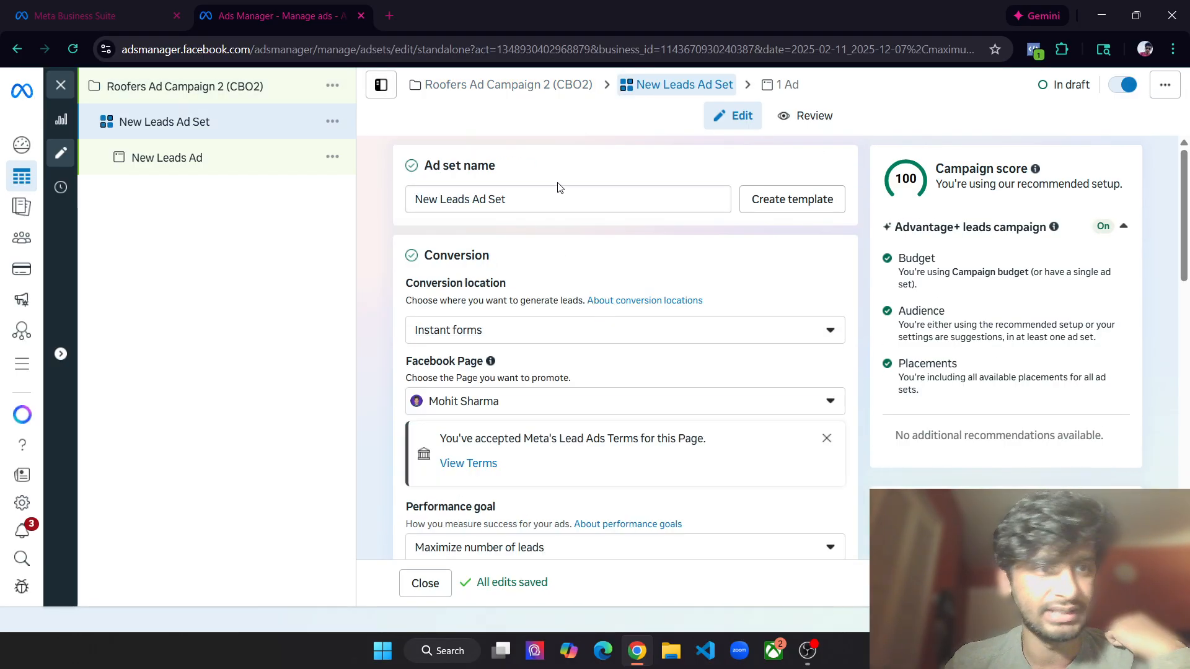
pyautogui.click(69, 83)
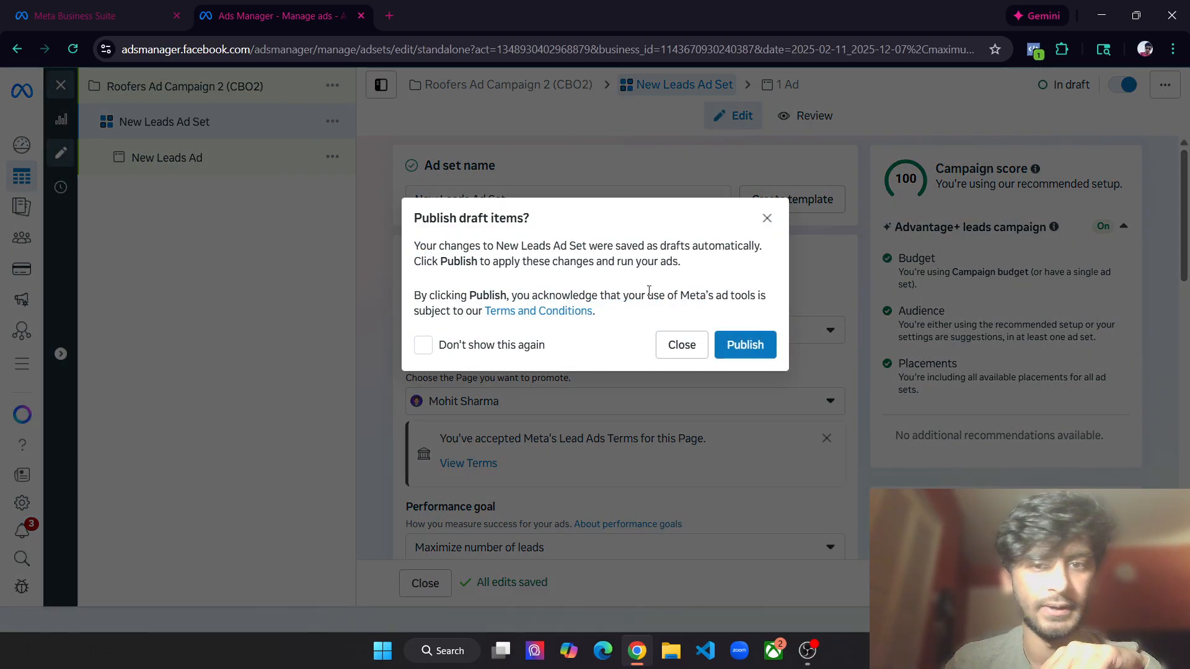
pyautogui.click(682, 344)
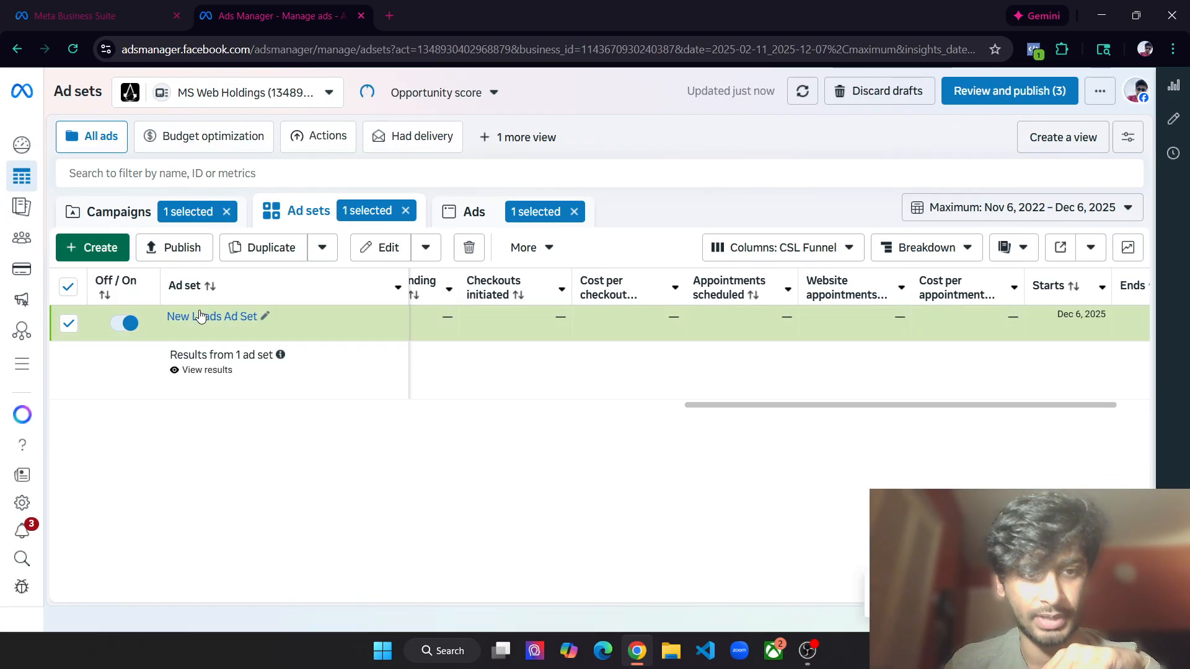
pyautogui.click(118, 211)
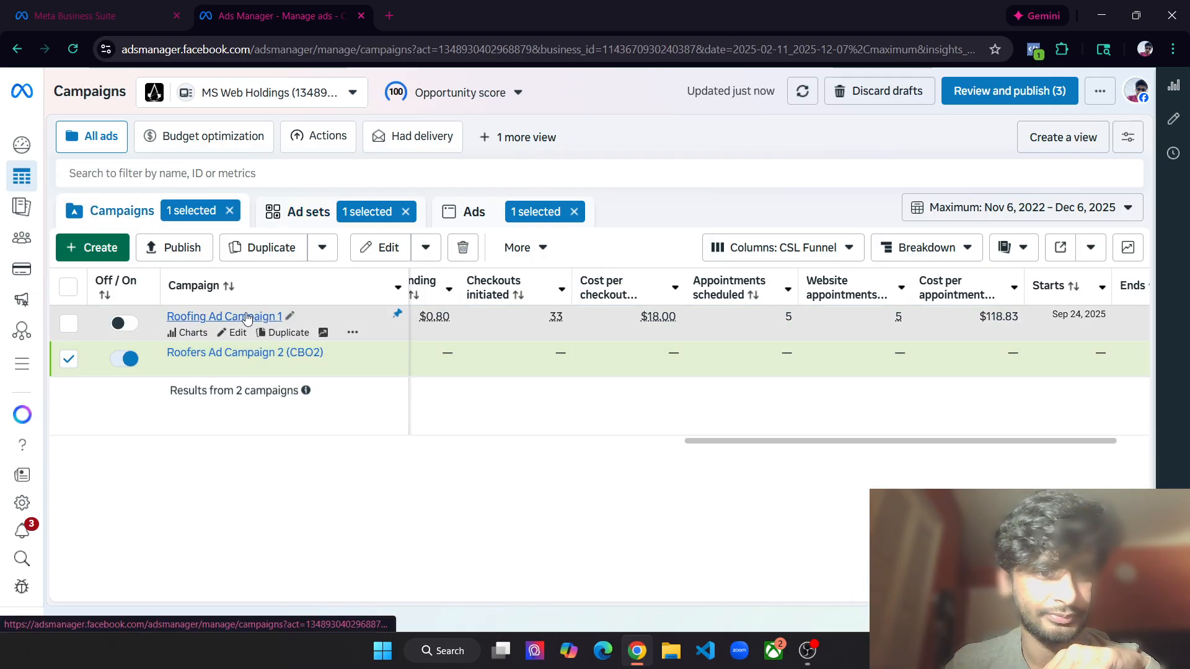
# Open the existing Ad Set 1 of Roofing Ad Campaign 1 for editing as a reference
pyautogui.click(242, 315)
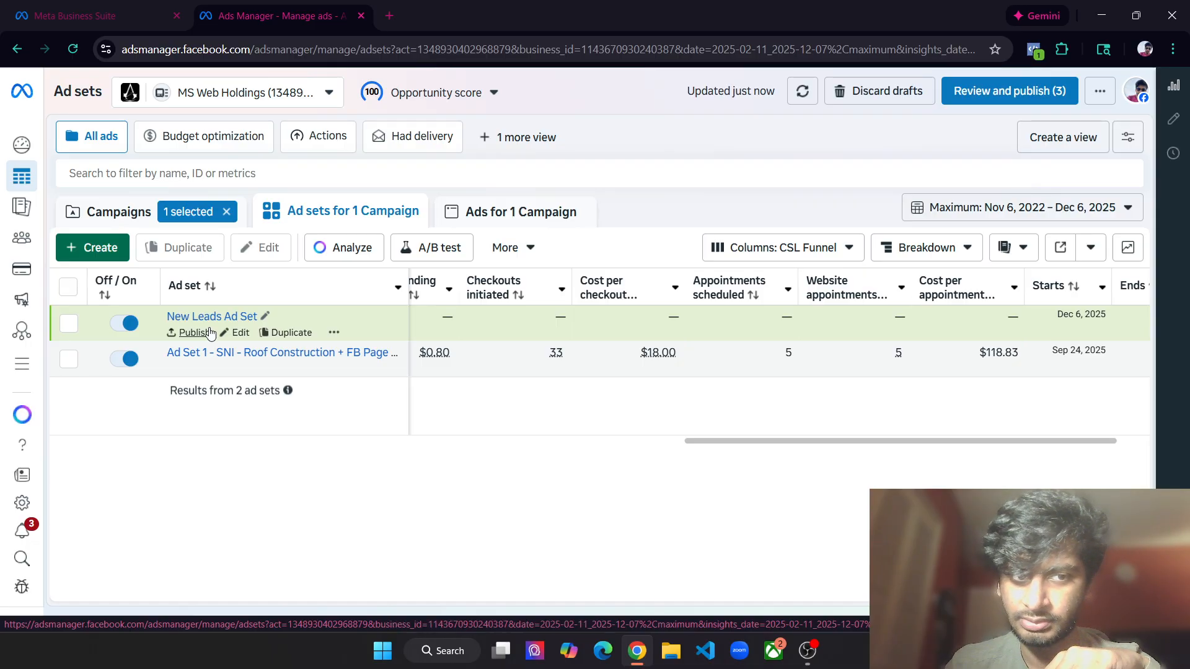
pyautogui.click(99, 212)
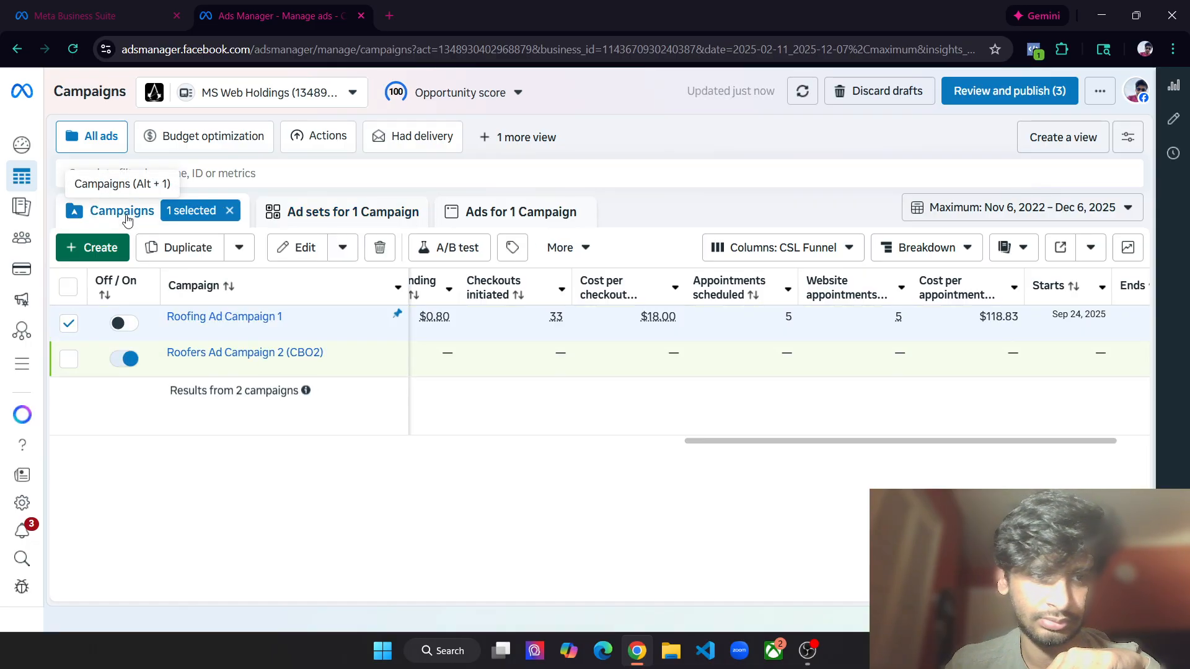
pyautogui.click(202, 318)
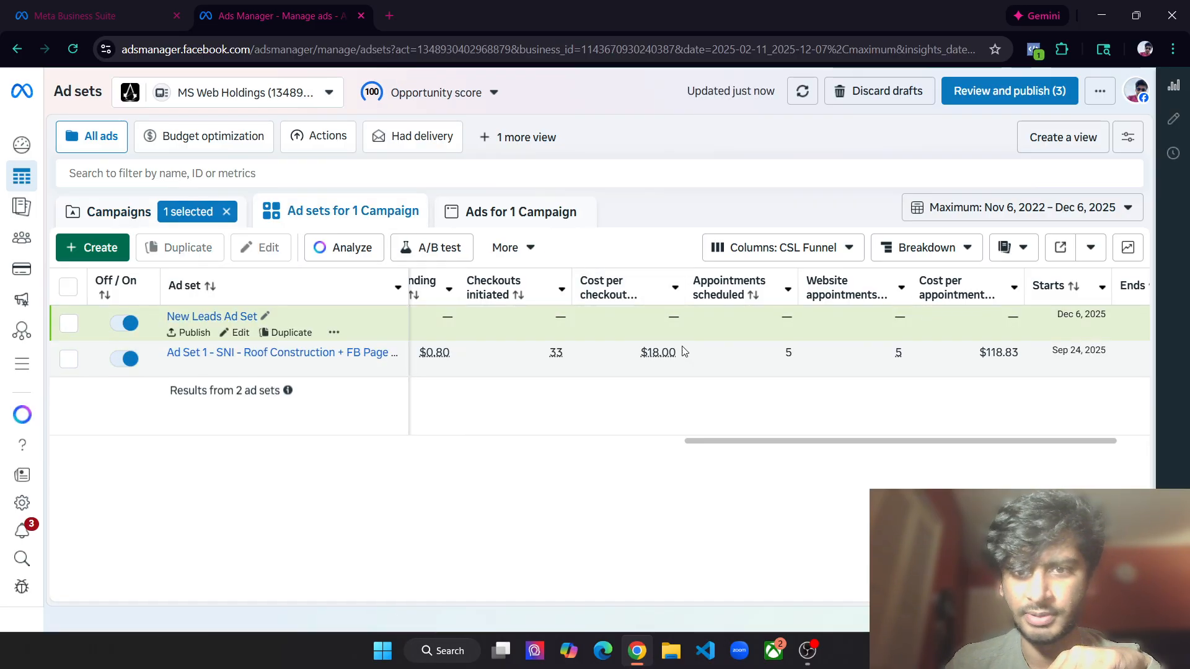
pyautogui.click(240, 354)
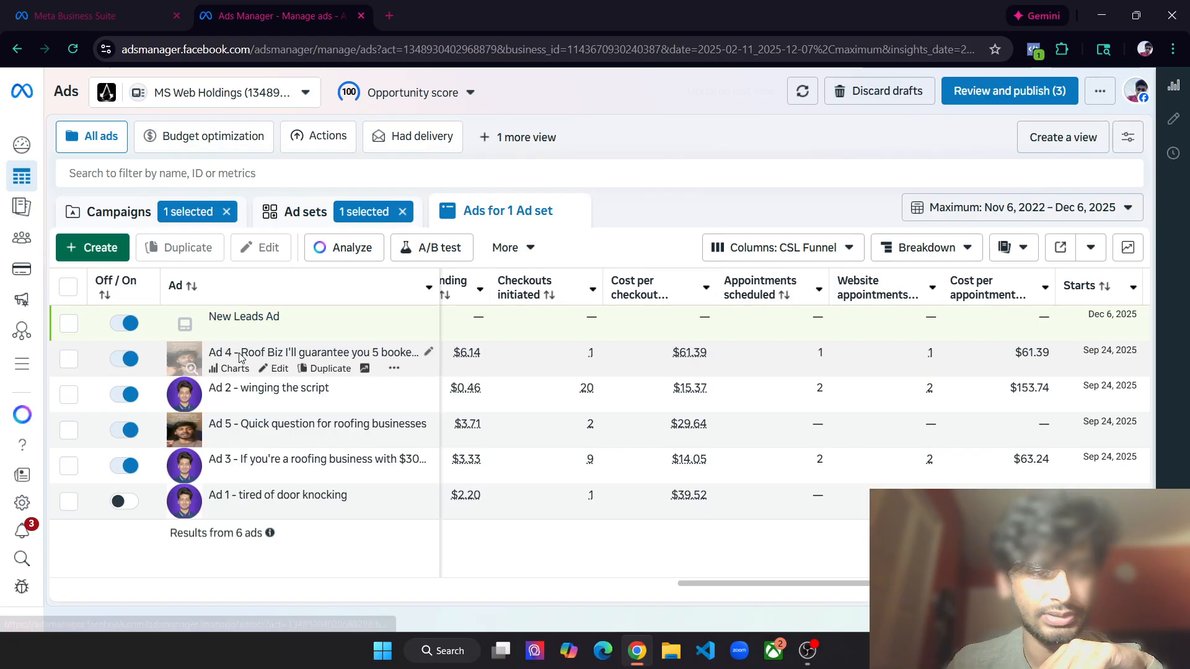
pyautogui.click(294, 211)
pyautogui.click(299, 247)
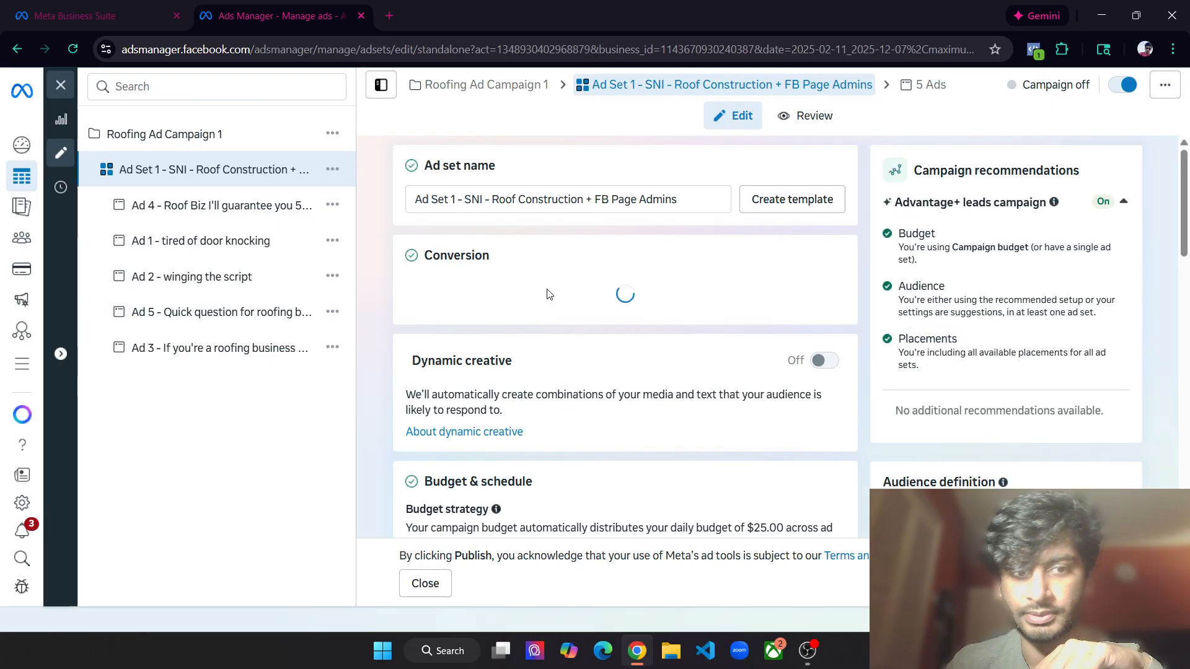
# Copy the full ad set name "Ad Set 1 - SNI - Roof Construction + FB Page Admins"
pyautogui.moveTo(681, 195); pyautogui.dragTo(414, 199)
pyautogui.hotkey('ctrl', 'c')
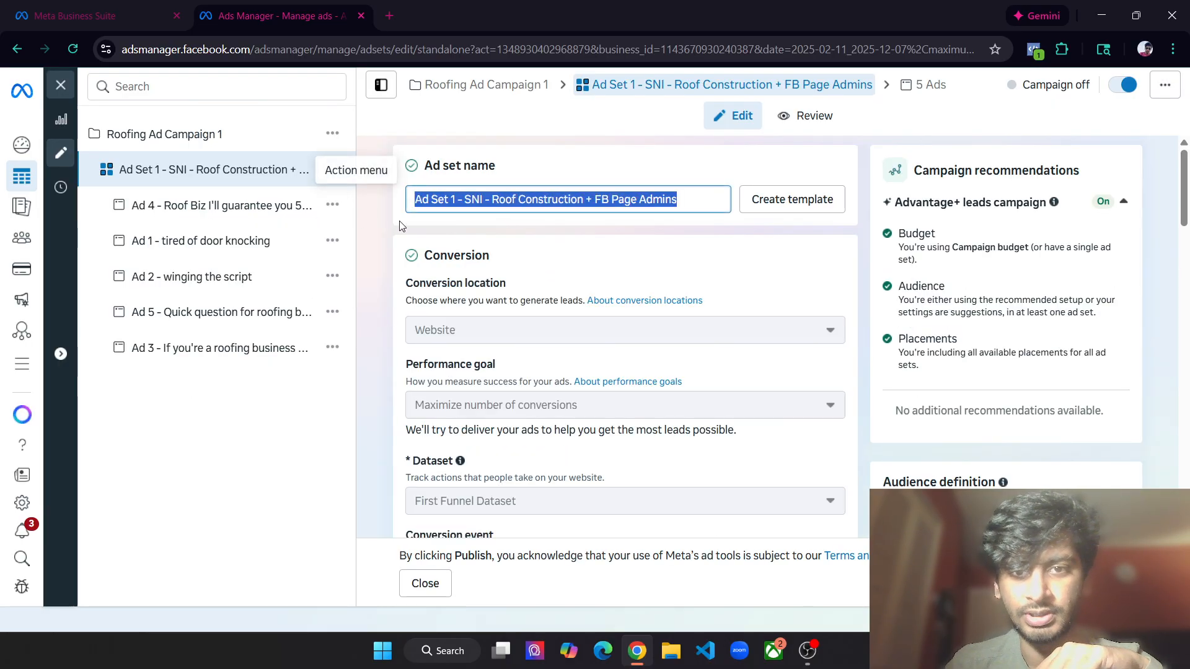
pyautogui.click(626, 256)
# Examine Ad Set 1's conversion, location and audience settings, expanding the additional audience controls and the audience suggestions
pyautogui.scroll(-10, 632, 260)
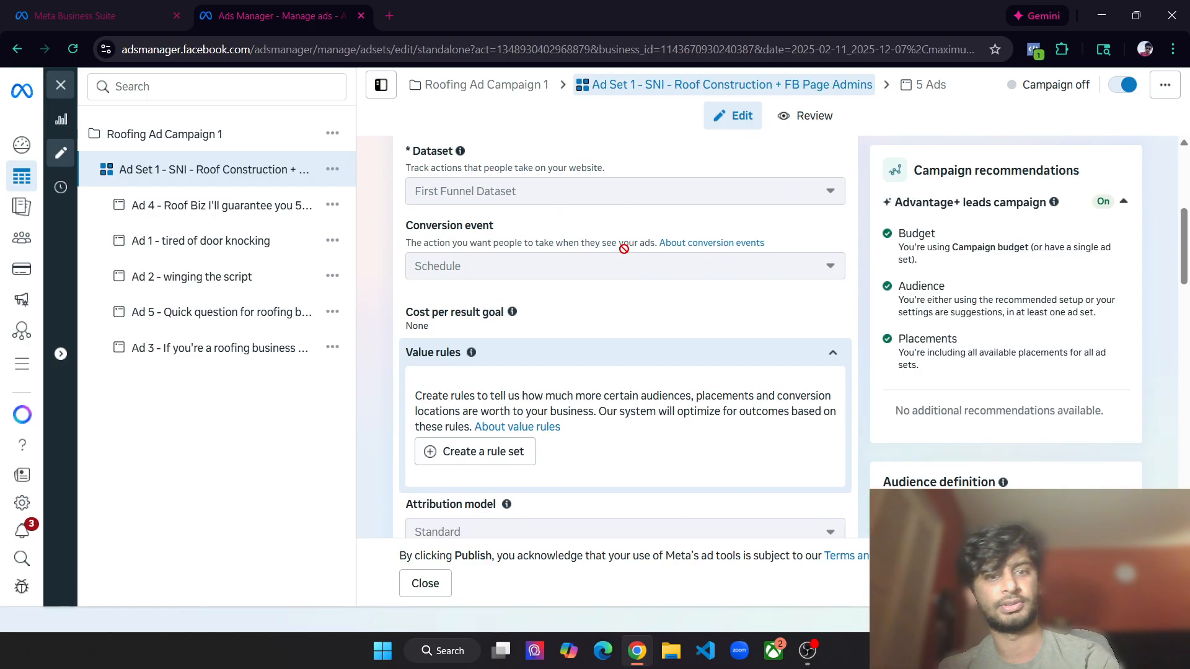
pyautogui.scroll(-10, 635, 265)
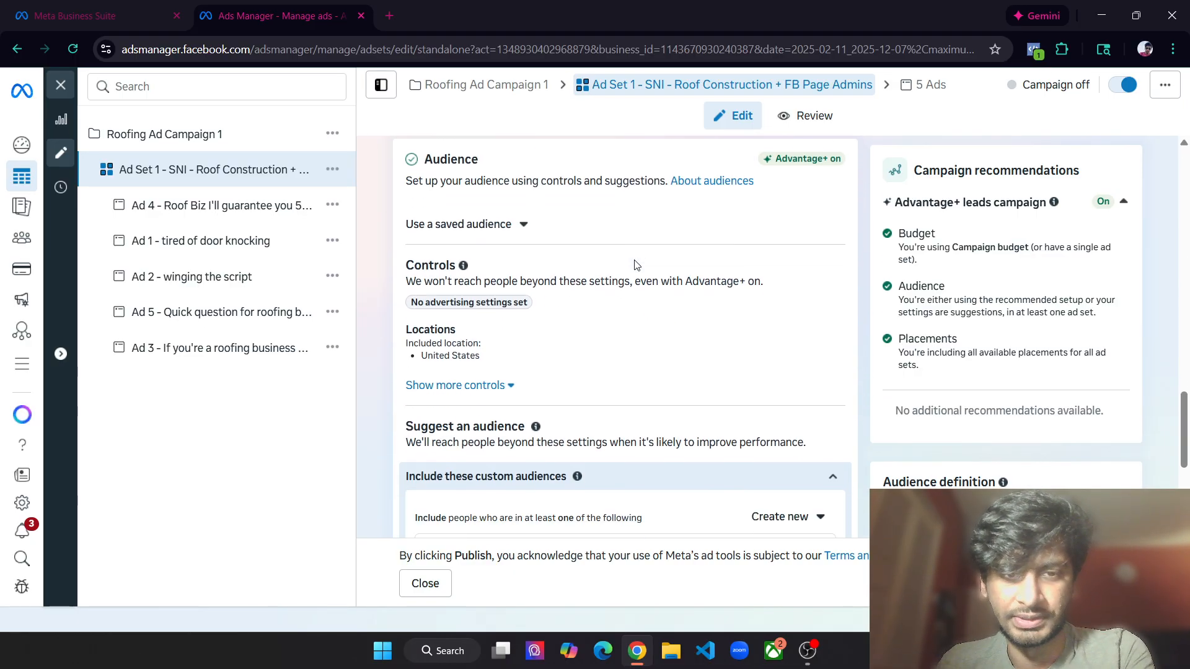
pyautogui.scroll(-1, 634, 268)
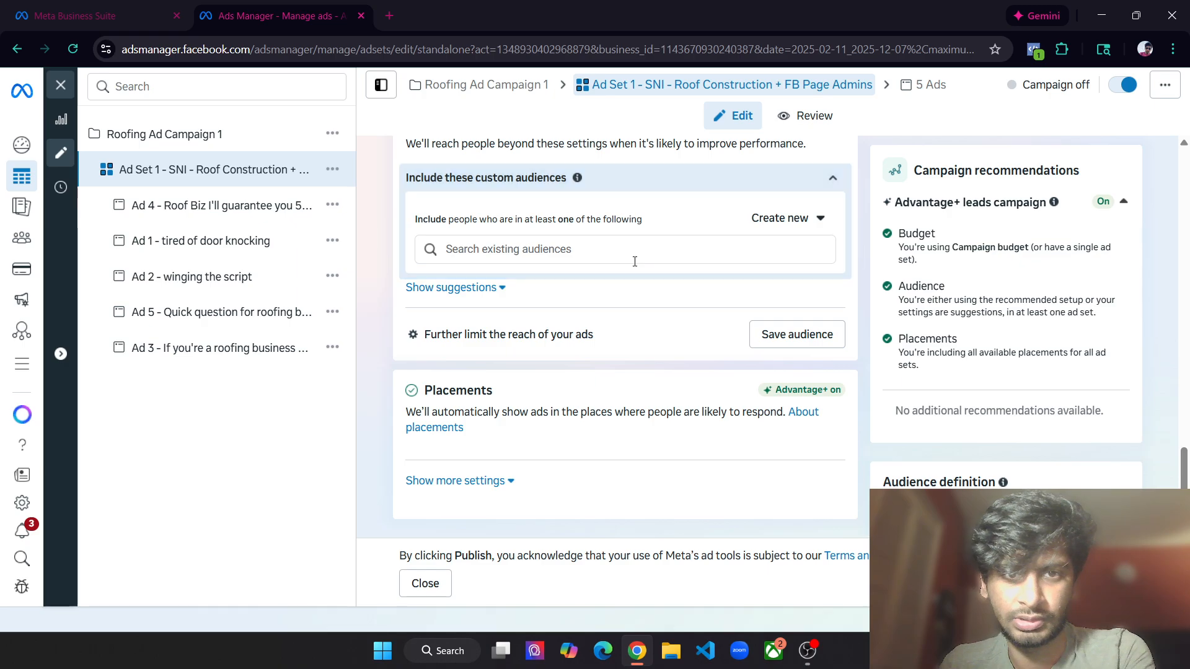
pyautogui.scroll(5, 476, 305)
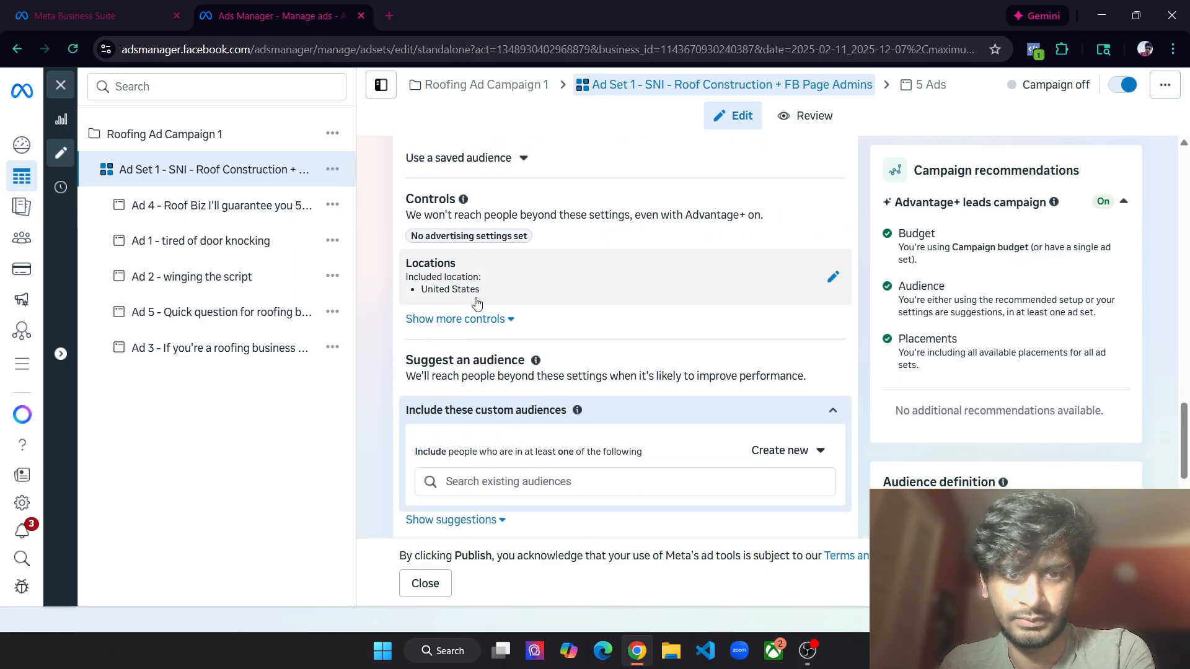
pyautogui.scroll(-2, 476, 306)
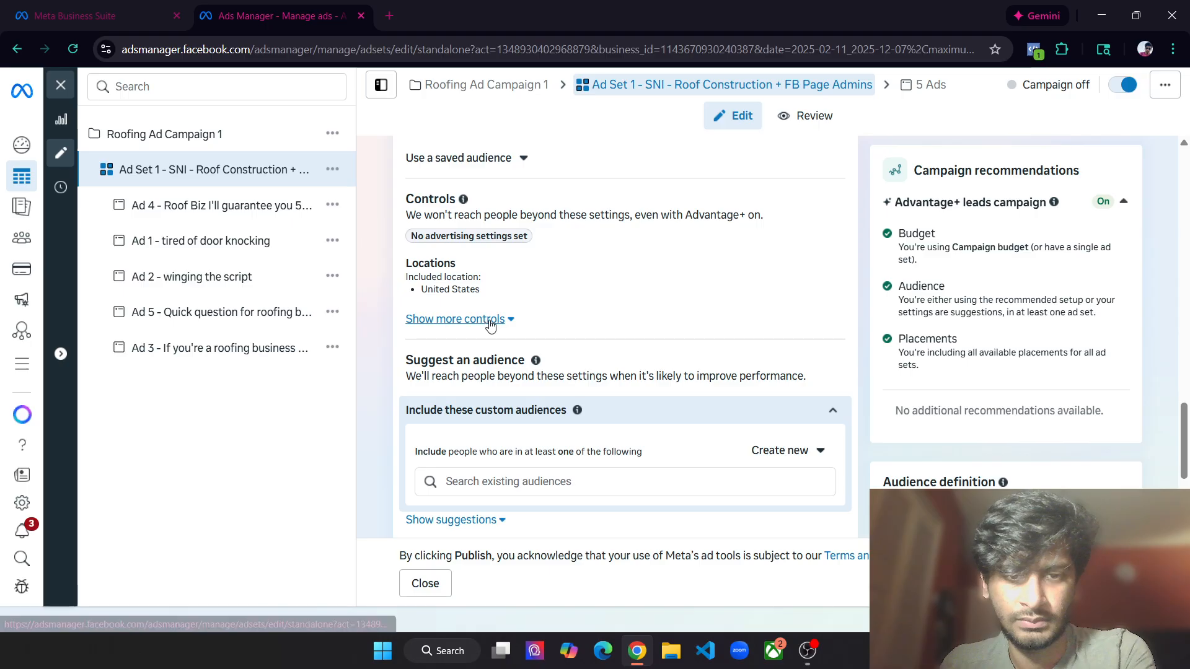
pyautogui.click(492, 322)
pyautogui.scroll(-5, 491, 324)
pyautogui.click(484, 338)
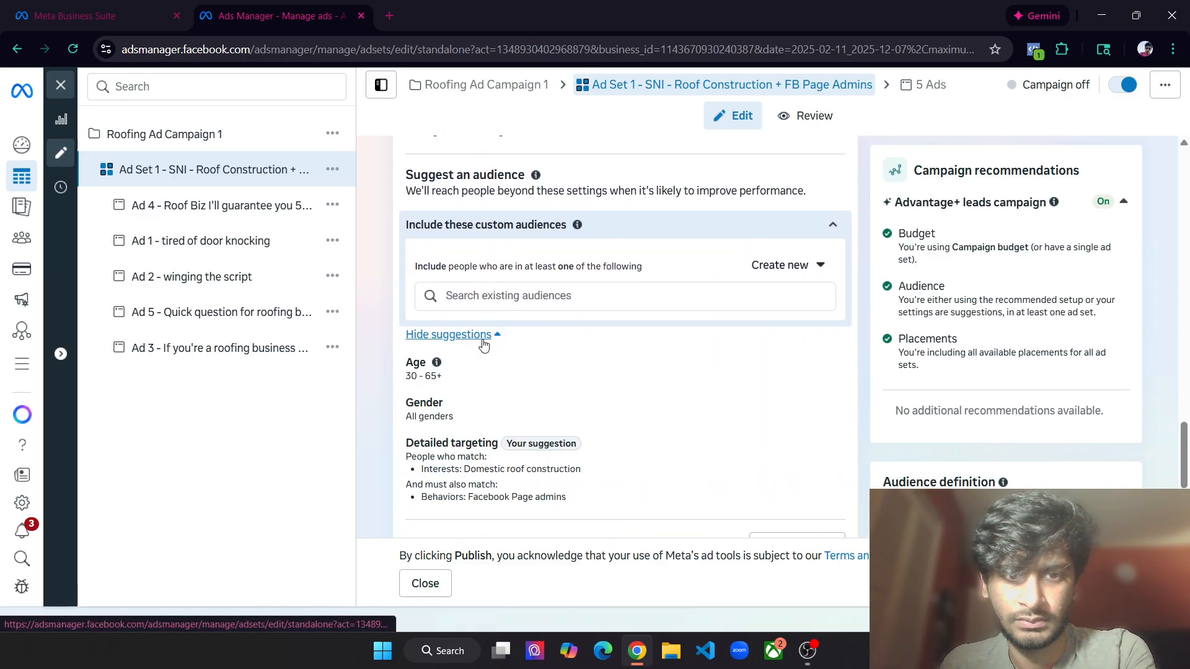
# Switch to Notepad, start a blank note and close the old unsaved note without saving it
pyautogui.scroll(-1, 484, 343)
pyautogui.scroll(-1, 484, 344)
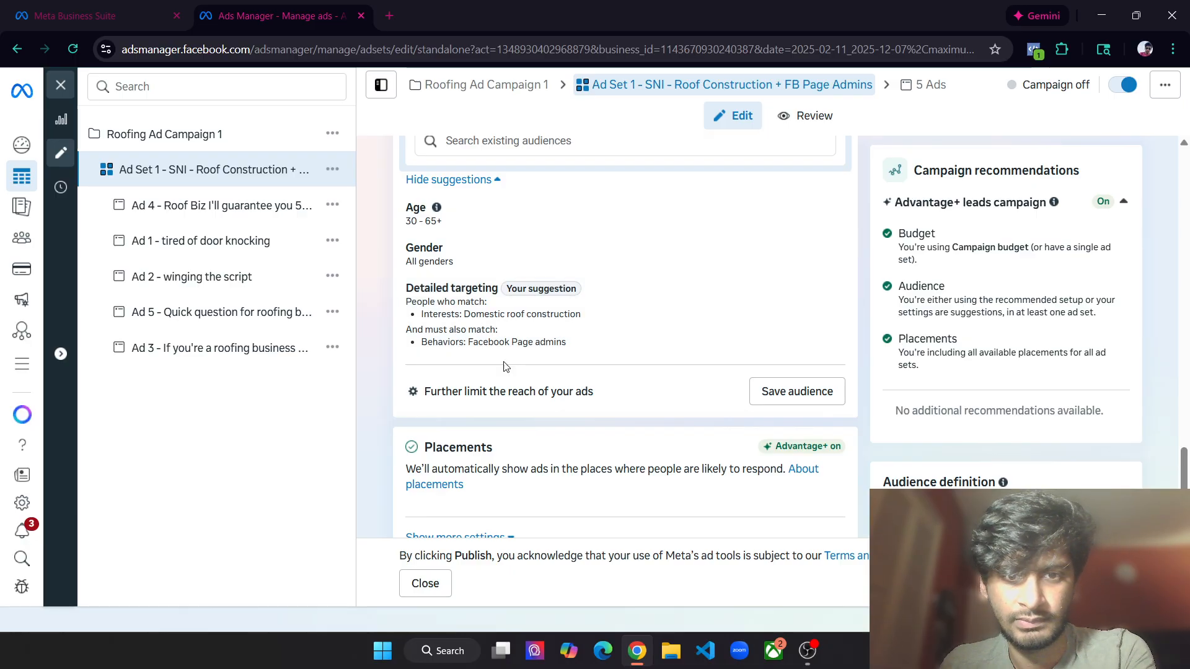
pyautogui.press('super')
pyautogui.write('notepad')
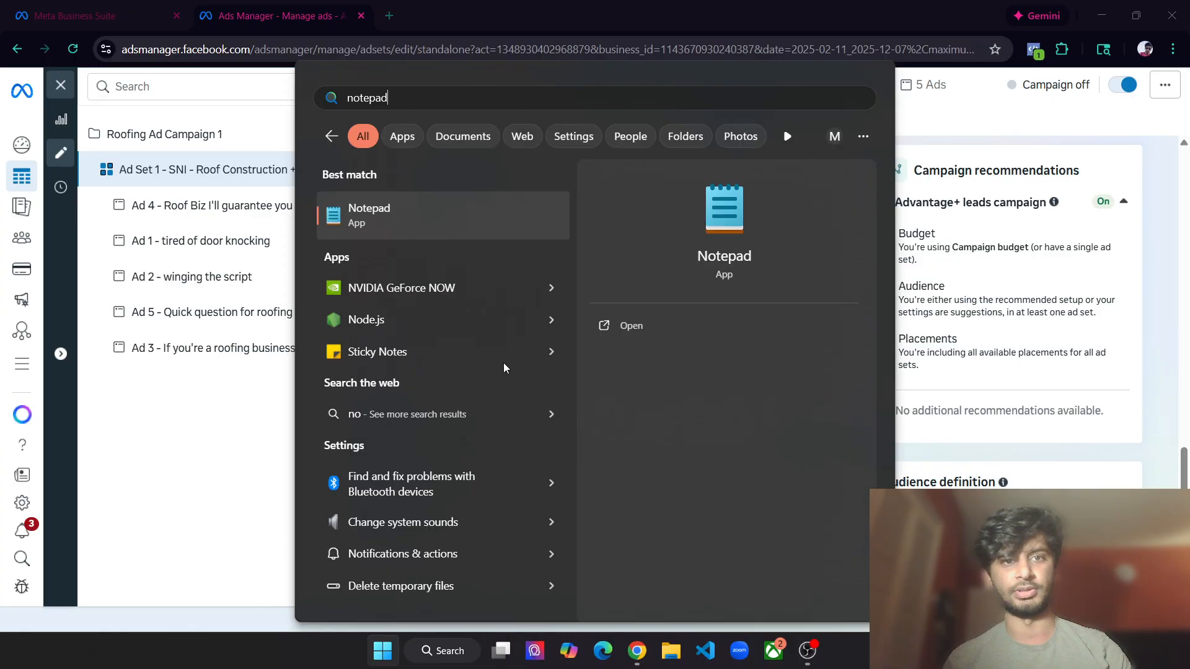
pyautogui.press('Return')
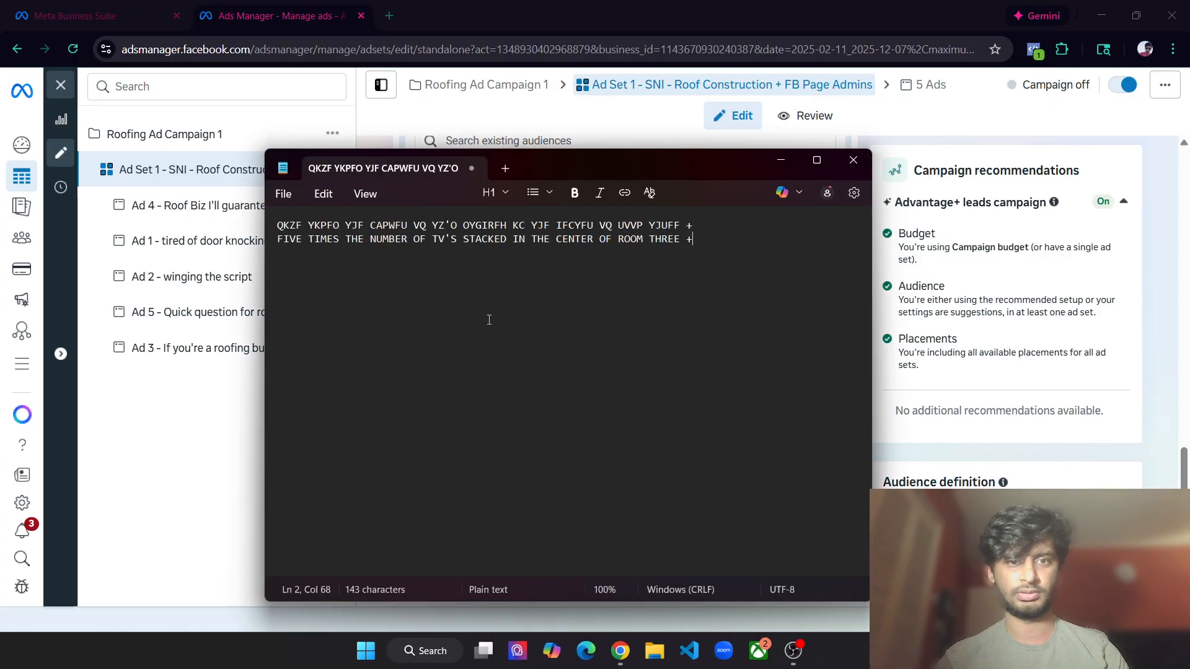
pyautogui.click(505, 168)
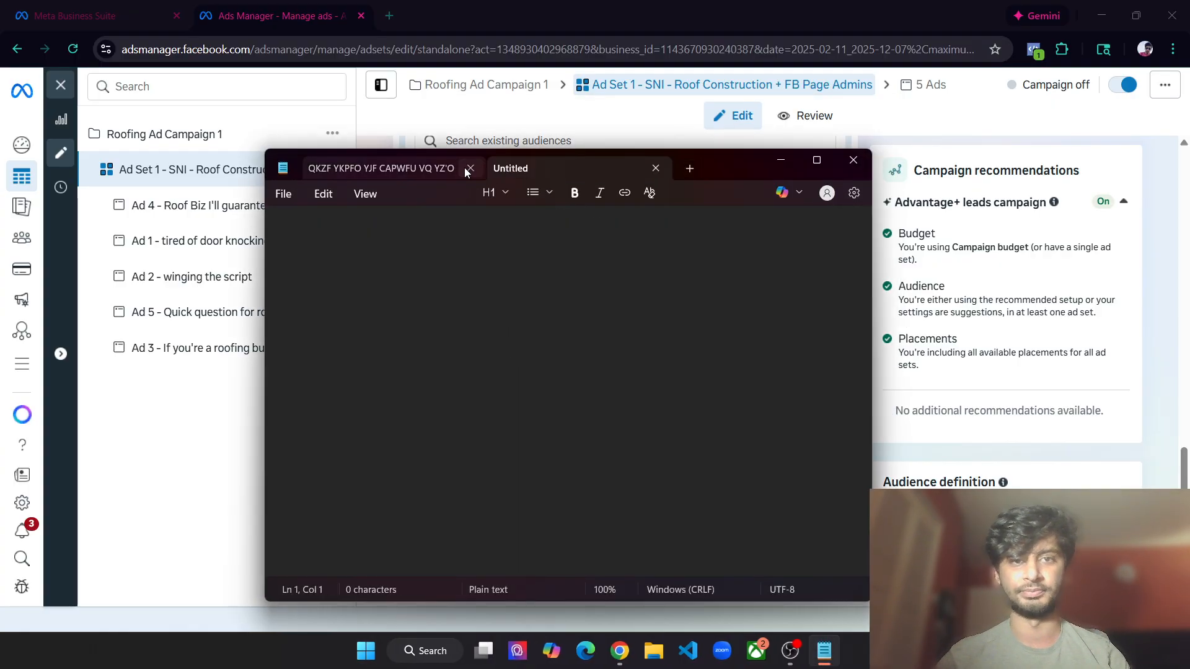
pyautogui.click(471, 168)
pyautogui.click(578, 426)
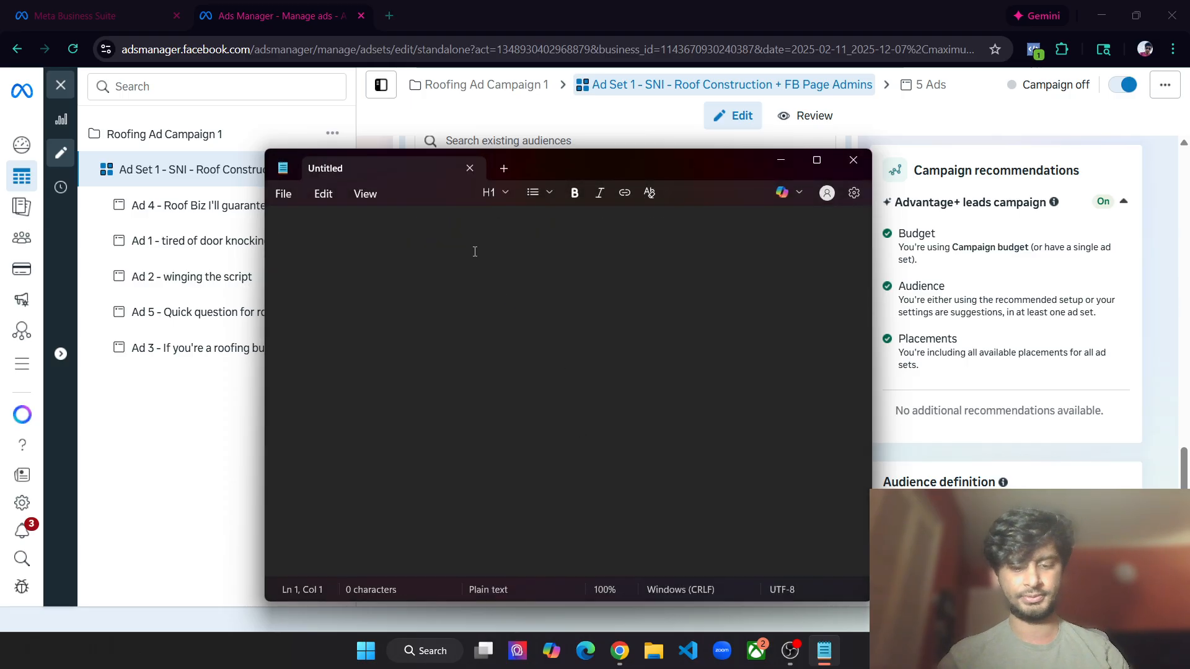
# Write the note's first line as "Ad set: Ad Set 1 CBO2 - SNI - Roof Construction + FB Page Admins"
pyautogui.write('Name:')
pyautogui.hotkey('ctrl', 'a')
pyautogui.write('Ad set')
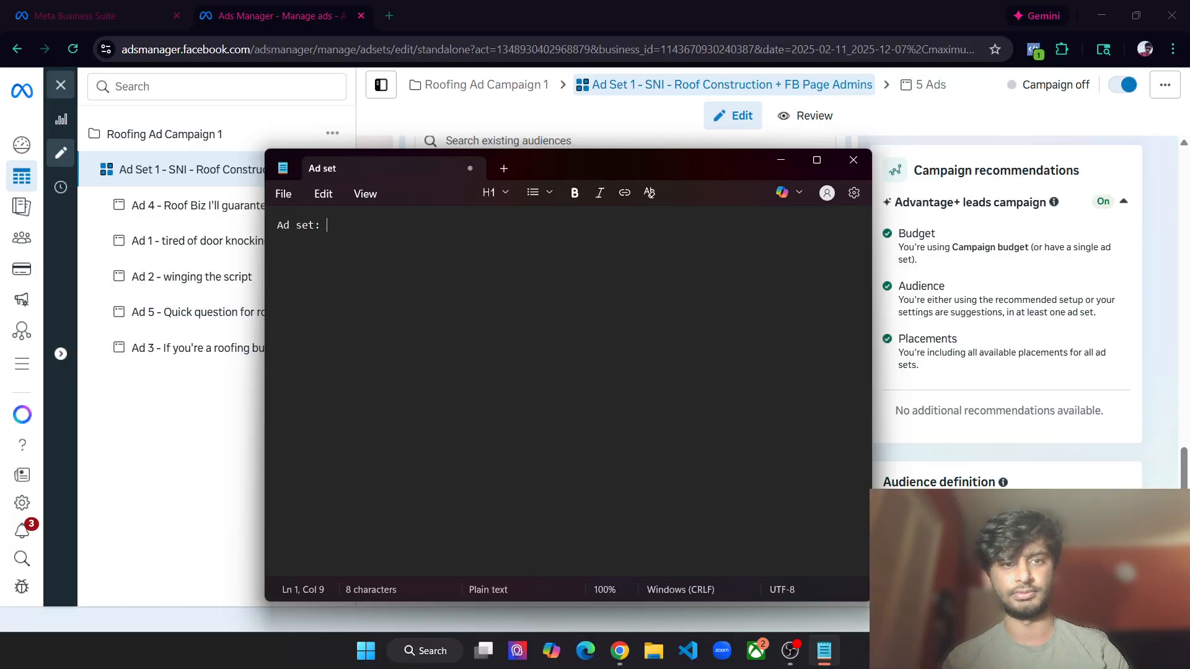
pyautogui.write(':')
pyautogui.hotkey('ctrl', 'v')
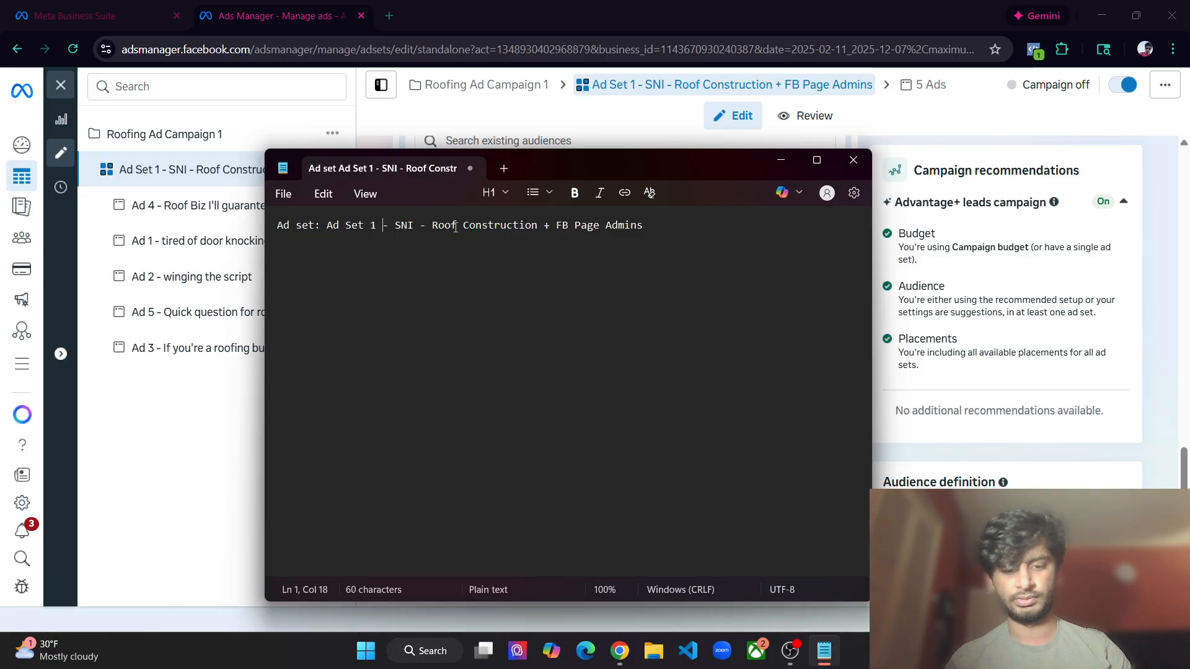
pyautogui.write('CBO2')
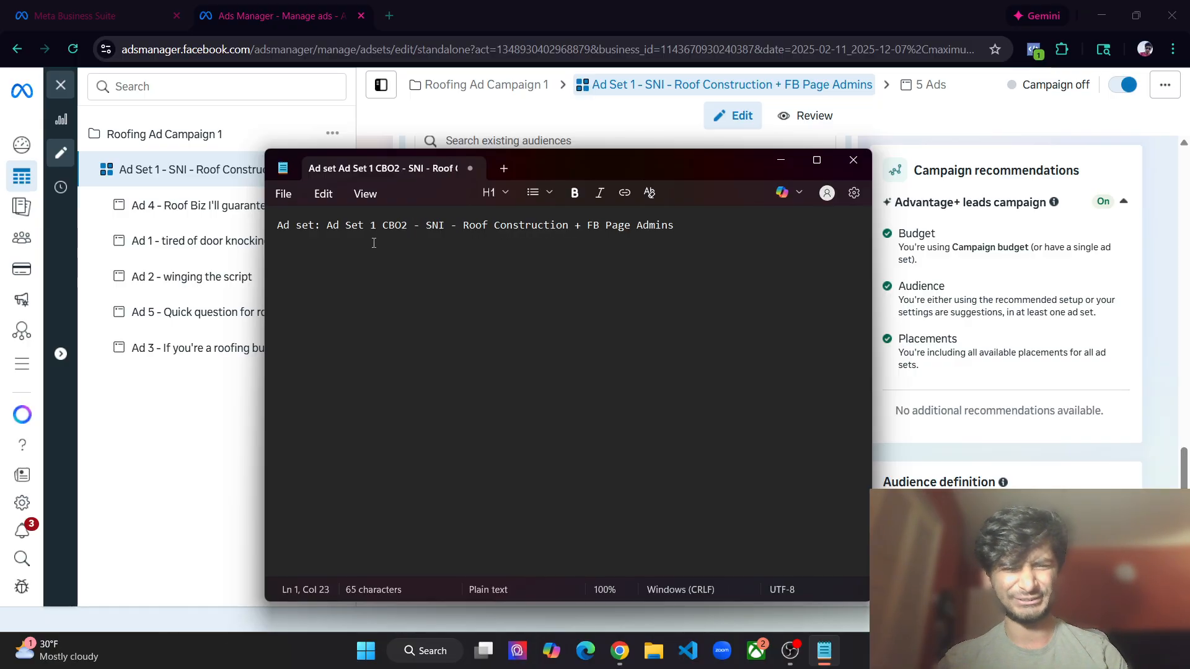
# Copy Ad Set 1's detailed targeting, Domestic roof construction interest plus Facebook Page admins behavior, into the note below the ad set name
pyautogui.hotkey('alt', 'Tab')
pyautogui.moveTo(580, 346); pyautogui.dragTo(439, 315)
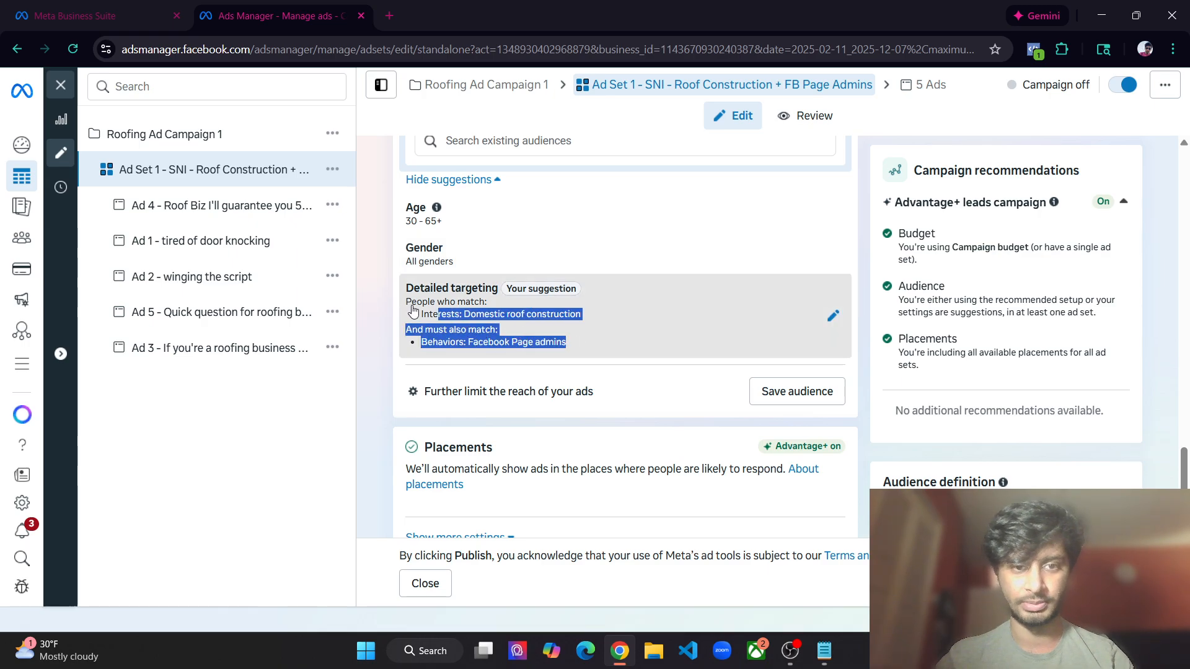
pyautogui.click(395, 313)
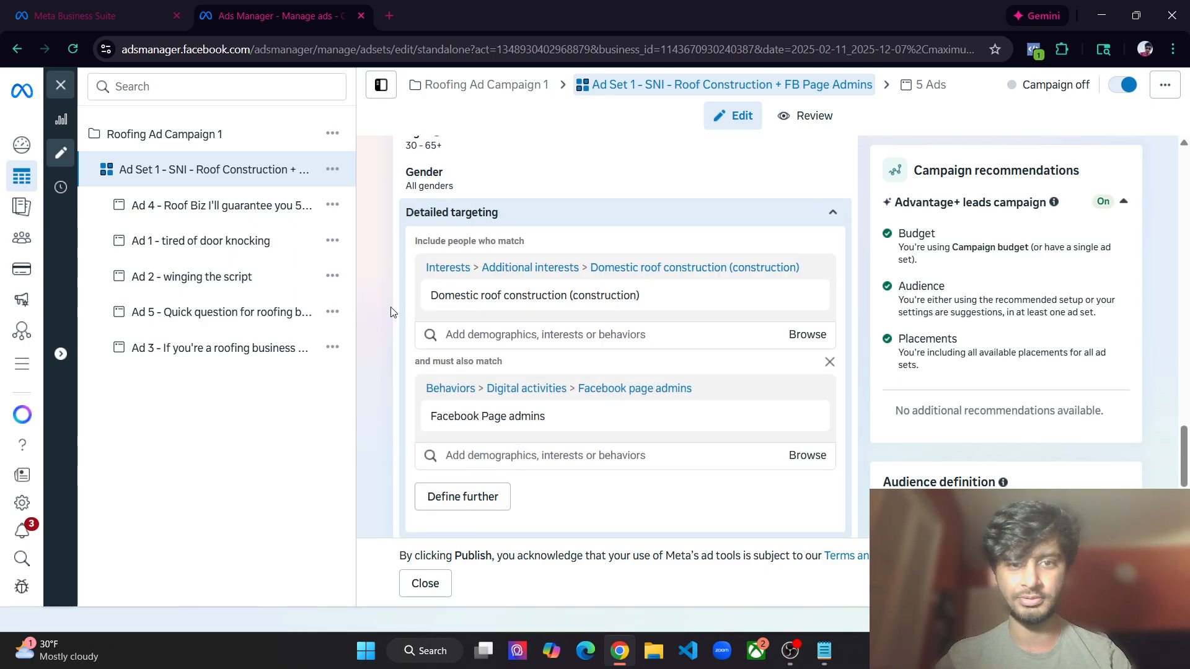
pyautogui.click(832, 212)
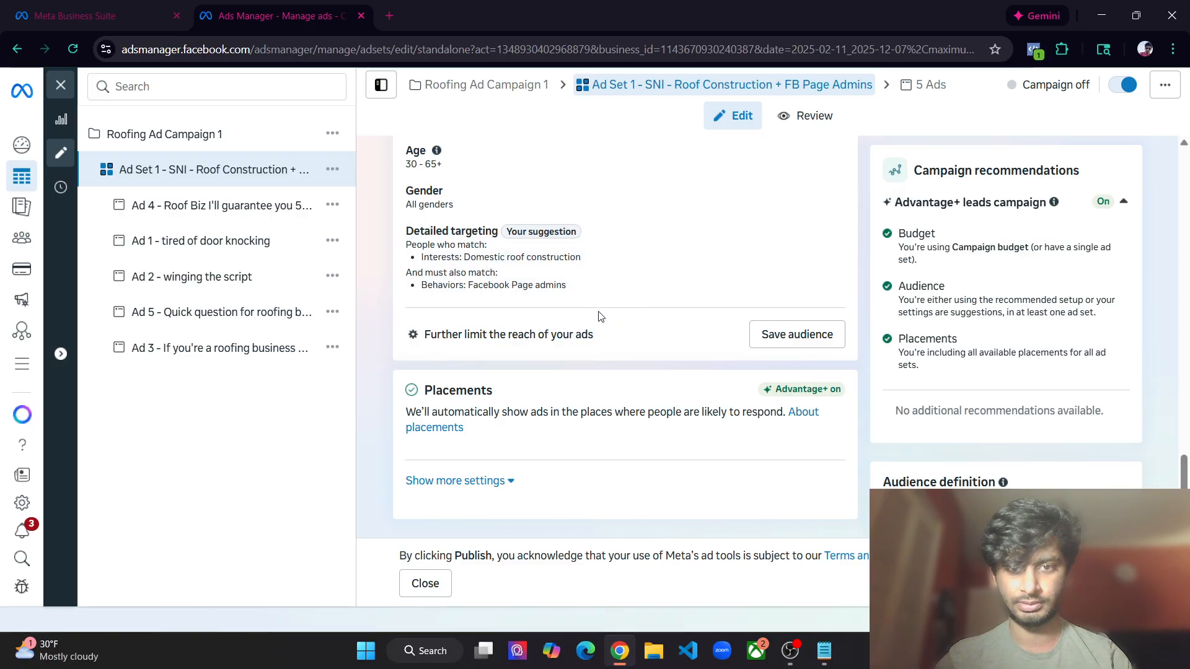
pyautogui.moveTo(600, 316); pyautogui.dragTo(404, 245)
pyautogui.hotkey('ctrl', 'c')
pyautogui.hotkey('alt', 'Tab')
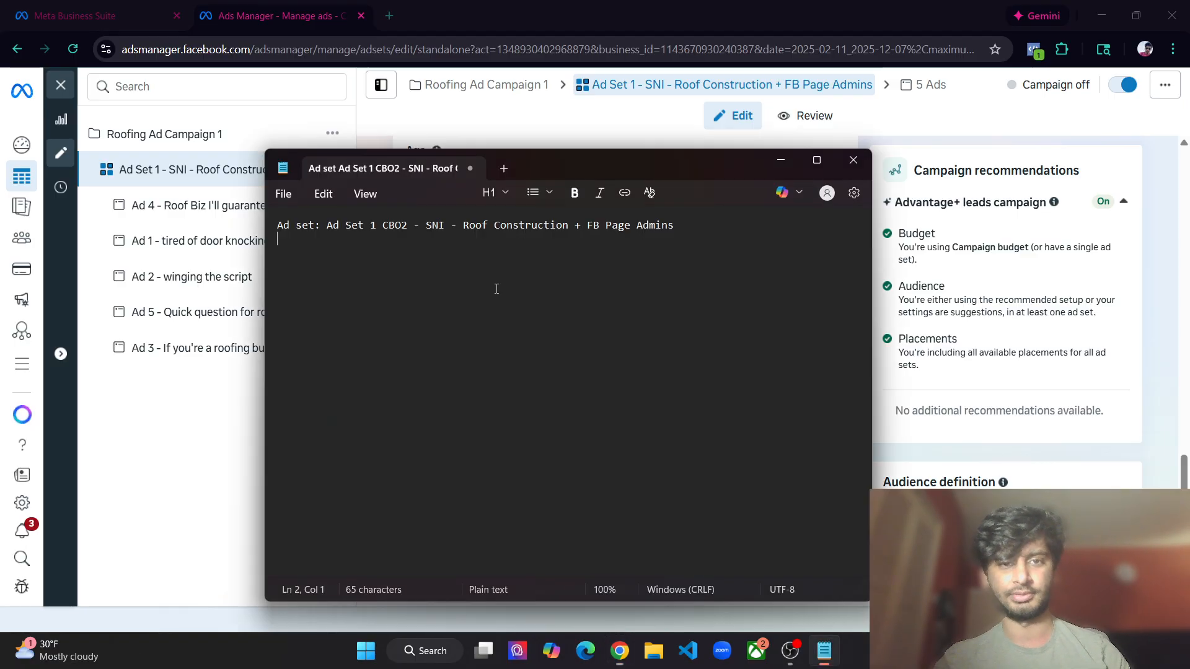
pyautogui.hotkey('ctrl', 'v')
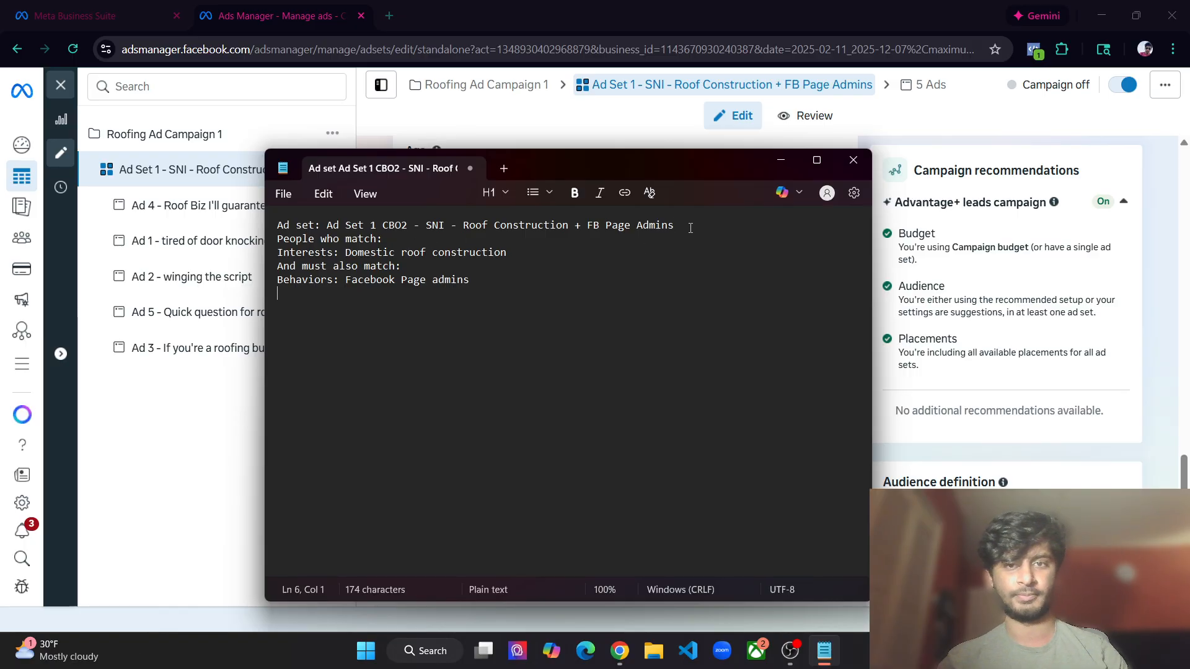
# Copy the age range from Ad Set 1 and add it above the targeting notes as "Age: 30 - 65+"
pyautogui.hotkey('alt', 'Tab')
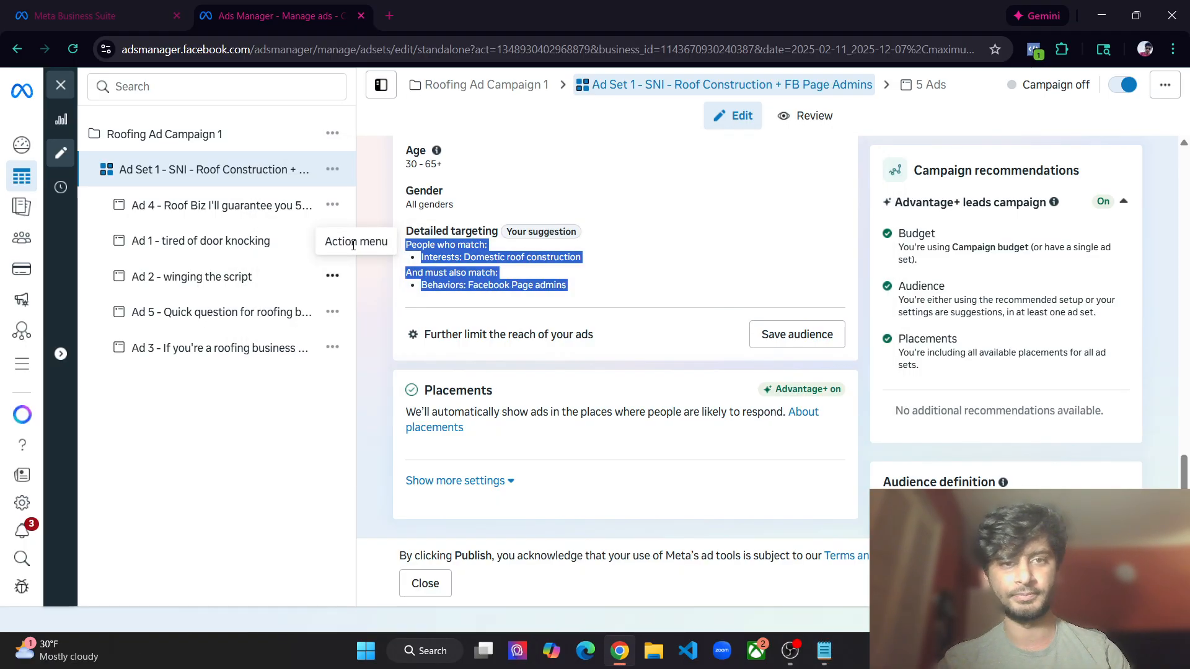
pyautogui.click(374, 274)
pyautogui.scroll(2, 378, 275)
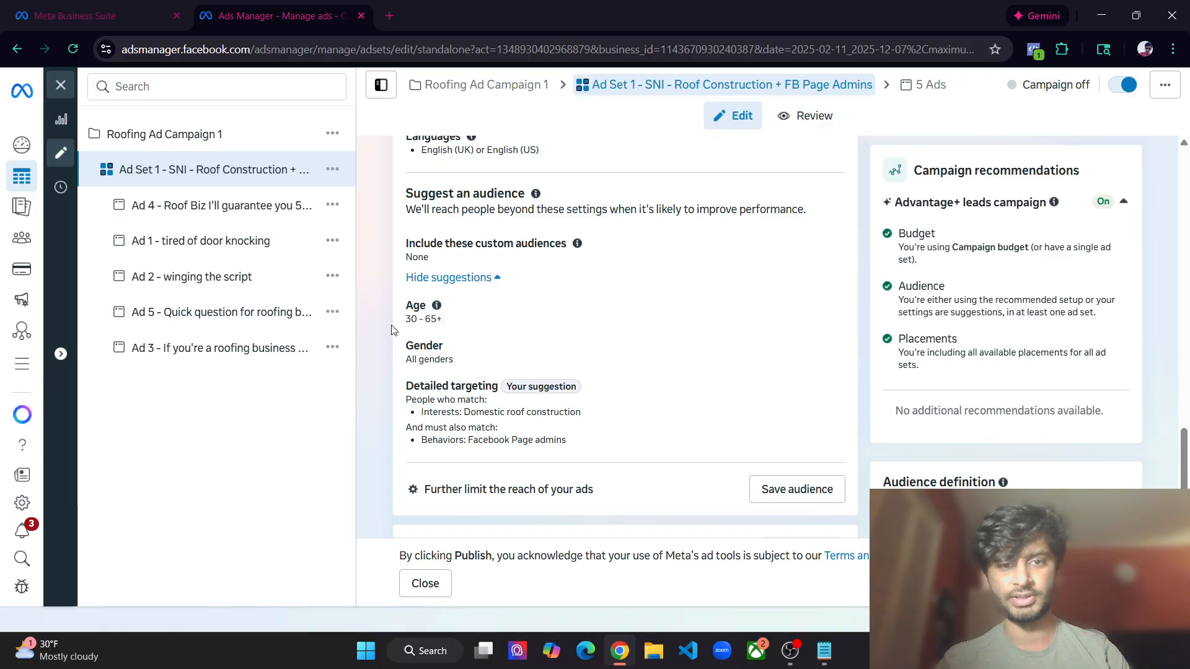
pyautogui.moveTo(394, 321); pyautogui.dragTo(457, 321)
pyautogui.hotkey('ctrl', 'c')
pyautogui.hotkey('alt', 'Tab')
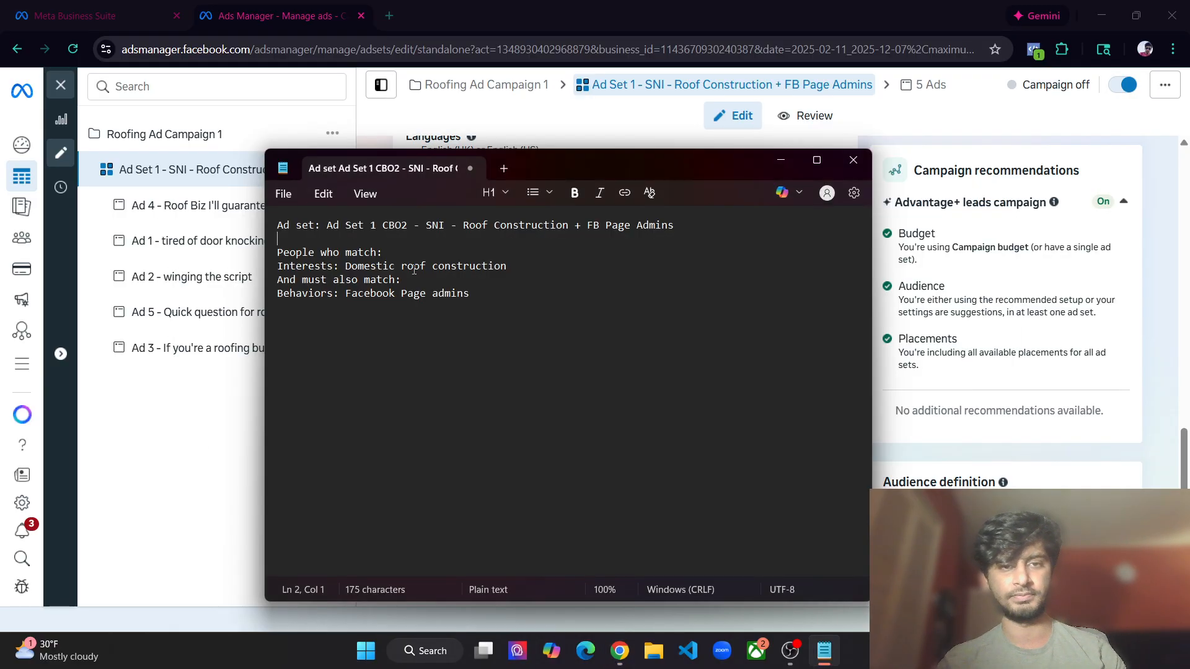
pyautogui.press('Return')
pyautogui.write('Age:')
pyautogui.hotkey('ctrl', 'v')
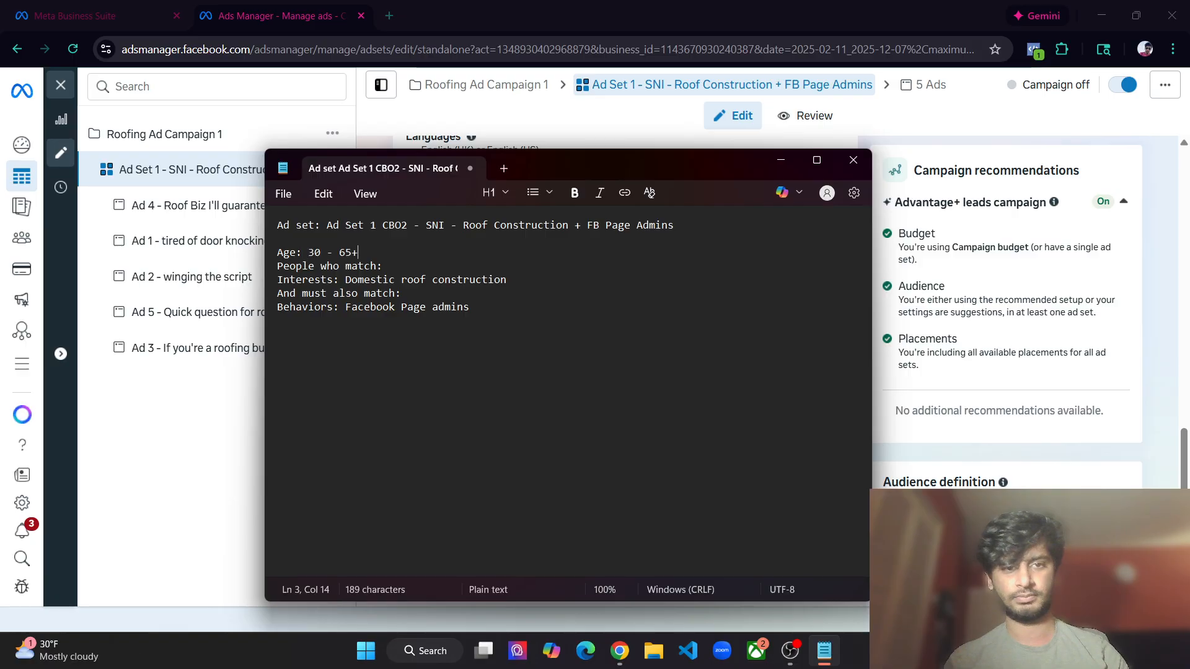
pyautogui.click(783, 160)
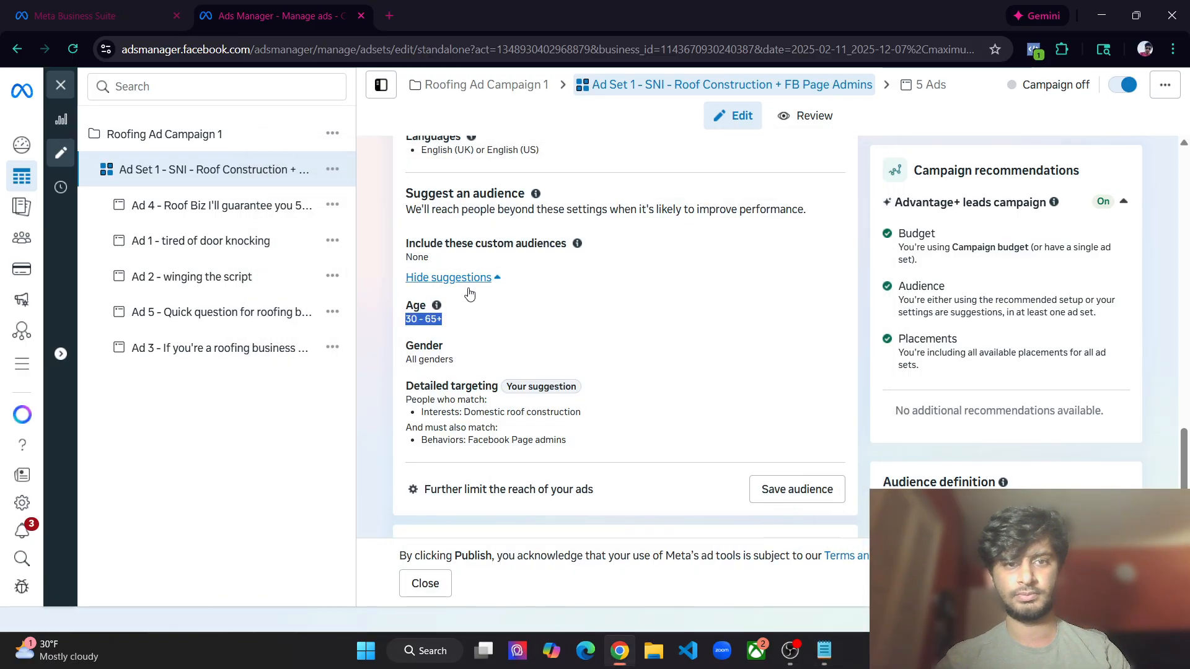
# Close the Ad Set 1 editor and open Roofers Ad Campaign 2 (CBO2) for editing, dismissing the introductory dialog
pyautogui.scroll(10, 468, 293)
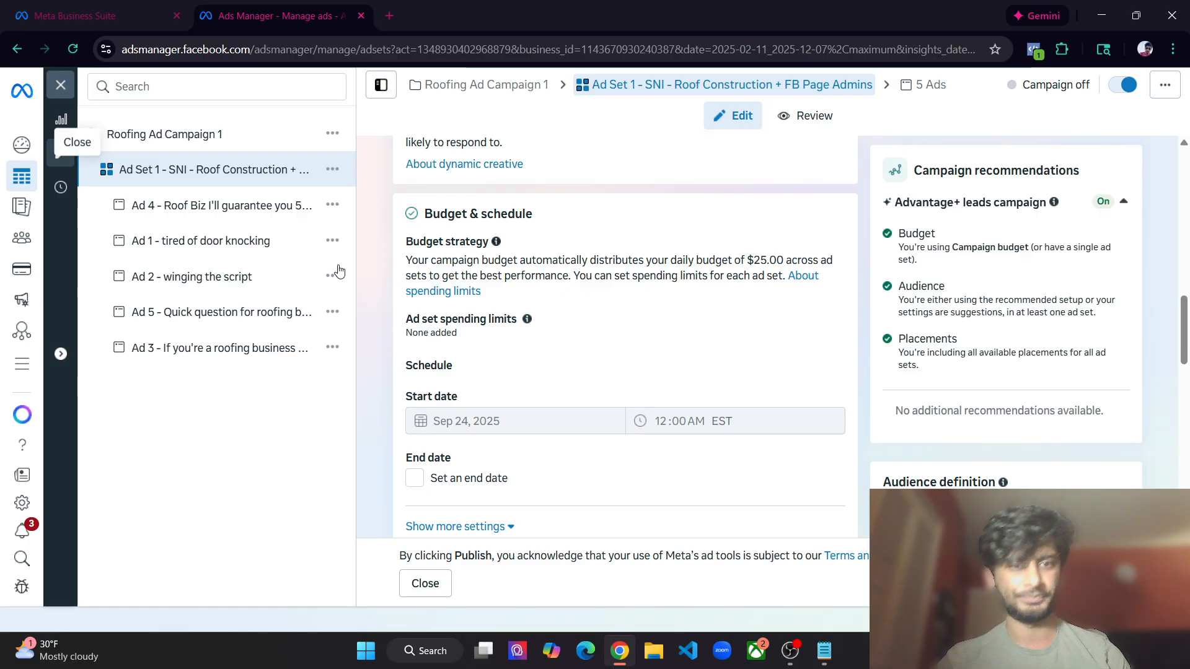
pyautogui.click(61, 85)
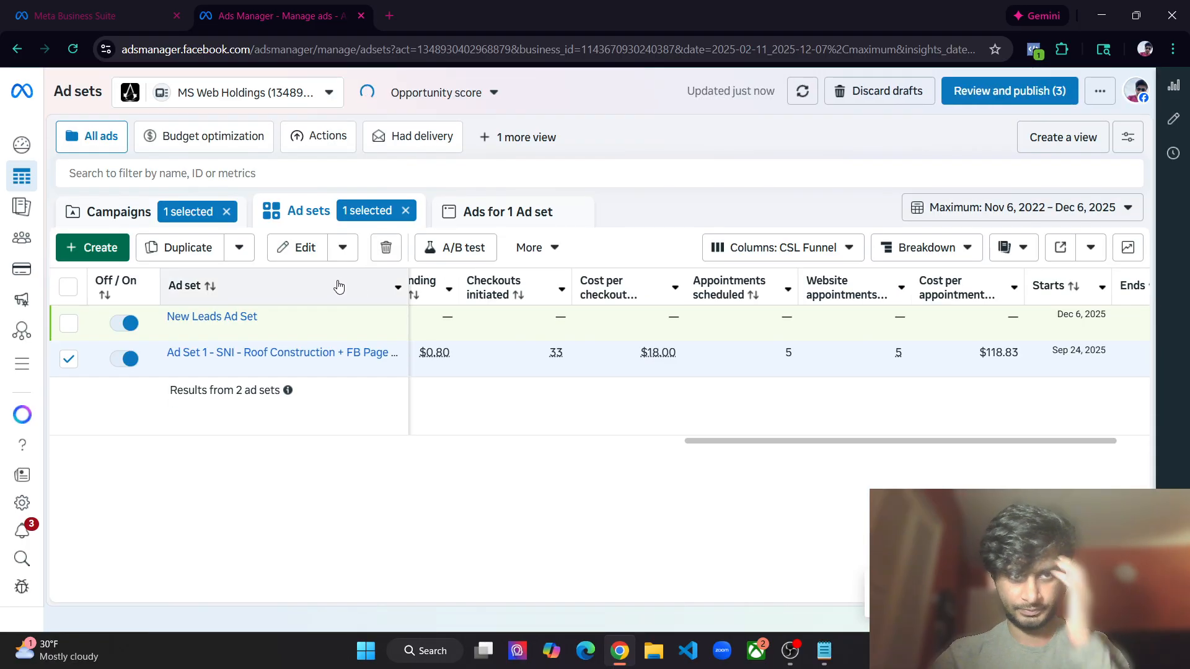
pyautogui.click(104, 212)
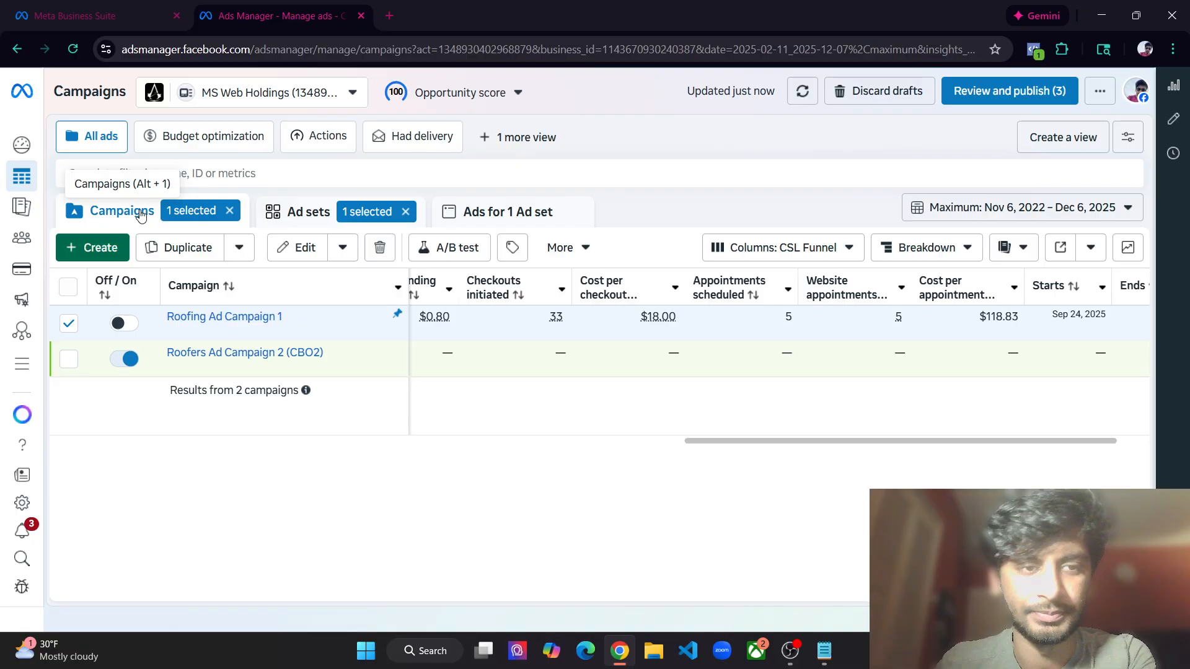
pyautogui.click(69, 323)
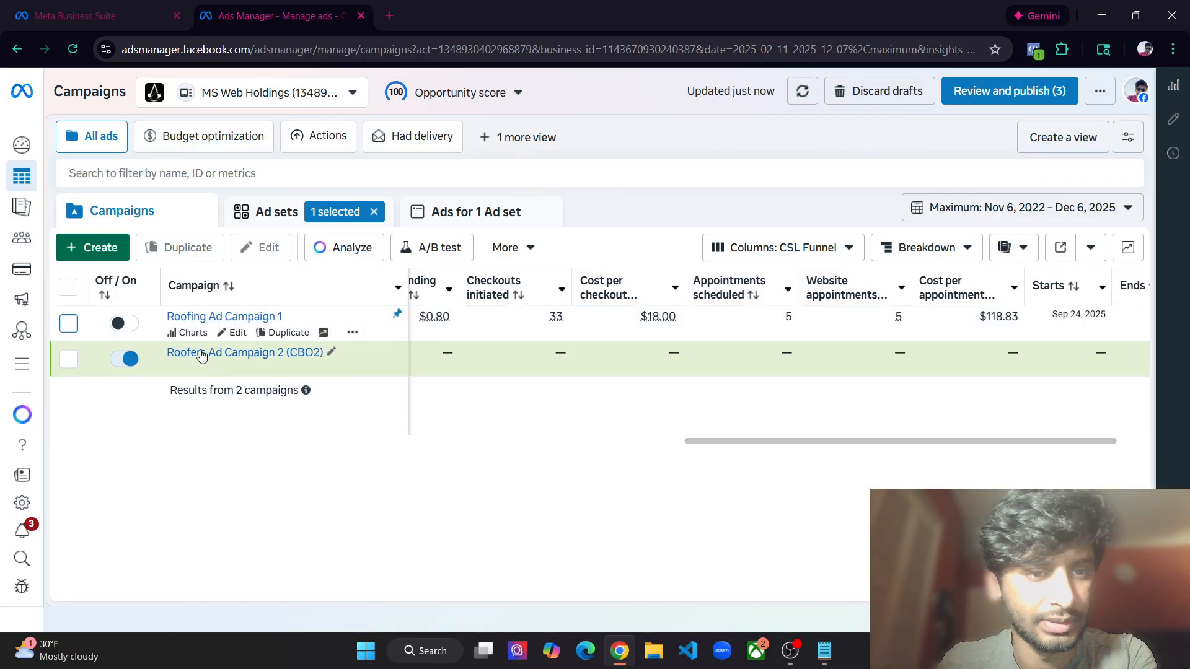
pyautogui.click(248, 352)
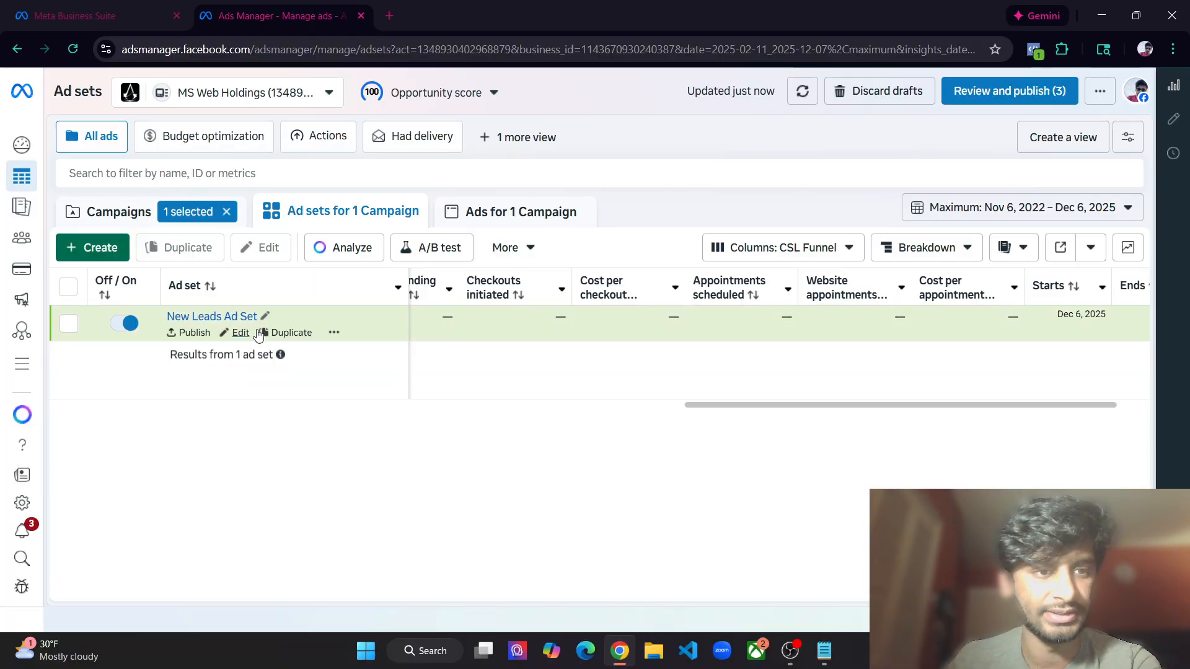
pyautogui.click(102, 214)
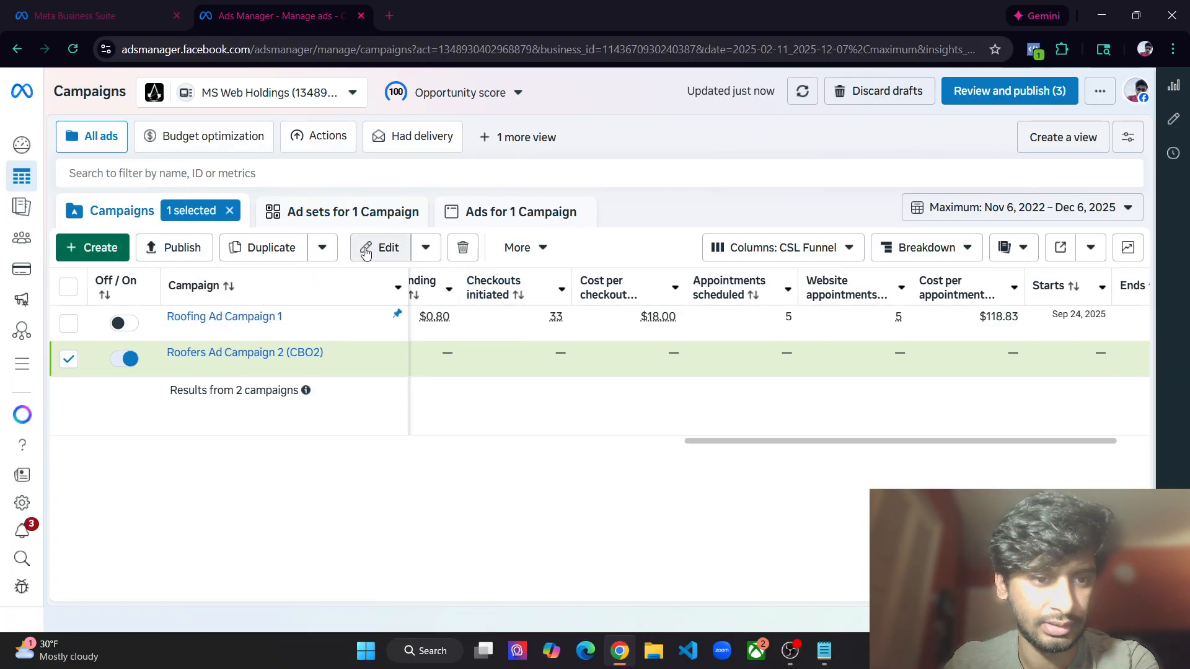
pyautogui.click(379, 249)
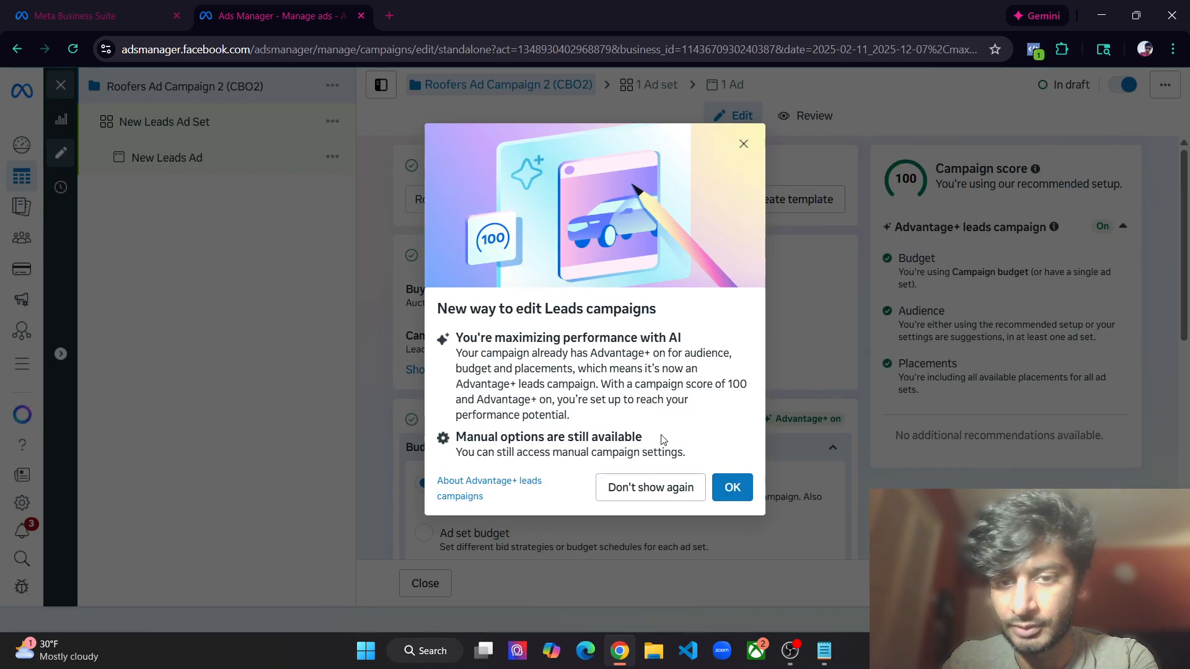
pyautogui.click(732, 487)
# Review the campaign's buying type, objective, budget strategy, daily budget, bid strategy and special ad categories
pyautogui.scroll(-2, 456, 273)
pyautogui.moveTo(456, 273); pyautogui.dragTo(393, 279)
pyautogui.click(388, 311)
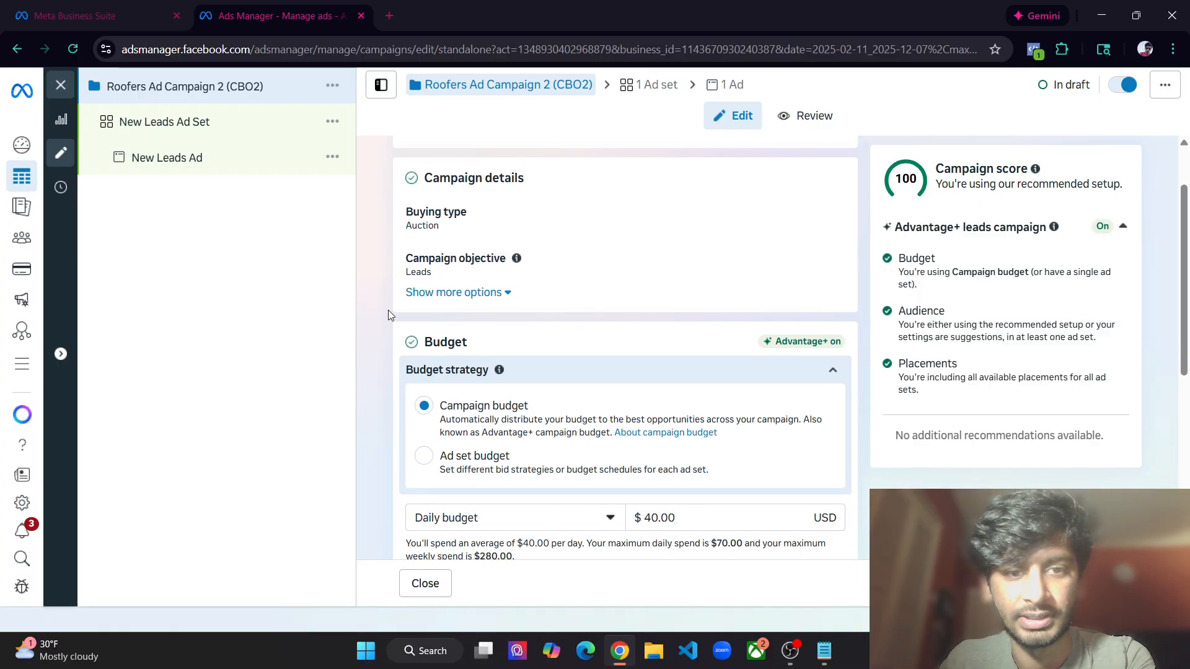
pyautogui.moveTo(391, 232); pyautogui.dragTo(447, 228)
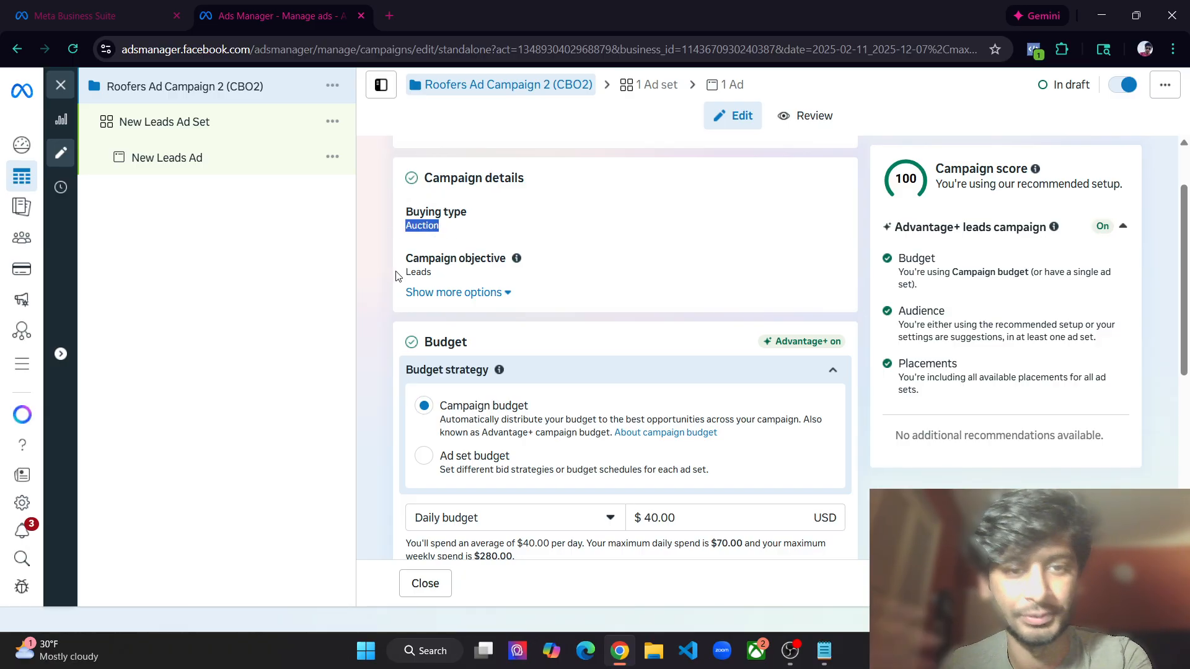
pyautogui.moveTo(400, 276); pyautogui.dragTo(471, 270)
pyautogui.click(372, 299)
pyautogui.click(374, 299)
pyautogui.scroll(-4, 382, 307)
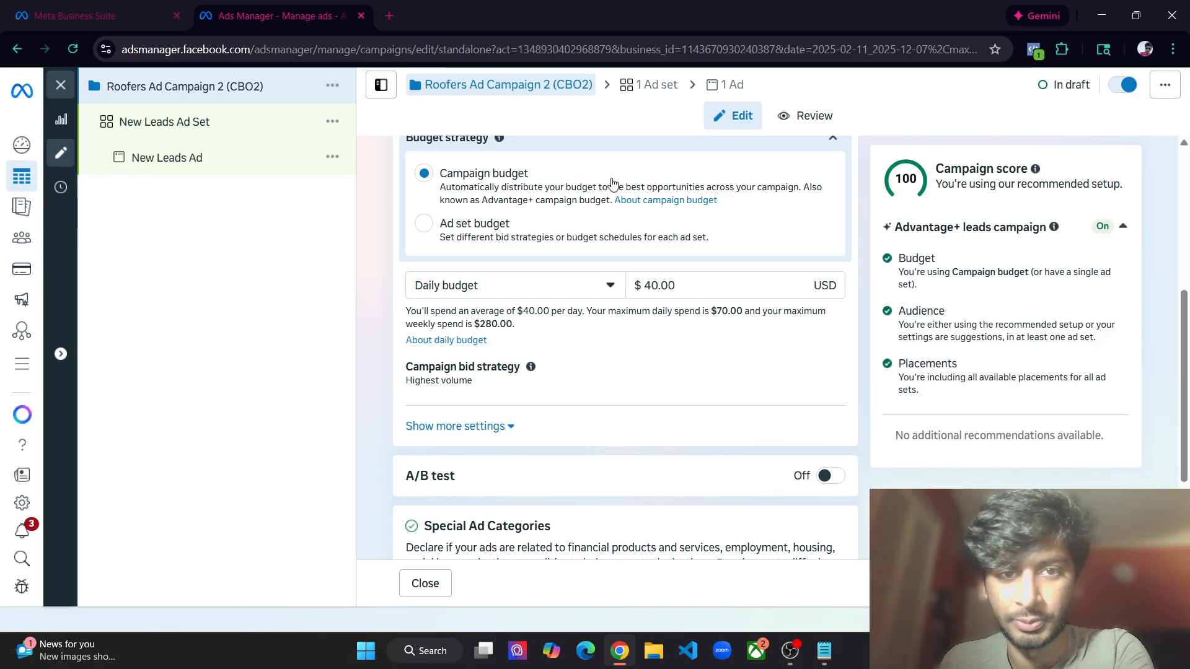
pyautogui.scroll(-2, 774, 334)
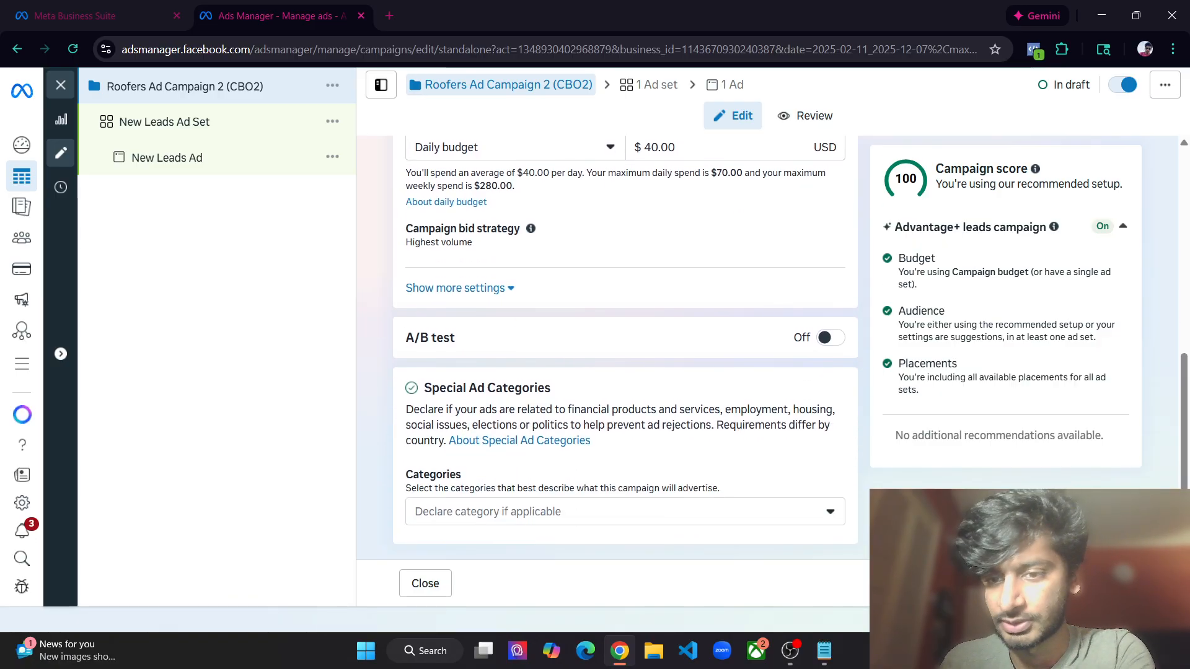
# Continue to the new leads ad set and rename it "1 CBO2 - SNI - Roof Construction + FB Page Admins", copied from the note
pyautogui.click(1110, 584)
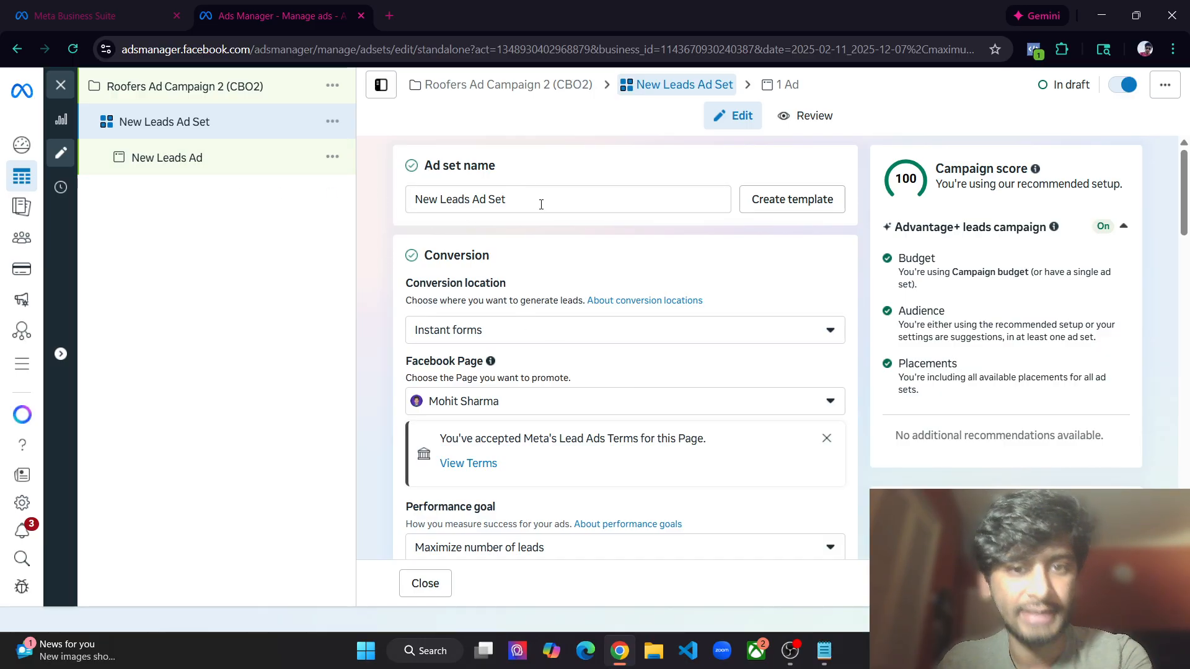
pyautogui.click(824, 651)
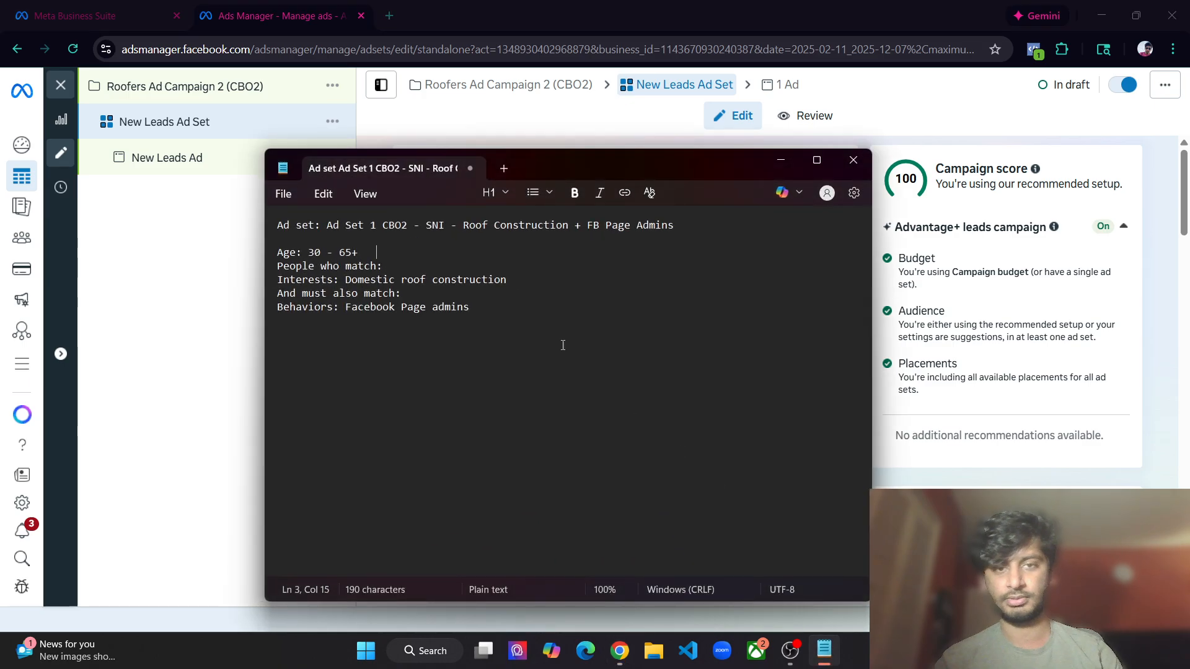
pyautogui.moveTo(674, 225); pyautogui.dragTo(331, 228)
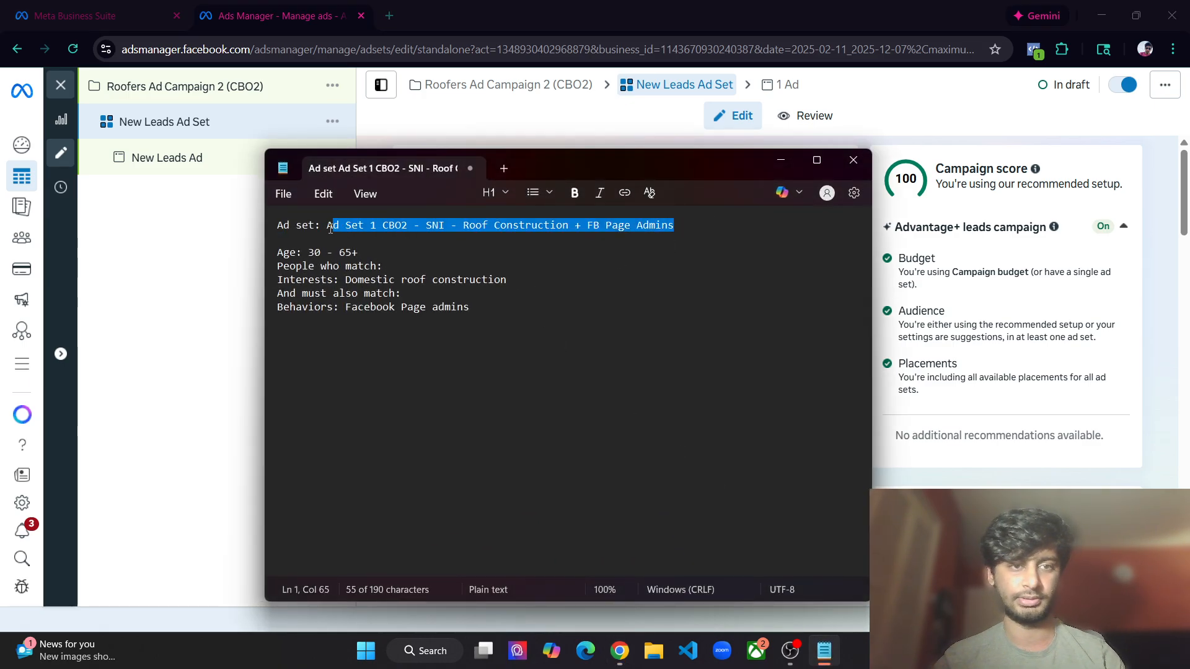
pyautogui.click(329, 227)
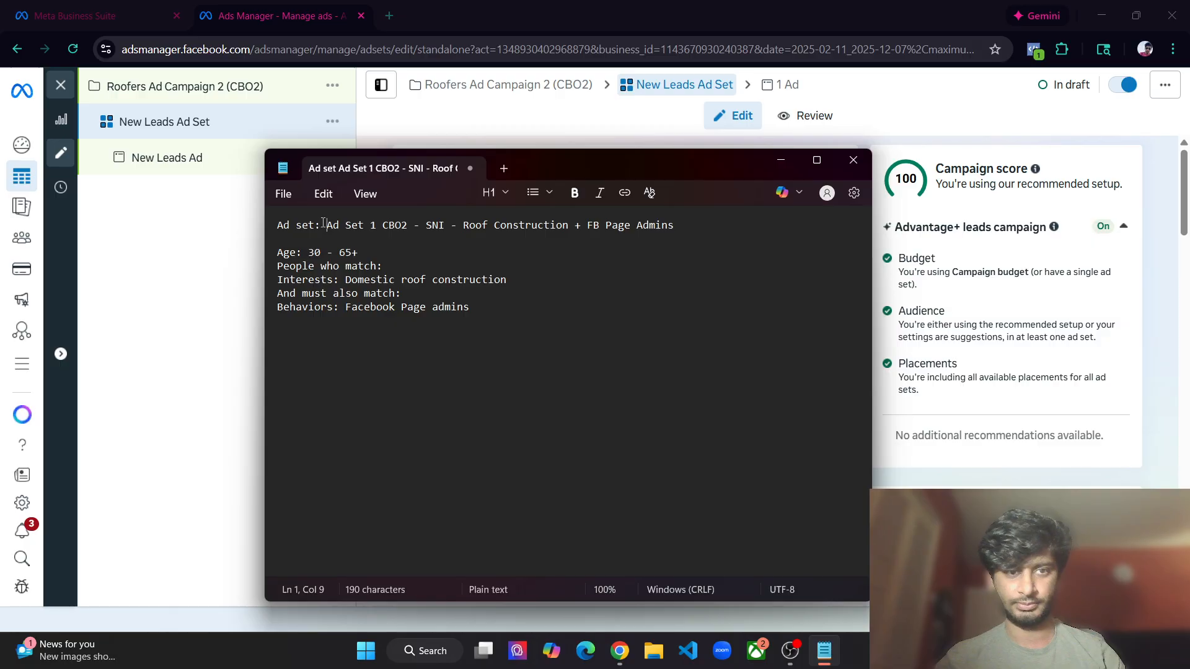
pyautogui.moveTo(364, 225); pyautogui.dragTo(690, 209)
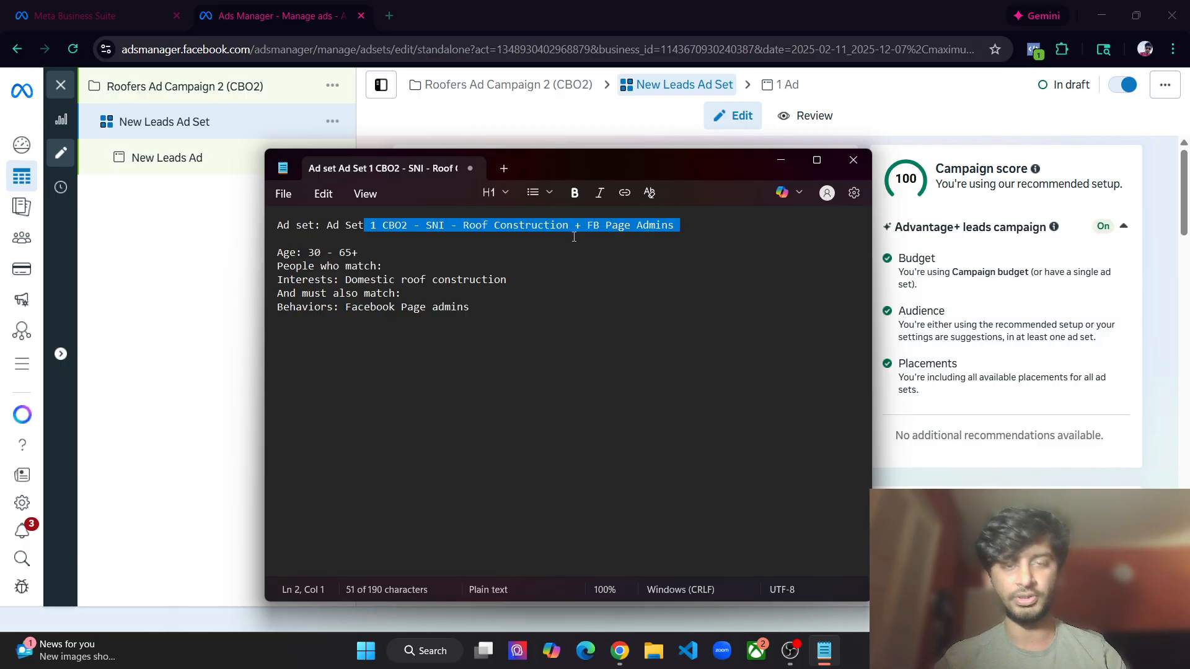
pyautogui.hotkey('ctrl', 'c')
pyautogui.hotkey('alt', 'Tab')
pyautogui.click(532, 199)
pyautogui.hotkey('ctrl', 'a')
pyautogui.hotkey('ctrl', 'v')
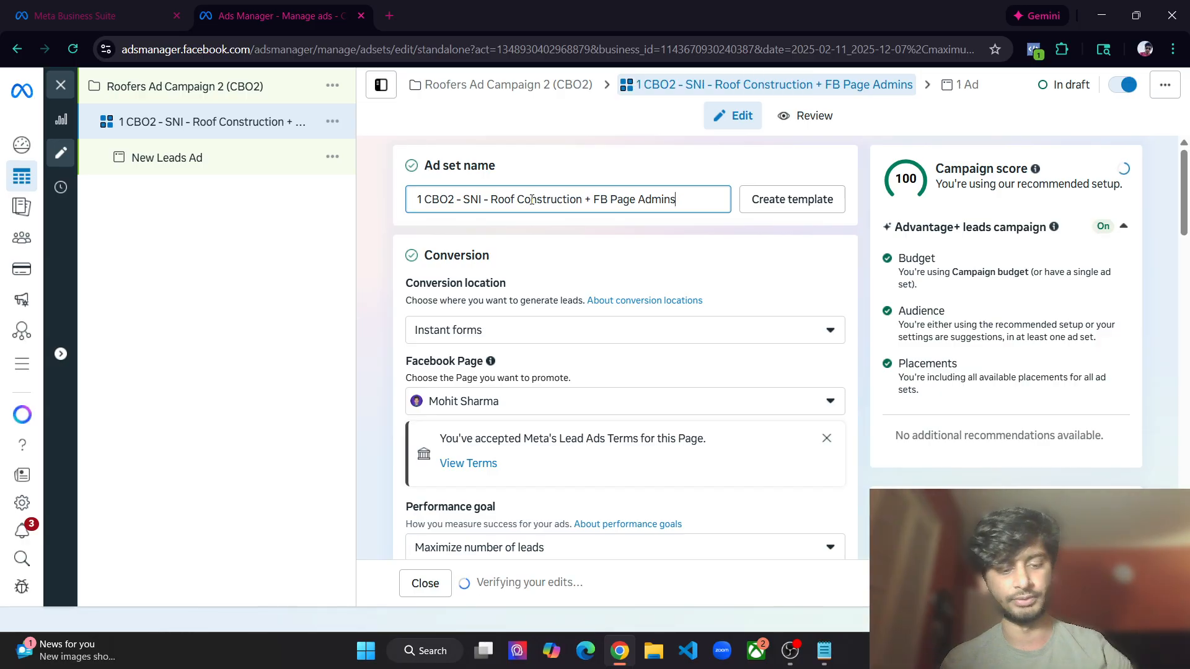
# Rename the ad set "Ad Set 1 CBO2 - SNI - Roof Construction + FB Page Admins", copying the full name from the note
pyautogui.hotkey('alt', 'Tab')
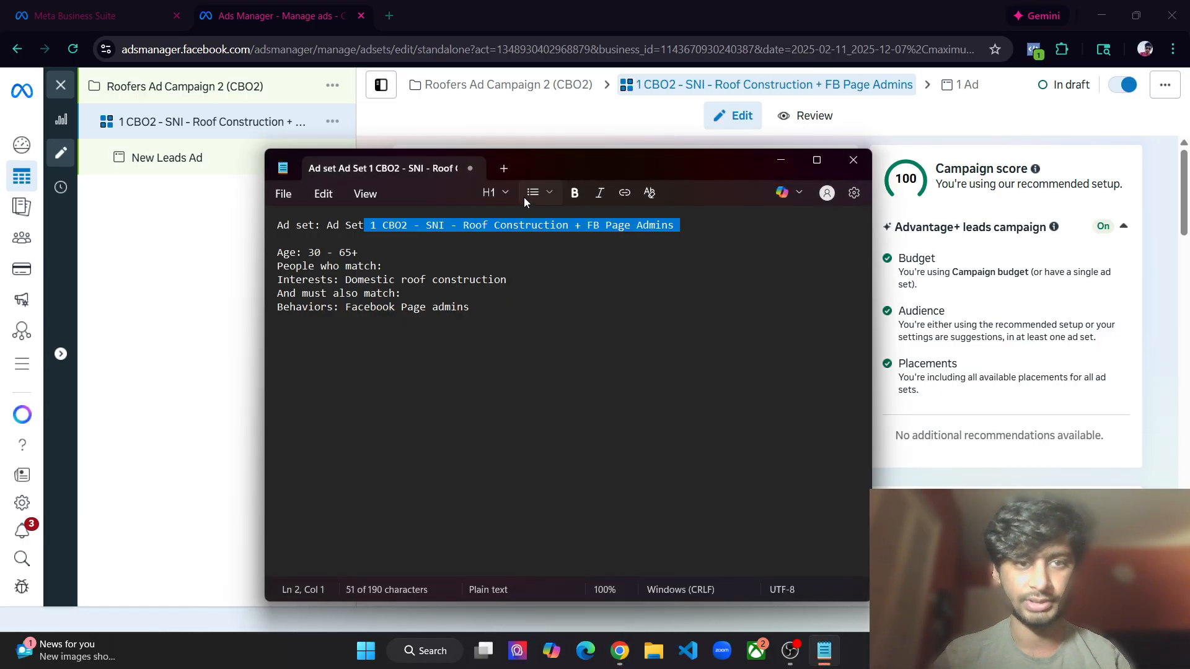
pyautogui.click(383, 226)
pyautogui.moveTo(324, 224); pyautogui.dragTo(694, 224)
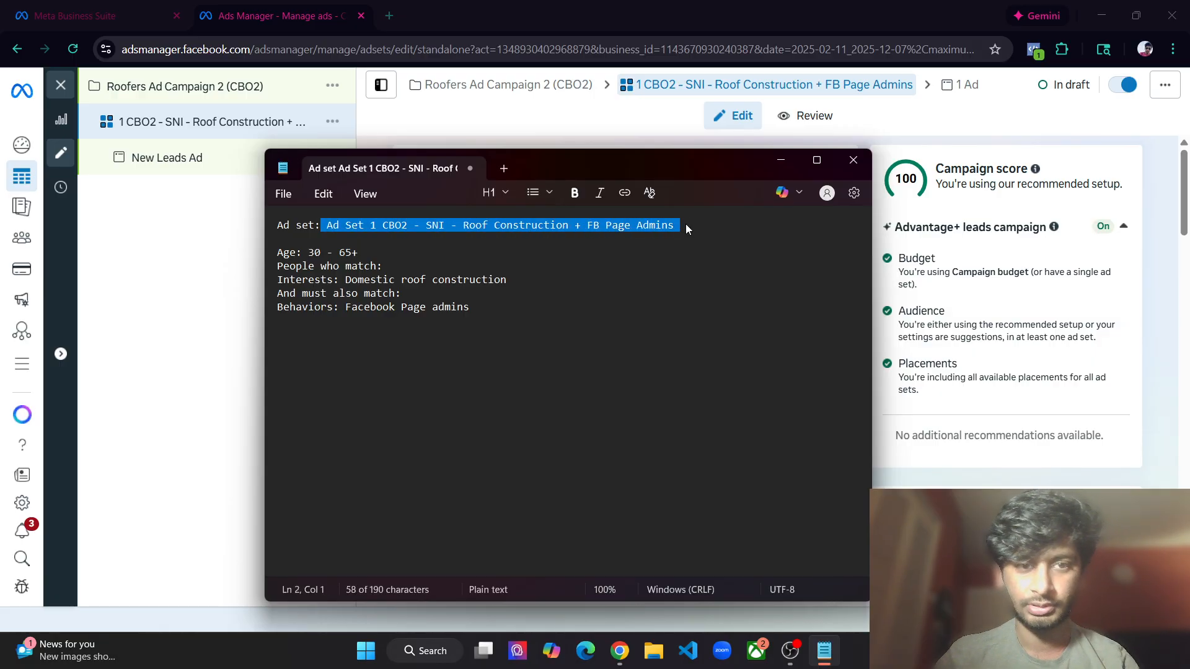
pyautogui.hotkey('alt', 'Tab')
pyautogui.click(572, 203)
pyautogui.hotkey('ctrl', 'a')
pyautogui.hotkey('ctrl', 'v')
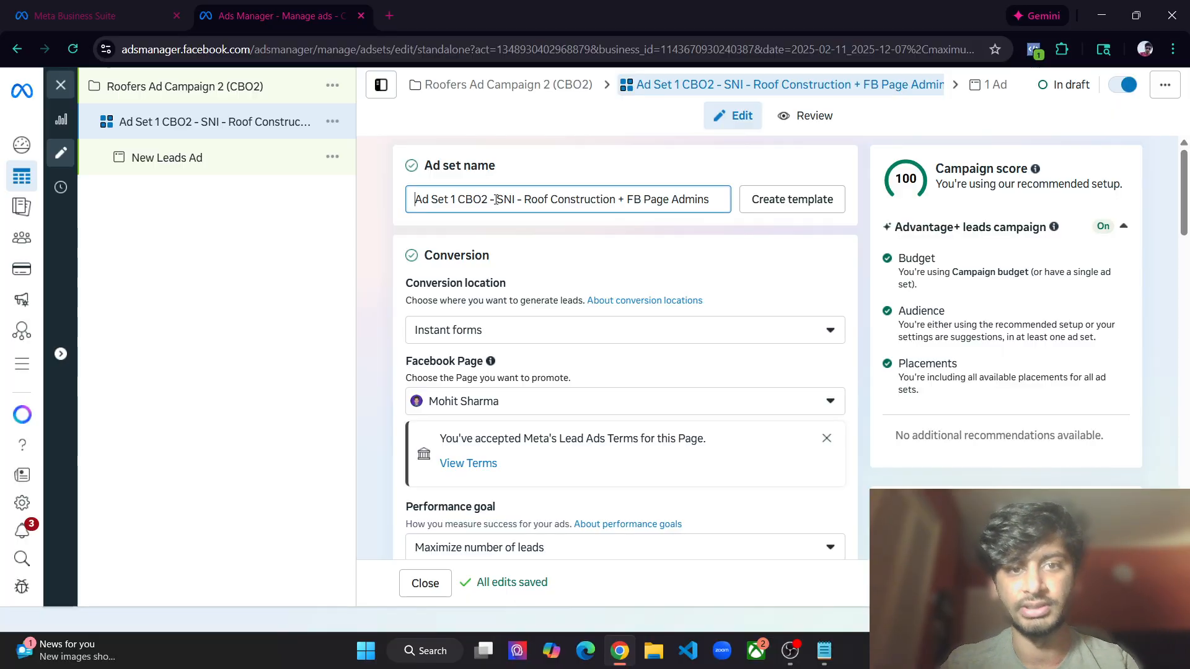
# Examine the parts of the ad set name: the ad set number, CBO2, SNI and the roof construction and page admins targeting
pyautogui.moveTo(641, 199); pyautogui.dragTo(760, 202)
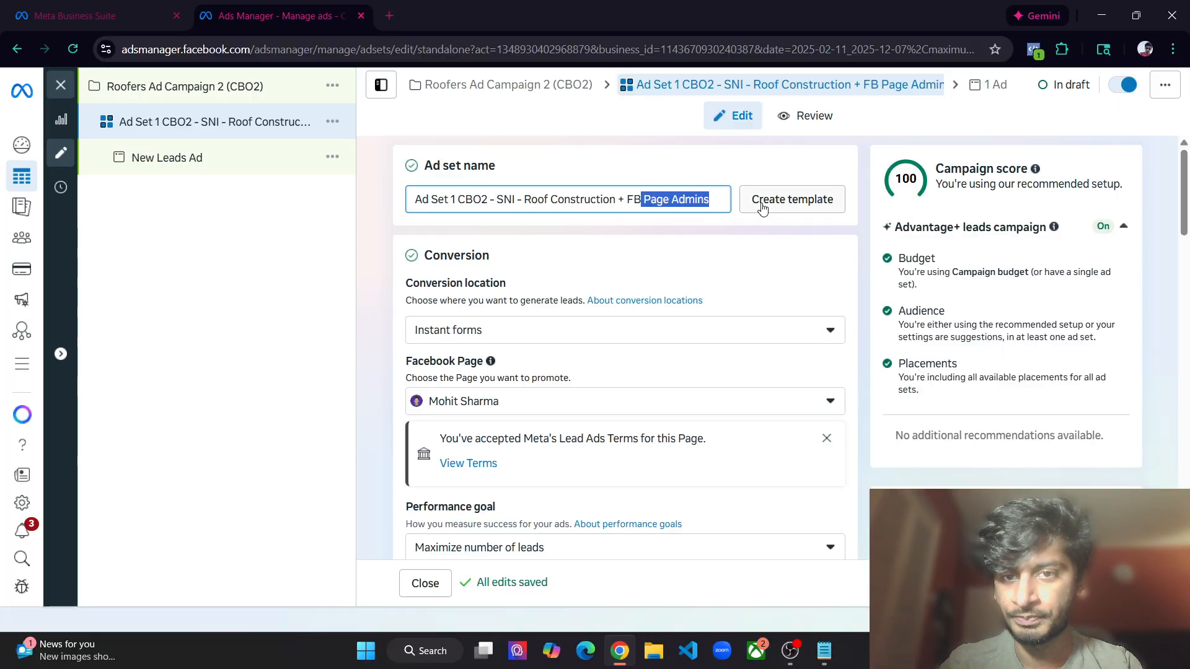
pyautogui.click(713, 203)
pyautogui.moveTo(458, 200); pyautogui.dragTo(409, 210)
pyautogui.click(575, 199)
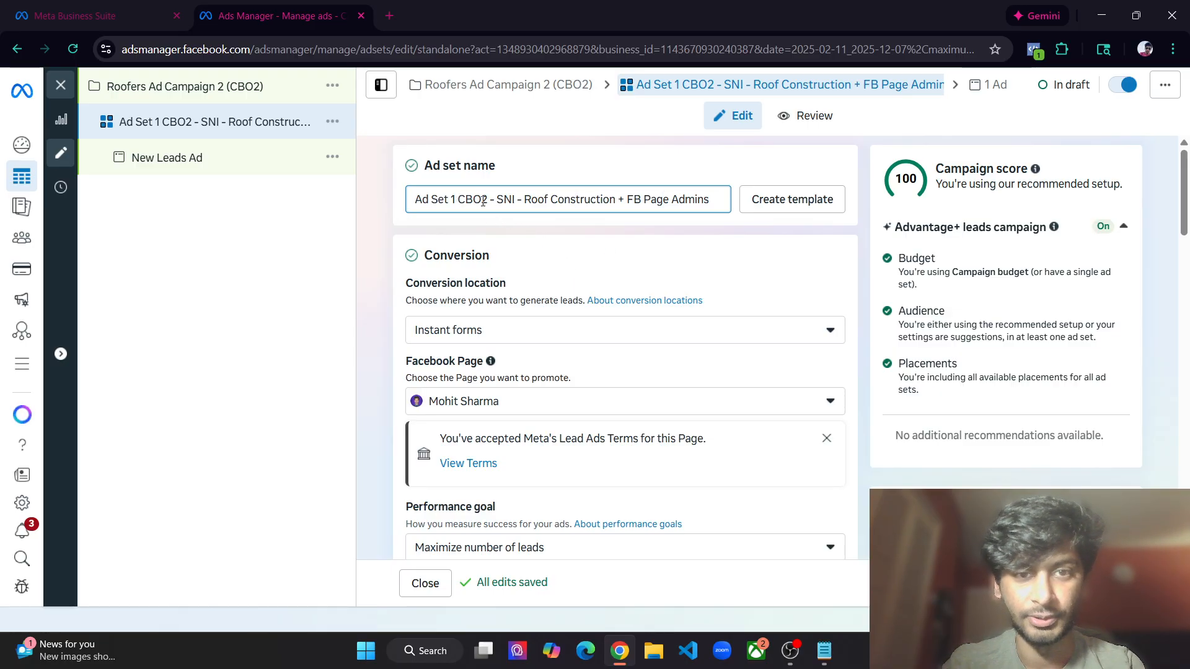
pyautogui.moveTo(456, 199); pyautogui.dragTo(490, 200)
pyautogui.click(392, 212)
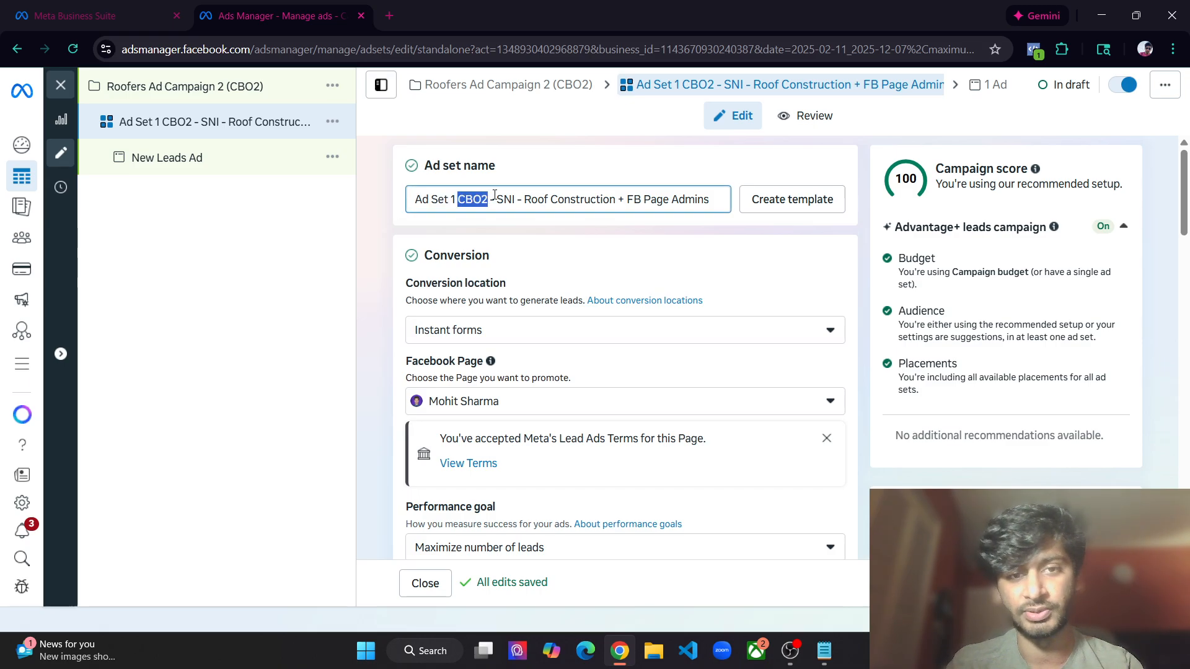
pyautogui.click(495, 196)
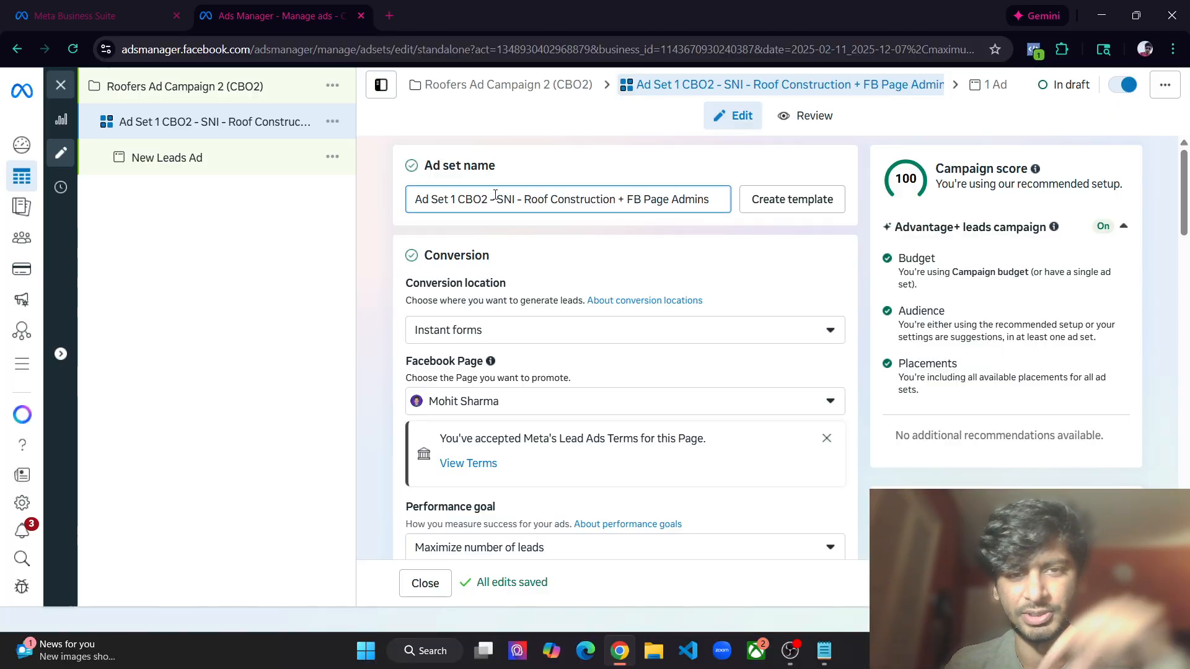
pyautogui.doubleClick(507, 199)
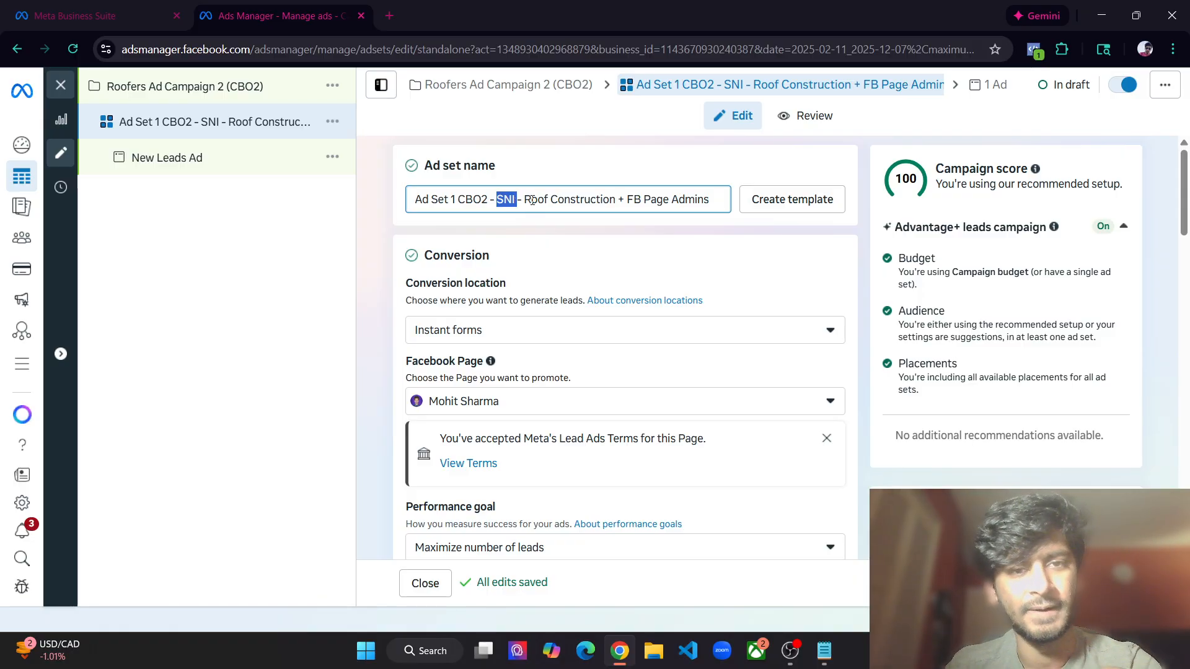
pyautogui.click(528, 200)
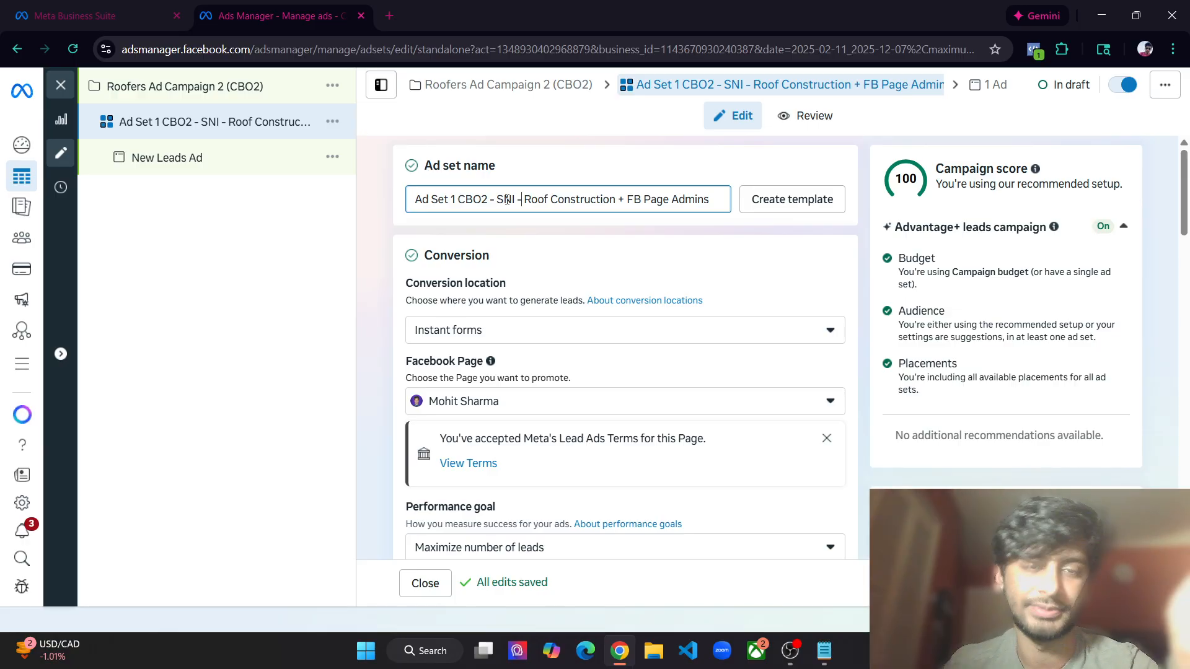
pyautogui.doubleClick(507, 201)
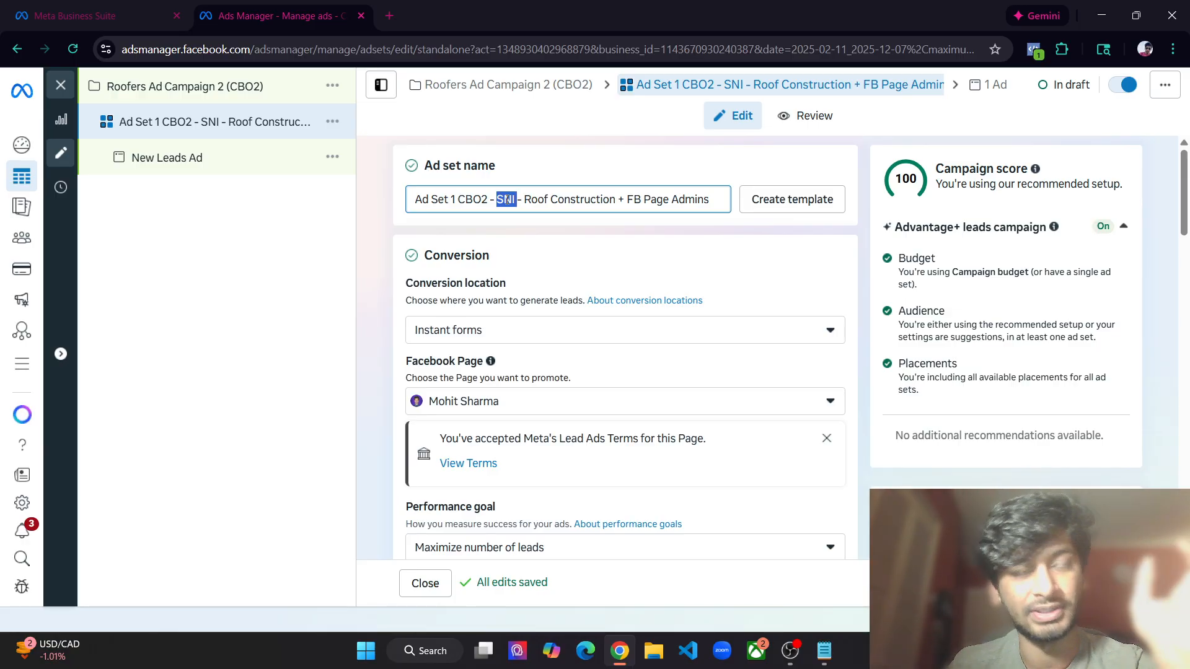
pyautogui.click(532, 199)
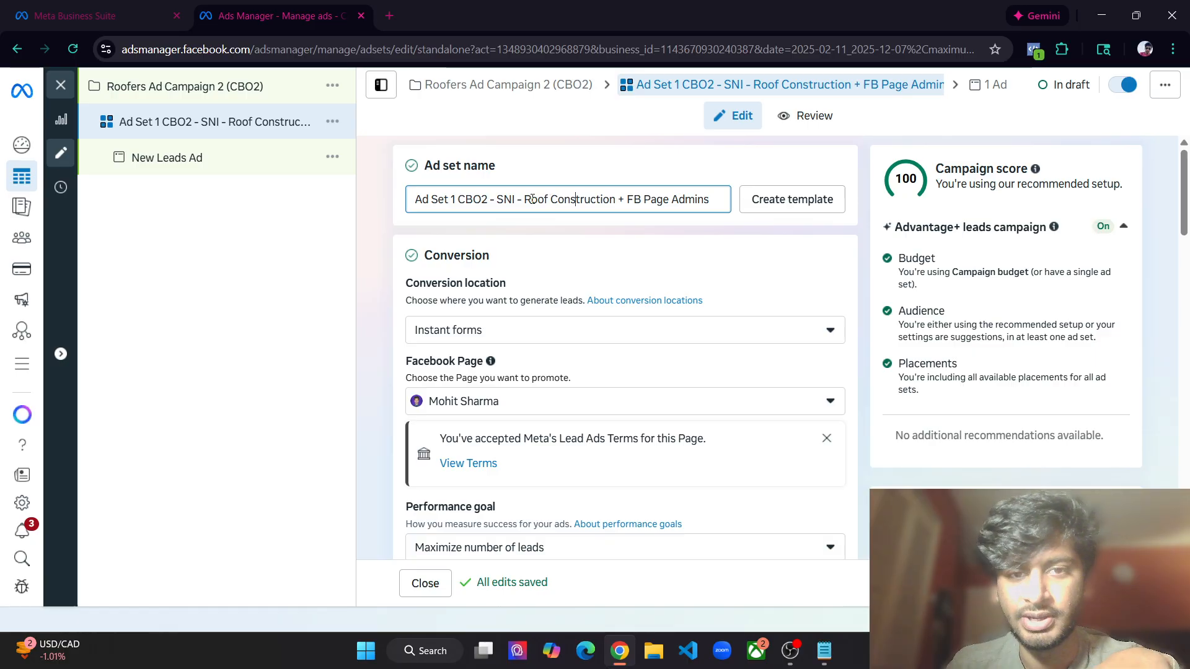
pyautogui.moveTo(526, 200); pyautogui.dragTo(712, 199)
pyautogui.click(712, 199)
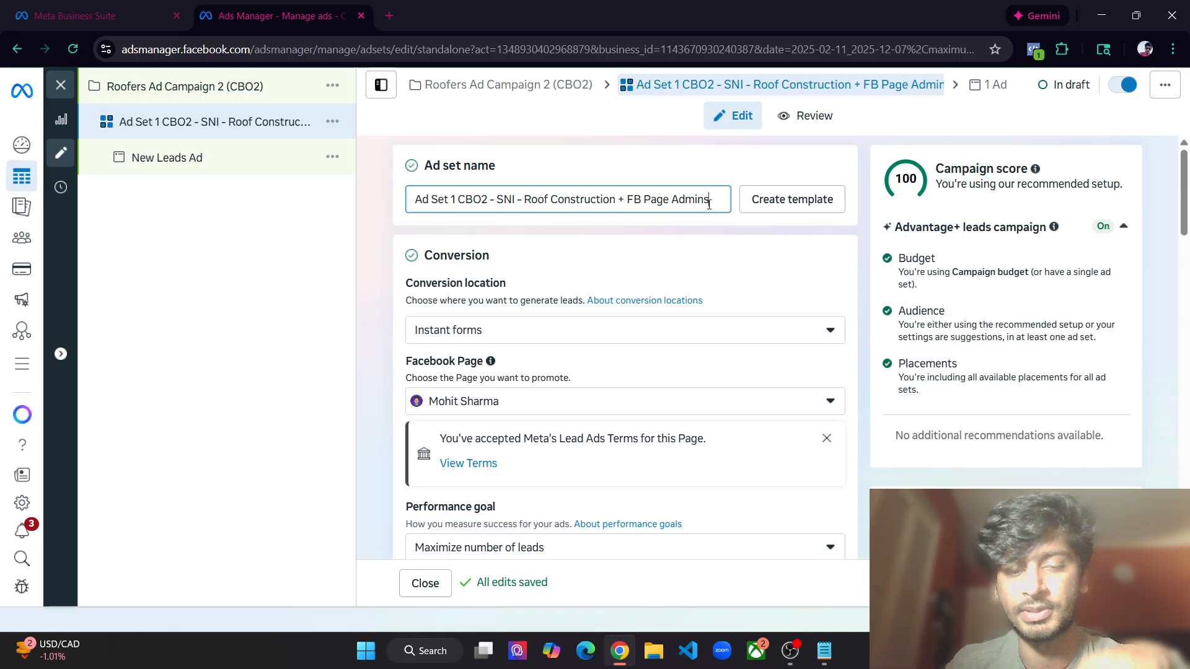
# Read the value rules recommendation and the performance goal settings in the ad set's Conversion section
pyautogui.scroll(-3, 638, 280)
pyautogui.scroll(-4, 638, 280)
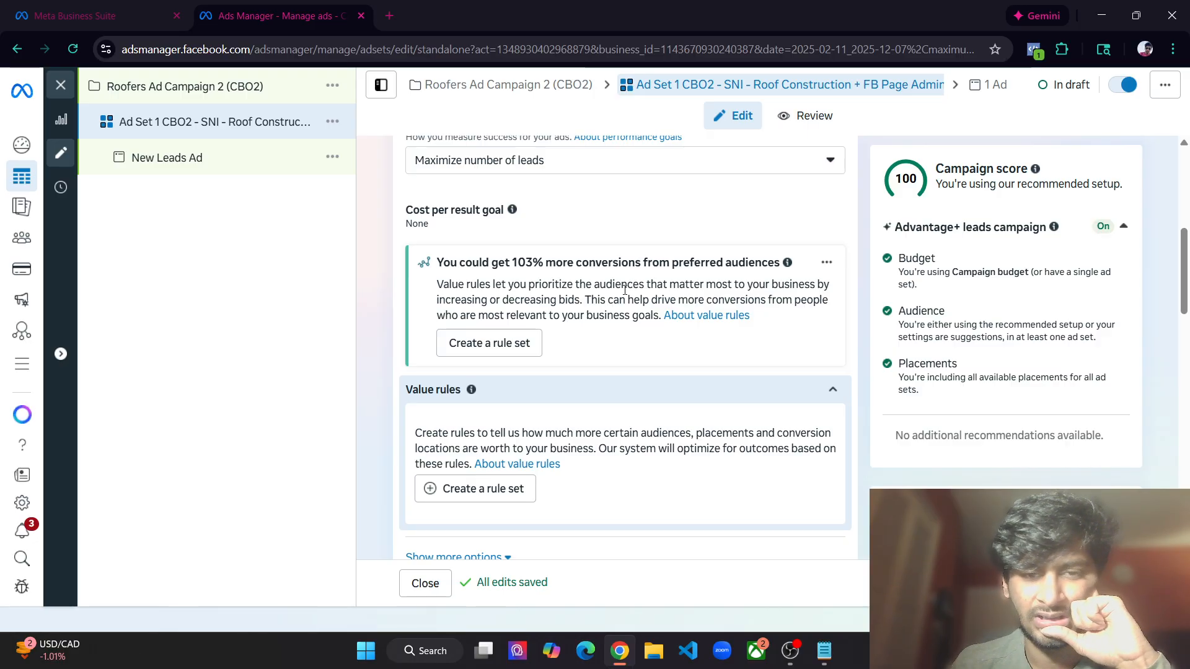
pyautogui.moveTo(438, 286); pyautogui.dragTo(489, 286)
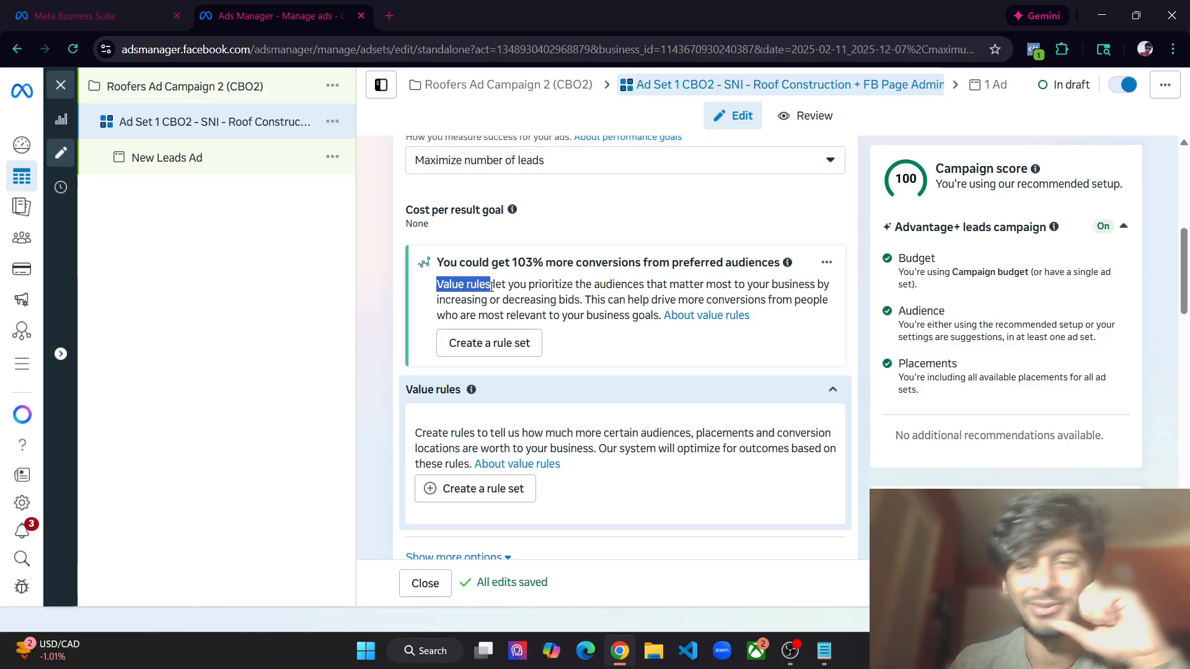
pyautogui.click(491, 287)
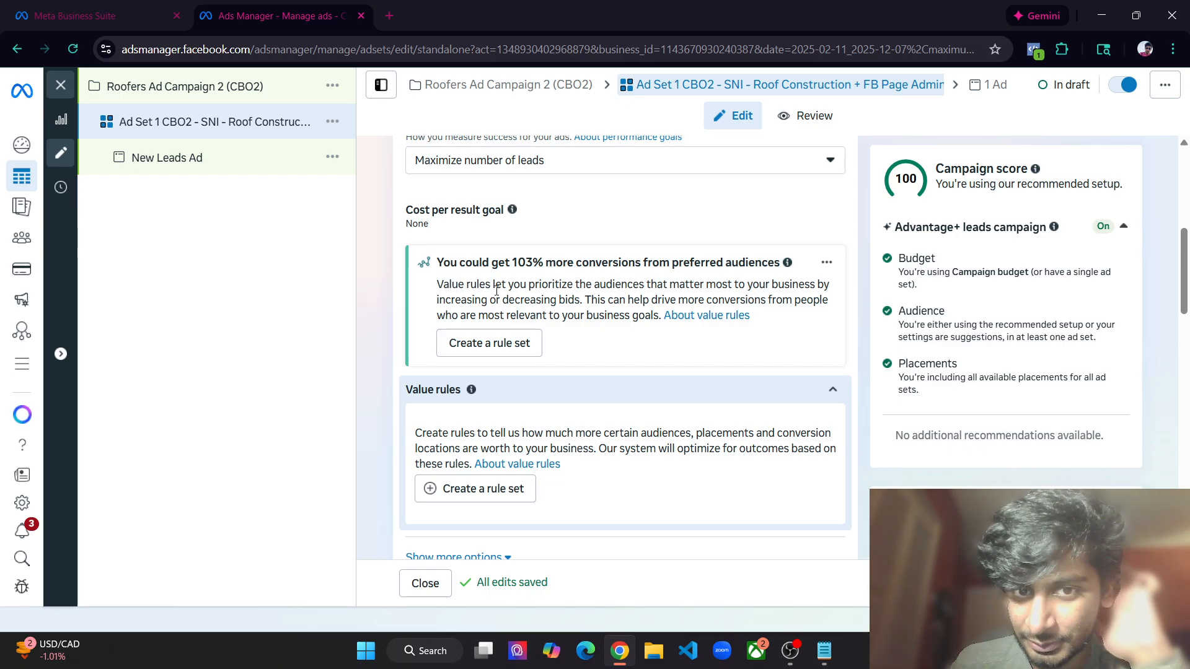
pyautogui.scroll(3, 584, 287)
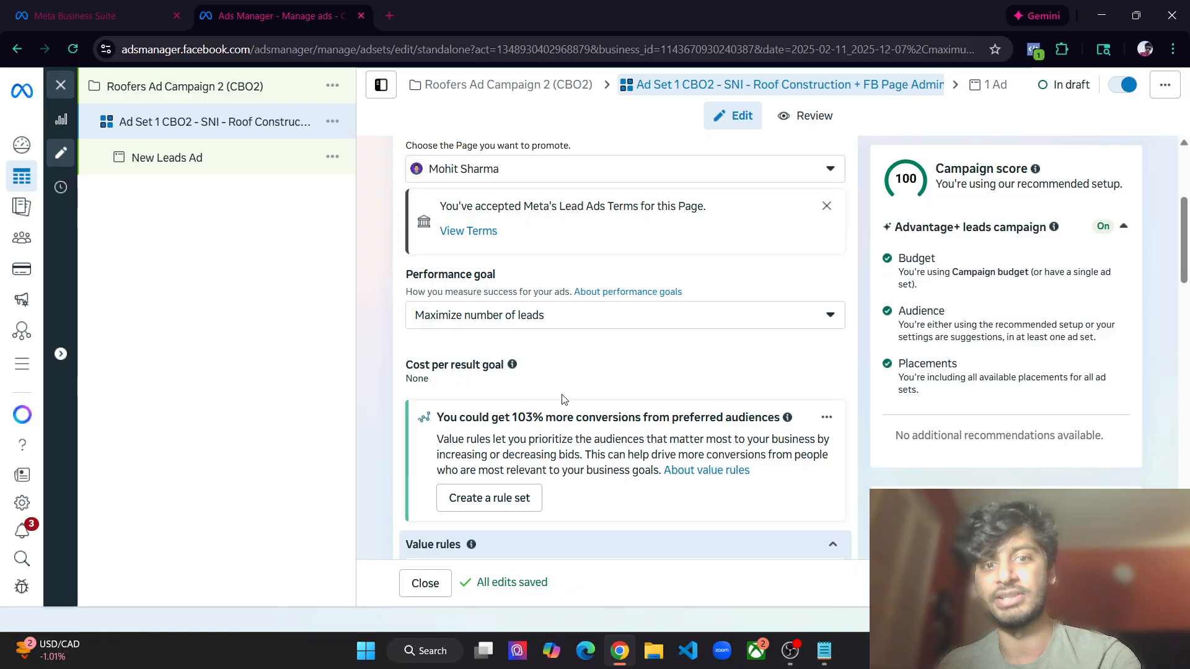
pyautogui.scroll(-3, 564, 399)
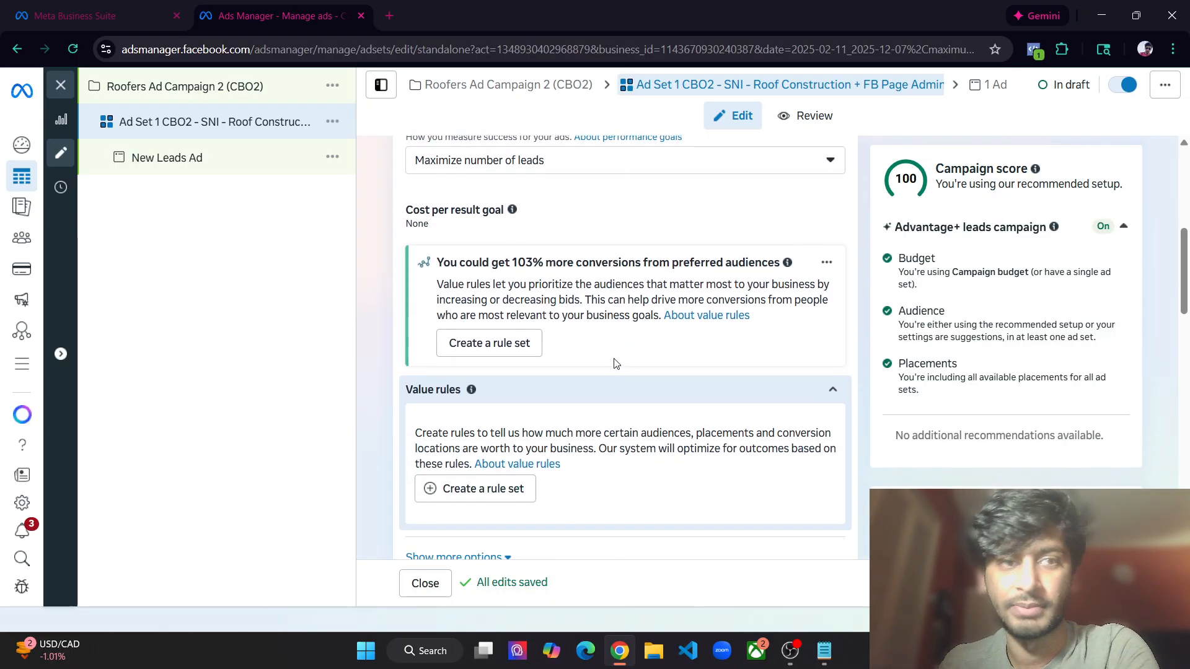
pyautogui.moveTo(436, 265); pyautogui.dragTo(785, 256)
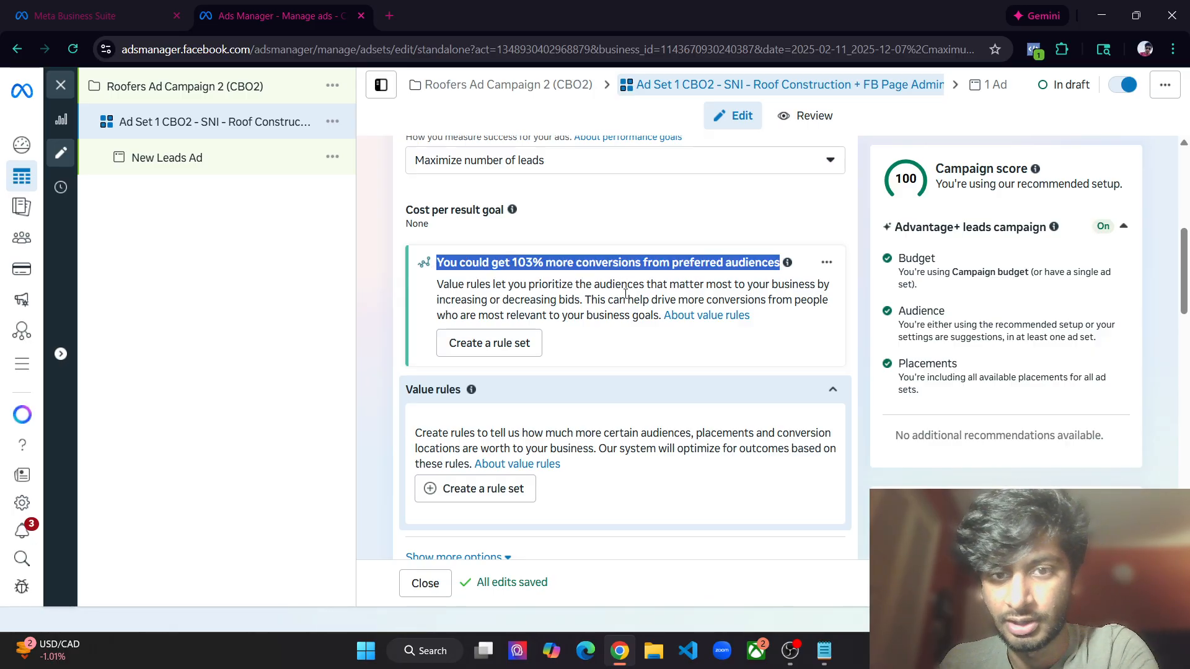
pyautogui.moveTo(620, 300); pyautogui.dragTo(568, 301)
pyautogui.moveTo(441, 262); pyautogui.dragTo(534, 264)
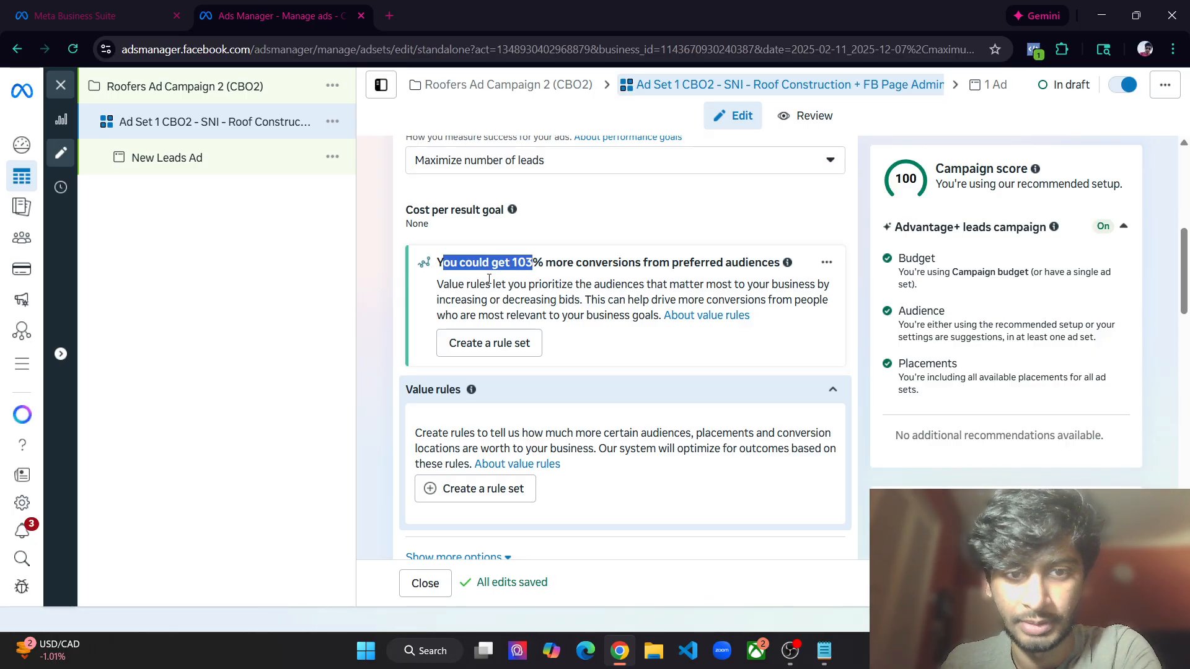
pyautogui.moveTo(437, 285); pyautogui.dragTo(496, 284)
pyautogui.click(661, 297)
pyautogui.scroll(-1, 662, 296)
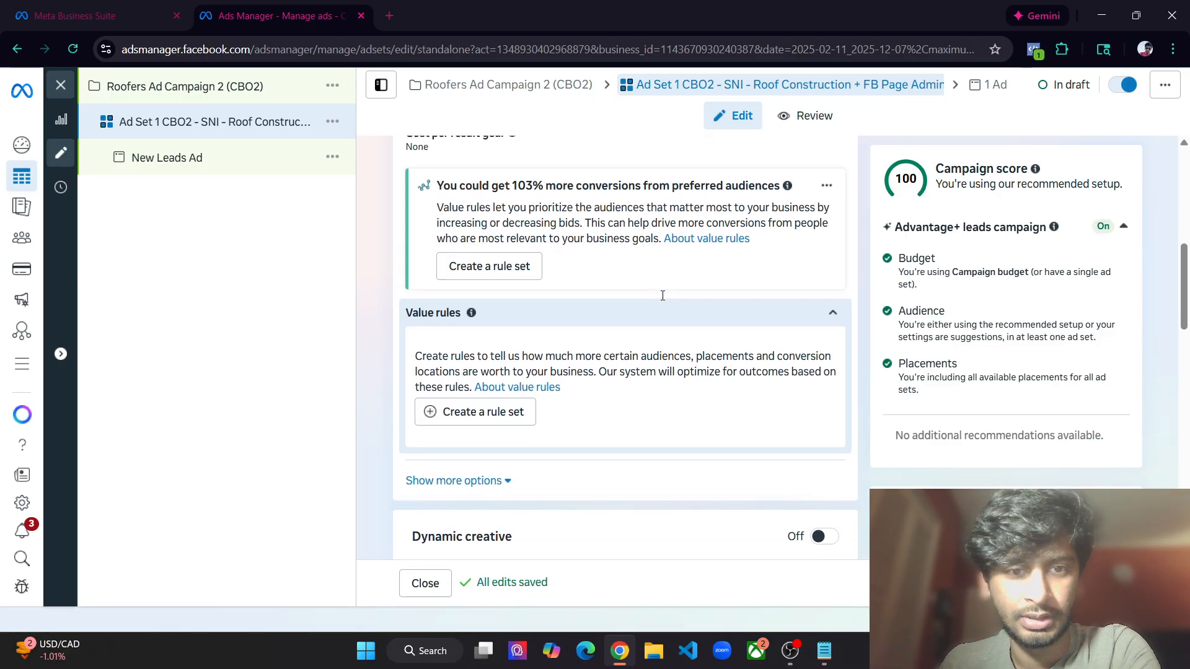
pyautogui.scroll(2, 618, 280)
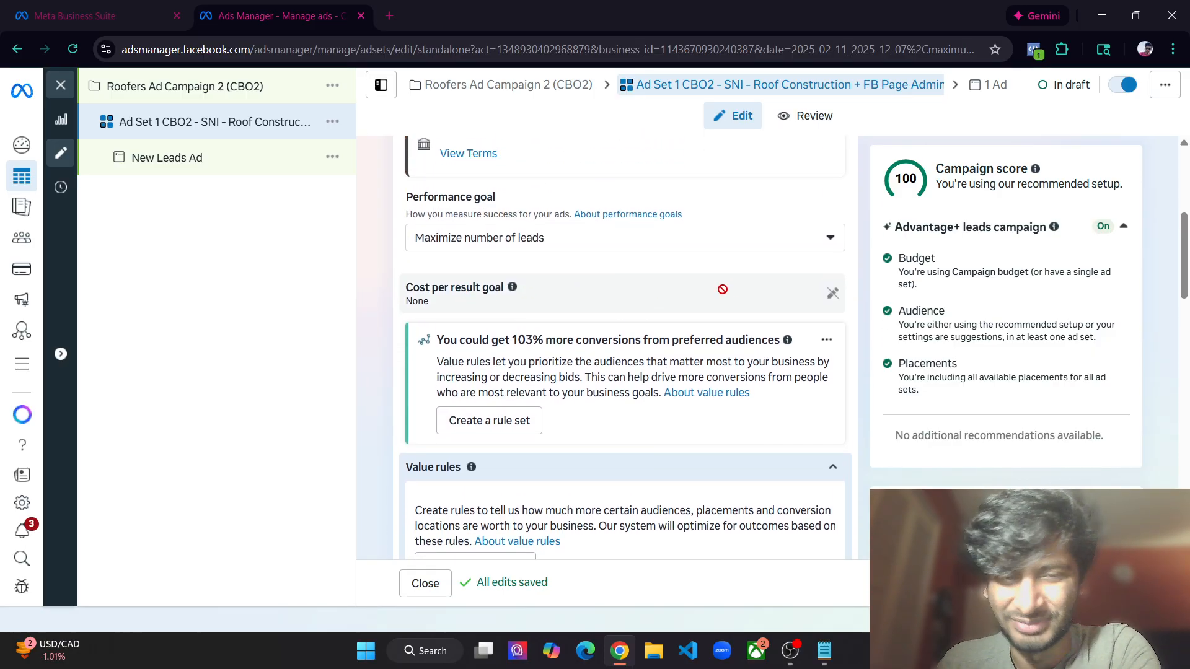
pyautogui.scroll(3, 713, 291)
pyautogui.scroll(-2, 702, 292)
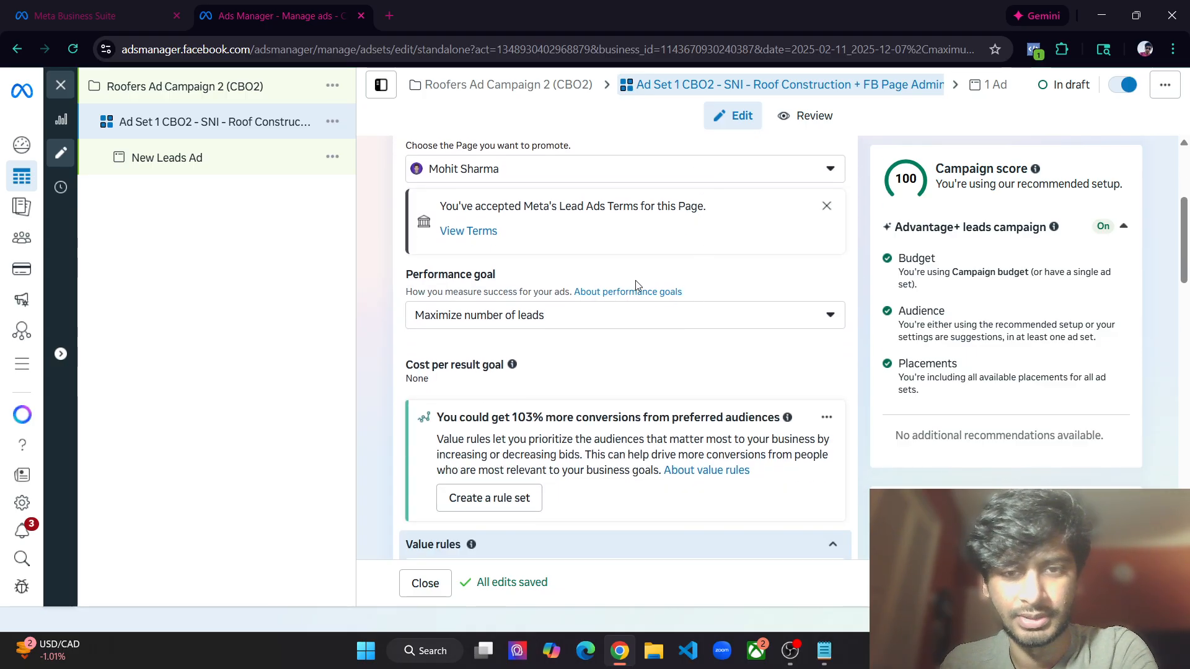
# Set the ad set's conversion location to Website and choose Schedule as the conversion event
pyautogui.scroll(3, 615, 285)
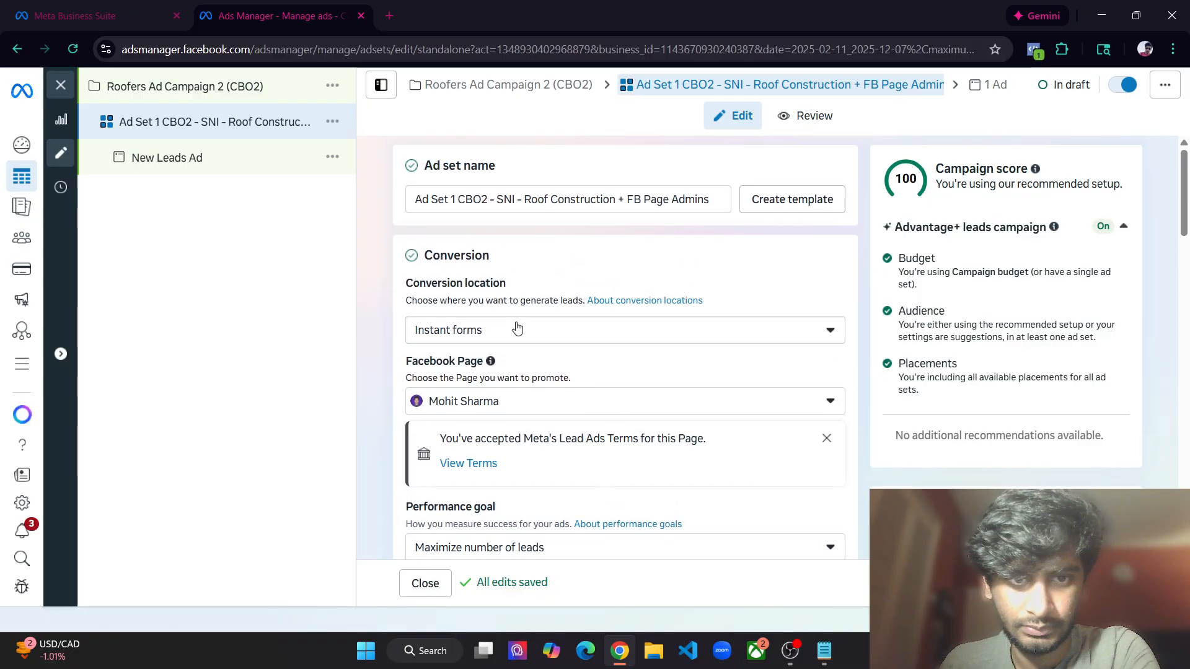
pyautogui.click(518, 329)
pyautogui.scroll(-1, 434, 452)
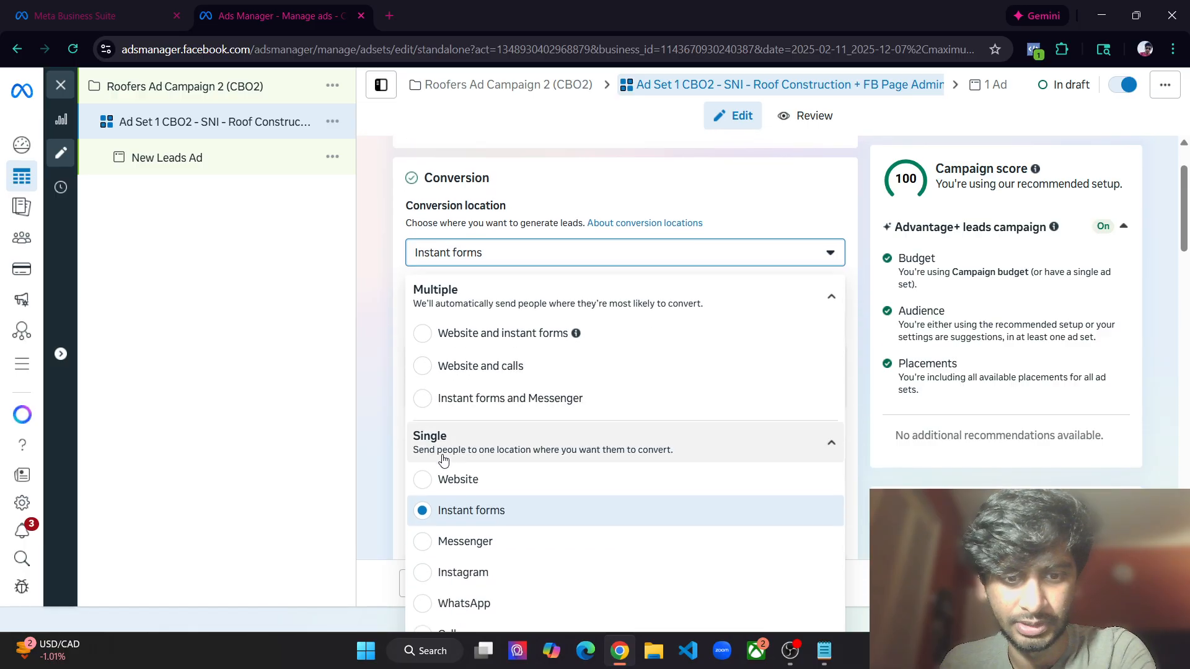
pyautogui.scroll(-1, 443, 459)
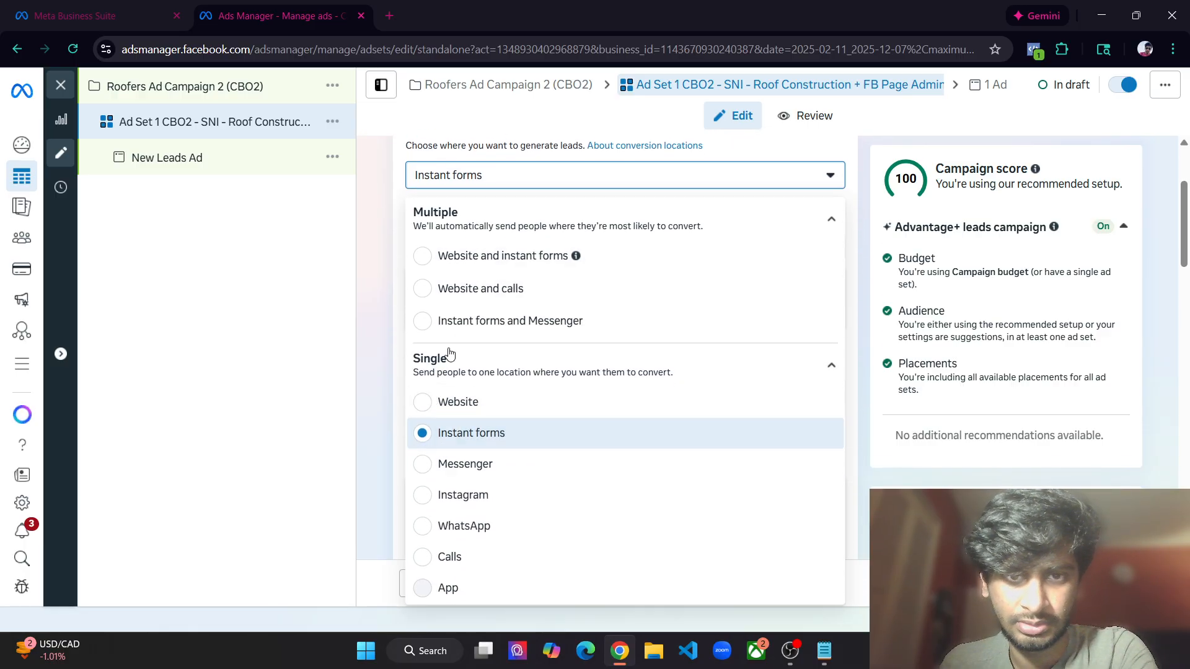
pyautogui.click(446, 401)
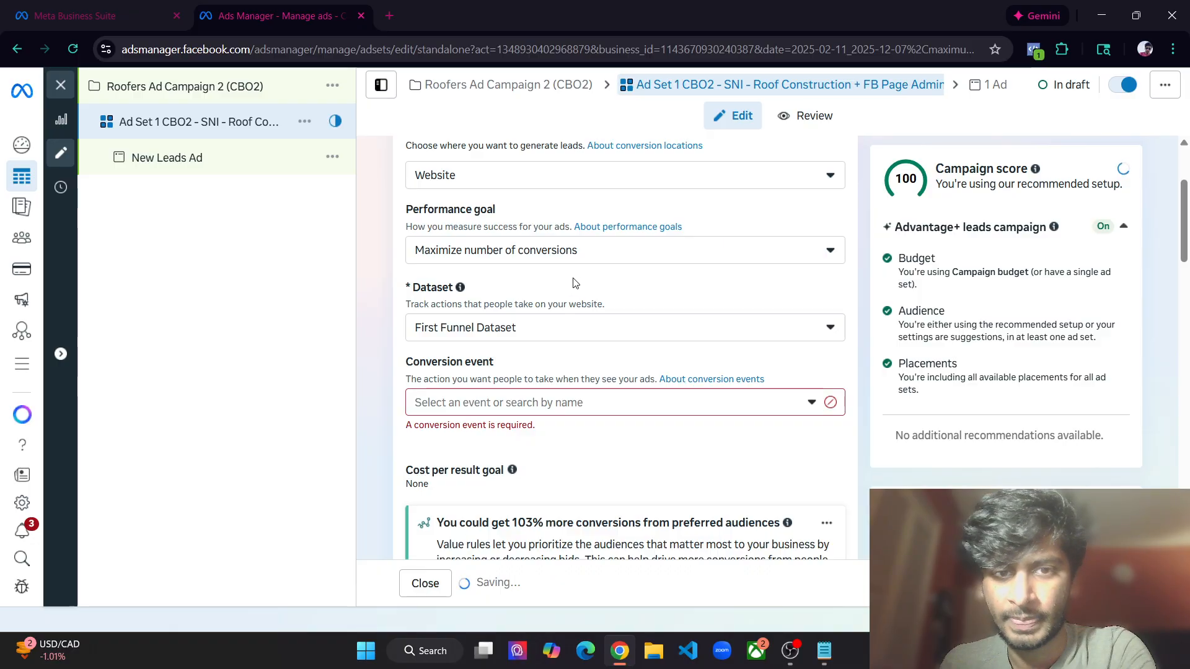
pyautogui.click(592, 403)
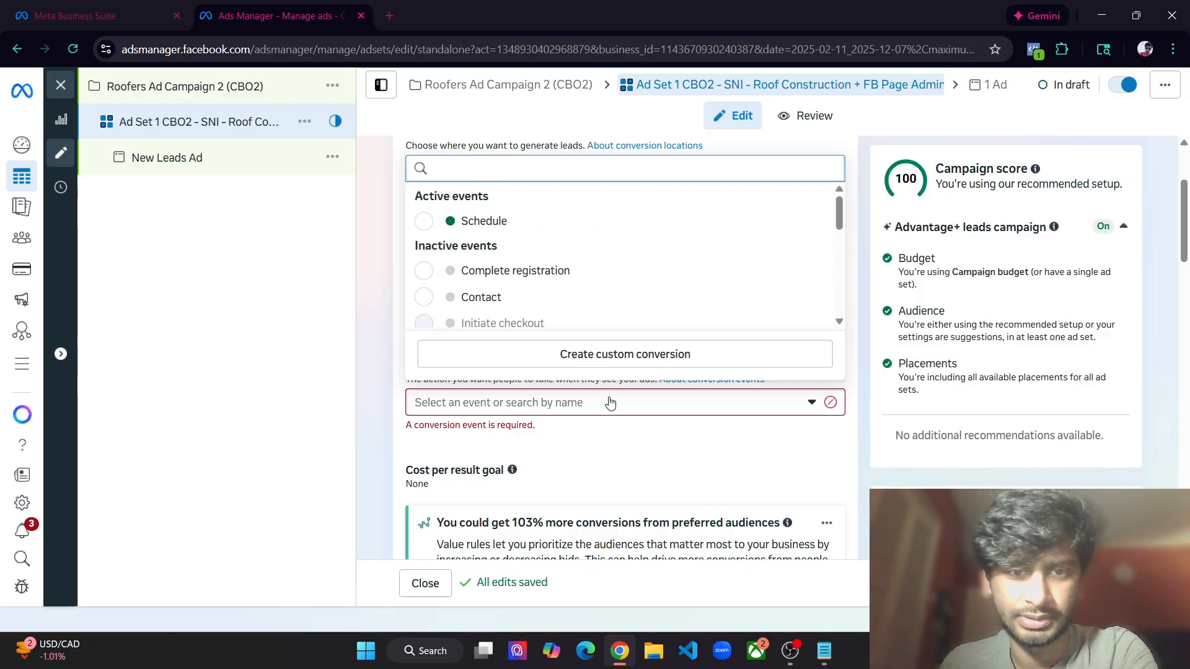
pyautogui.click(490, 221)
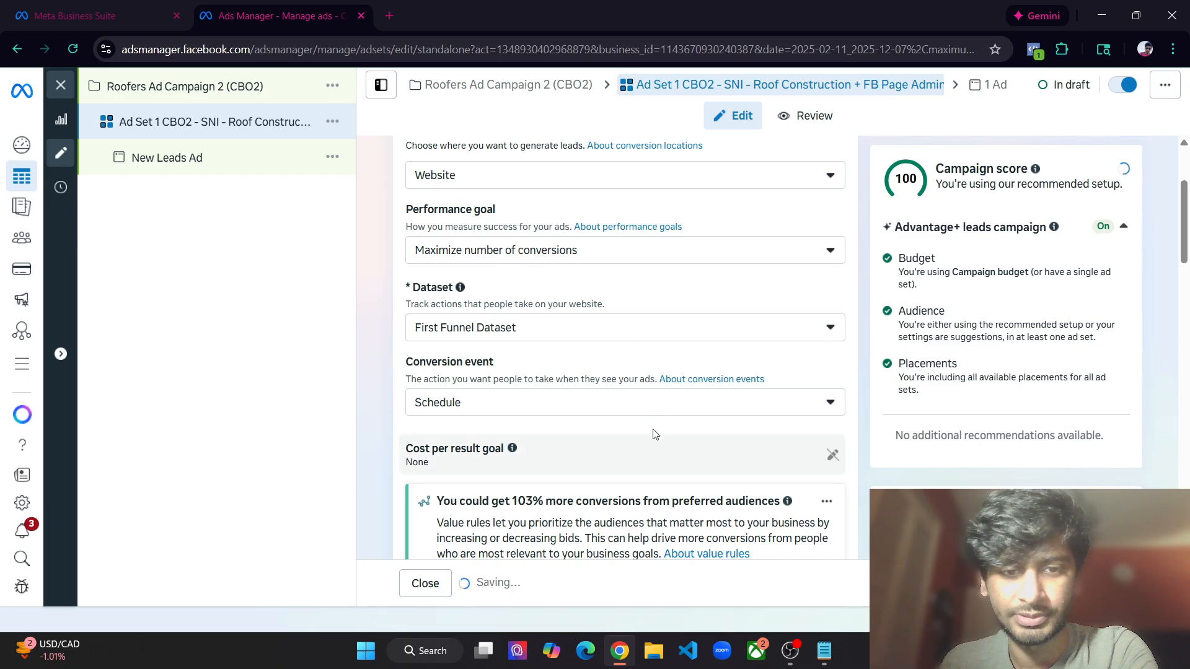
# Open the funnel site go.mswebholdings.com in a new browser tab and go to its thank-you-page
pyautogui.hotkey('ctrl', 't')
pyautogui.write('g')
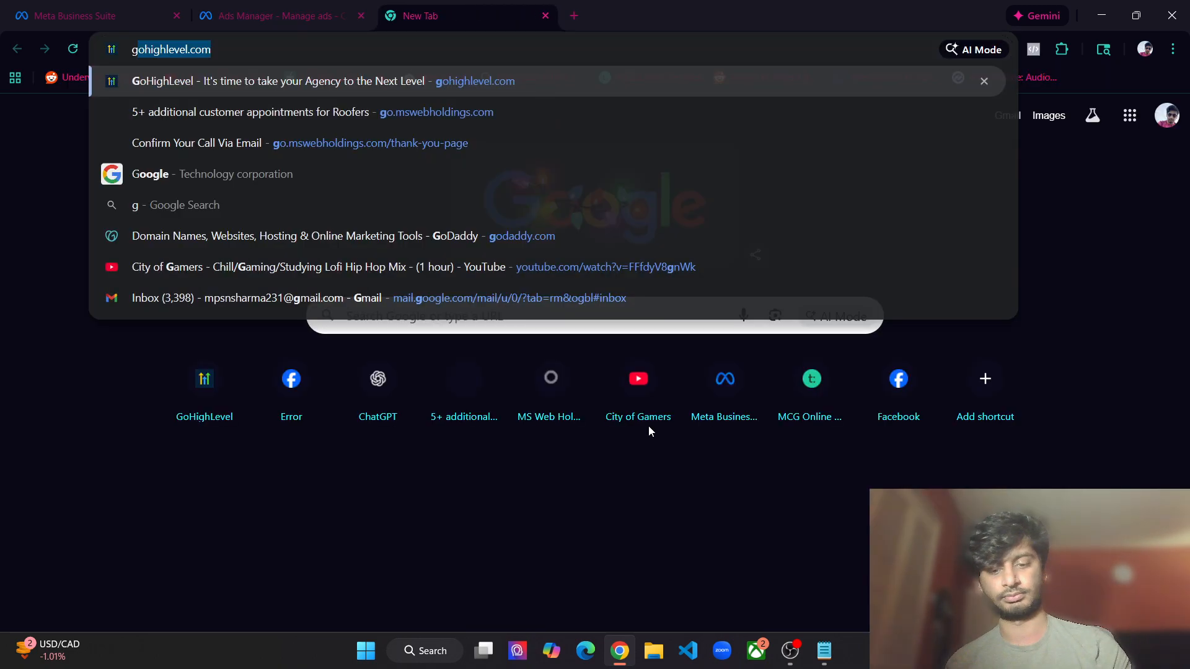
pyautogui.write('o.ms')
pyautogui.press('Return')
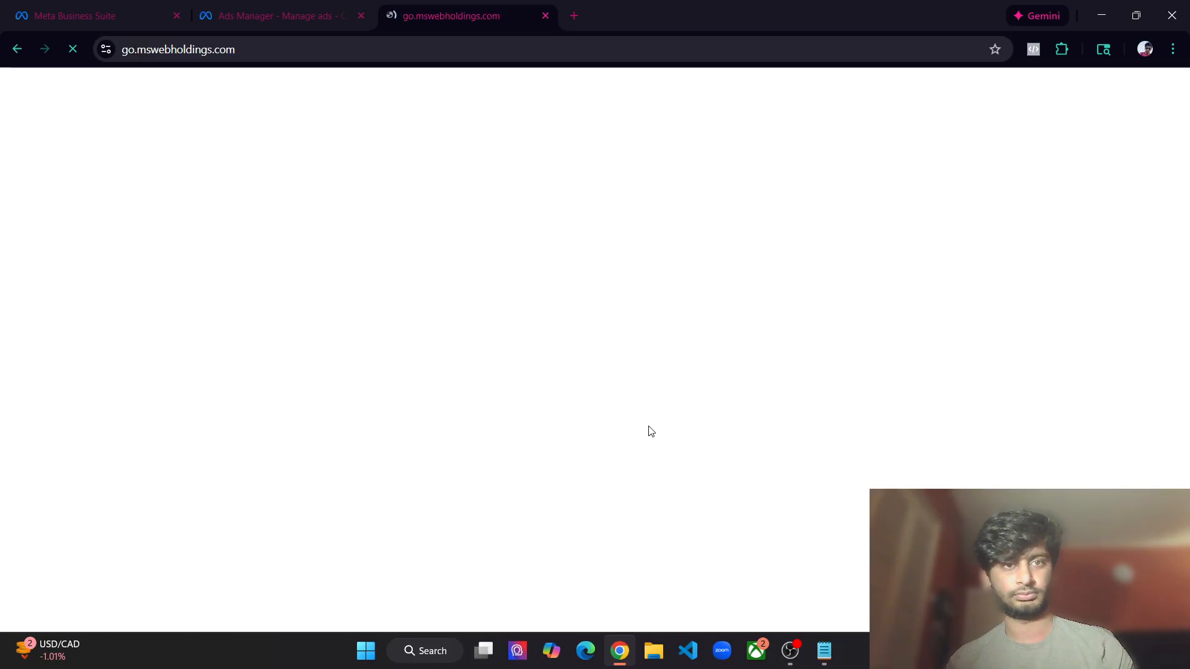
pyautogui.click(547, 57)
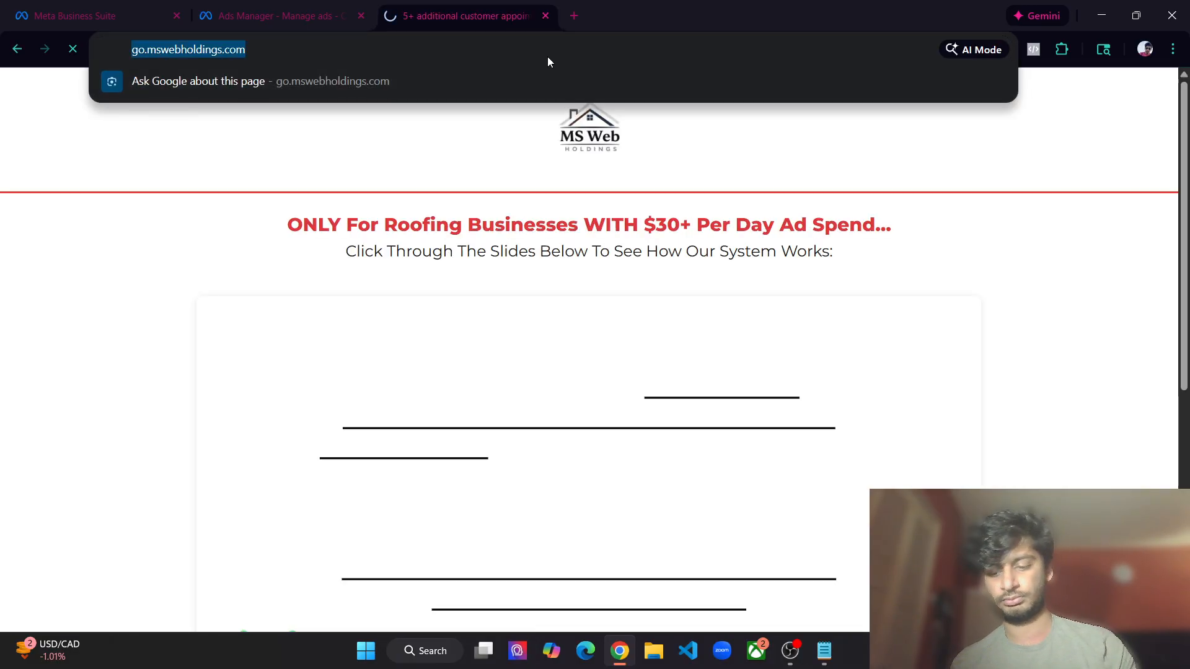
pyautogui.press('Right')
pyautogui.write('/t')
pyautogui.press('Return')
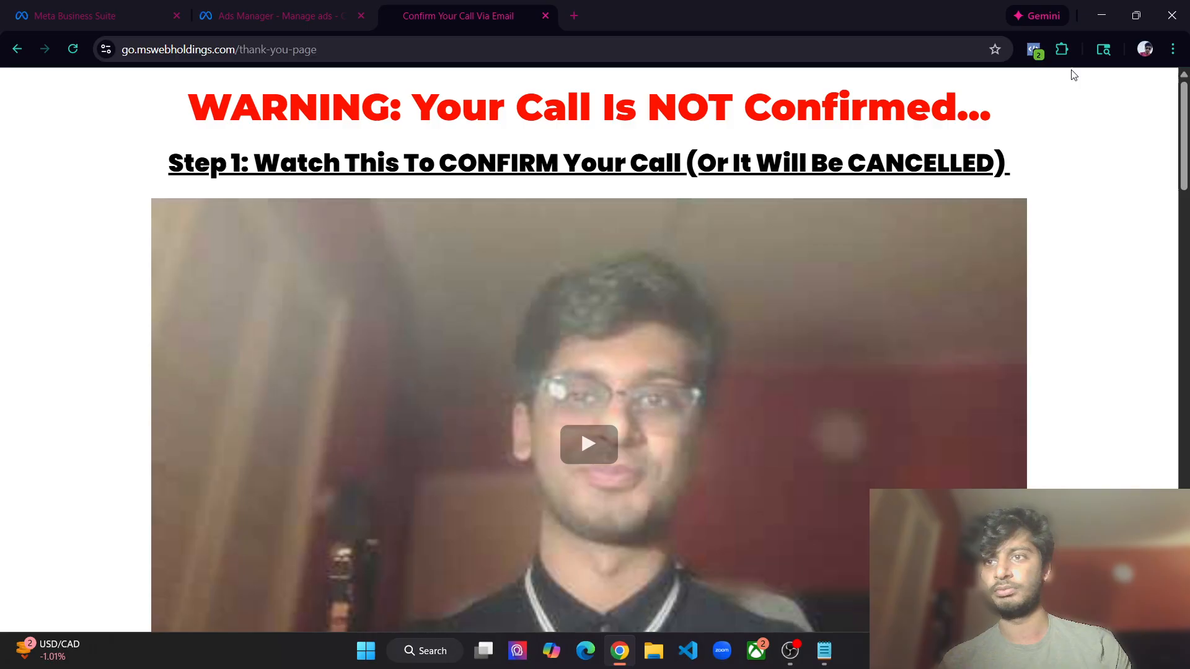
# Check the thank-you page's Schedule event with Meta Pixel Helper, then close the page and return to the ad set's conversion settings
pyautogui.click(1033, 51)
pyautogui.doubleClick(843, 218)
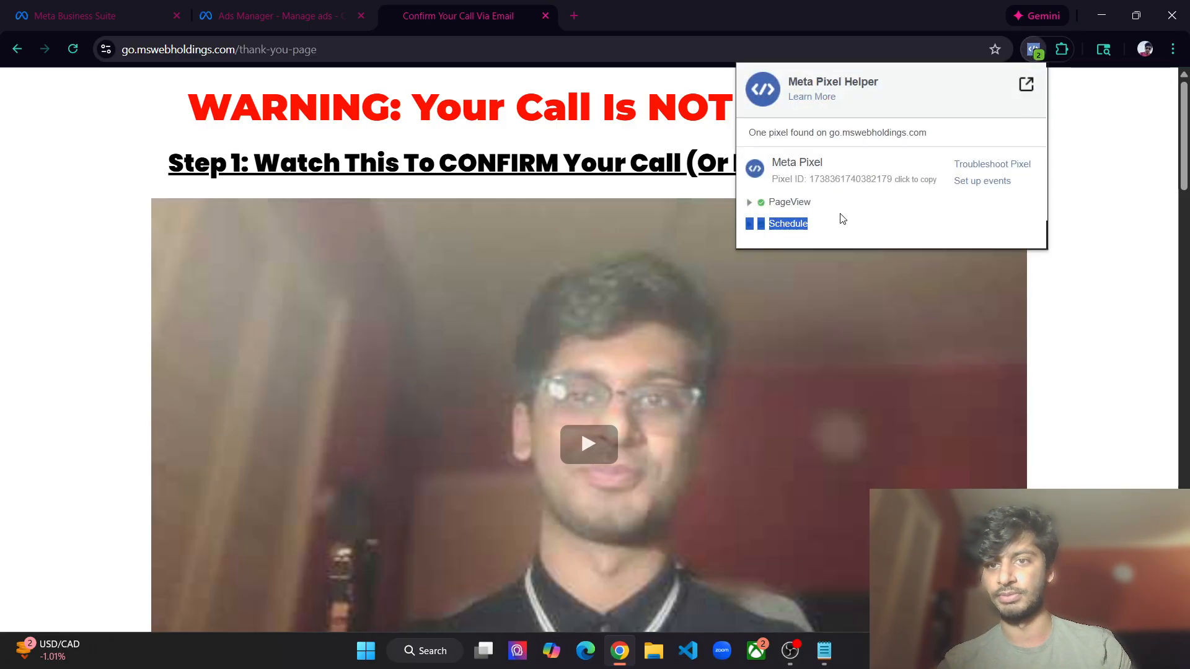
pyautogui.click(774, 225)
pyautogui.hotkey('ctrl', 'w')
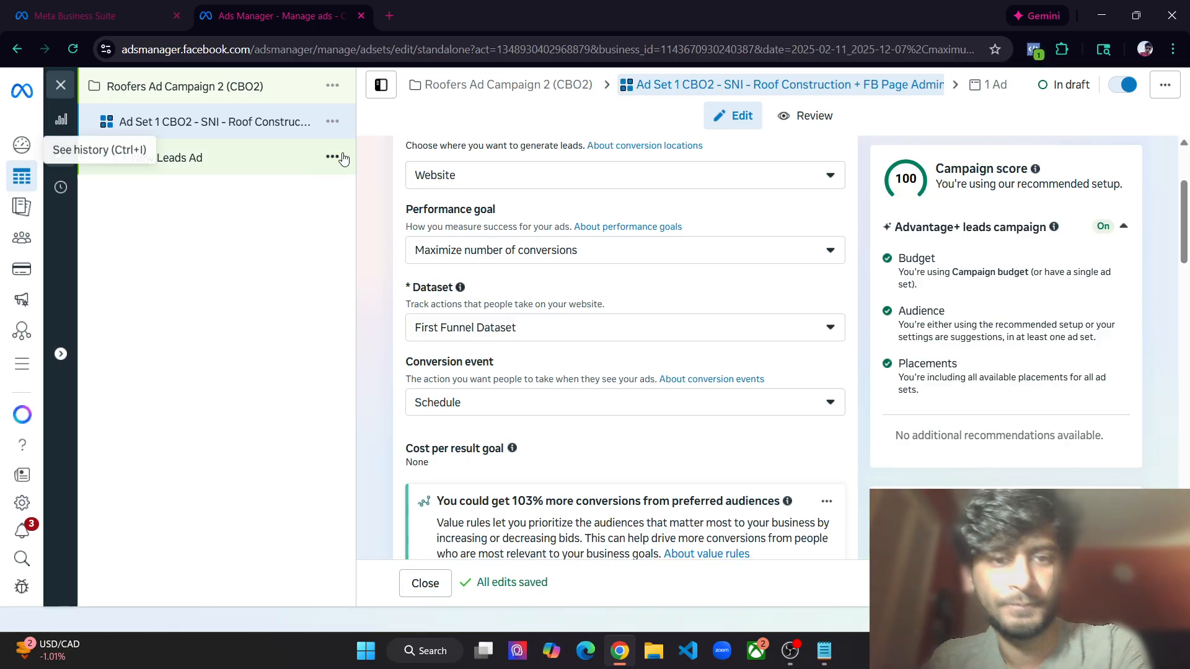
pyautogui.scroll(3, 388, 182)
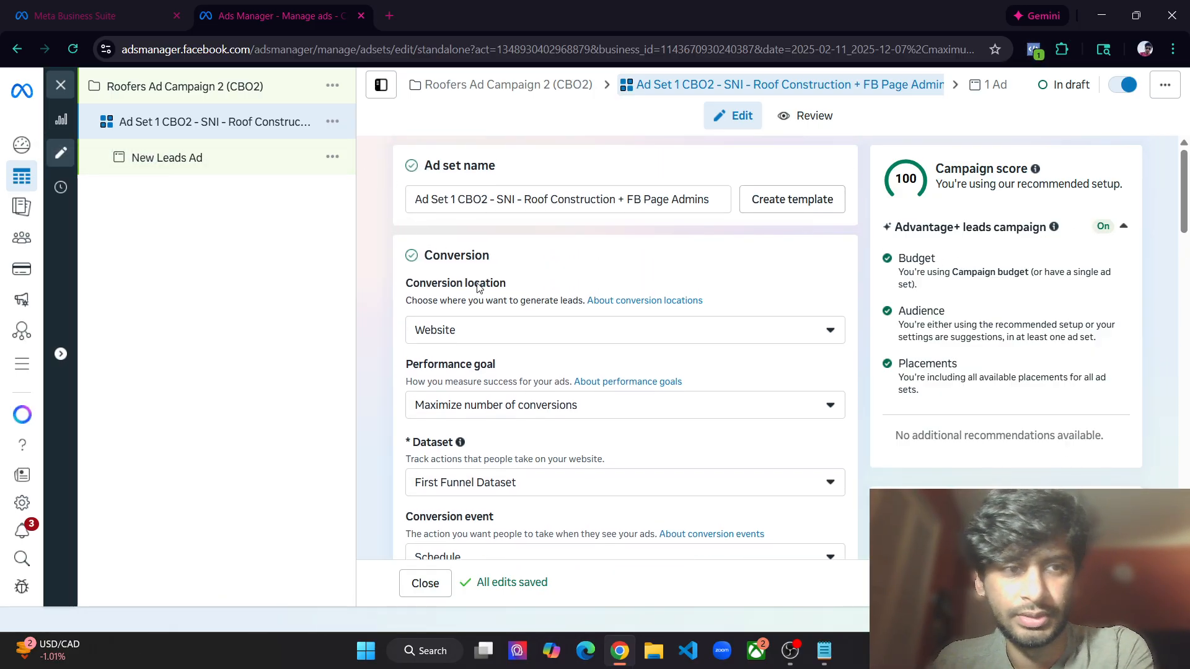
# Review the available dataset, conversion event and attribution model options in the ad set's Conversion section
pyautogui.scroll(-1, 452, 340)
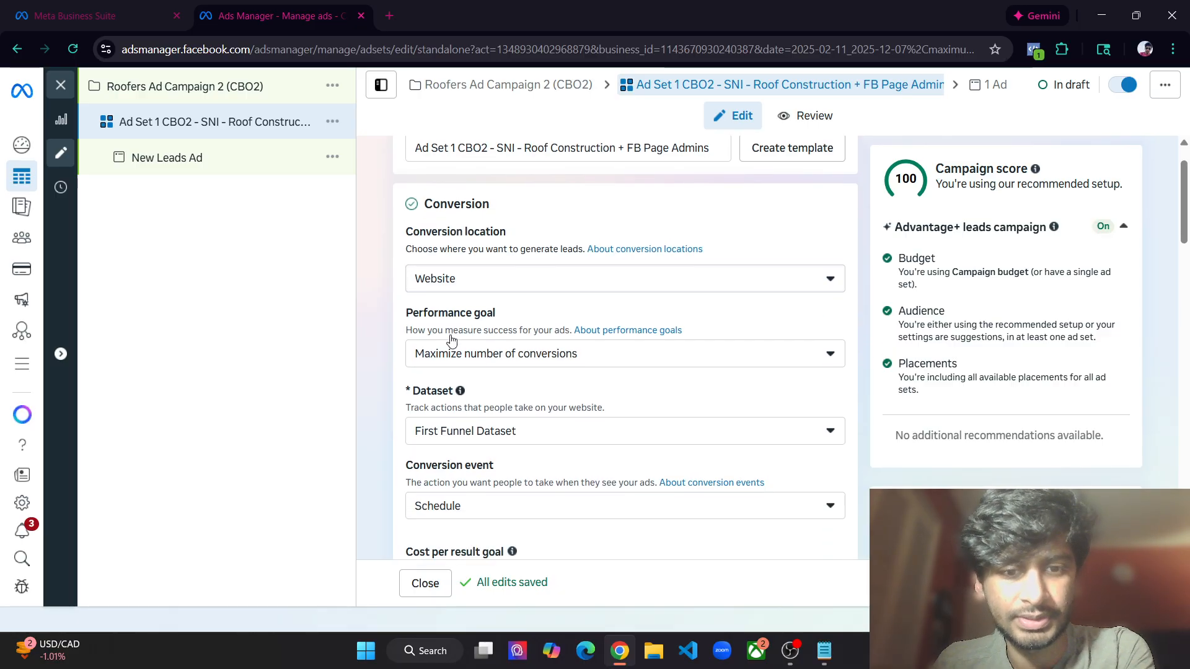
pyautogui.scroll(-1, 562, 340)
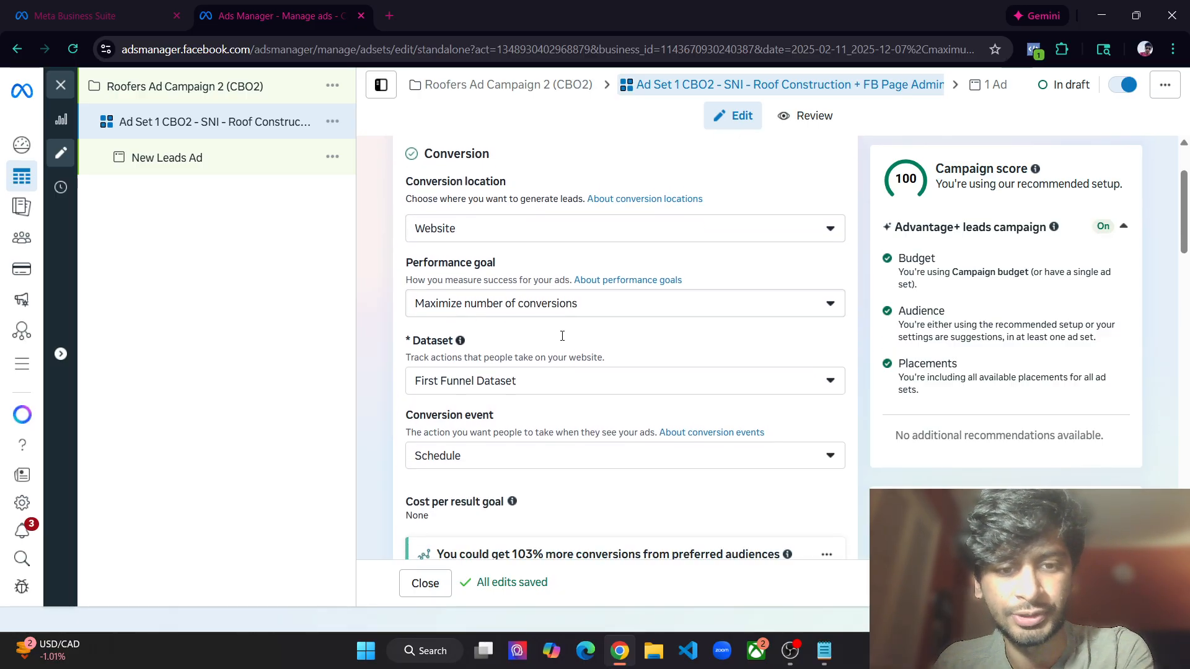
pyautogui.click(627, 332)
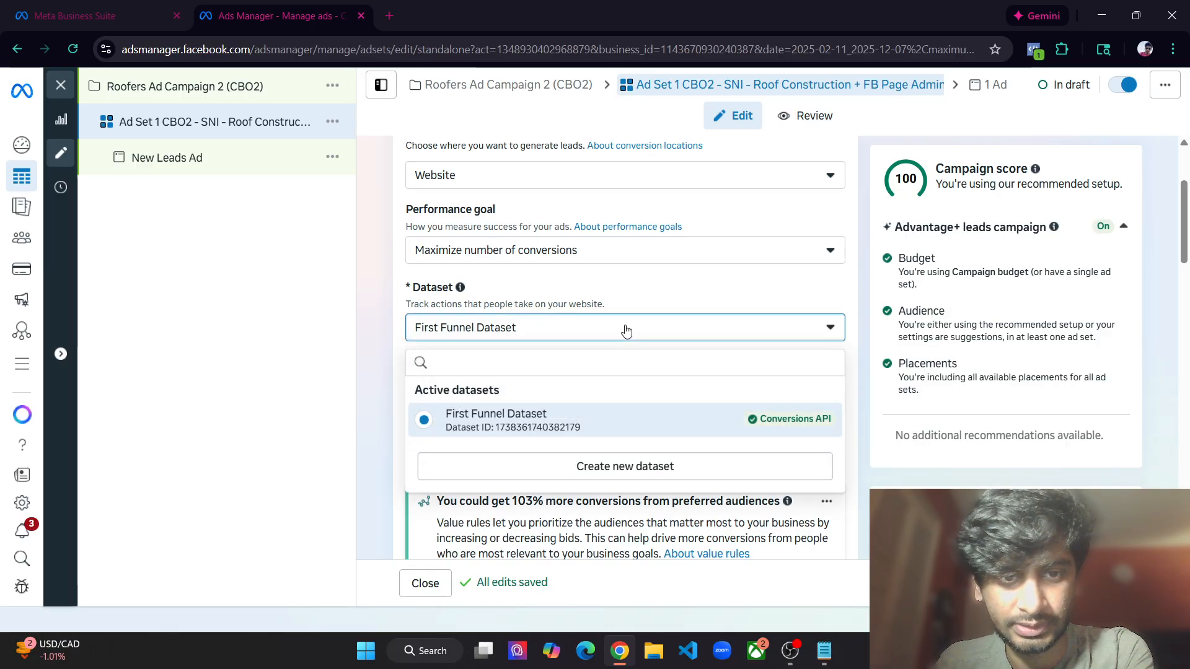
pyautogui.click(626, 330)
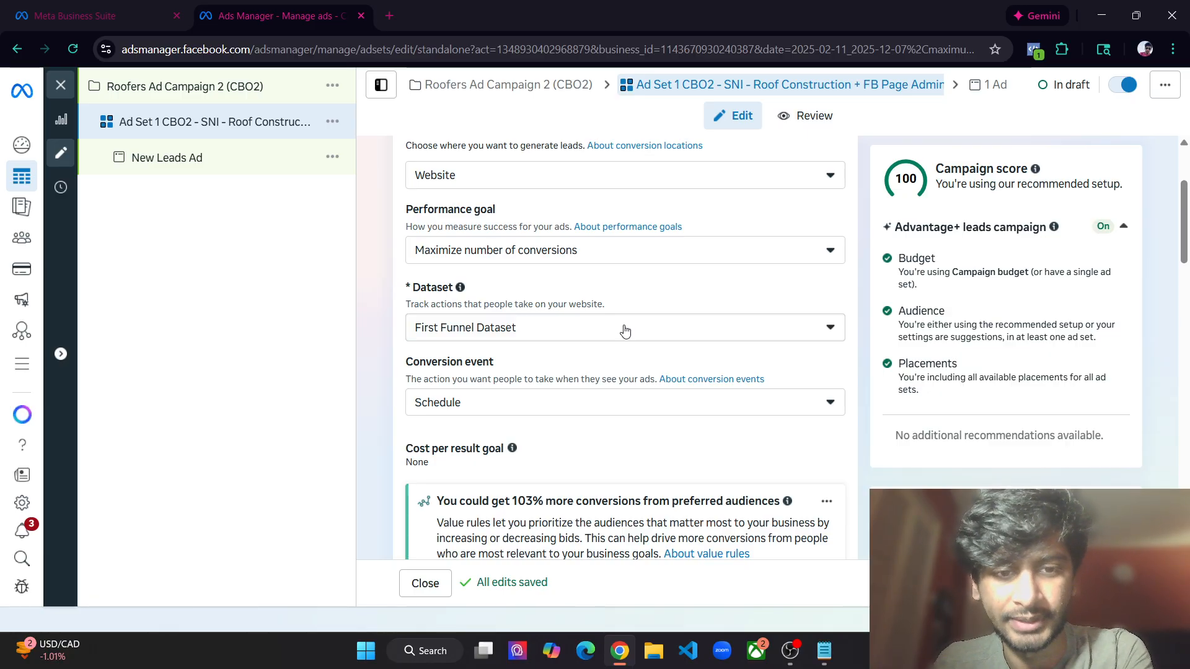
pyautogui.scroll(-1, 625, 330)
pyautogui.click(585, 338)
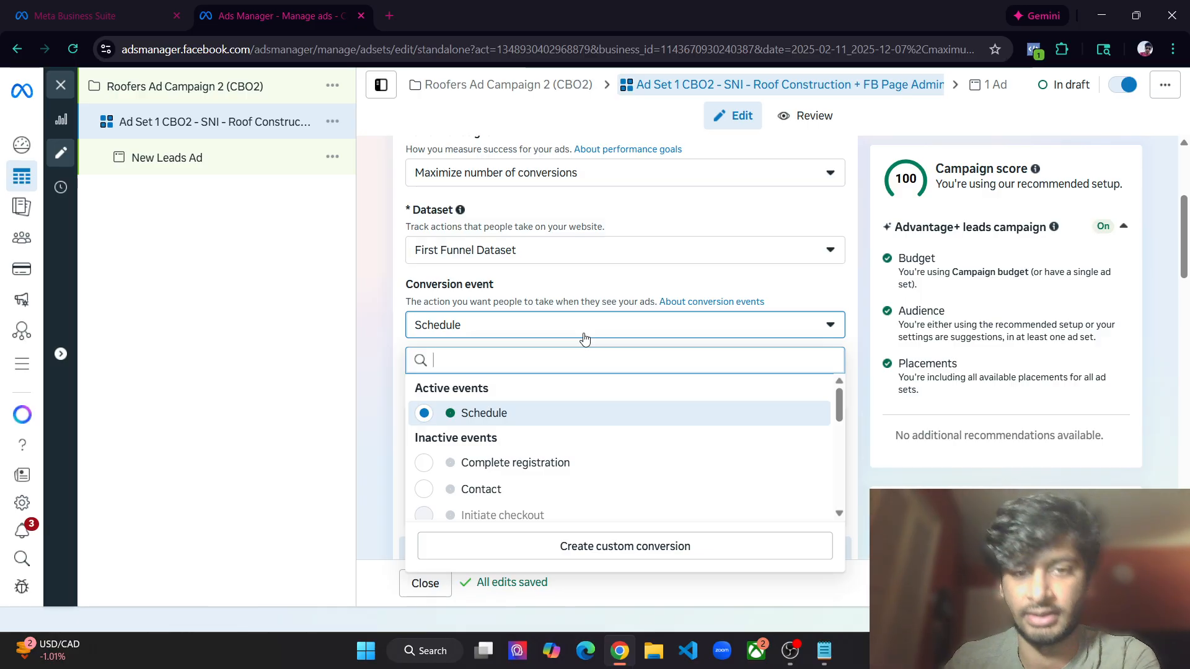
pyautogui.click(585, 338)
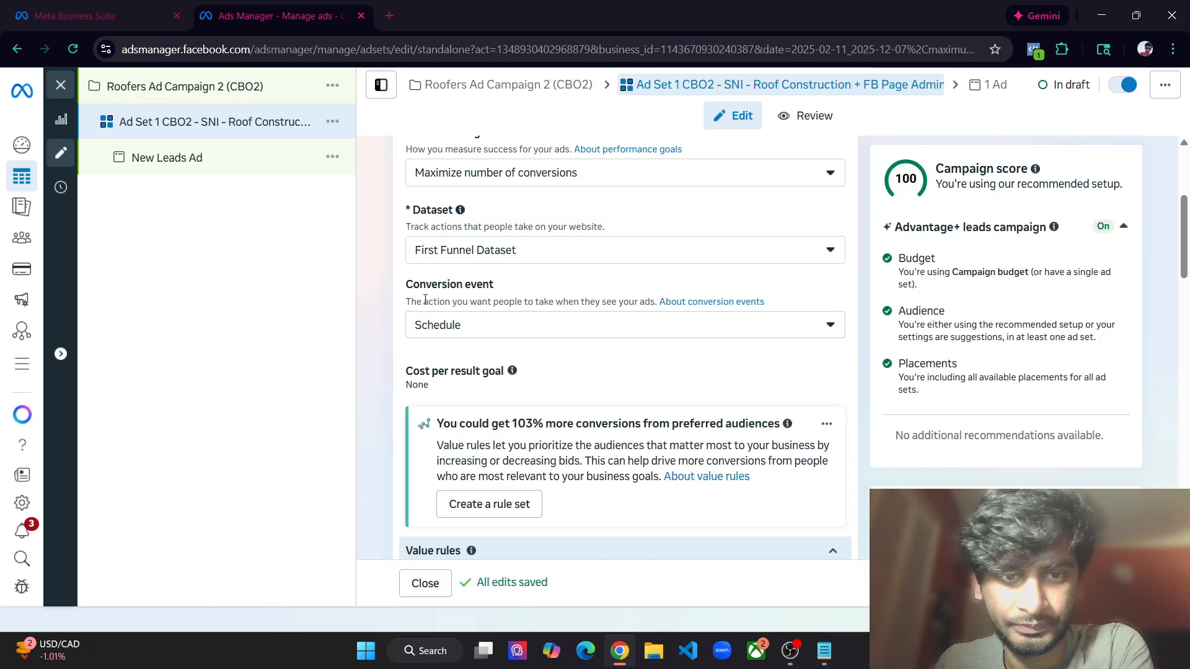
pyautogui.scroll(-5, 577, 338)
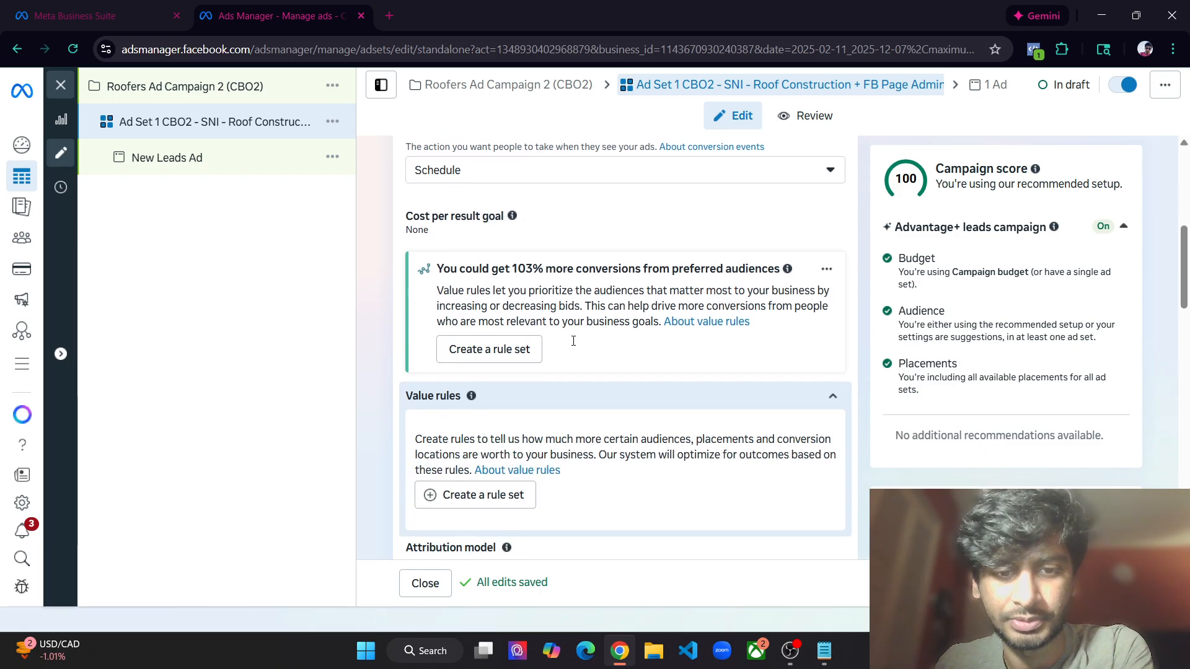
pyautogui.scroll(-1, 553, 345)
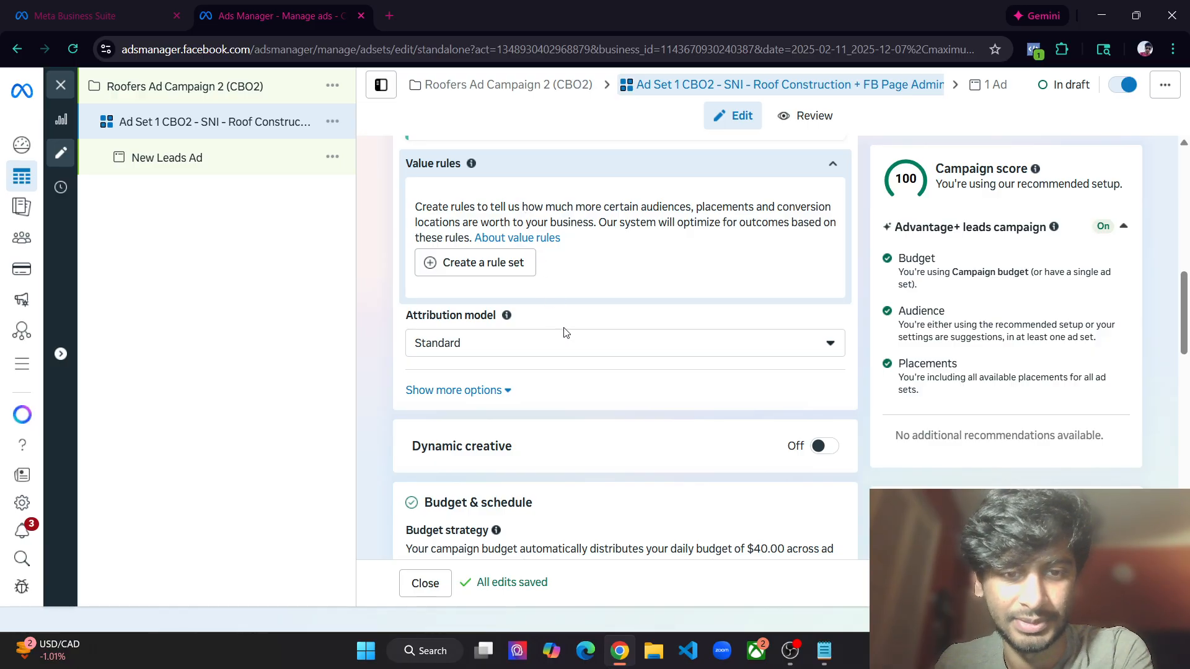
pyautogui.click(559, 347)
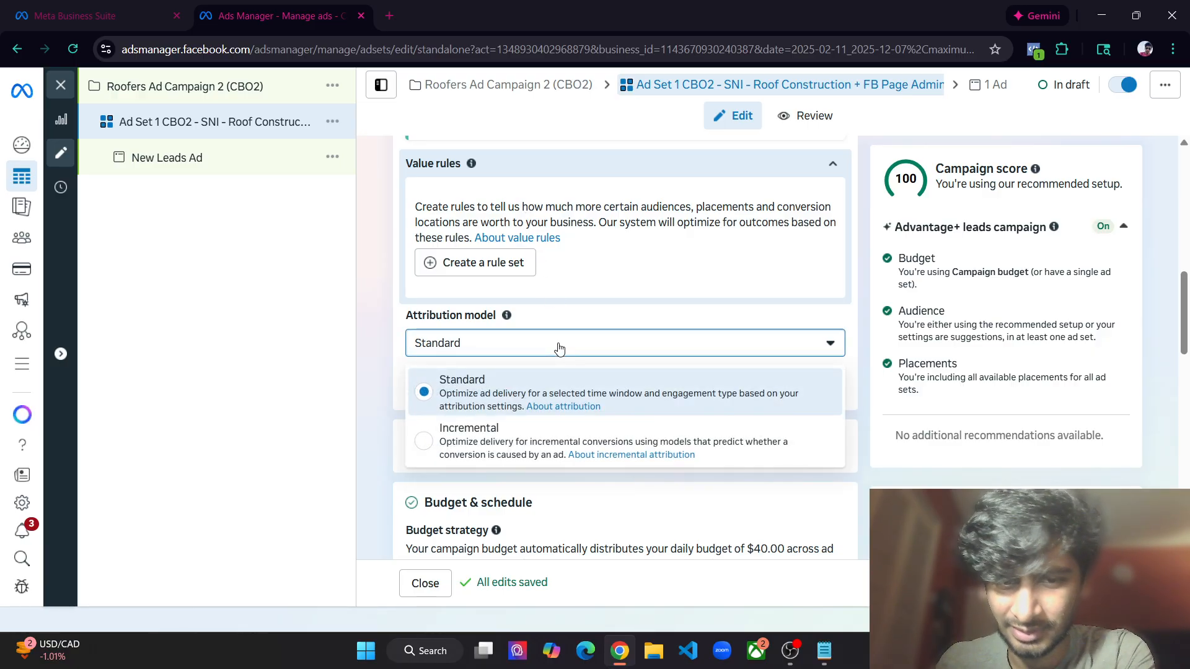
pyautogui.click(597, 343)
# Schedule the ad set to start on Dec 7, 2025 at 12:00 AM
pyautogui.scroll(-2, 608, 332)
pyautogui.scroll(-2, 609, 331)
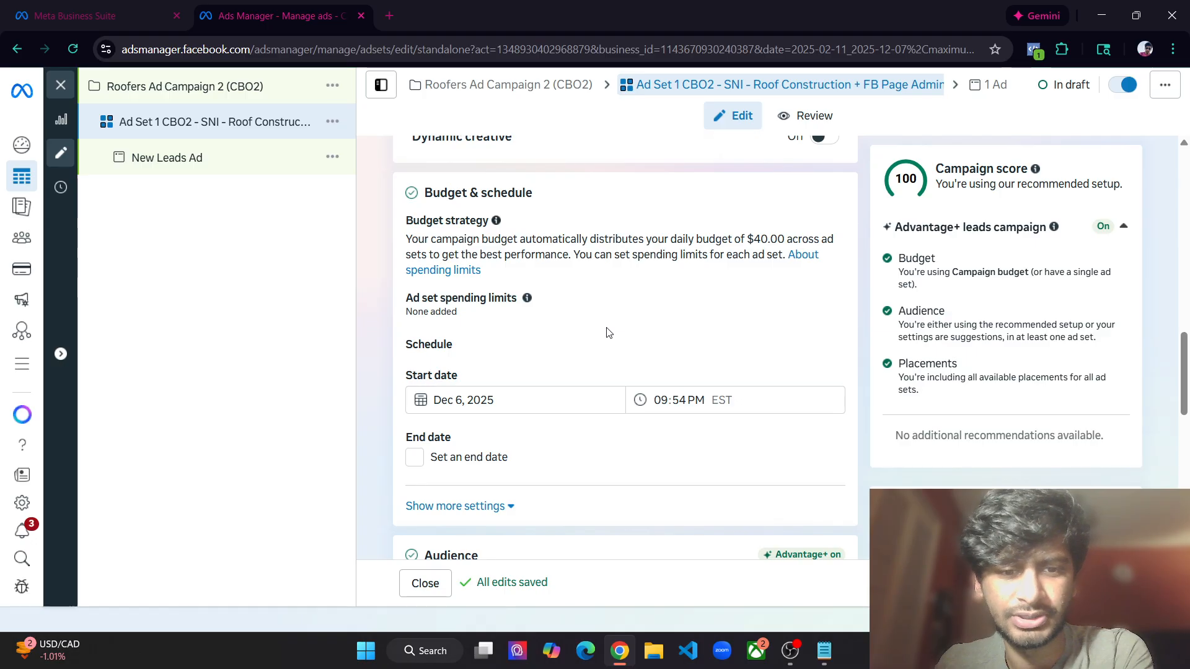
pyautogui.scroll(-3, 607, 329)
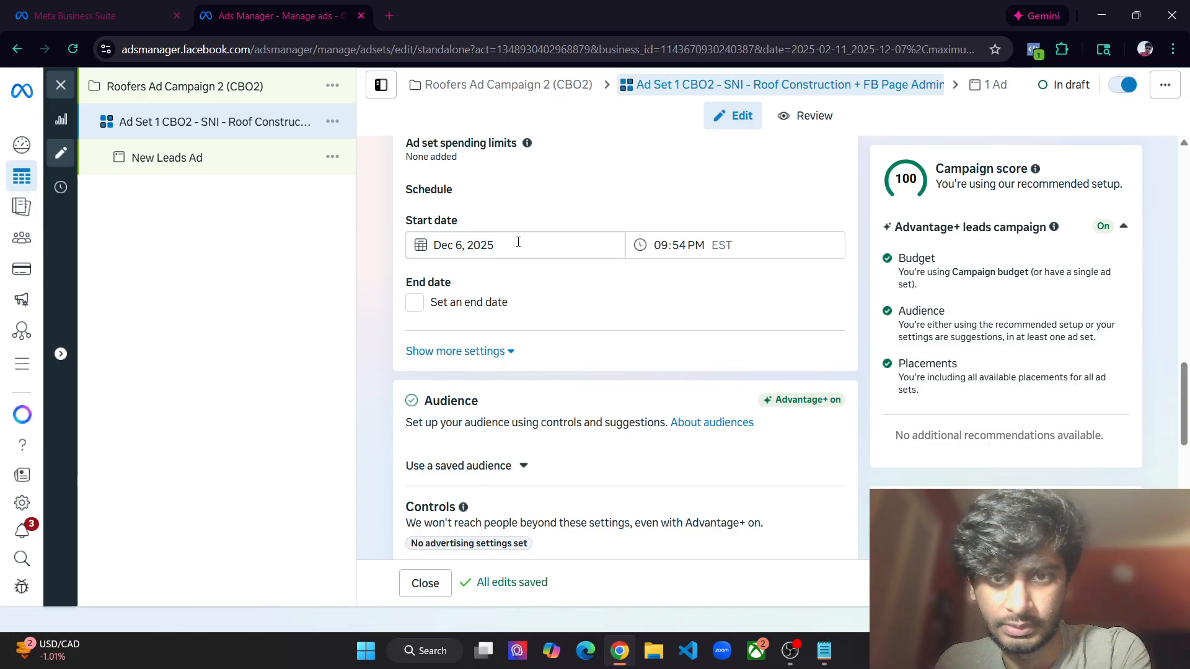
pyautogui.click(518, 242)
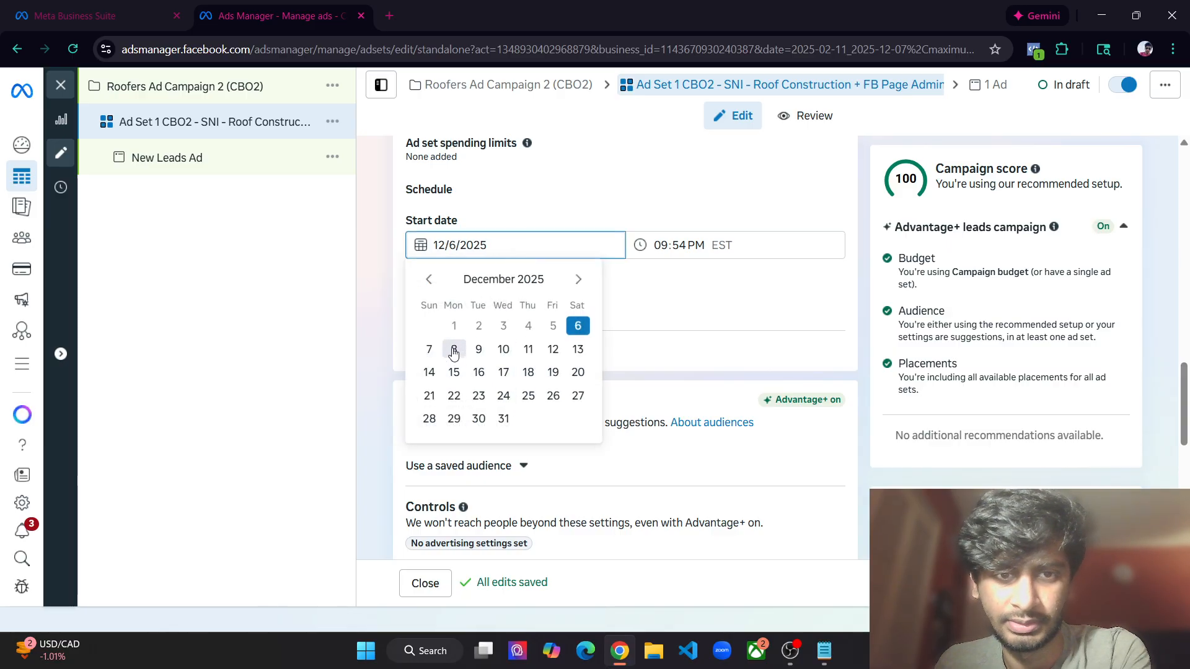
pyautogui.click(428, 349)
pyautogui.click(670, 247)
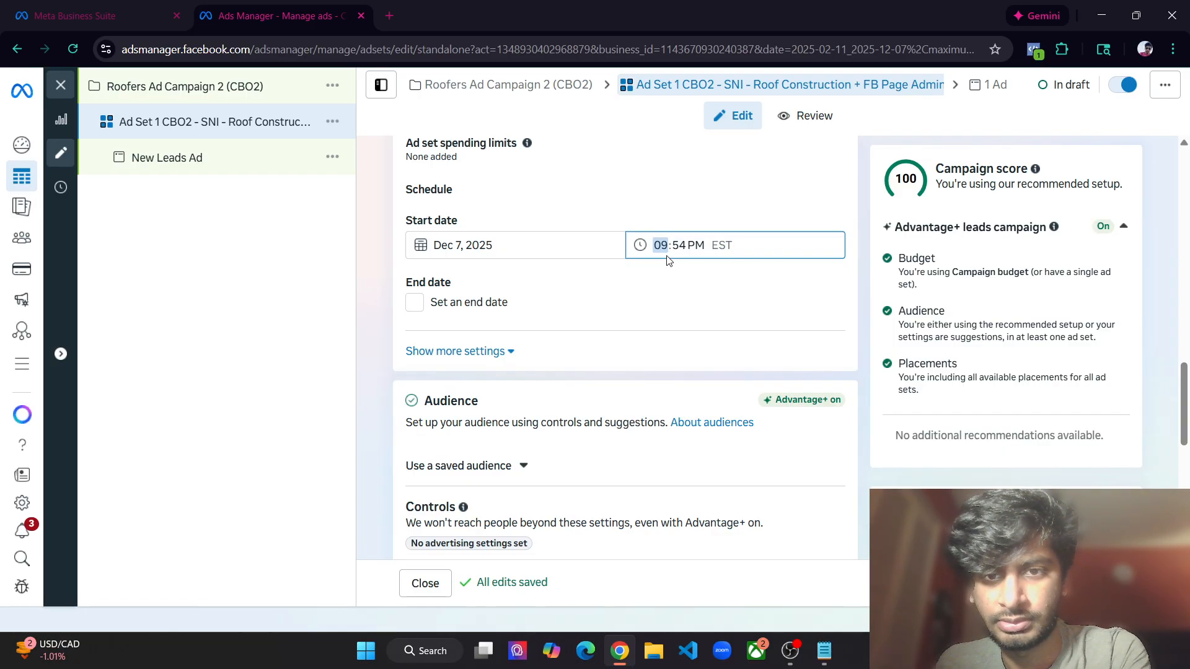
pyautogui.click(681, 246)
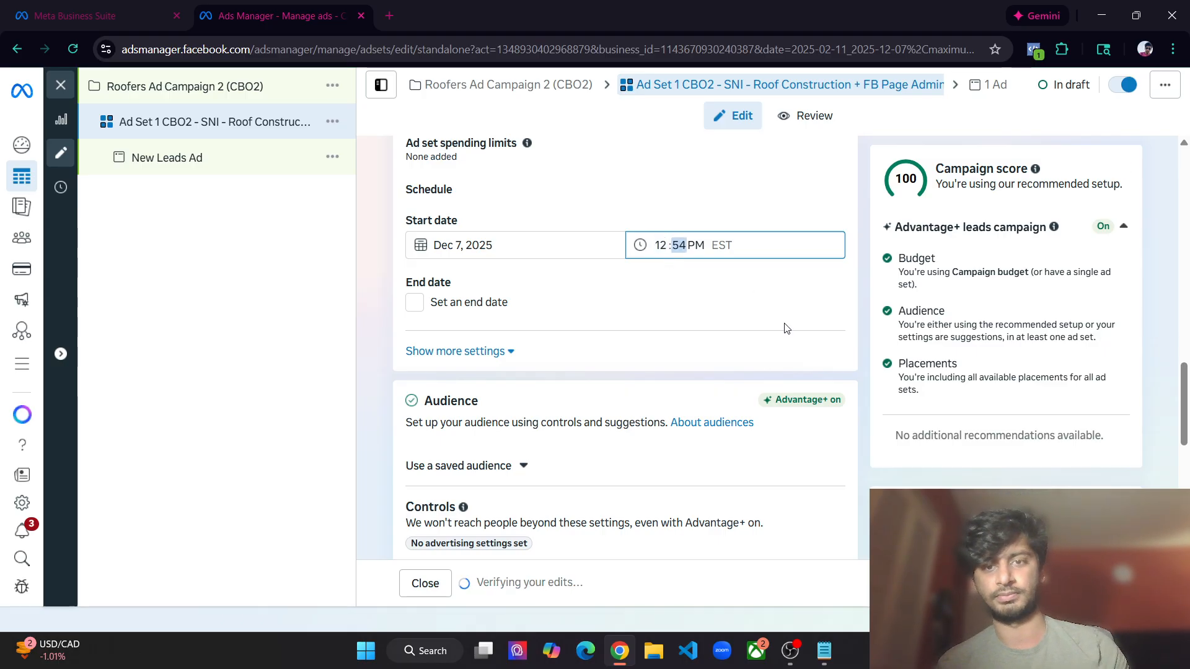
pyautogui.write('00')
pyautogui.click(698, 246)
pyautogui.press('a')
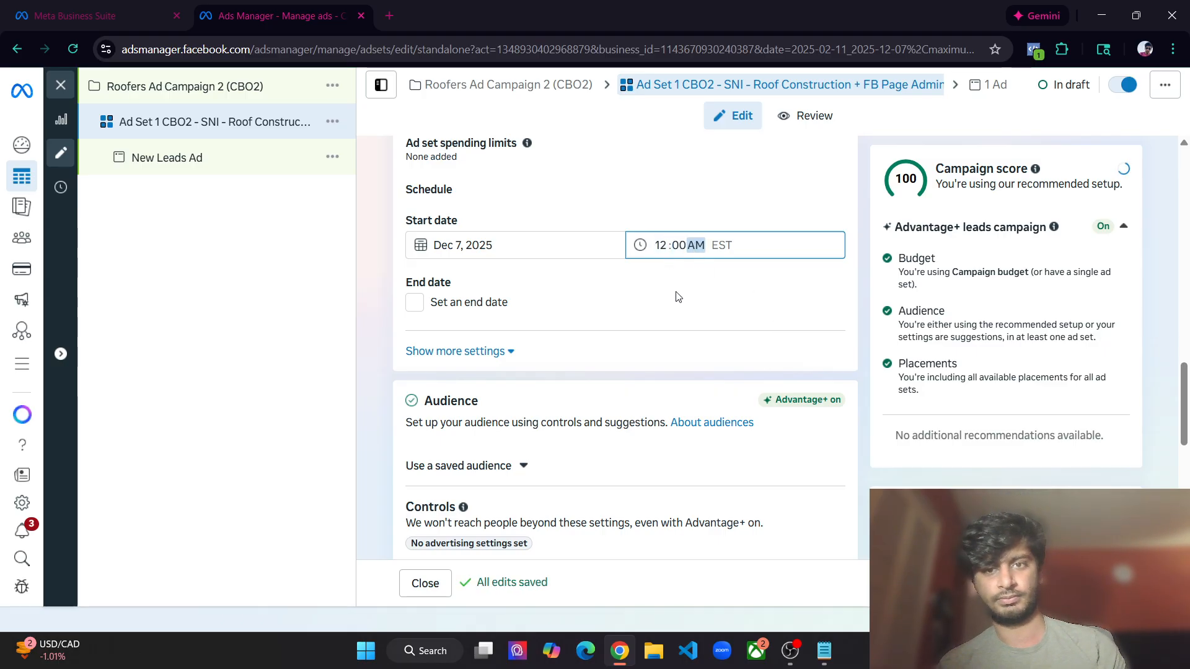
pyautogui.click(371, 254)
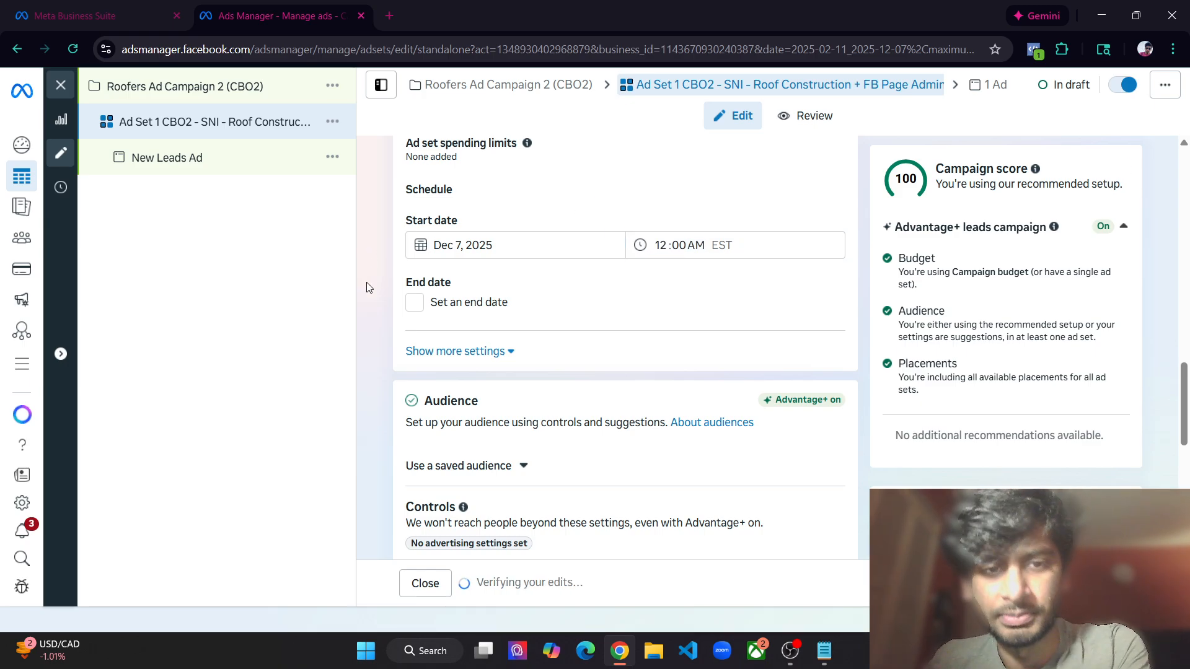
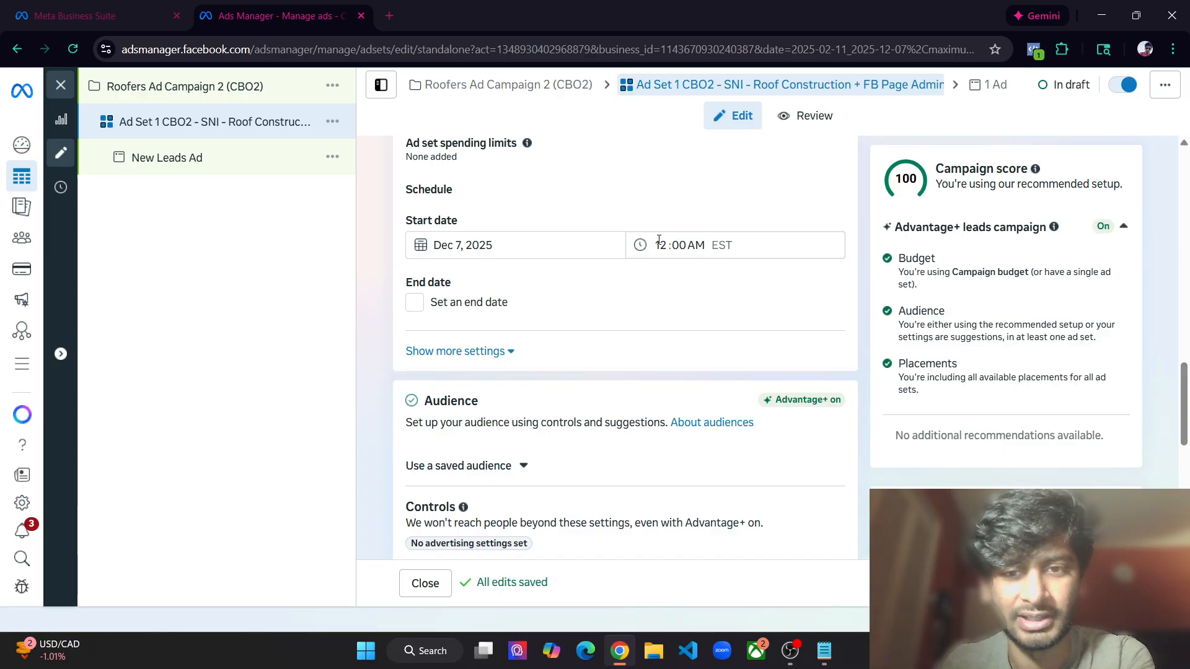
# Review the ad set's start time and the additional budget scheduling settings under Budget & schedule
pyautogui.click(655, 244)
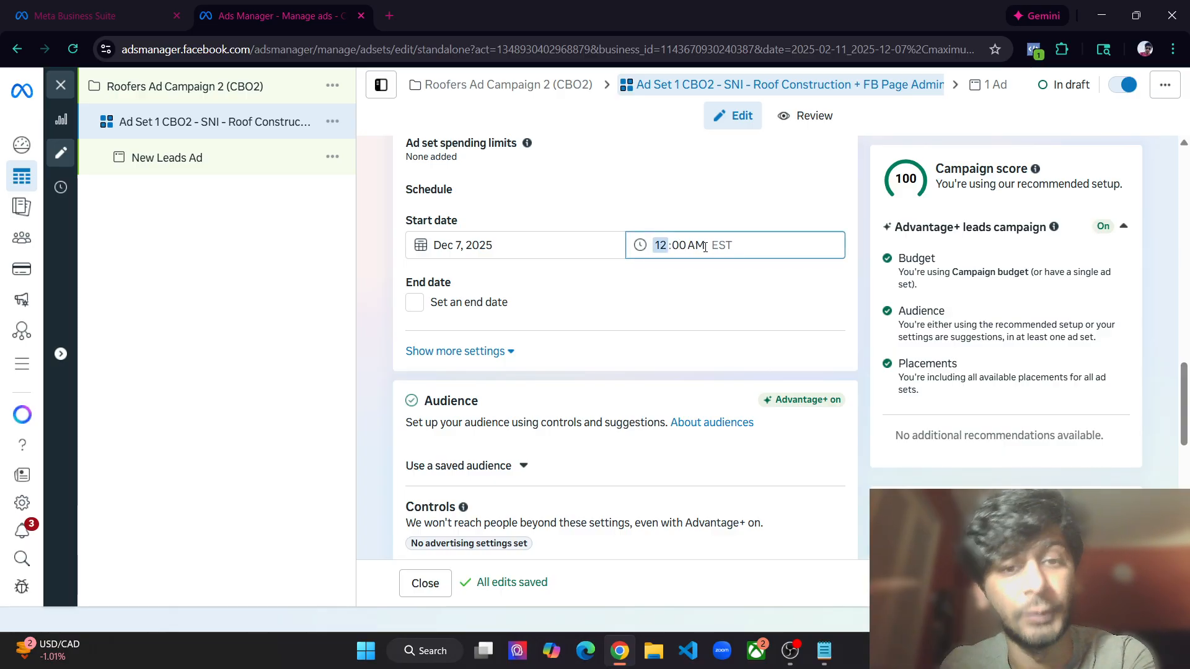
pyautogui.click(630, 287)
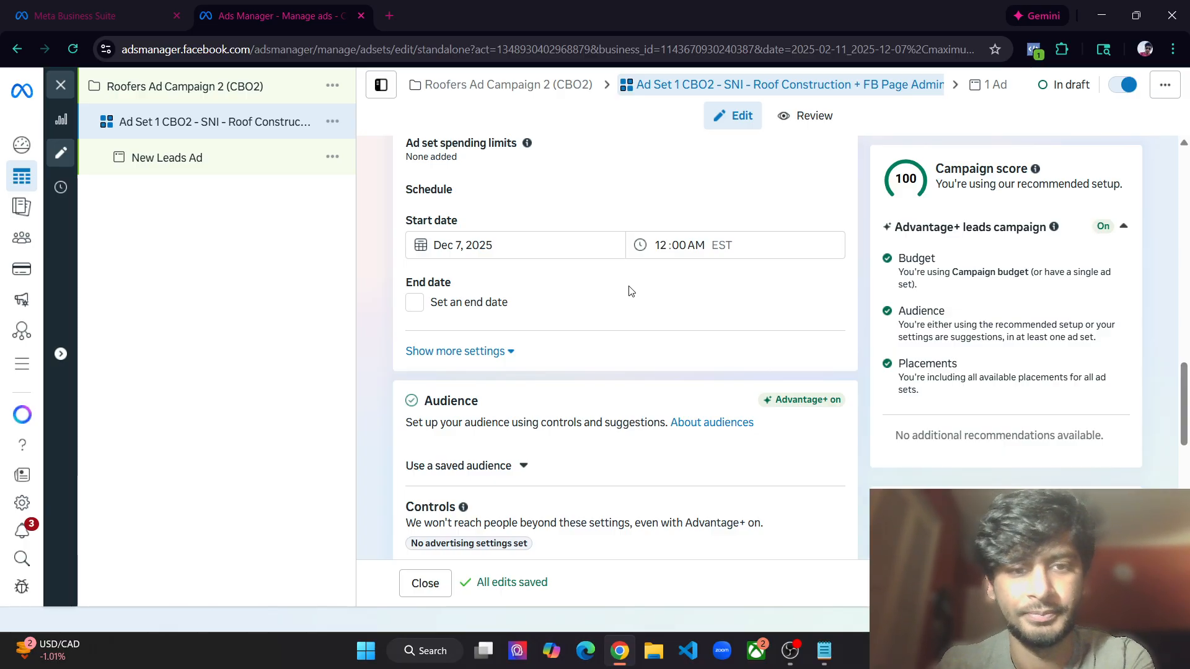
pyautogui.click(446, 358)
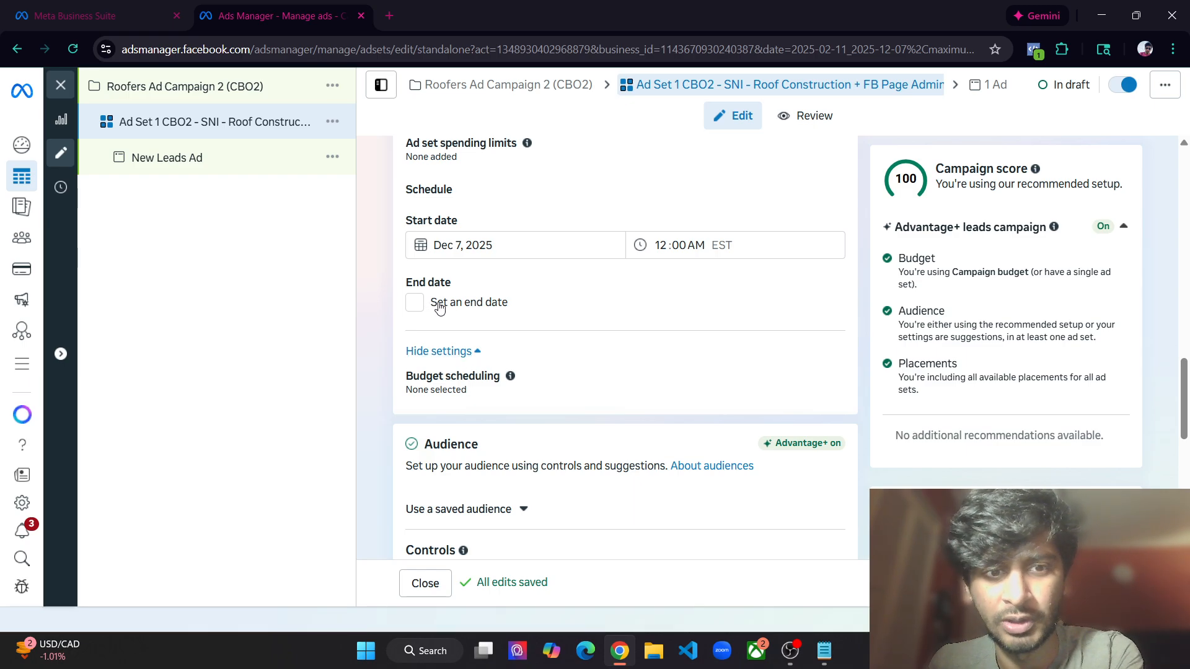
pyautogui.click(451, 351)
pyautogui.scroll(-2, 627, 326)
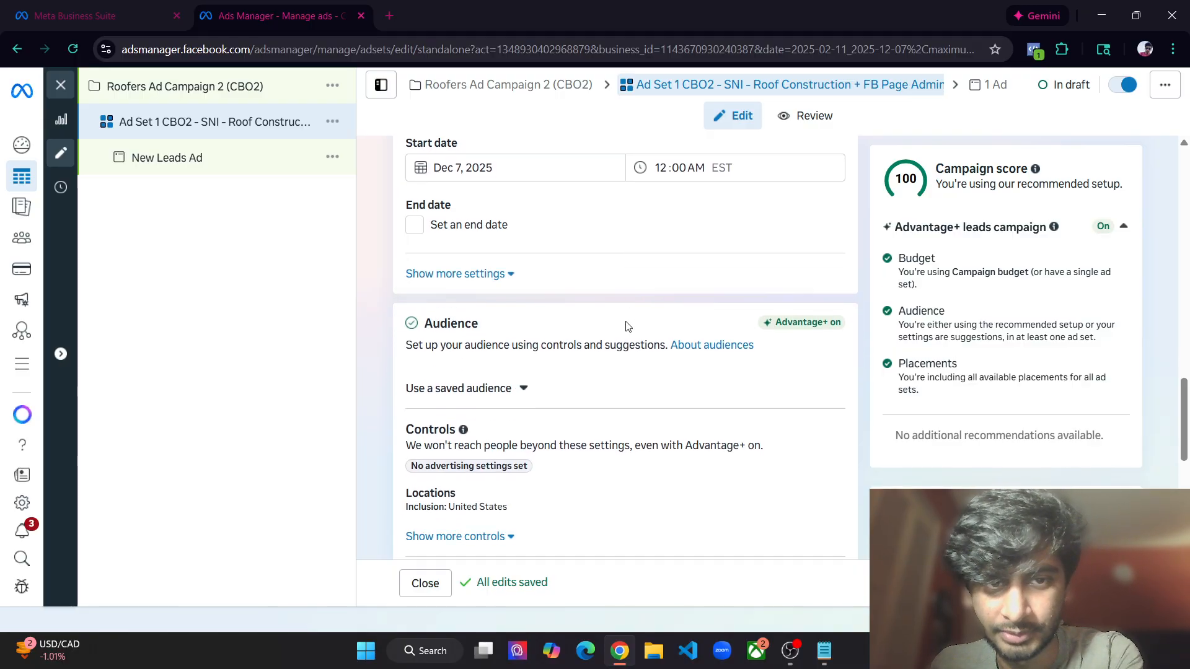
pyautogui.scroll(3, 626, 327)
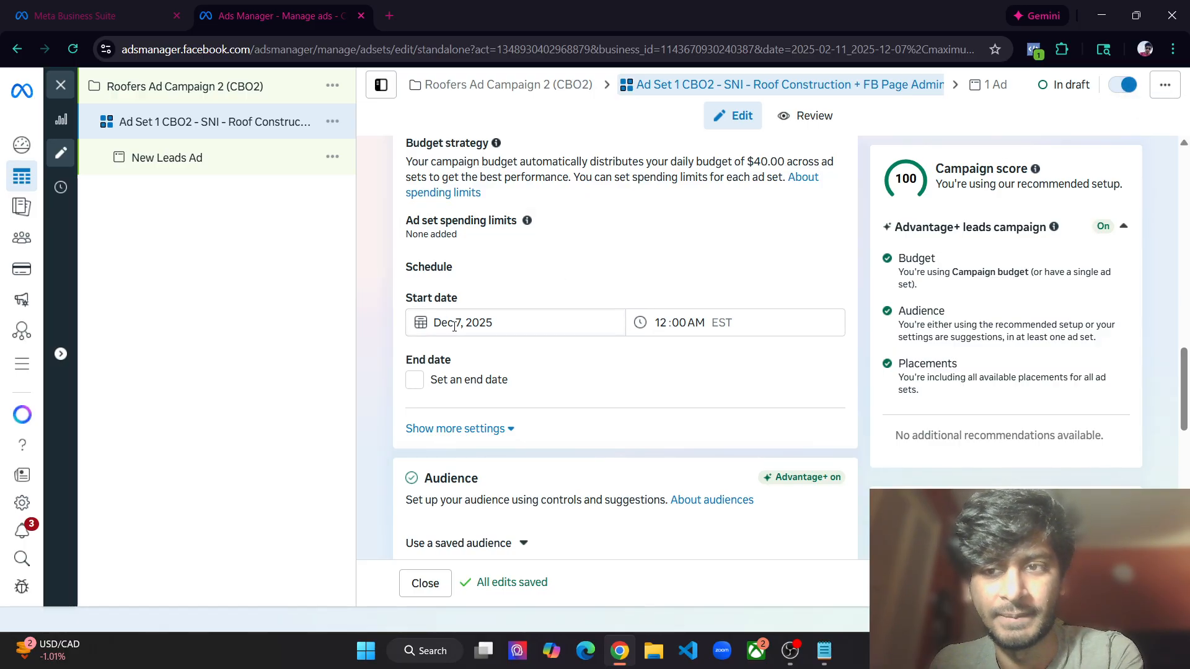
# Expand the additional audience controls and set the minimum age to 25
pyautogui.scroll(-5, 459, 328)
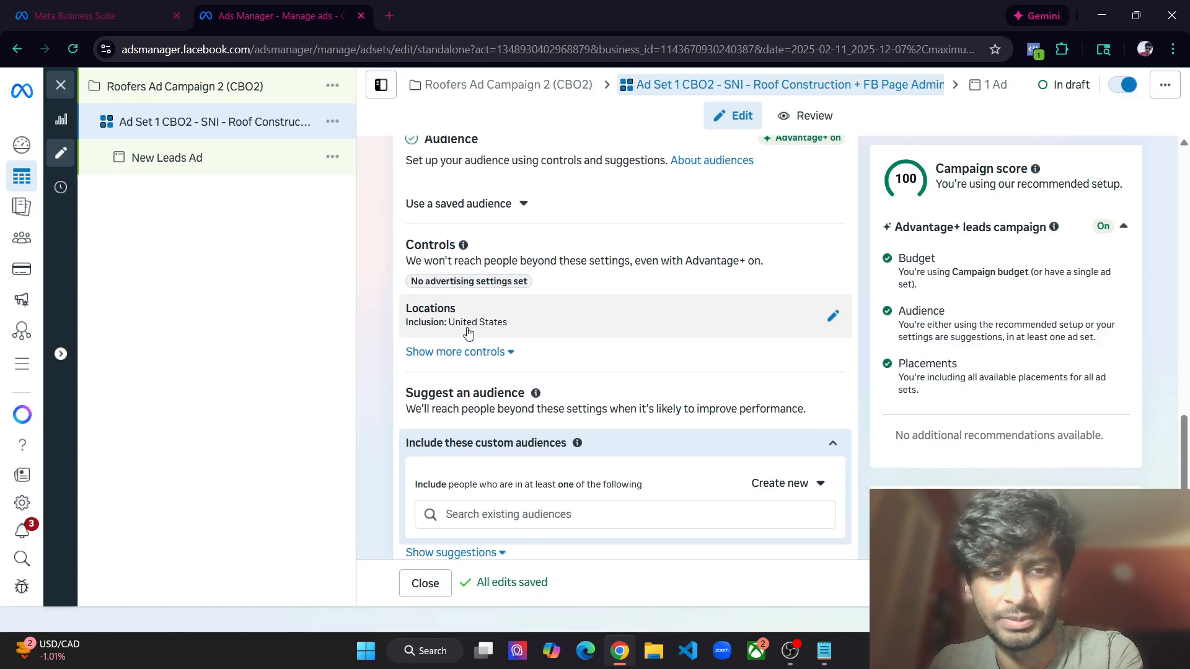
pyautogui.scroll(1, 468, 335)
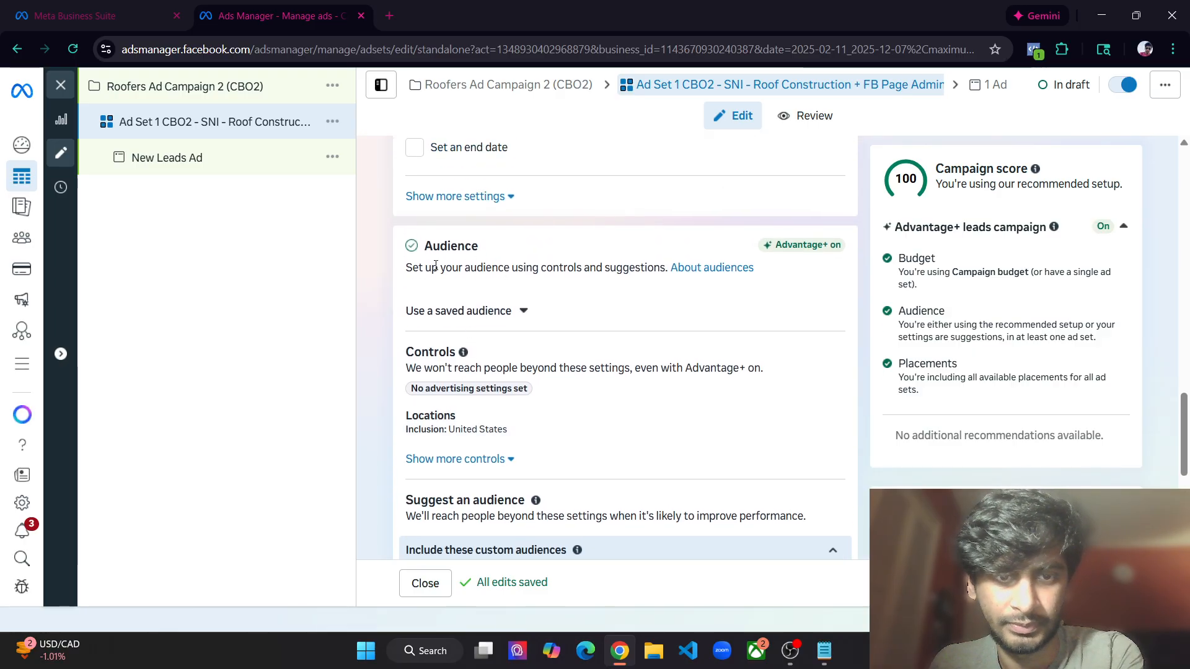
pyautogui.scroll(-1, 641, 290)
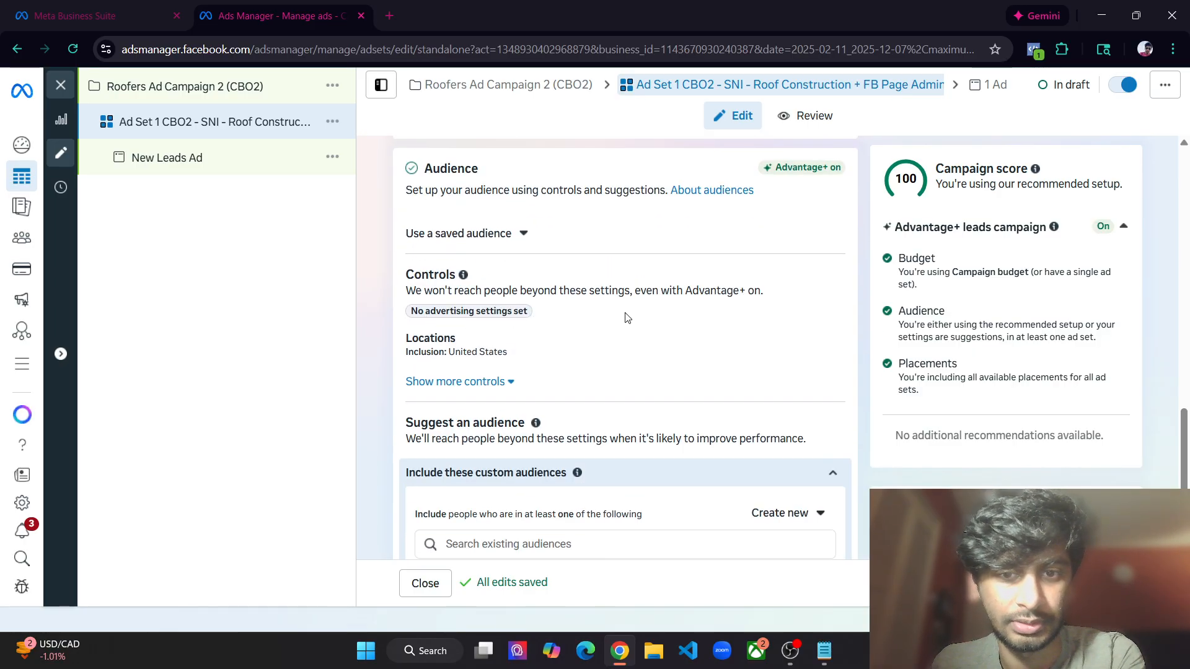
pyautogui.click(455, 381)
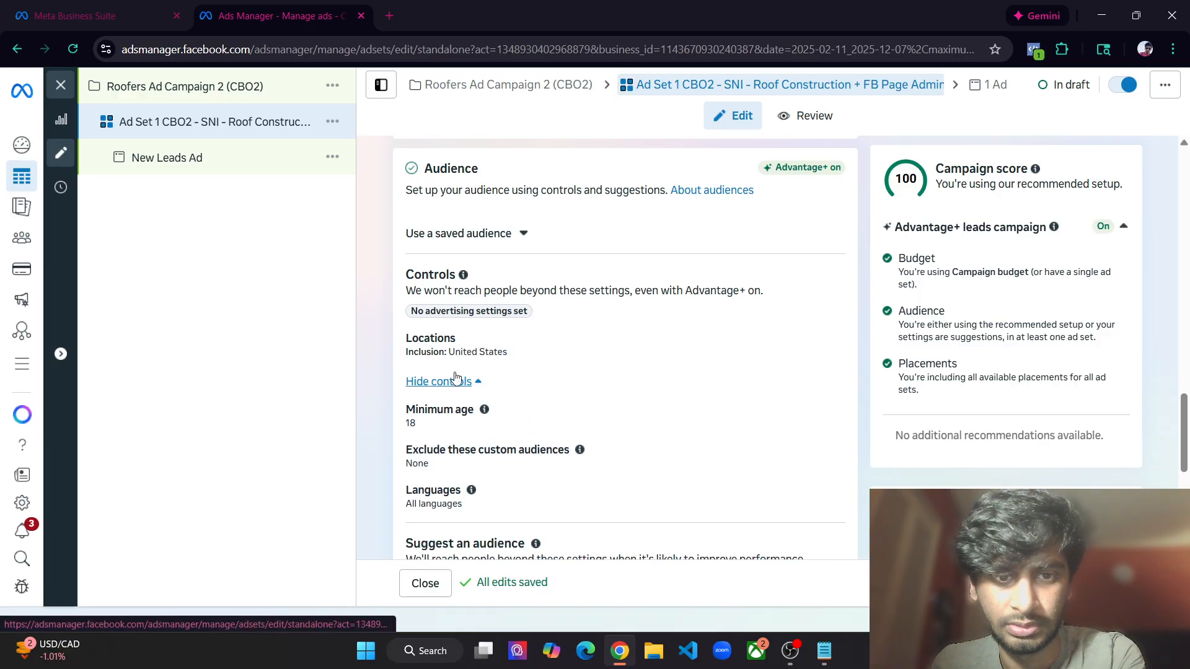
pyautogui.scroll(-1, 461, 384)
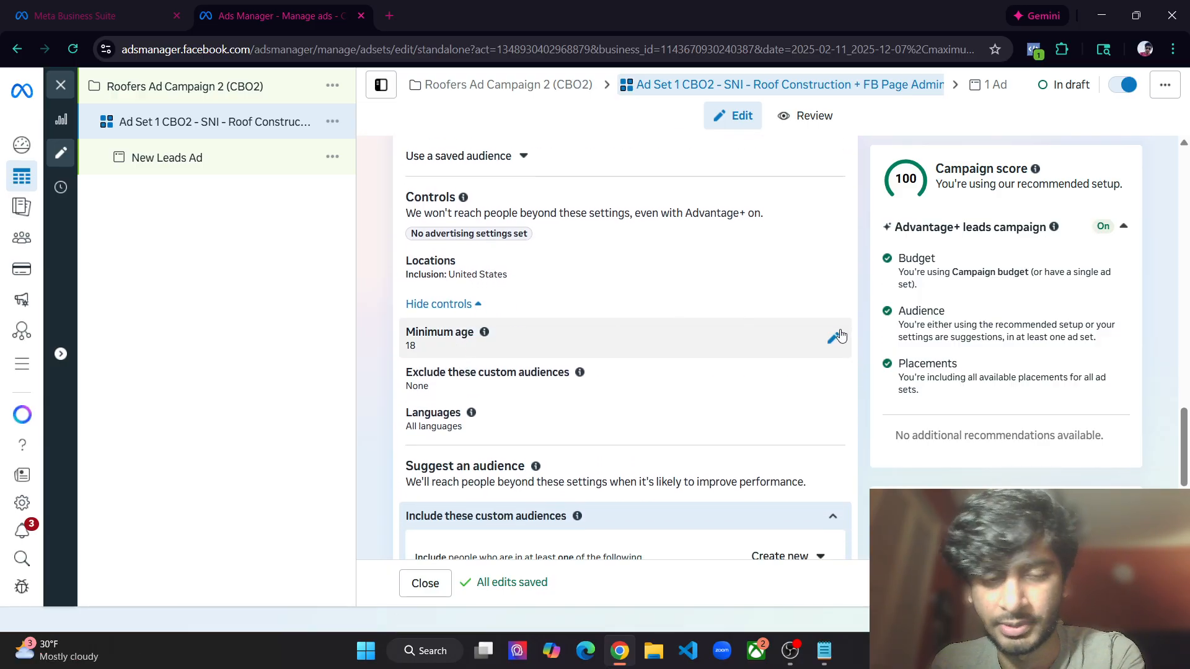
pyautogui.click(837, 337)
pyautogui.click(478, 369)
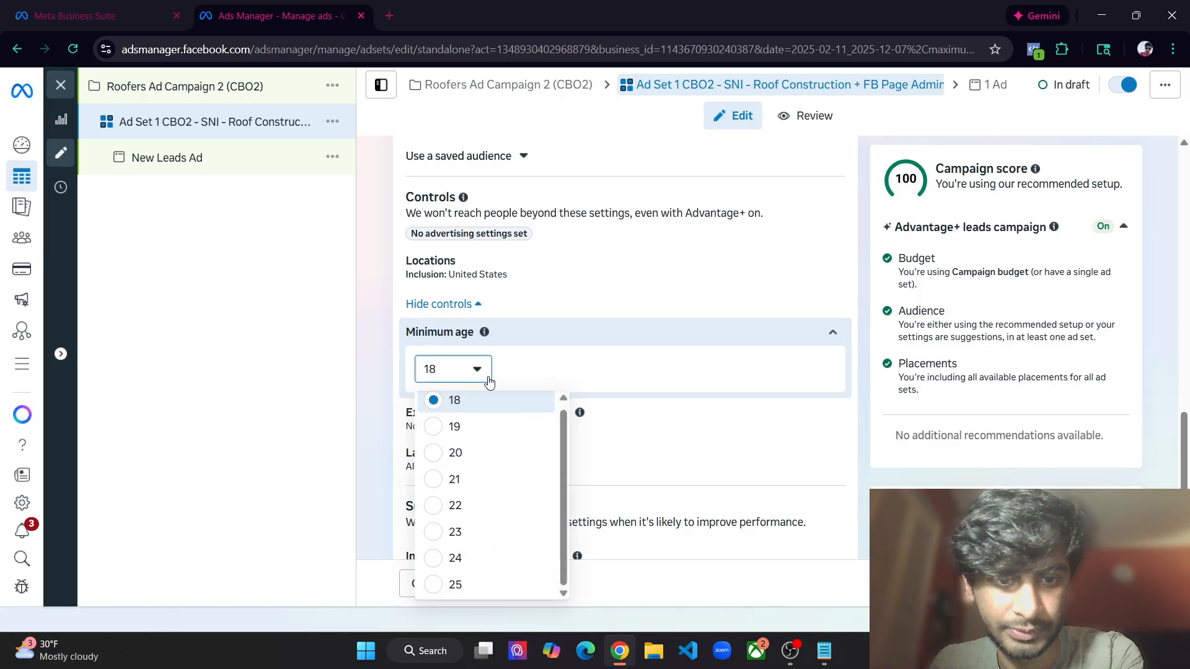
pyautogui.click(474, 585)
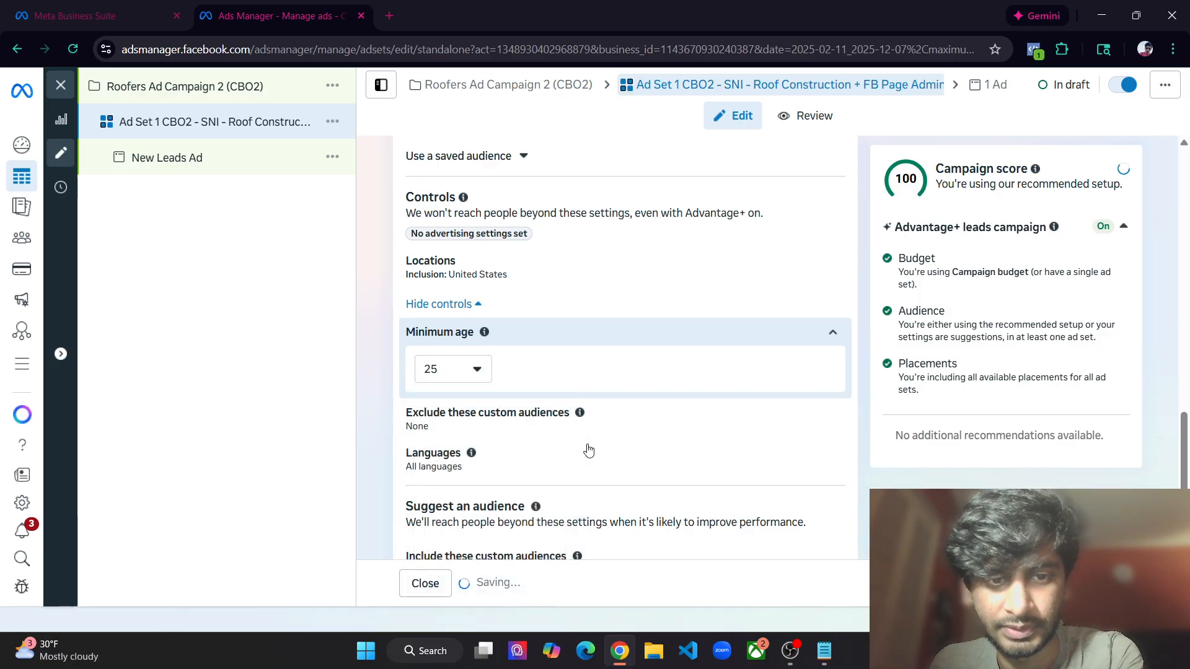
# Limit the audience's languages to English (All)
pyautogui.scroll(-1, 752, 348)
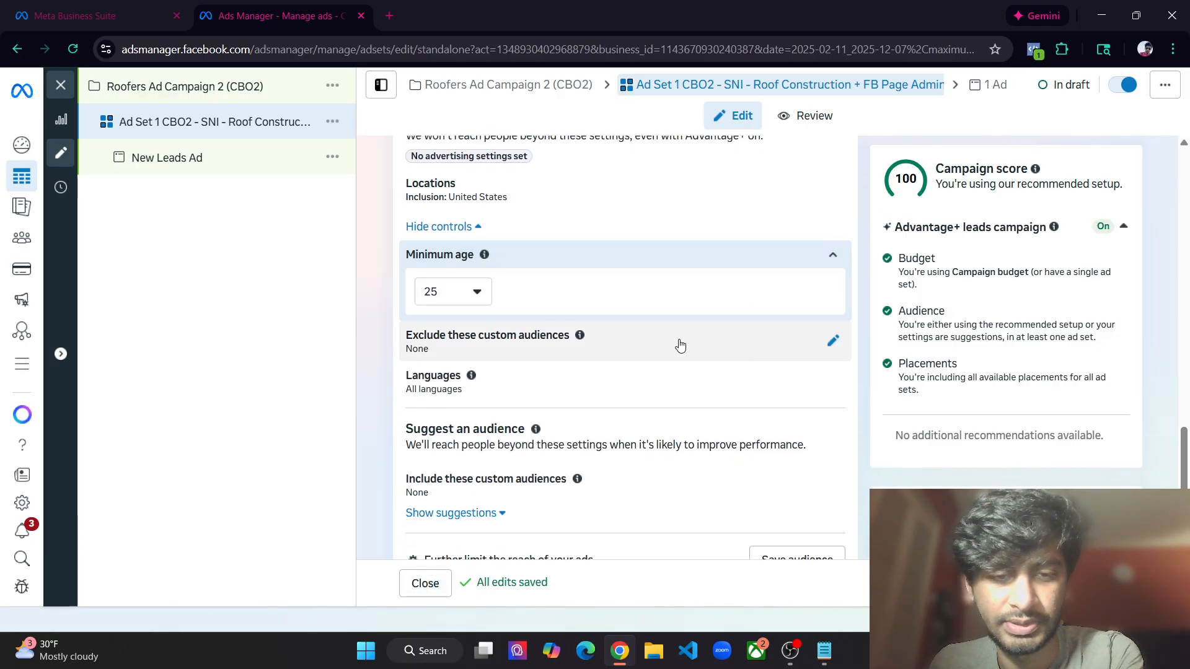
pyautogui.scroll(-1, 680, 344)
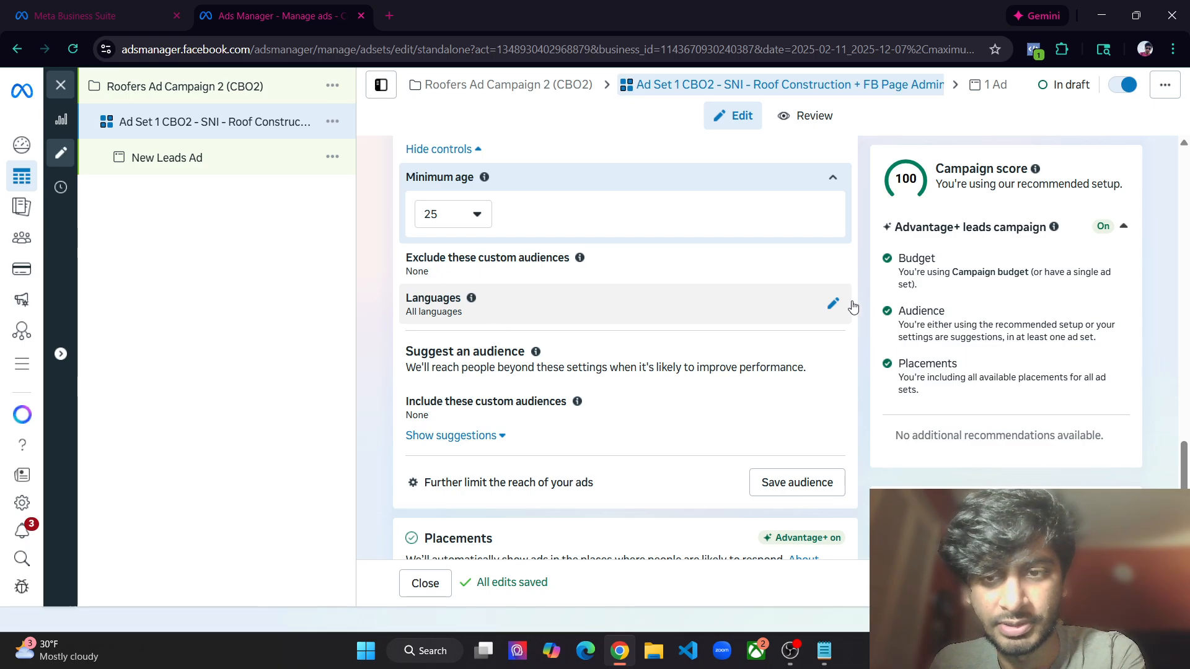
pyautogui.click(854, 306)
pyautogui.click(569, 345)
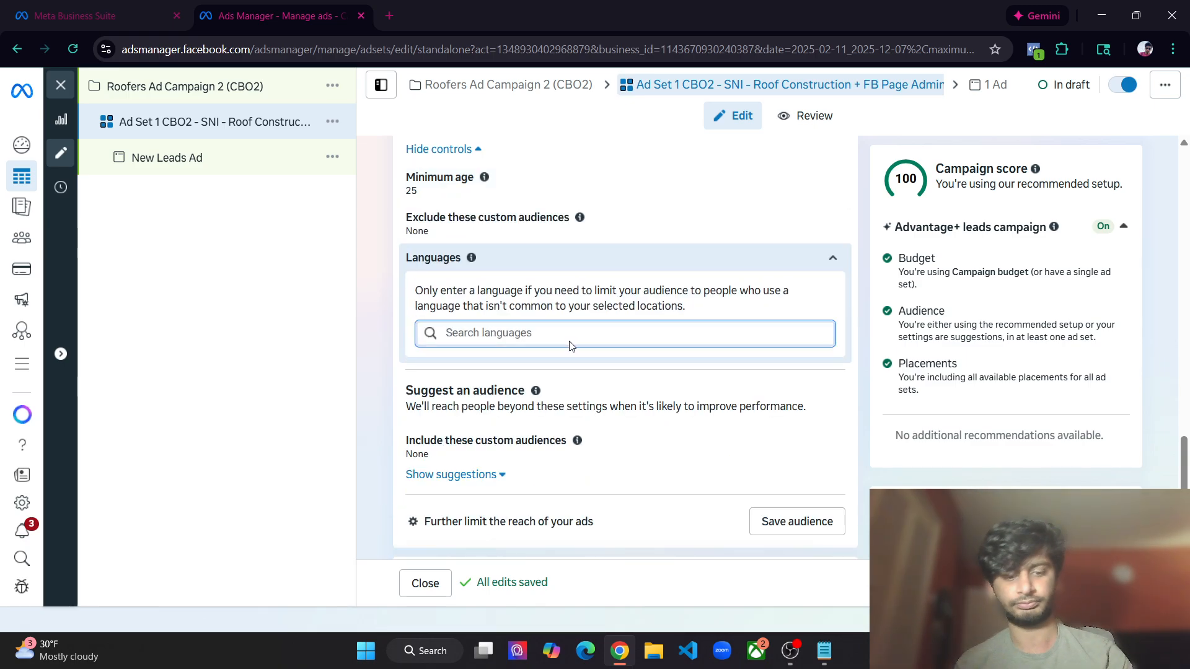
pyautogui.write('eng;=')
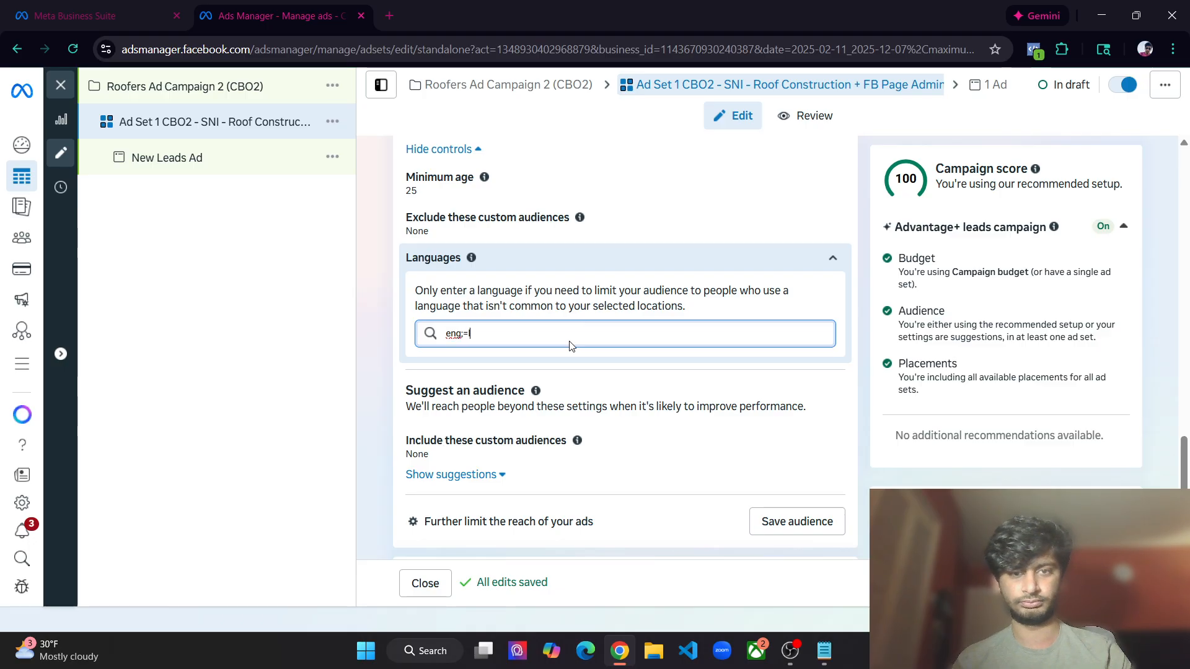
pyautogui.press('BackSpace')
pyautogui.write('l')
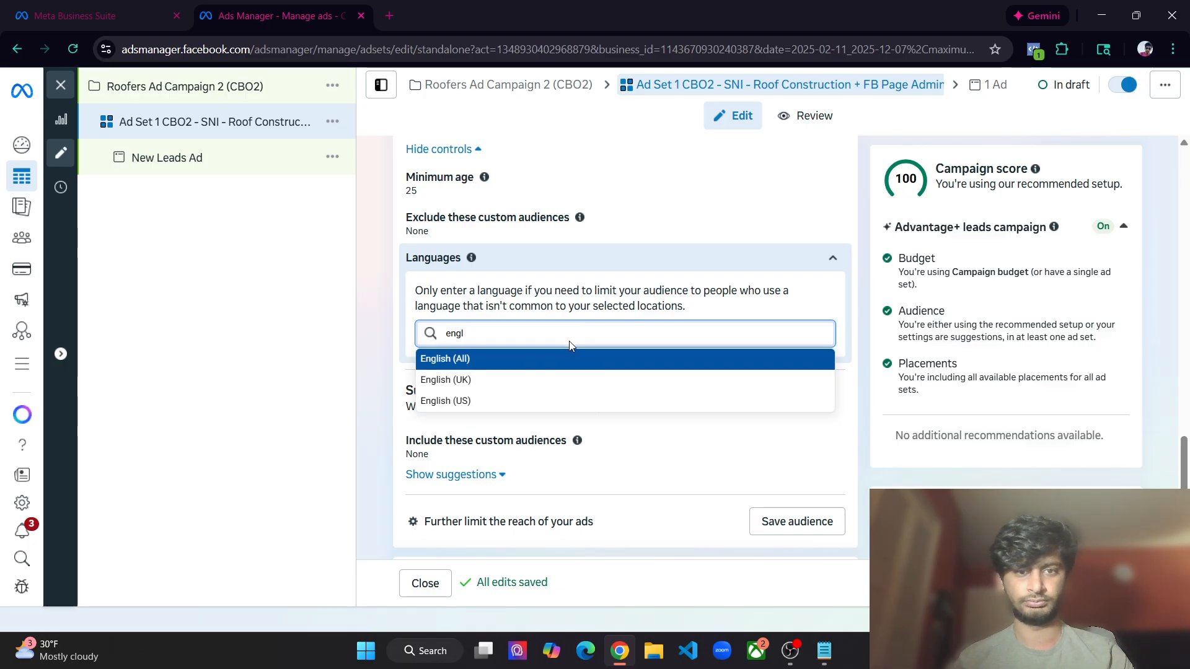
pyautogui.click(463, 358)
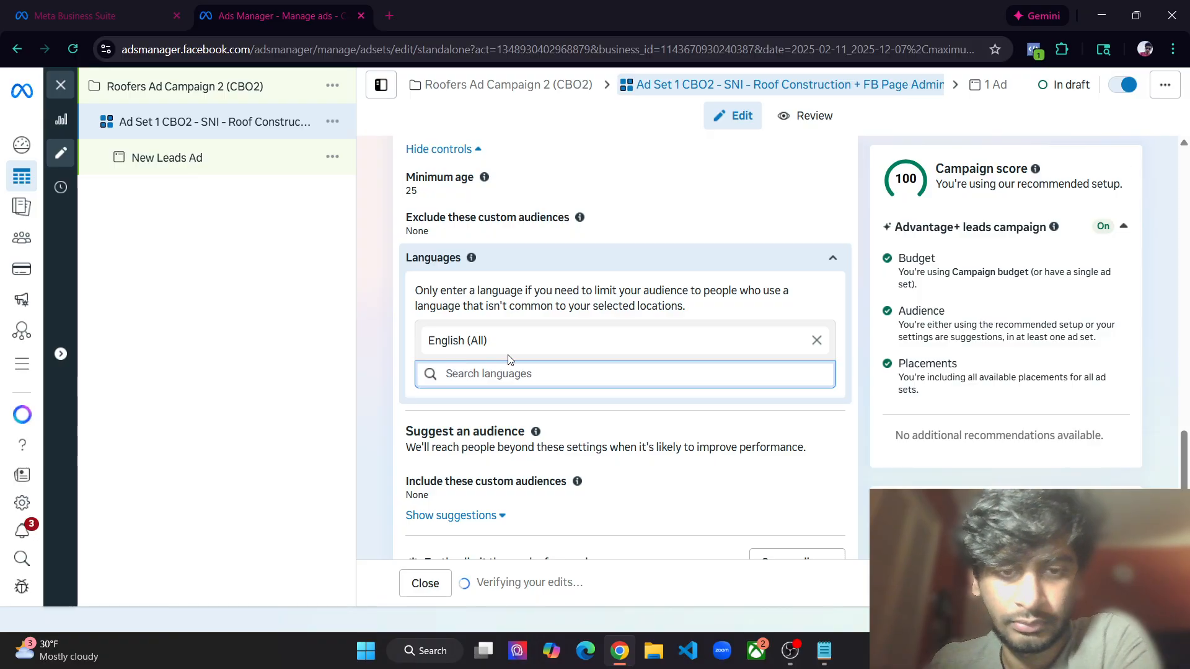
# Show the audience suggestions and open the age and detailed targeting settings
pyautogui.scroll(-1, 510, 360)
pyautogui.scroll(-1, 510, 359)
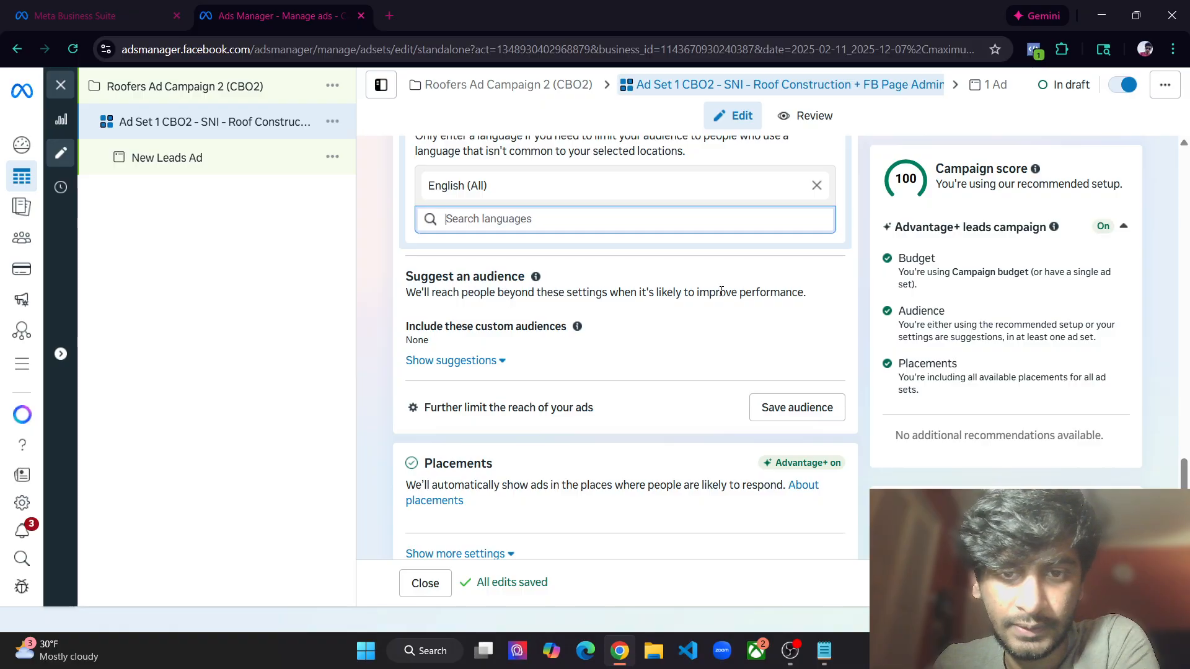
pyautogui.click(478, 361)
pyautogui.scroll(-1, 568, 353)
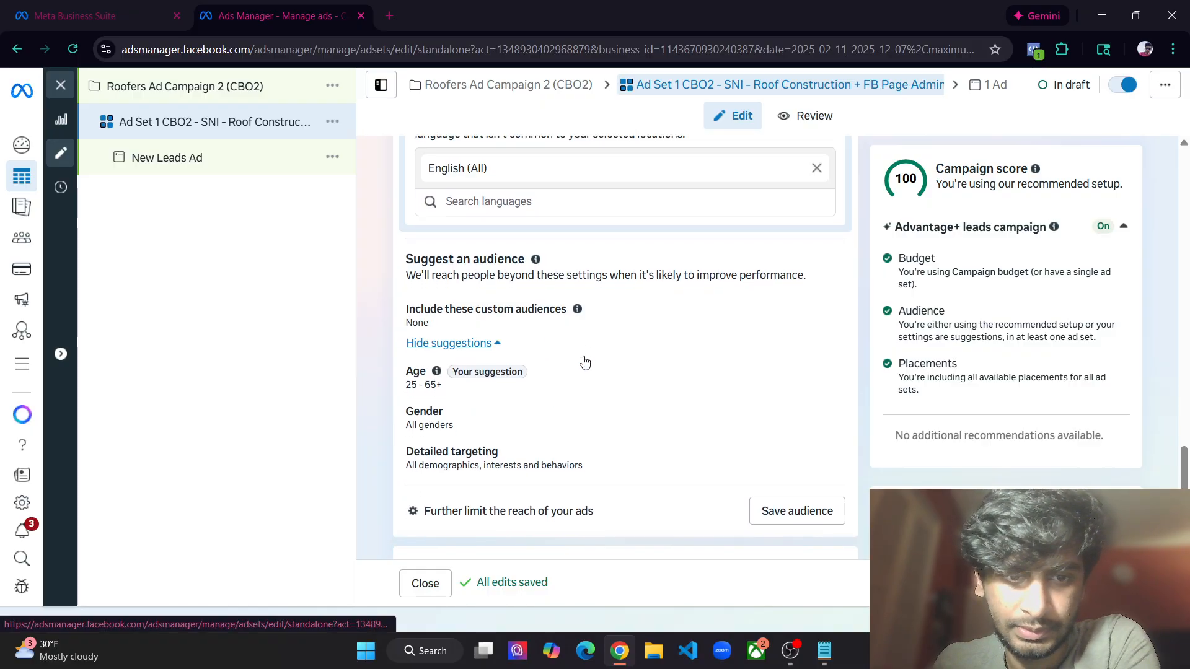
pyautogui.click(833, 317)
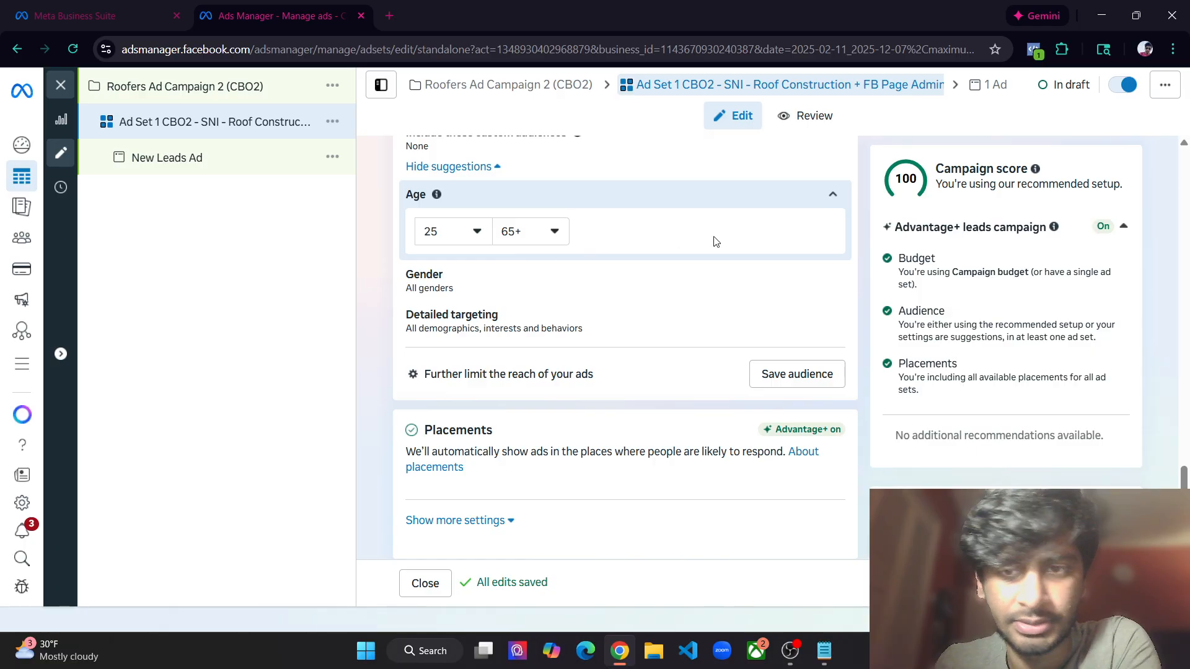
pyautogui.scroll(-1, 483, 319)
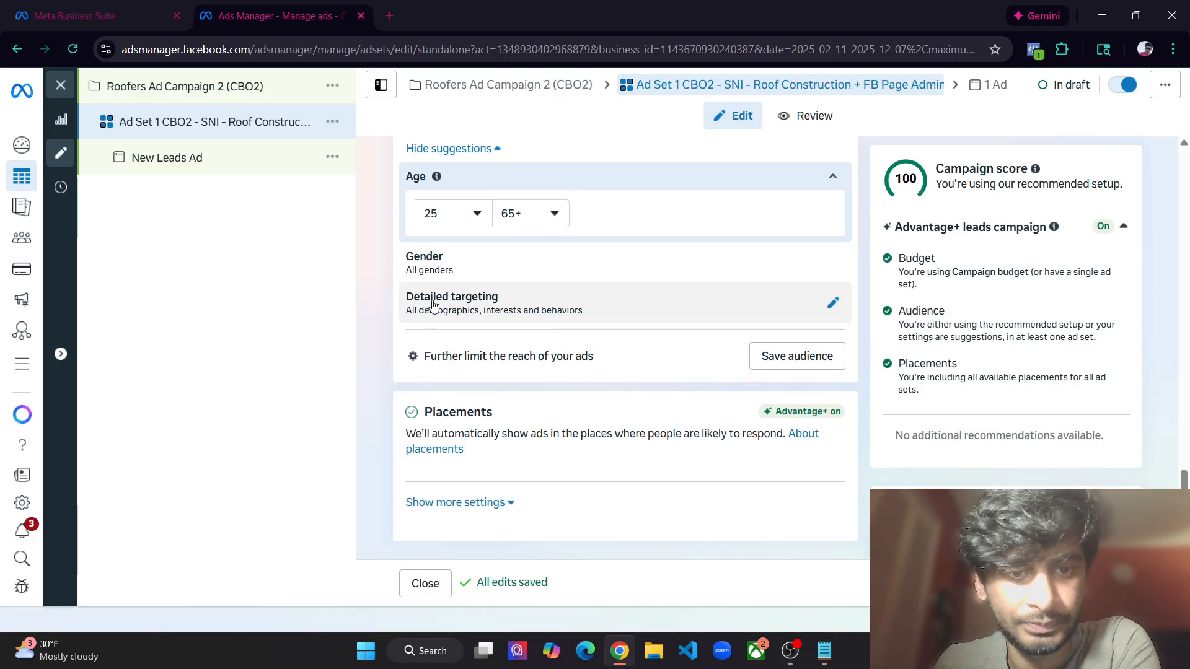
pyautogui.click(832, 303)
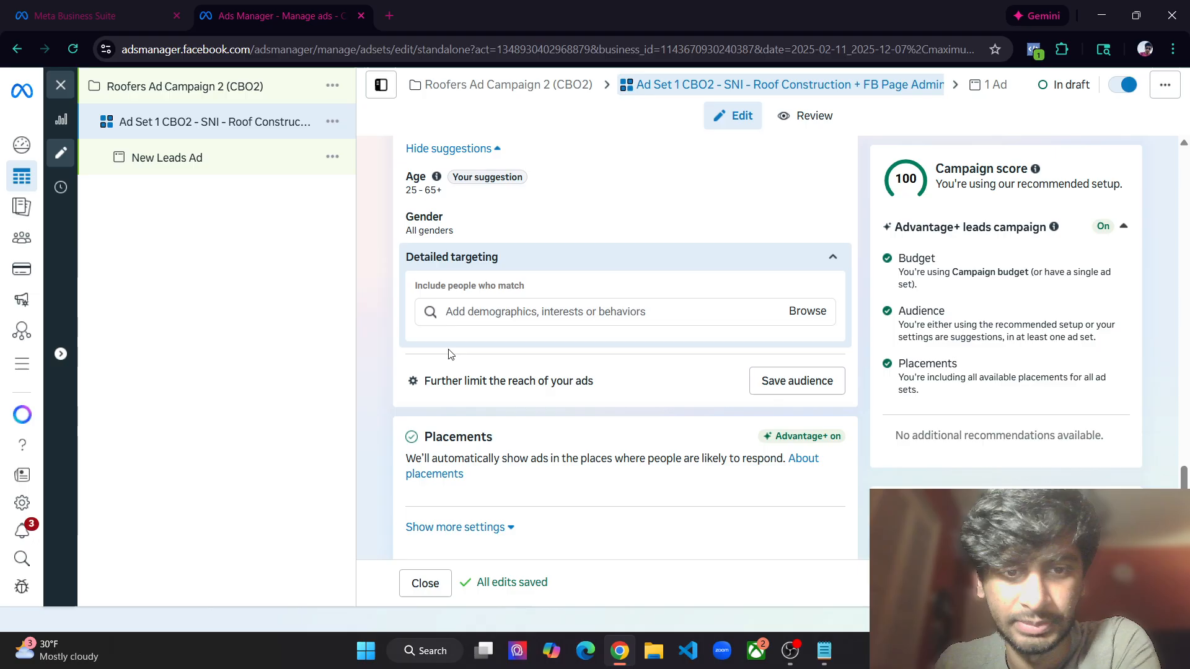
# Switch to the targeting notes in Notepad and insert a blank line above "People who match:"
pyautogui.click(825, 651)
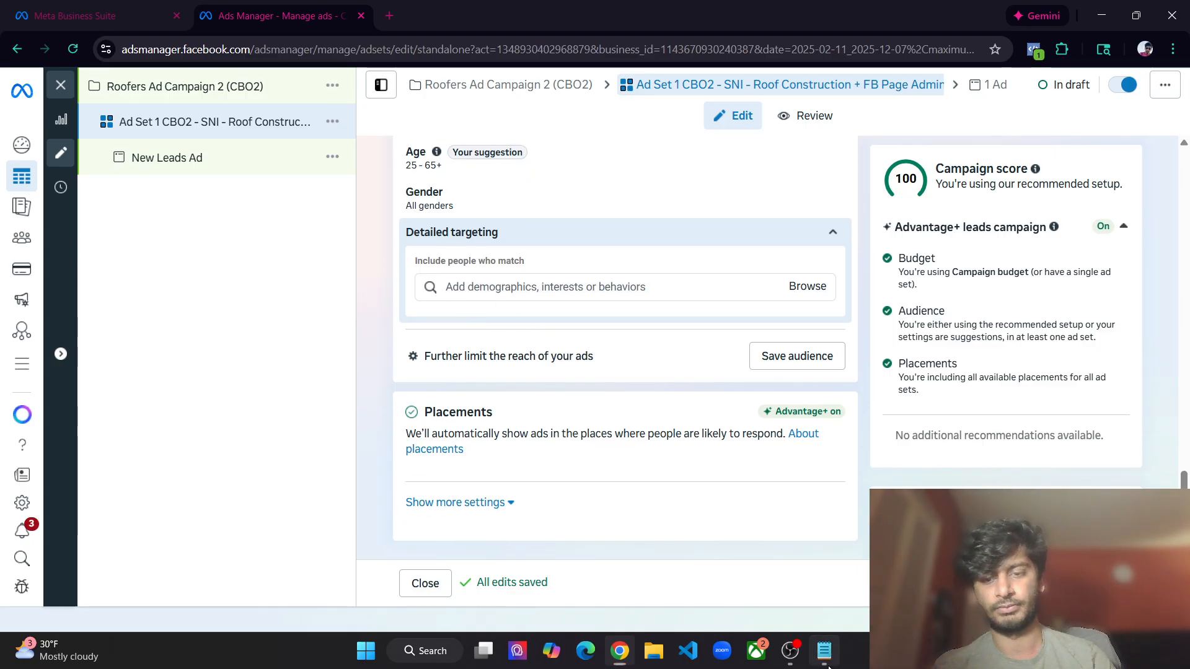
pyautogui.click(384, 255)
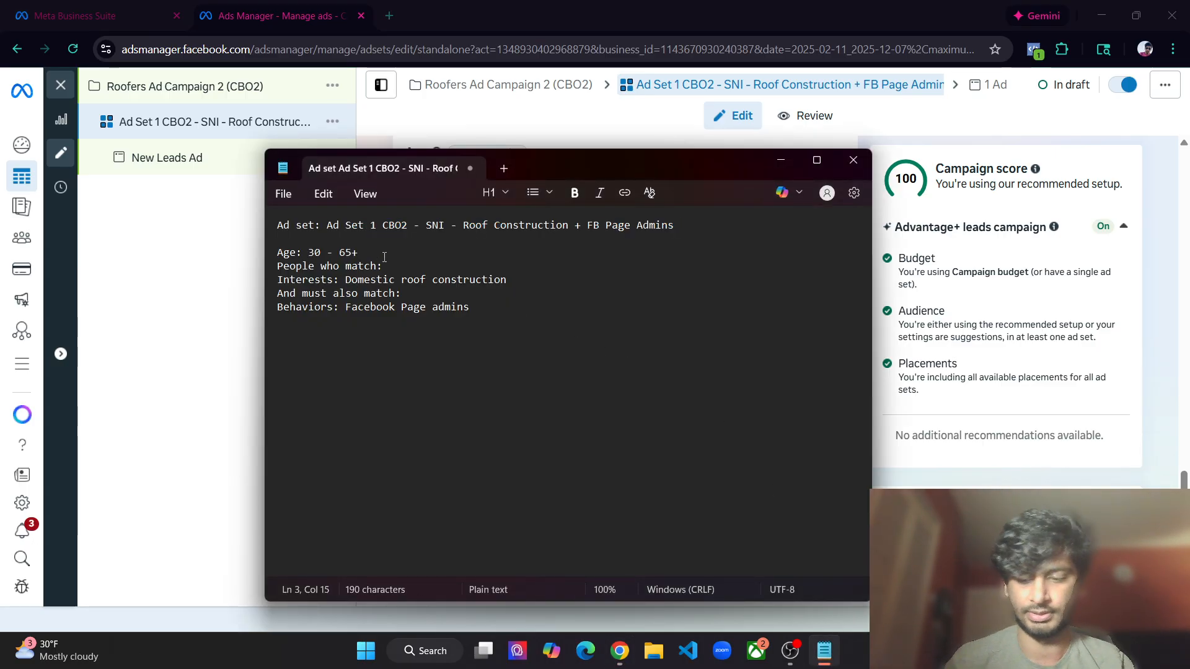
pyautogui.press('Return')
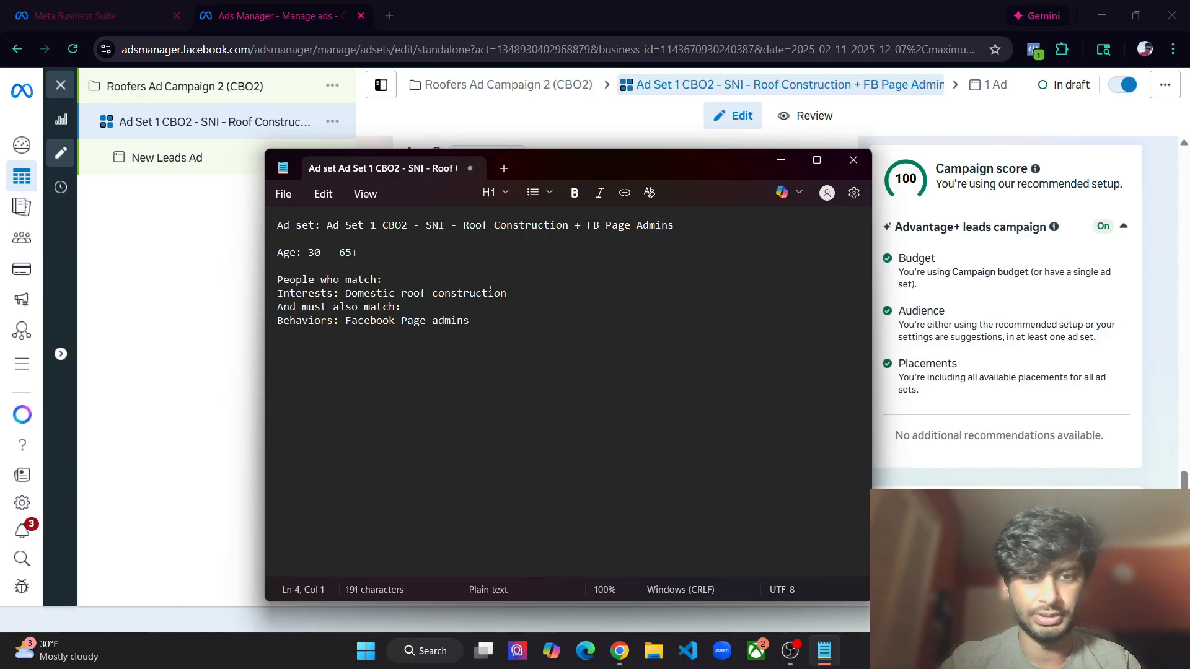
# Copy "Domestic roof construction" from the notes and add that interest to the ad set's detailed targeting in Ads Manager
pyautogui.moveTo(507, 293); pyautogui.dragTo(346, 286)
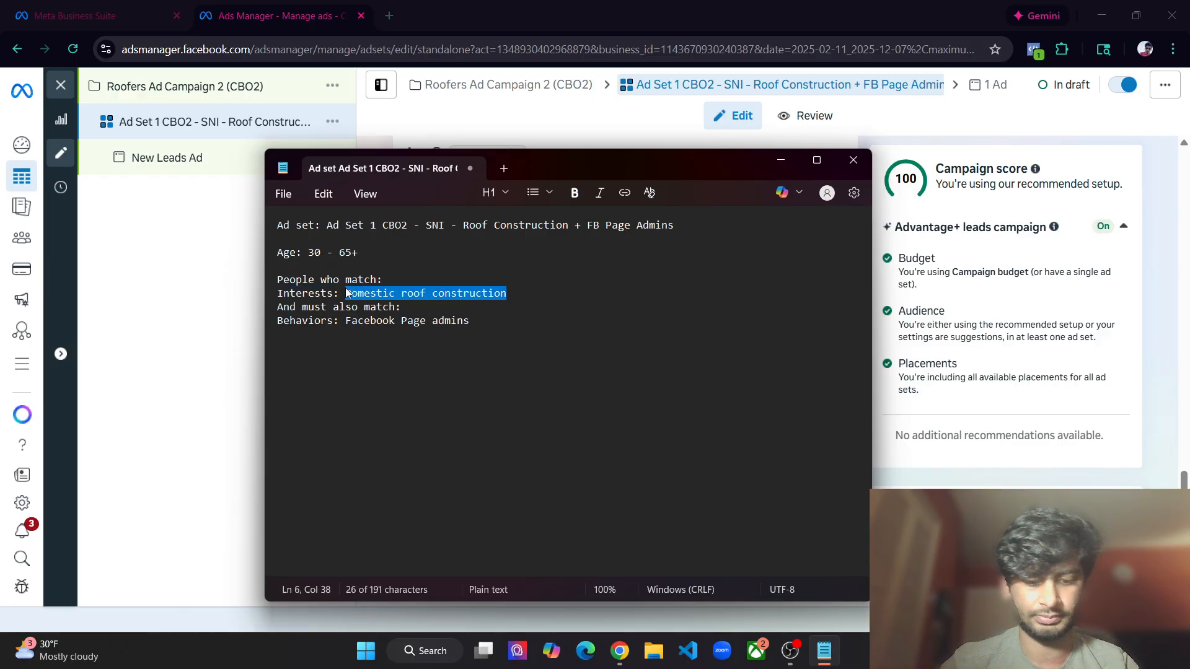
pyautogui.hotkey('ctrl', 'c')
pyautogui.hotkey('alt', 'Tab')
pyautogui.click(528, 291)
pyautogui.hotkey('ctrl', 'v')
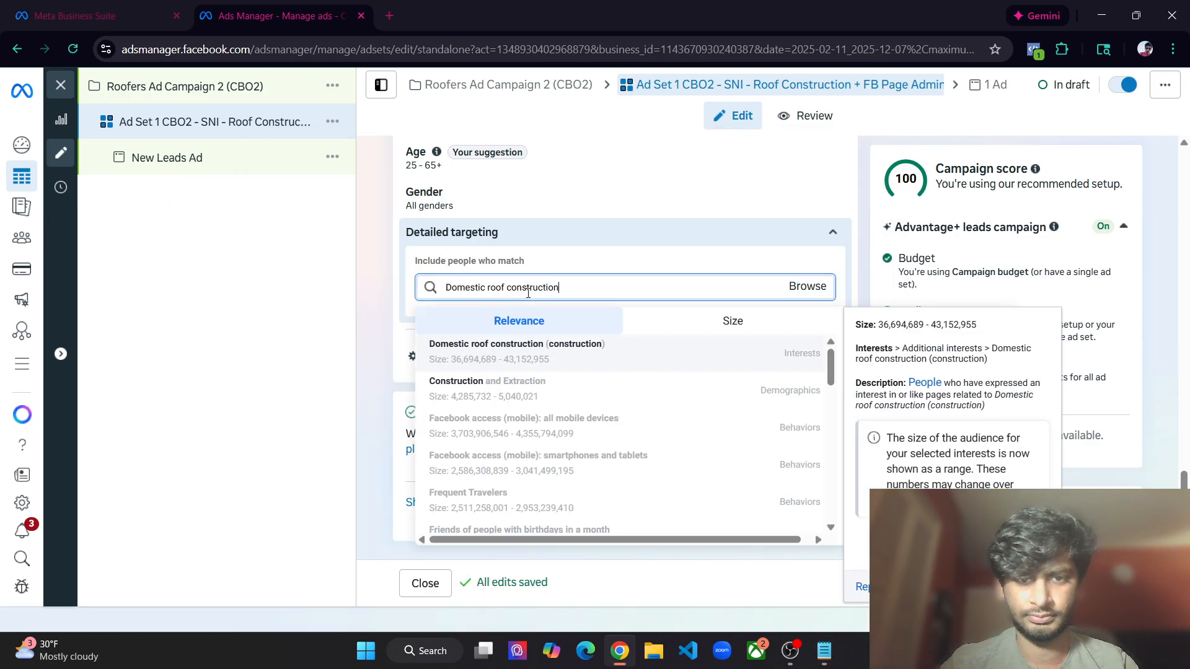
pyautogui.click(612, 356)
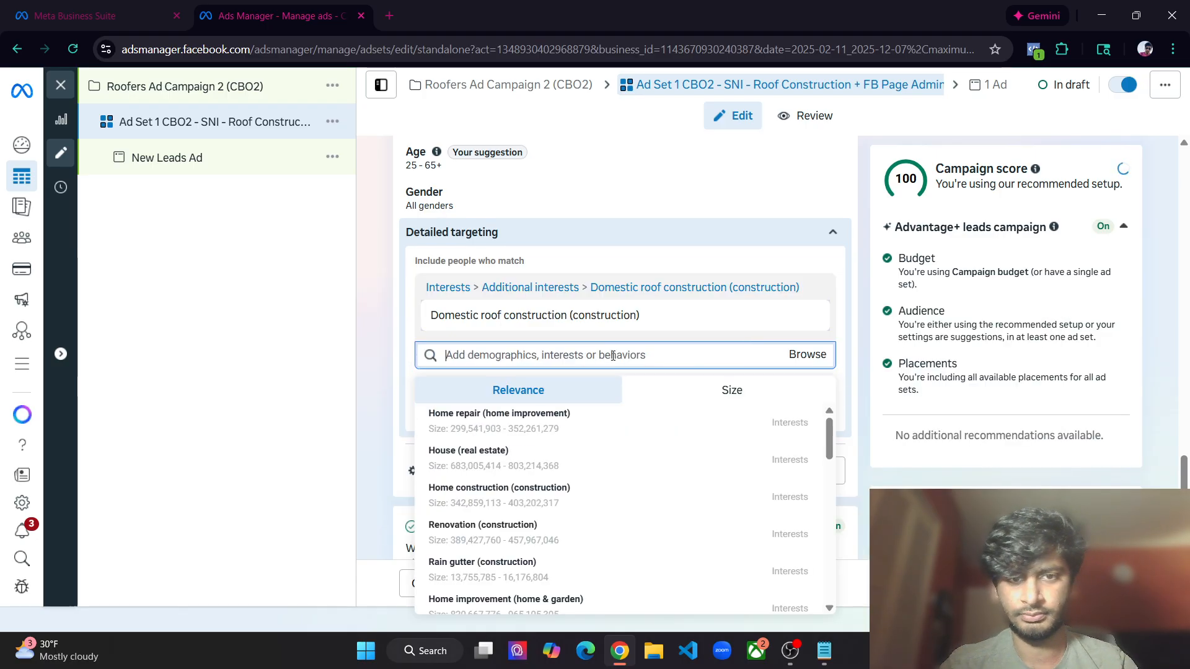
# Narrow the detailed targeting with an "and must also match" condition for the Facebook Page admins behavior, copied from the notes
pyautogui.hotkey('alt', 'Tab')
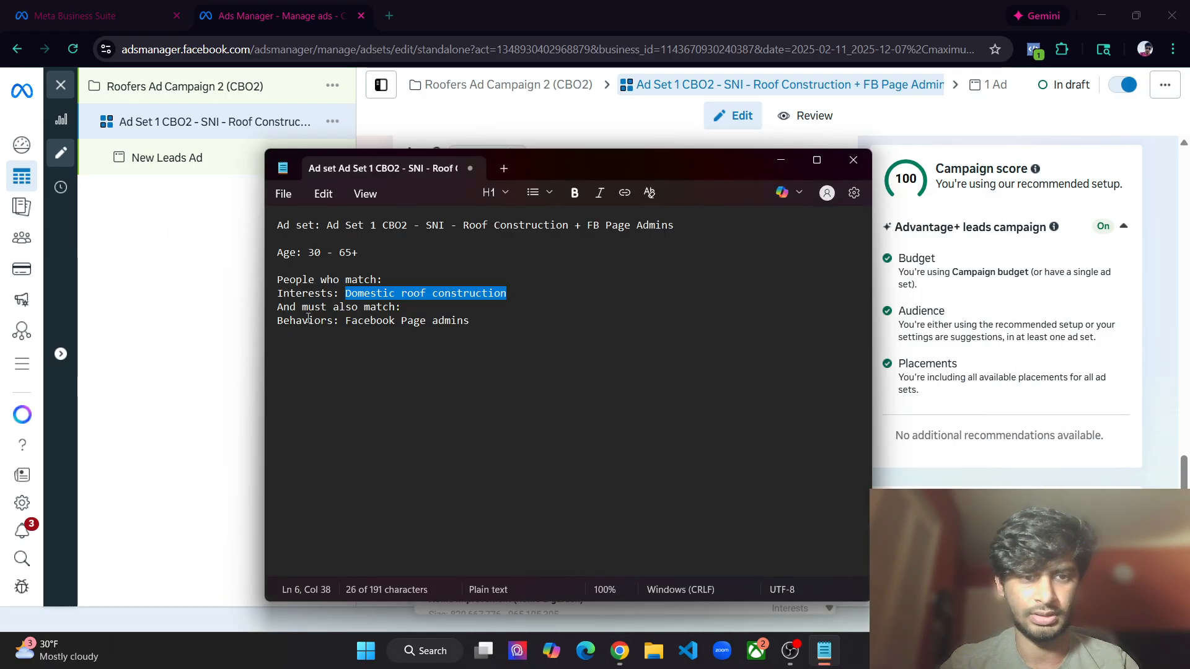
pyautogui.moveTo(470, 320); pyautogui.dragTo(348, 326)
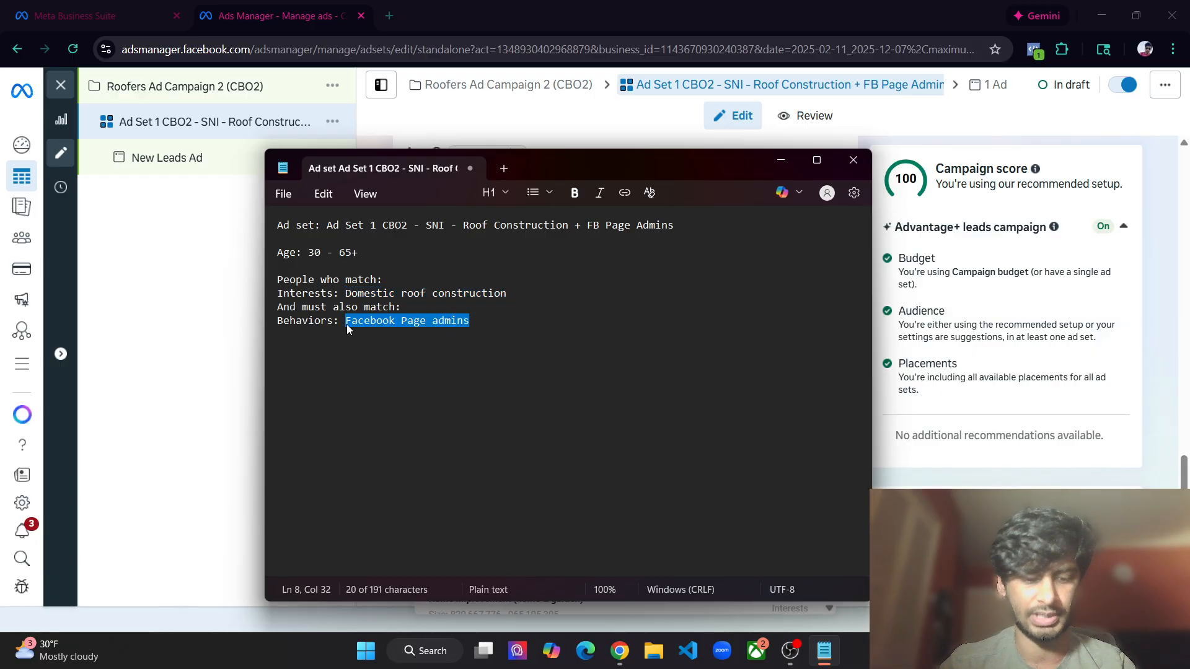
pyautogui.hotkey('alt', 'Tab')
pyautogui.click(372, 355)
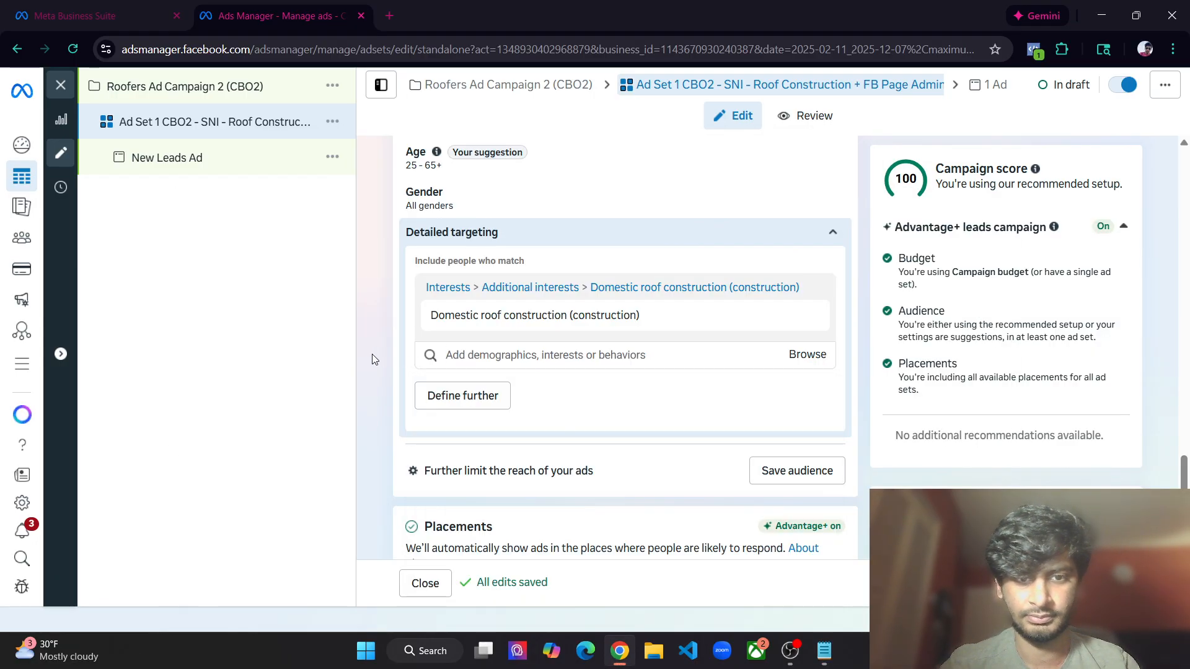
pyautogui.scroll(-1, 372, 355)
pyautogui.click(444, 330)
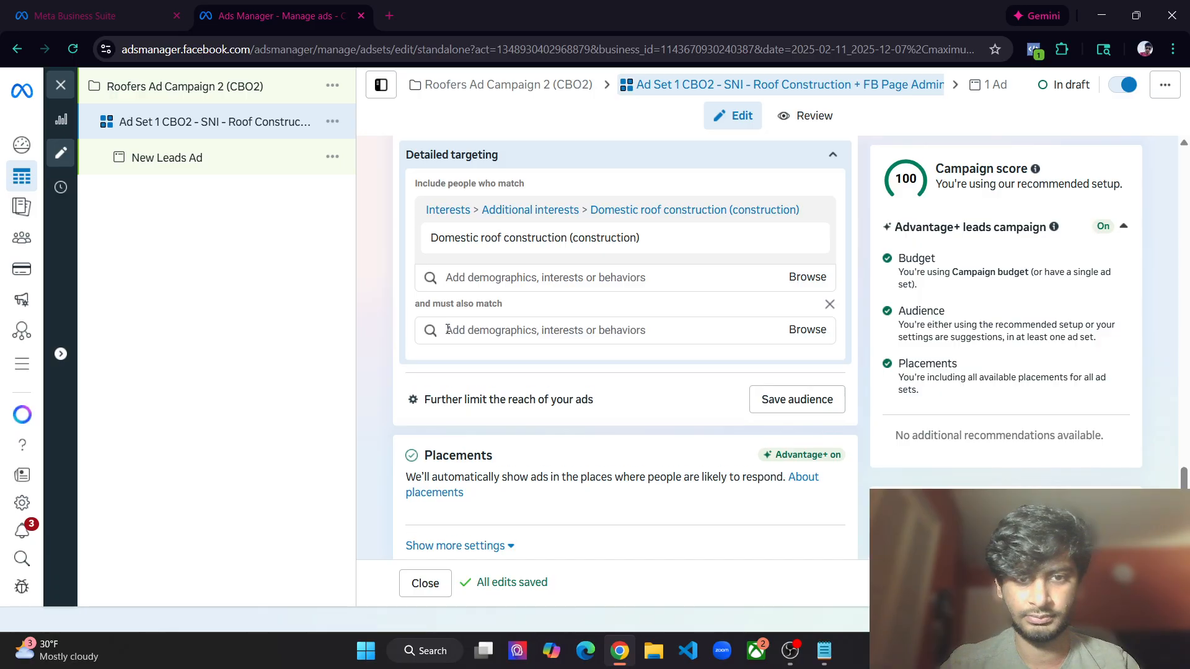
pyautogui.click(492, 335)
pyautogui.hotkey('ctrl', 'v')
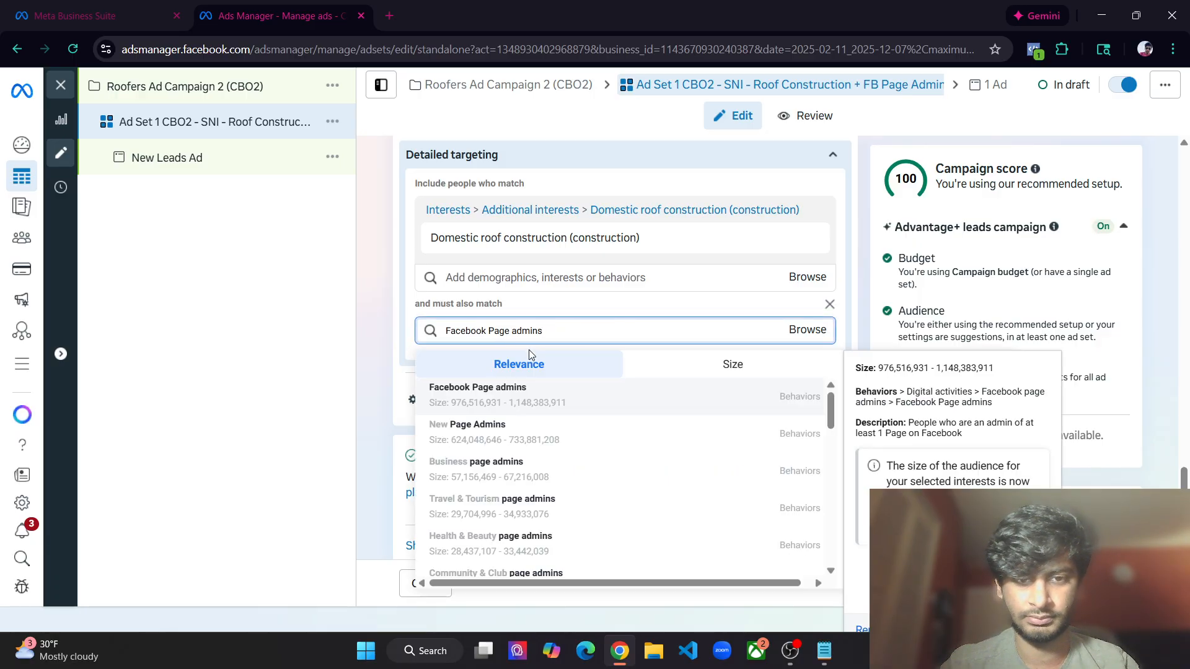
pyautogui.hotkey('alt', 'Tab')
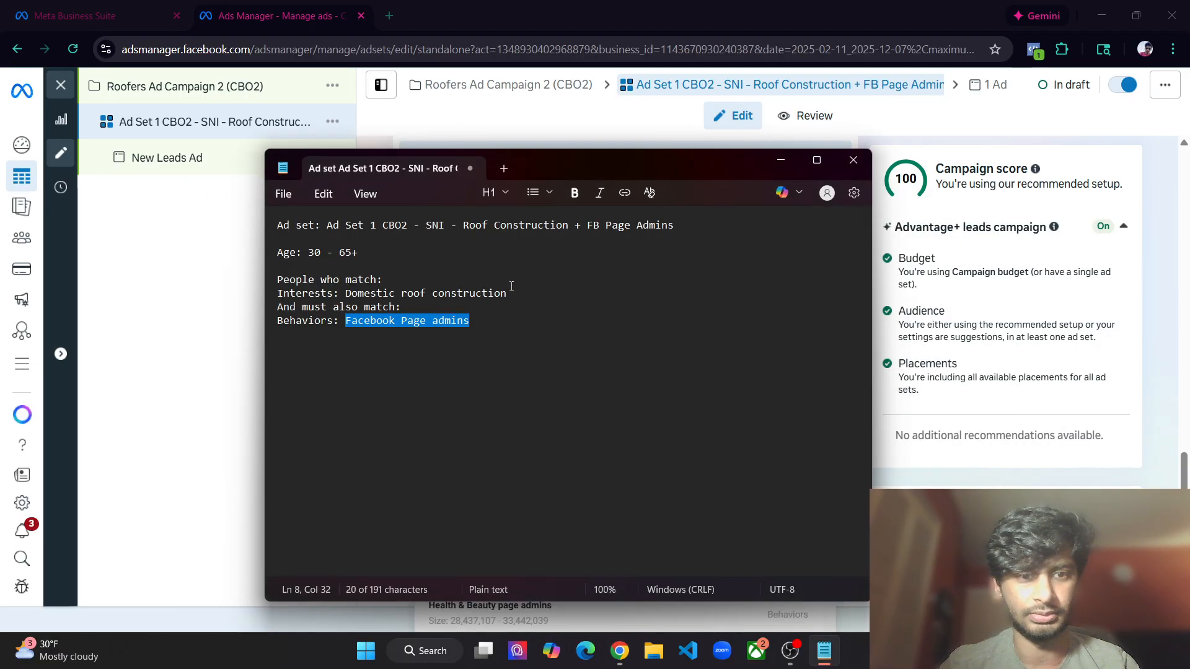
pyautogui.hotkey('alt', 'Tab')
pyautogui.click(399, 315)
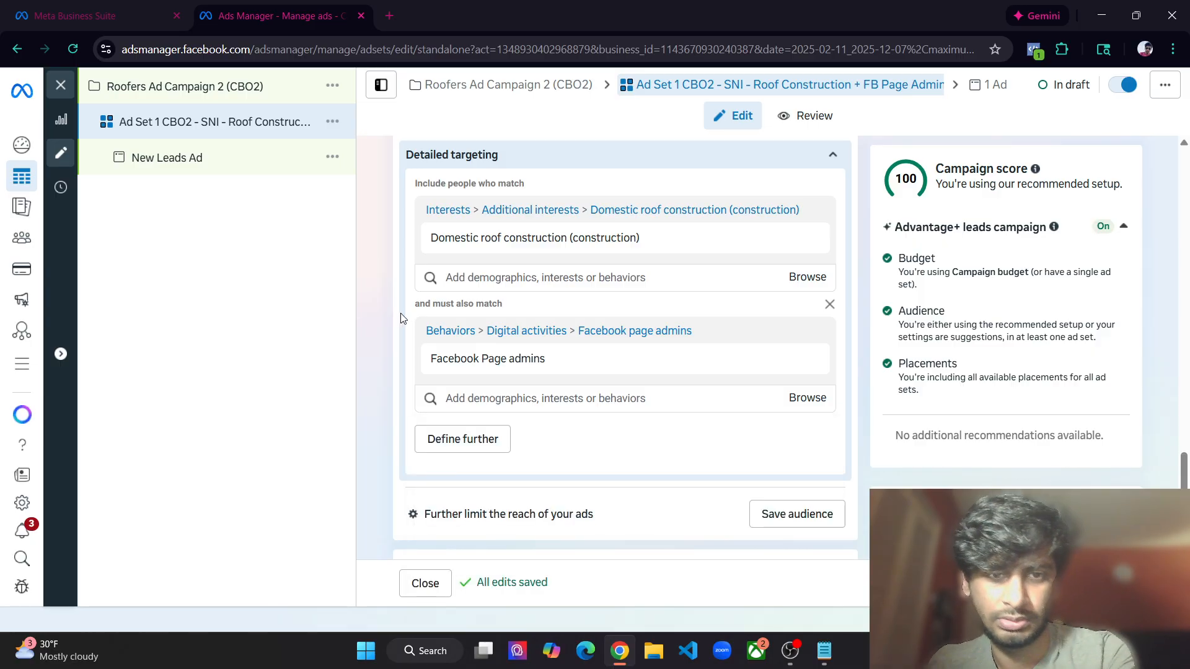
# Check the ad set's audience definition and close the Notepad notes
pyautogui.scroll(-2, 1030, 322)
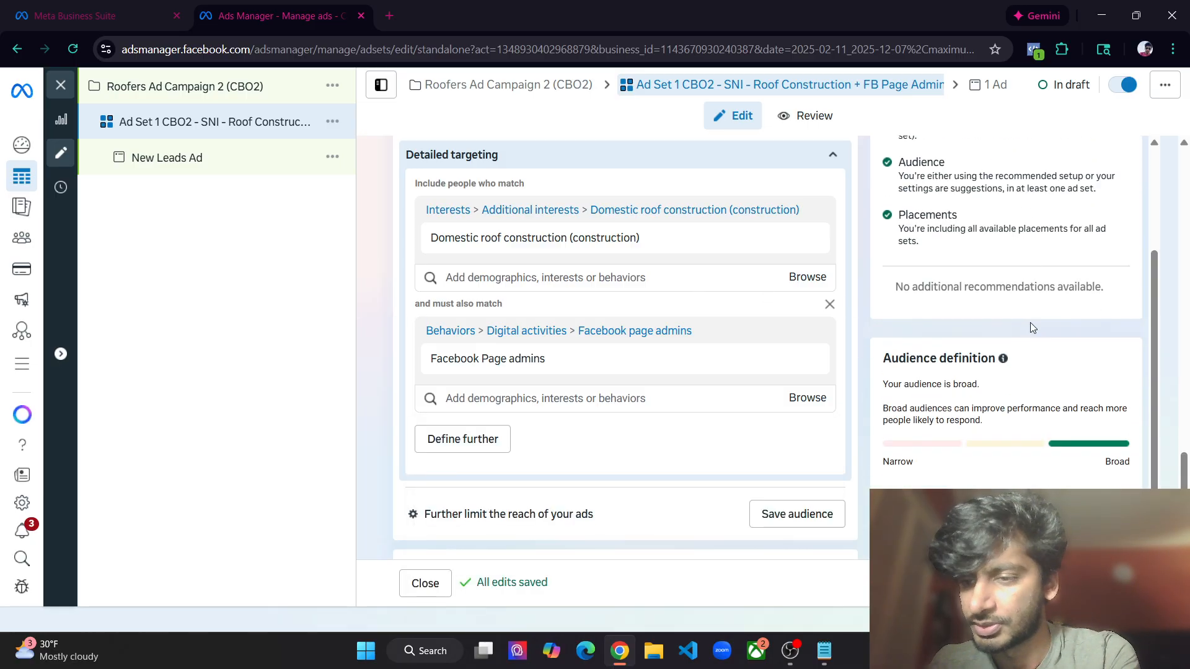
pyautogui.scroll(-1, 1031, 328)
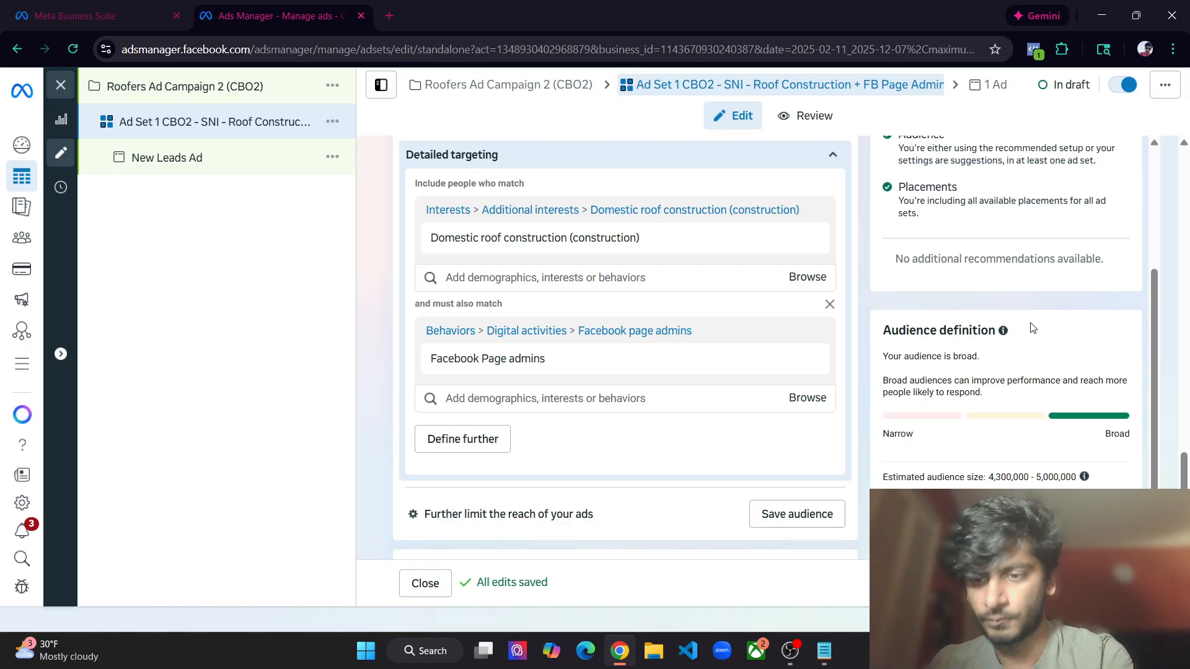
pyautogui.hotkey('alt', 'Tab')
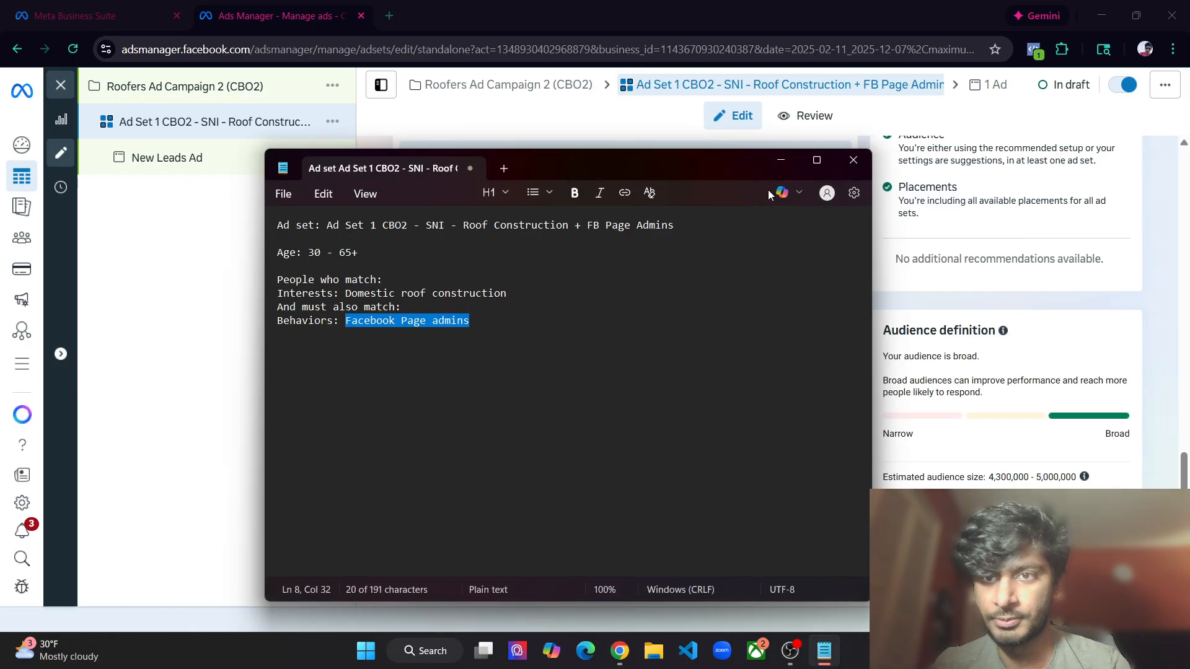
pyautogui.click(844, 165)
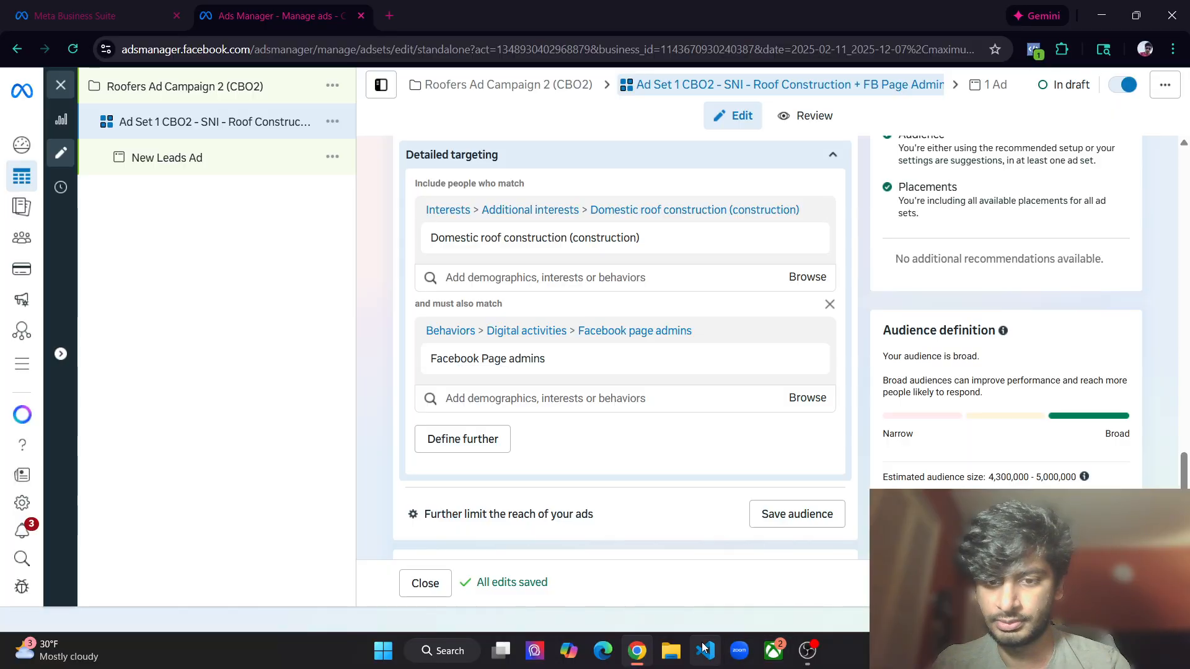
pyautogui.click(809, 659)
pyautogui.moveTo(774, 304); pyautogui.dragTo(365, 318)
pyautogui.hotkey('alt', 'Tab')
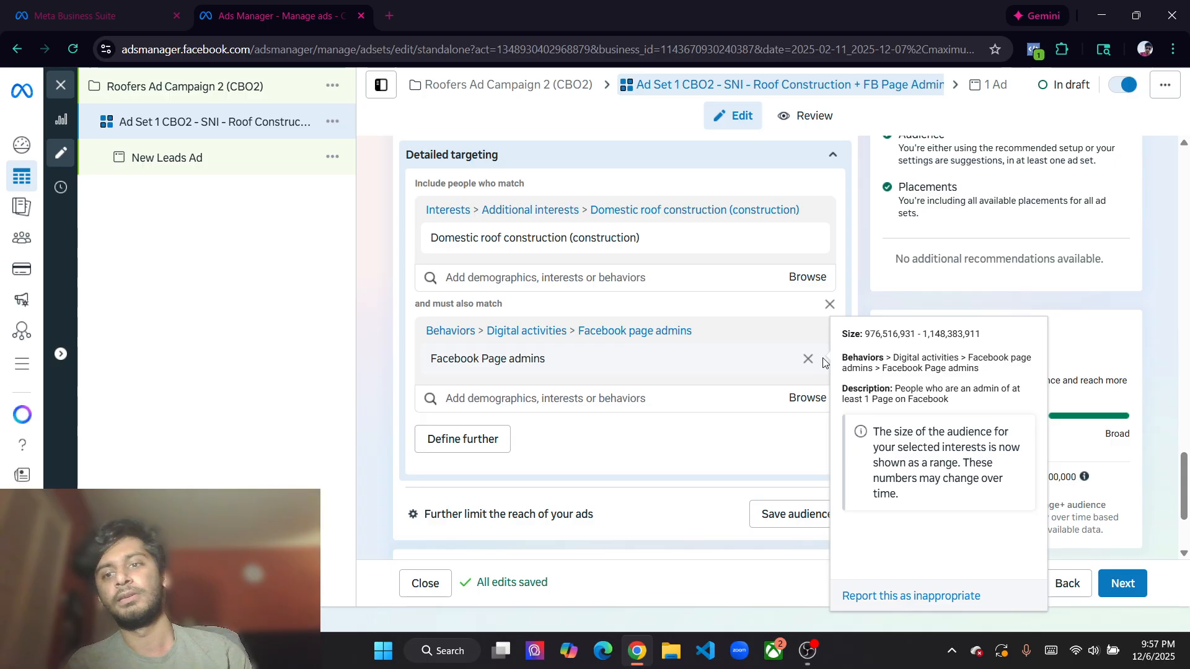
# Examine the narrowed detailed targeting and the estimated audience size in the audience definition
pyautogui.scroll(-1, 986, 317)
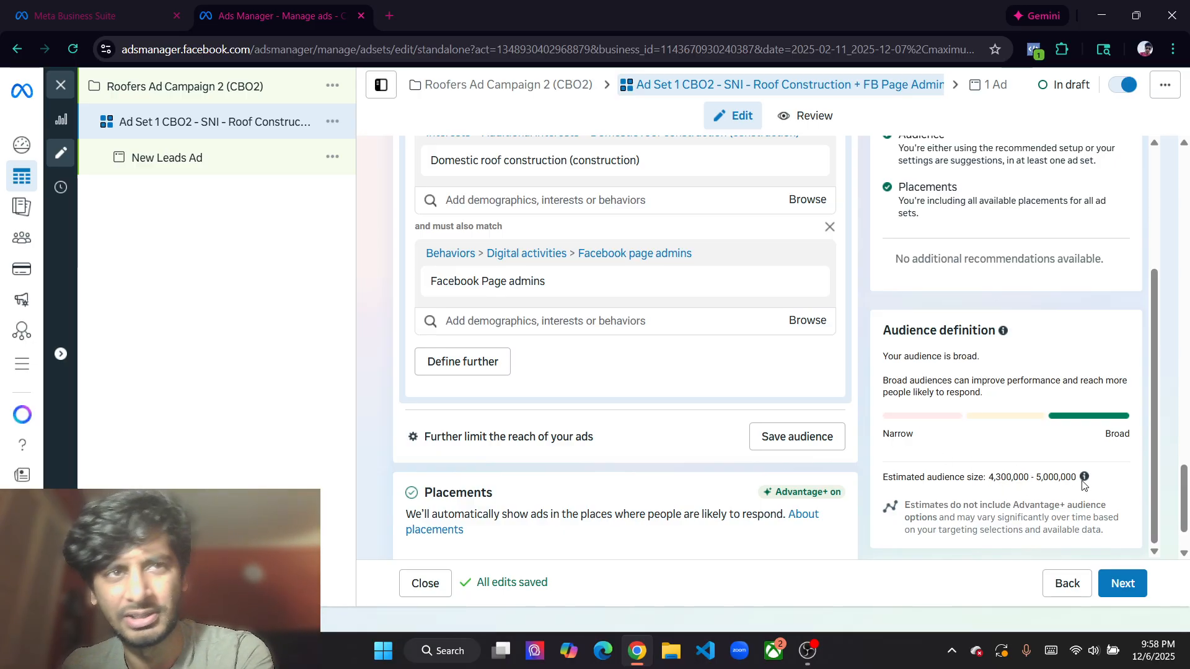
pyautogui.moveTo(1084, 481)
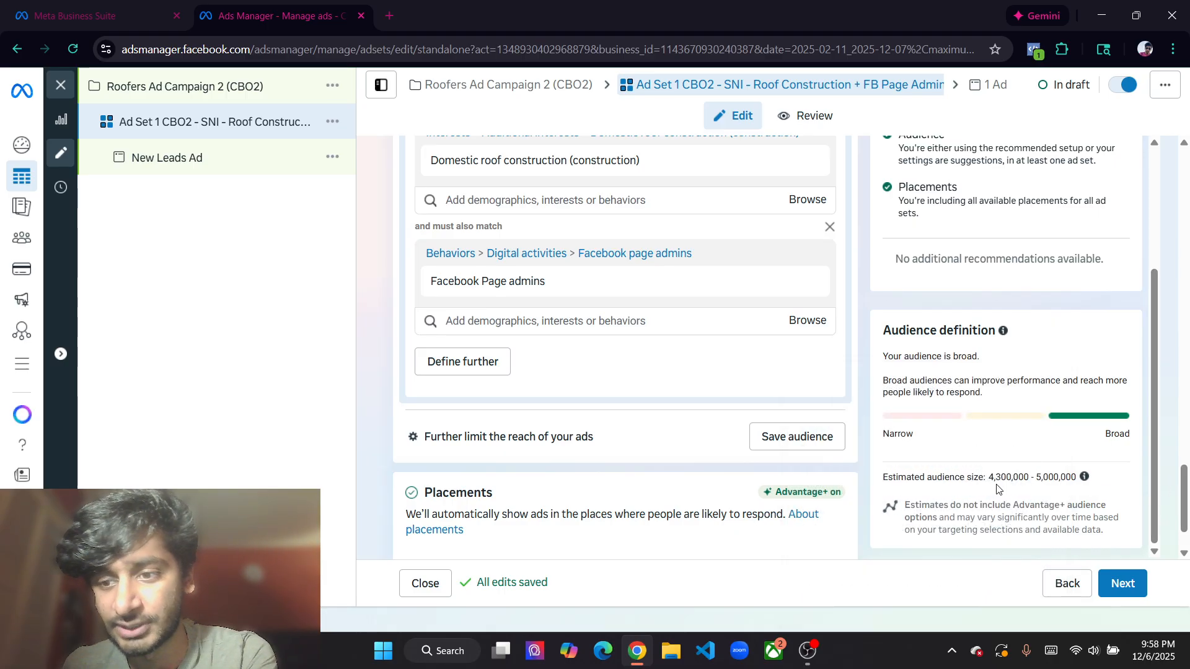
pyautogui.moveTo(1079, 486); pyautogui.dragTo(991, 488)
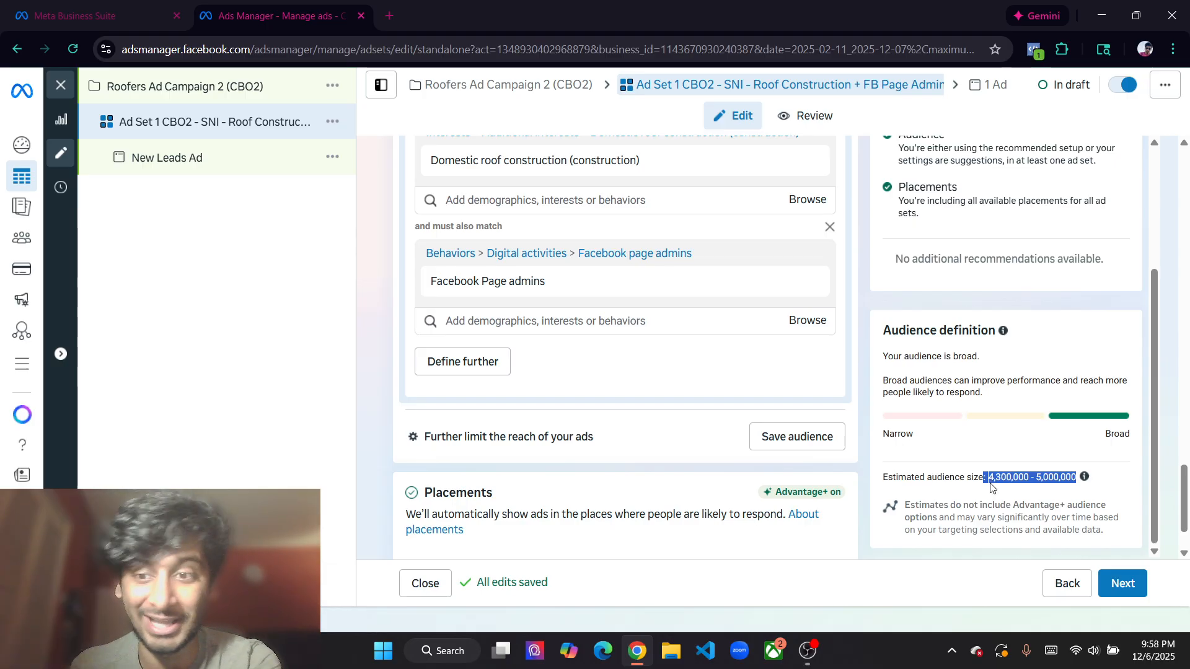
pyautogui.click(284, 398)
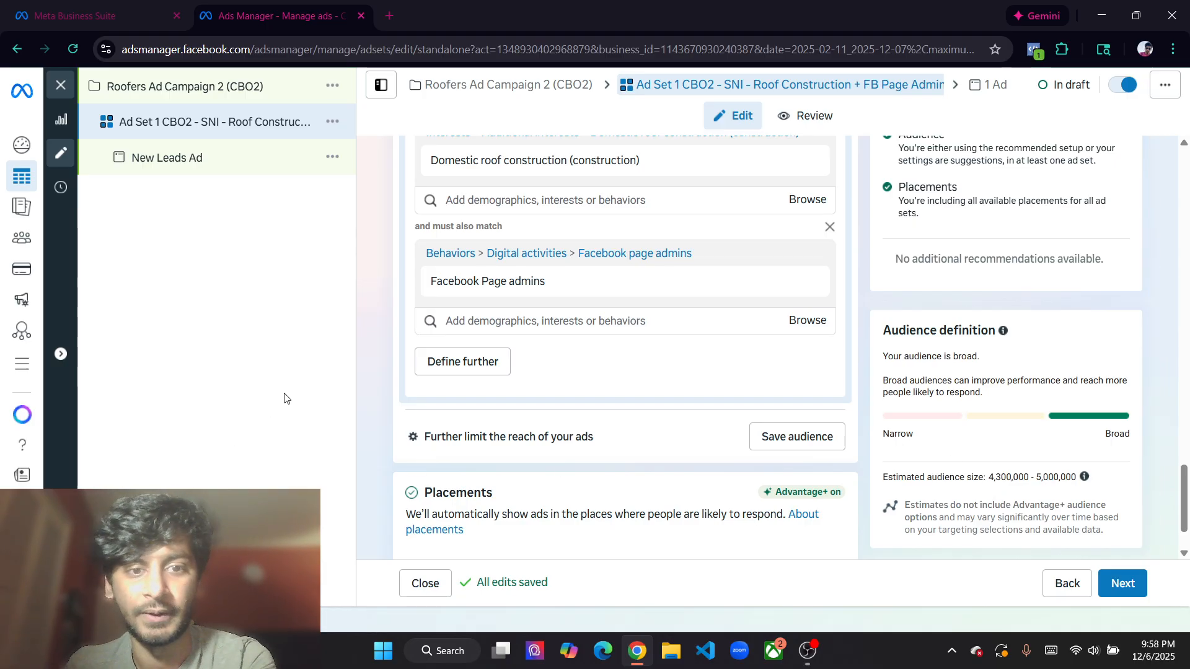
# Try adding the Home repair (home improvement) interest beside Domestic roof construction and check the estimated audience size
pyautogui.scroll(1, 370, 399)
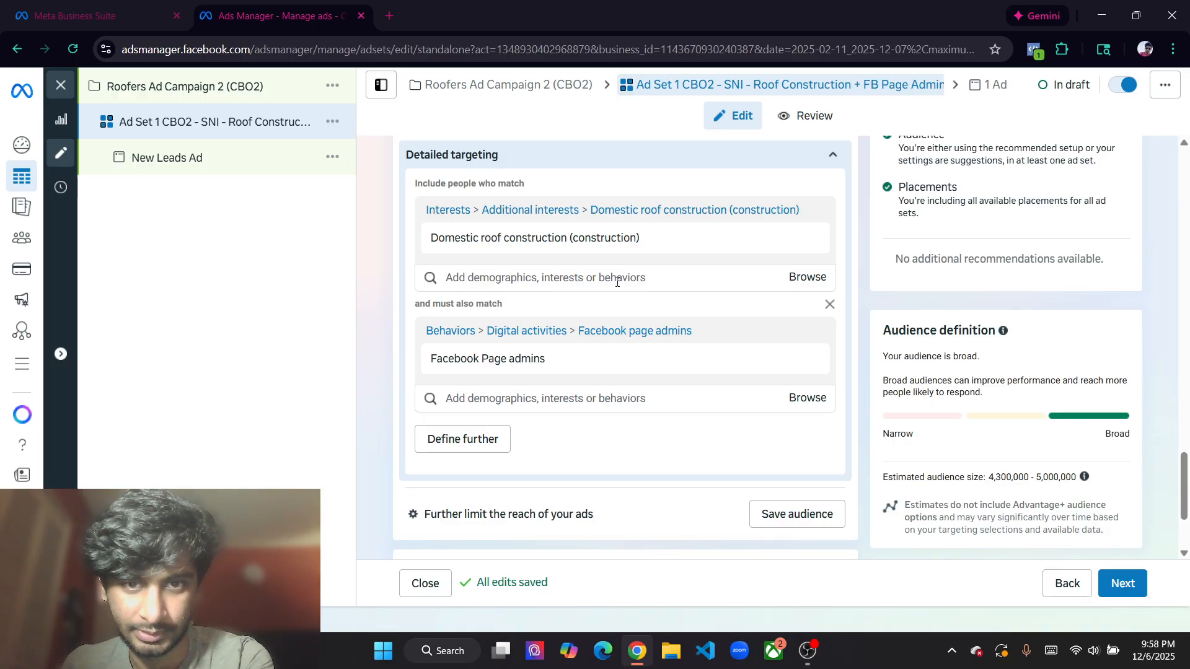
pyautogui.click(617, 282)
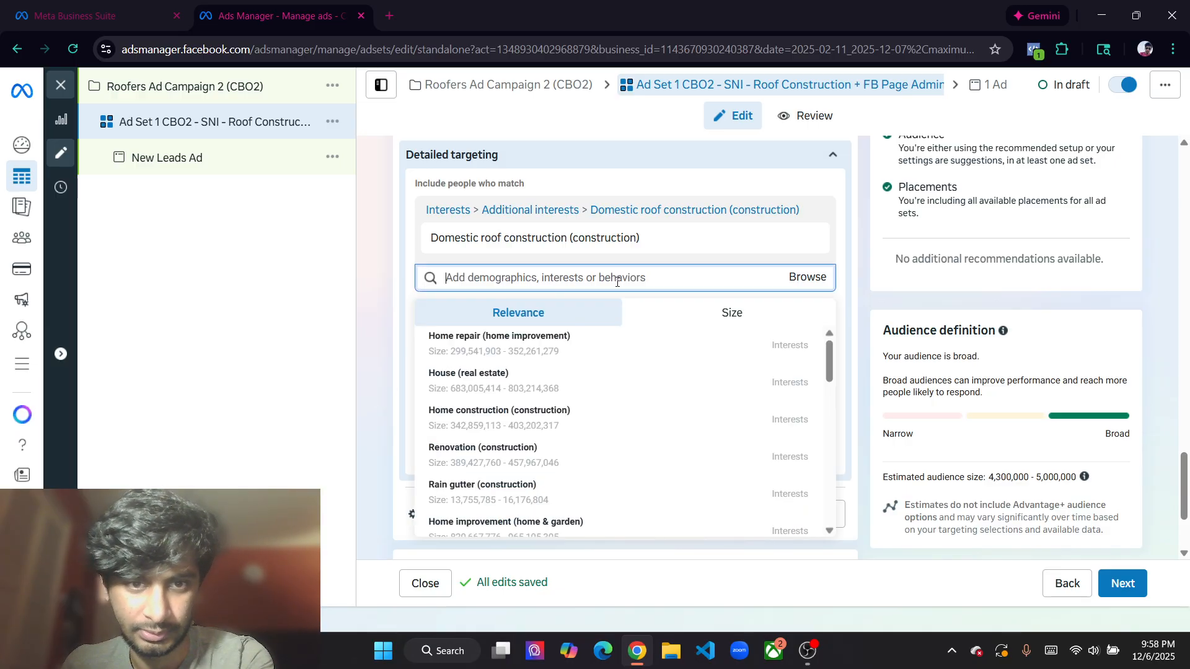
pyautogui.click(595, 361)
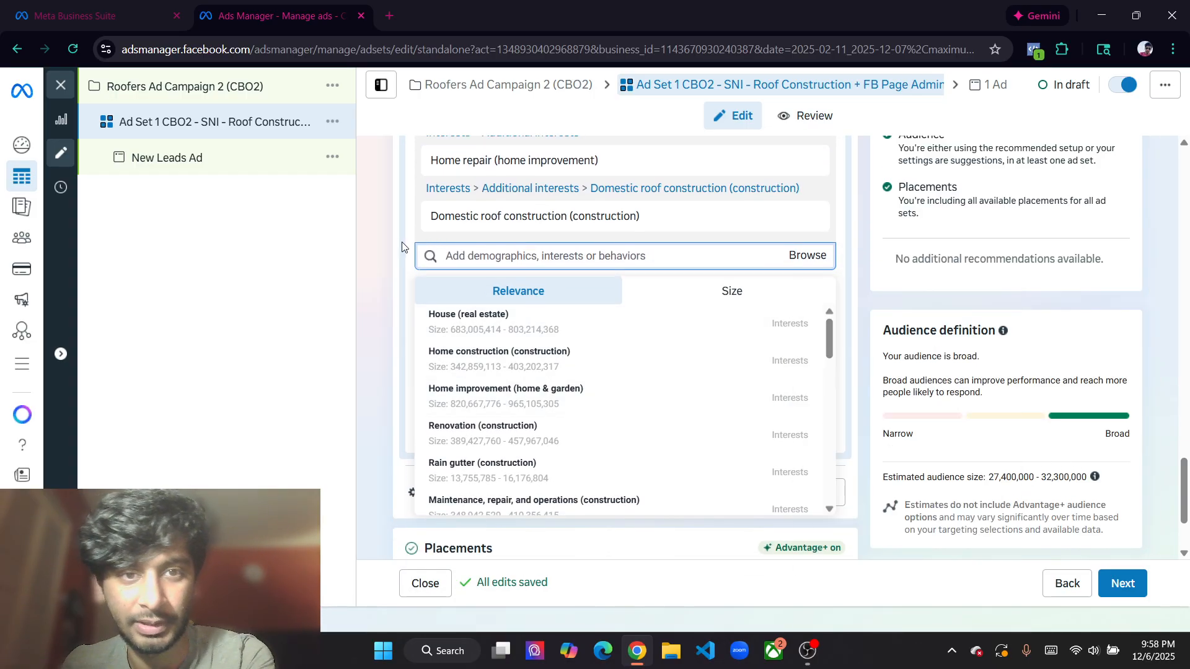
pyautogui.scroll(1, 487, 241)
pyautogui.scroll(1, 487, 240)
pyautogui.moveTo(521, 231)
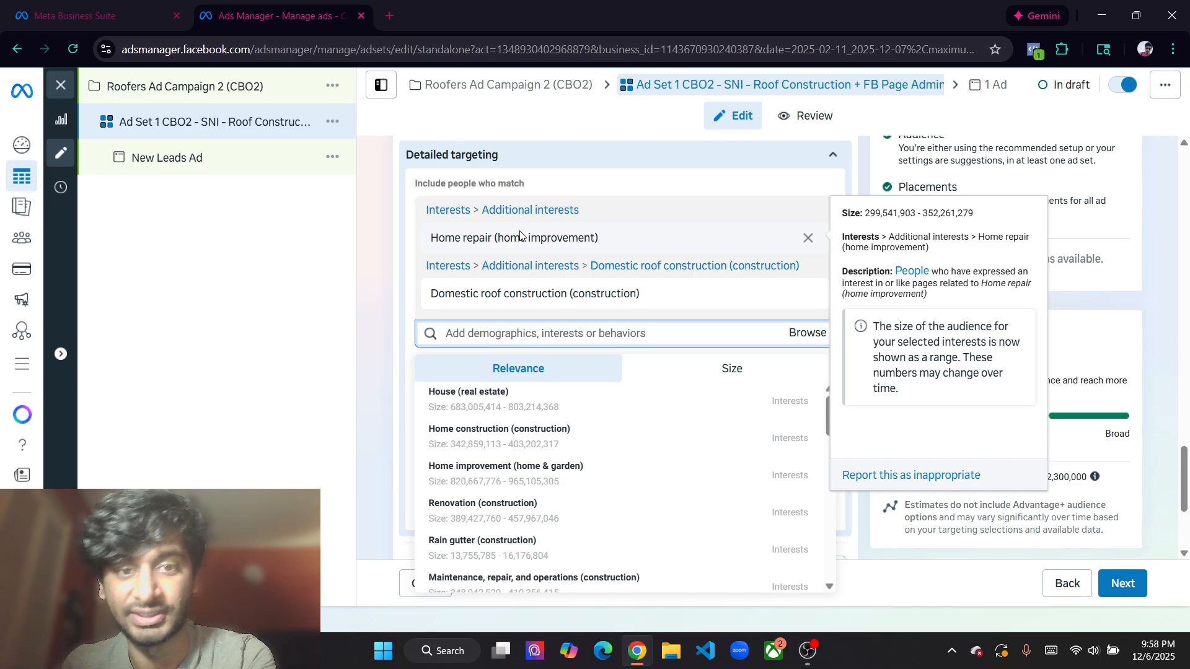
pyautogui.click(371, 349)
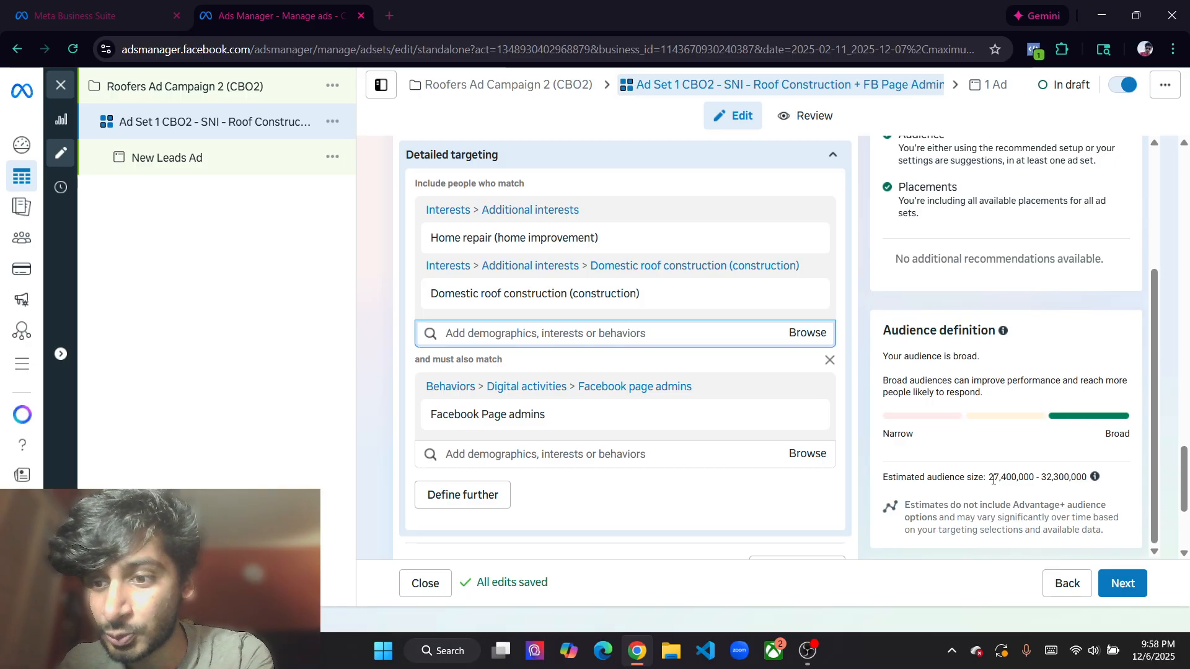
pyautogui.moveTo(990, 477); pyautogui.dragTo(1090, 479)
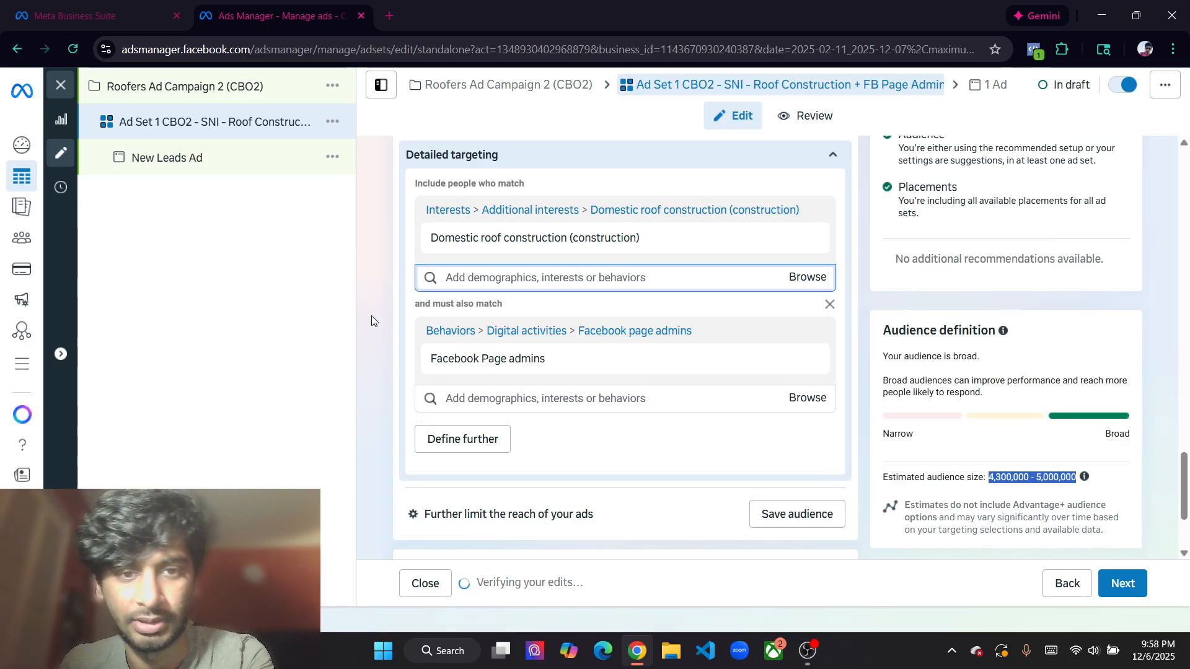
# Add the roofer employer from the suggestions to the included detailed targeting alongside Domestic roof construction
pyautogui.click(465, 284)
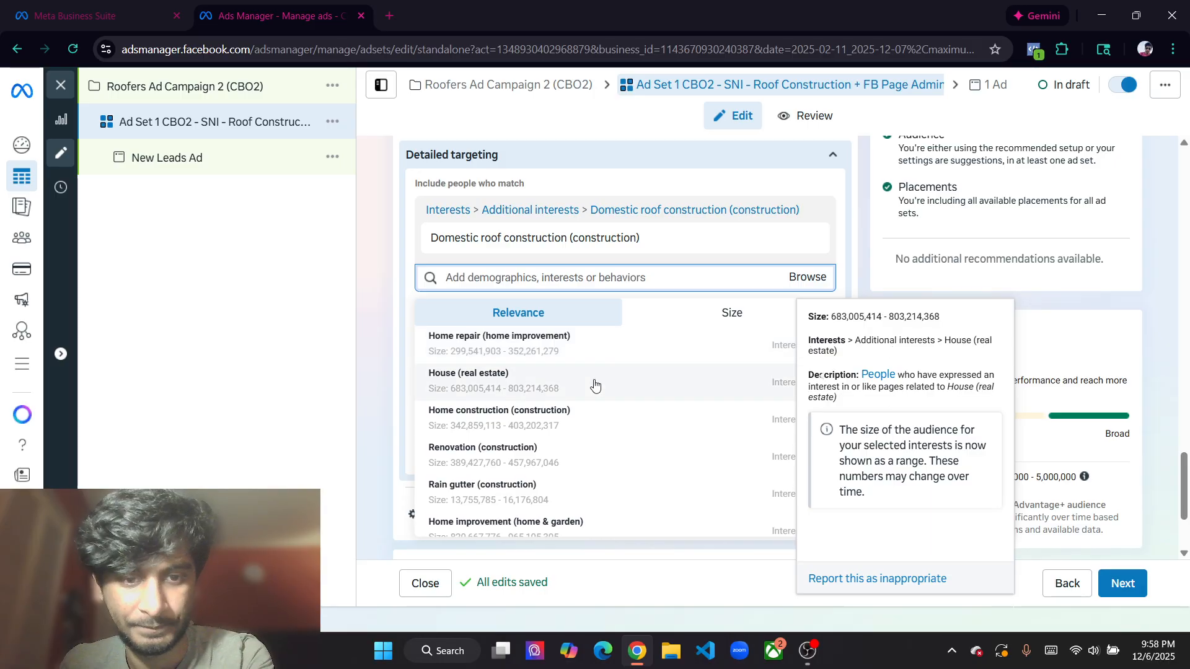
pyautogui.scroll(-1, 595, 386)
pyautogui.scroll(-1, 562, 442)
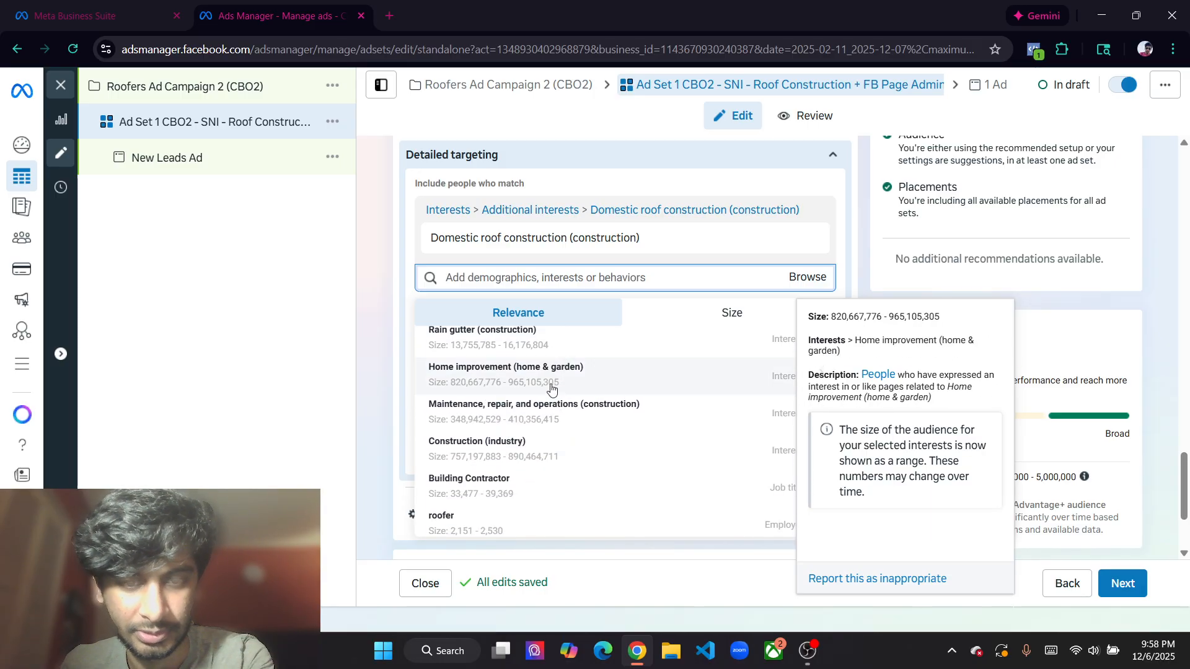
pyautogui.scroll(-1, 535, 454)
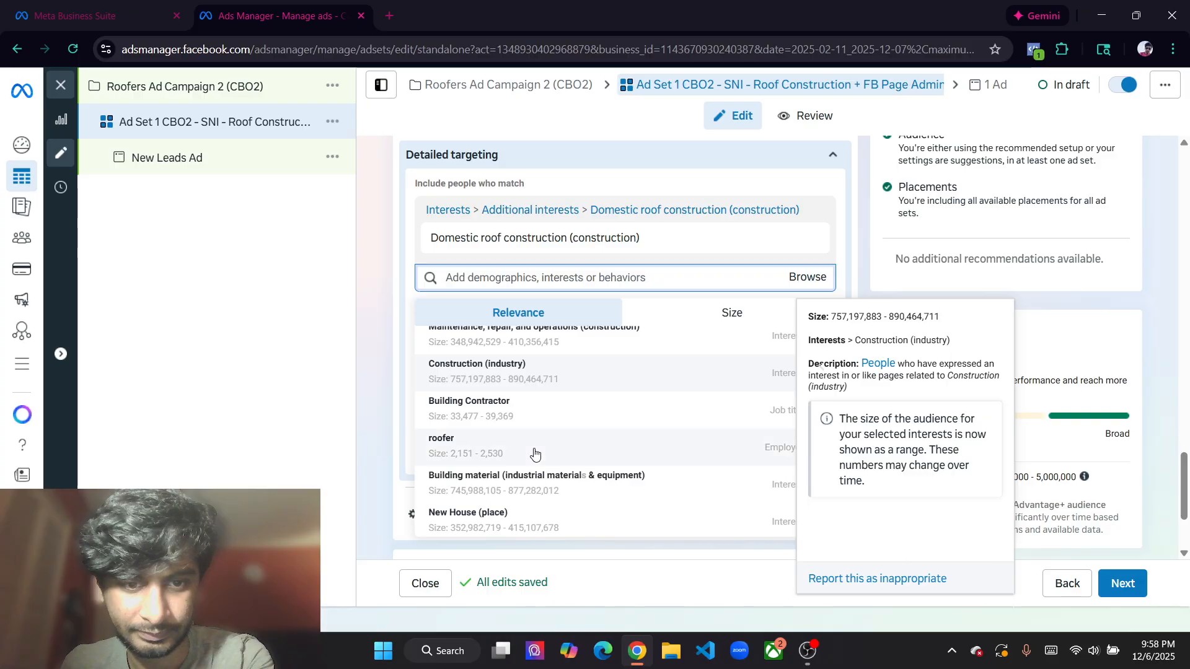
pyautogui.click(535, 454)
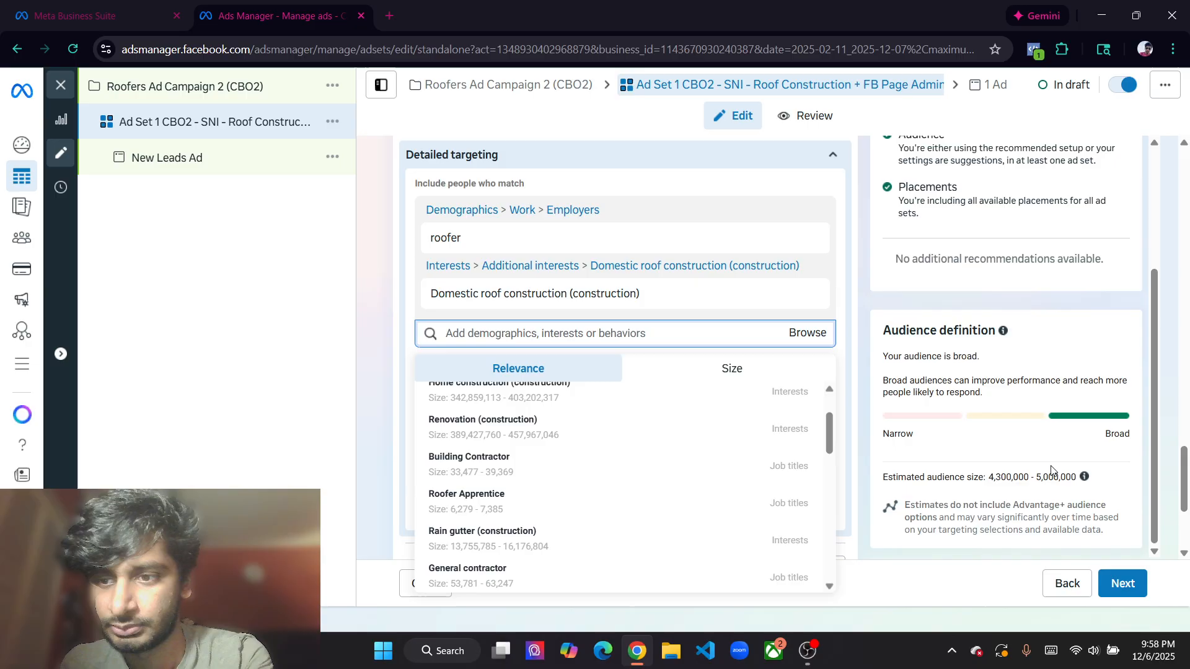
pyautogui.click(379, 293)
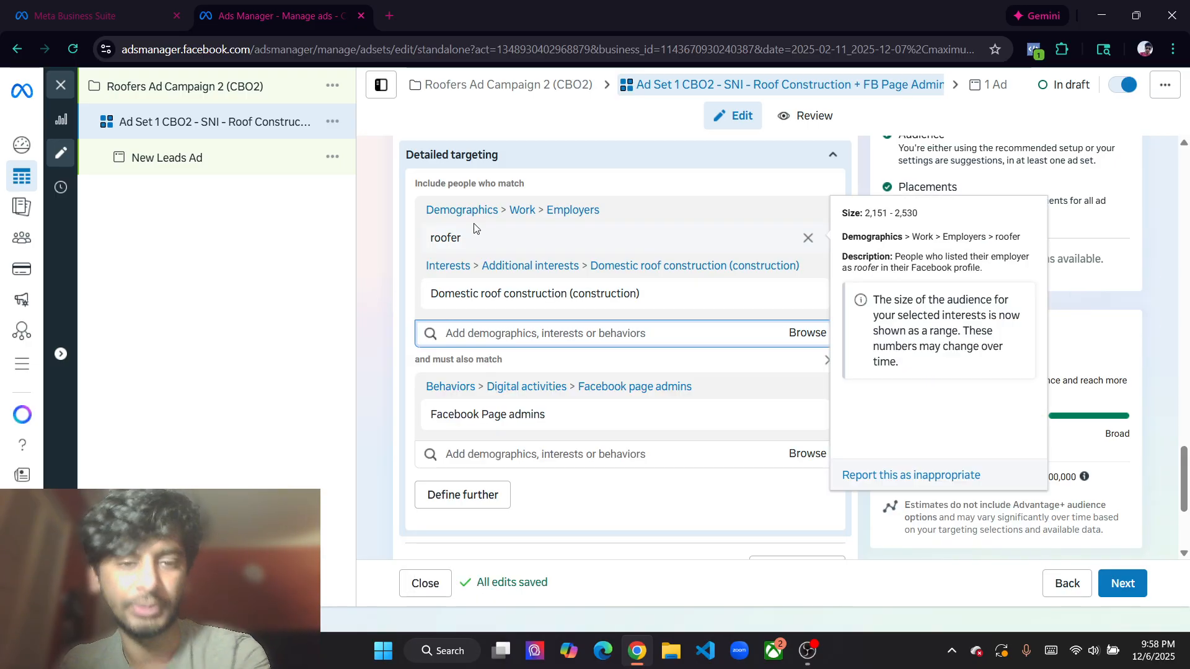
# Rename the ad set to "Ad Set 1 CBO2 - SNI - Roof Construction/Roofer + FB Page Admins"
pyautogui.moveTo(470, 245); pyautogui.dragTo(429, 240)
pyautogui.click(426, 239)
pyautogui.hotkey('ctrl', 'c')
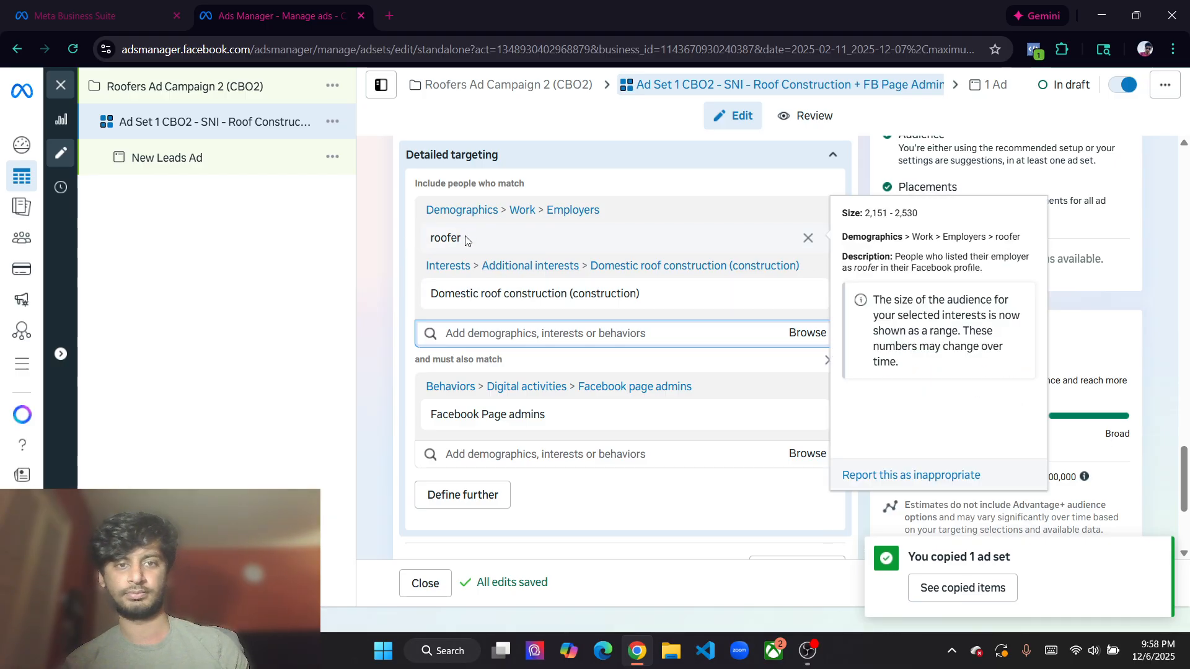
pyautogui.scroll(15, 527, 318)
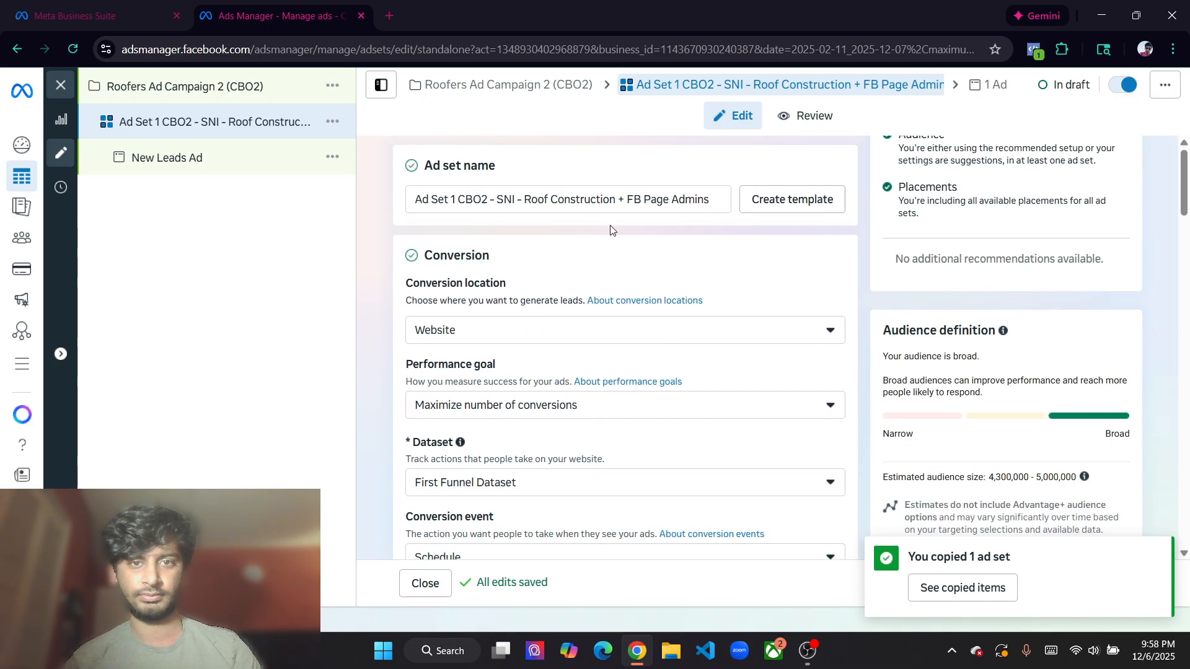
pyautogui.click(617, 200)
pyautogui.write('/Roofer')
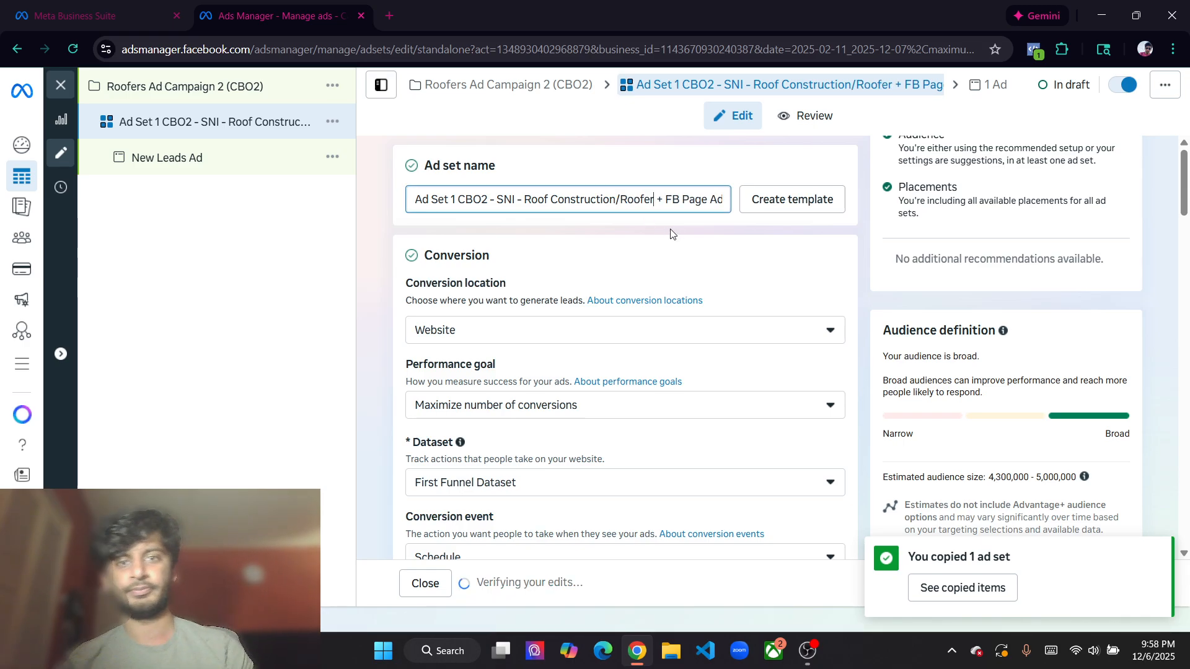
pyautogui.moveTo(674, 199); pyautogui.dragTo(711, 259)
pyautogui.click(711, 259)
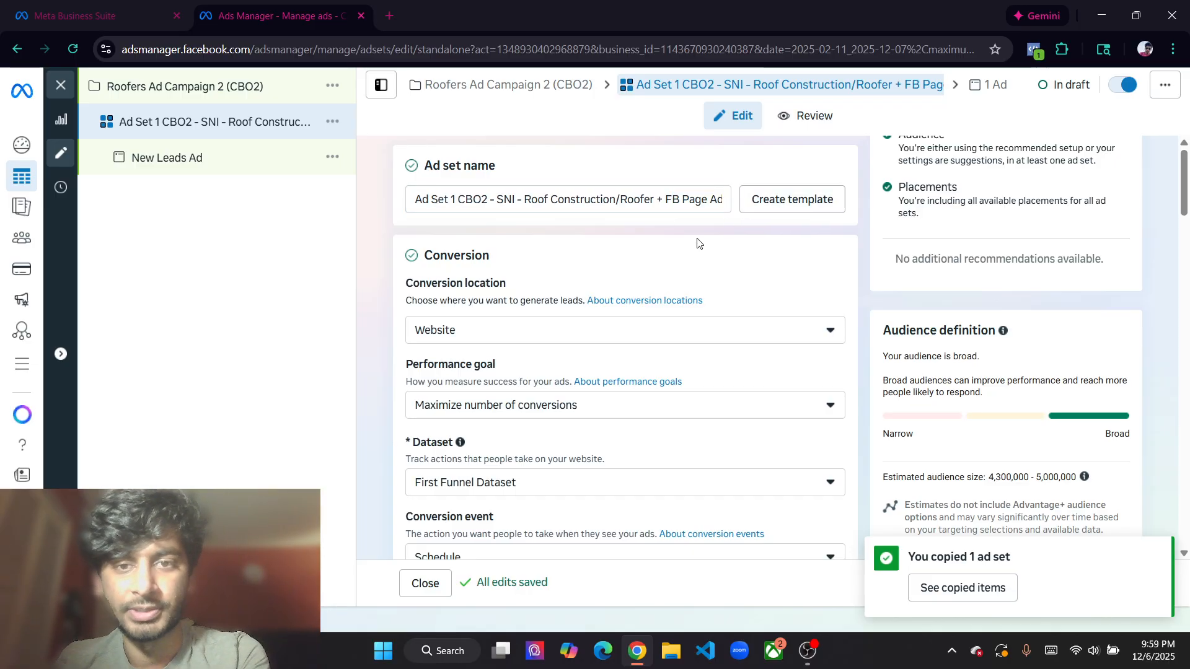
# Check each part of the ad set name, from the interest terms to the FB Page Admins ending
pyautogui.click(525, 202)
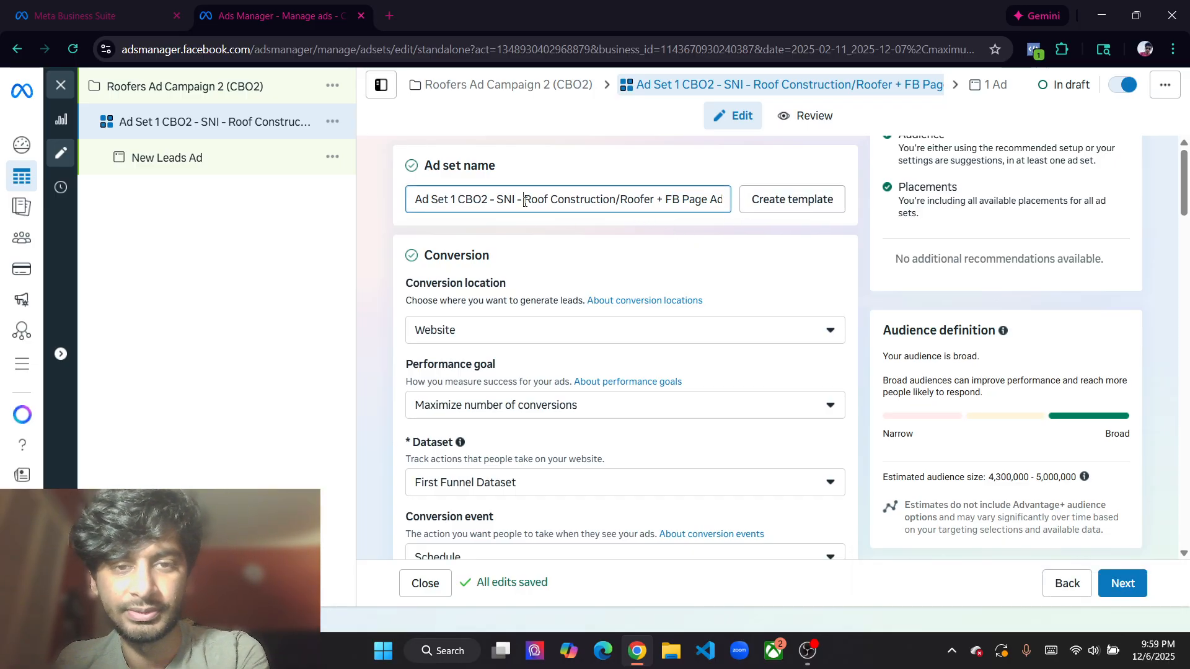
pyautogui.moveTo(525, 203); pyautogui.dragTo(640, 203)
pyautogui.click(651, 202)
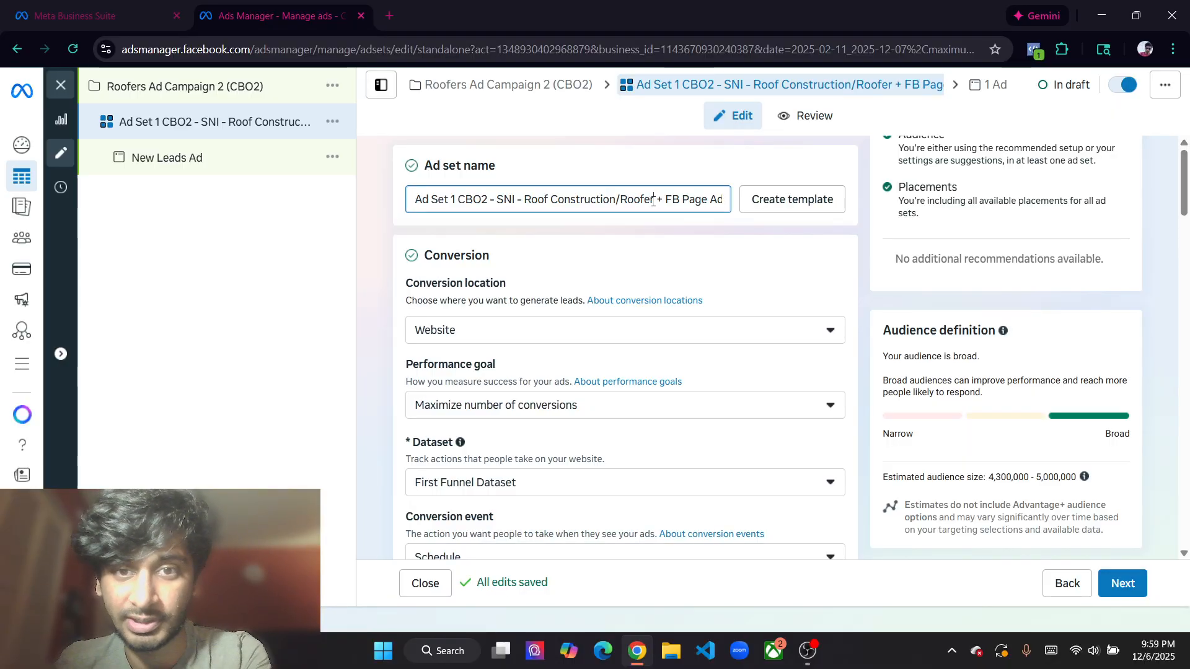
pyautogui.moveTo(669, 200); pyautogui.dragTo(738, 205)
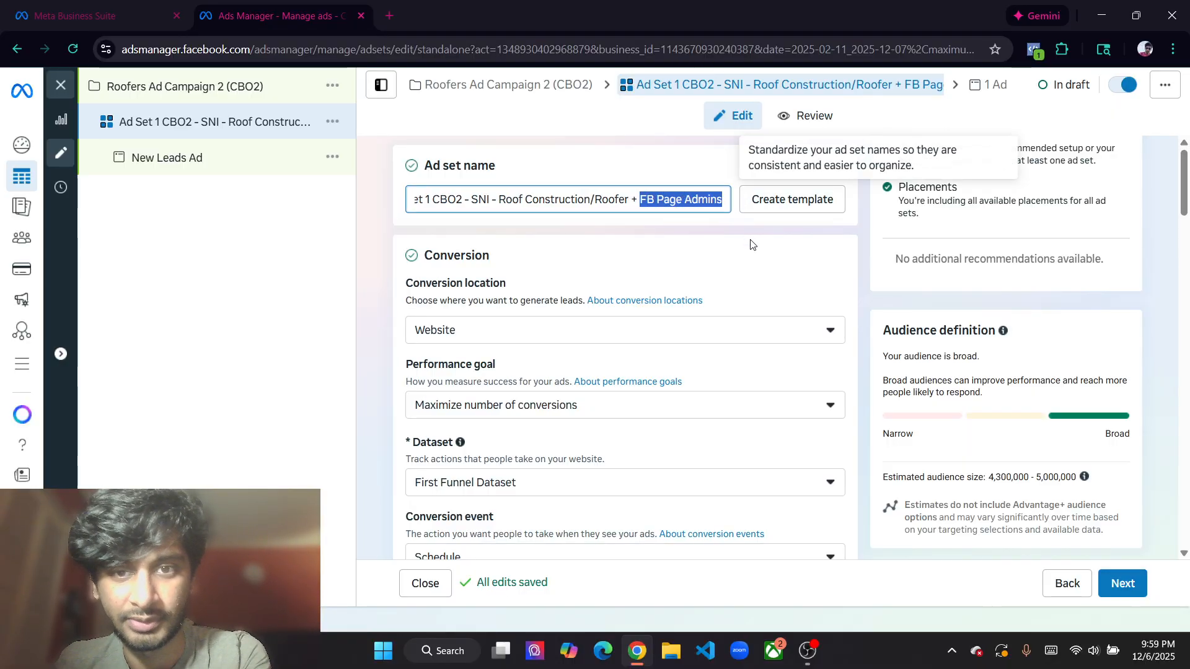
pyautogui.moveTo(594, 200); pyautogui.dragTo(414, 201)
pyautogui.click(634, 199)
pyautogui.write('+')
pyautogui.click(450, 200)
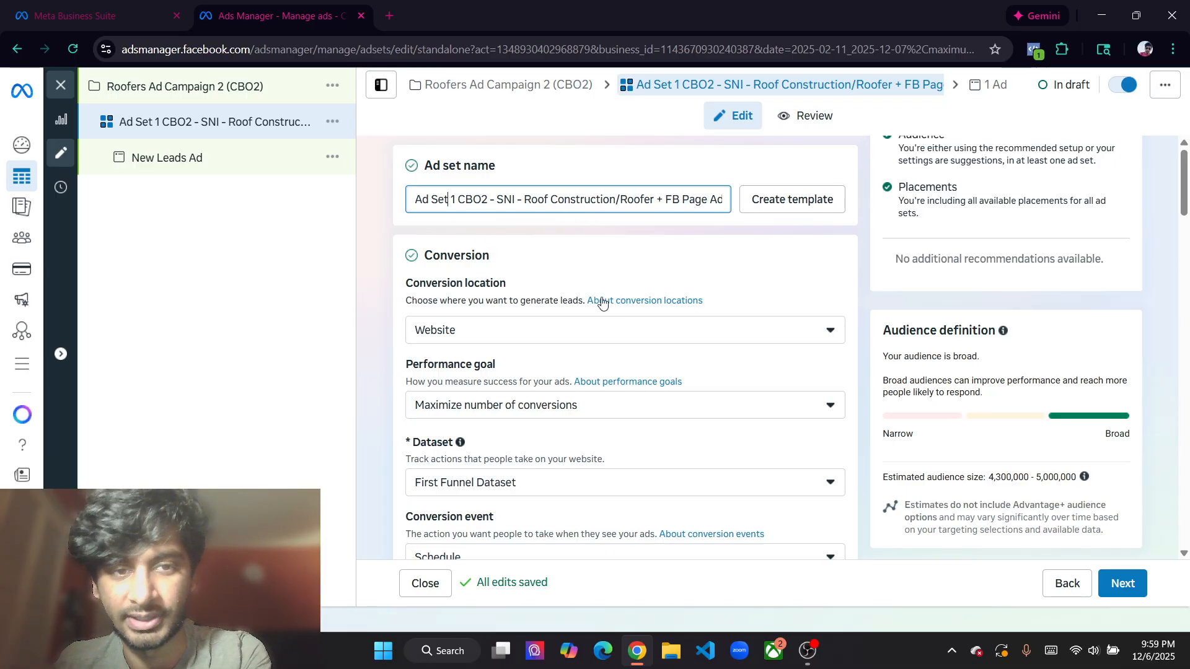
# Review the included roofer and Domestic roof construction targeting, the Facebook Page admins condition and the roofer audience details
pyautogui.scroll(-5, 609, 306)
pyautogui.scroll(-12, 617, 336)
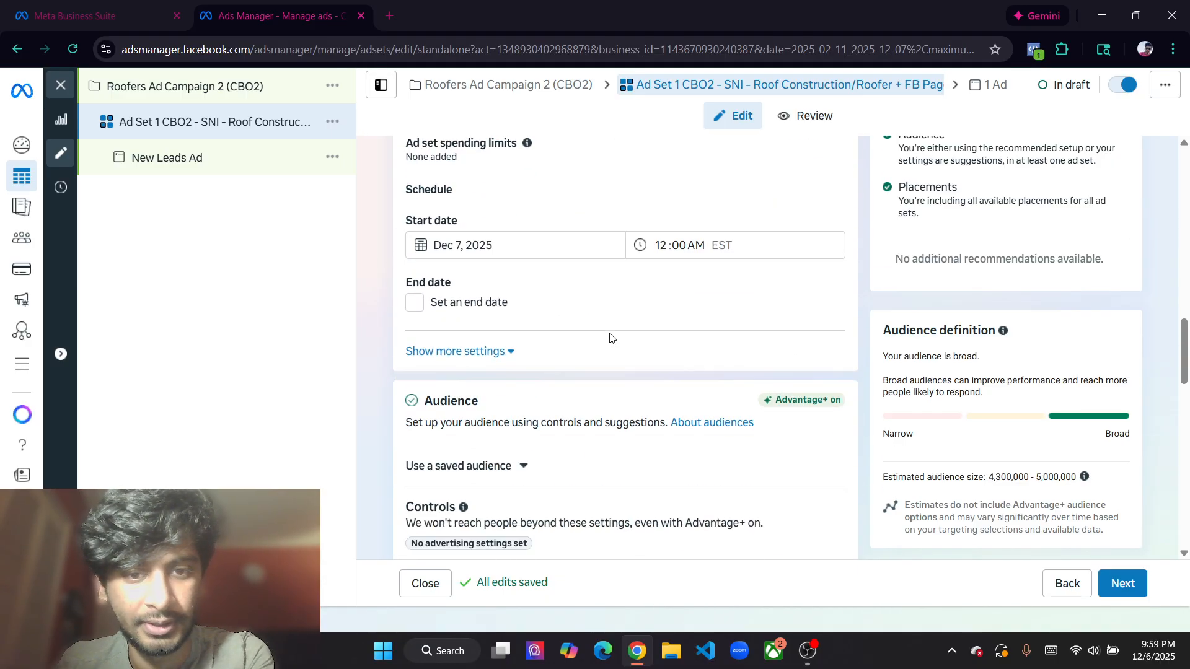
pyautogui.scroll(-2, 609, 338)
pyautogui.scroll(2, 604, 338)
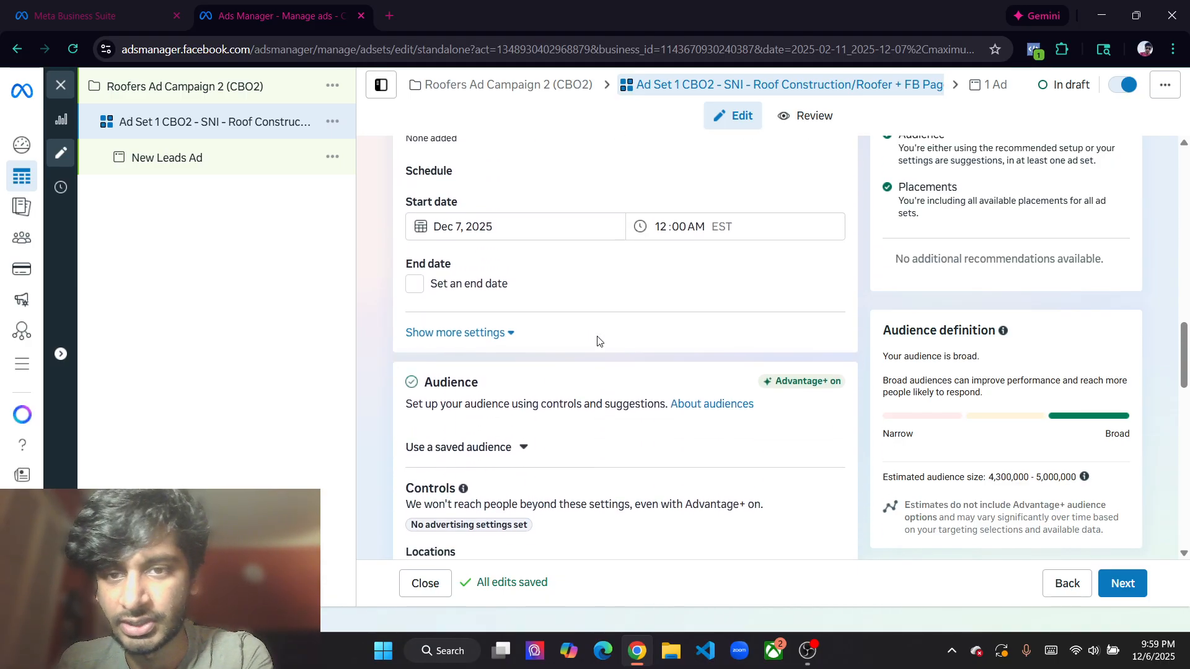
pyautogui.scroll(-6, 602, 341)
pyautogui.scroll(-6, 598, 344)
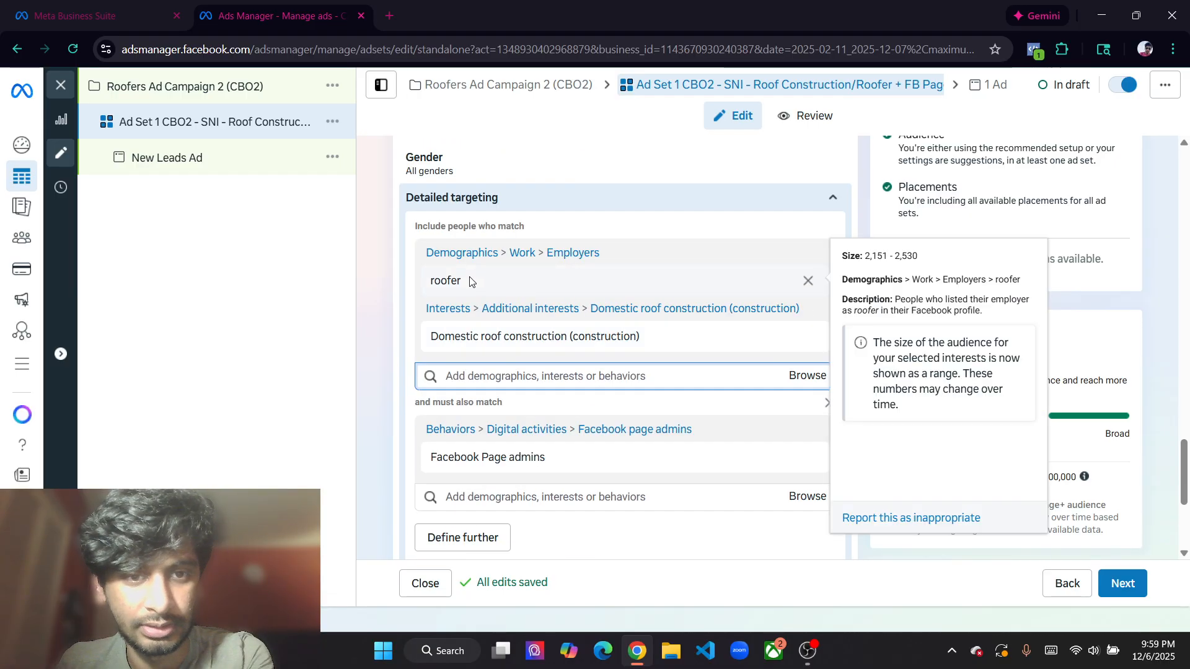
pyautogui.scroll(-1, 661, 298)
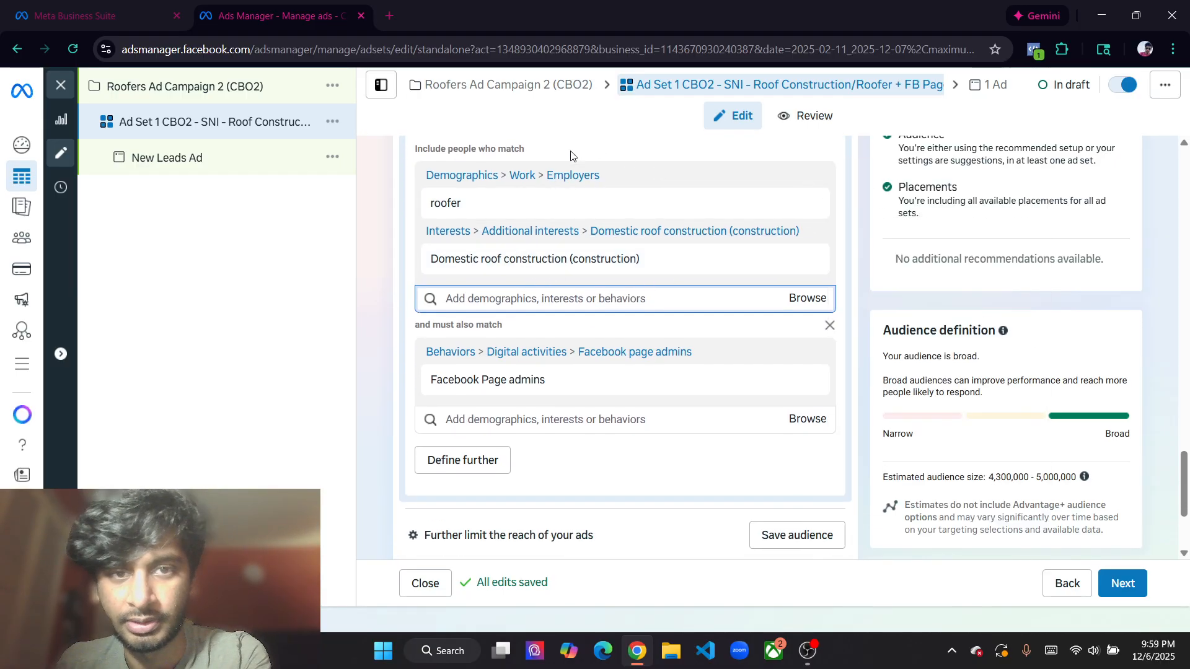
pyautogui.scroll(1, 700, 233)
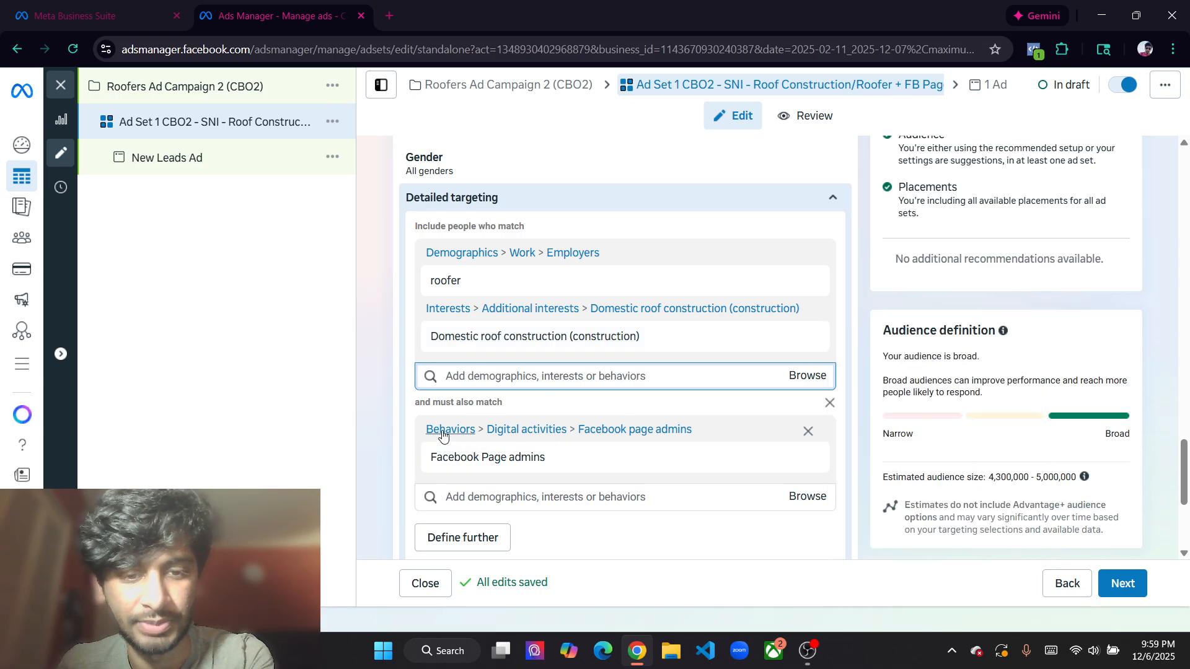
pyautogui.scroll(-1, 782, 437)
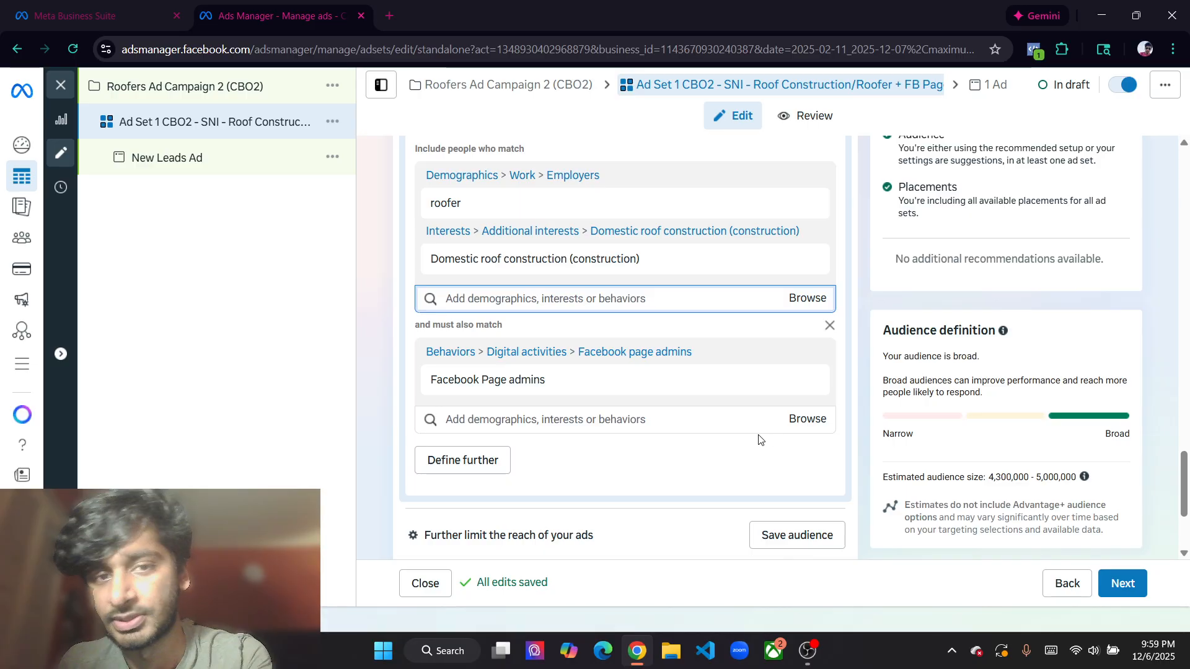
pyautogui.scroll(1, 760, 439)
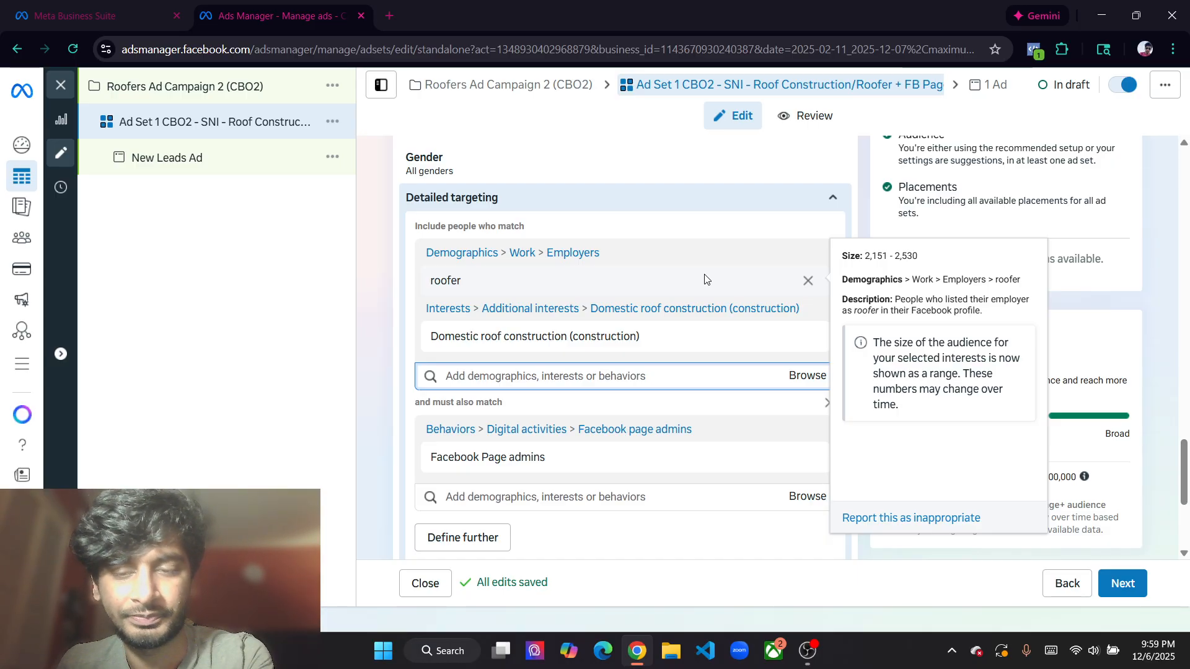
pyautogui.scroll(-3, 581, 384)
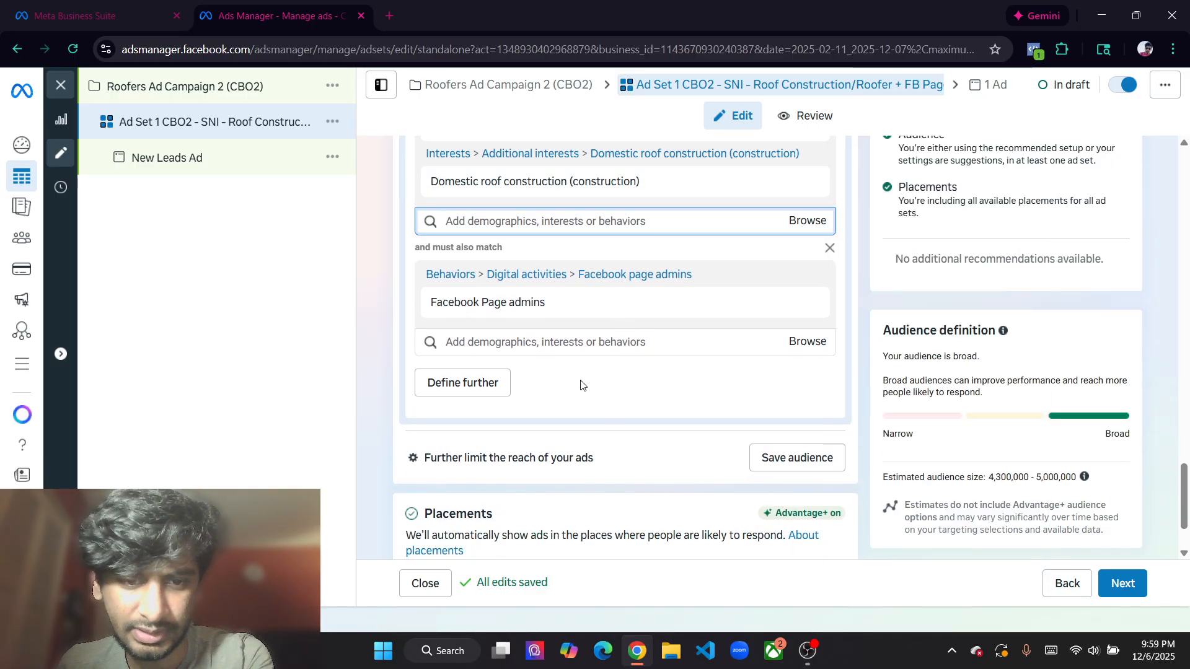
pyautogui.scroll(-1, 576, 388)
pyautogui.scroll(3, 576, 388)
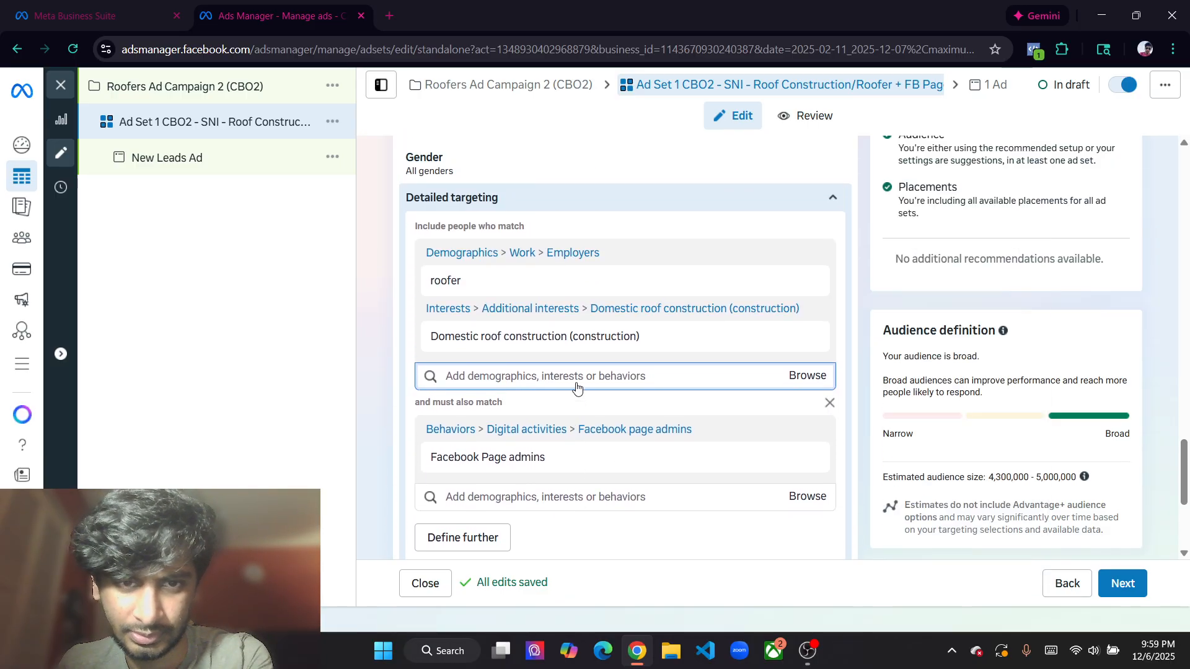
pyautogui.moveTo(513, 282)
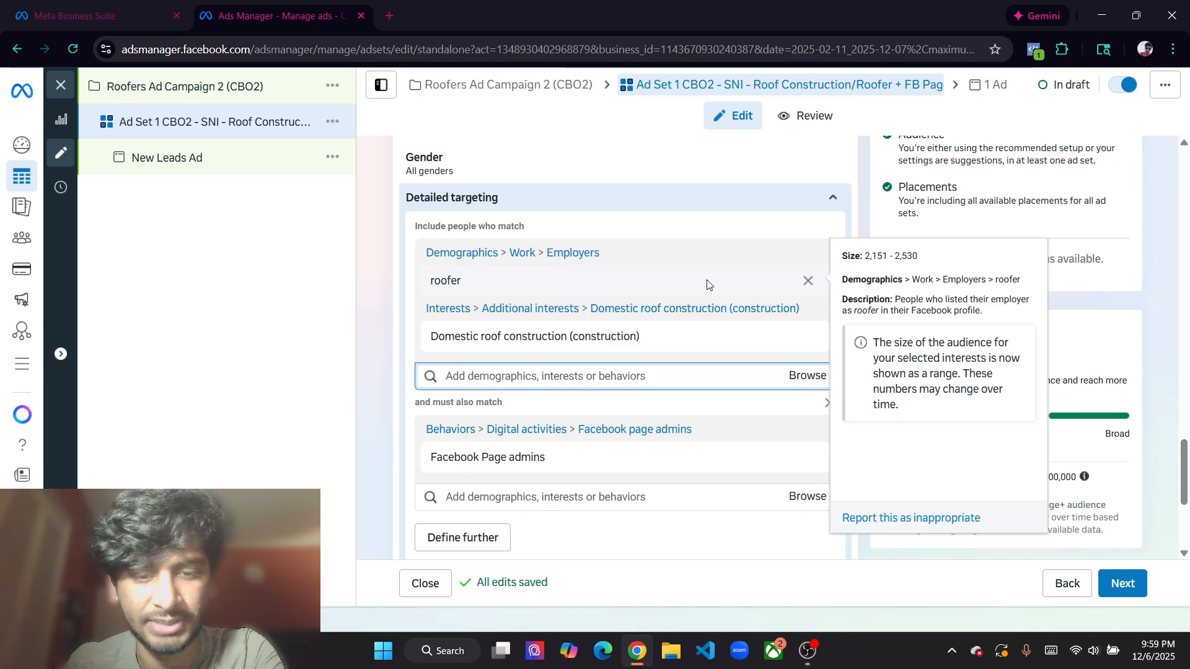
pyautogui.scroll(-2, 709, 284)
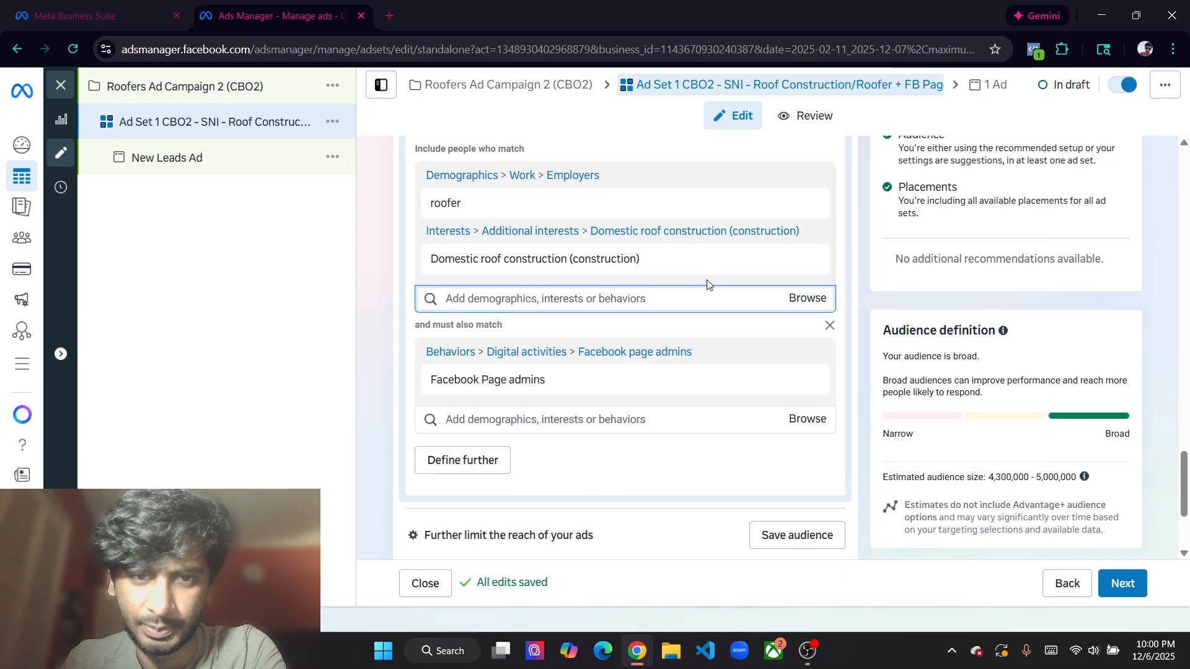
pyautogui.scroll(2, 705, 278)
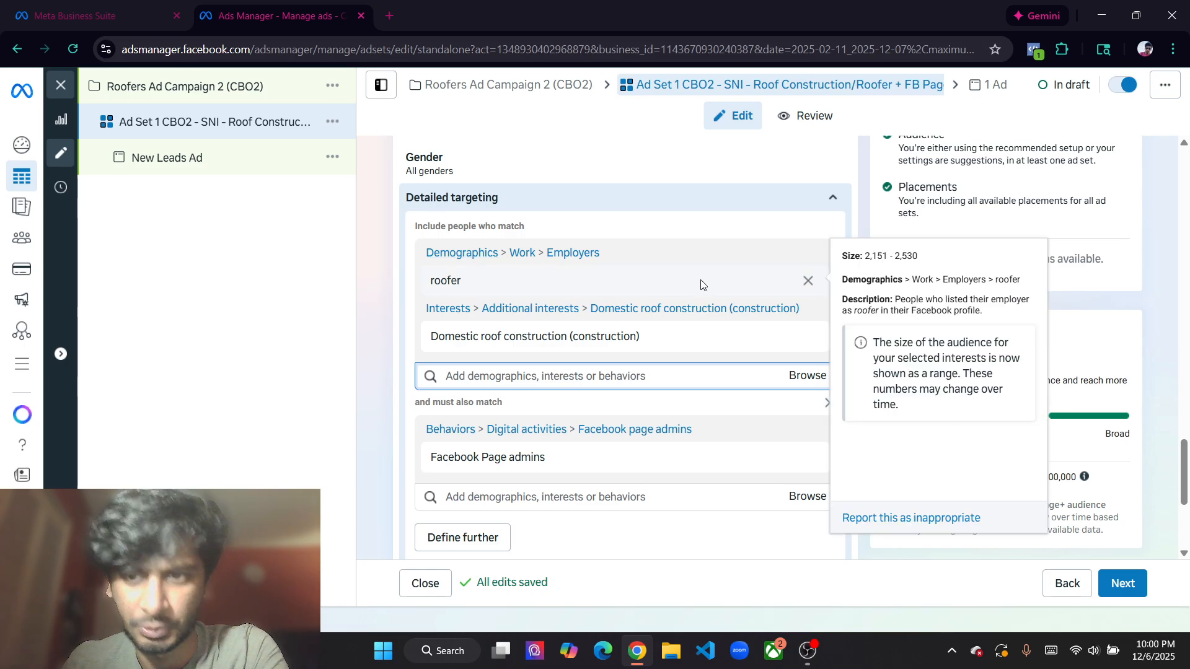
# Examine the ad set's additional placement settings, including platforms, placement controls and inventory filters, and collapse them again
pyautogui.scroll(-4, 703, 292)
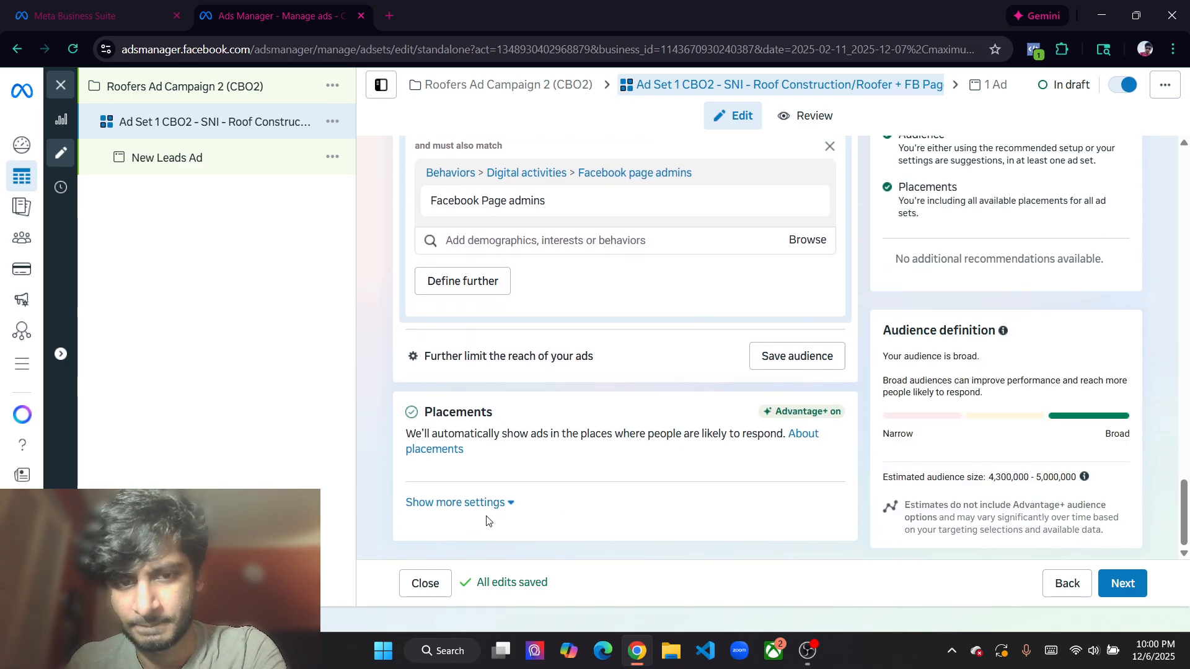
pyautogui.click(492, 503)
pyautogui.scroll(-5, 545, 419)
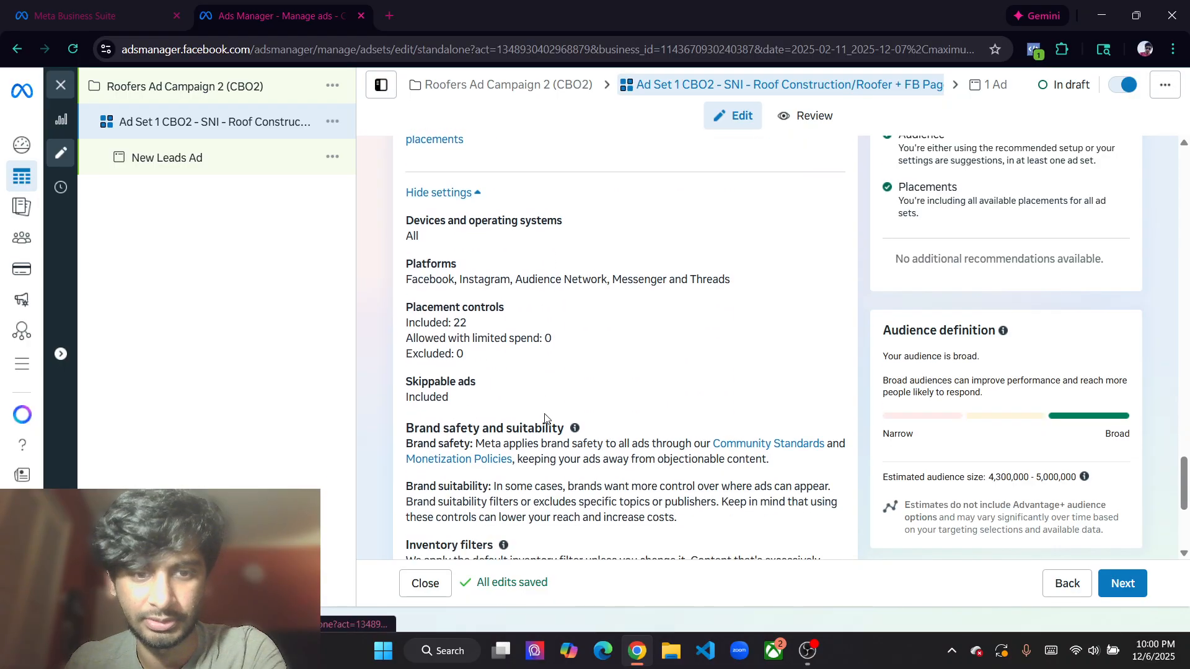
pyautogui.scroll(-3, 545, 420)
pyautogui.scroll(1, 590, 386)
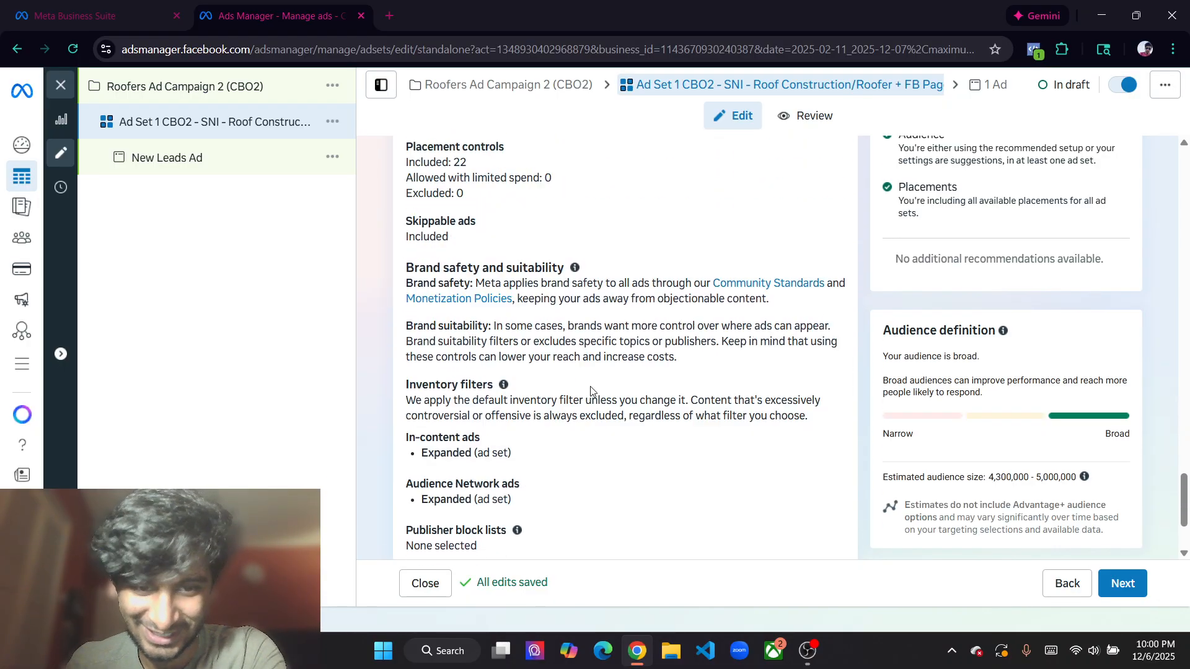
pyautogui.scroll(7, 591, 386)
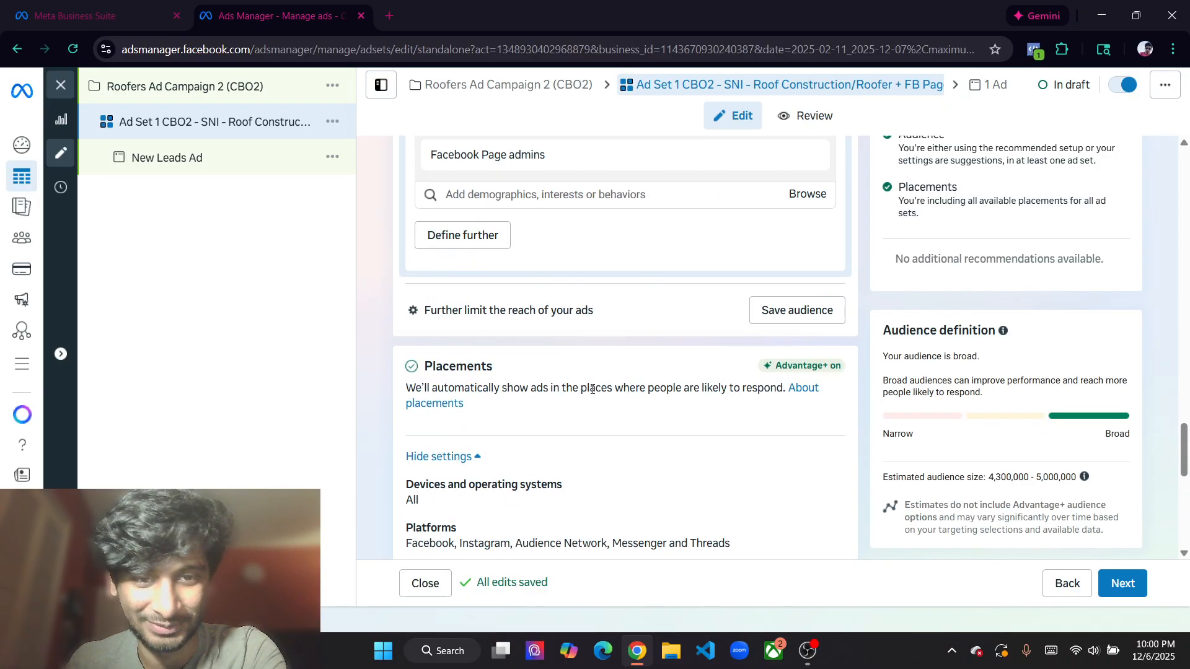
pyautogui.click(462, 457)
# Continue to the New Leads Ad, select its ad name and open File Explorer
pyautogui.click(1120, 583)
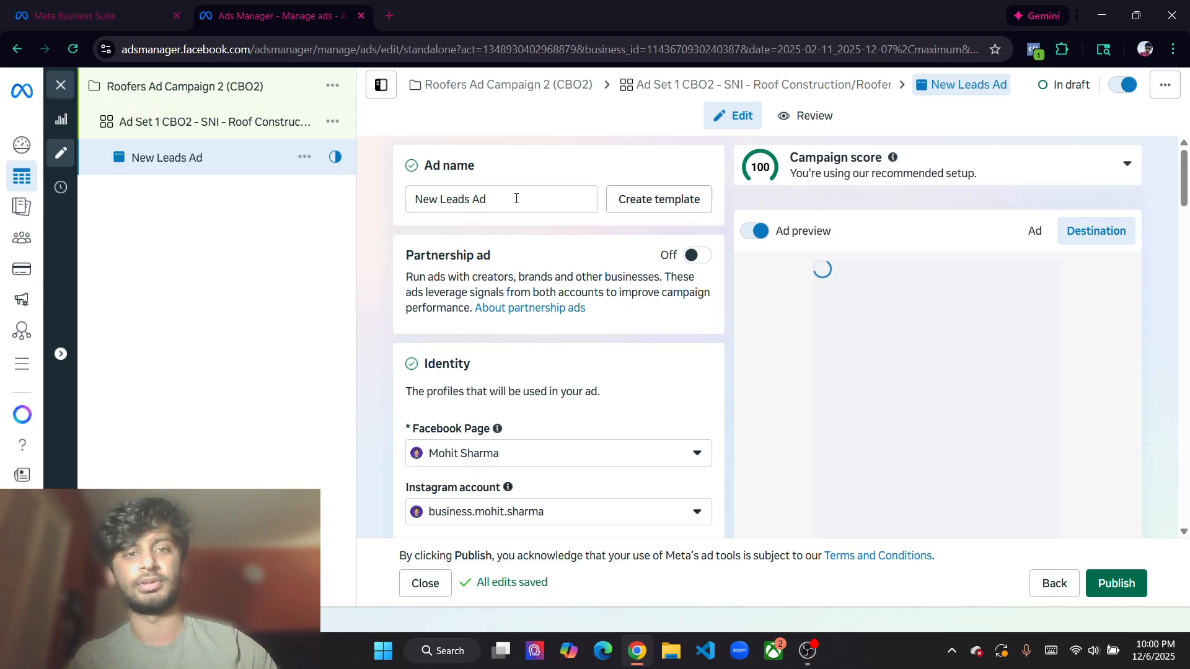
pyautogui.tripleClick(517, 199)
pyautogui.click(671, 651)
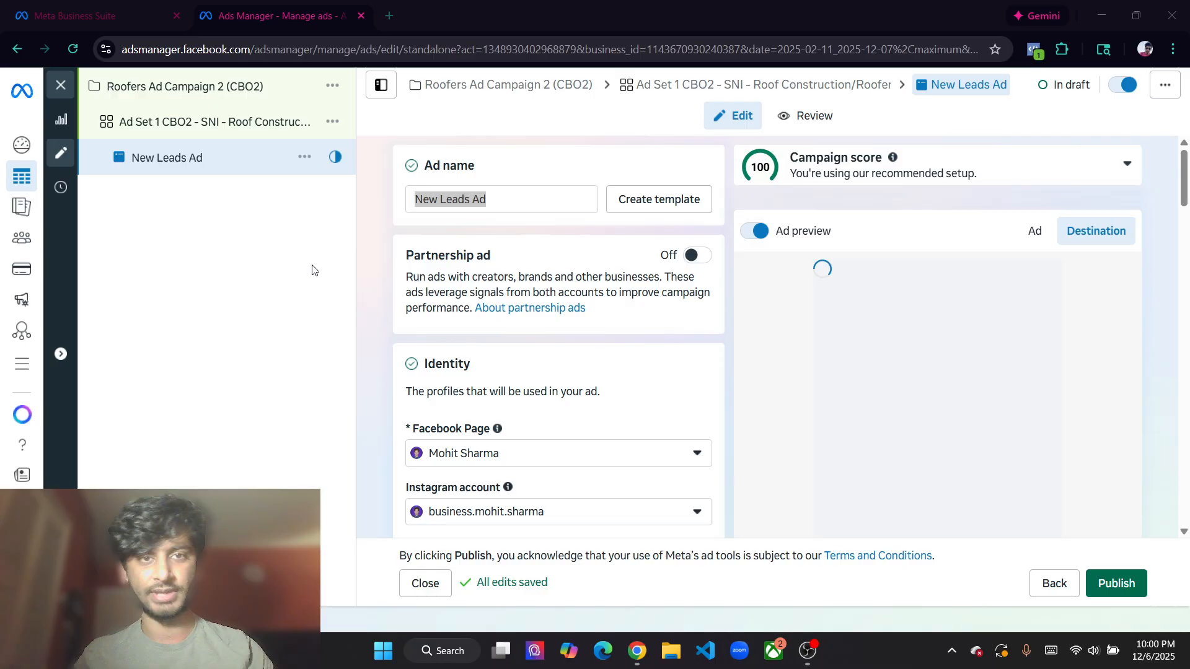
# Switch to OBS, move the WebCam source to the lower-right corner of the scene and minimize OBS
pyautogui.click(808, 651)
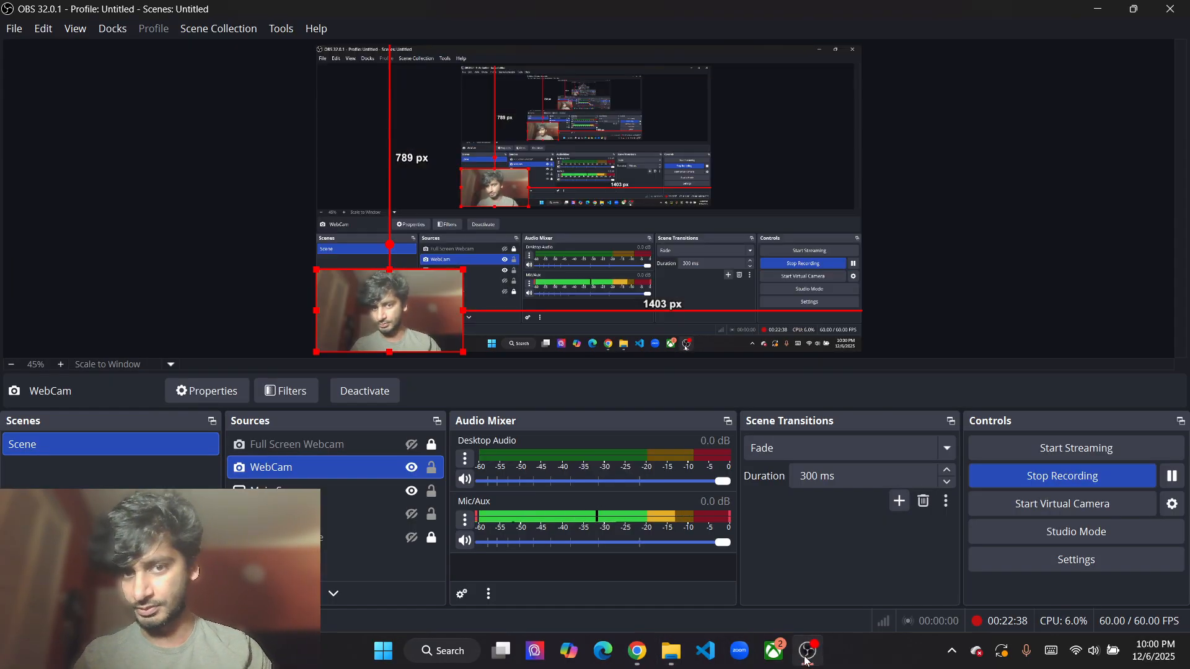
pyautogui.moveTo(372, 316); pyautogui.dragTo(760, 332)
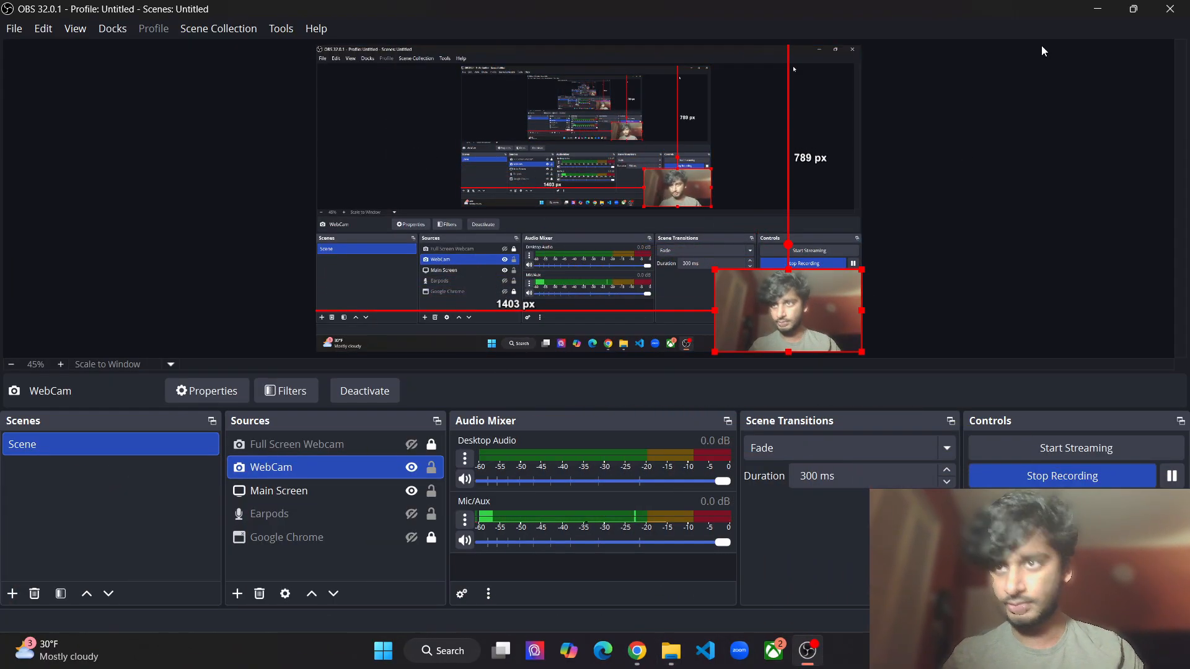
pyautogui.click(1094, 11)
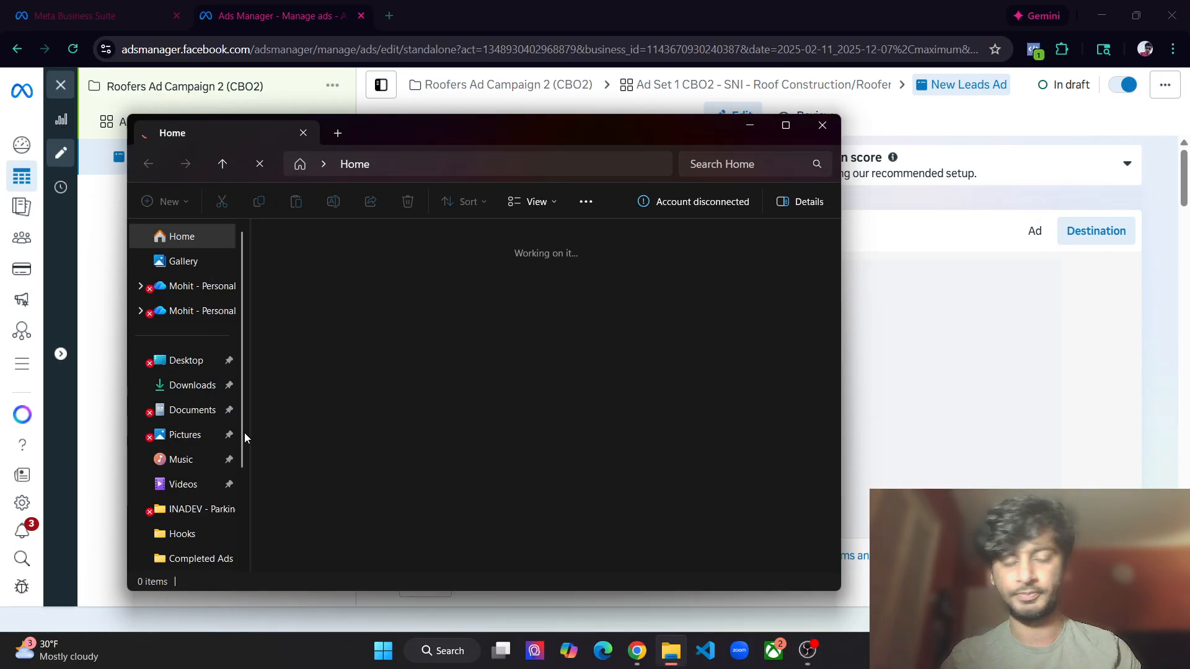
# Open the Completed Ads folder inside the Desktop's Ads folder
pyautogui.click(186, 368)
pyautogui.click(301, 561)
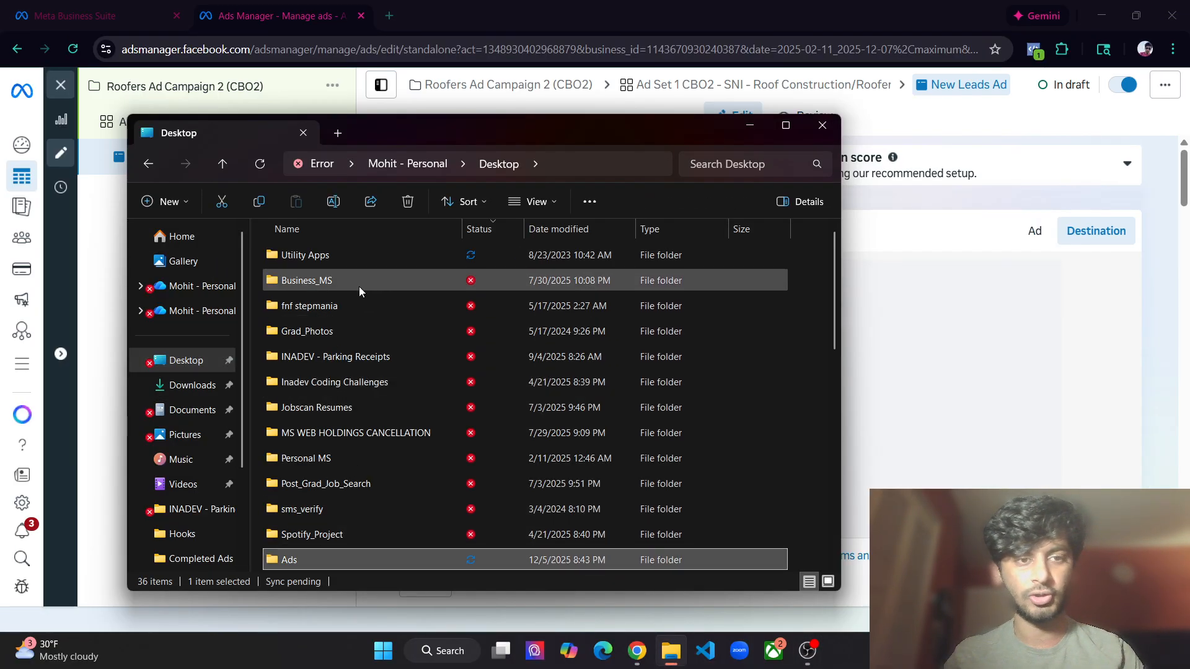
pyautogui.doubleClick(291, 561)
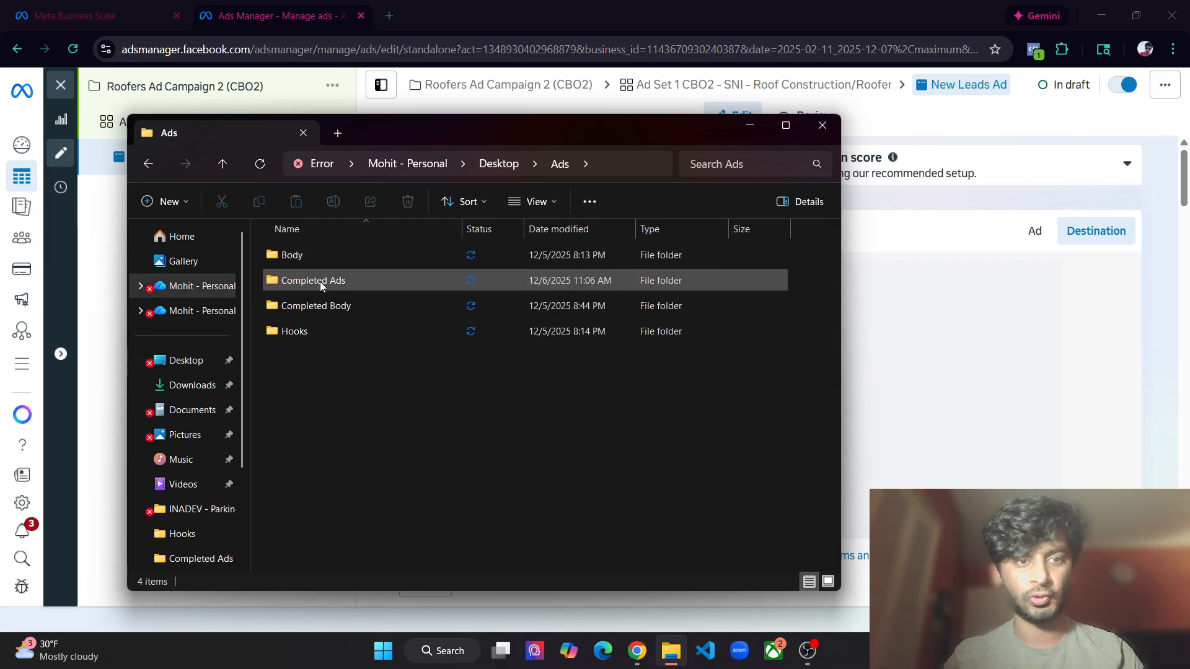
pyautogui.doubleClick(317, 281)
# Play the first few seconds of the video CBO2 - Completed Ad 1, pause it and minimize Media Player
pyautogui.doubleClick(295, 262)
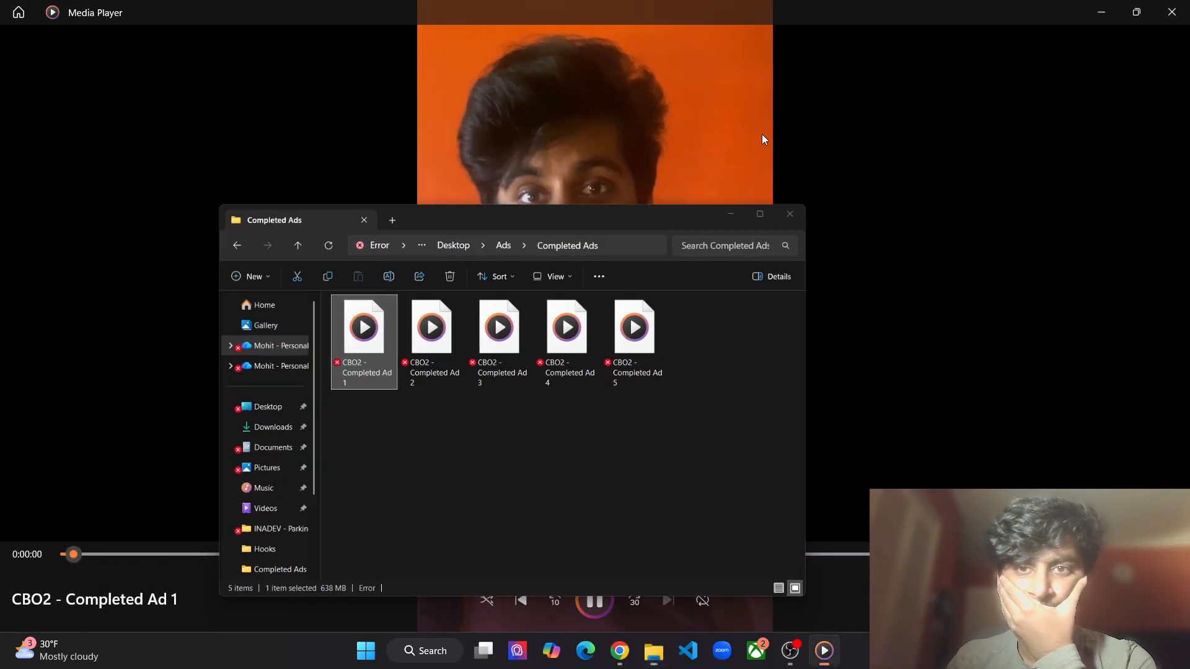
pyautogui.click(763, 135)
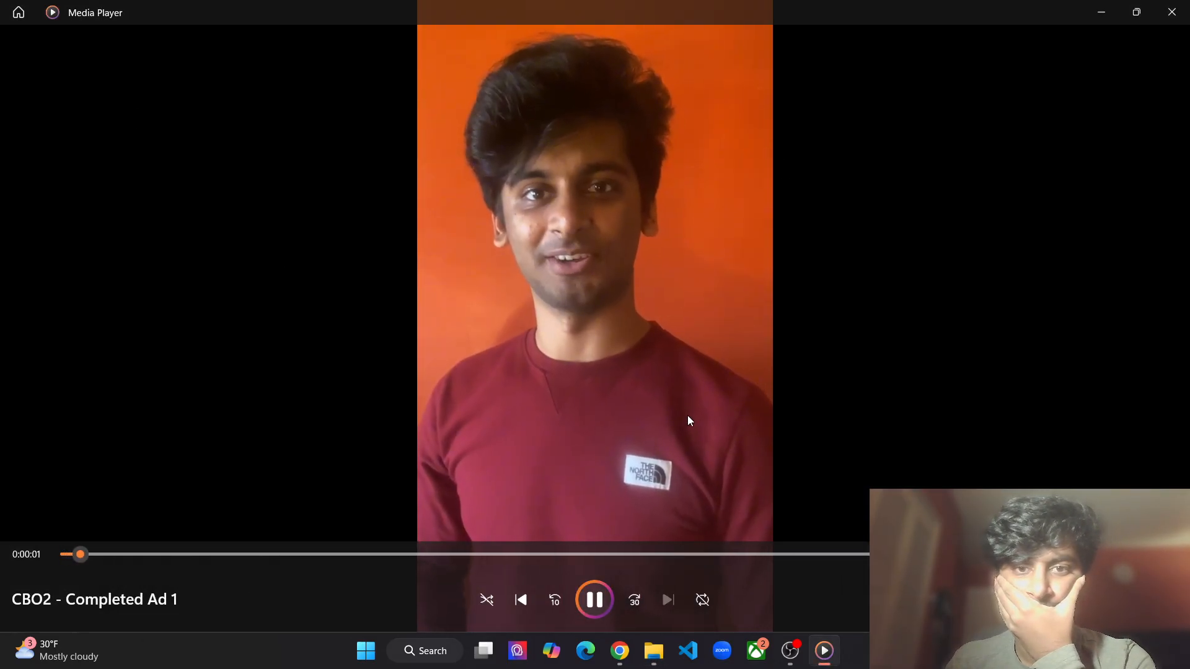
pyautogui.click(595, 600)
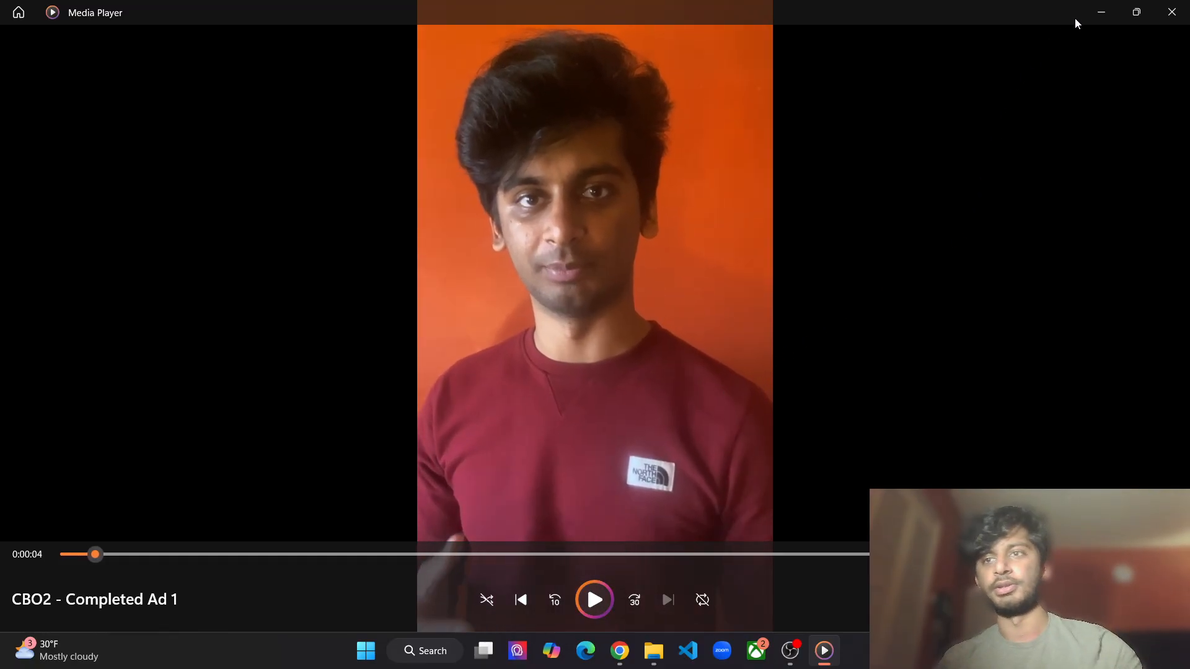
pyautogui.click(1101, 12)
# Rename the new leads ad "For roofers spending $30/day on ads"
pyautogui.write('Fo')
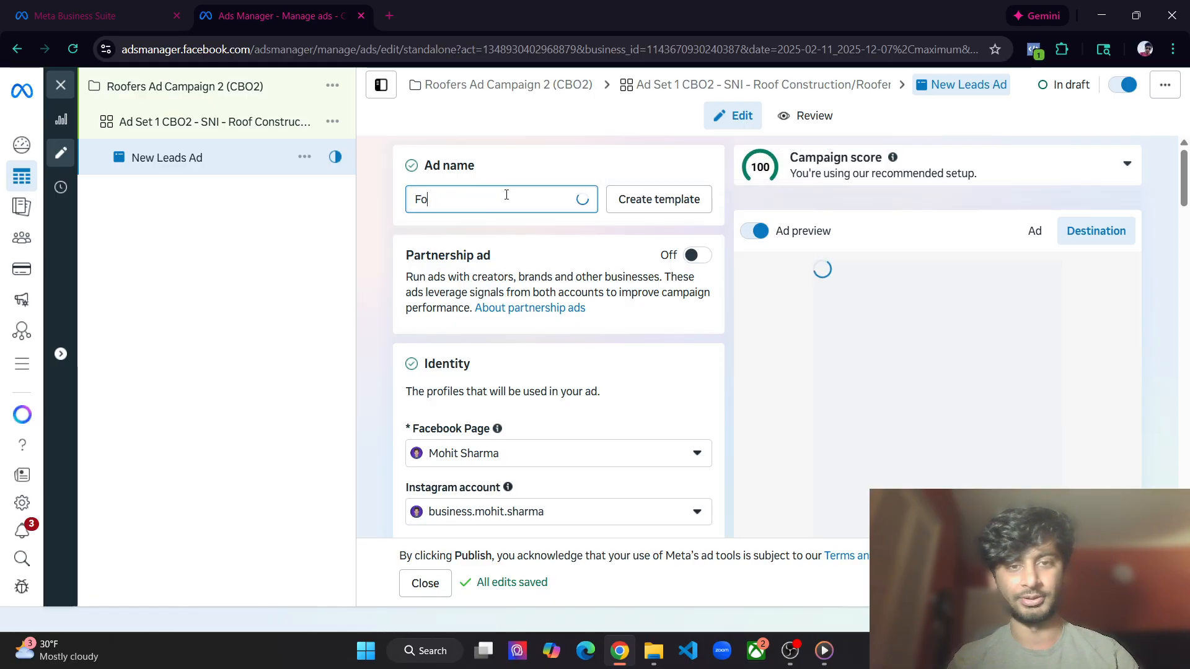
pyautogui.write('r roofers spendin')
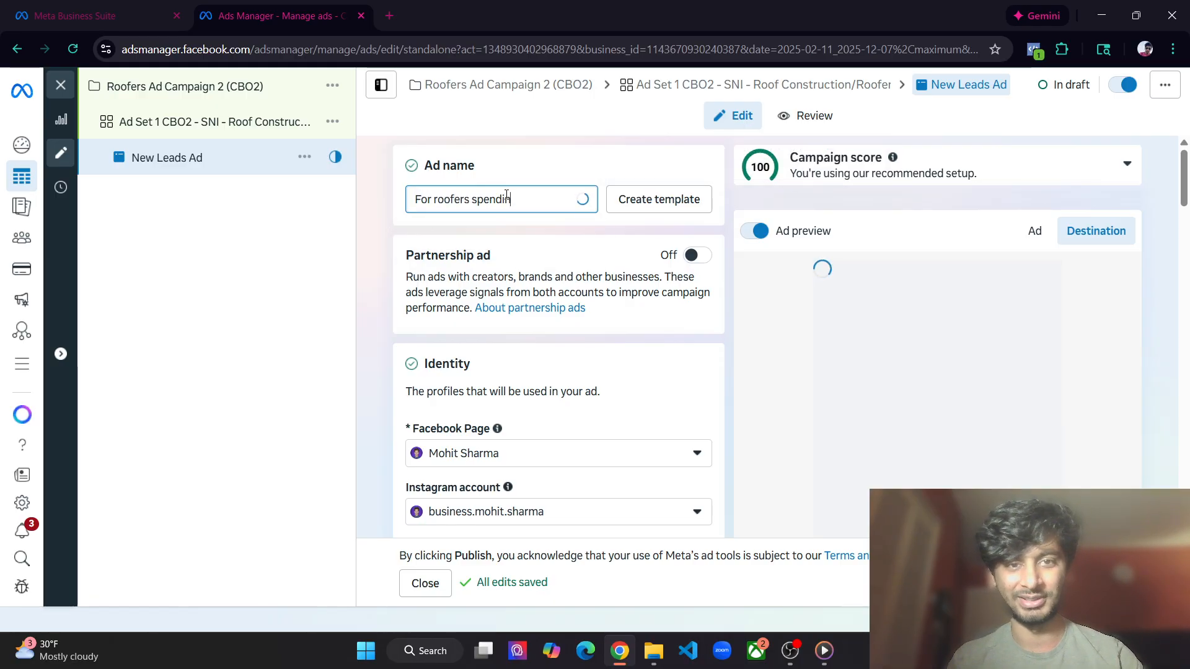
pyautogui.write('g $30')
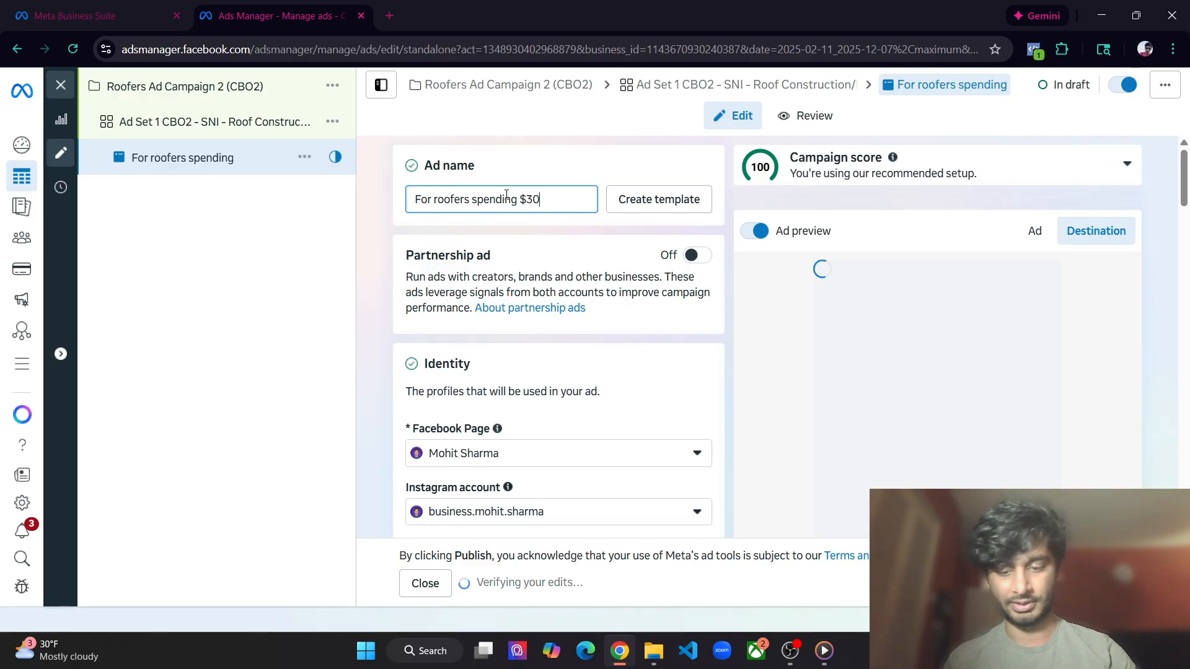
pyautogui.write('/day on ads')
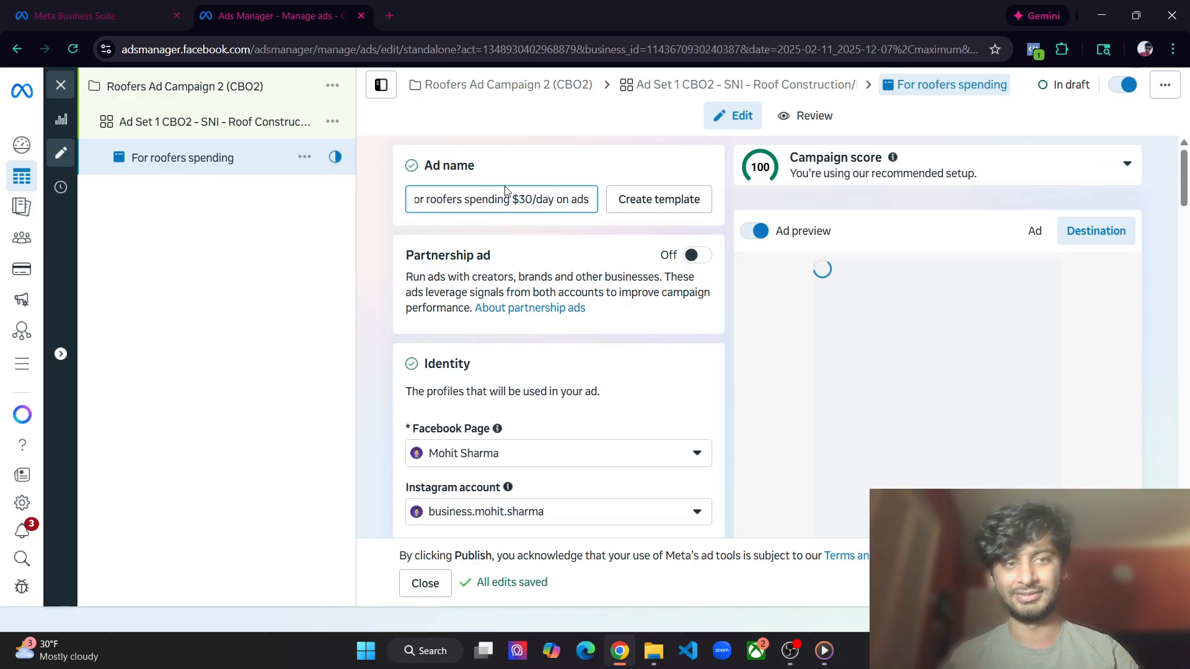
pyautogui.doubleClick(420, 198)
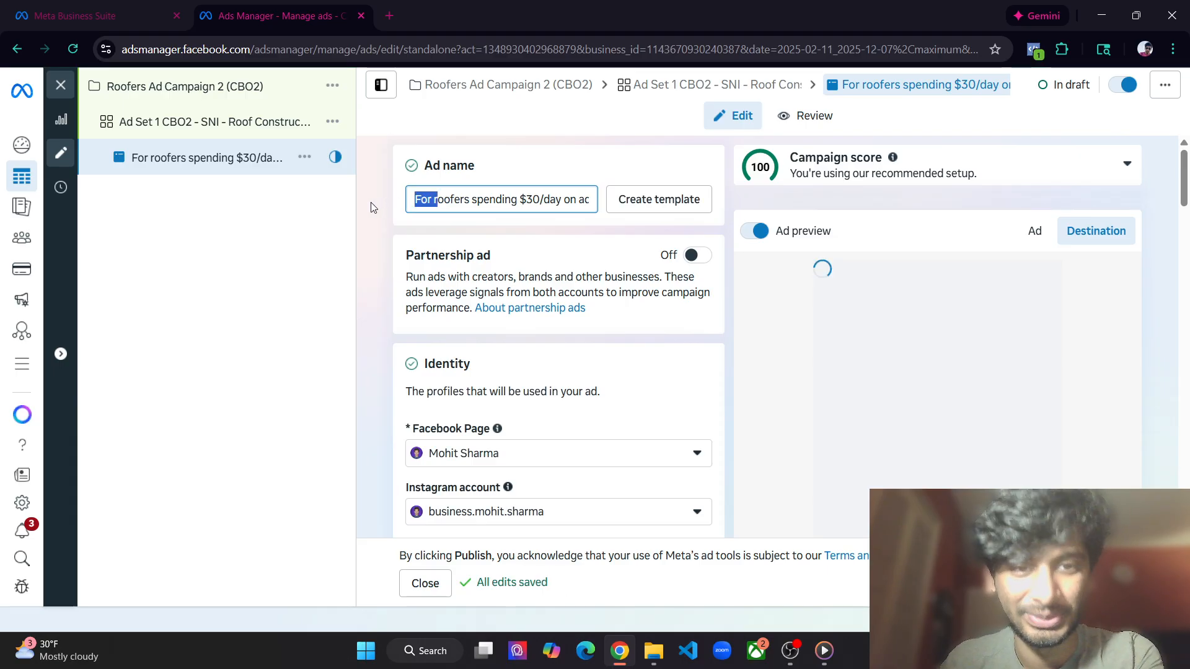
pyautogui.click(374, 207)
pyautogui.moveTo(540, 200); pyautogui.dragTo(604, 205)
pyautogui.click(463, 202)
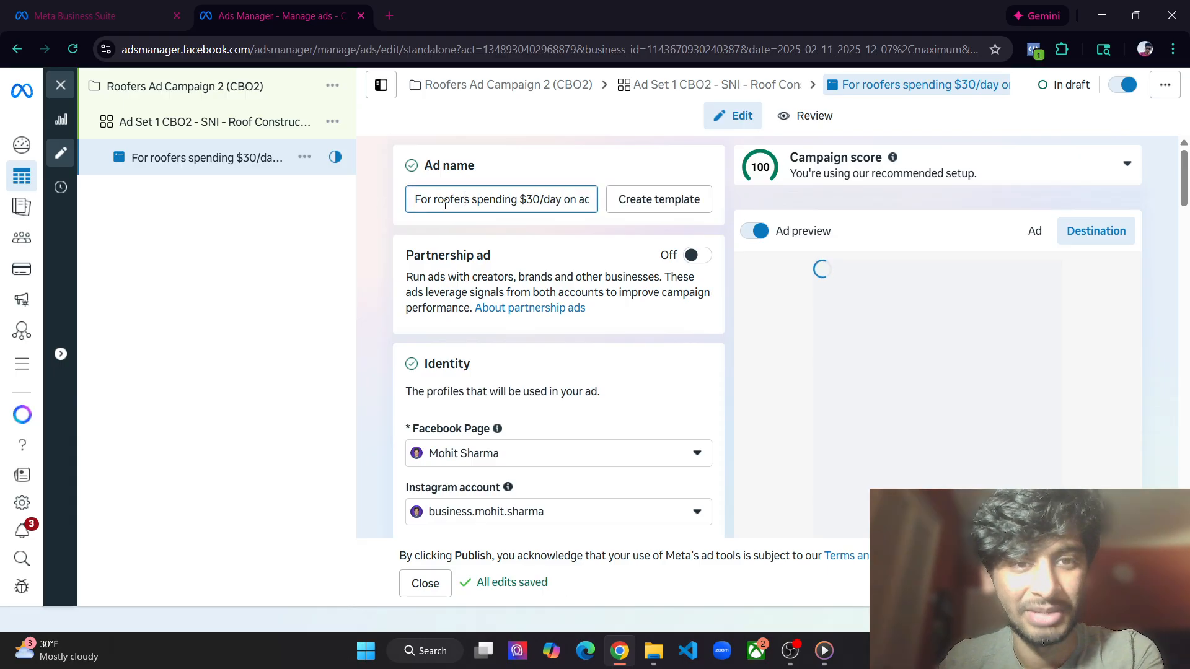
pyautogui.moveTo(448, 206); pyautogui.dragTo(381, 214)
pyautogui.click(449, 199)
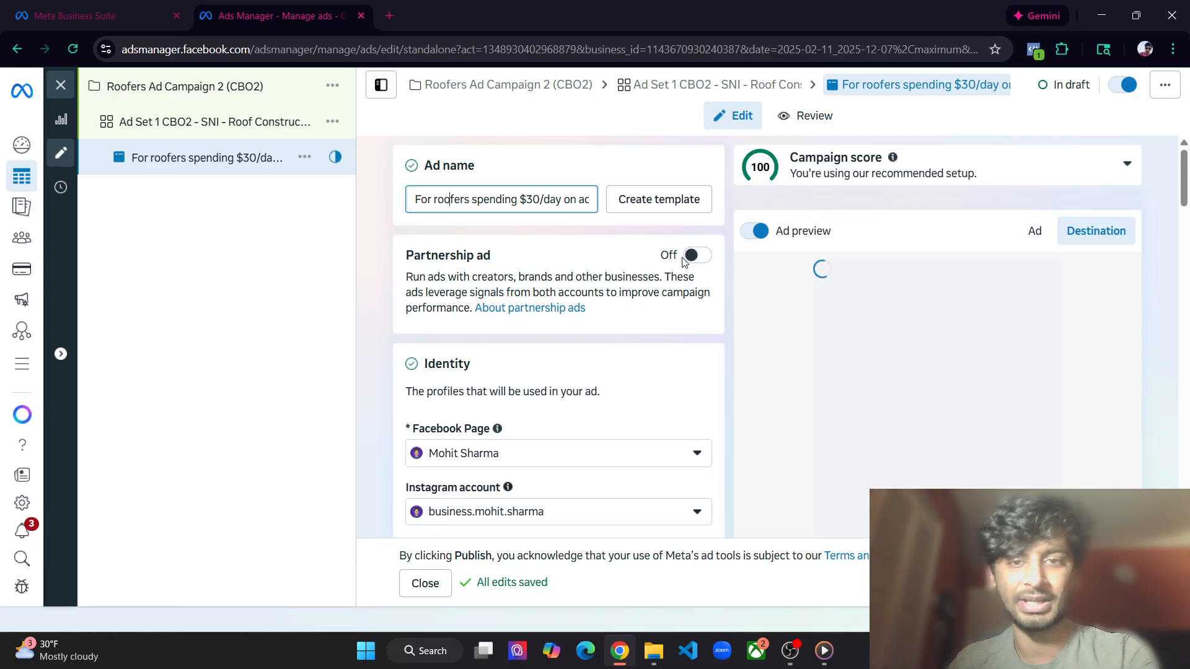
# Turn on the Partnership ad option to view its setup choices and turn it off again
pyautogui.click(695, 259)
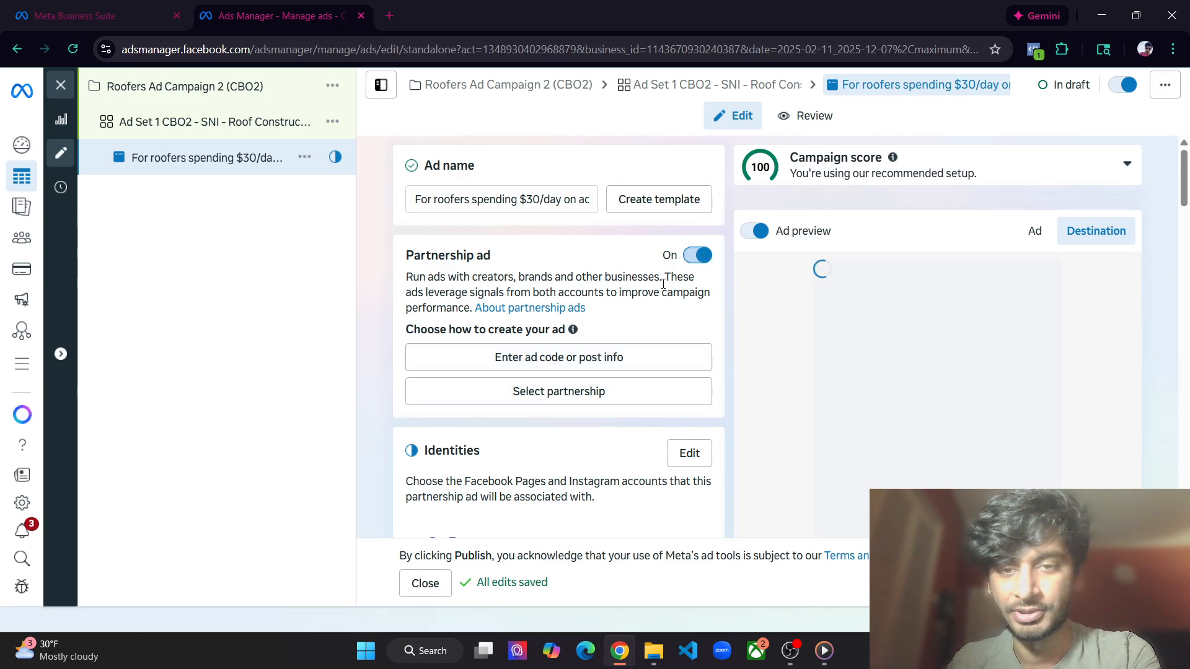
pyautogui.click(698, 257)
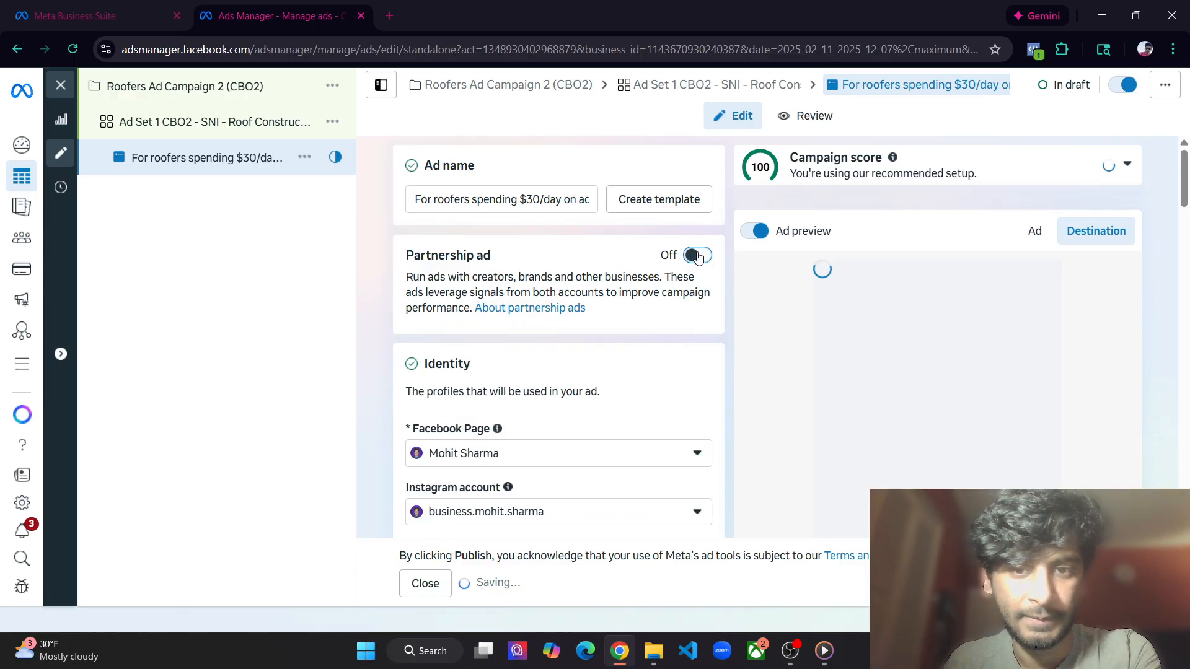
# Review the ad's Identity profiles, glance at the paused video in Media Player and return to Ads Manager
pyautogui.scroll(-2, 669, 272)
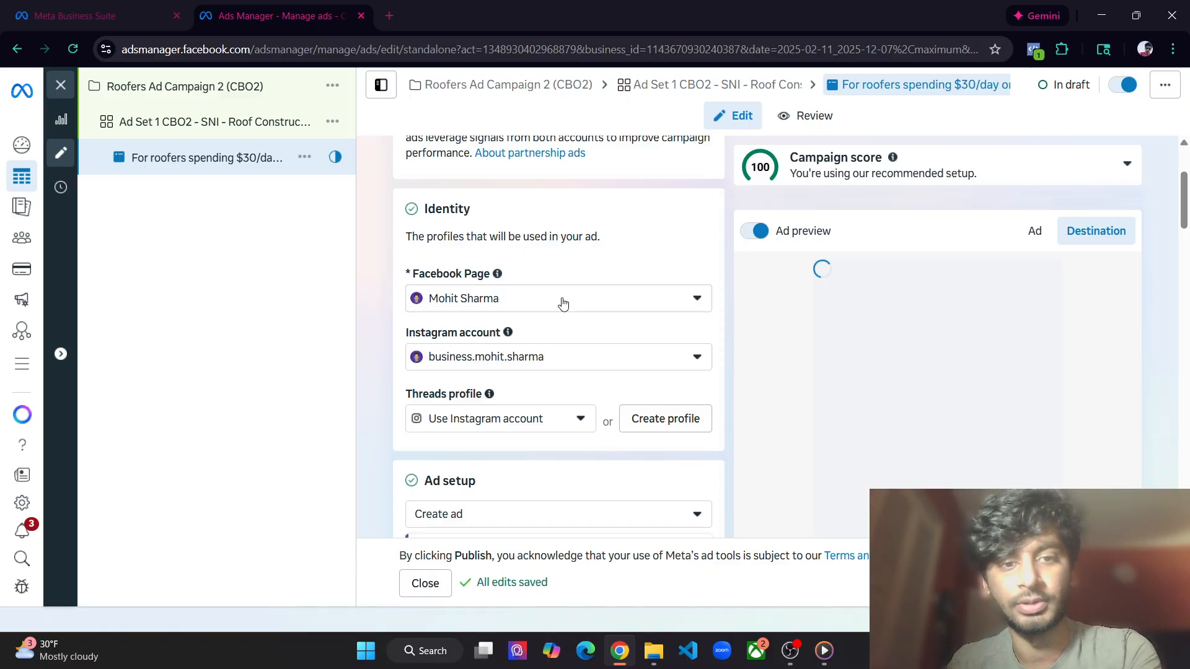
pyautogui.hotkey('alt', 'Tab')
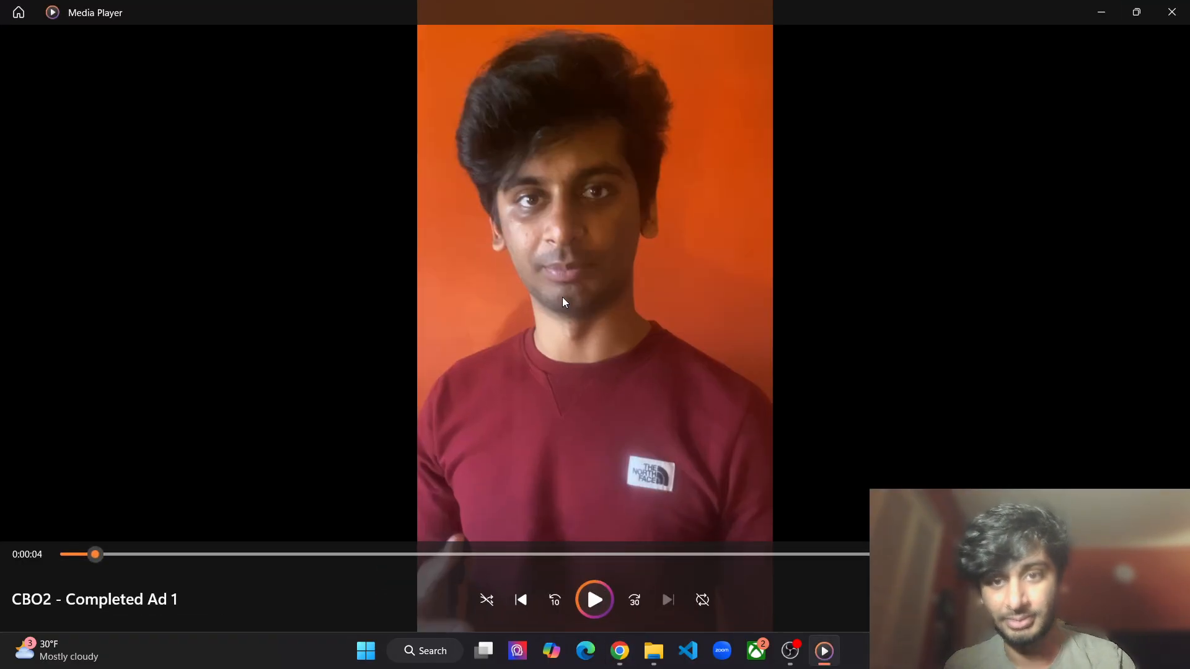
pyautogui.hotkey('alt', 'Tab')
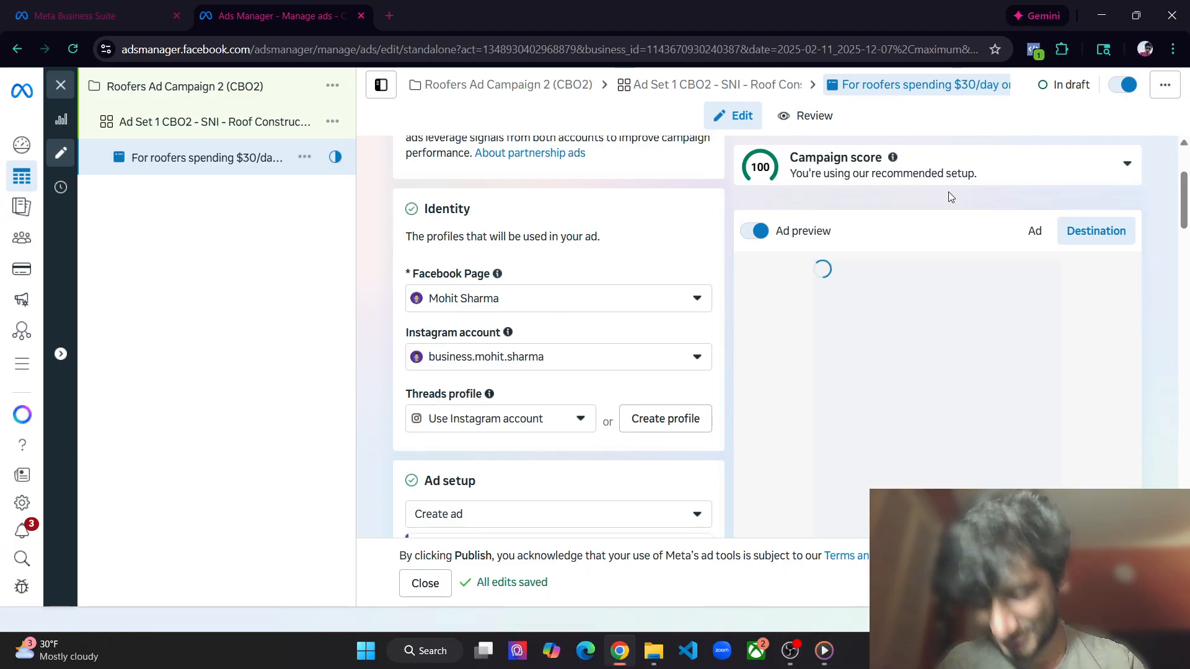
# Switch to OBS and swap the small WebCam source for the Full Screen Webcam source
pyautogui.click(794, 650)
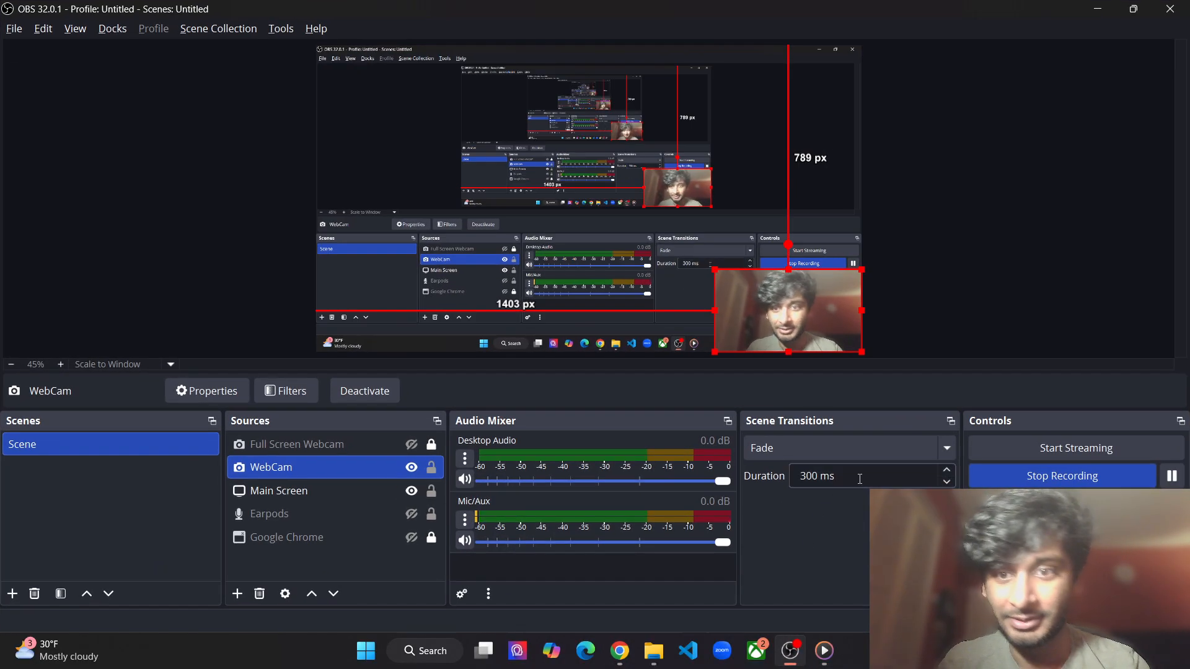
pyautogui.click(411, 470)
pyautogui.click(409, 446)
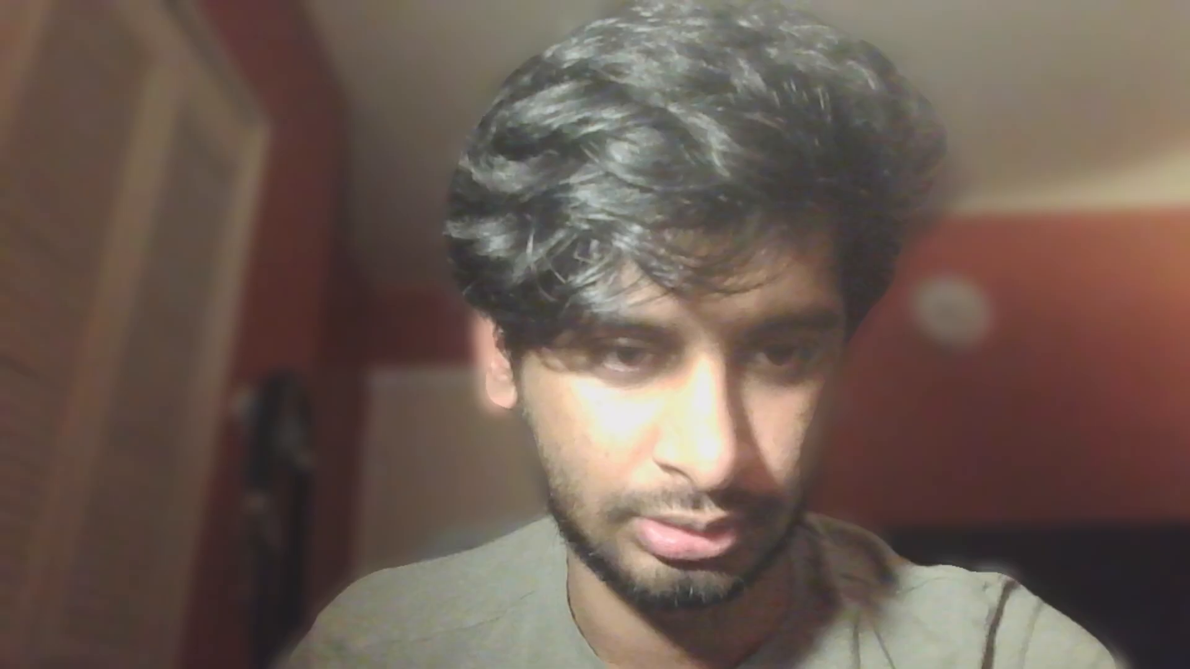
pyautogui.click(361, 399)
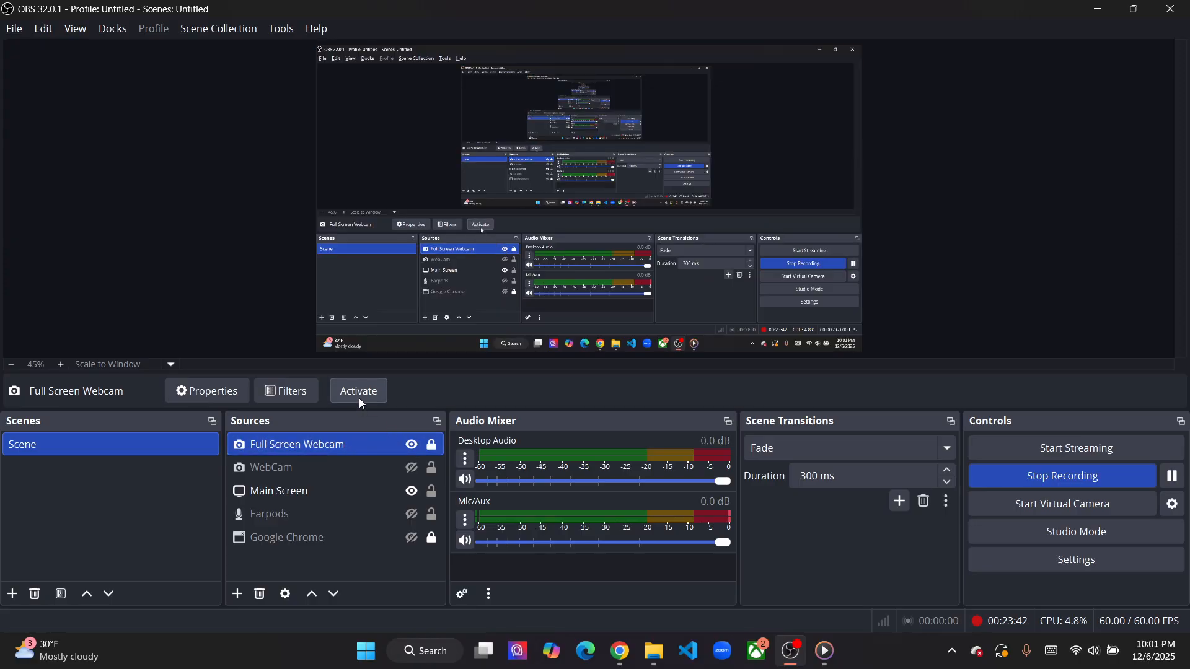
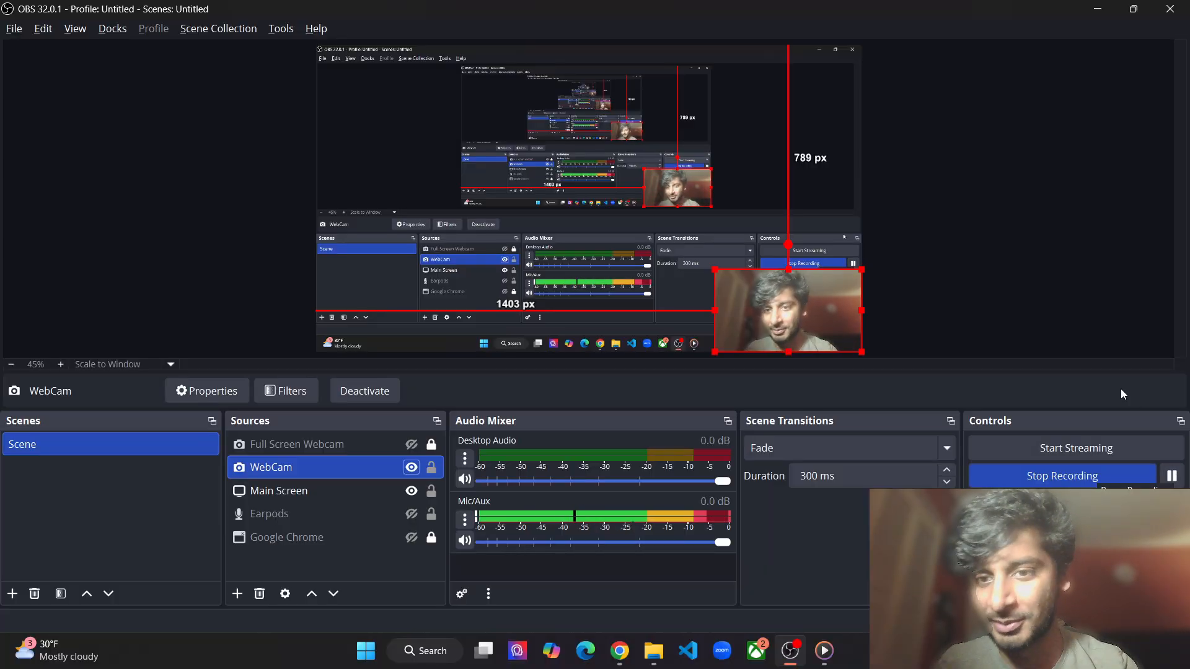
# Return to Ads Manager and check the ad's Facebook Page and the Instagram account choices in the Identity section
pyautogui.hotkey('alt', 'Tab')
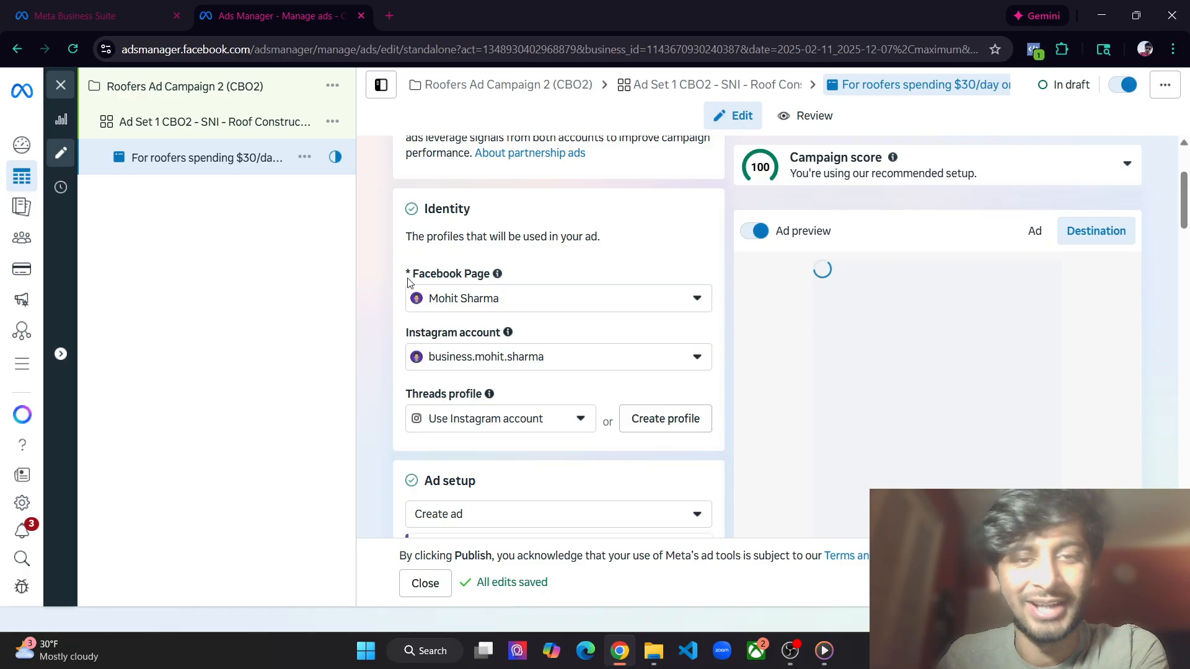
pyautogui.scroll(-2, 441, 235)
pyautogui.click(537, 221)
pyautogui.click(539, 222)
pyautogui.click(545, 279)
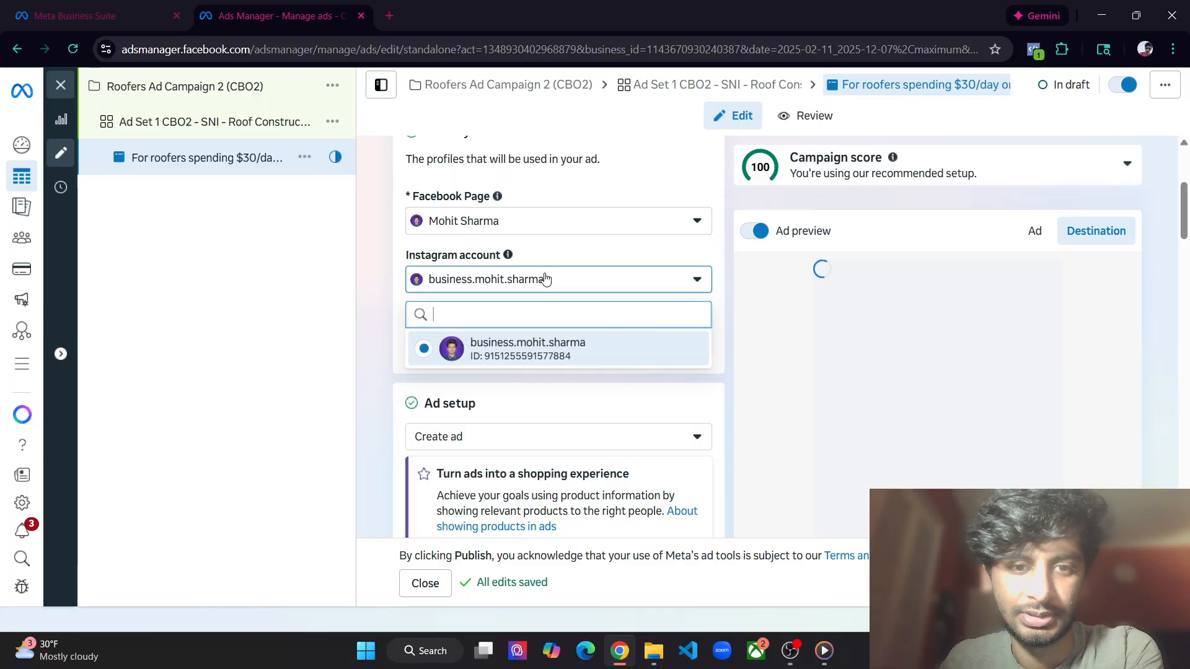
pyautogui.click(545, 279)
# Dismiss the suggestion to turn ads into a shopping experience in the ad setup with Remind me later
pyautogui.scroll(-2, 406, 346)
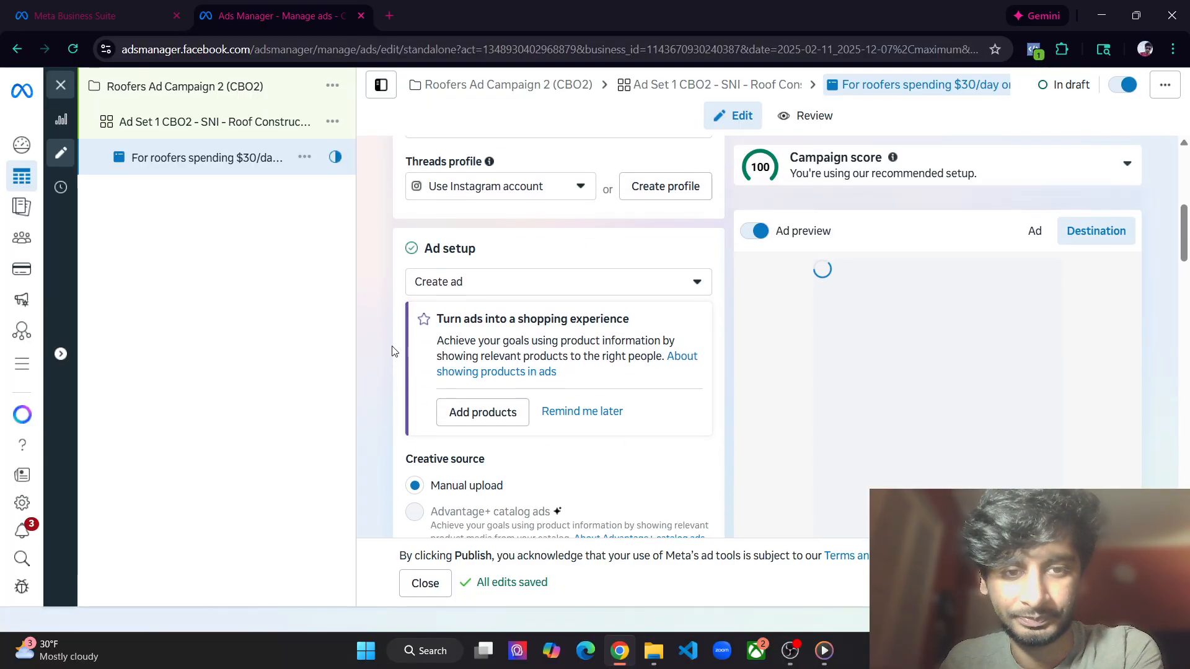
pyautogui.scroll(-1, 540, 285)
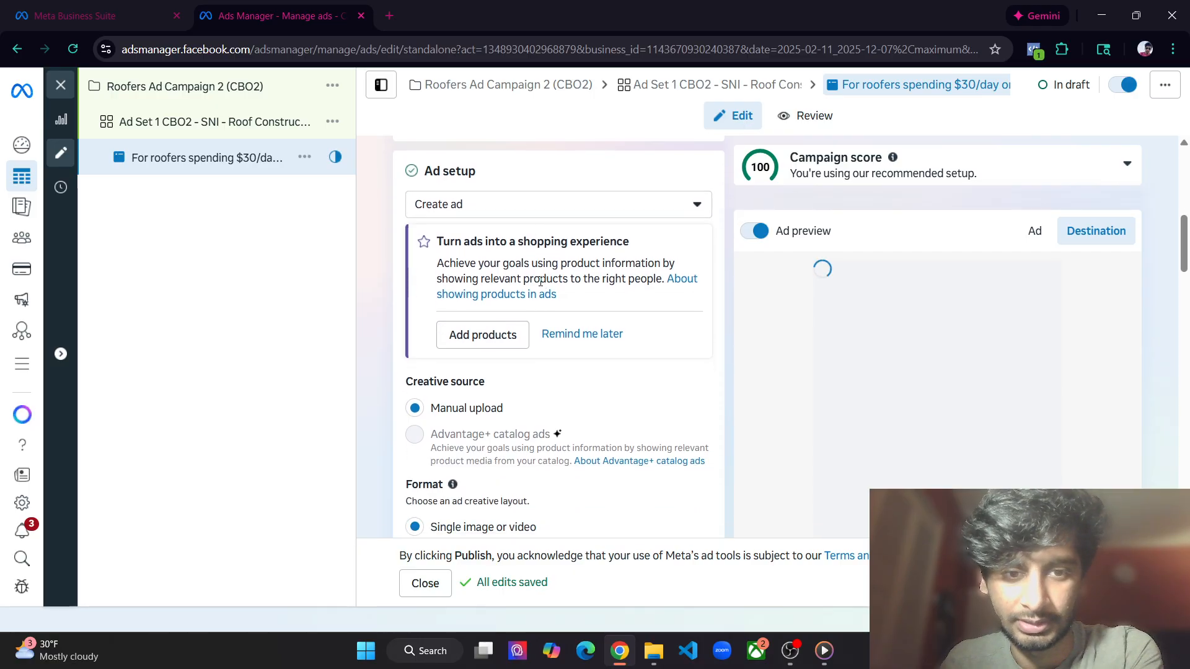
pyautogui.scroll(-1, 541, 281)
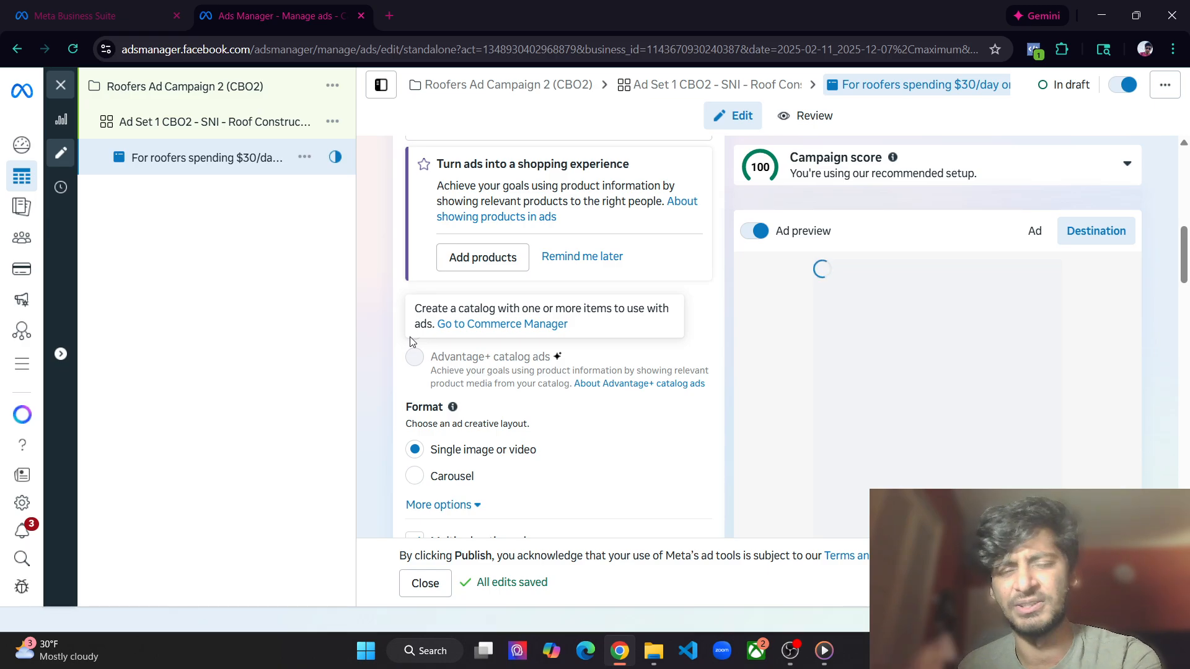
pyautogui.scroll(2, 411, 278)
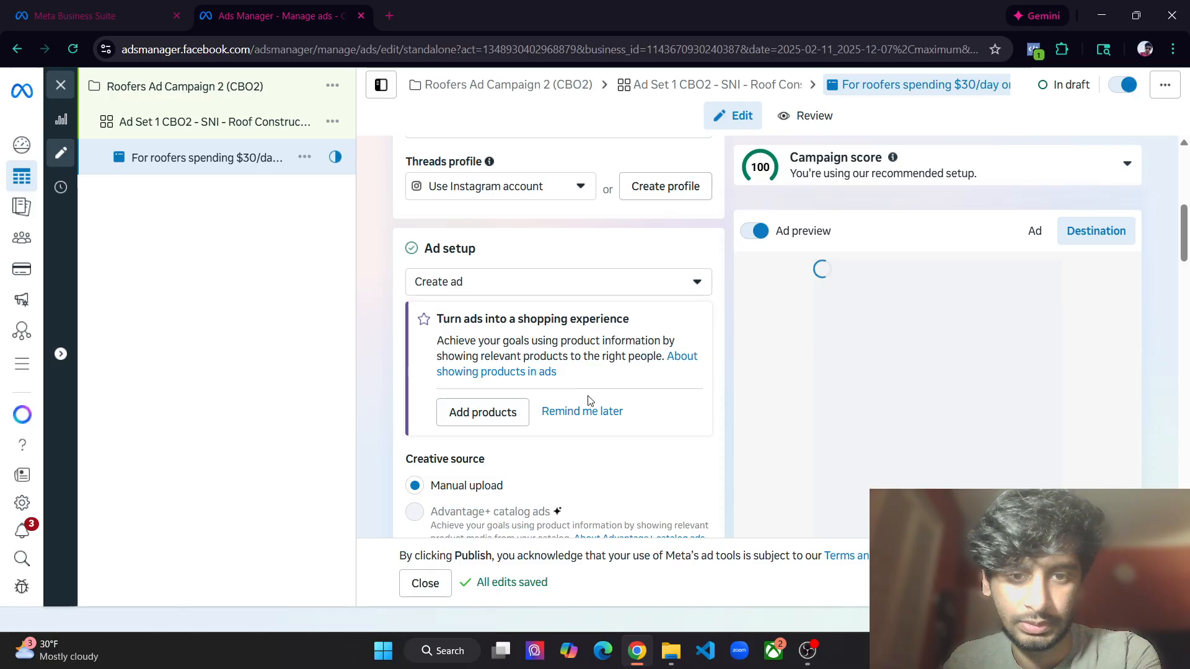
pyautogui.click(582, 412)
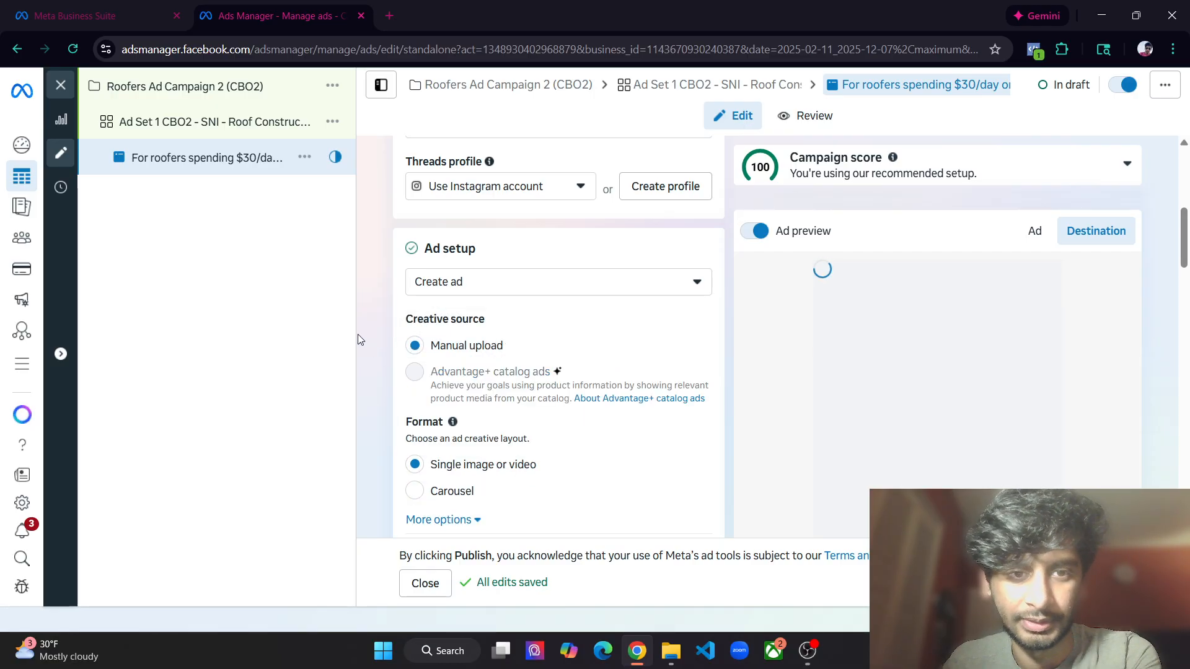
# Examine the ad setup choices, the creative format and the multi-advertiser ads option
pyautogui.click(463, 289)
pyautogui.click(538, 281)
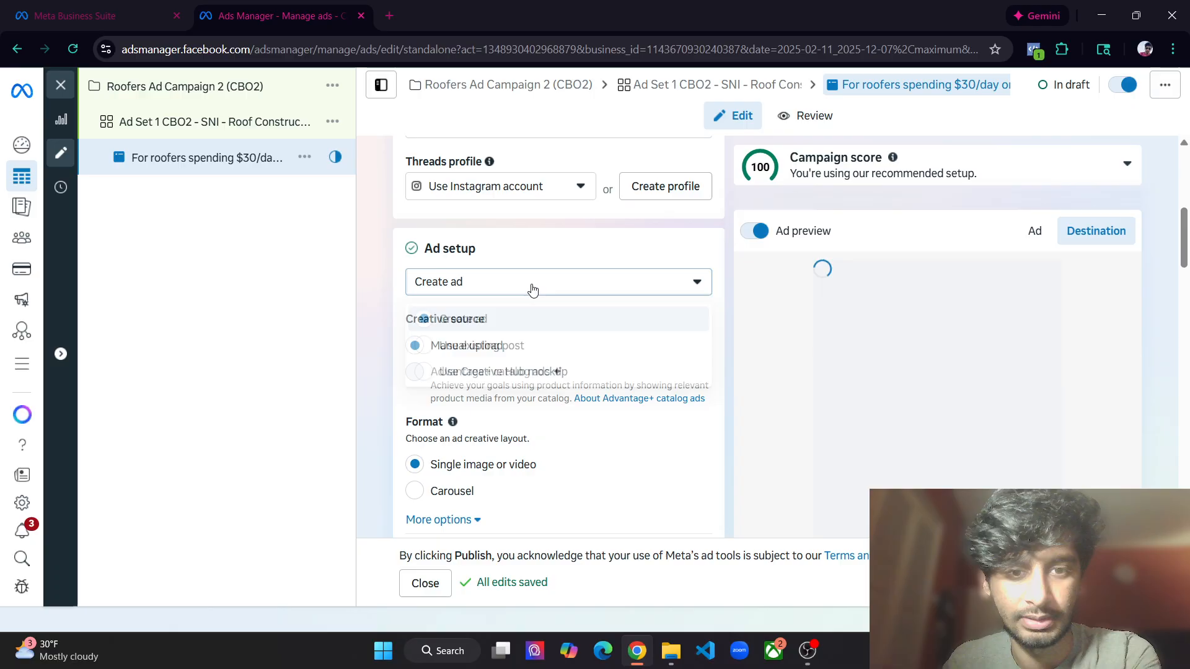
pyautogui.scroll(-3, 518, 341)
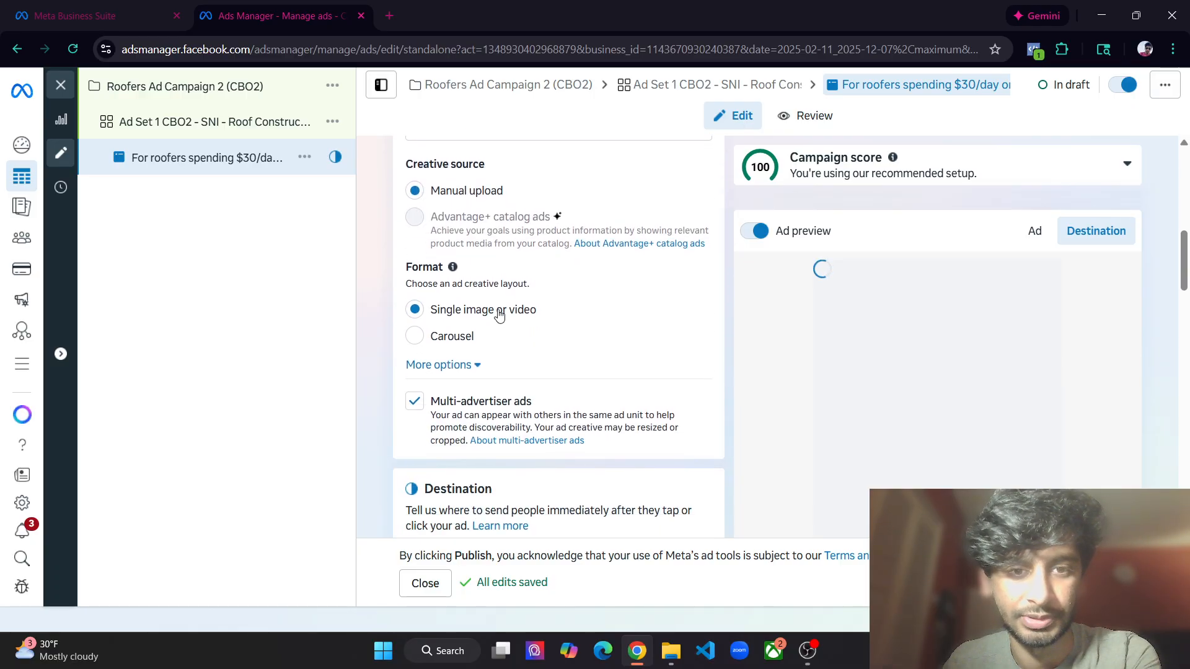
pyautogui.scroll(-1, 536, 316)
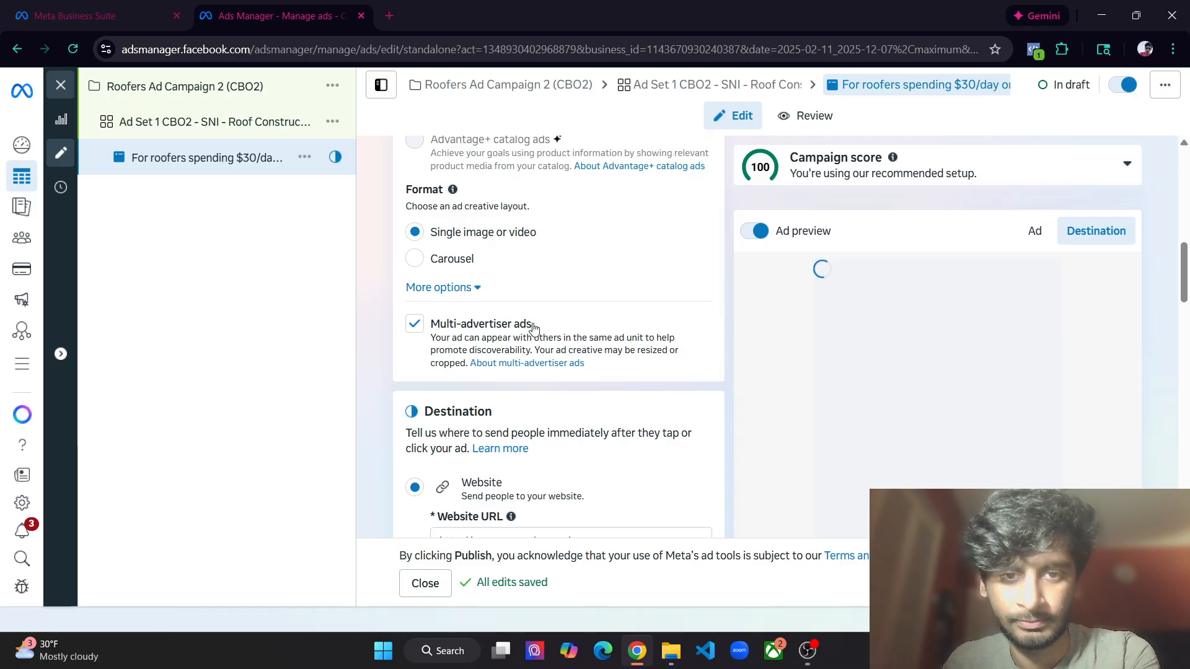
pyautogui.moveTo(534, 329); pyautogui.dragTo(315, 337)
pyautogui.click(364, 314)
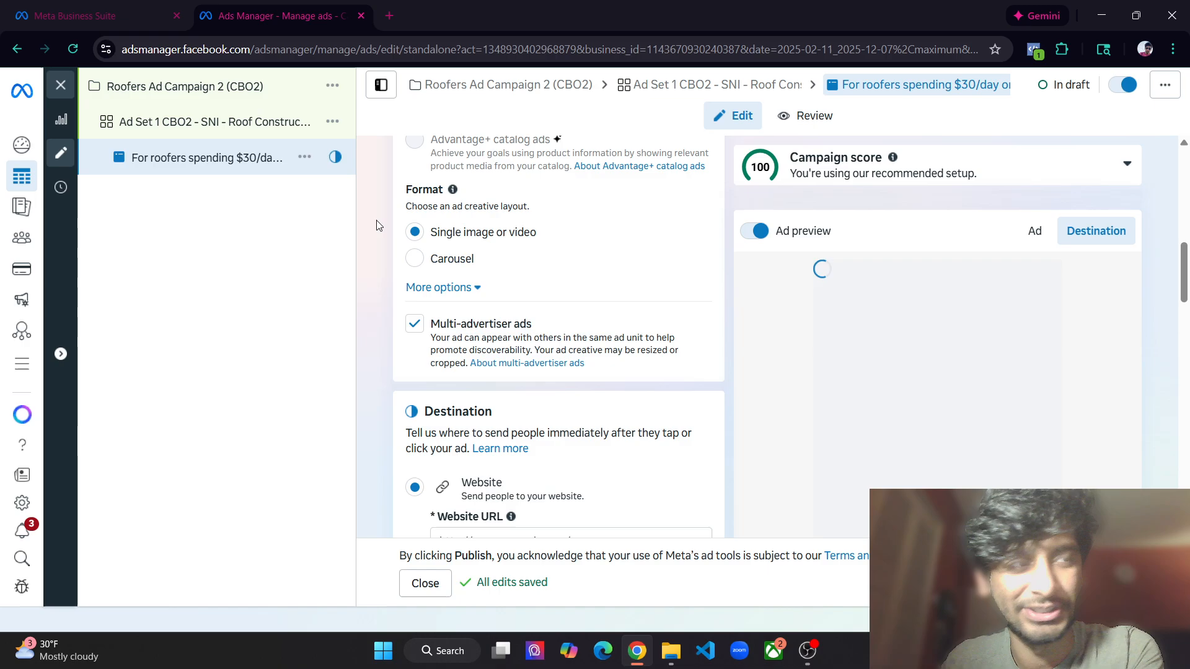
# Go to the ad's Website URL destination field and open go.mswebholdings.com in a new browser tab
pyautogui.scroll(-3, 377, 225)
pyautogui.scroll(1, 379, 251)
pyautogui.scroll(-1, 380, 260)
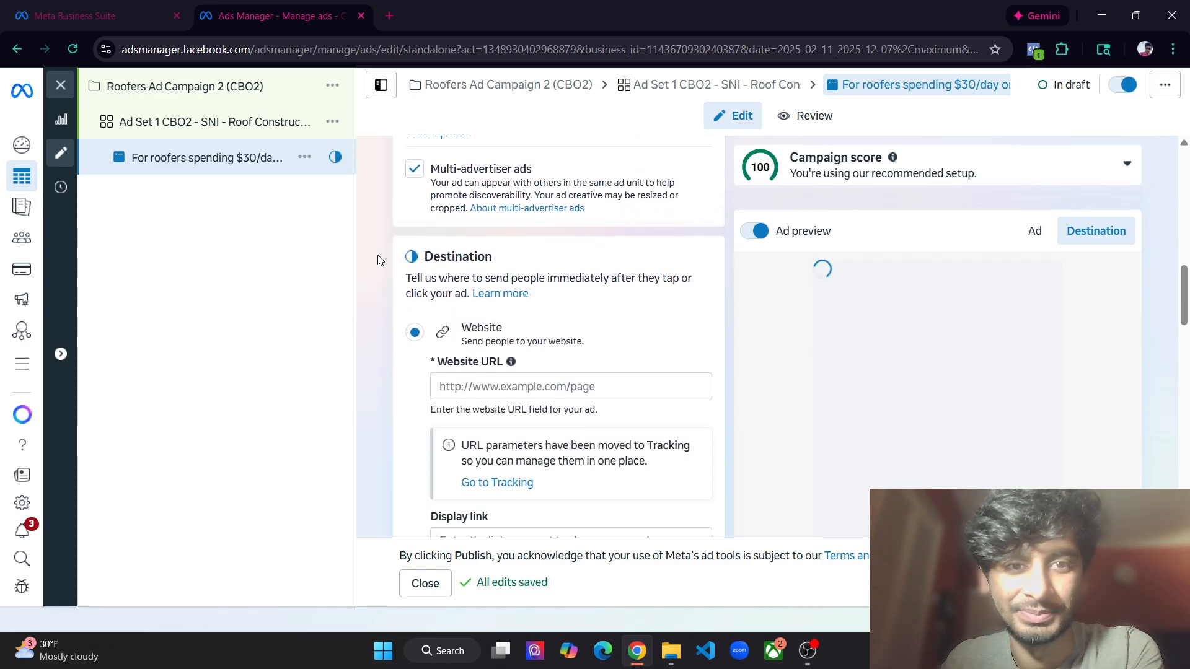
pyautogui.scroll(-1, 380, 260)
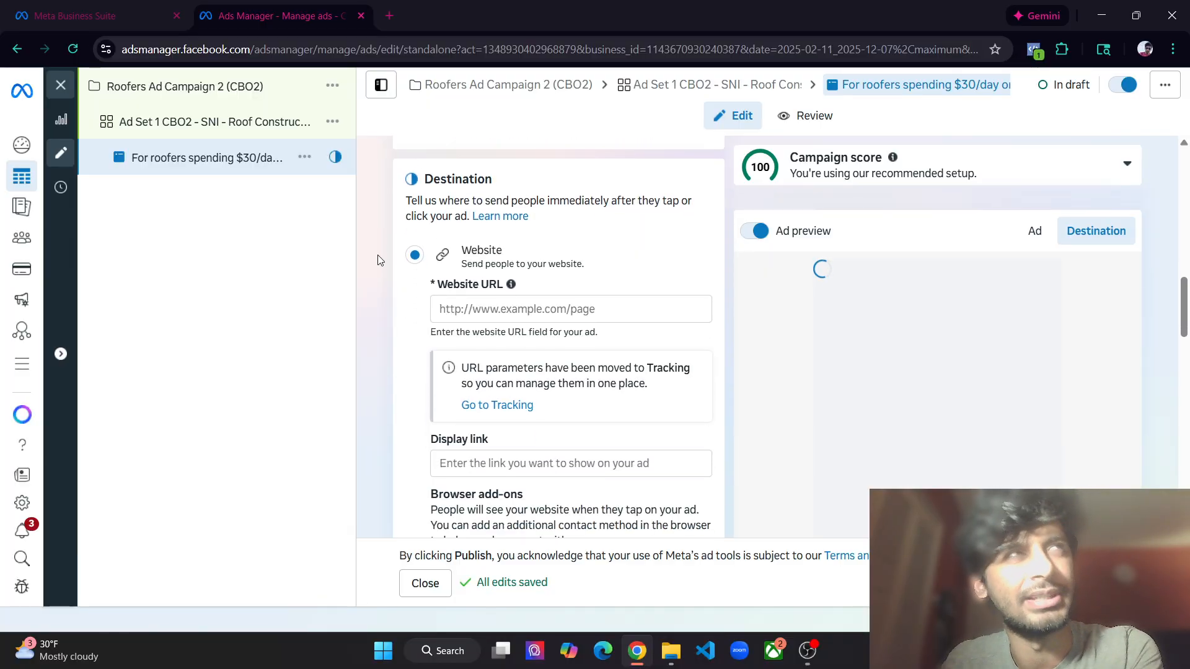
pyautogui.scroll(-1, 380, 260)
pyautogui.scroll(2, 377, 261)
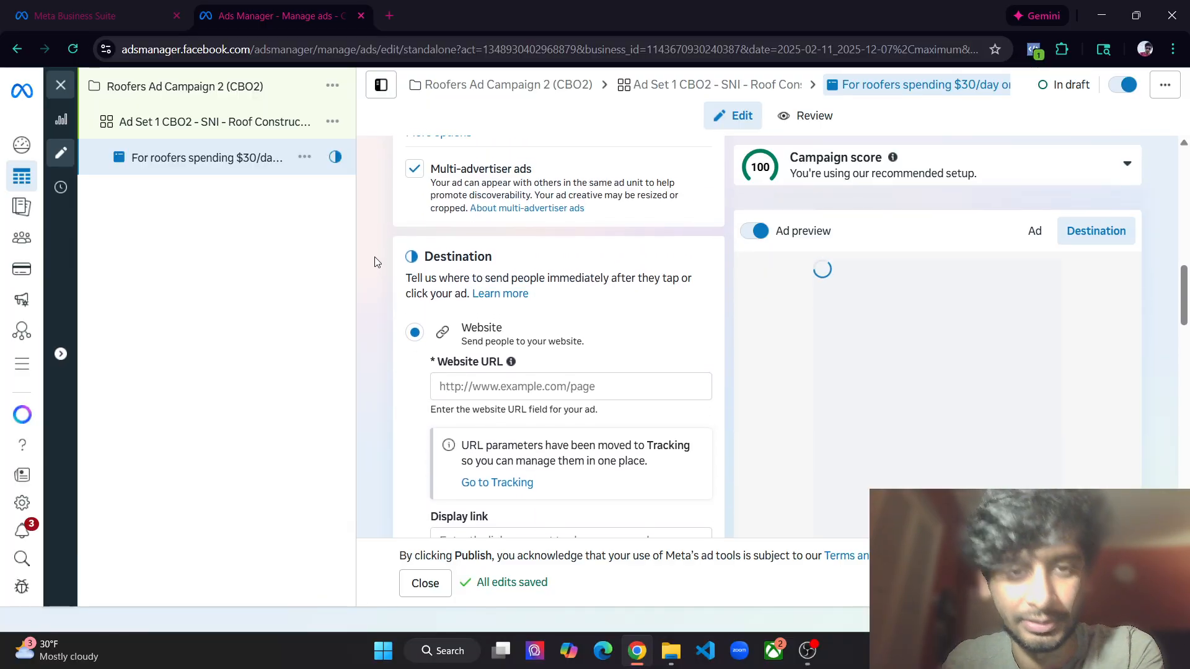
pyautogui.scroll(-1, 375, 263)
pyautogui.click(546, 313)
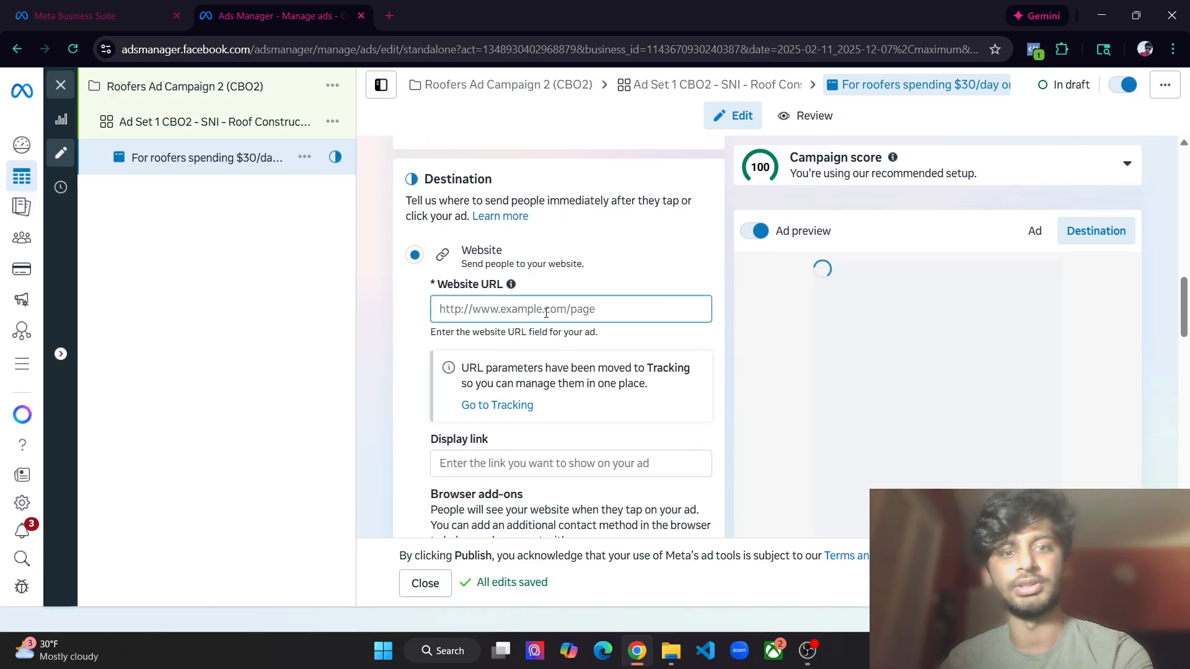
pyautogui.hotkey('ctrl', 't')
pyautogui.write('go.mswebholdings.com')
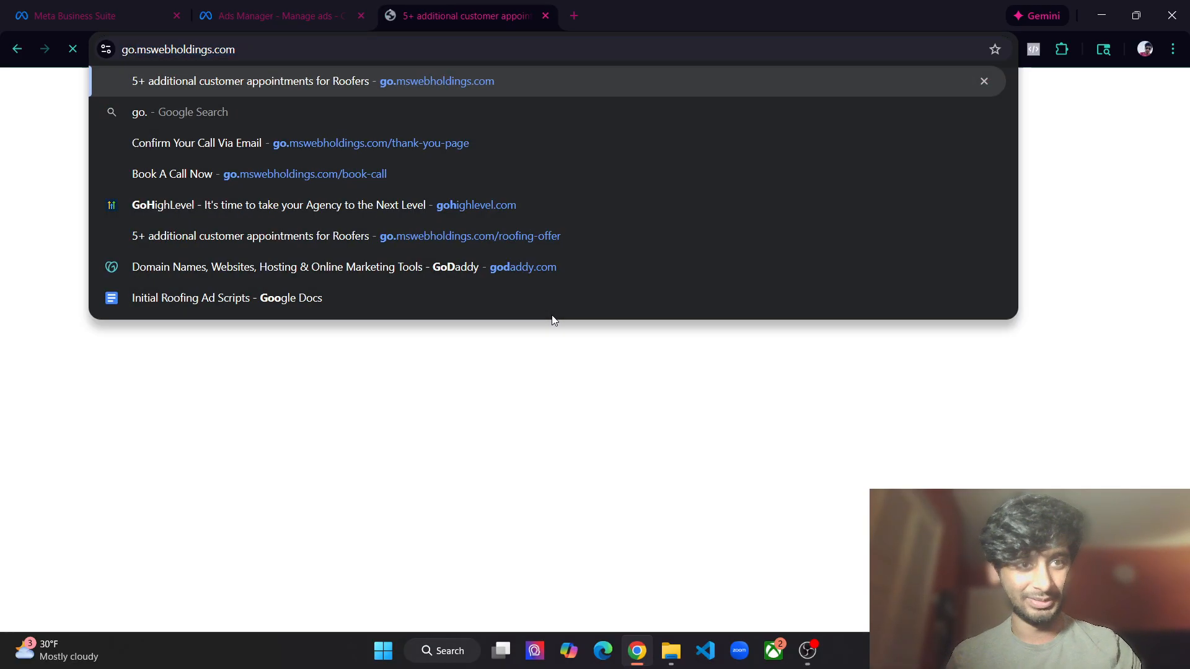
pyautogui.press('Return')
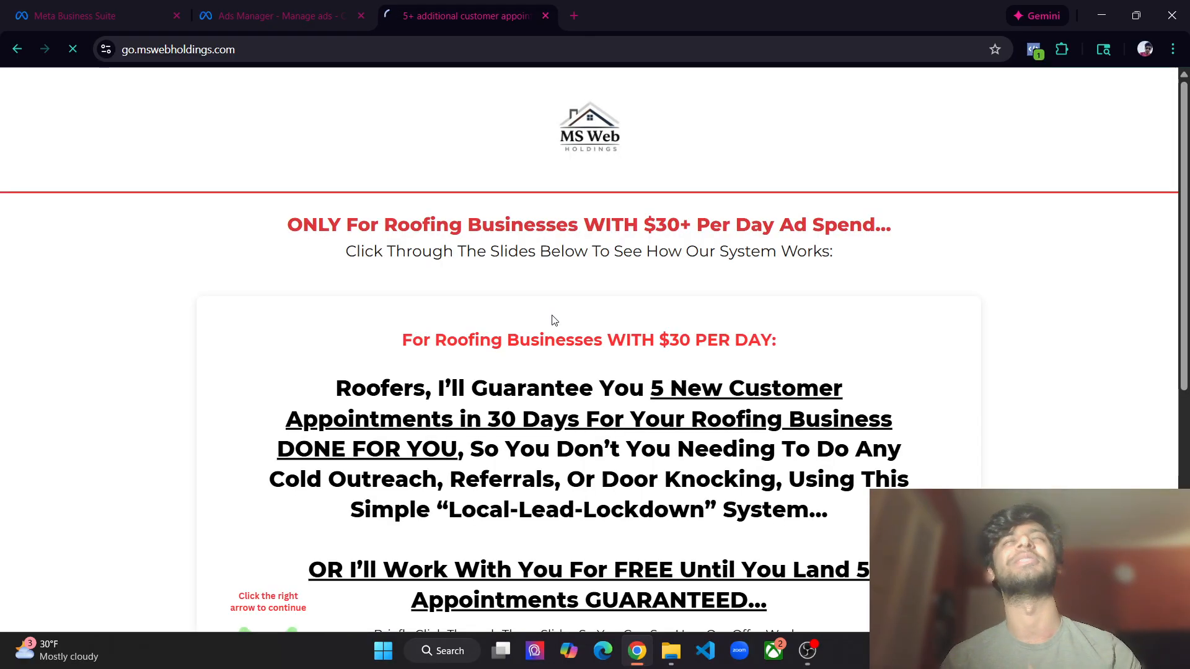
pyautogui.click(290, 48)
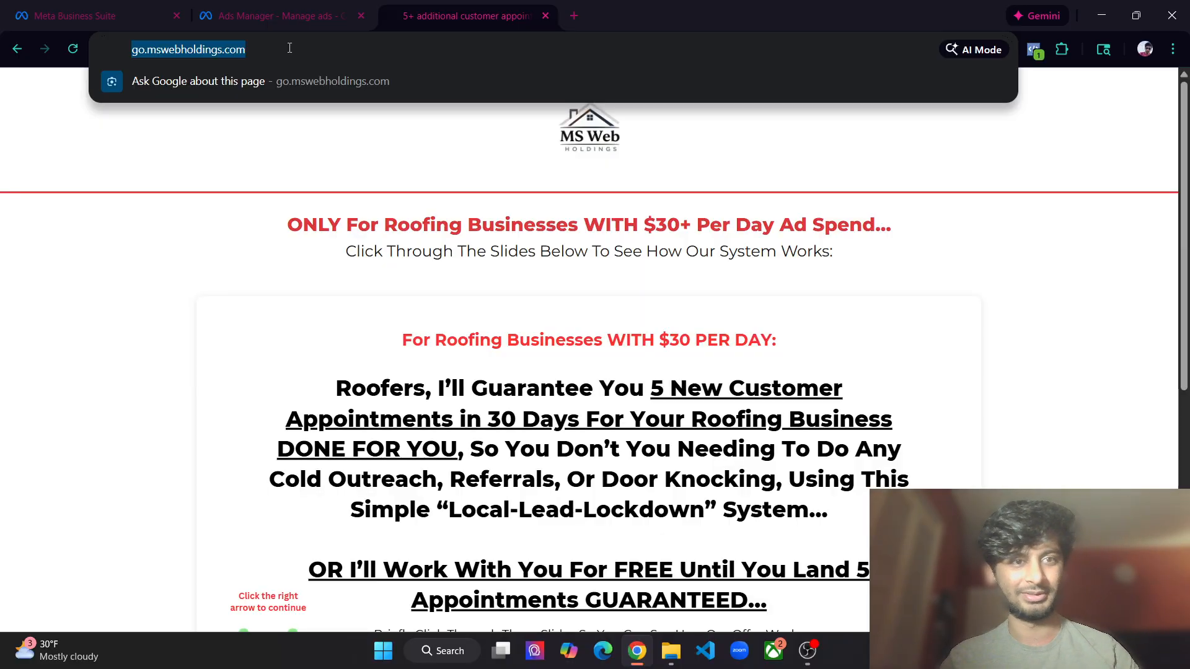
pyautogui.hotkey('ctrl', 'c')
pyautogui.hotkey('ctrl', 'w')
pyautogui.click(497, 308)
pyautogui.hotkey('ctrl', 'v')
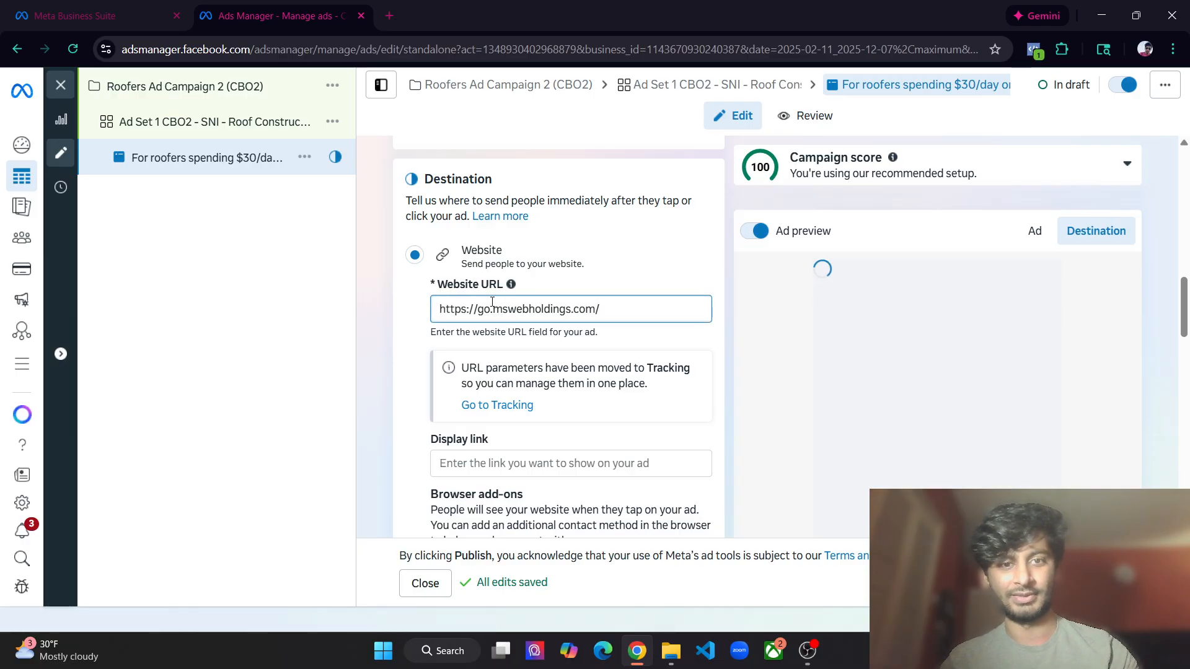
# Preview the website URL and look over the landing page from top to bottom
pyautogui.click(658, 308)
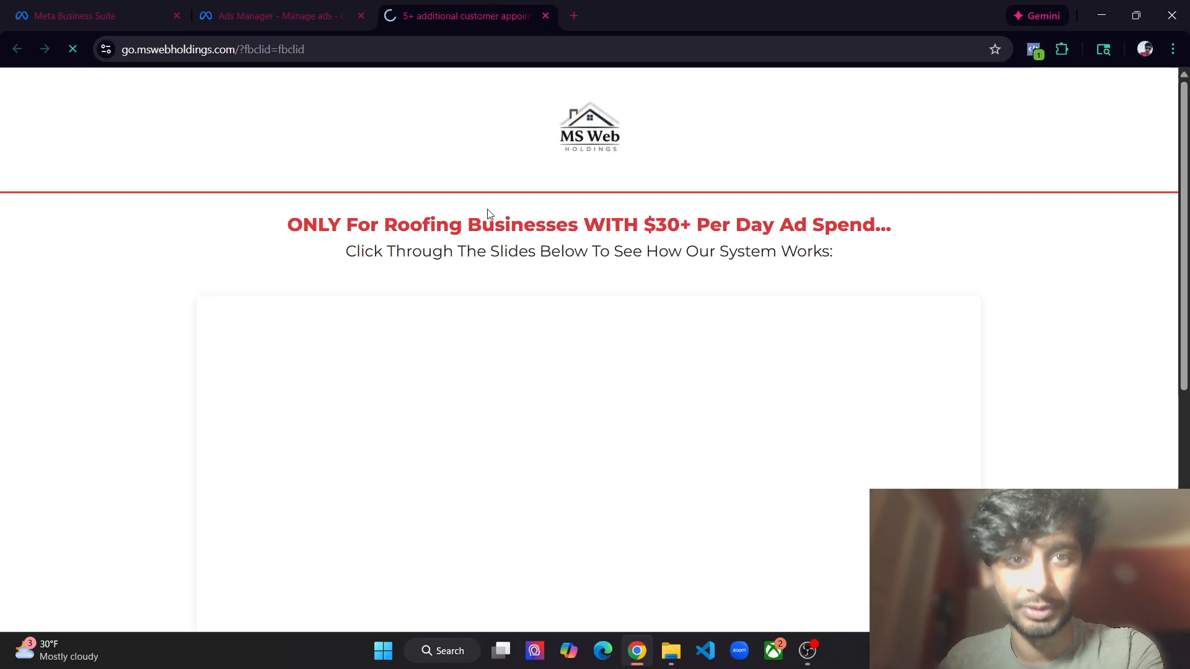
pyautogui.click(285, 12)
pyautogui.click(471, 5)
pyautogui.scroll(-2, 514, 300)
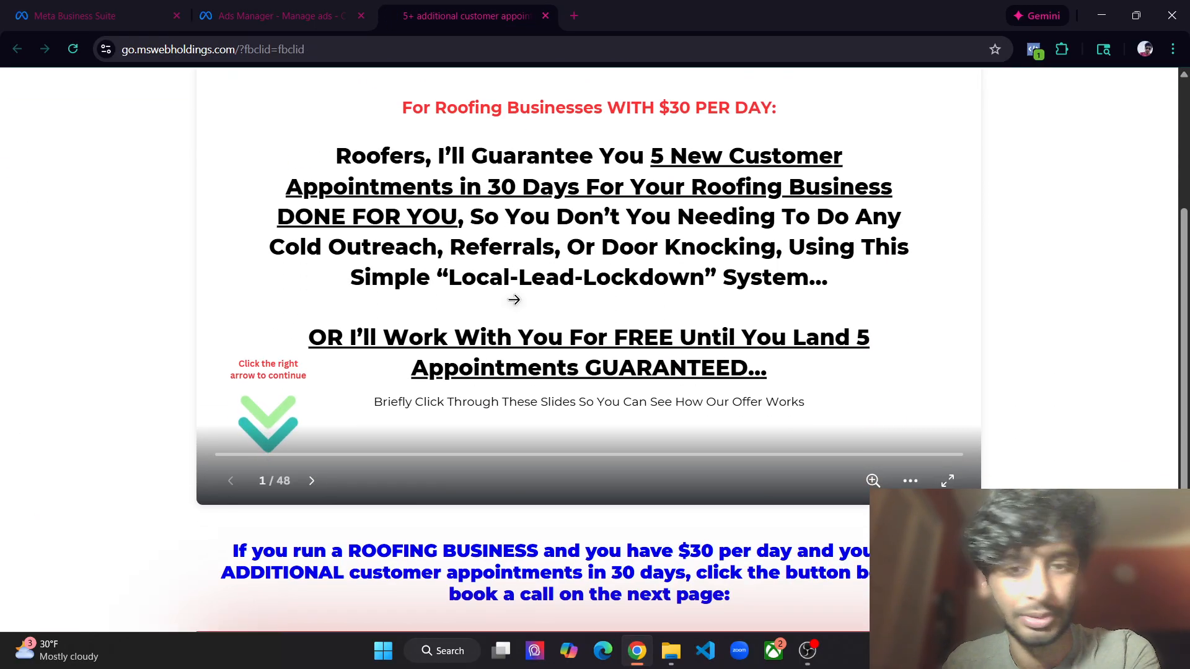
pyautogui.scroll(-4, 532, 345)
pyautogui.scroll(6, 566, 286)
# Step back and forth through the slides of the landing page's presentation
pyautogui.click(566, 379)
pyautogui.click(403, 393)
pyautogui.click(808, 357)
pyautogui.click(807, 358)
pyautogui.click(283, 385)
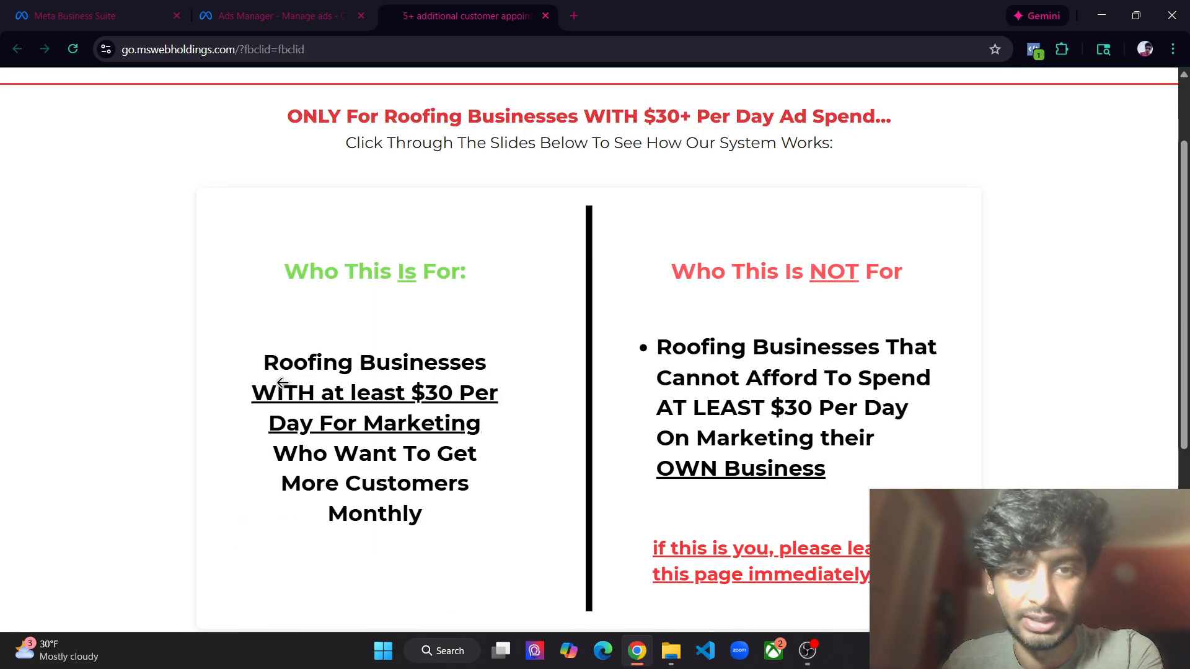
pyautogui.click(283, 386)
pyautogui.scroll(-1, 558, 347)
pyautogui.click(843, 297)
pyautogui.click(847, 296)
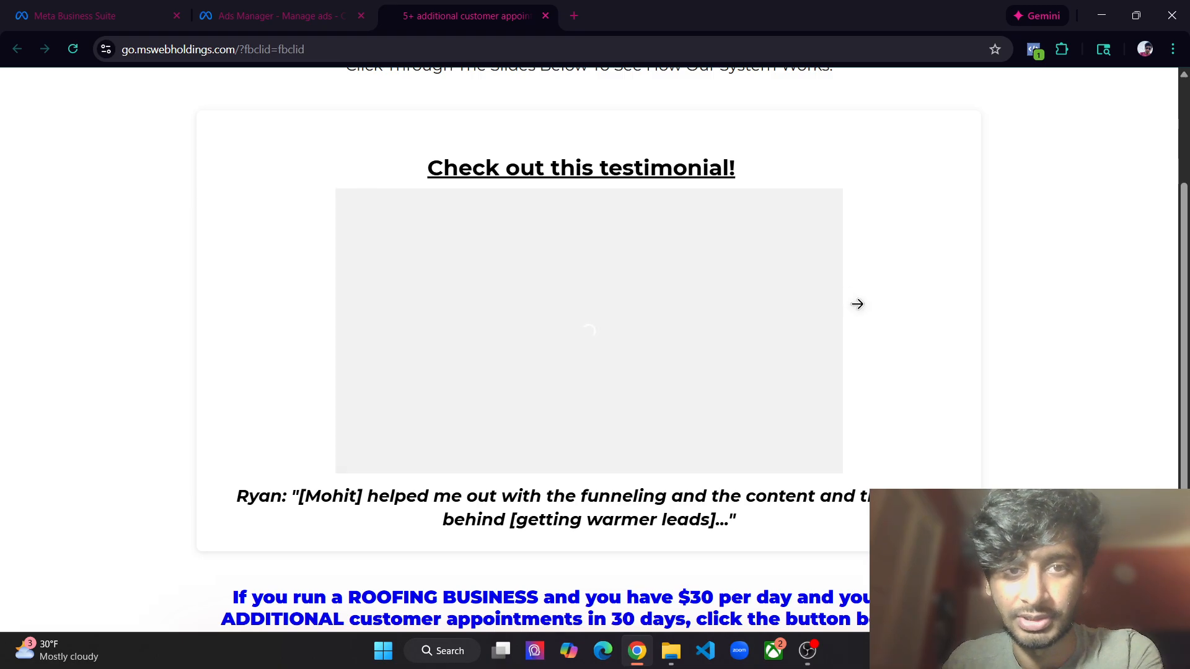
# Check the rest of the landing page below the slides and close the preview tab
pyautogui.scroll(-3, 696, 433)
pyautogui.scroll(-2, 609, 433)
pyautogui.scroll(7, 610, 433)
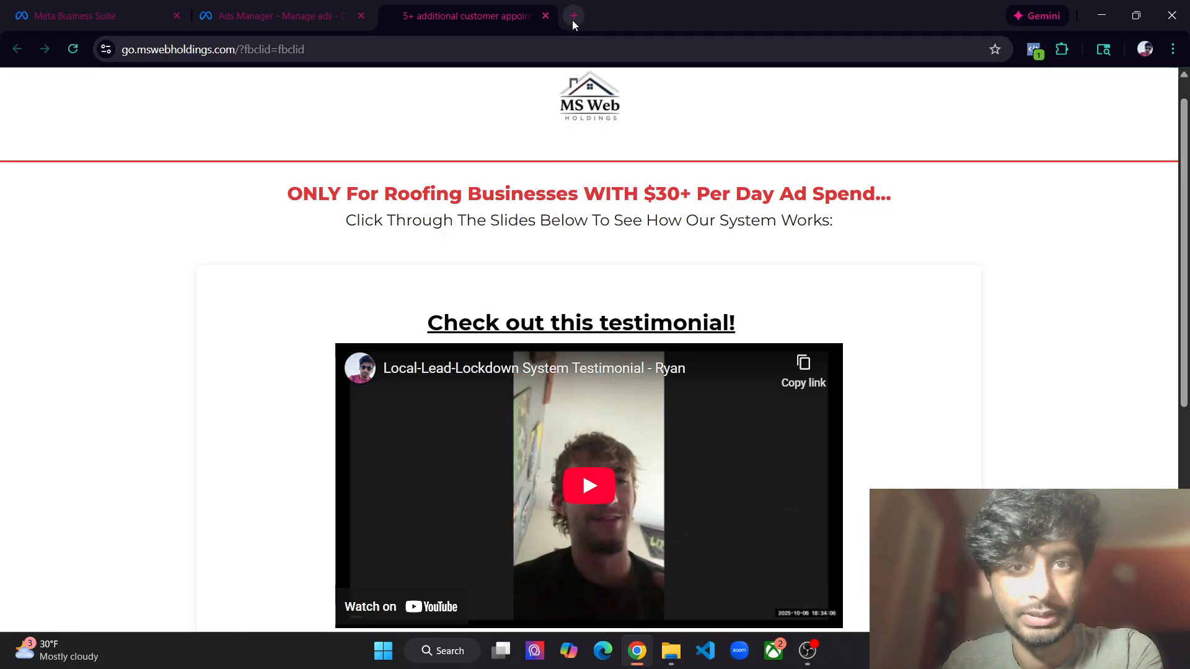
pyautogui.click(546, 17)
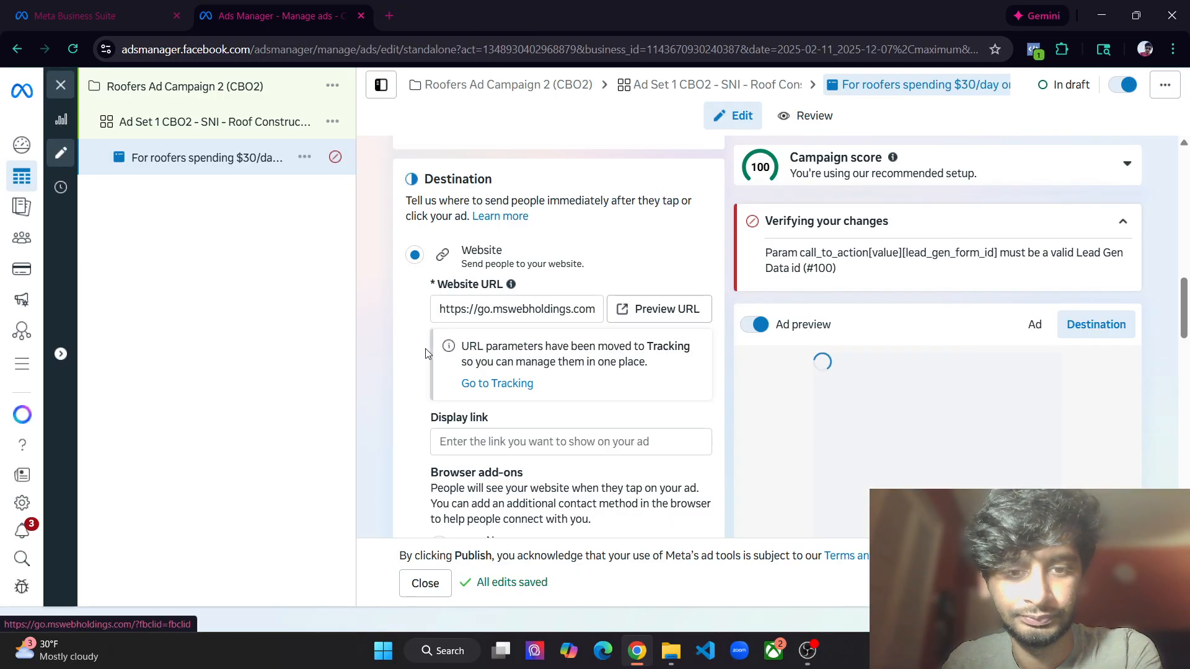
# Set the ad's display link to mswebholdings.com
pyautogui.scroll(-1, 426, 354)
pyautogui.click(489, 358)
pyautogui.write('mswebholdings.com')
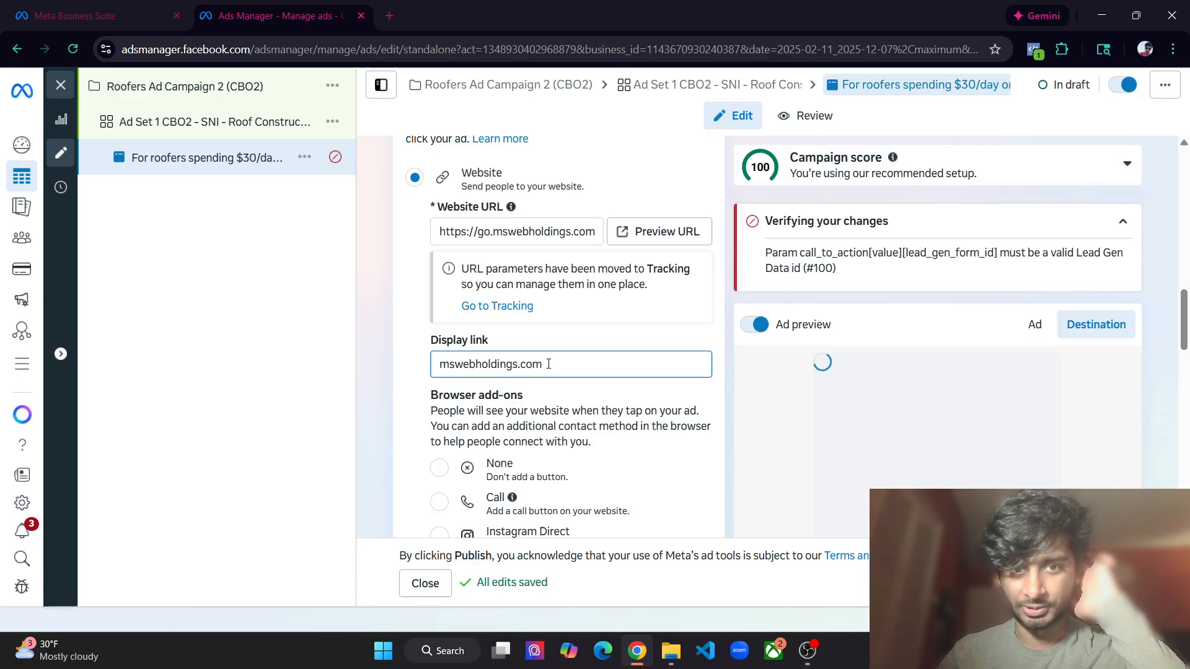
# Compare the domain in the display link with the one in the website URL
pyautogui.moveTo(548, 364); pyautogui.dragTo(419, 365)
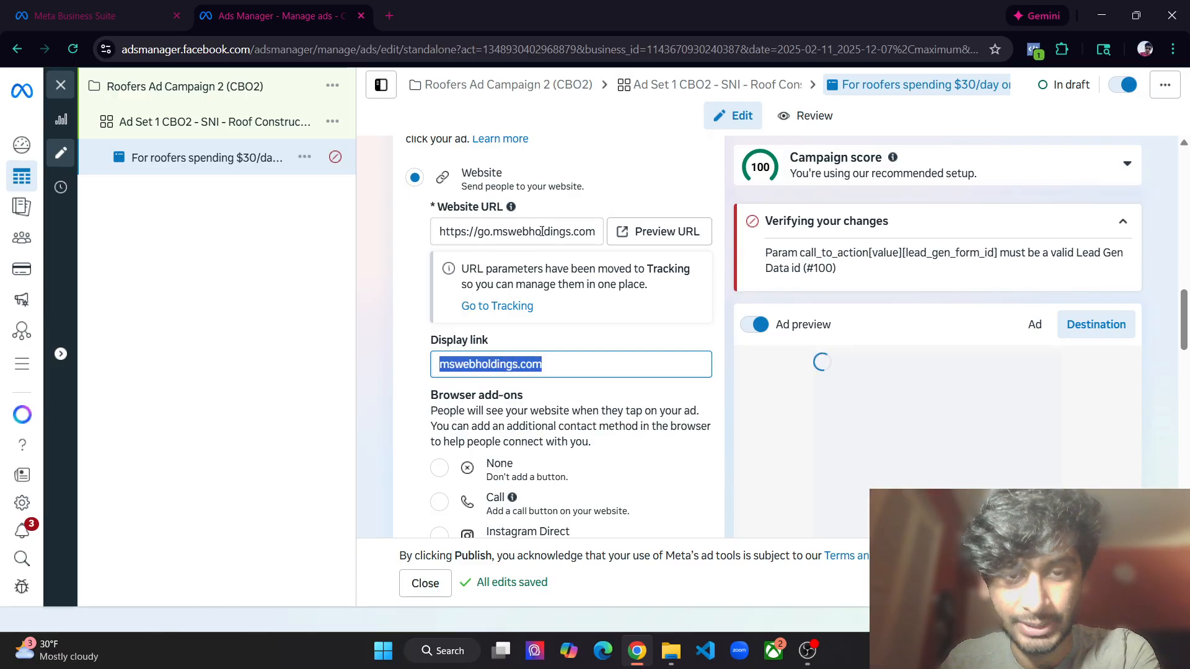
pyautogui.moveTo(542, 231); pyautogui.dragTo(477, 232)
pyautogui.click(455, 232)
pyautogui.moveTo(543, 365); pyautogui.dragTo(444, 367)
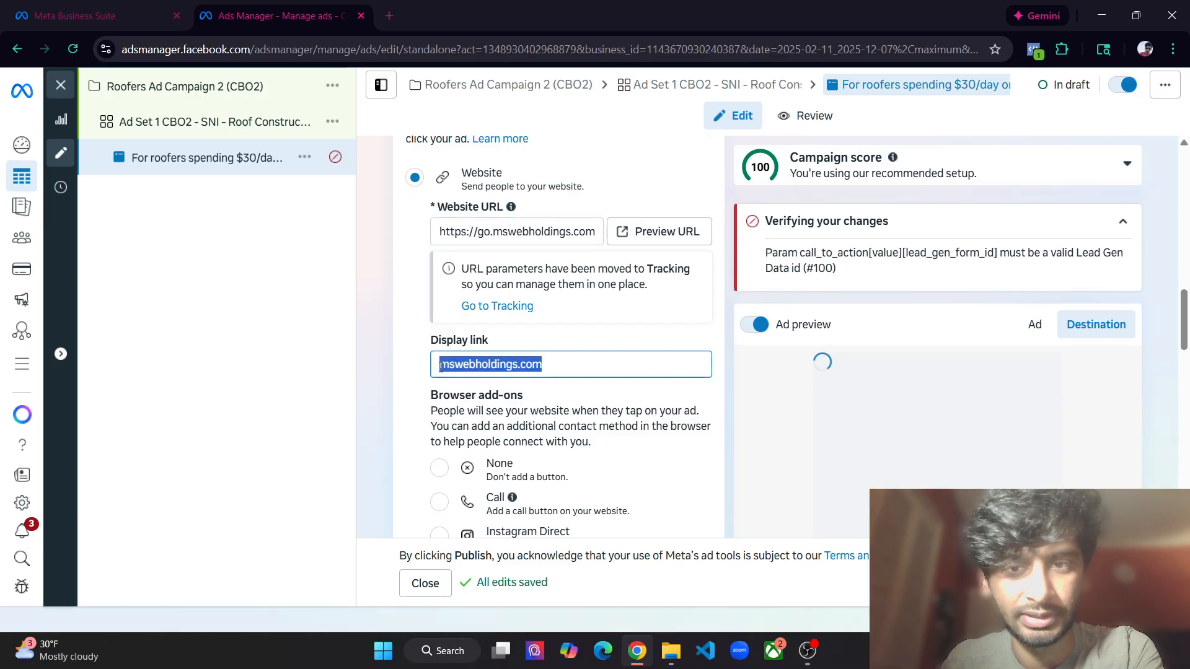
pyautogui.click(574, 371)
pyautogui.doubleClick(469, 367)
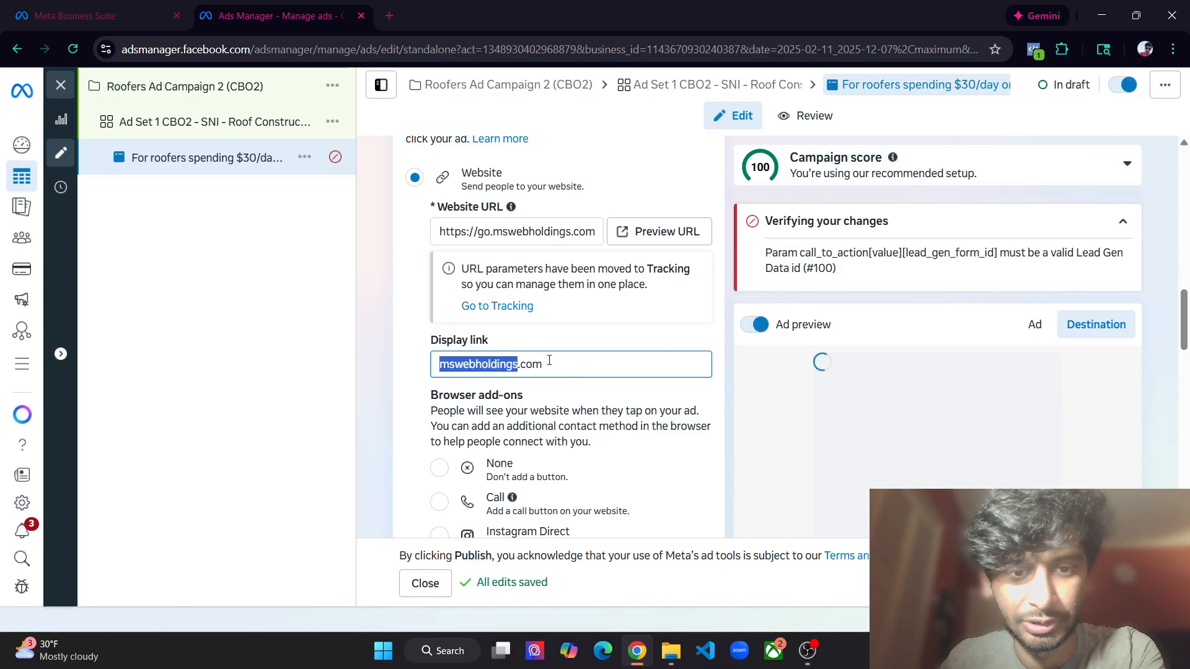
pyautogui.doubleClick(534, 364)
pyautogui.click(575, 360)
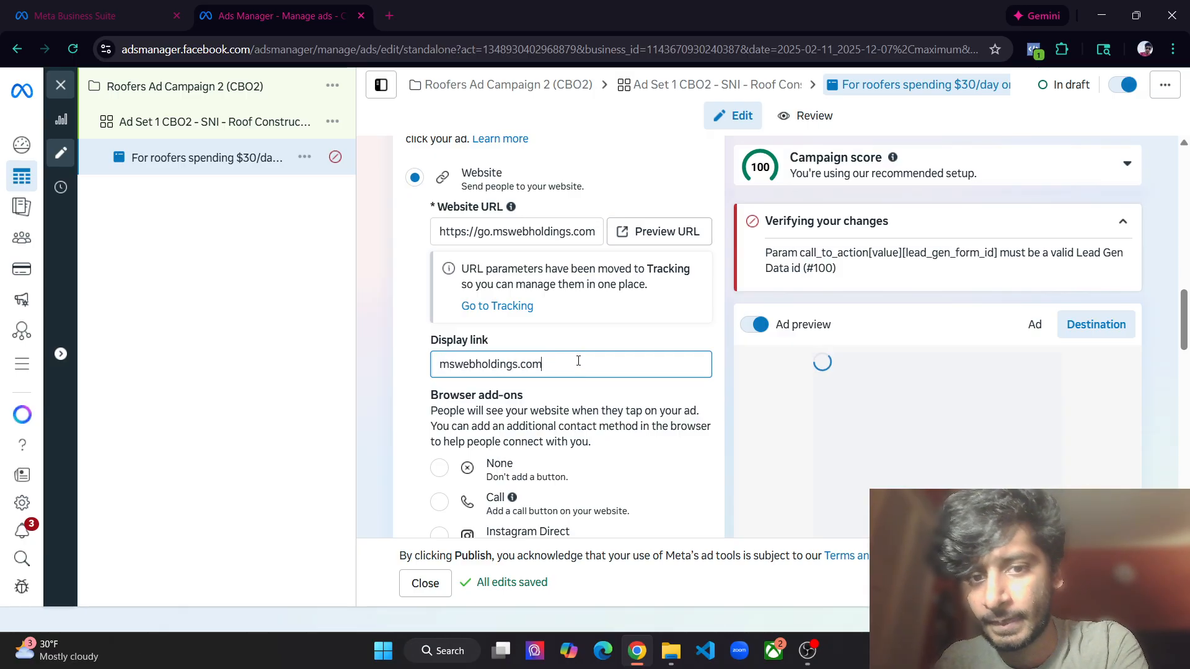
# Switch to OBS, move the WebCam source to the lower-left corner of the scene canvas, and return to Ads Manager
pyautogui.scroll(-3, 579, 366)
pyautogui.scroll(-3, 582, 369)
pyautogui.scroll(2, 975, 398)
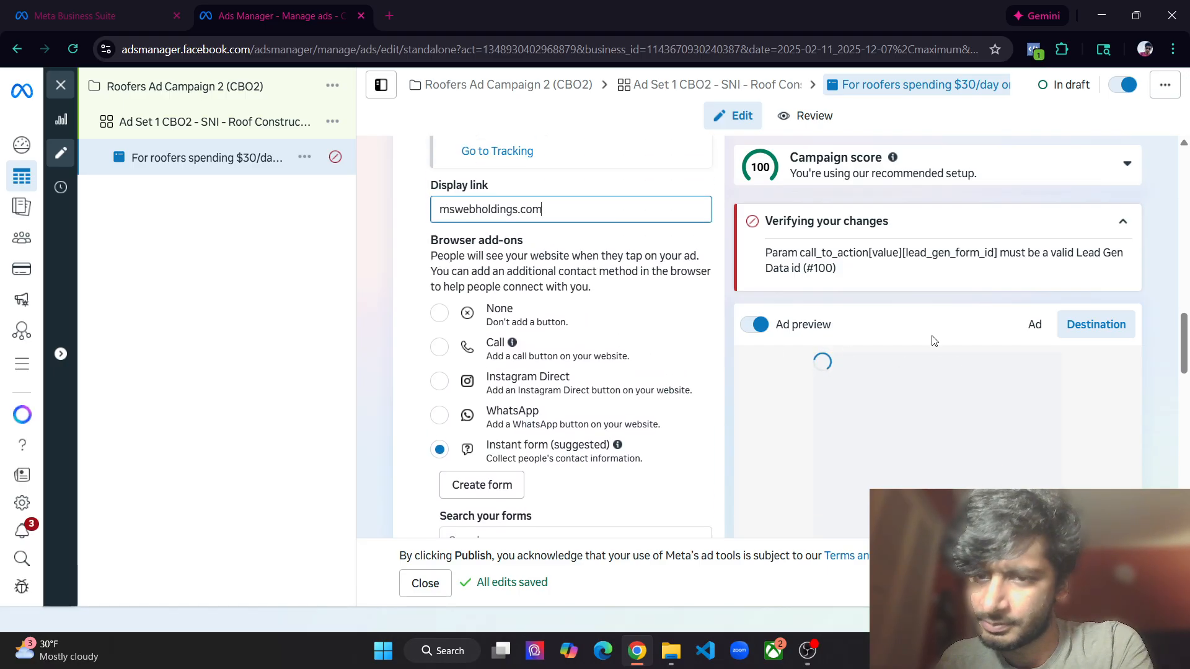
pyautogui.hotkey('alt', 'Tab')
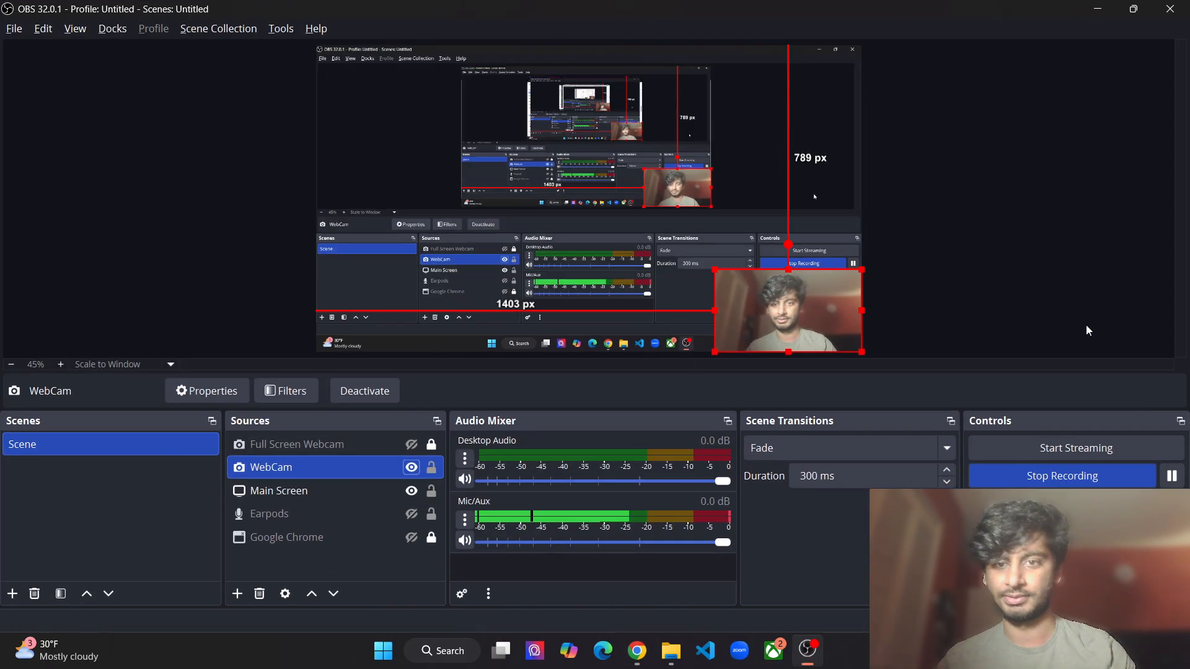
pyautogui.moveTo(790, 311); pyautogui.dragTo(385, 311)
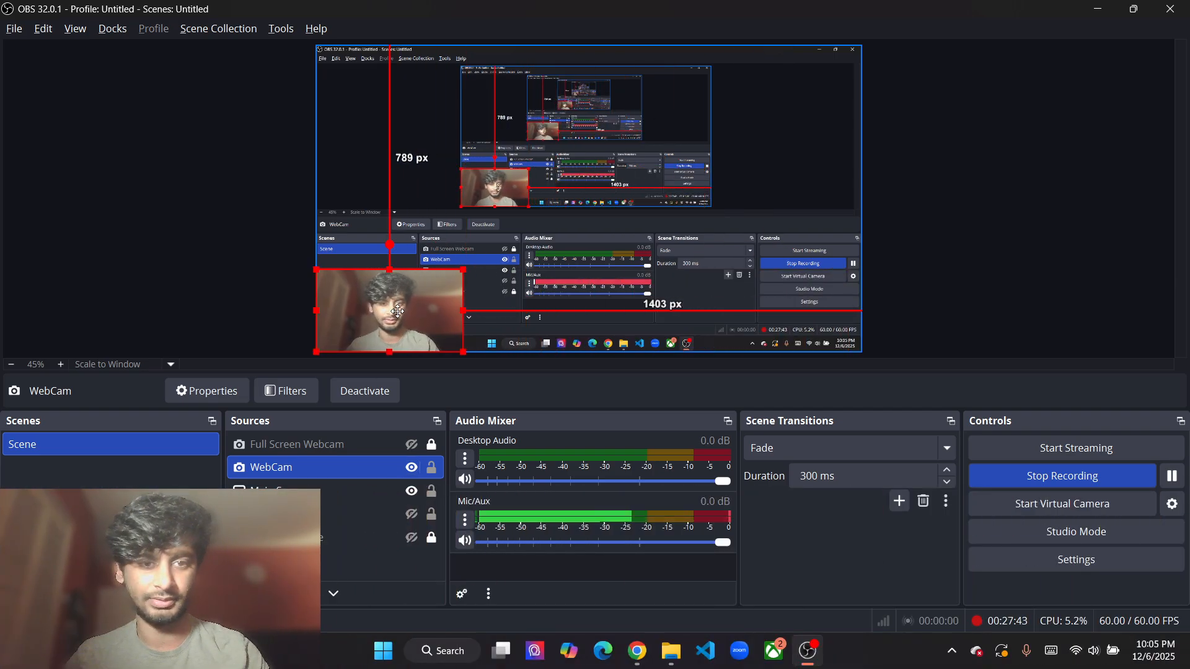
pyautogui.hotkey('alt', 'Tab')
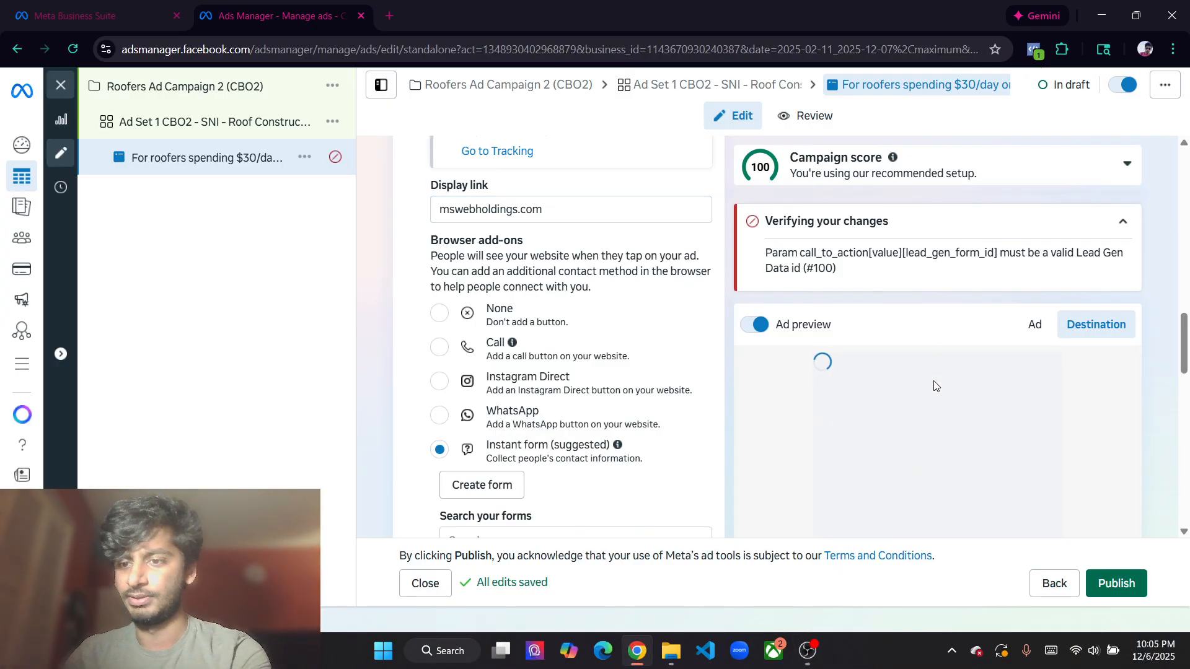
# Set the website destination's browser add-on to None so that no extra contact button is added
pyautogui.scroll(-2, 932, 385)
pyautogui.scroll(1, 787, 397)
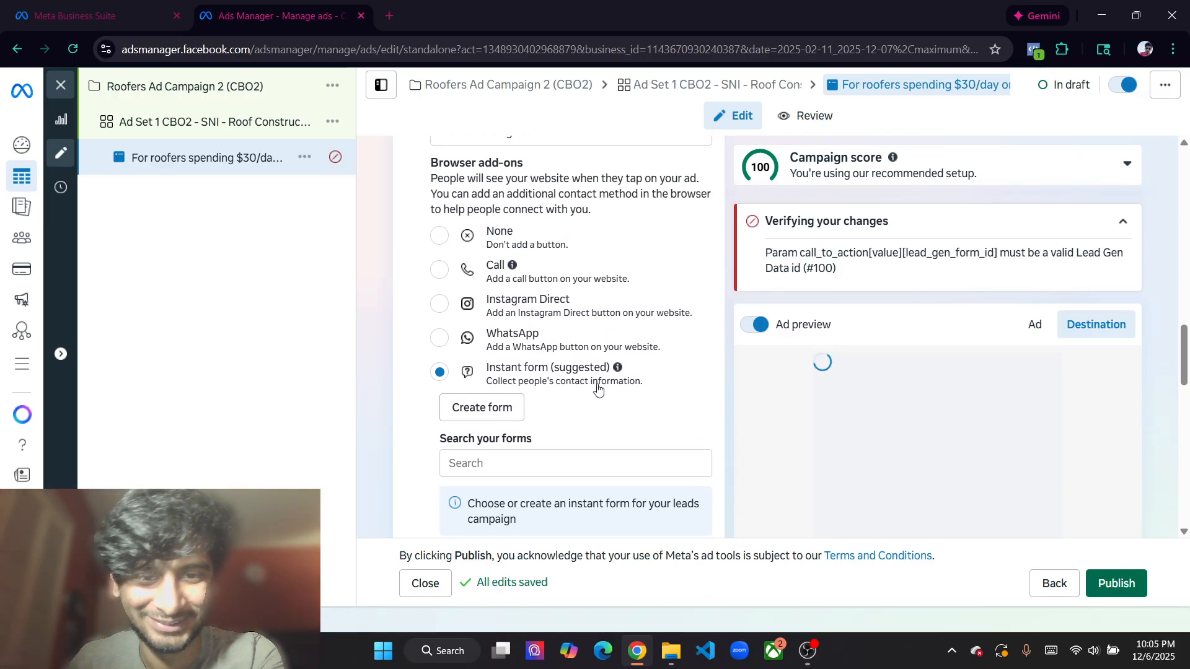
pyautogui.scroll(2, 598, 389)
pyautogui.scroll(1, 596, 389)
pyautogui.scroll(-2, 526, 268)
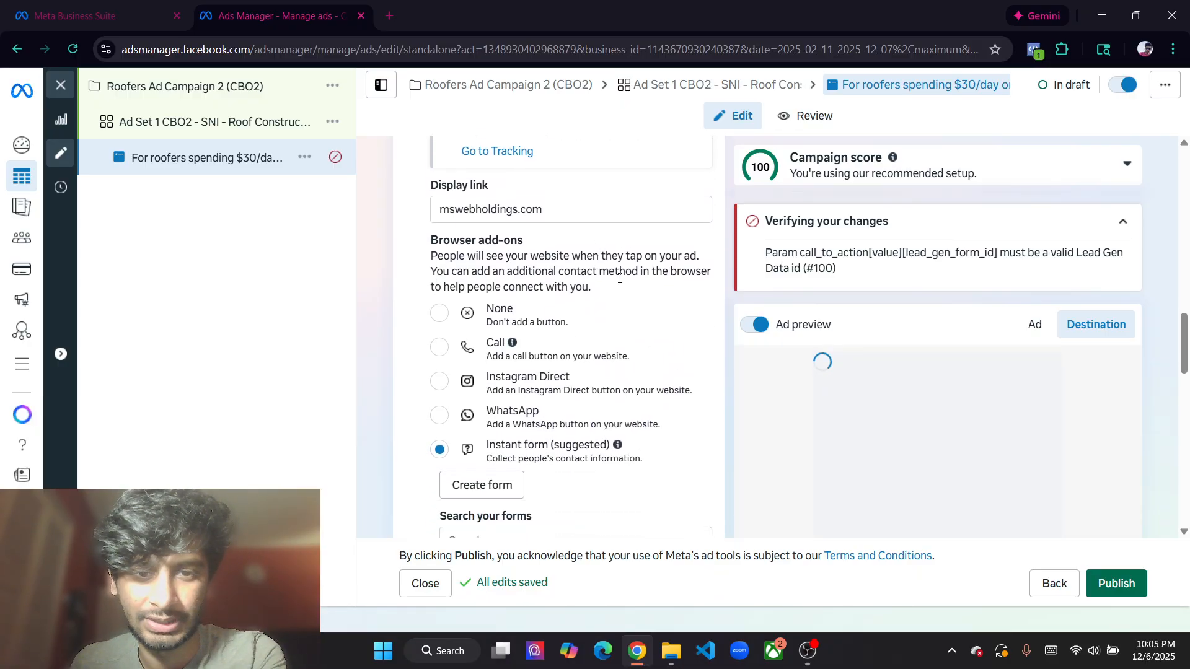
pyautogui.click(440, 314)
pyautogui.scroll(-2, 880, 325)
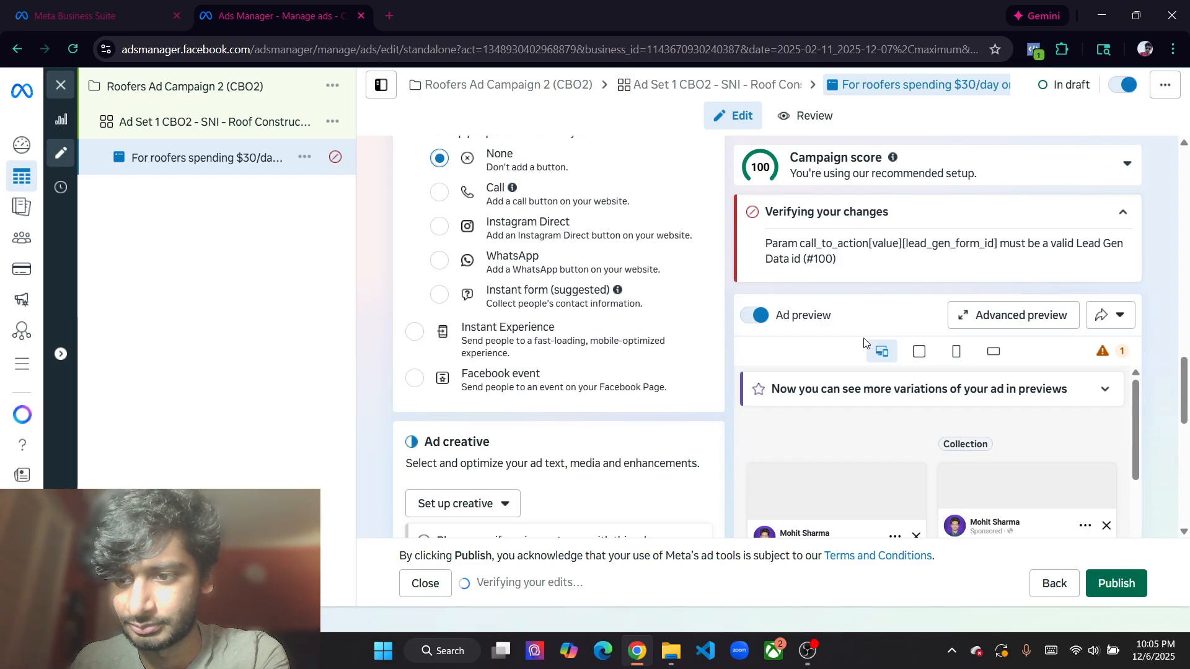
pyautogui.scroll(1, 620, 364)
pyautogui.scroll(1, 625, 364)
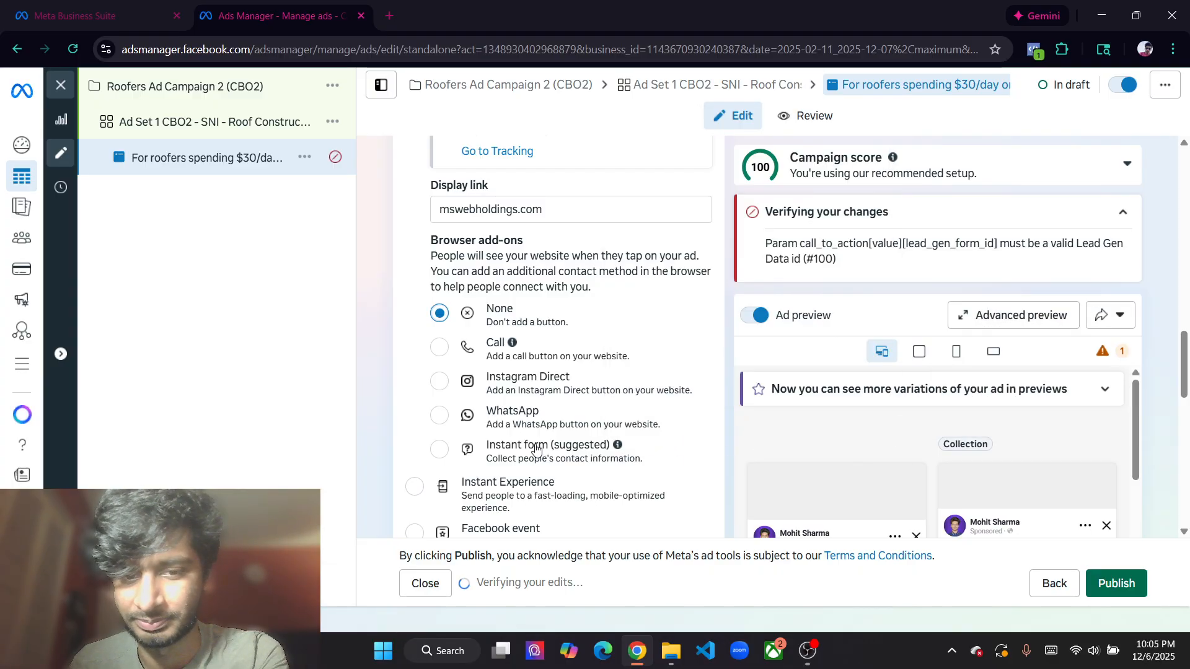
pyautogui.scroll(-1, 537, 452)
pyautogui.scroll(2, 549, 450)
# Start setting up the ad creative as a video ad and accept the creative setup with its site links
pyautogui.scroll(-6, 632, 385)
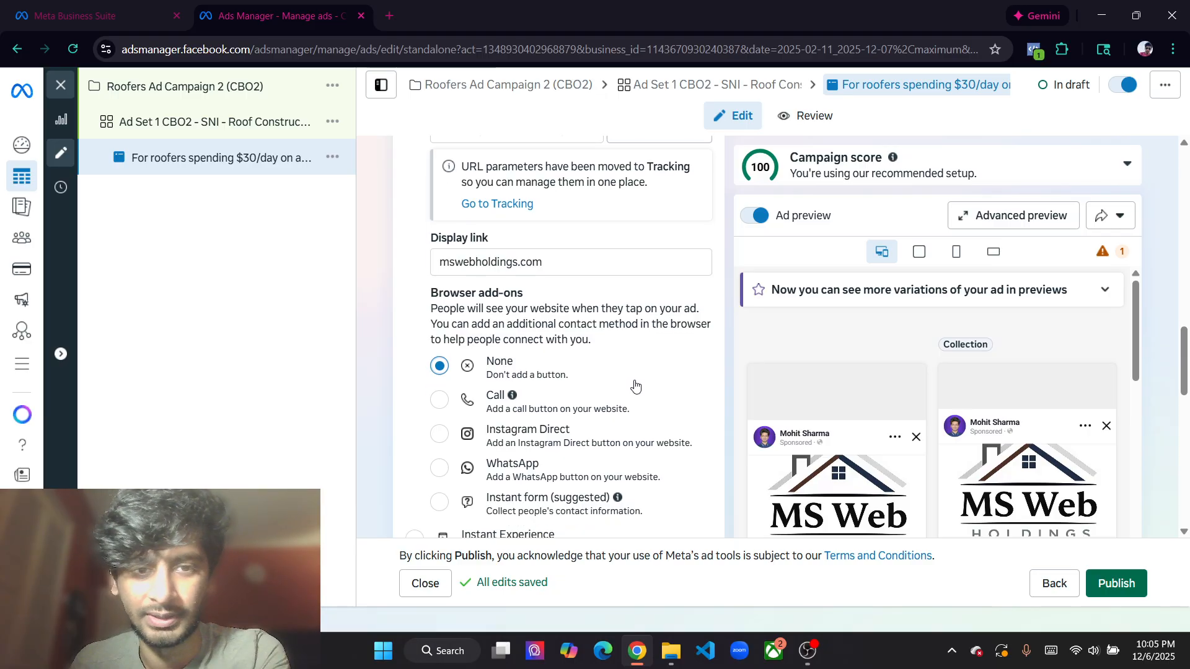
pyautogui.click(475, 363)
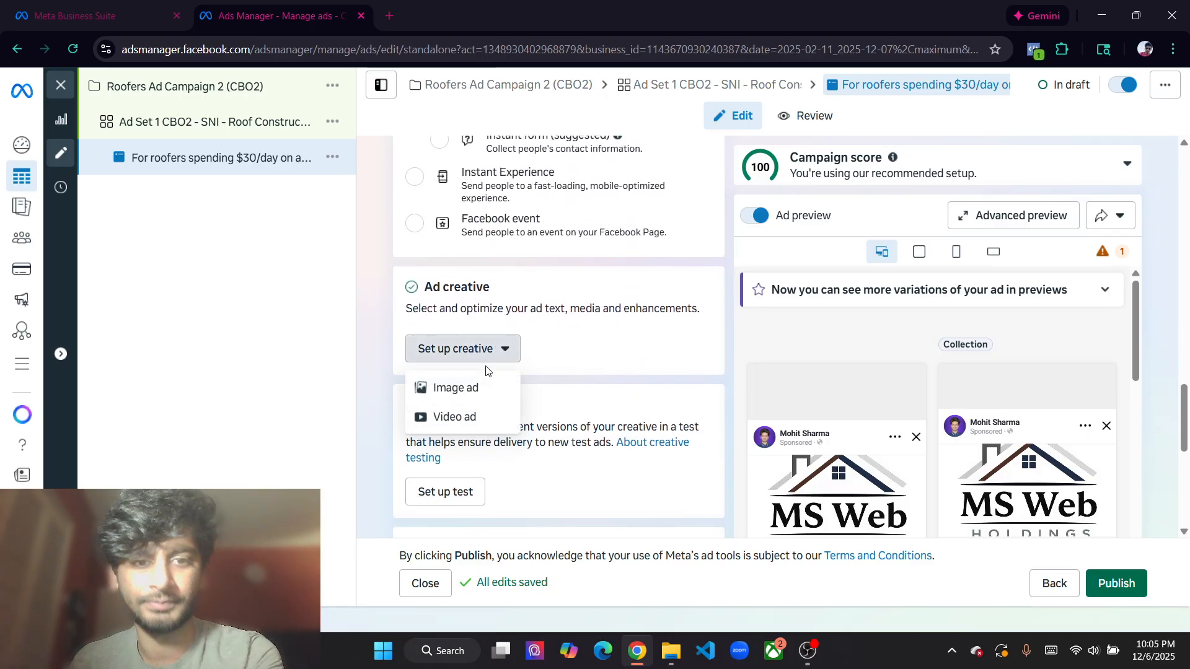
pyautogui.click(473, 416)
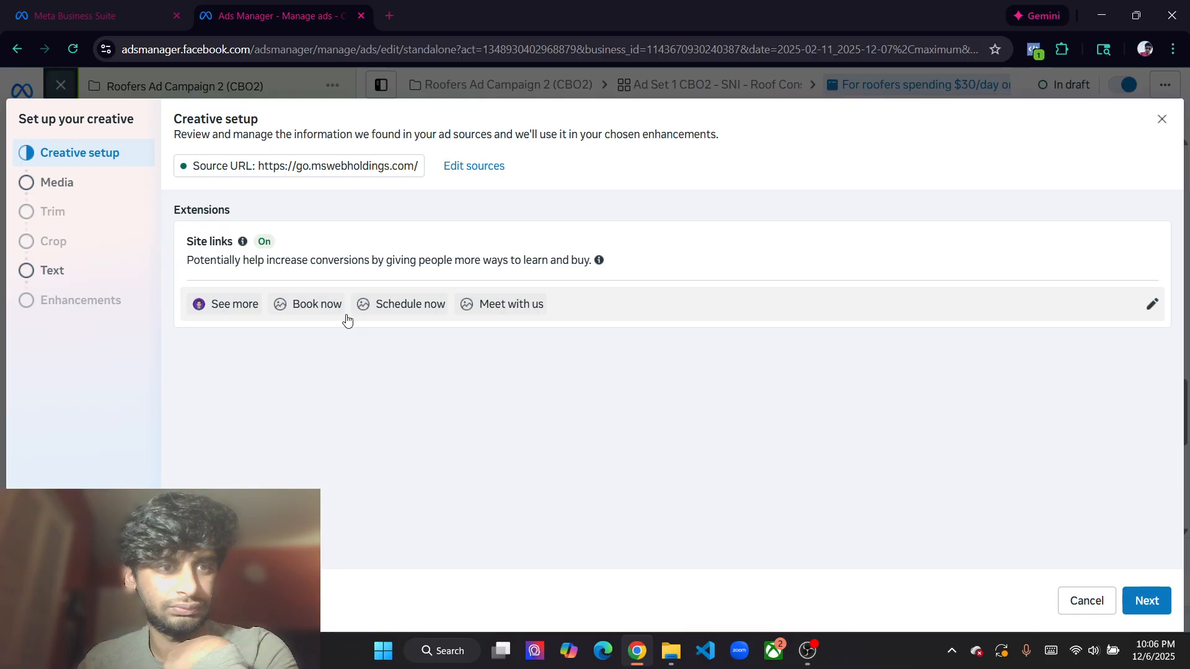
pyautogui.click(1147, 601)
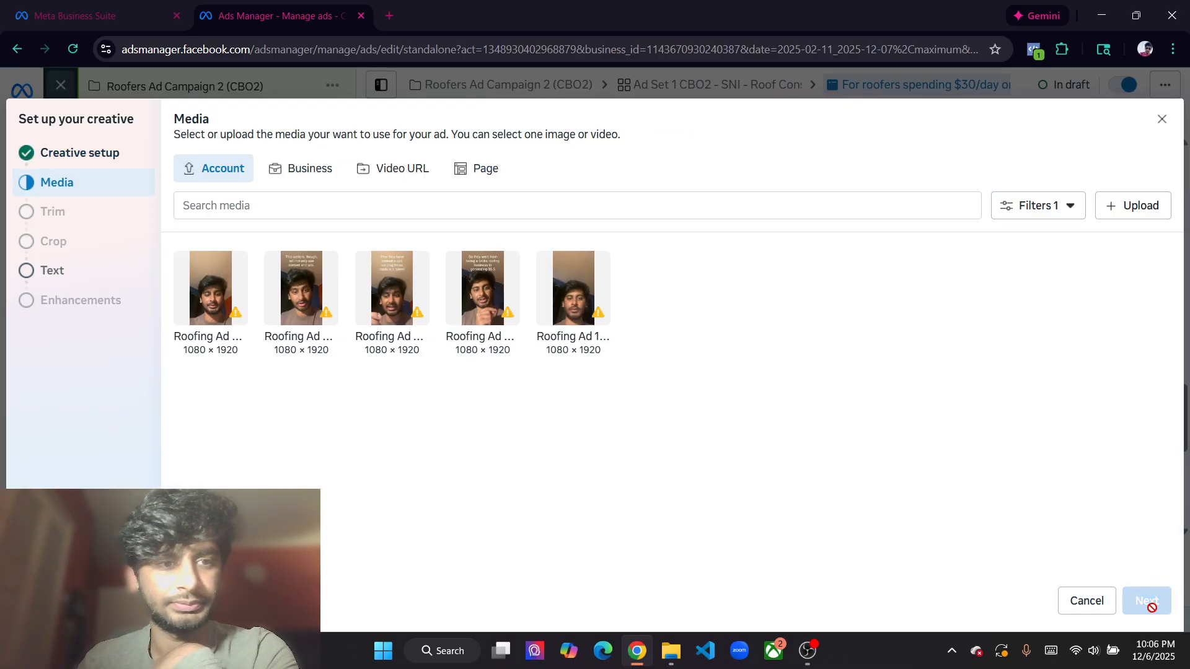
pyautogui.rightClick(717, 320)
pyautogui.click(684, 328)
pyautogui.click(1119, 210)
pyautogui.click(542, 348)
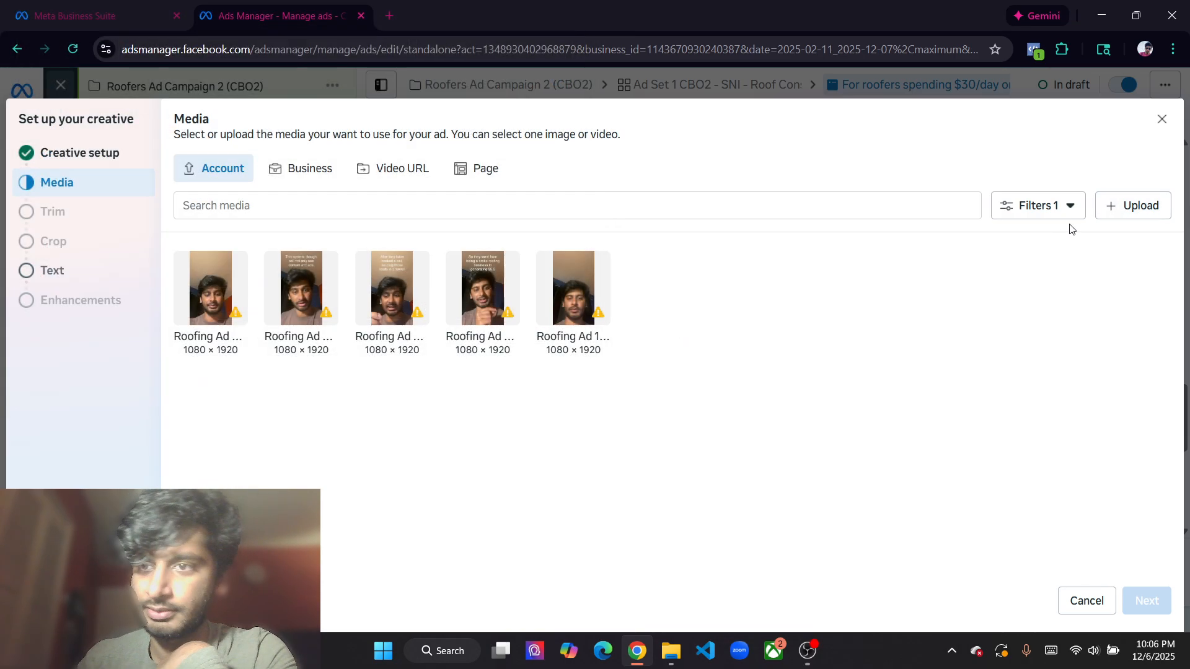
pyautogui.click(1069, 210)
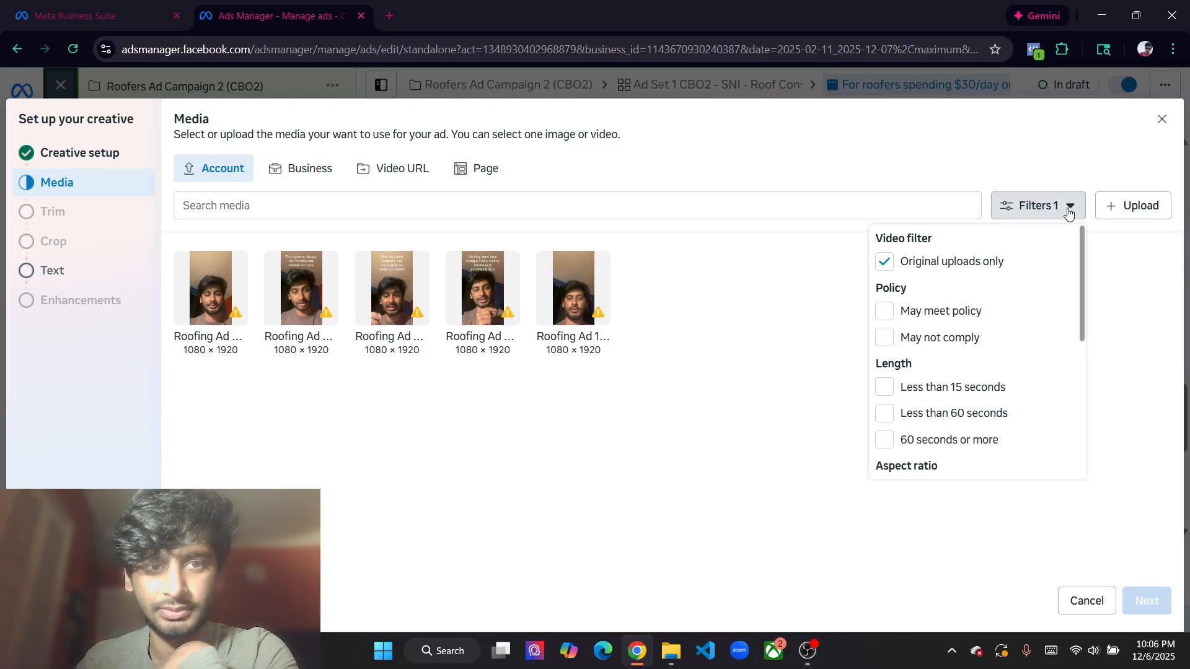
pyautogui.click(1069, 209)
# Upload the five CBO2 completed ad videos from the Completed Ads folder inside Ads on the Desktop
pyautogui.click(1134, 208)
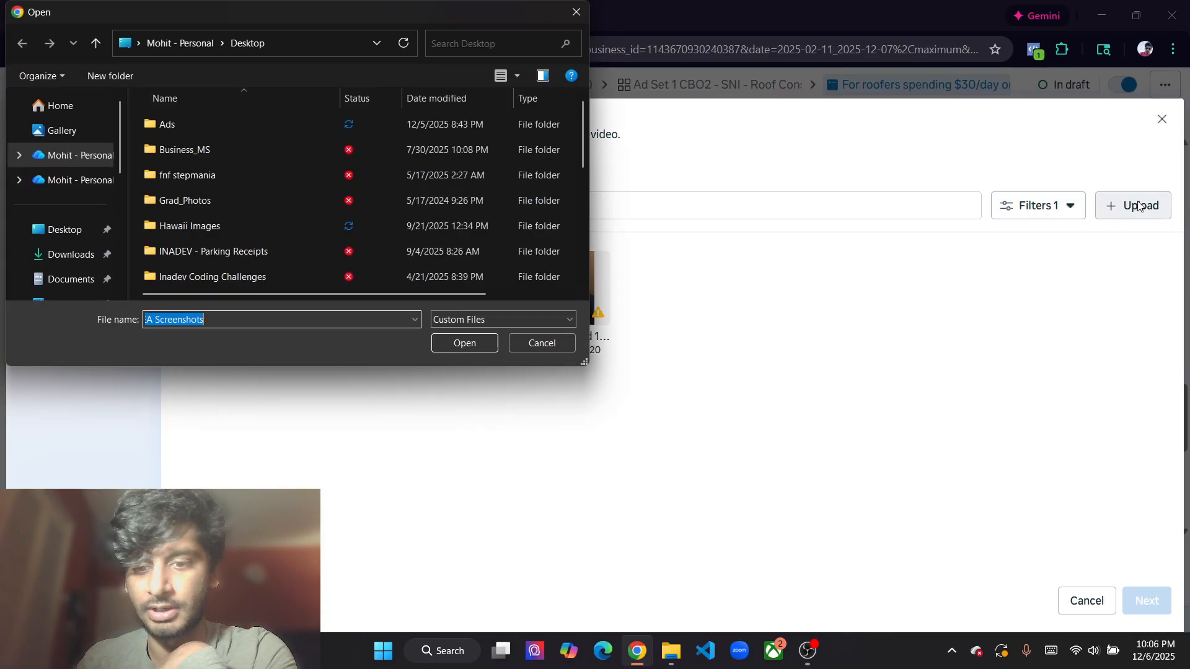
pyautogui.doubleClick(271, 126)
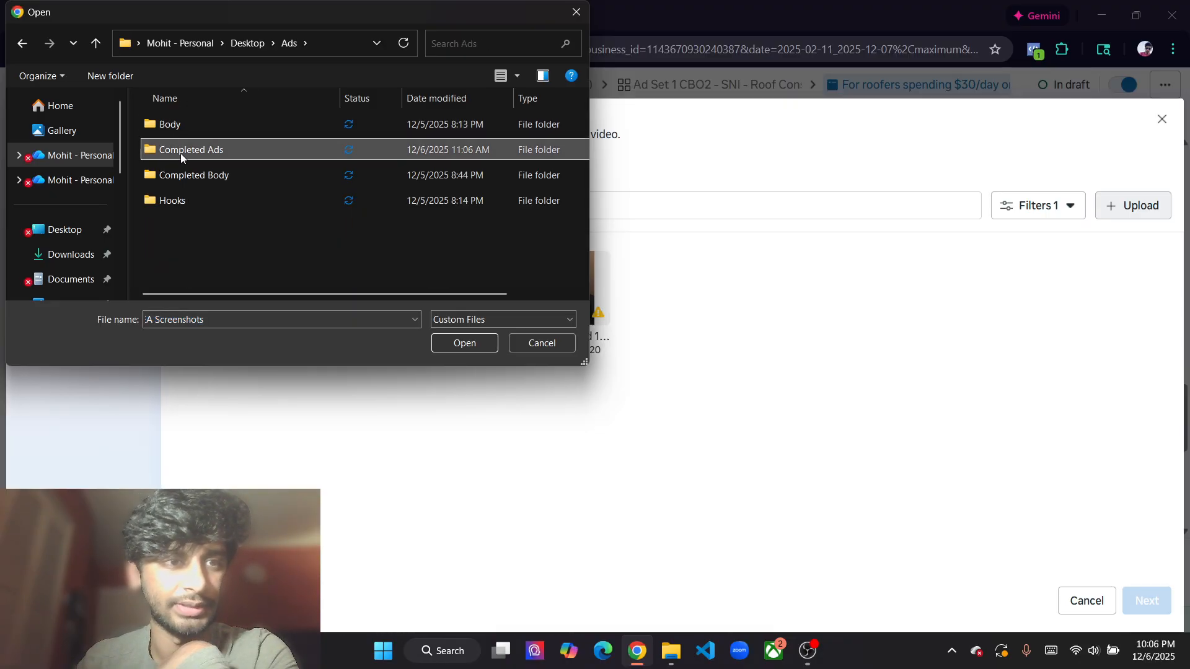
pyautogui.doubleClick(180, 152)
pyautogui.moveTo(175, 261); pyautogui.dragTo(532, 158)
pyautogui.click(466, 343)
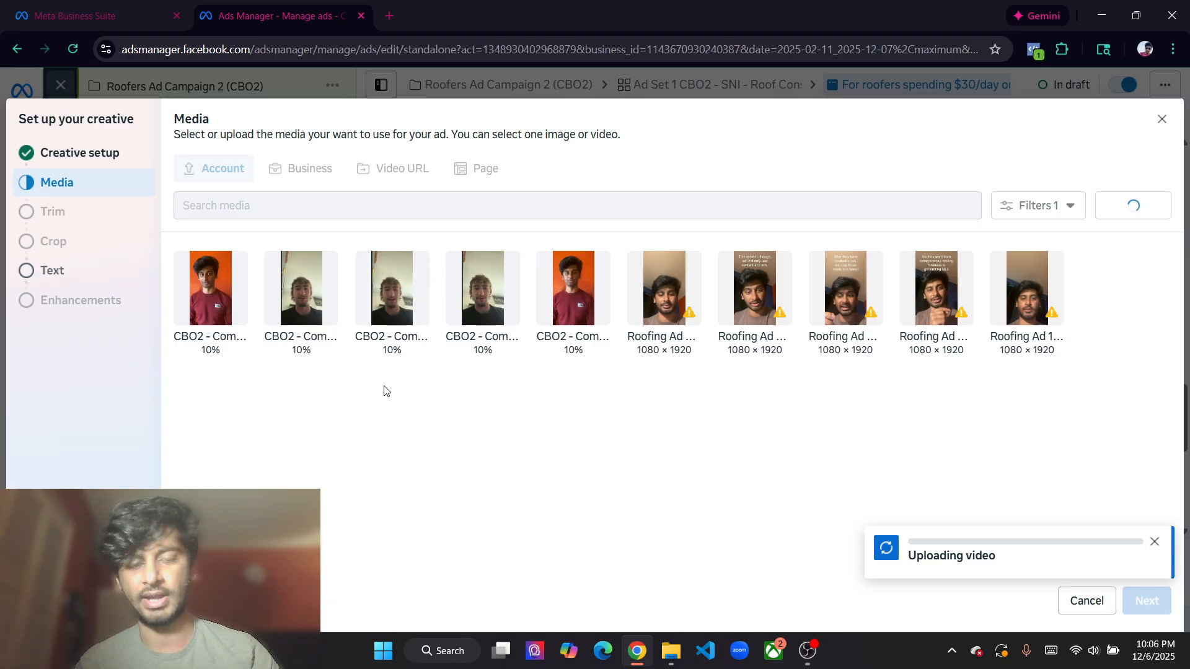
# Pause the OBS recording during the upload, and return to the media selection in Ads Manager with the Completed Ads folder window closed
pyautogui.hotkey('alt', 'Tab')
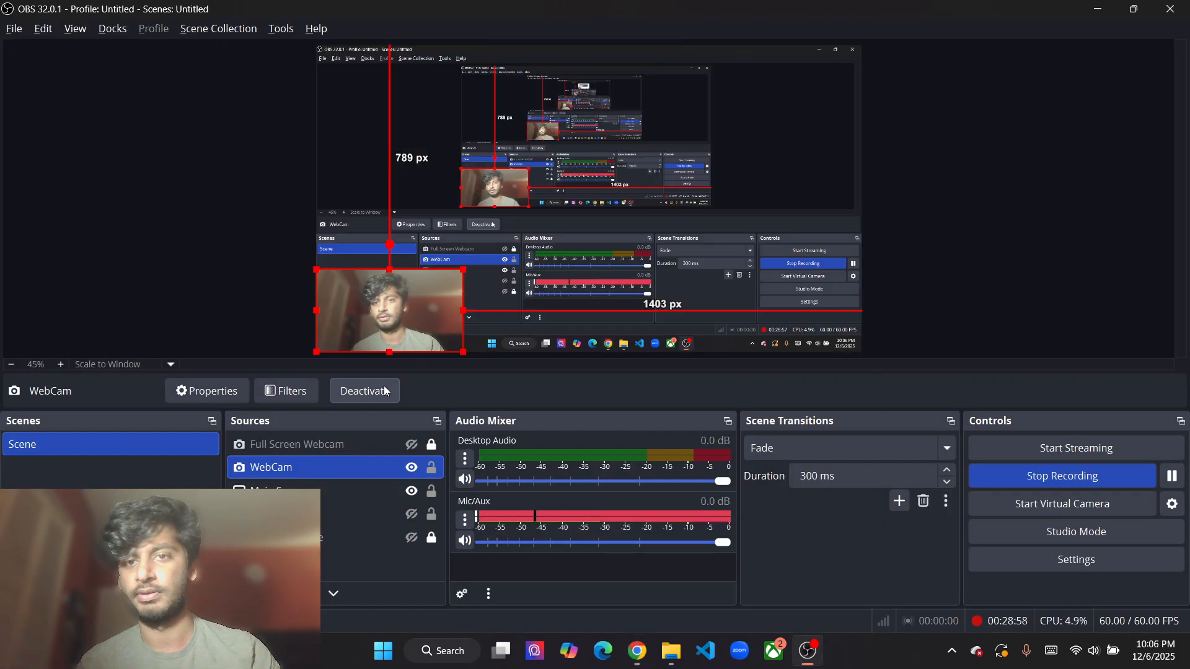
pyautogui.click(1172, 476)
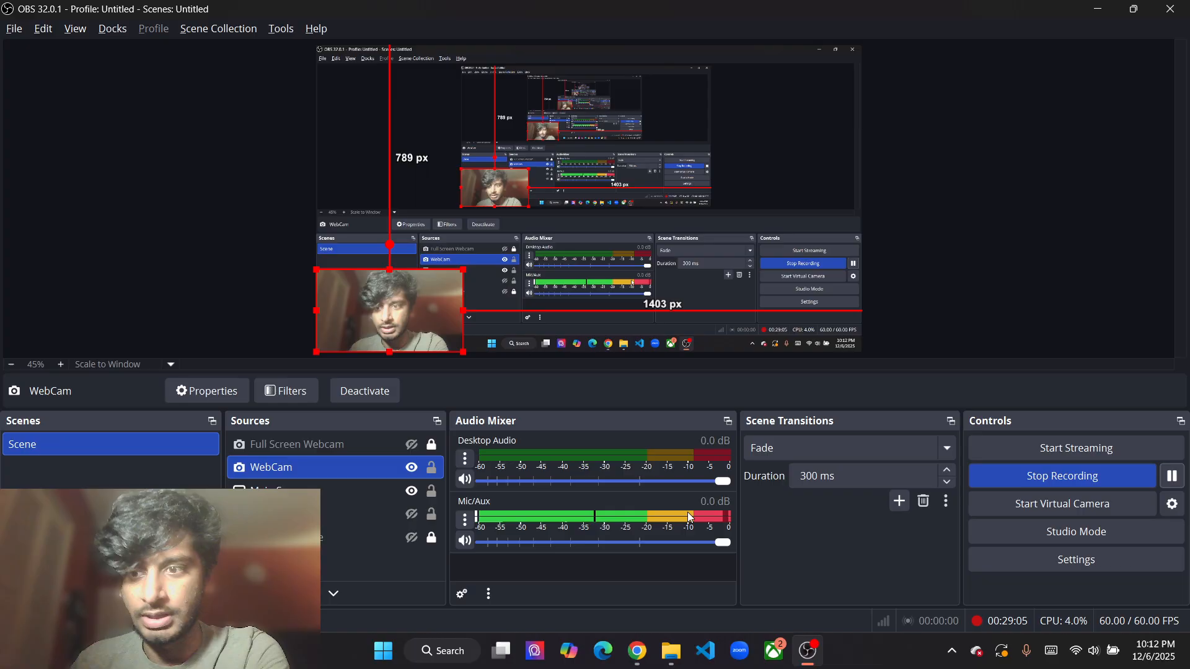
pyautogui.click(637, 651)
pyautogui.click(671, 651)
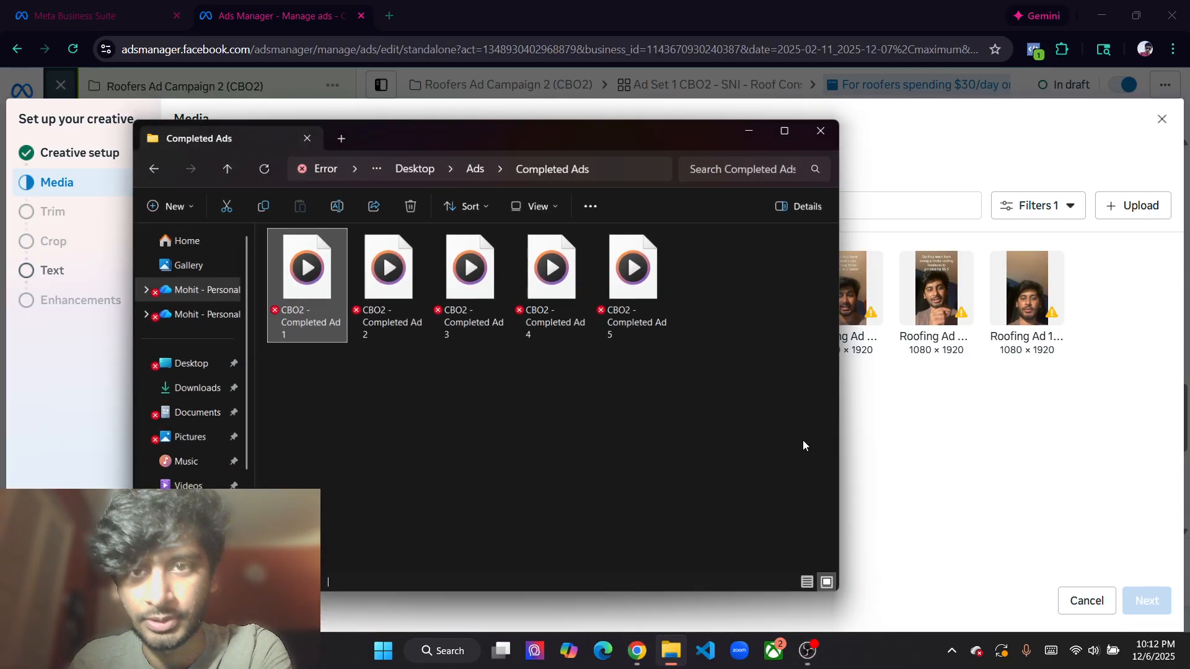
pyautogui.click(823, 125)
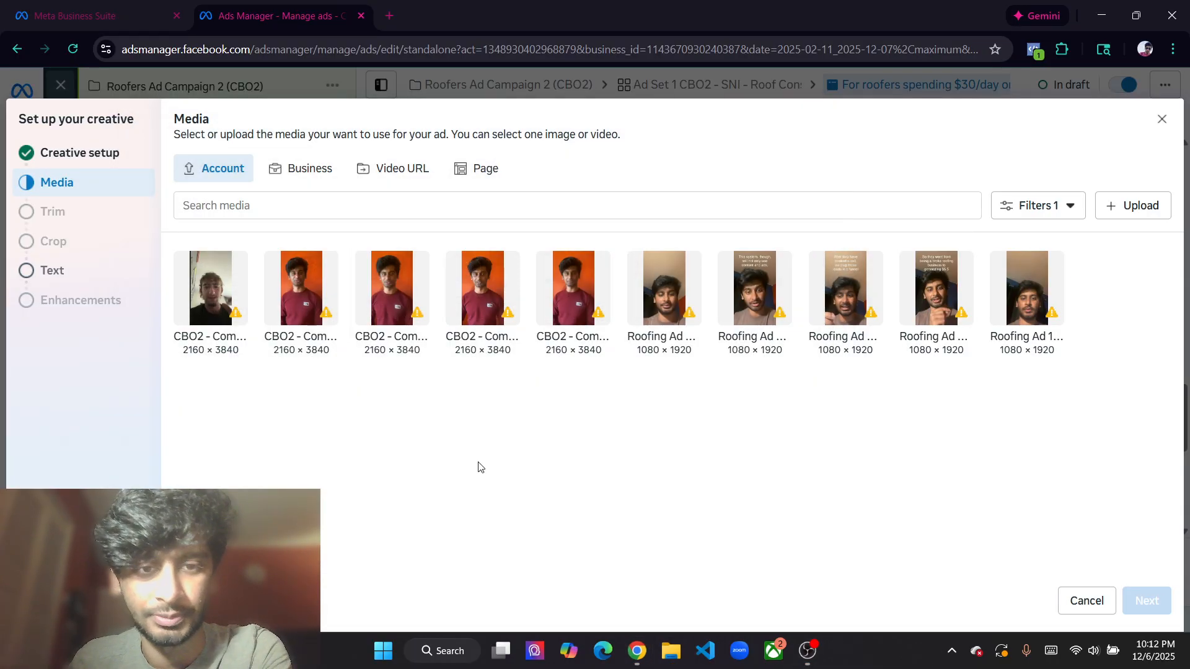
# Choose the fourth CBO2 video in the account media as the ad's video and continue to trimming
pyautogui.click(507, 336)
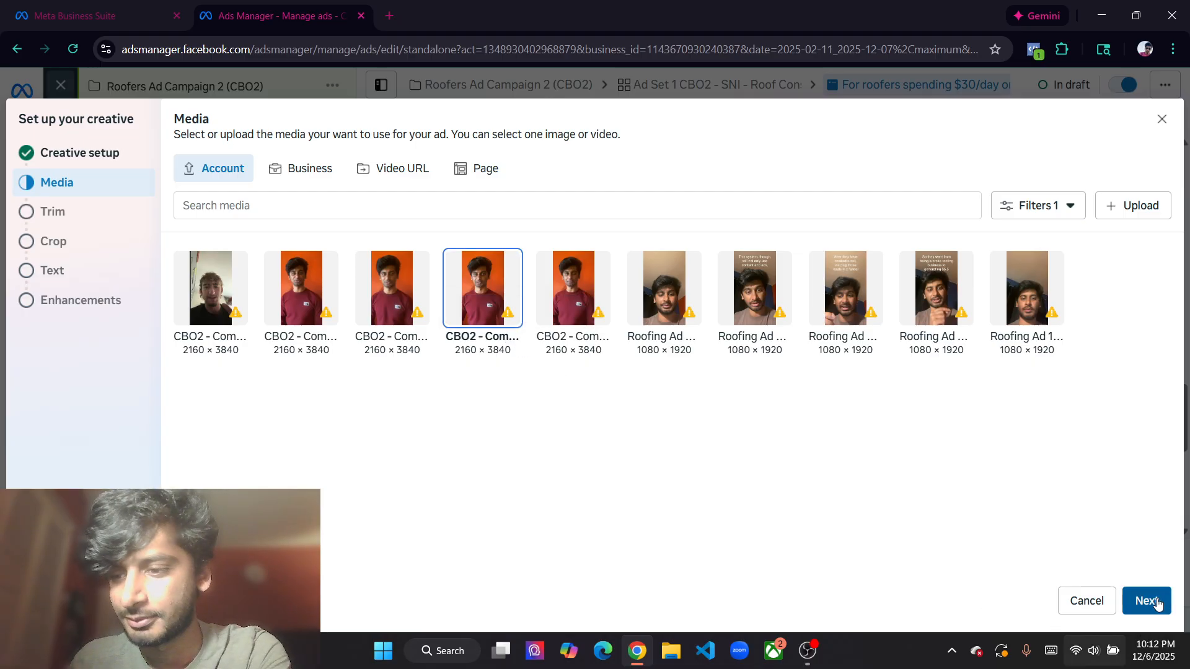
pyautogui.click(1148, 601)
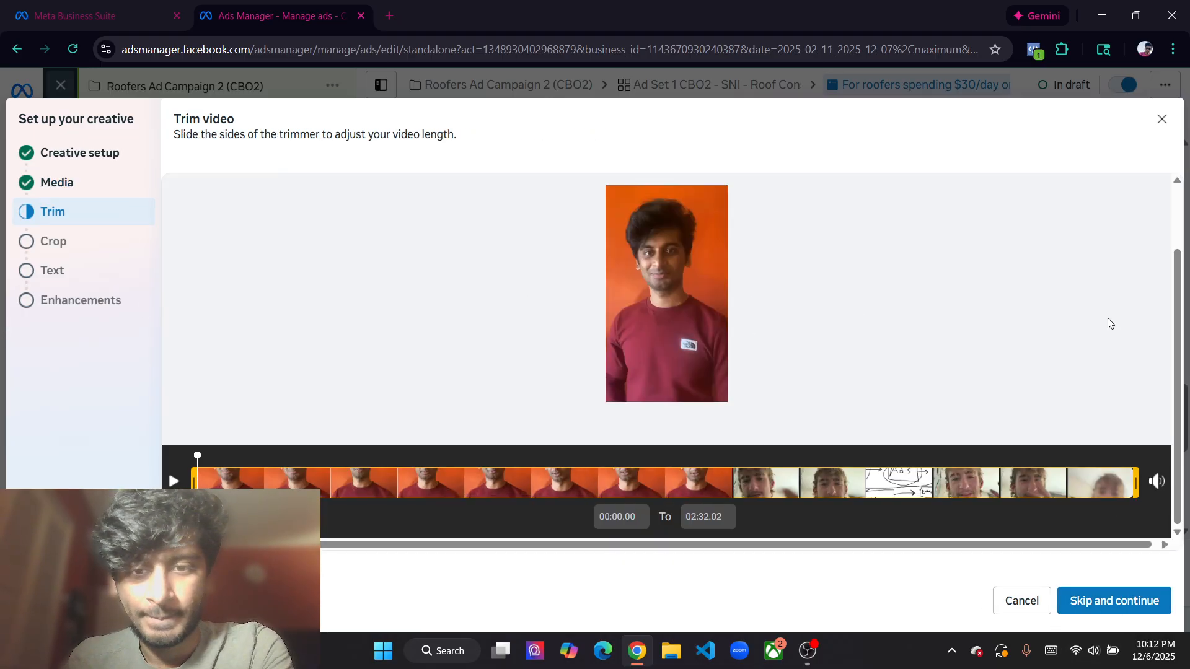
# Play the opening of the chosen video in the trim preview, lowering the system volume to 28
pyautogui.click(173, 481)
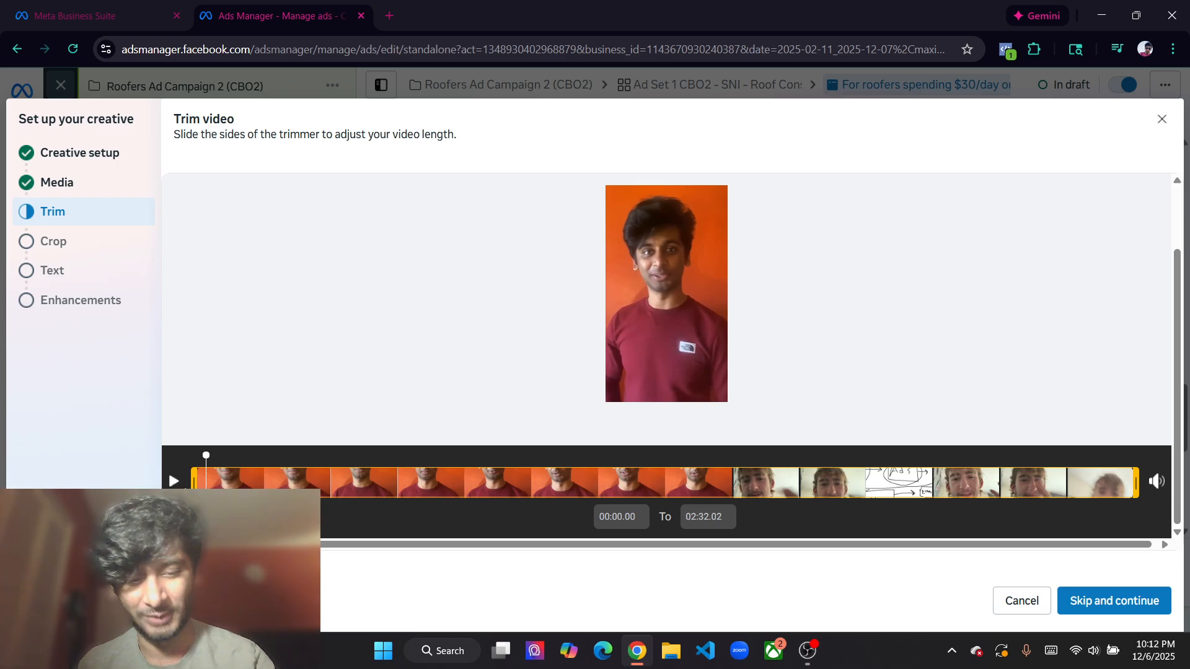
pyautogui.press('XF86AudioLowerVolume')
pyautogui.press('XF86AudioLowerVolume')
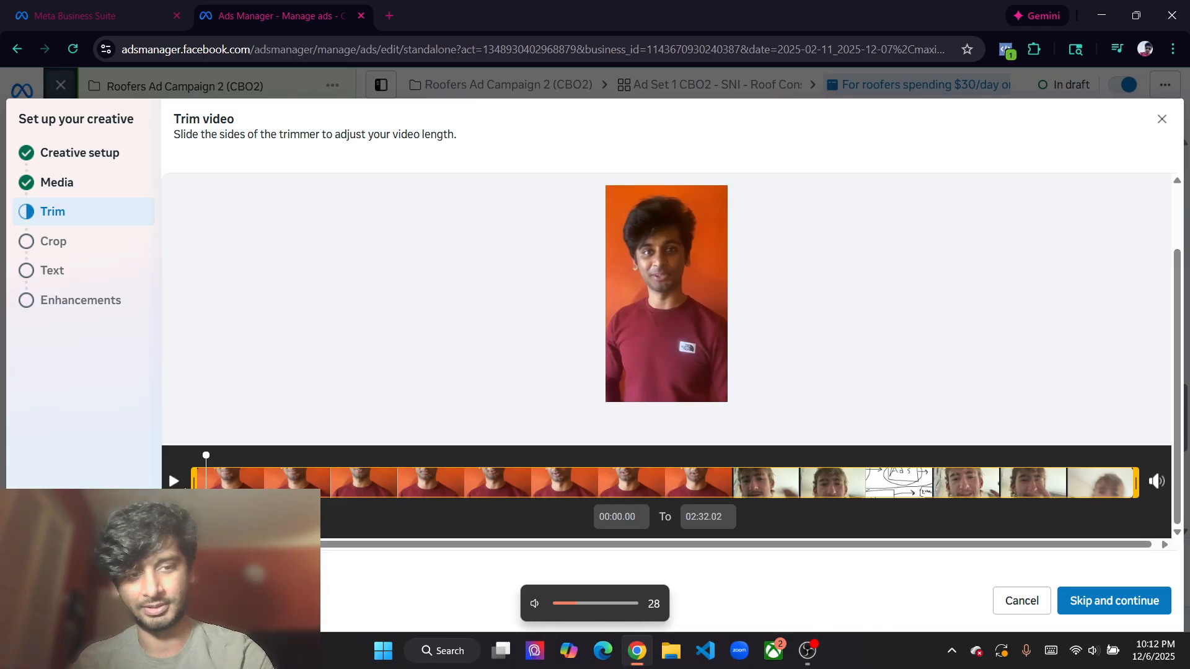
pyautogui.click(173, 482)
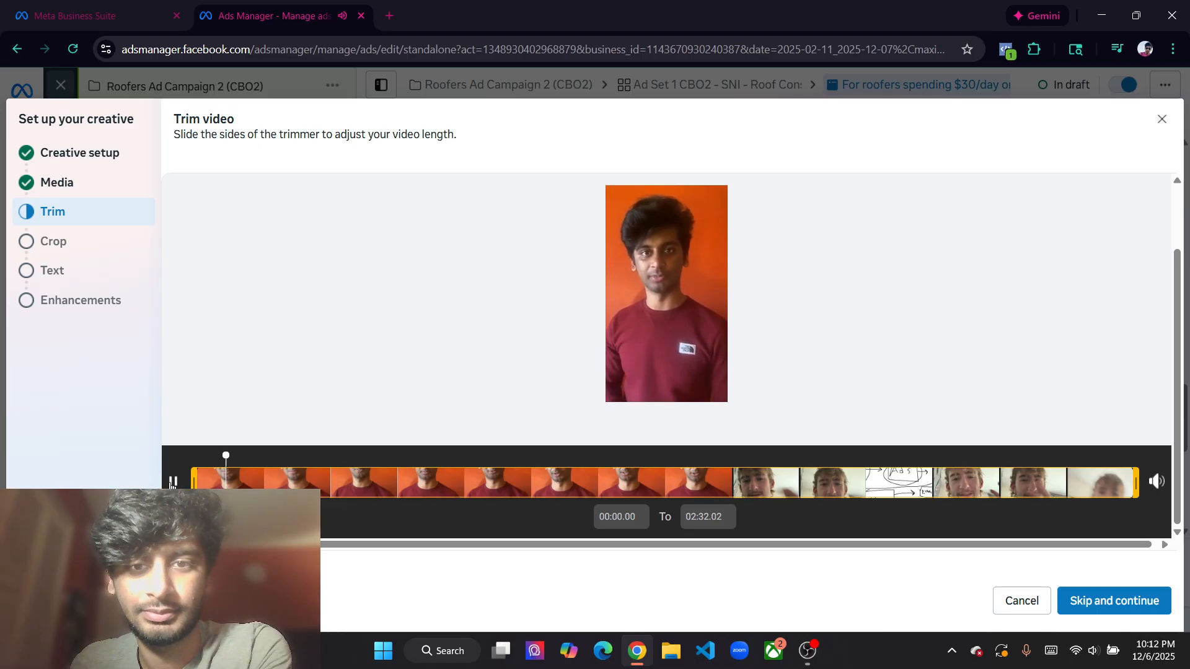
pyautogui.click(173, 482)
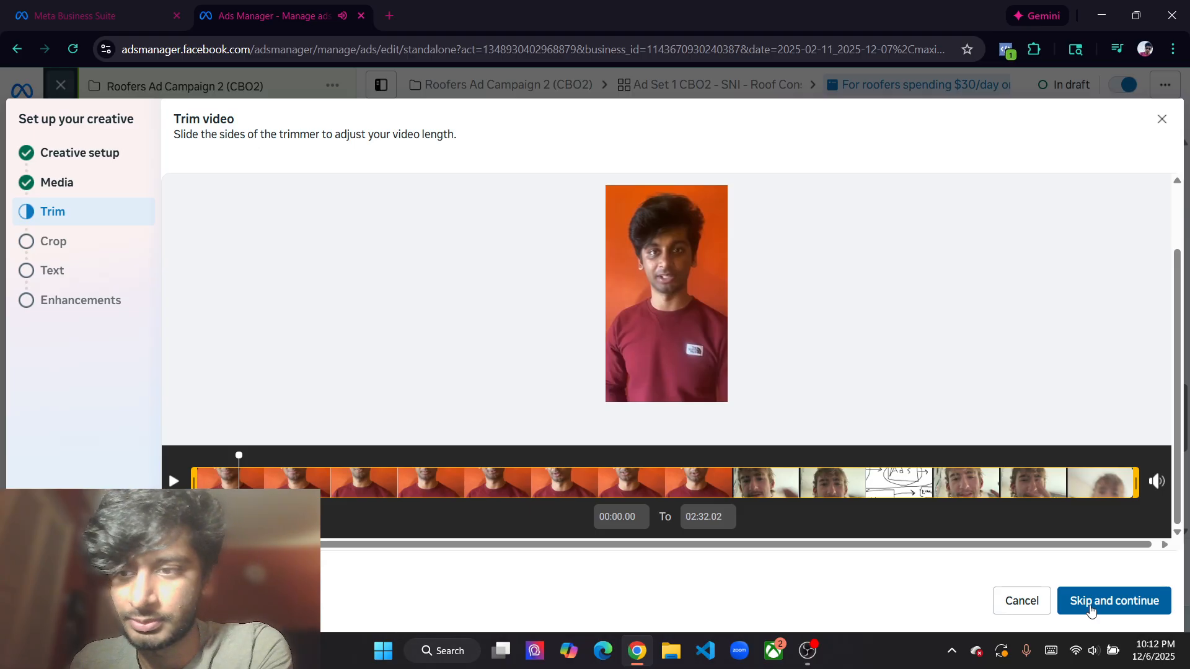
# Scrub to the closing section of the video and play it through to check the ending
pyautogui.moveTo(237, 454)
pyautogui.mouseDown()
pyautogui.moveTo(1127, 457)
pyautogui.moveTo(1094, 475)
pyautogui.moveTo(1088, 458)
pyautogui.moveTo(1052, 456)
pyautogui.mouseUp()
pyautogui.click(175, 481)
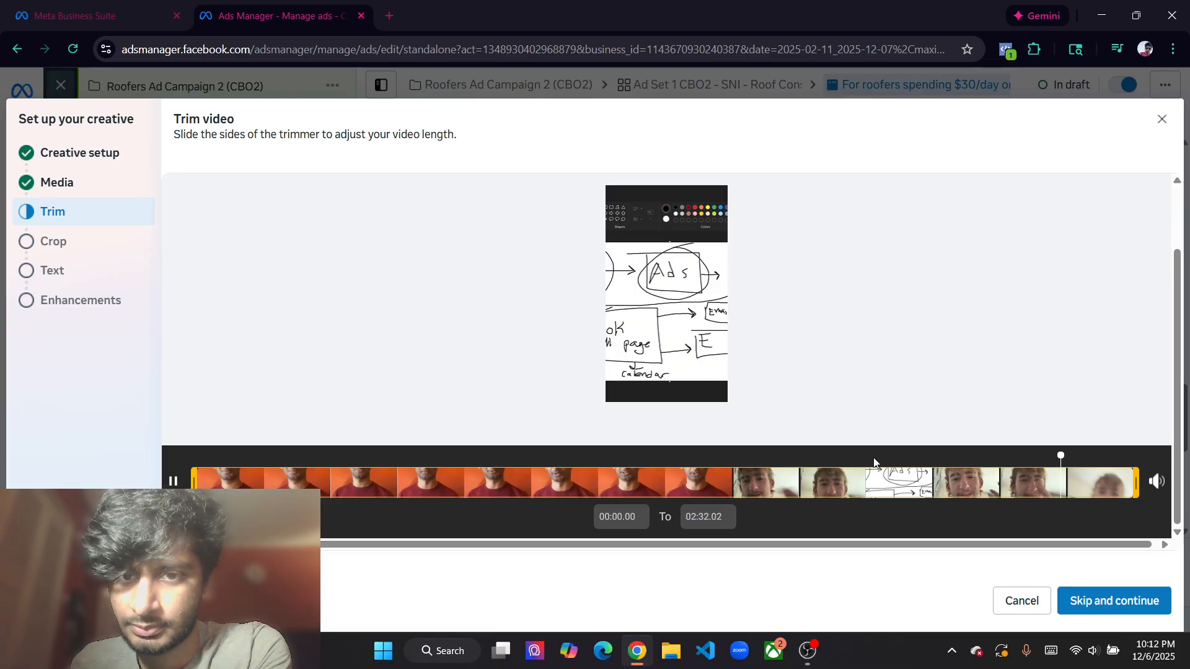
pyautogui.moveTo(1077, 456); pyautogui.dragTo(971, 458)
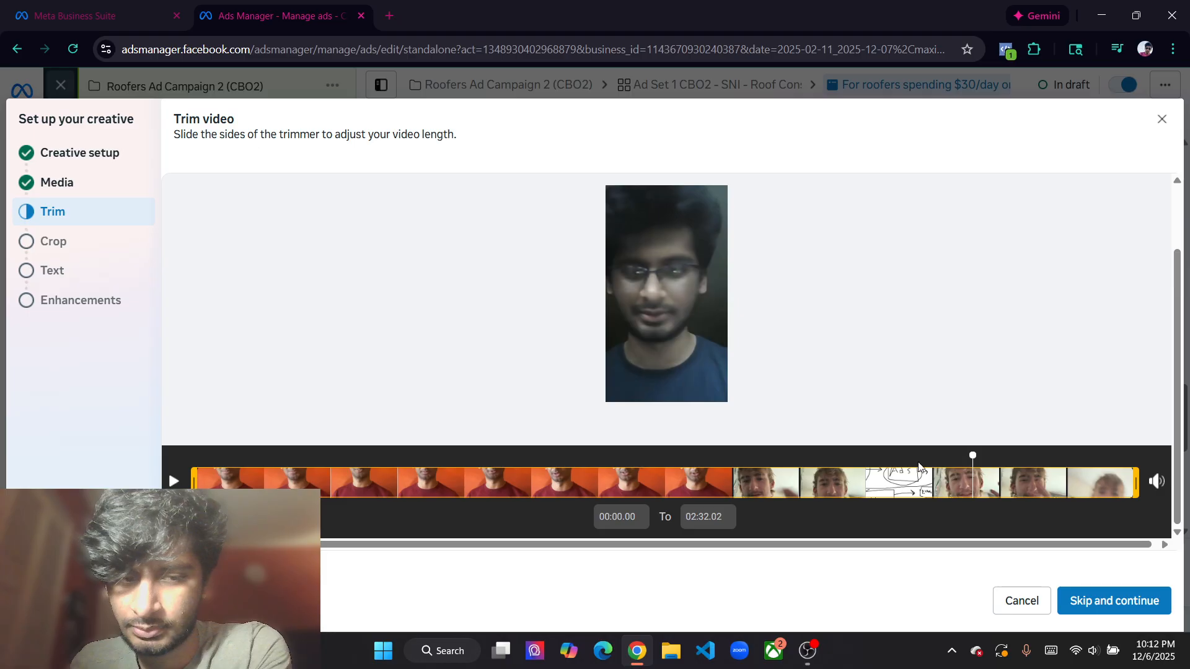
pyautogui.click(174, 482)
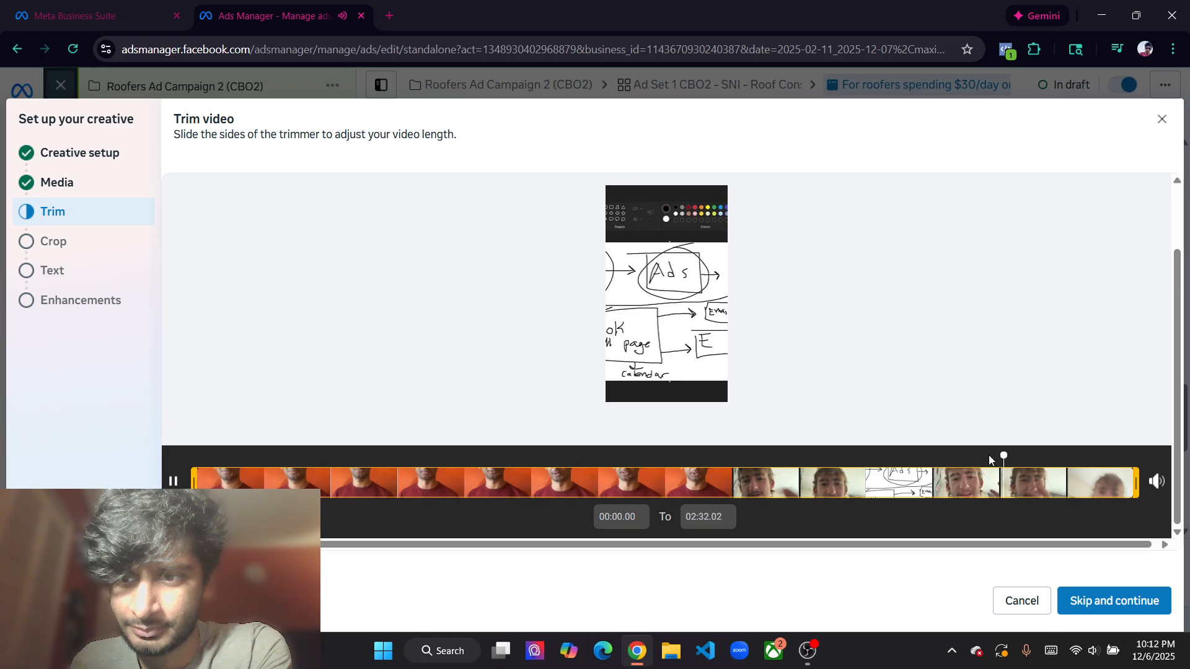
pyautogui.moveTo(1013, 457); pyautogui.dragTo(1062, 458)
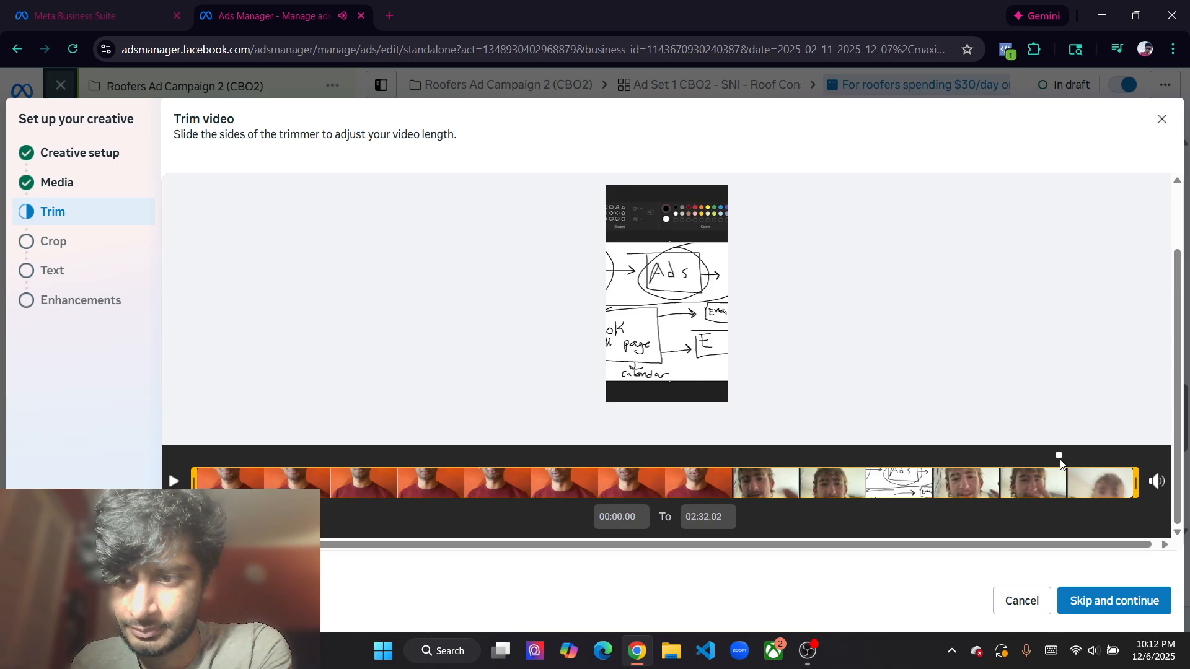
pyautogui.press('space')
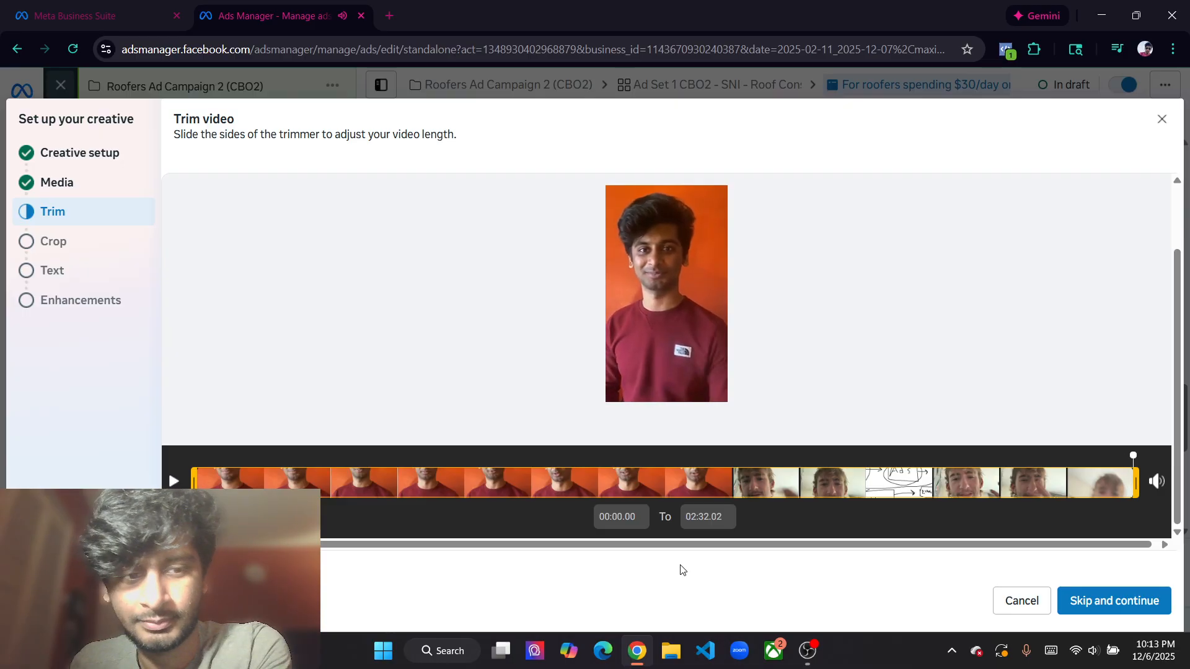
# Skip trimming, try the 16:9 crop for the horizontal placement, and set it back to Original
pyautogui.click(1110, 603)
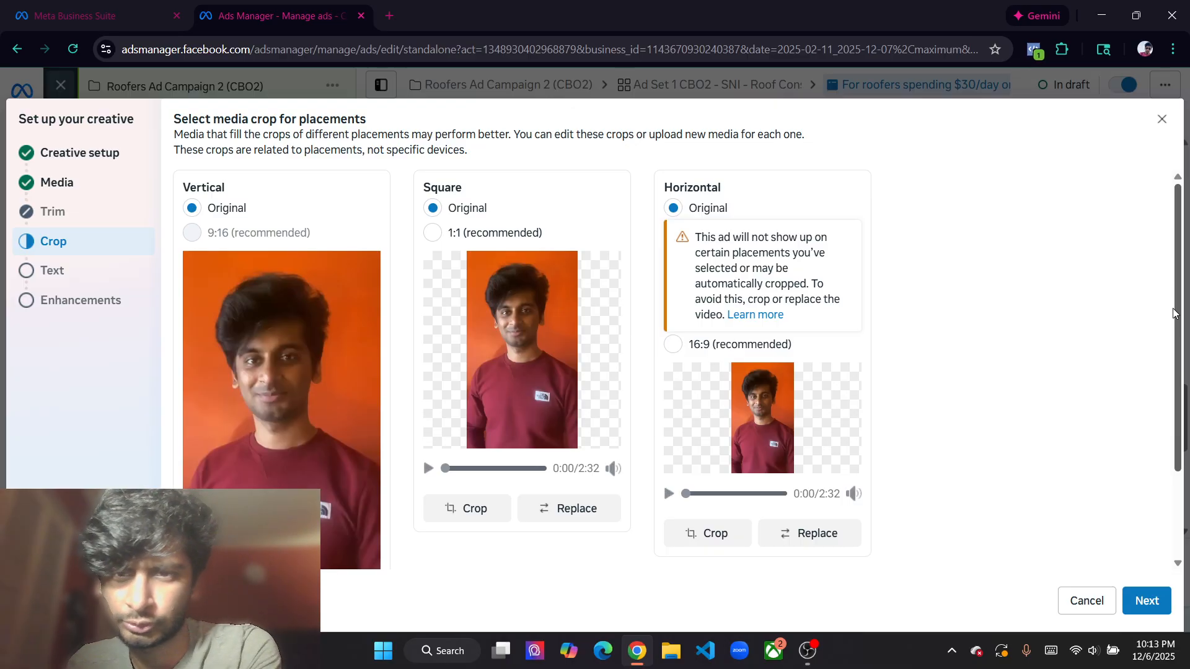
pyautogui.click(671, 348)
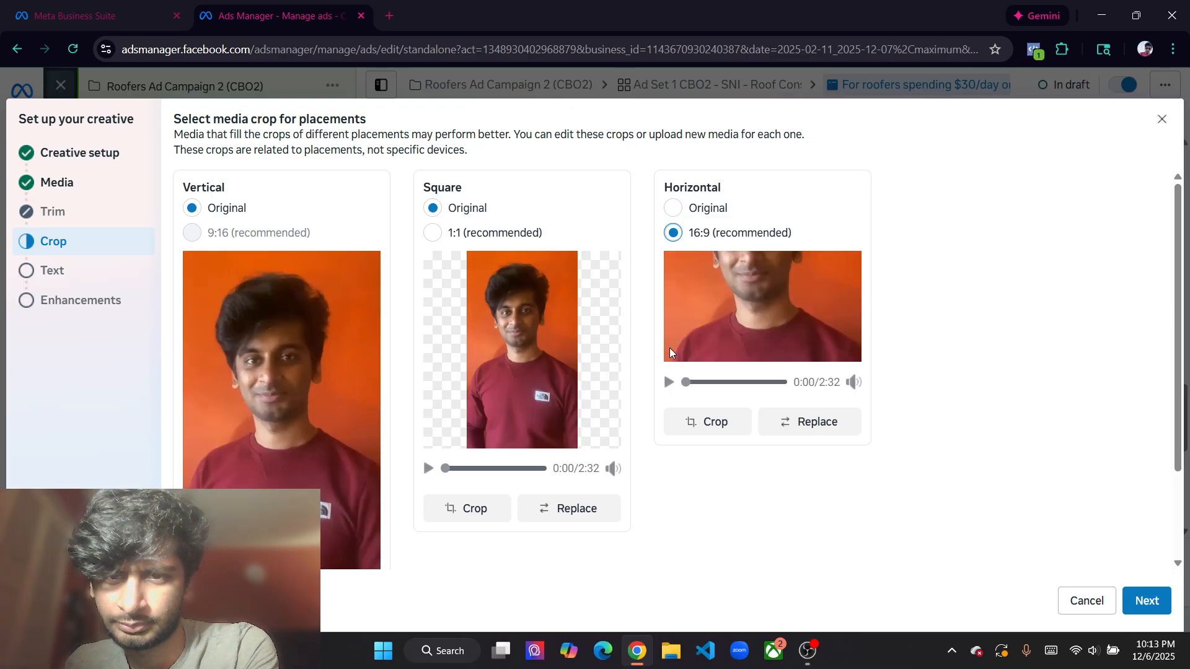
pyautogui.click(673, 209)
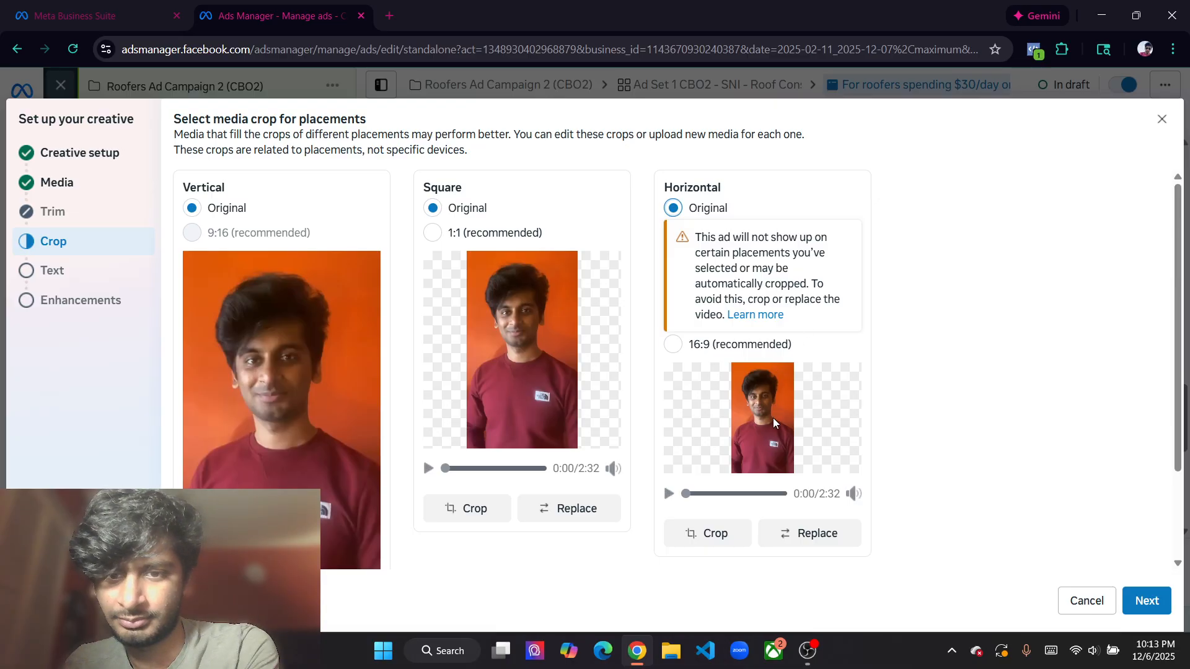
pyautogui.click(713, 536)
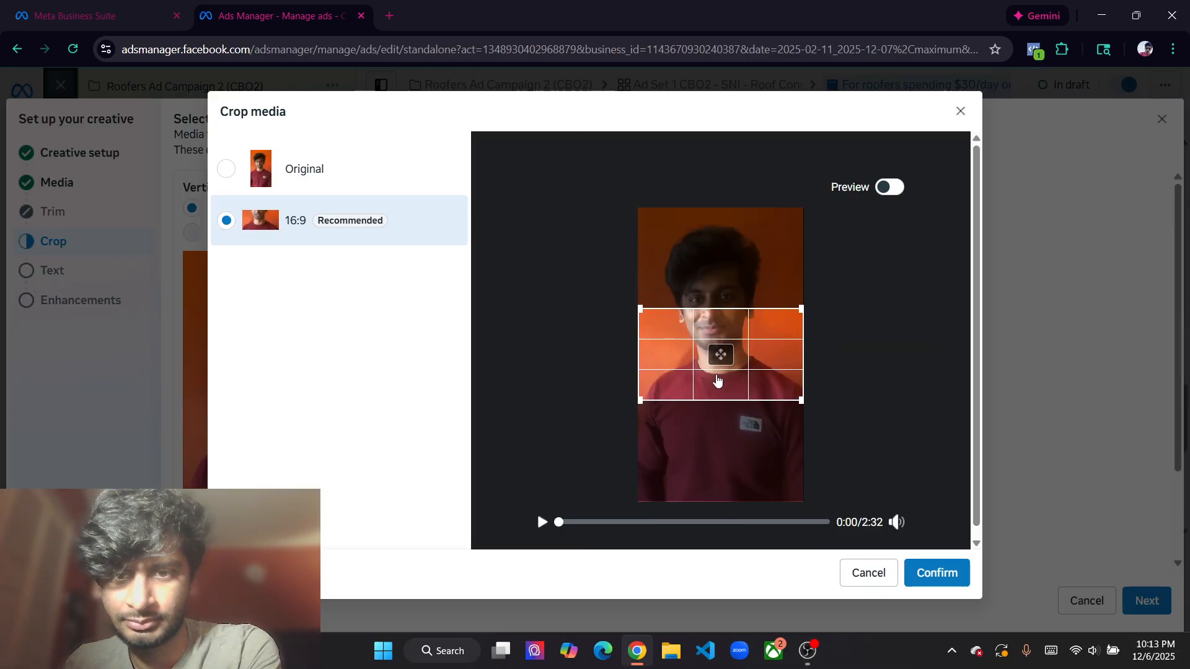
pyautogui.moveTo(721, 358); pyautogui.dragTo(670, 414)
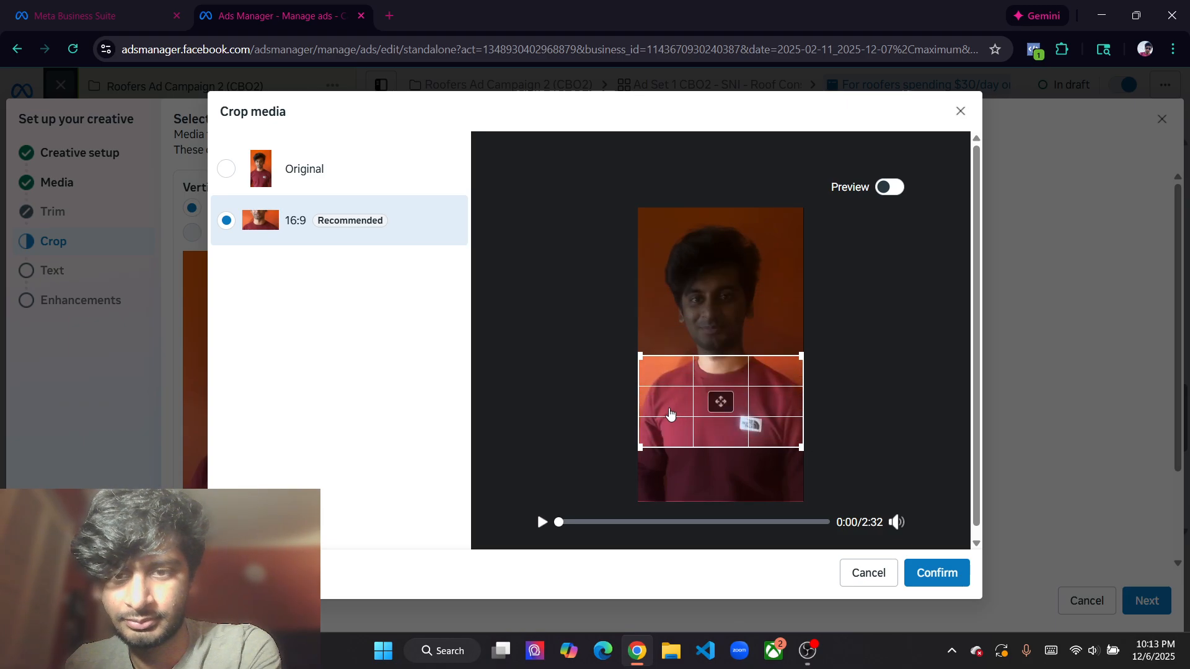
pyautogui.click(867, 569)
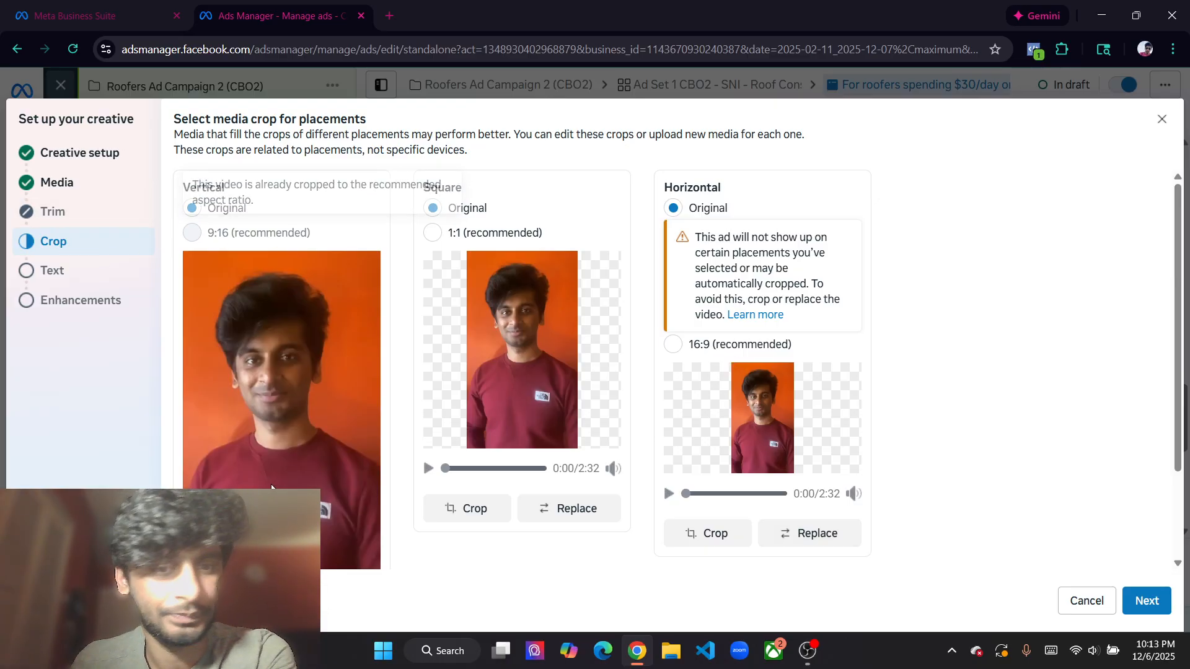
# Compare the 16:9 crop with Original for the horizontal placement, keep Original, and continue to the ad text
pyautogui.click(675, 345)
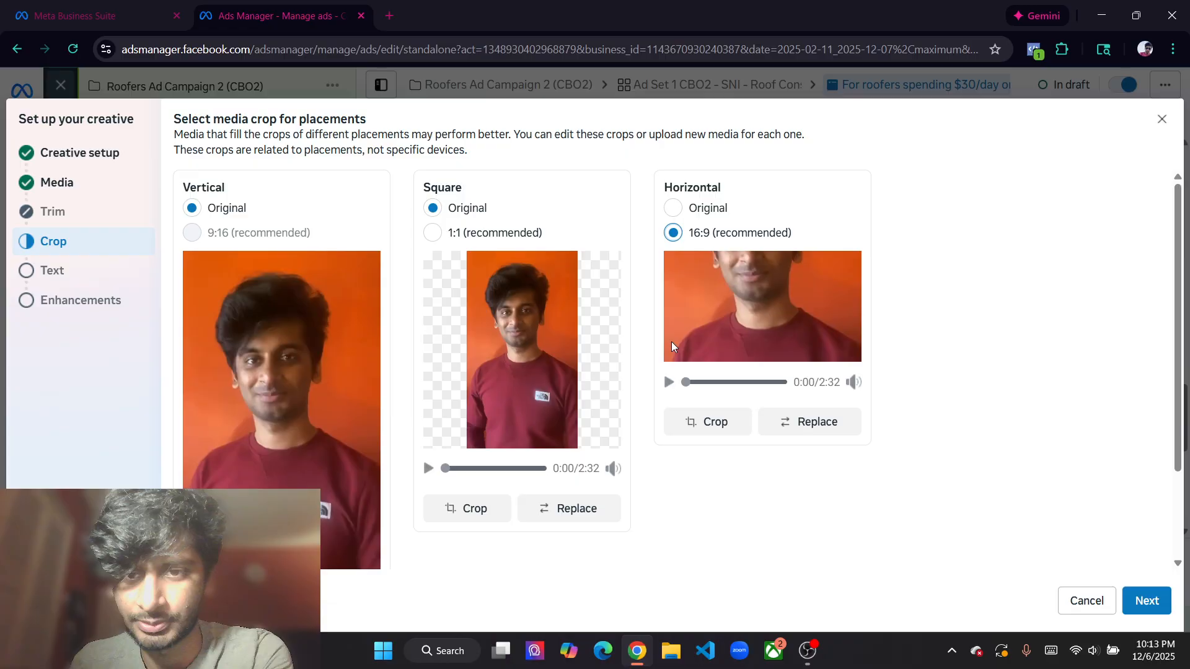
pyautogui.click(673, 209)
pyautogui.click(668, 494)
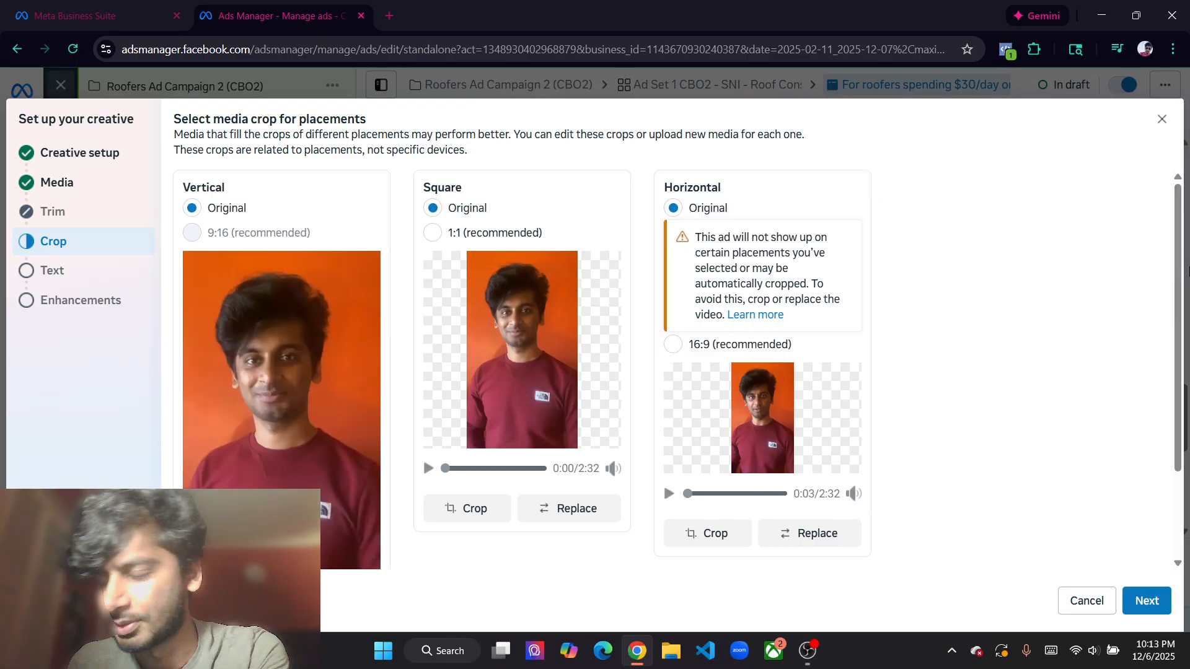
pyautogui.click(1142, 598)
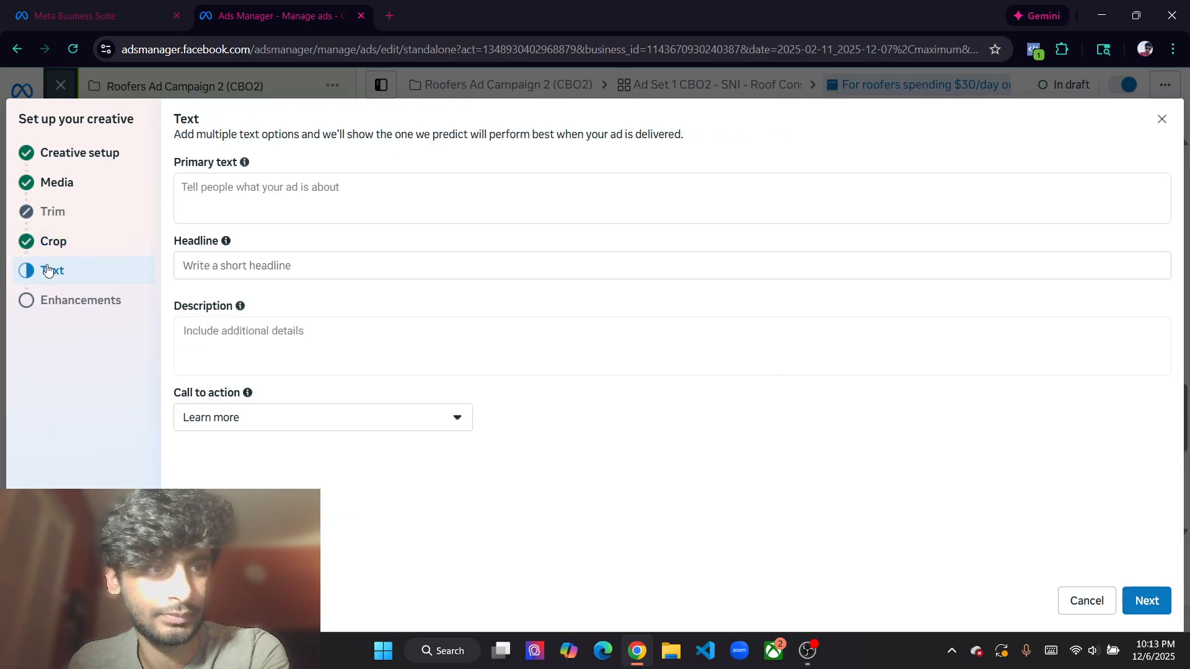
# Review the enhancements, media, creative setup, trim and crop stages, and return to the empty primary text
pyautogui.click(66, 300)
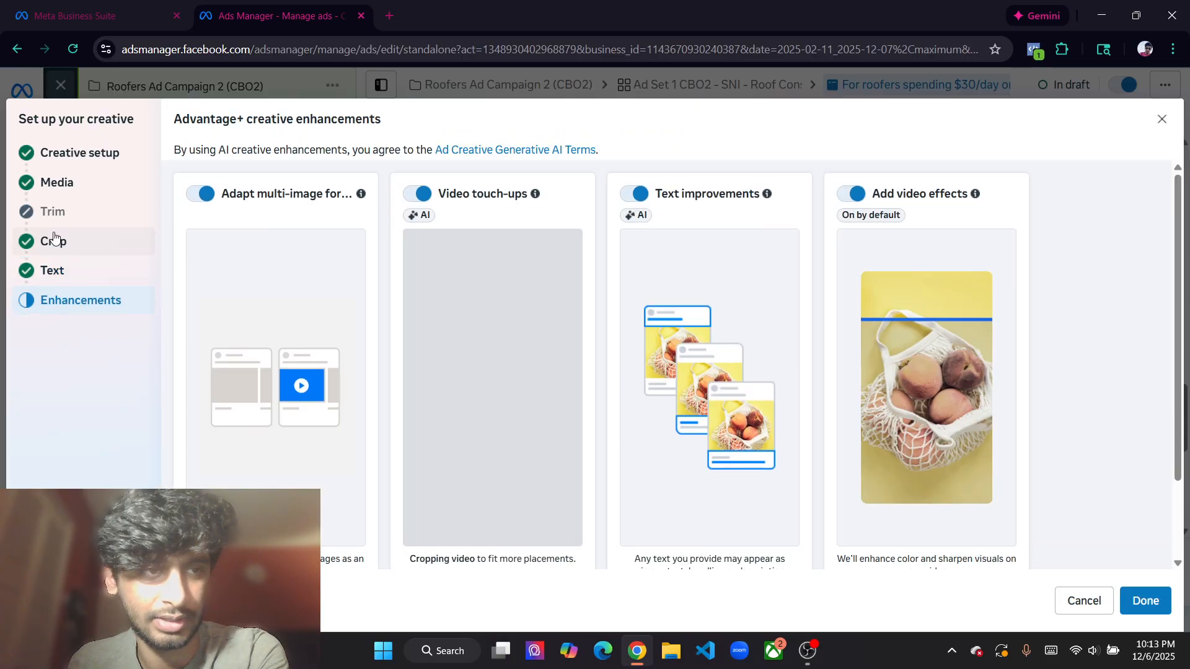
pyautogui.click(56, 184)
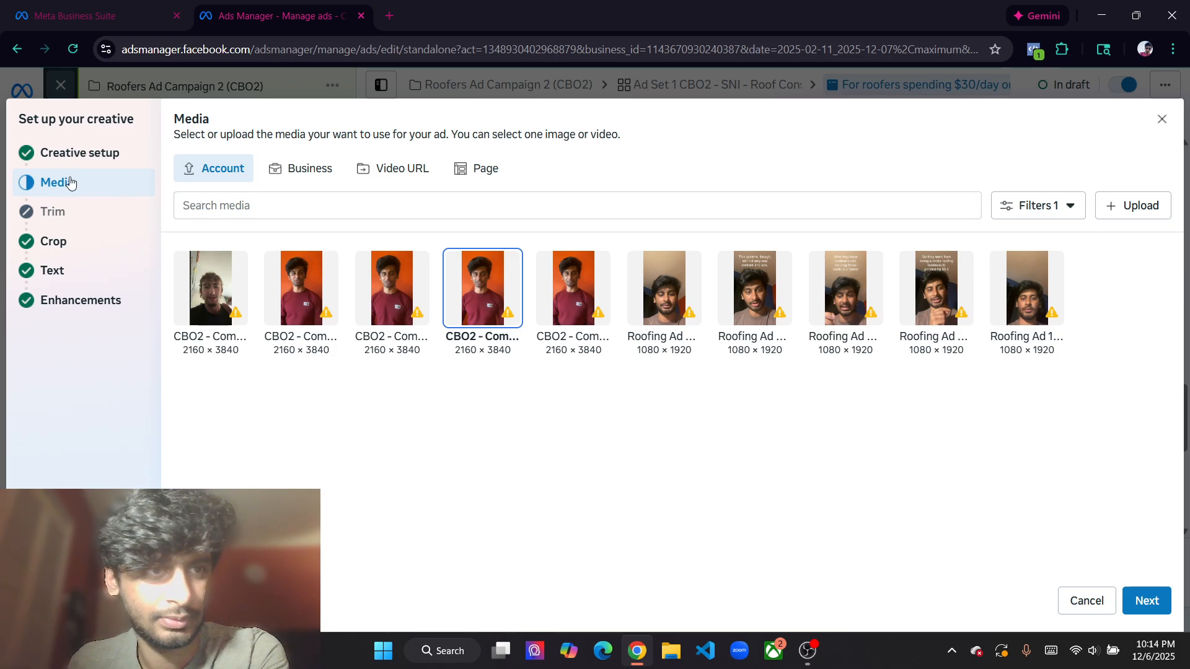
pyautogui.click(63, 155)
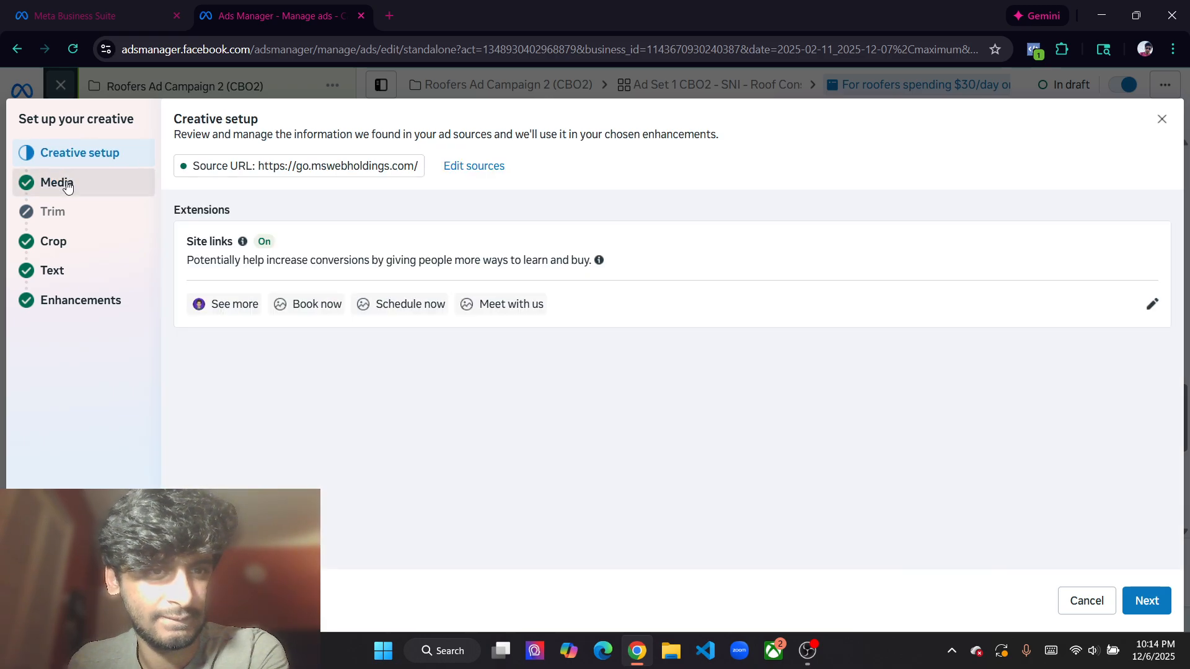
pyautogui.click(68, 186)
pyautogui.click(64, 217)
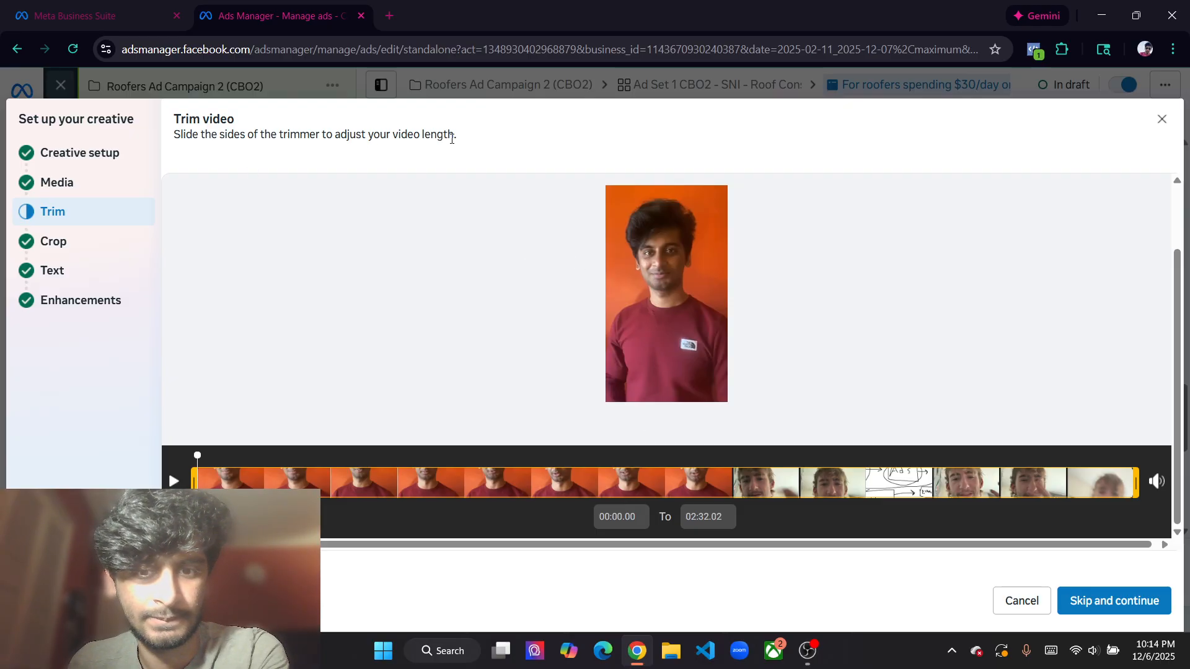
pyautogui.click(86, 251)
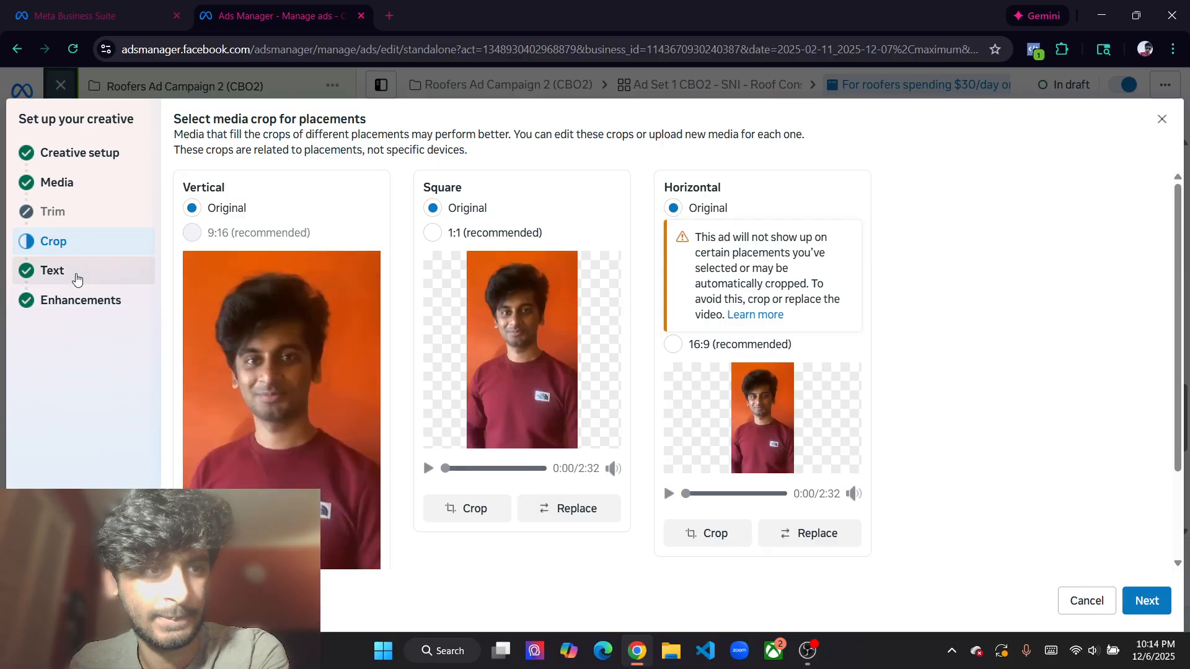
pyautogui.click(73, 280)
pyautogui.click(249, 186)
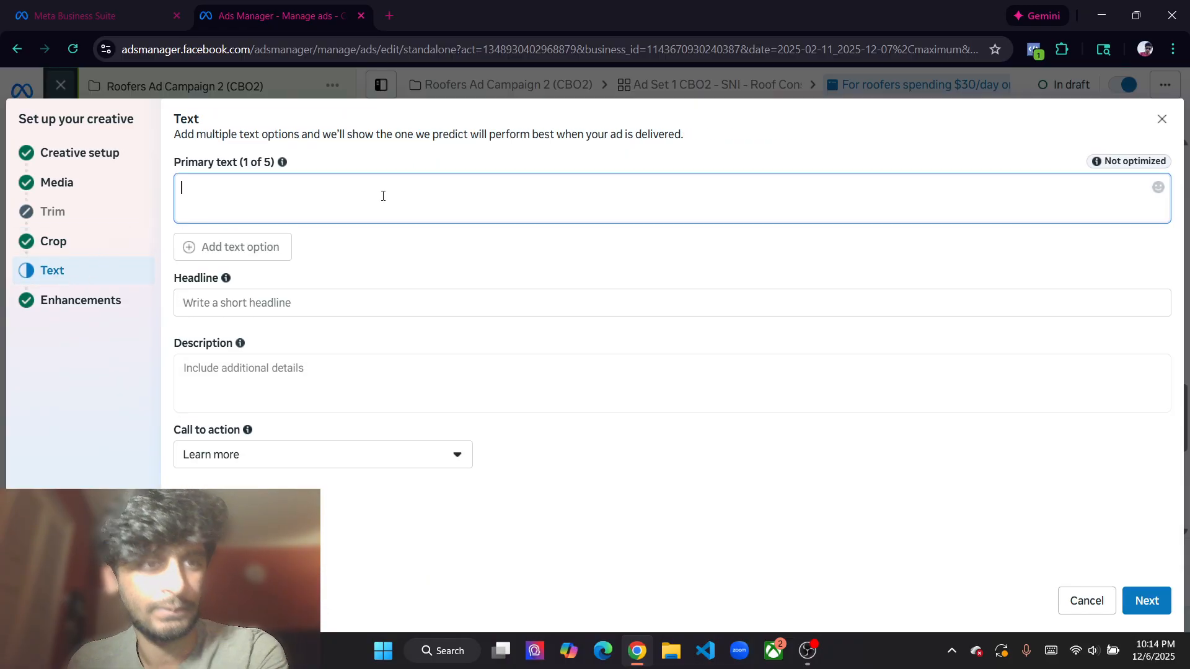
# Open ChatGPT in a new browser tab and clear away its shopping banner and chat history sidebar
pyautogui.hotkey('ctrl', 't')
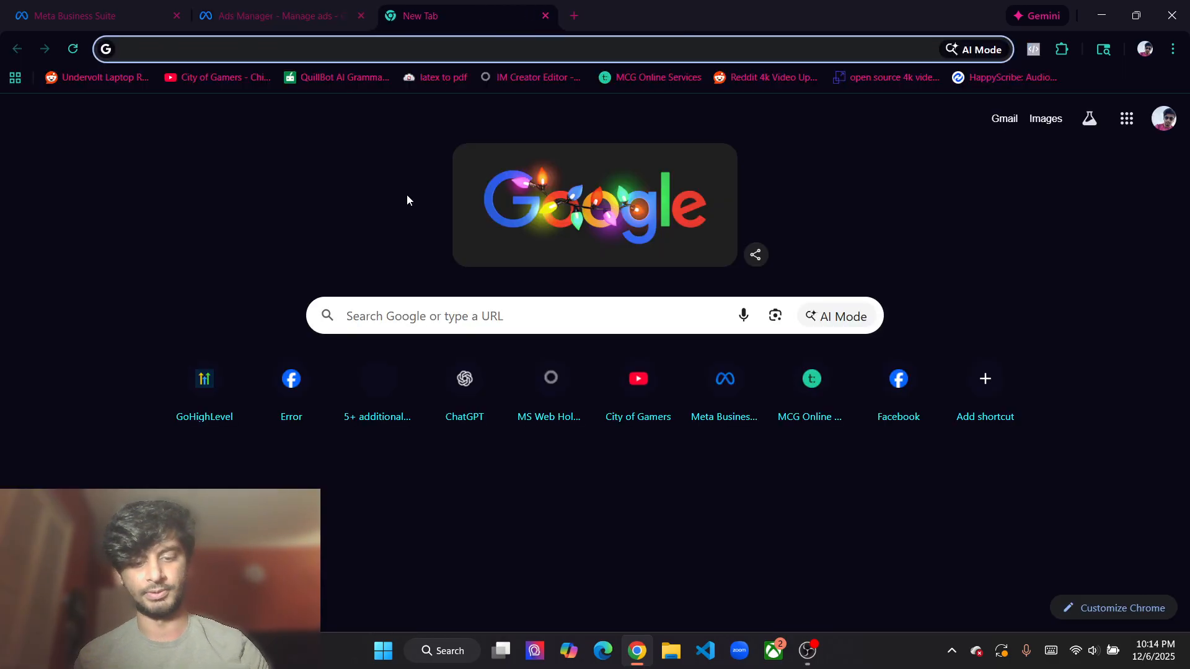
pyautogui.write('c')
pyautogui.press('Return')
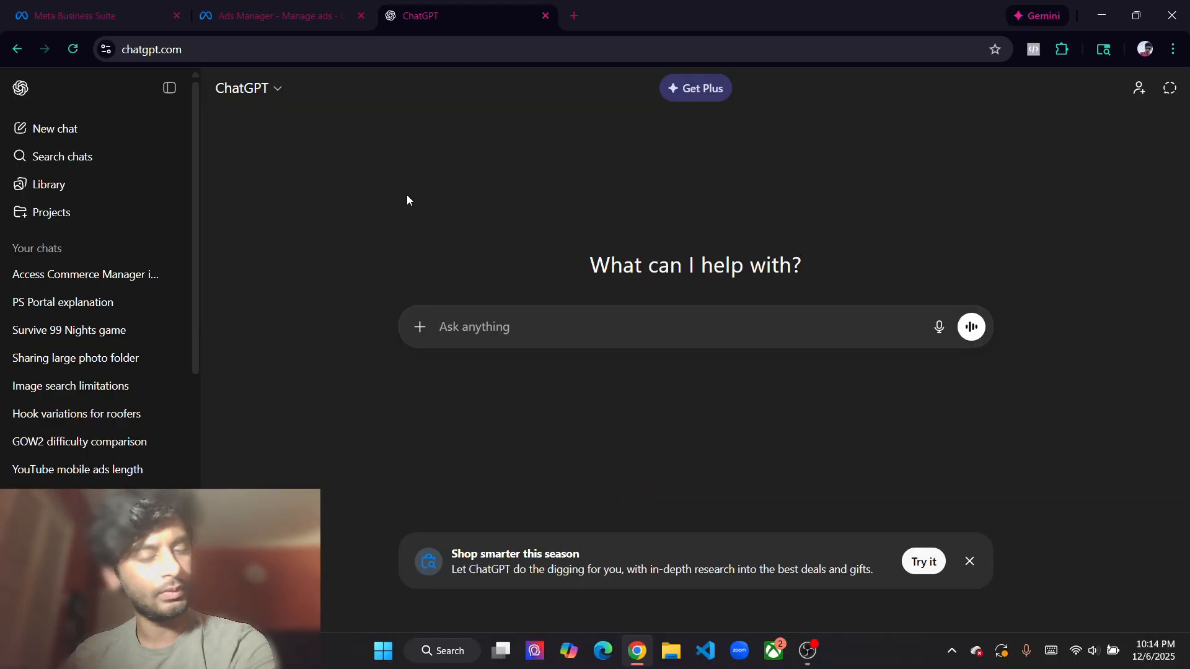
pyautogui.click(970, 561)
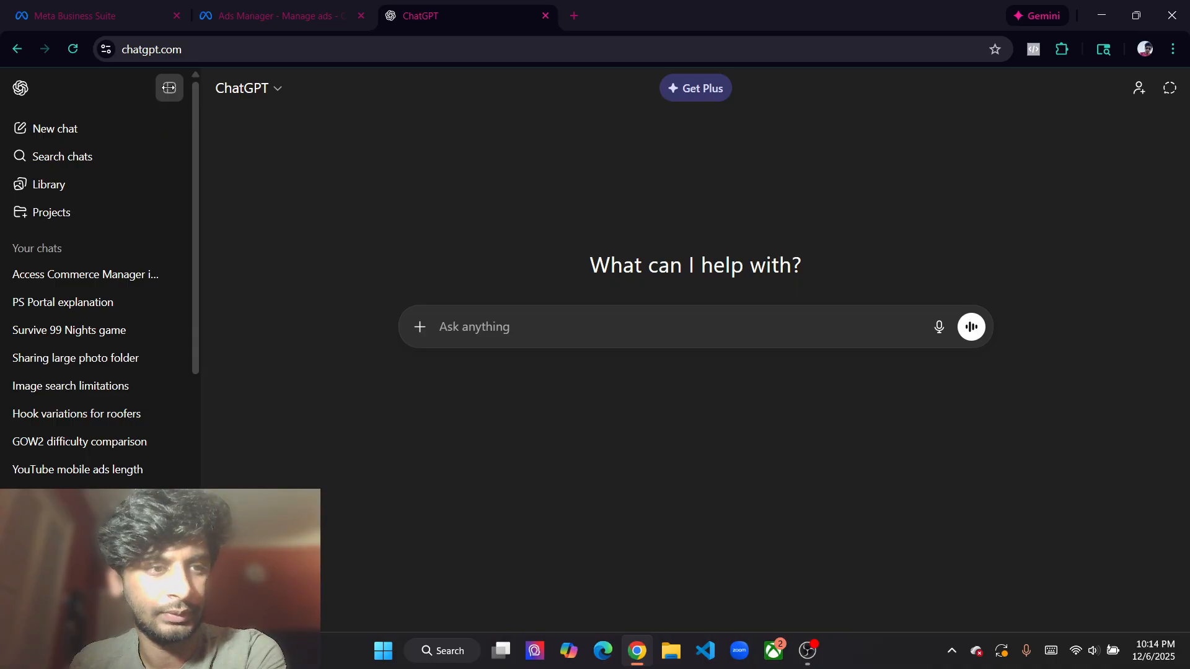
pyautogui.click(169, 88)
pyautogui.click(284, 14)
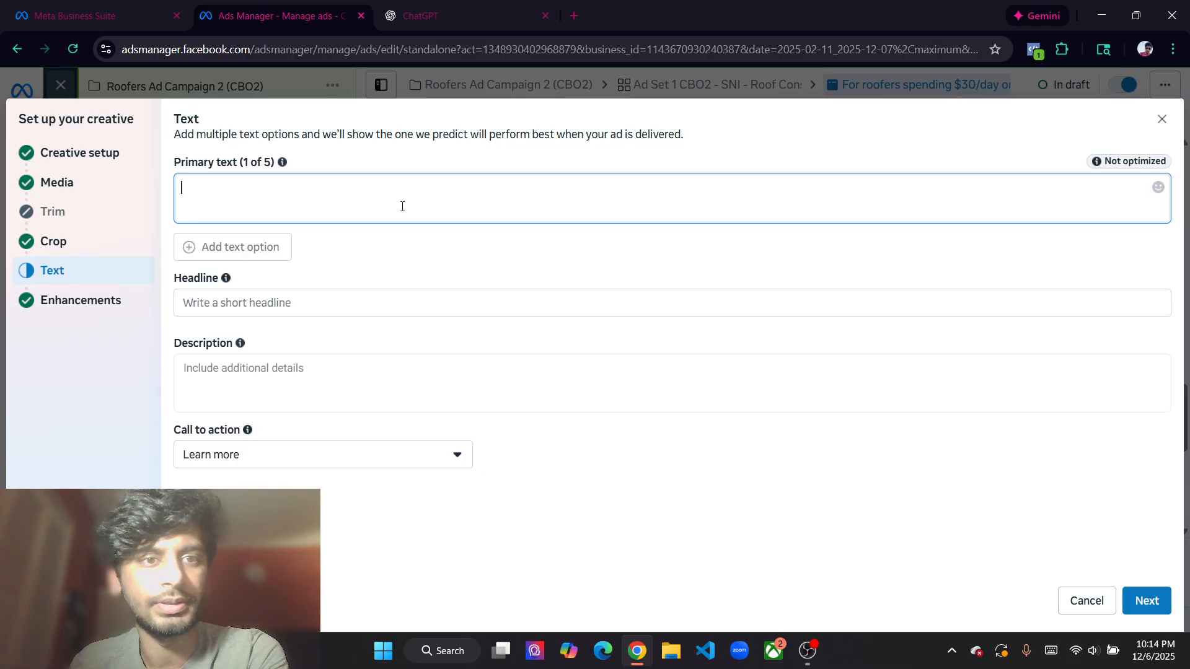
pyautogui.click(460, 16)
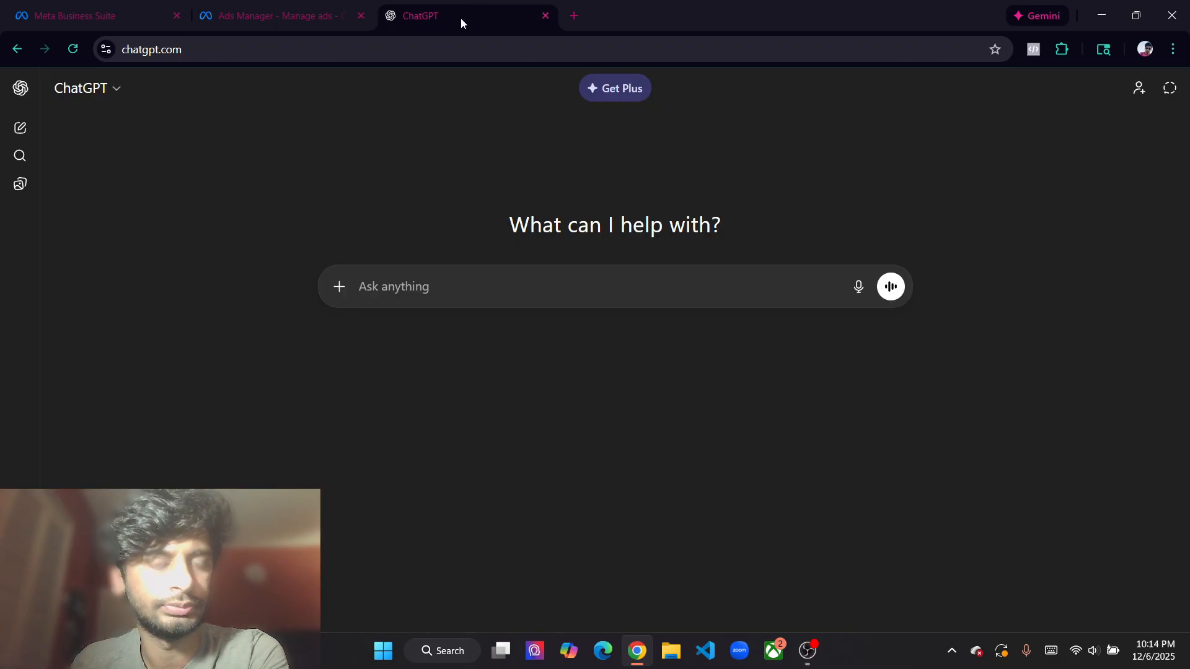
# Switch to OBS, hide the main screen source and show it again, and pause the recording
pyautogui.click(807, 651)
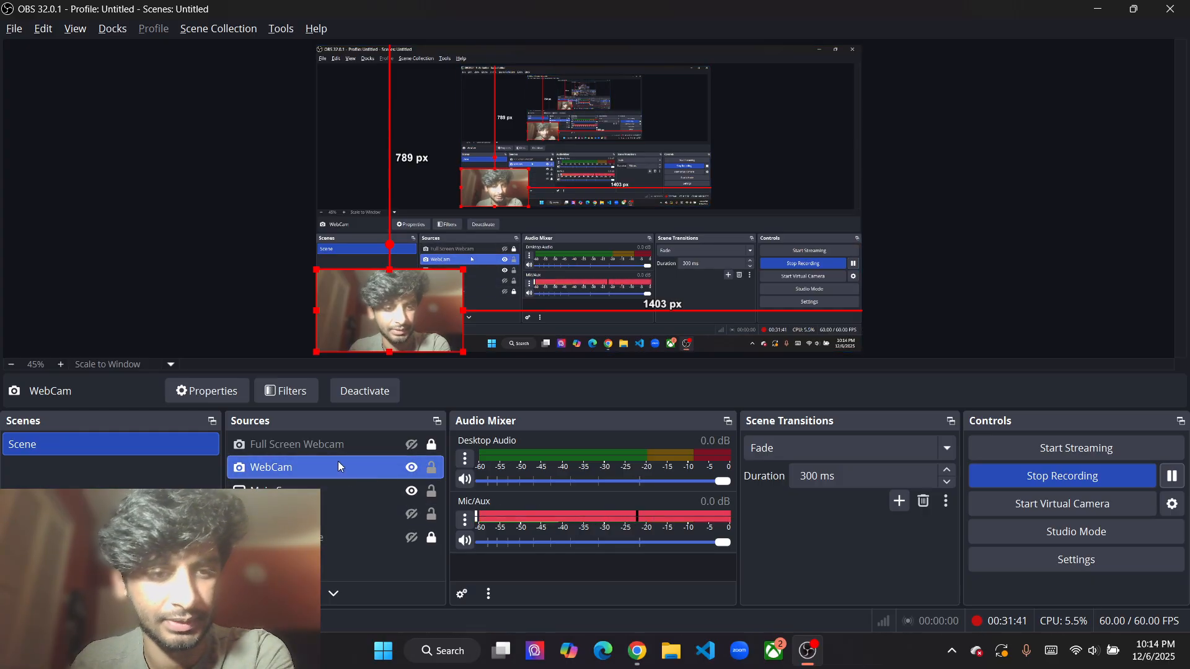
pyautogui.click(412, 491)
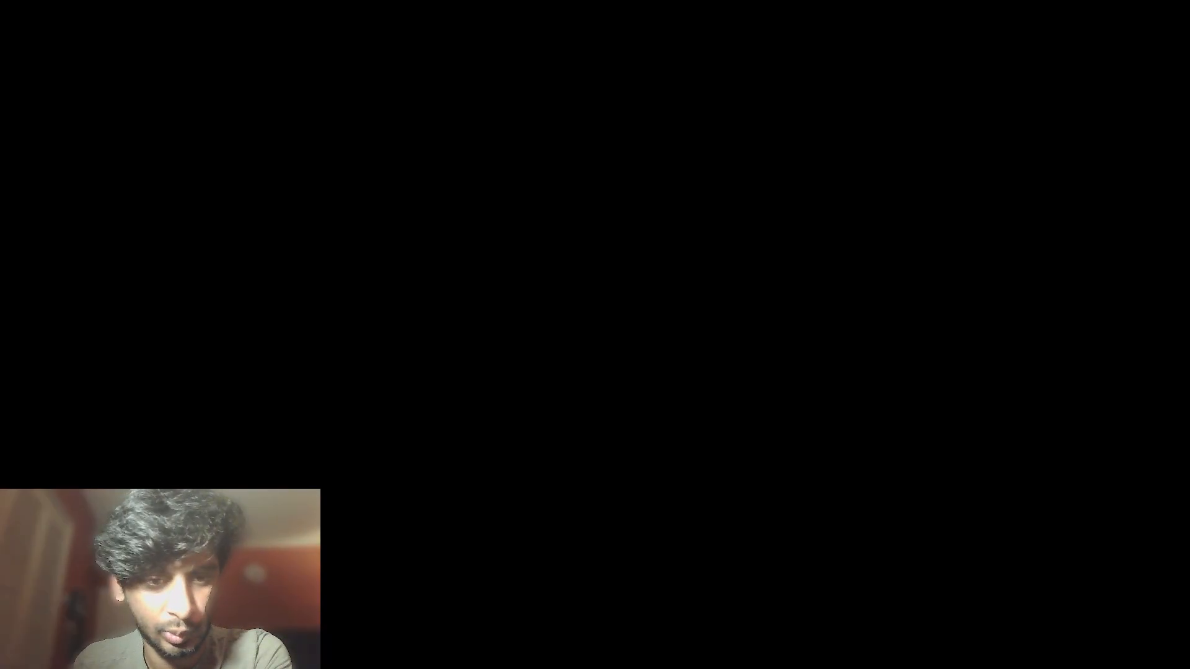
pyautogui.click(412, 491)
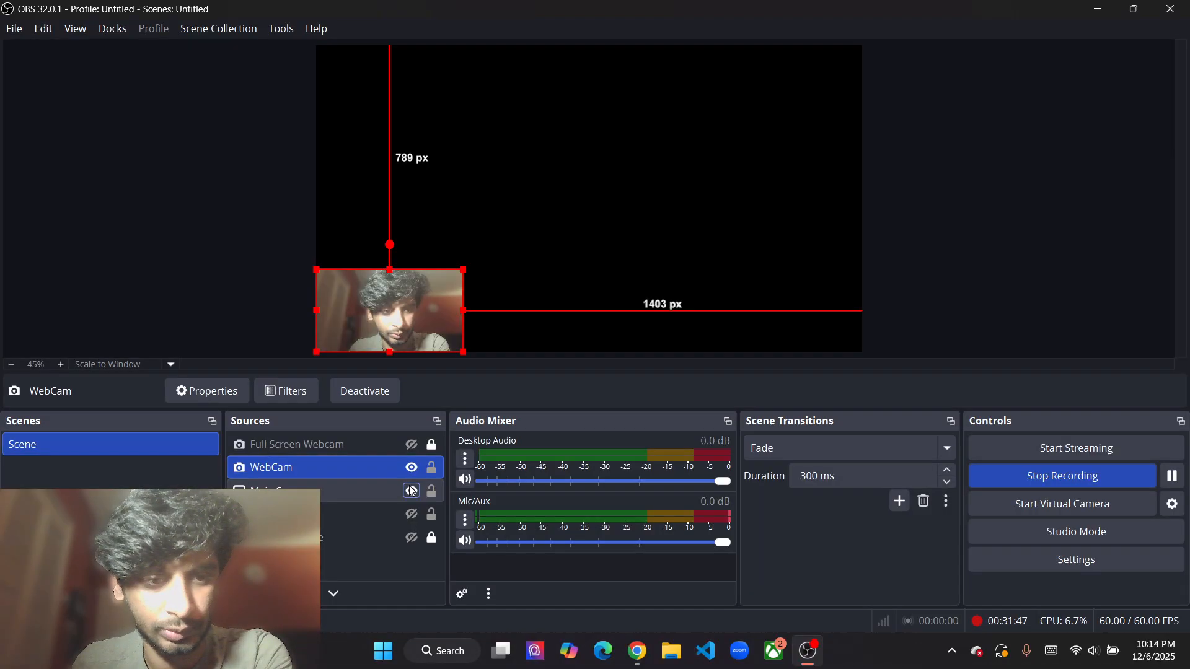
pyautogui.click(1172, 476)
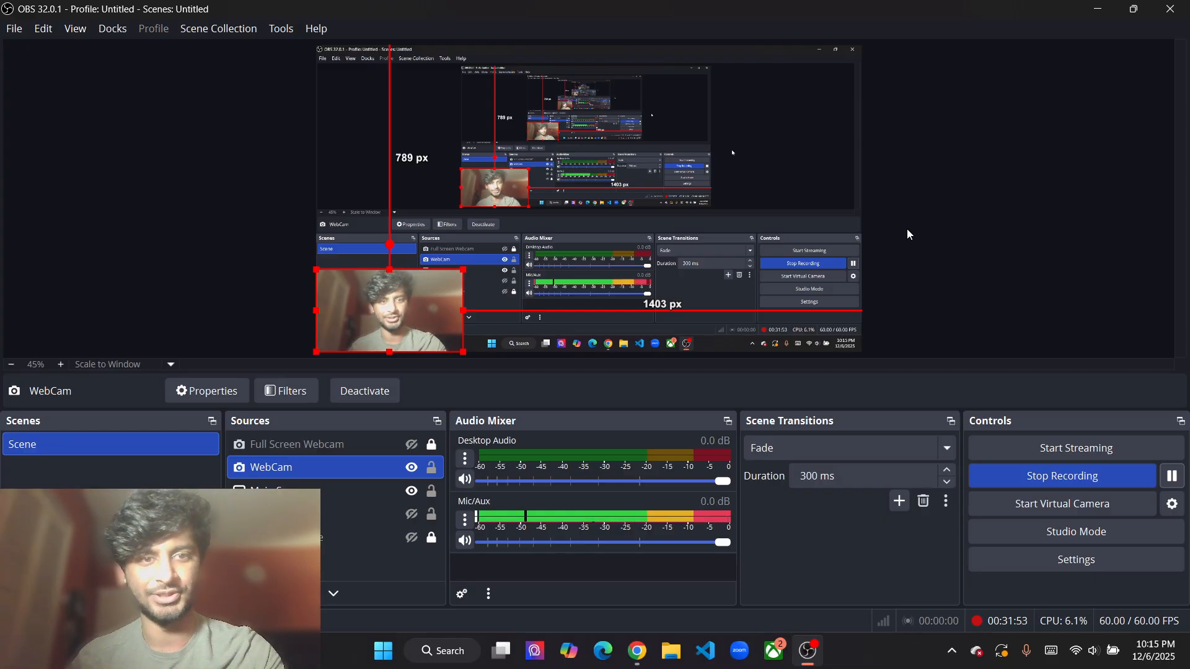
# Return to ChatGPT in Chrome and collapse the reopened chat history sidebar
pyautogui.click(638, 649)
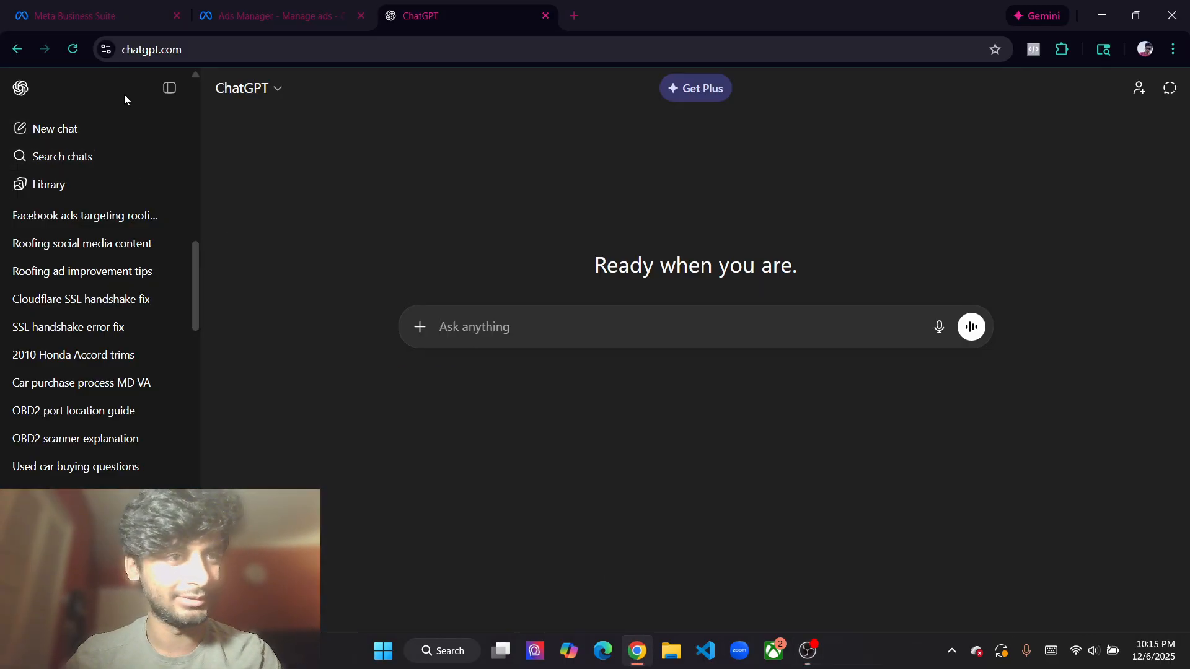
pyautogui.click(169, 88)
pyautogui.moveTo(649, 227); pyautogui.dragTo(608, 226)
pyautogui.hotkey('alt', 'Tab')
pyautogui.hotkey('alt', 'Tab')
pyautogui.click(750, 229)
pyautogui.moveTo(513, 226); pyautogui.dragTo(741, 230)
# Begin a ChatGPT prompt with "I am running Meta ads using the meta business suite and ad manager"
pyautogui.click(609, 301)
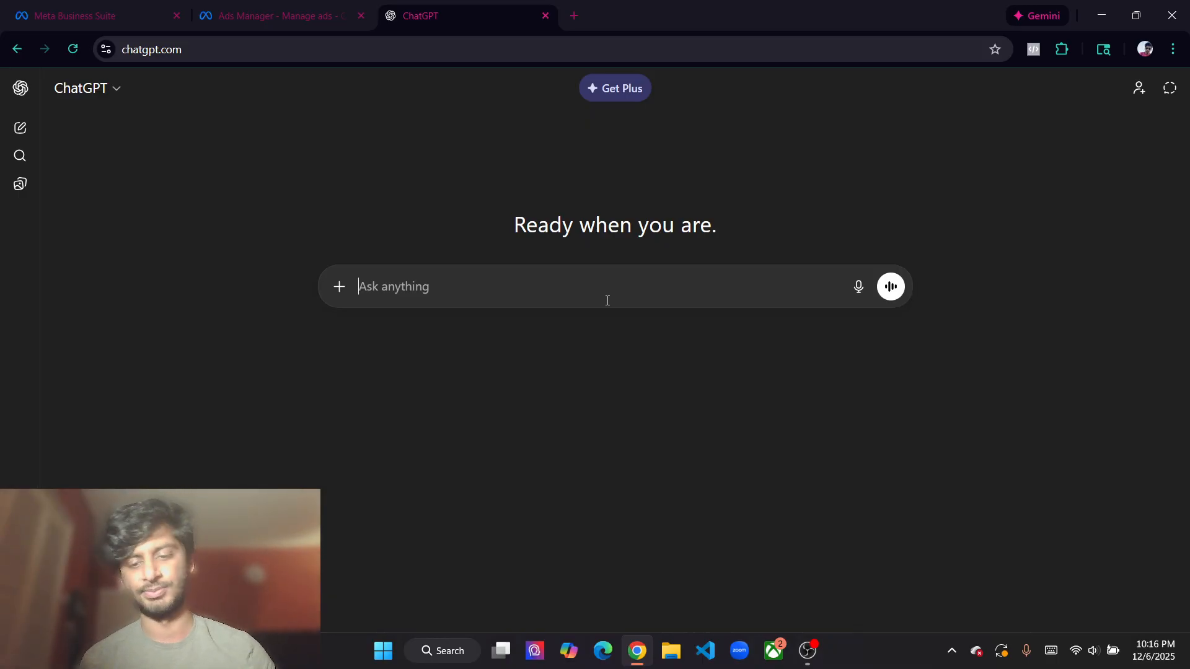
pyautogui.write('I am running Meta')
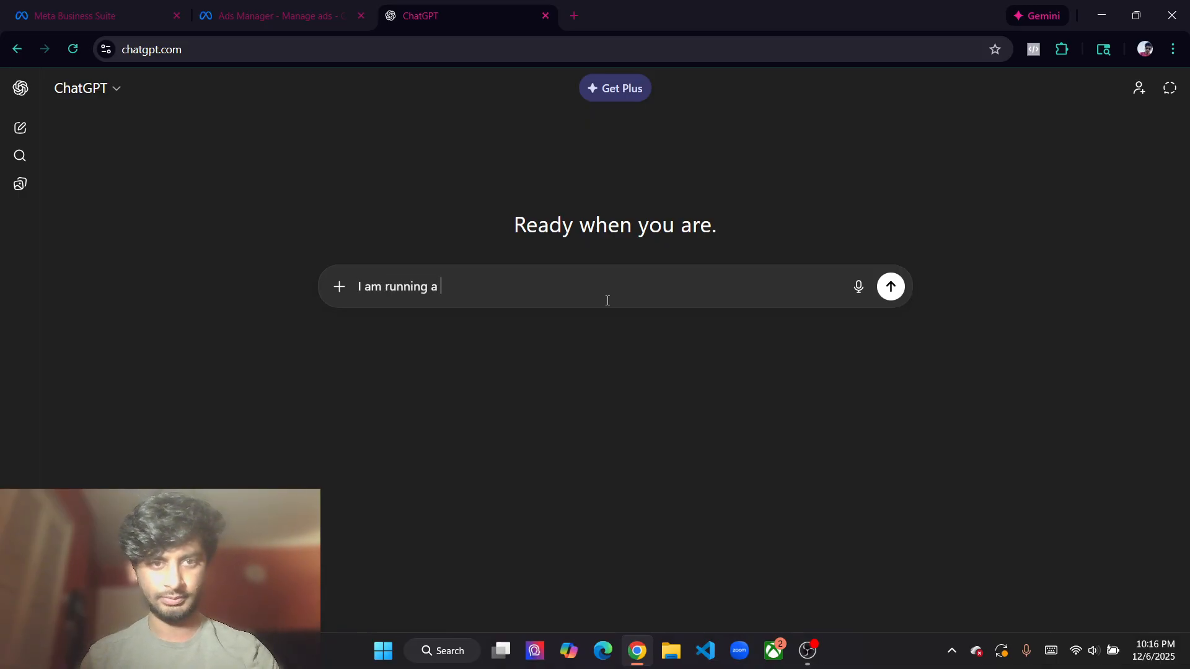
pyautogui.press('BackSpace')
pyautogui.press('BackSpace')
pyautogui.write('Meta ads ')
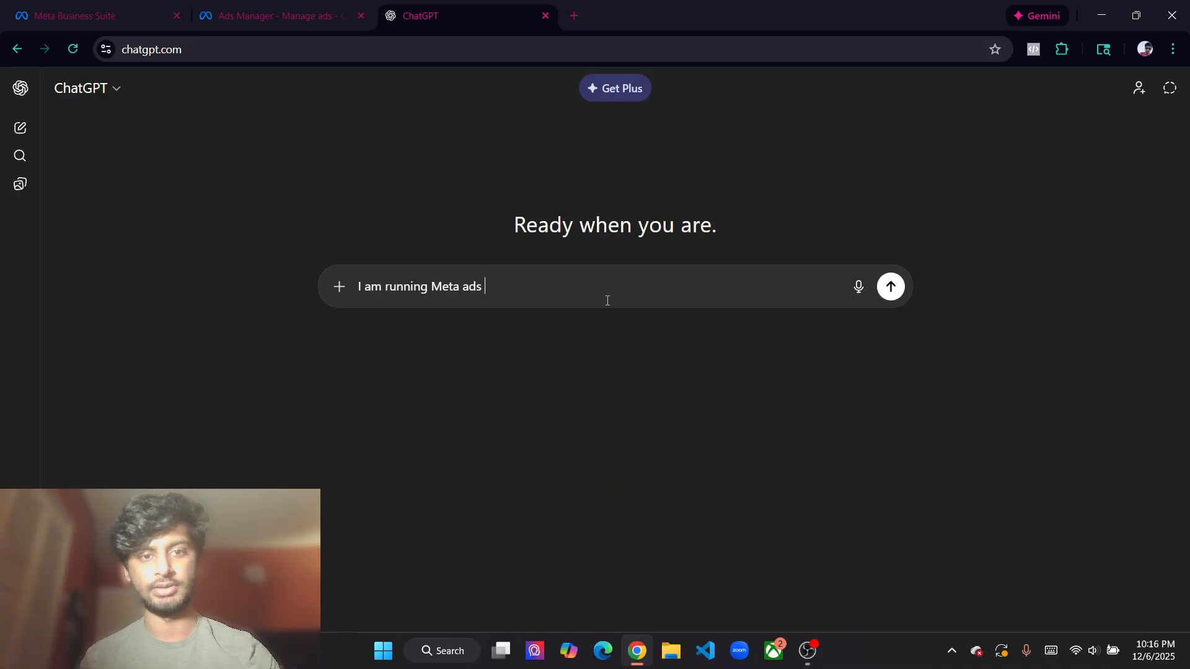
pyautogui.write('using the meta bu')
pyautogui.press('BackSpace')
pyautogui.press('BackSpace')
pyautogui.write('meta')
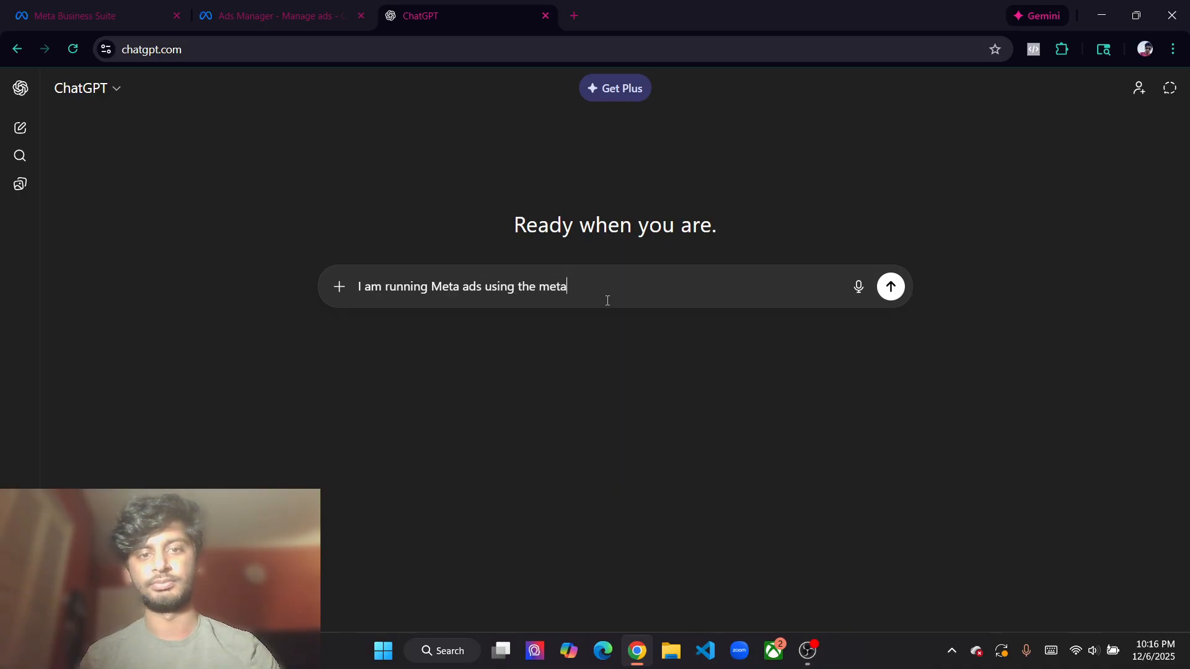
pyautogui.write(' business sut')
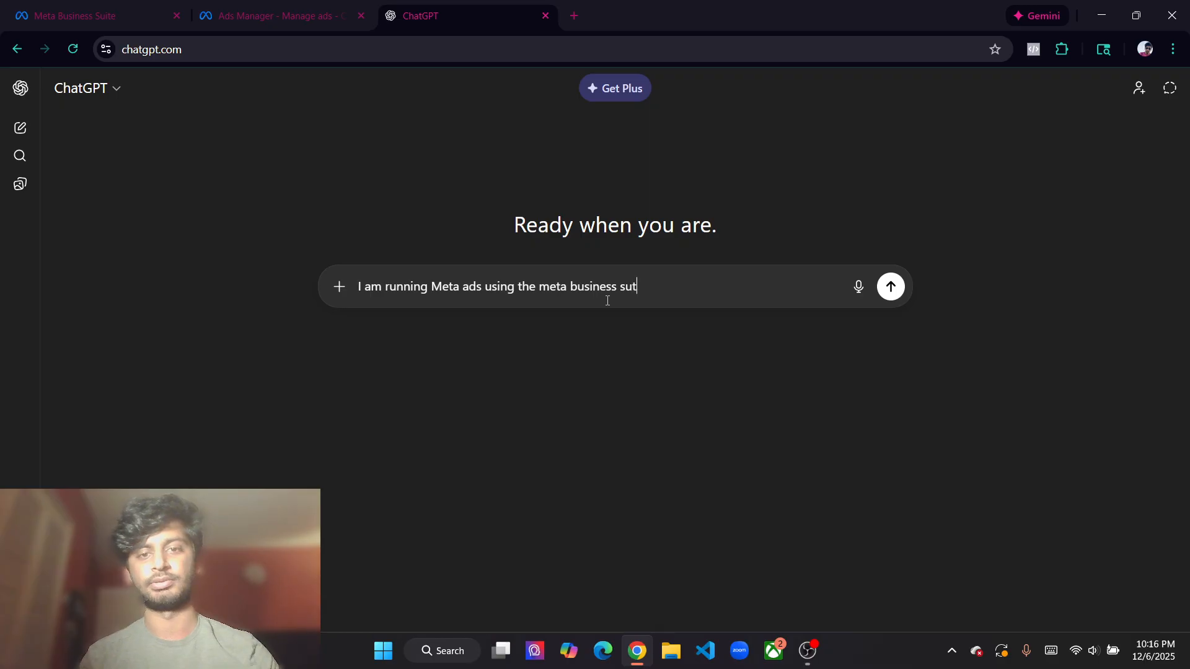
pyautogui.press('BackSpace')
pyautogui.write('ite and ad am')
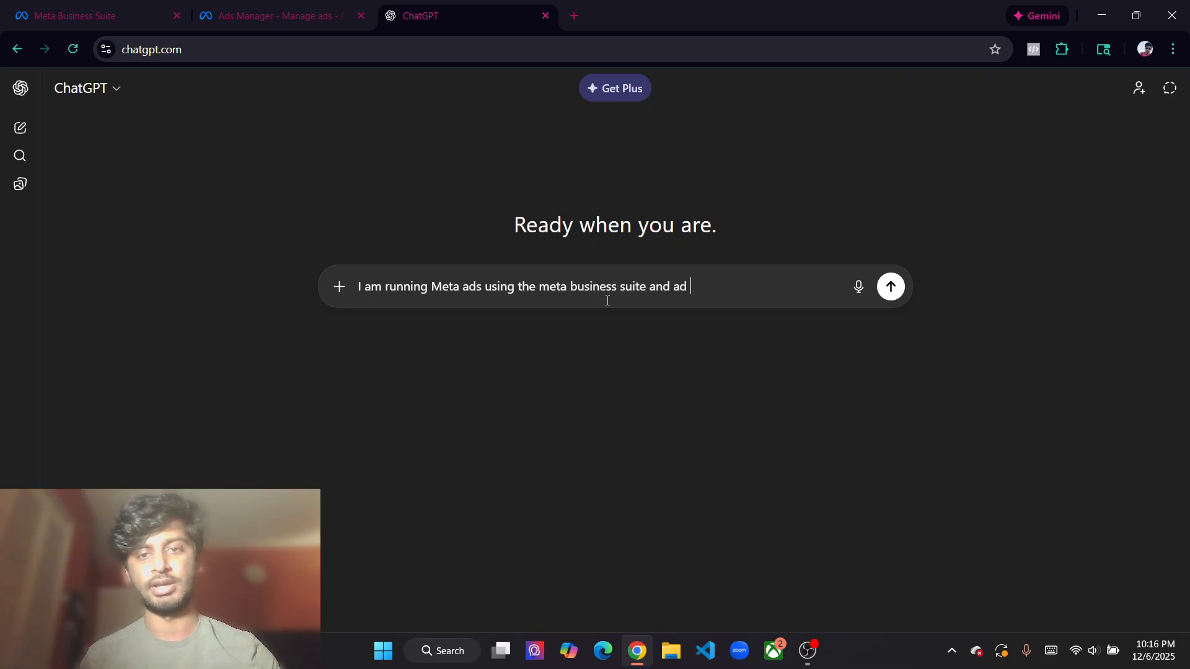
pyautogui.press('BackSpace')
pyautogui.press('BackSpace')
pyautogui.write('manager')
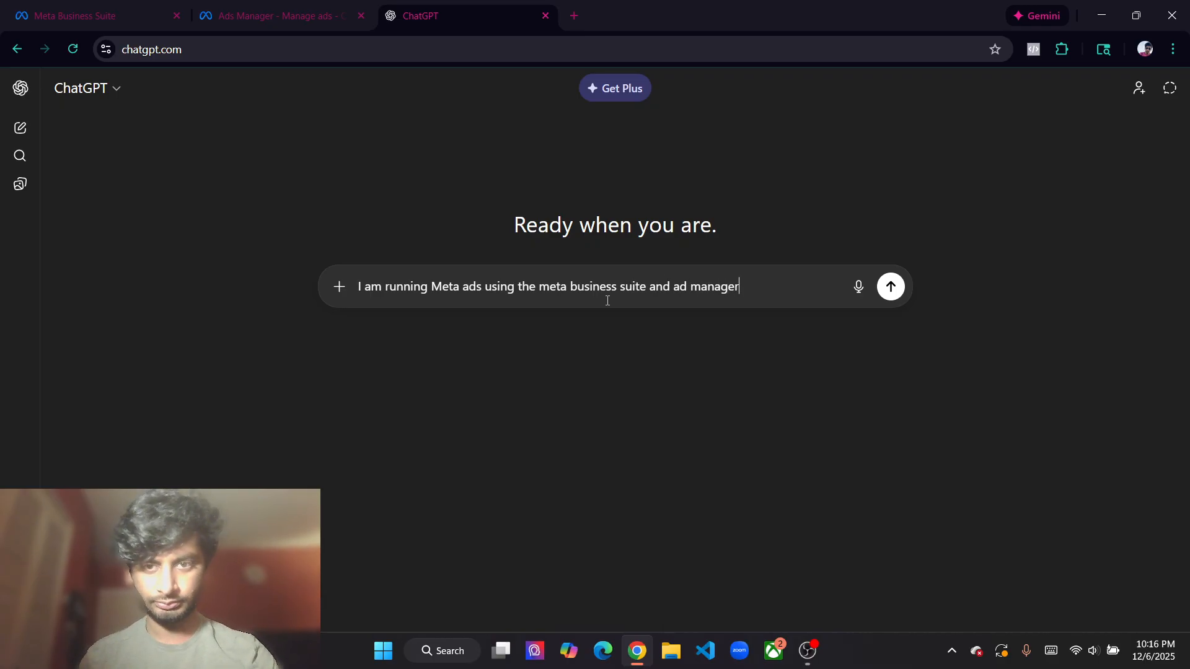
# Continue the prompt with "for my service agency. I help roofers get 5+ leads per month"
pyautogui.write(' for my service agen')
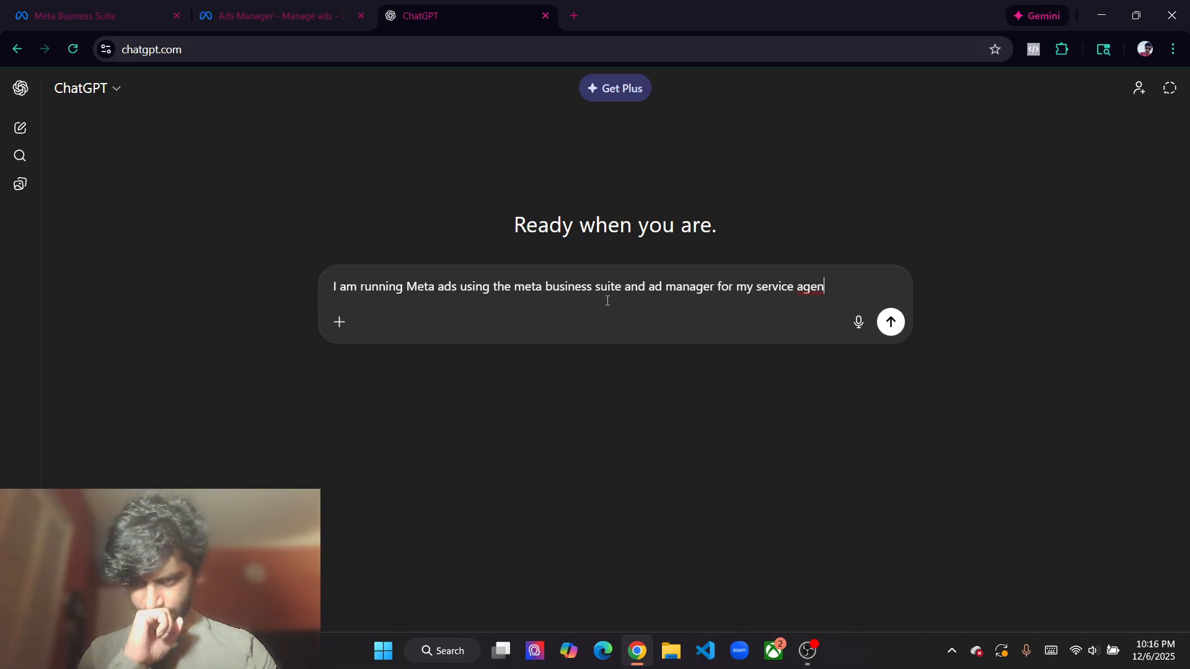
pyautogui.write('cy. I he')
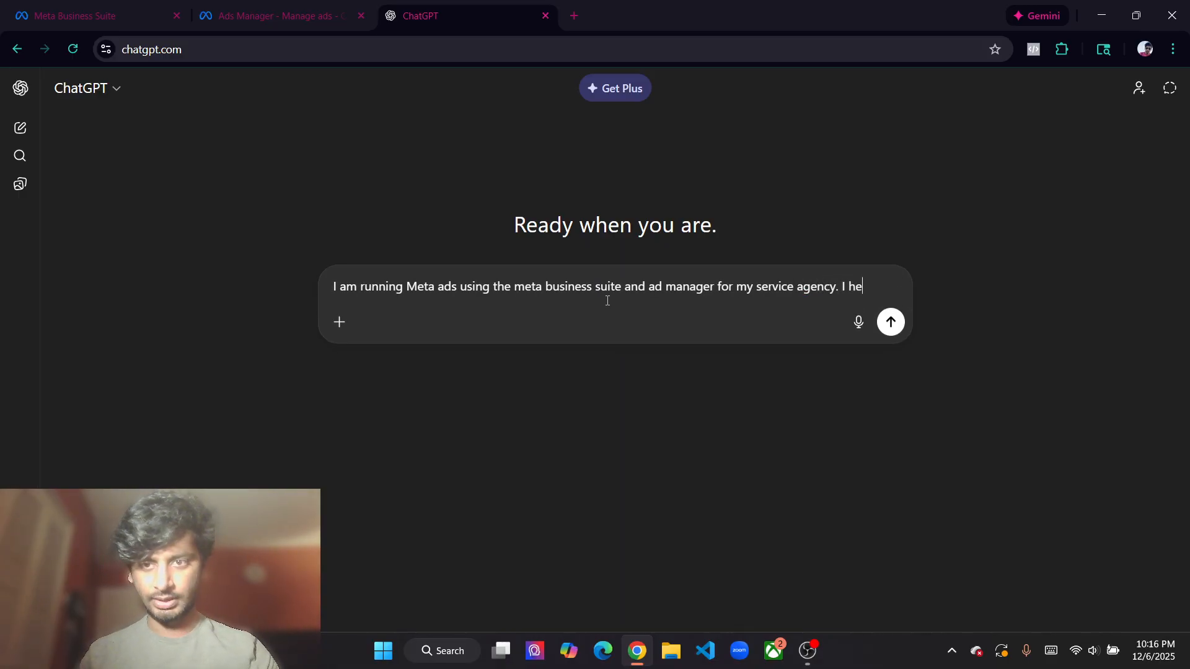
pyautogui.write('lp roofers get')
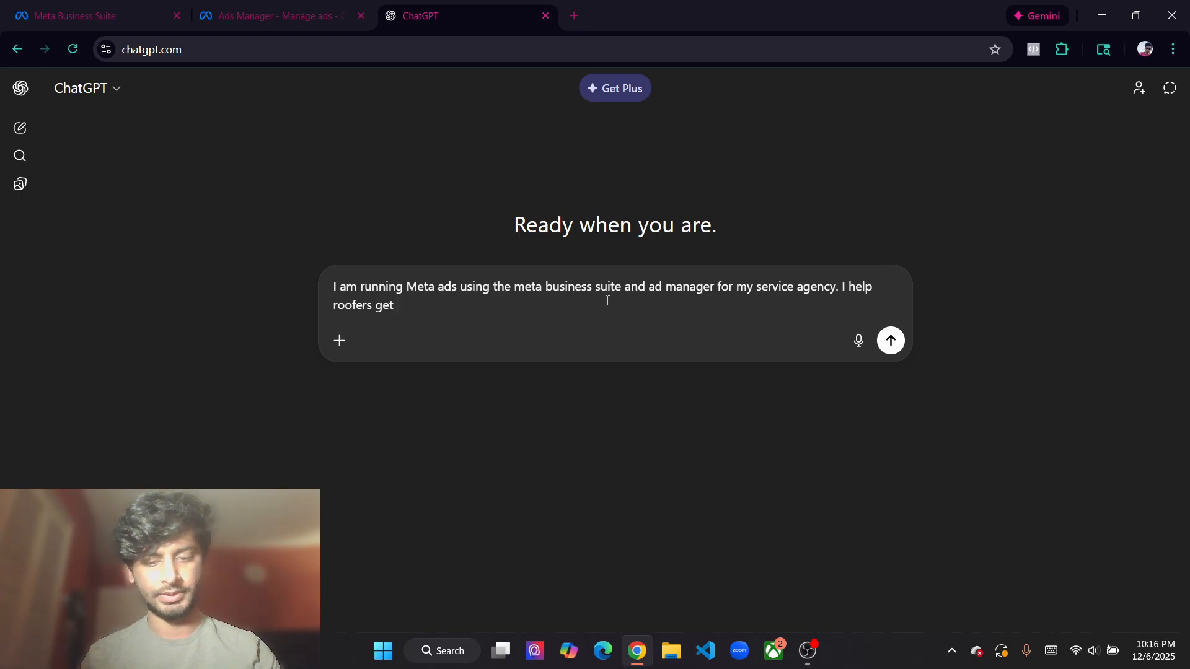
pyautogui.write('5+ ')
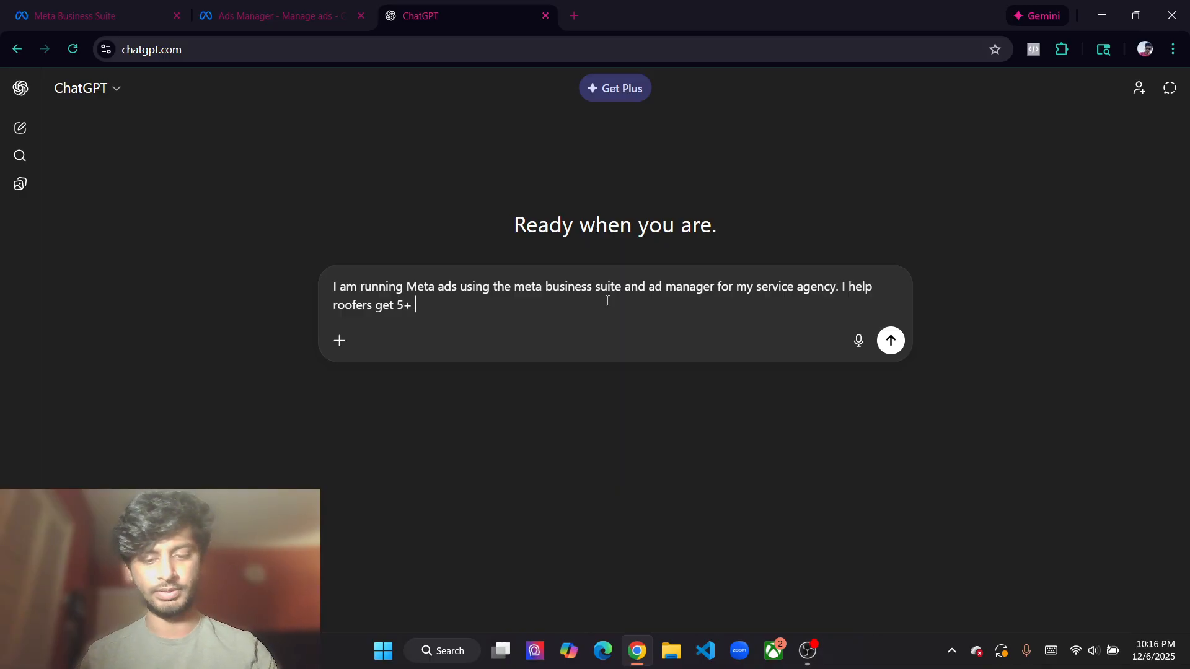
pyautogui.write('leads per month')
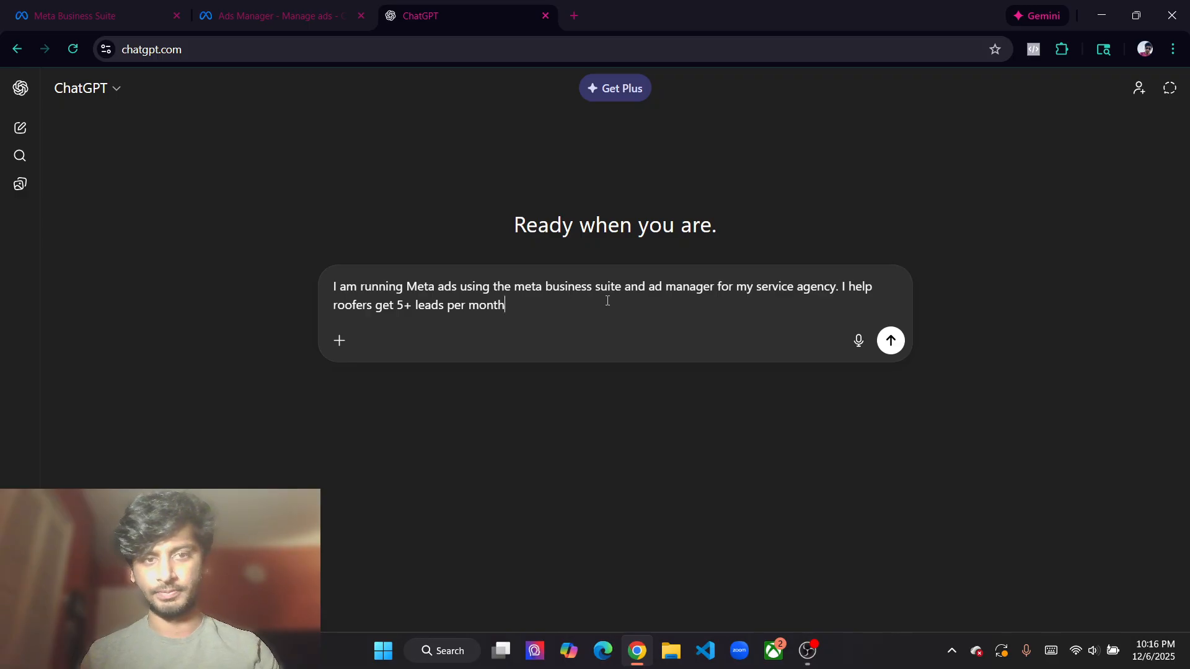
# Extend the roofers sentence in the prompt with "and help make them more money for their business."
pyautogui.write(' and help get')
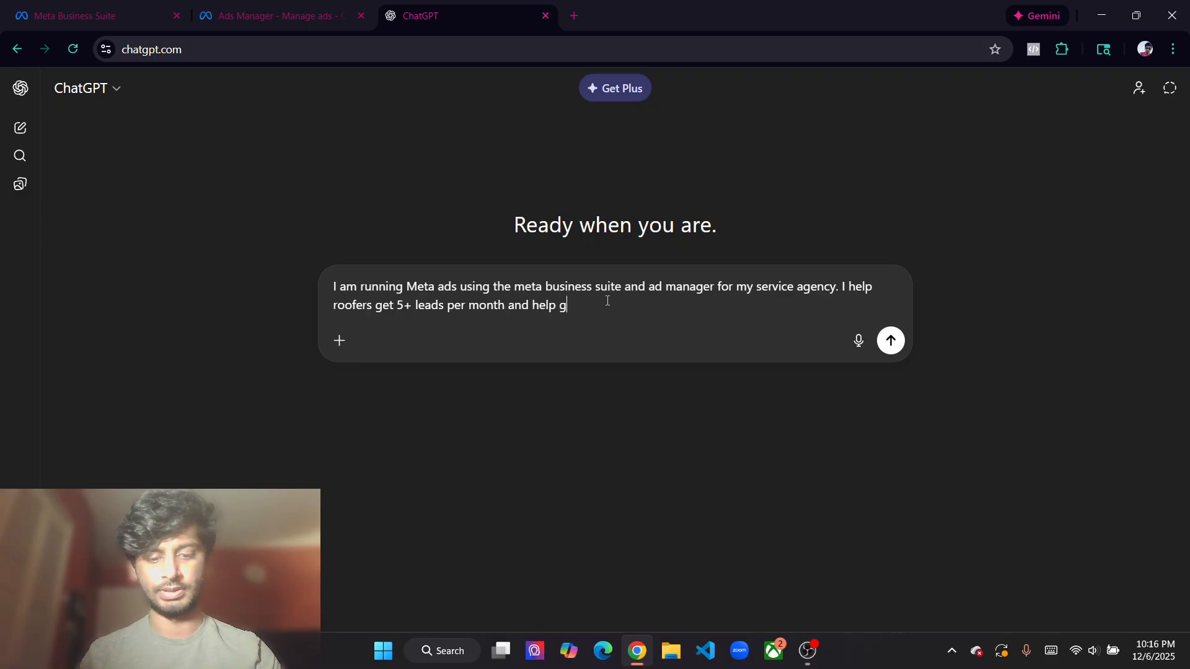
pyautogui.press('BackSpace')
pyautogui.press('BackSpace')
pyautogui.press('BackSpace')
pyautogui.press('BackSpace')
pyautogui.write('make')
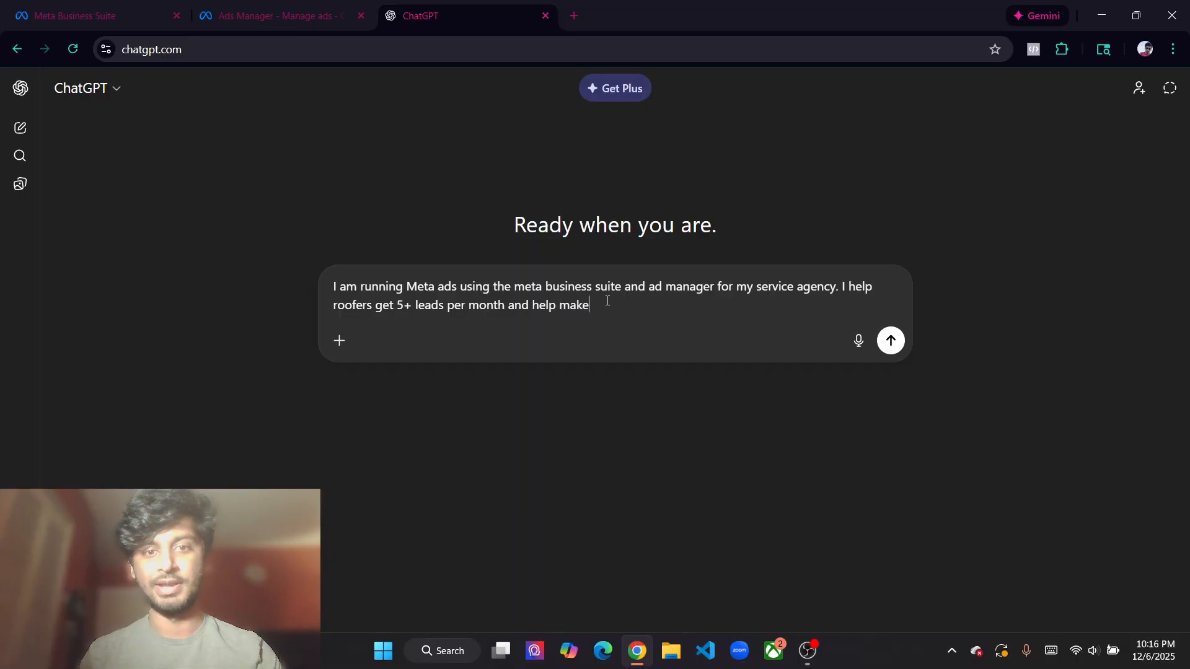
pyautogui.write(' them more money f')
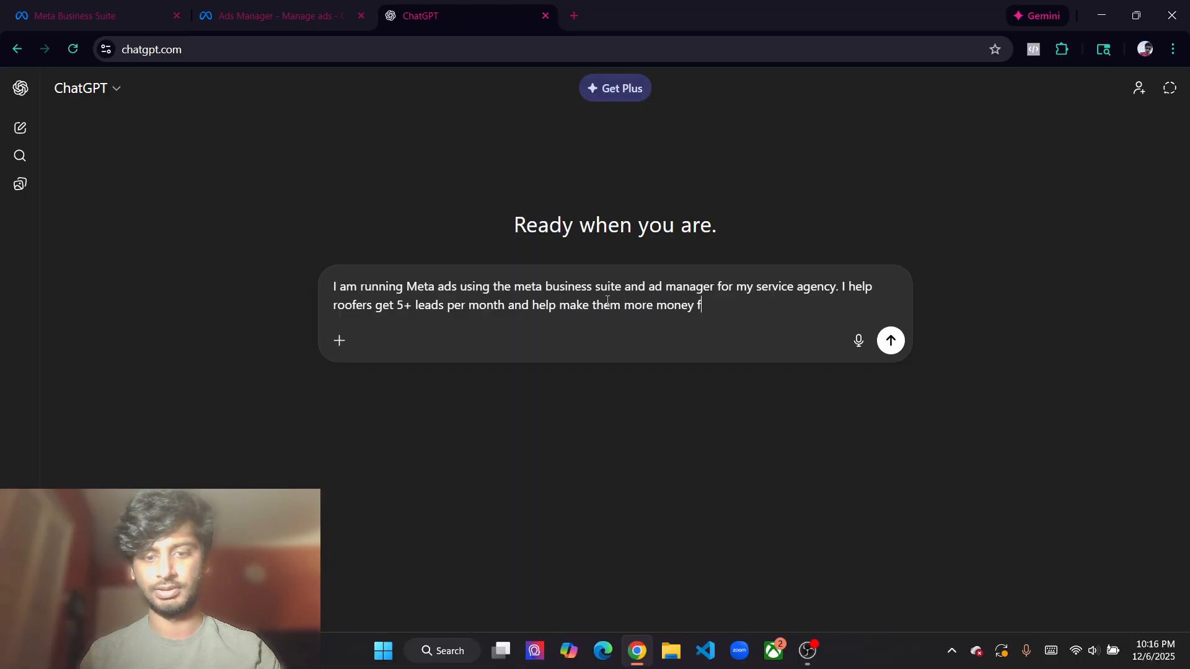
pyautogui.write('or their business.')
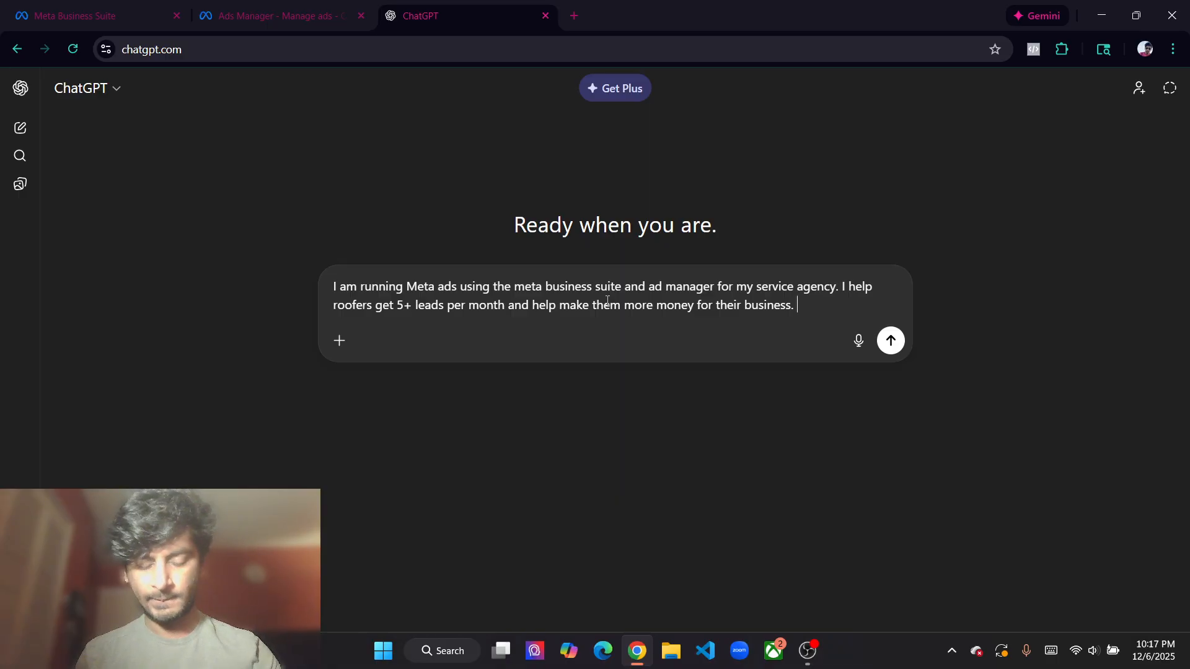
# Add "I need help creating ad copy for the ads. Here is what FB" to the prompt
pyautogui.write('need hel')
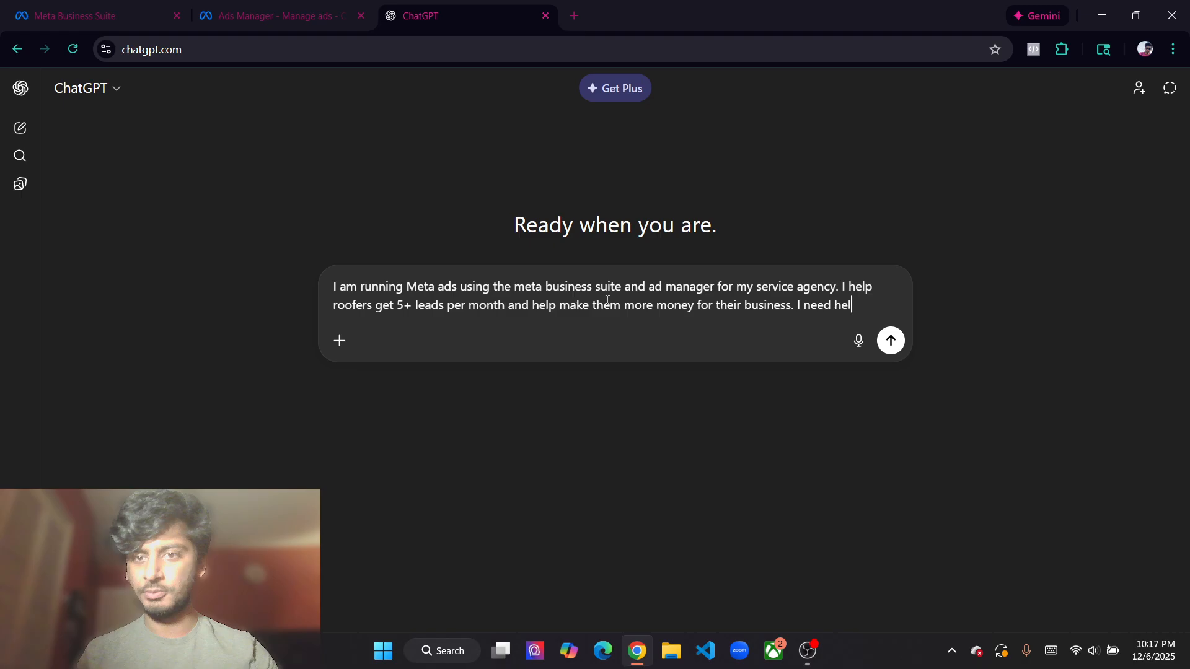
pyautogui.write('p creating ad copy f')
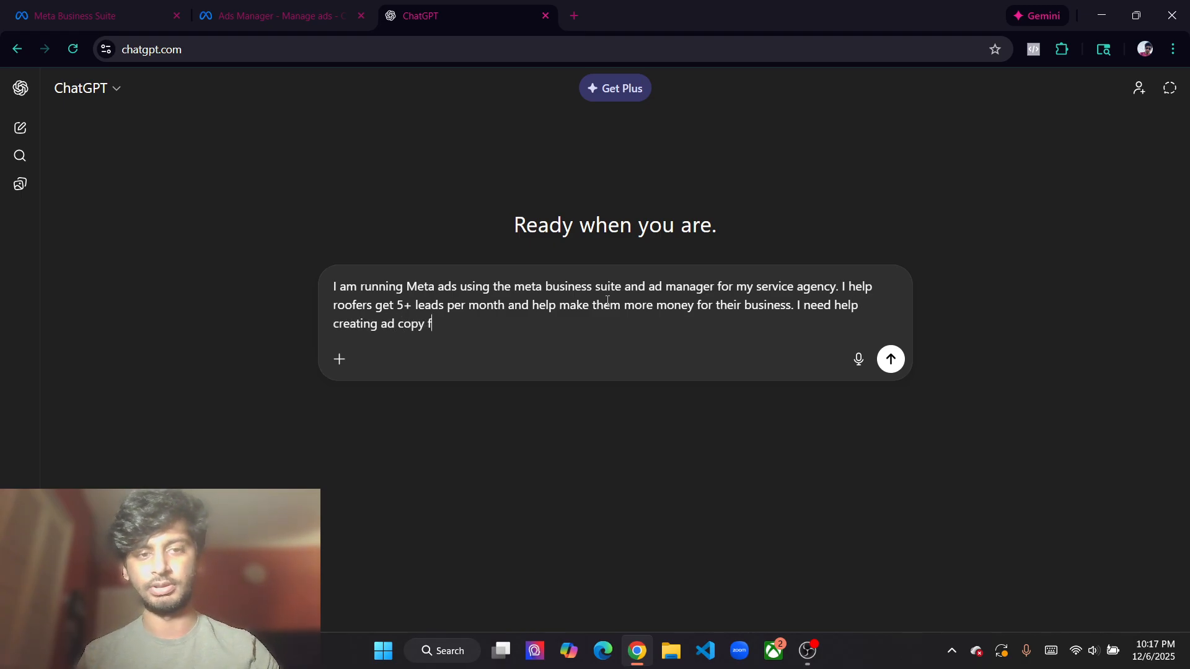
pyautogui.press('BackSpace')
pyautogui.write('for')
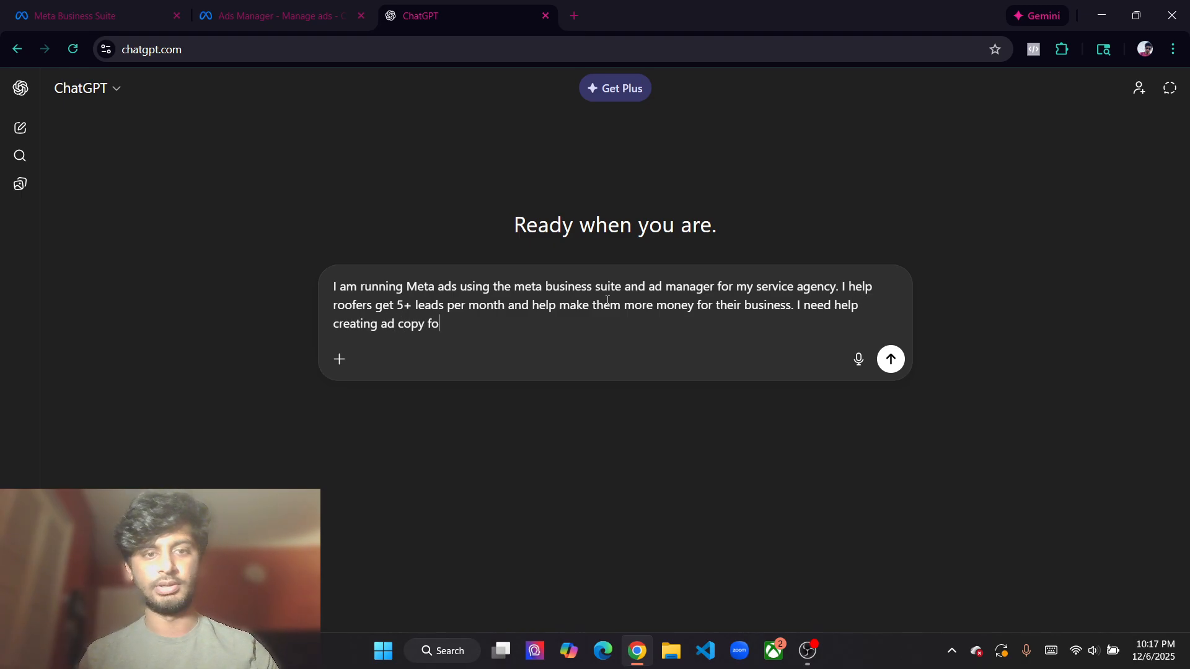
pyautogui.press('BackSpace')
pyautogui.press('BackSpace')
pyautogui.write('or')
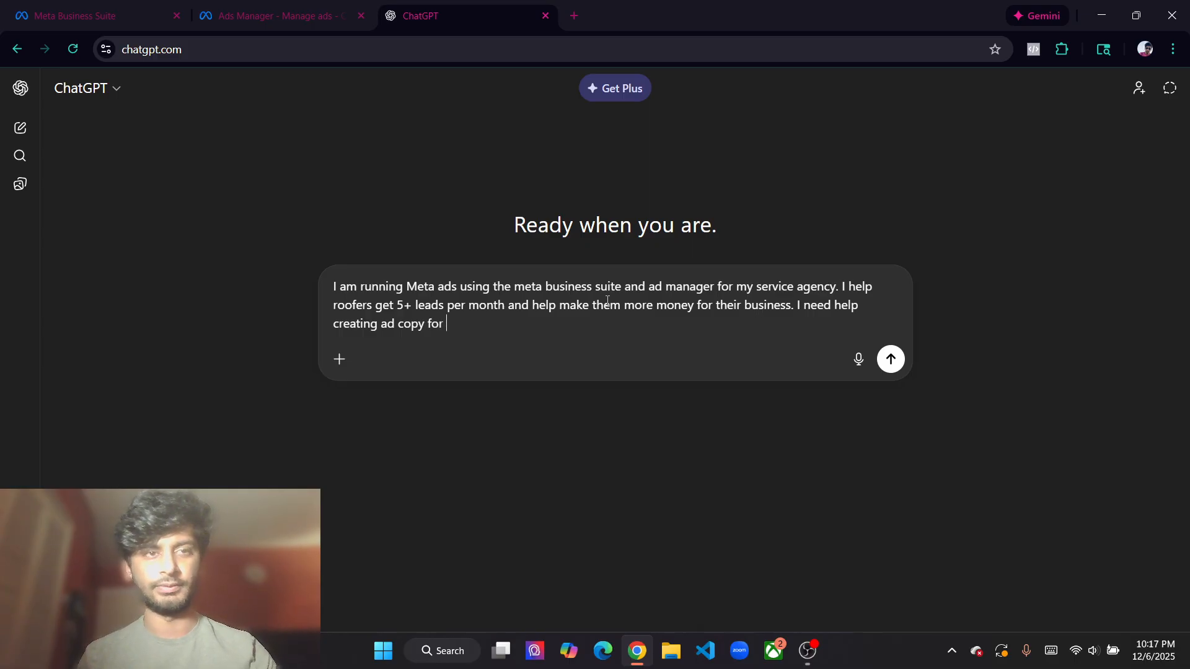
pyautogui.write(' the ')
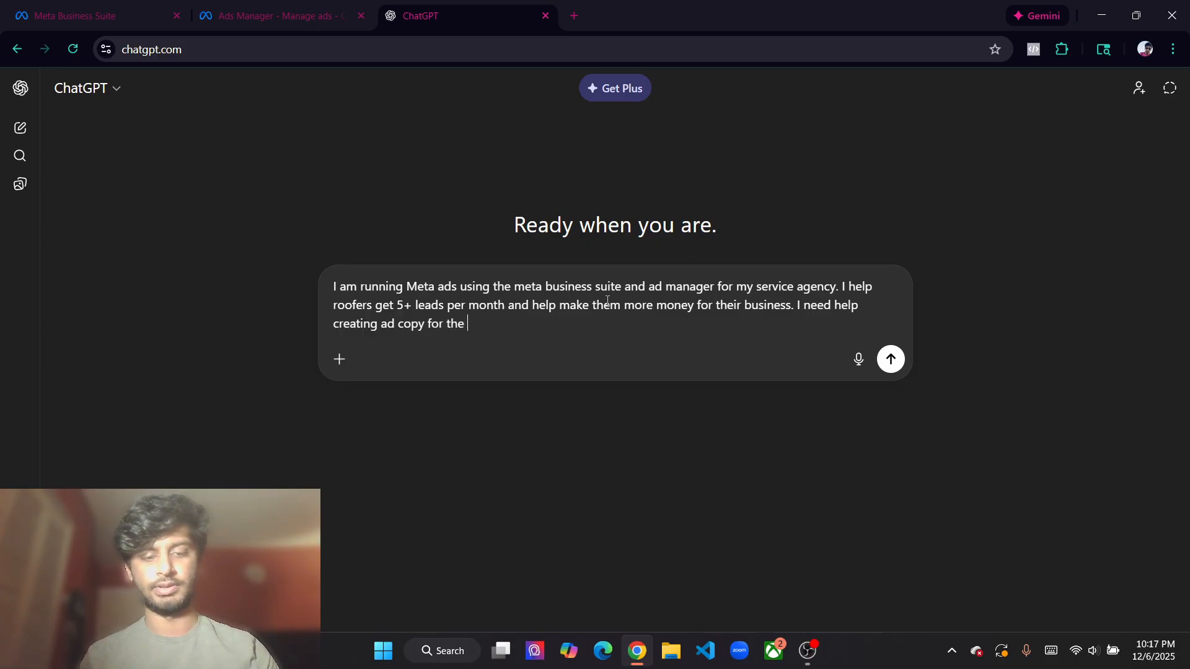
pyautogui.write('ads. Here')
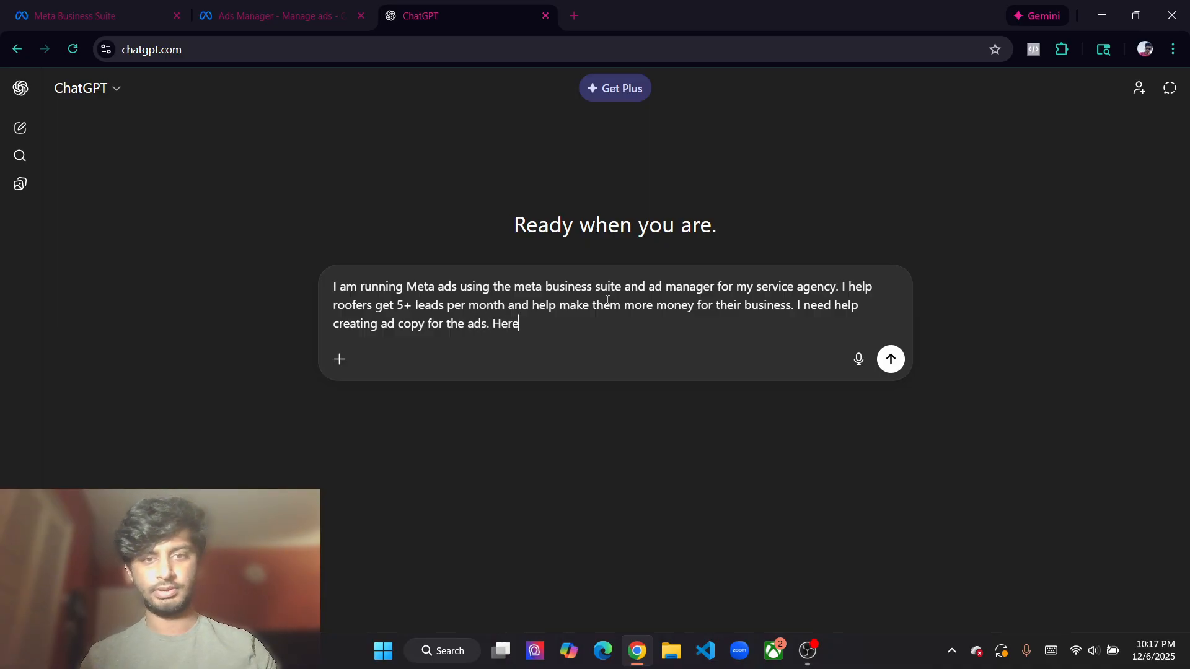
pyautogui.write(' is what FB')
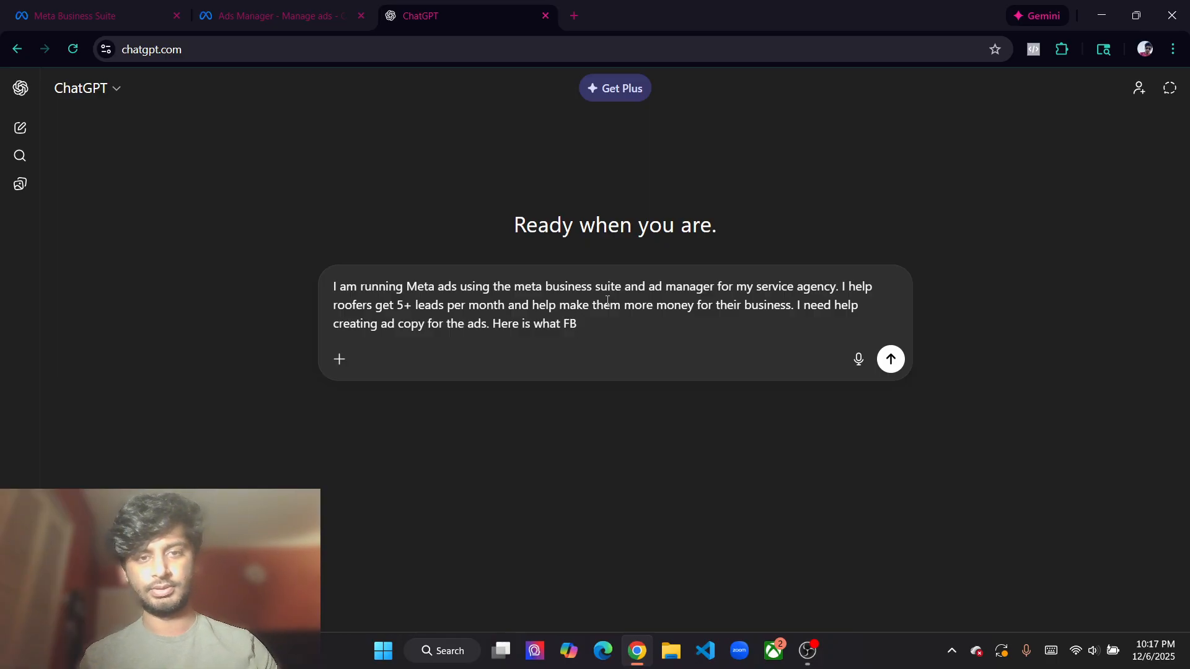
# Copy the primary text, headline and description field labels from Ads Manager and paste them below a blank line in the ChatGPT prompt
pyautogui.click(271, 9)
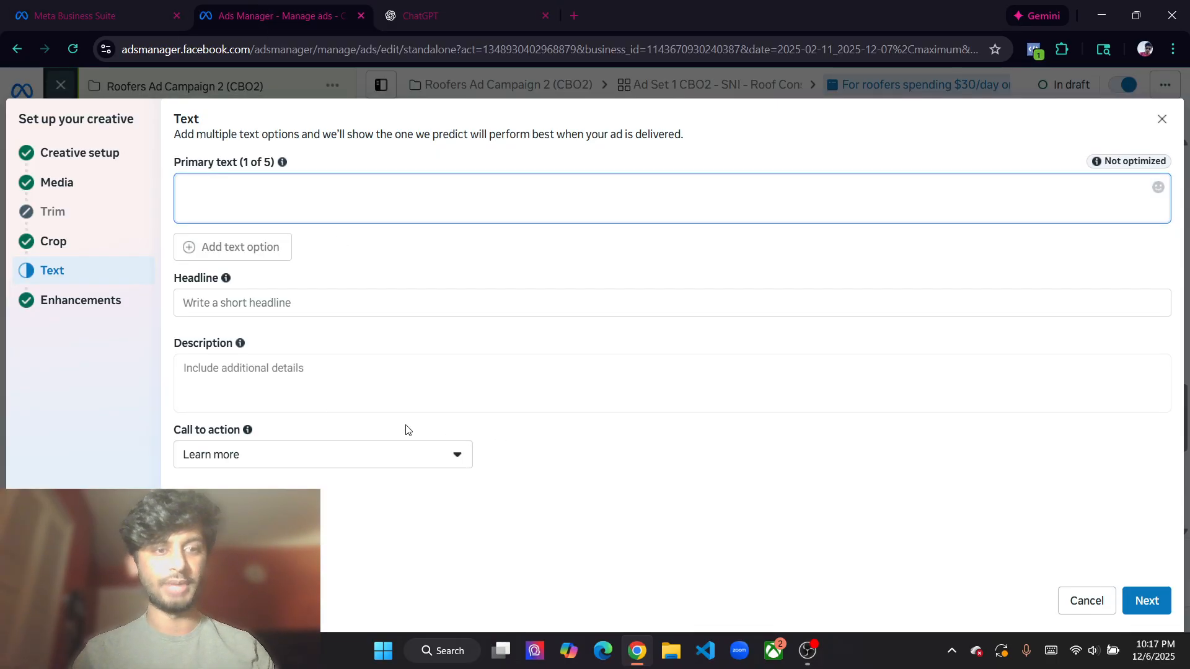
pyautogui.moveTo(175, 160); pyautogui.dragTo(285, 361)
pyautogui.click(287, 349)
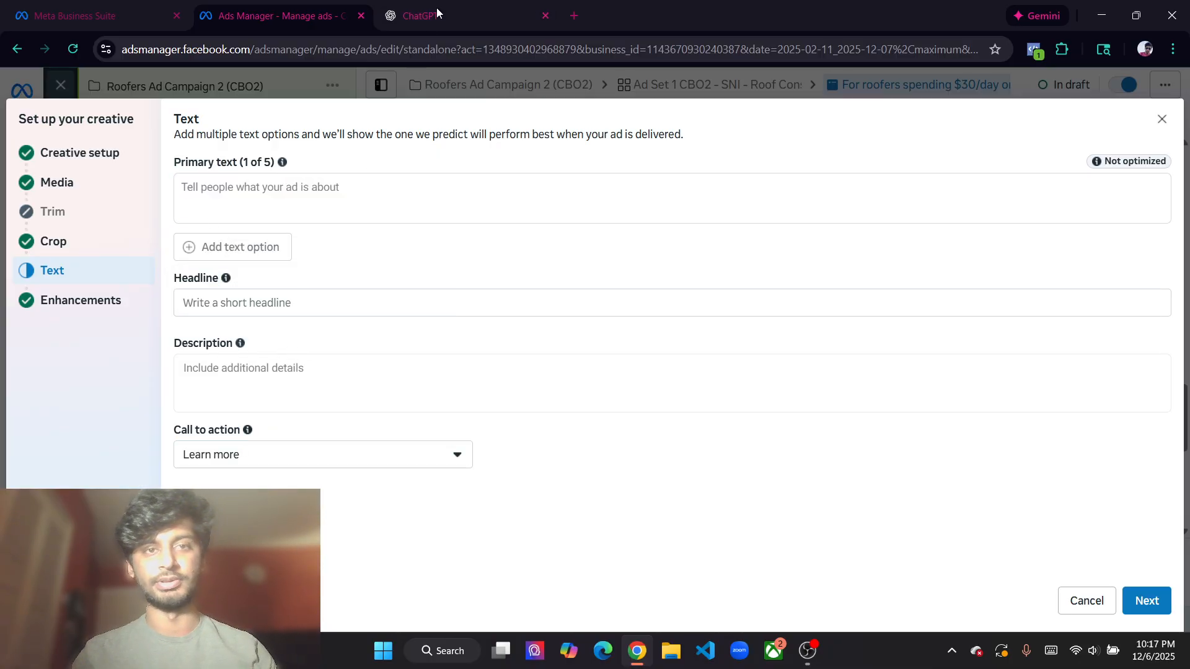
pyautogui.click(434, 15)
pyautogui.hotkey('shift', 'Return')
pyautogui.hotkey('shift', 'Return')
pyautogui.hotkey('ctrl', 'v')
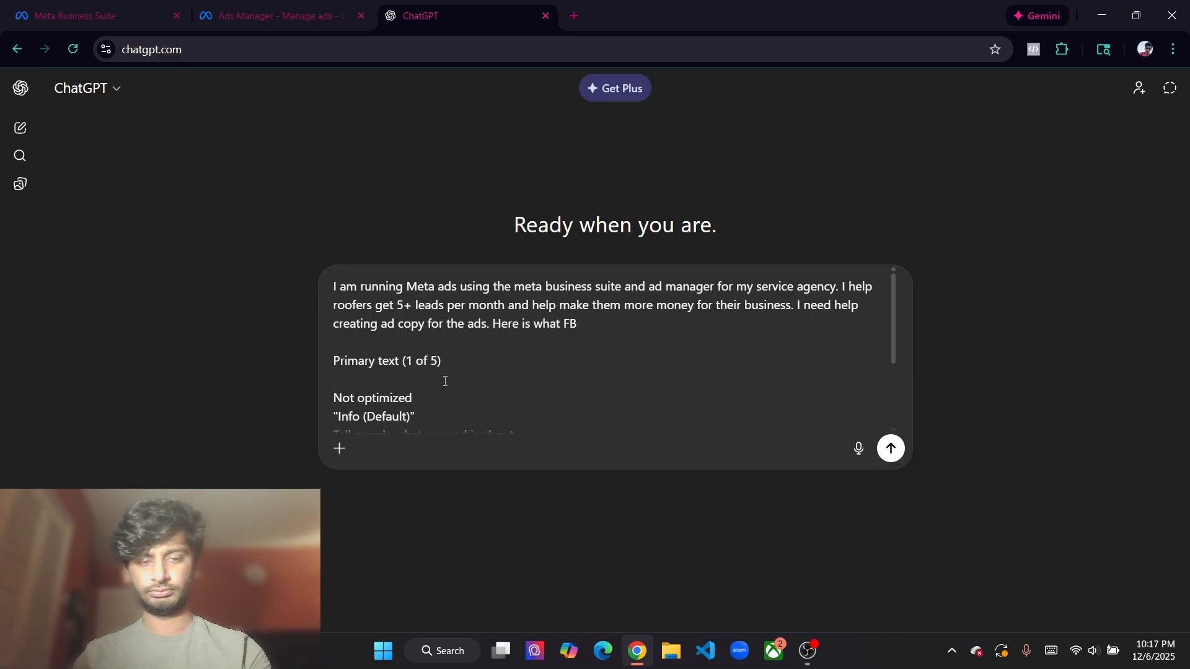
# Trim the pasted field text in the prompt to the lines "Primary text (1 of 5)", "Headline" and "Description"
pyautogui.press('BackSpace')
pyautogui.click(304, 9)
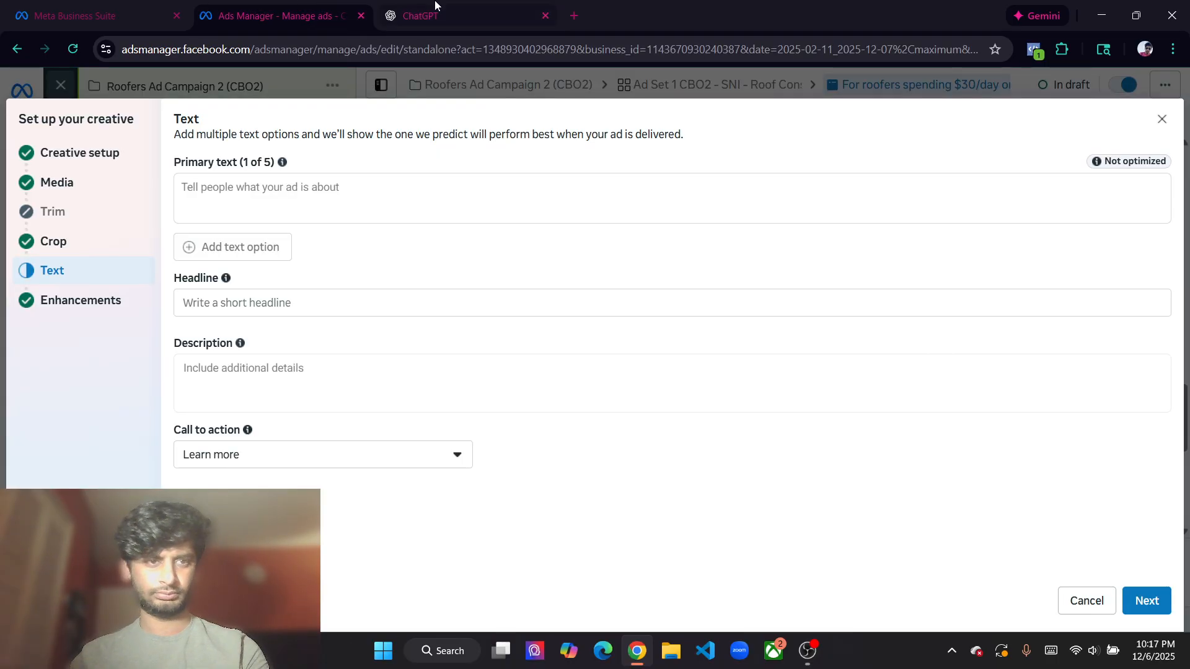
pyautogui.click(435, 6)
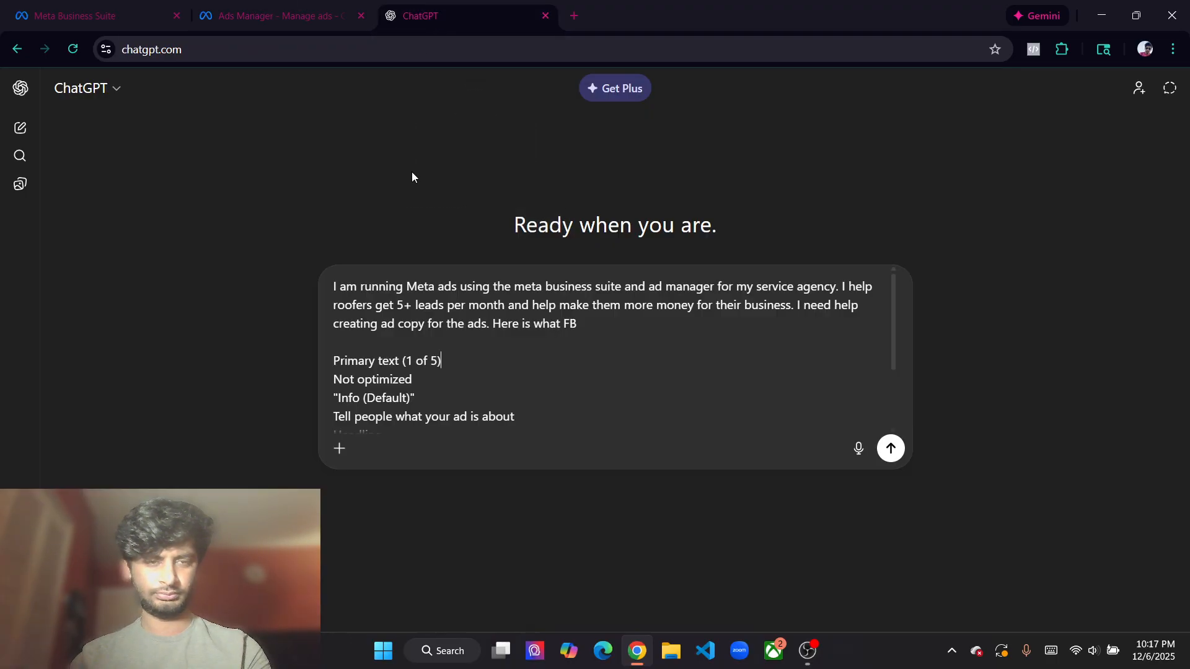
pyautogui.moveTo(431, 397); pyautogui.dragTo(457, 361)
pyautogui.press('BackSpace')
pyautogui.moveTo(527, 381); pyautogui.dragTo(529, 367)
pyautogui.press('BackSpace')
pyautogui.moveTo(441, 388); pyautogui.dragTo(478, 382)
pyautogui.press('BackSpace')
pyautogui.press('BackSpace')
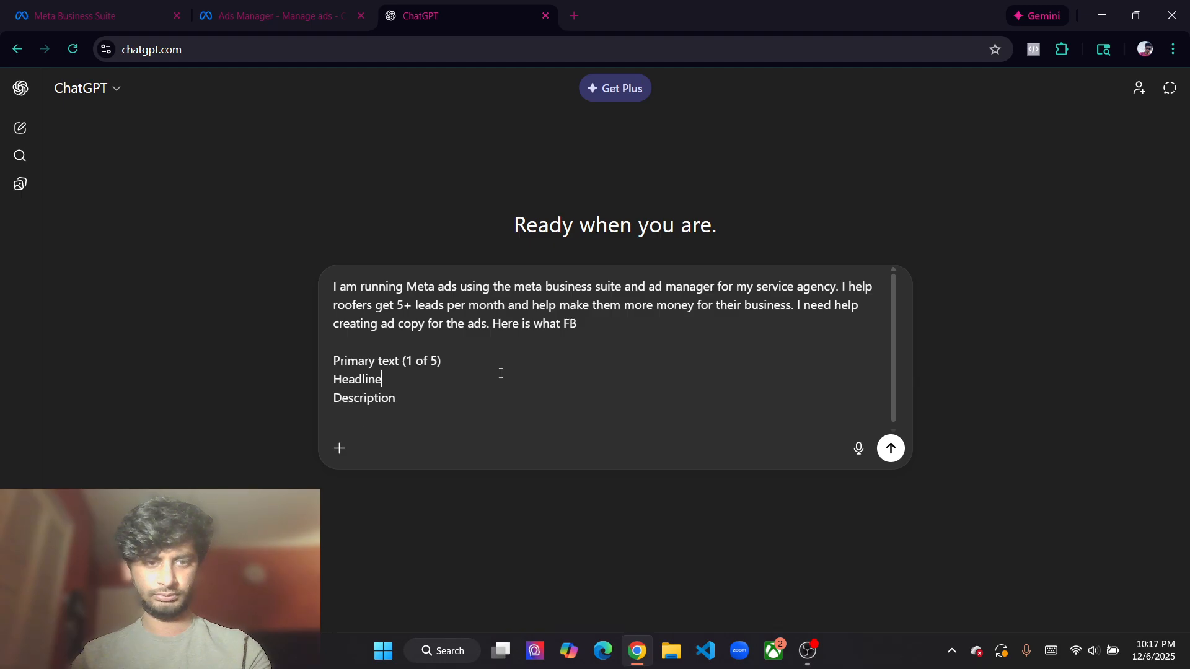
# Replace the trailing "FB" above the field list with "sections the ad copy has on the FB ad manager."
pyautogui.click(632, 325)
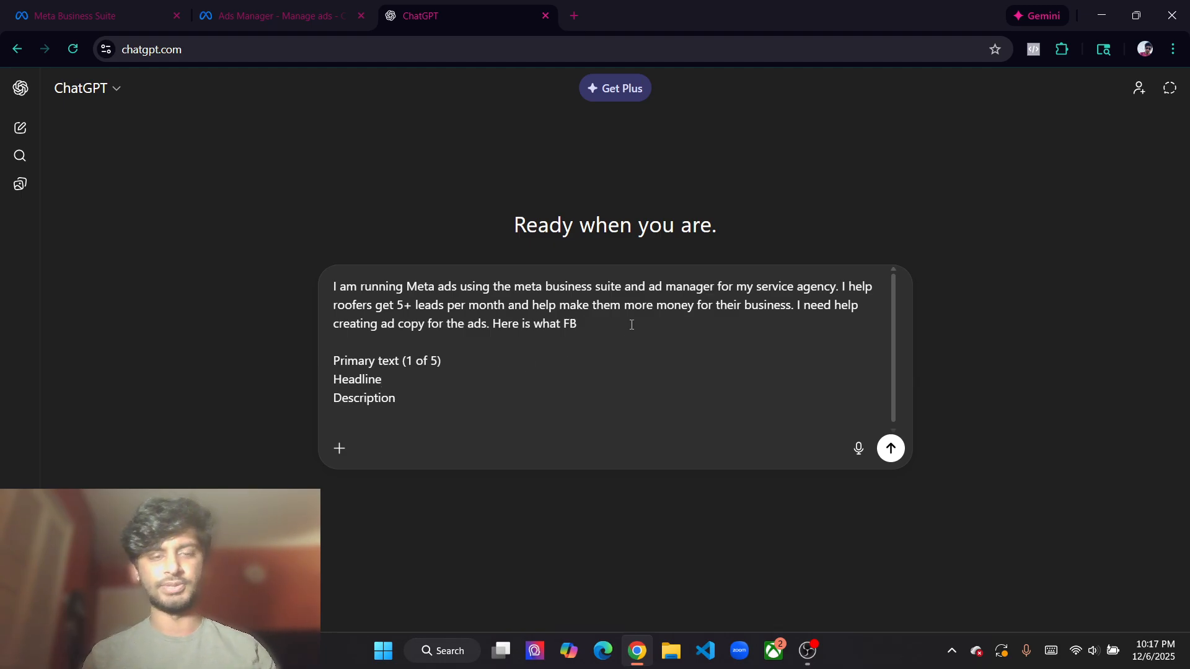
pyautogui.click(294, 8)
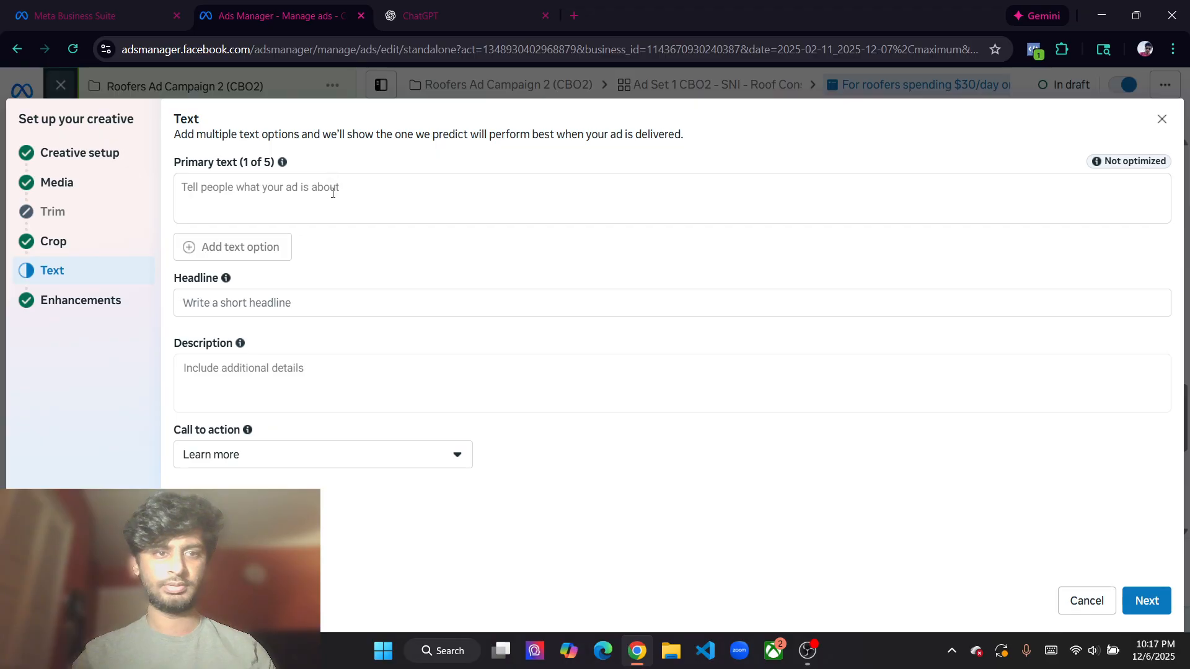
pyautogui.click(418, 15)
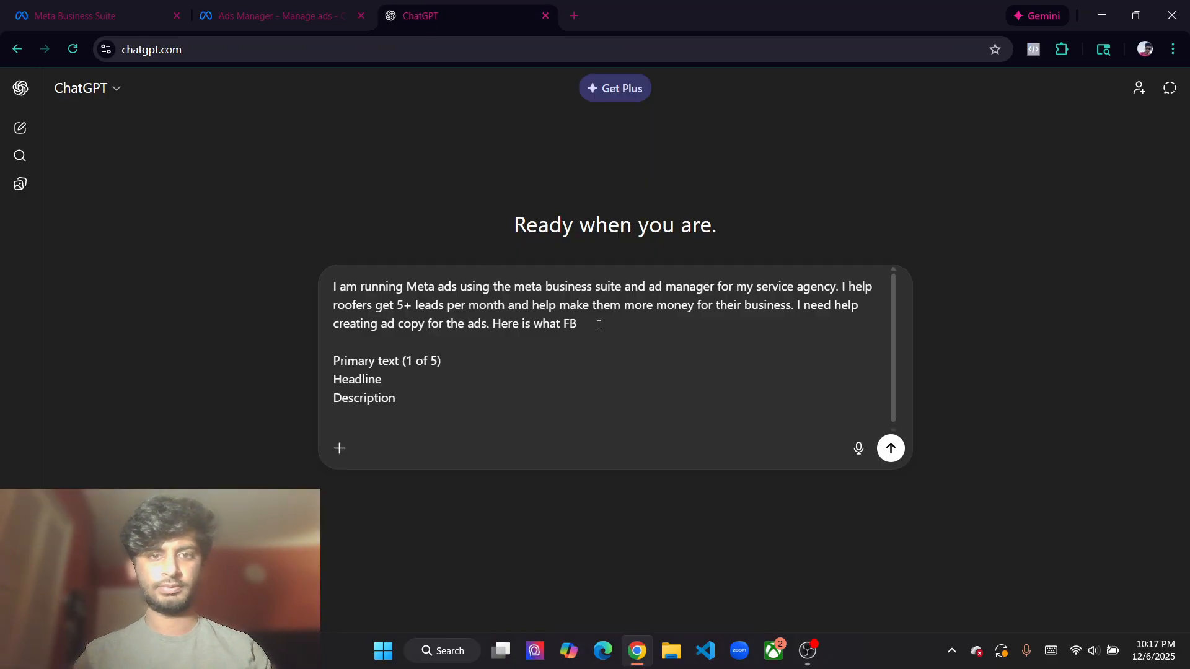
pyautogui.press('BackSpace')
pyautogui.press('BackSpace')
pyautogui.write('sections the ad c')
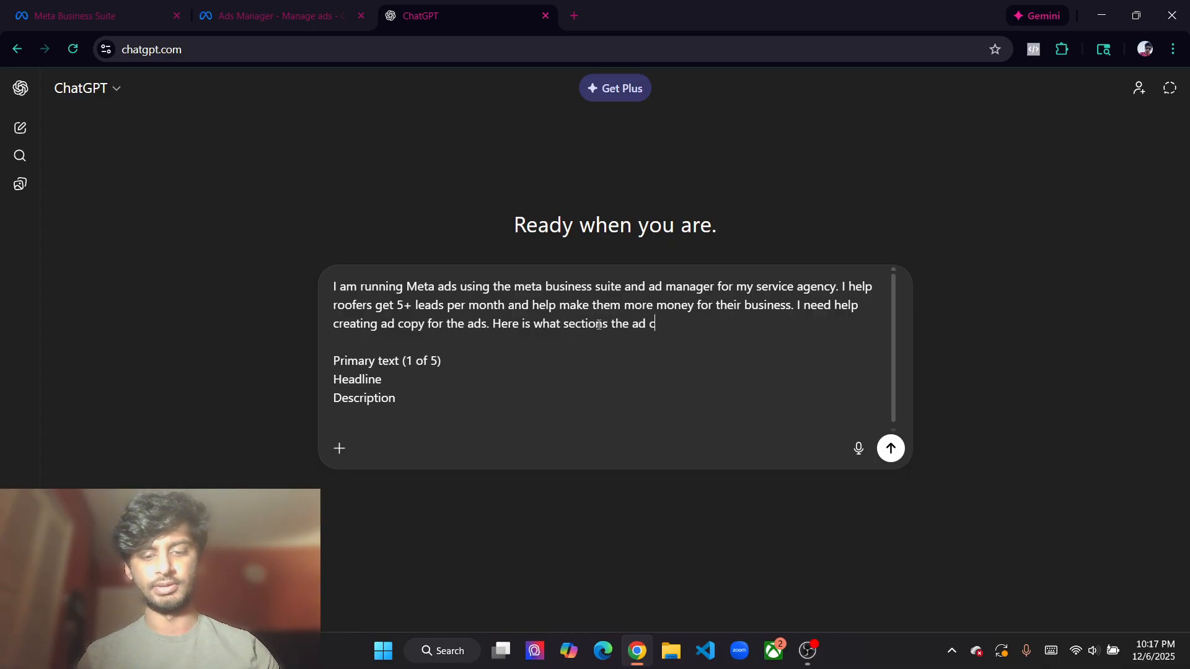
pyautogui.write('opy has on the F')
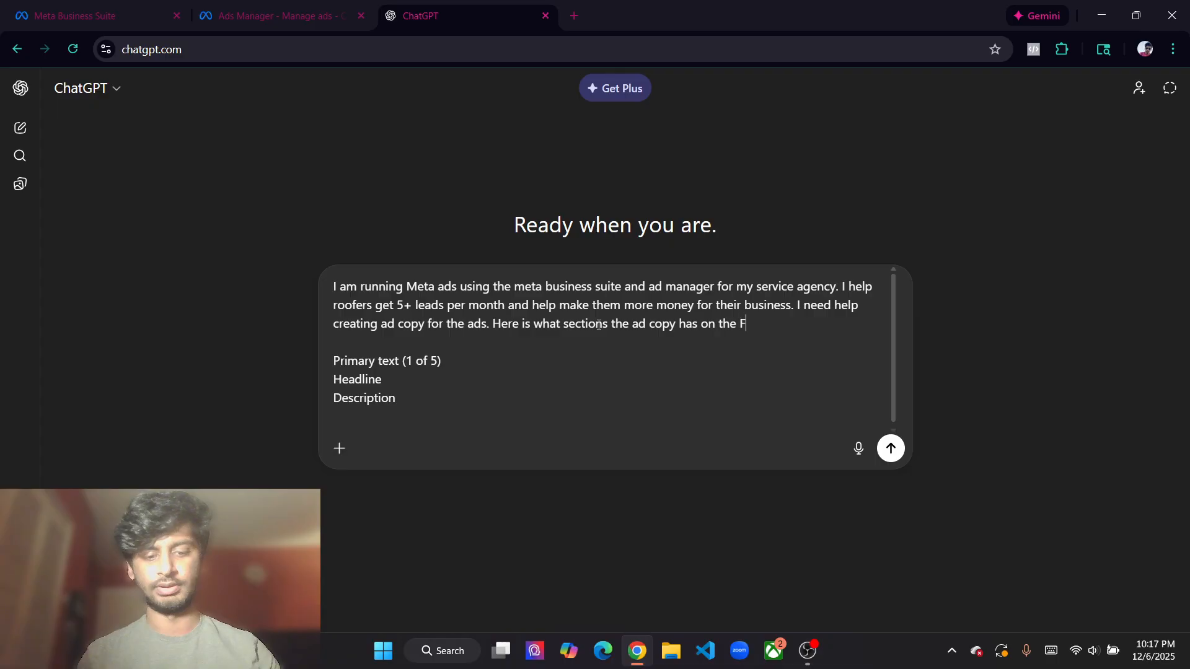
pyautogui.write('B ad manager.')
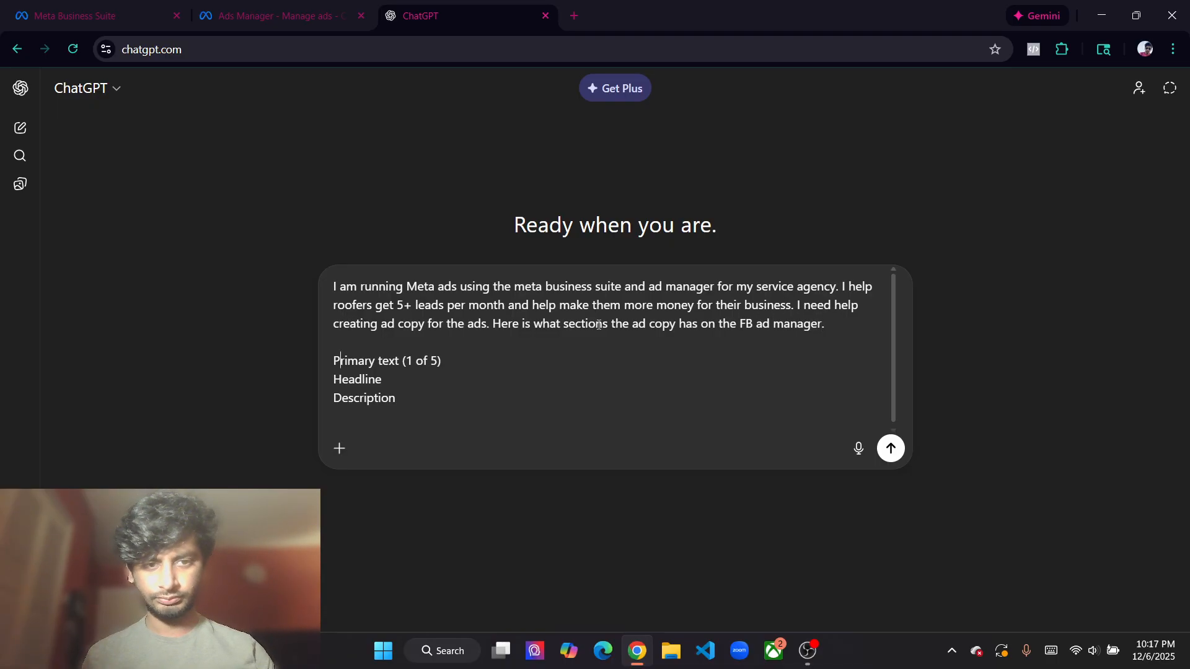
# After a blank line below "Description", add "My offer in the ad is that I can help roofers get 5 leads this month or they don't pay"
pyautogui.press('Down')
pyautogui.hotkey('ctrl', 'a')
pyautogui.press('Down')
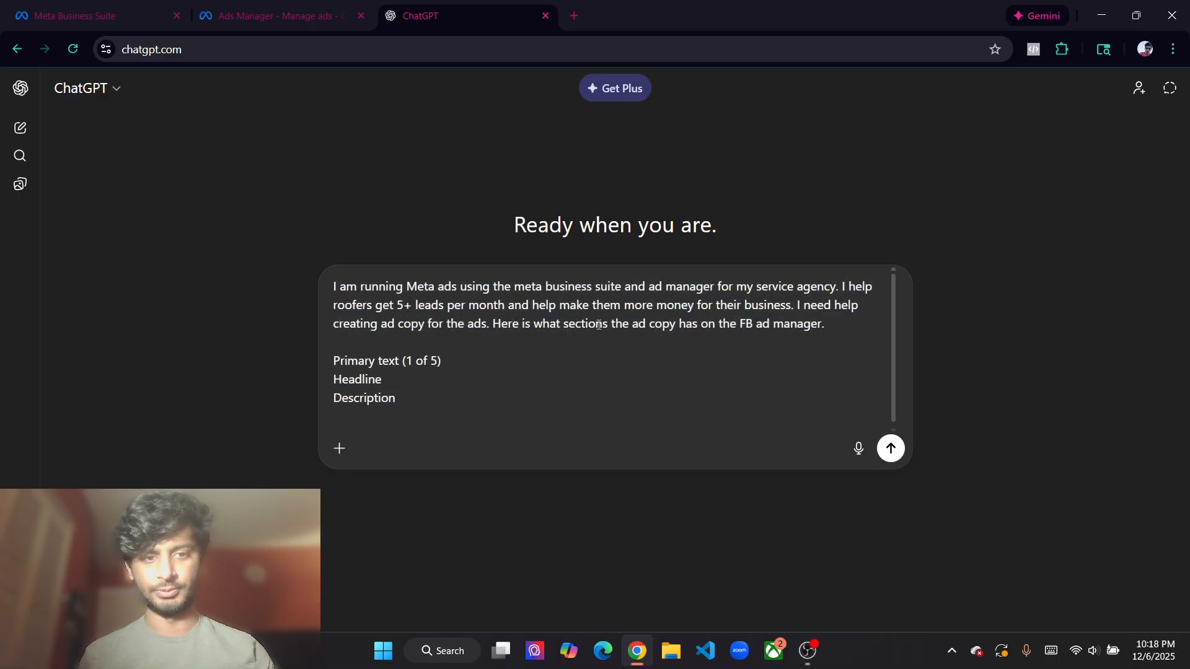
pyautogui.scroll(-1, 427, 380)
pyautogui.scroll(1, 413, 411)
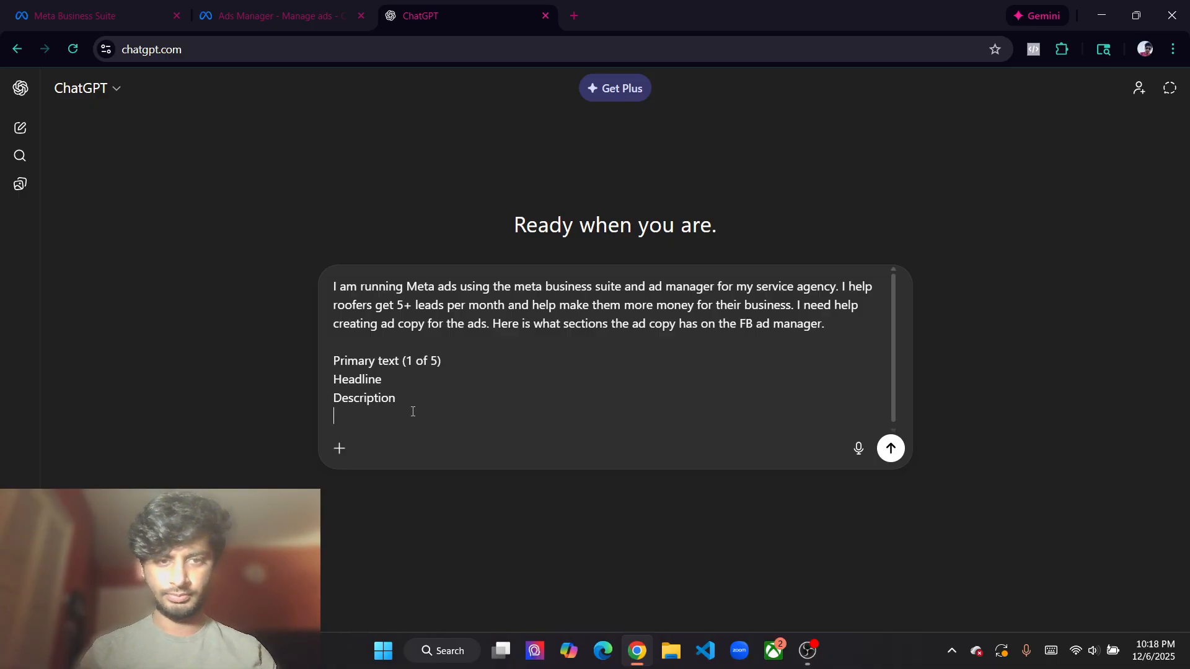
pyautogui.hotkey('shift', 'Return')
pyautogui.write('My of')
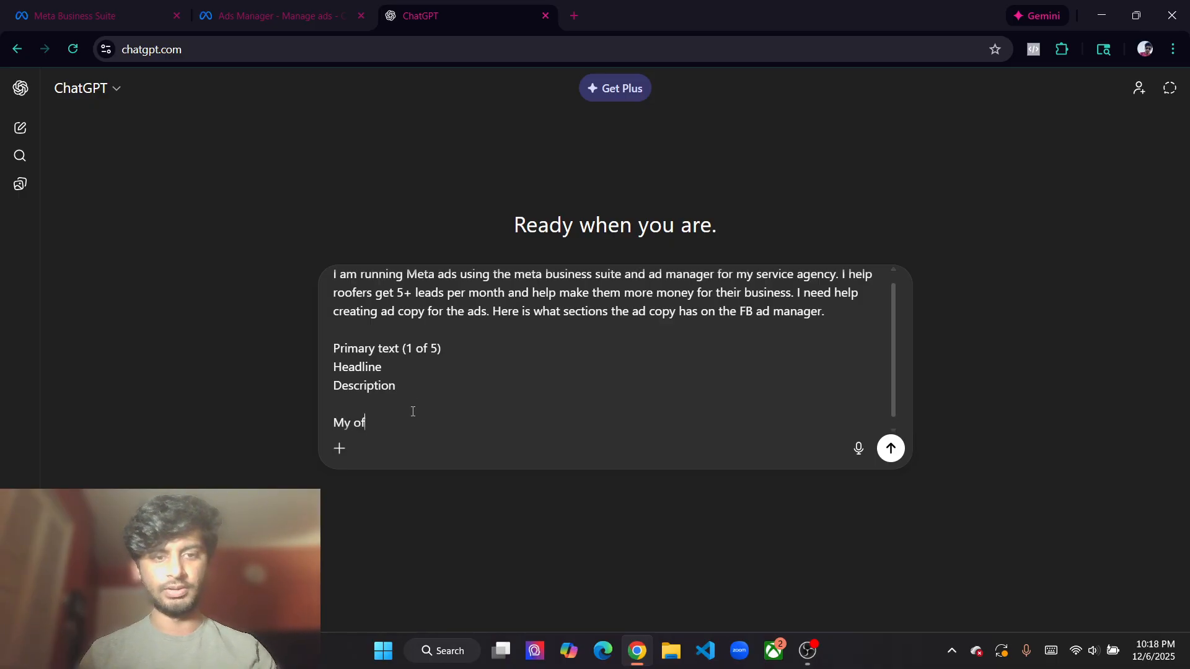
pyautogui.write('fer in the ad is ')
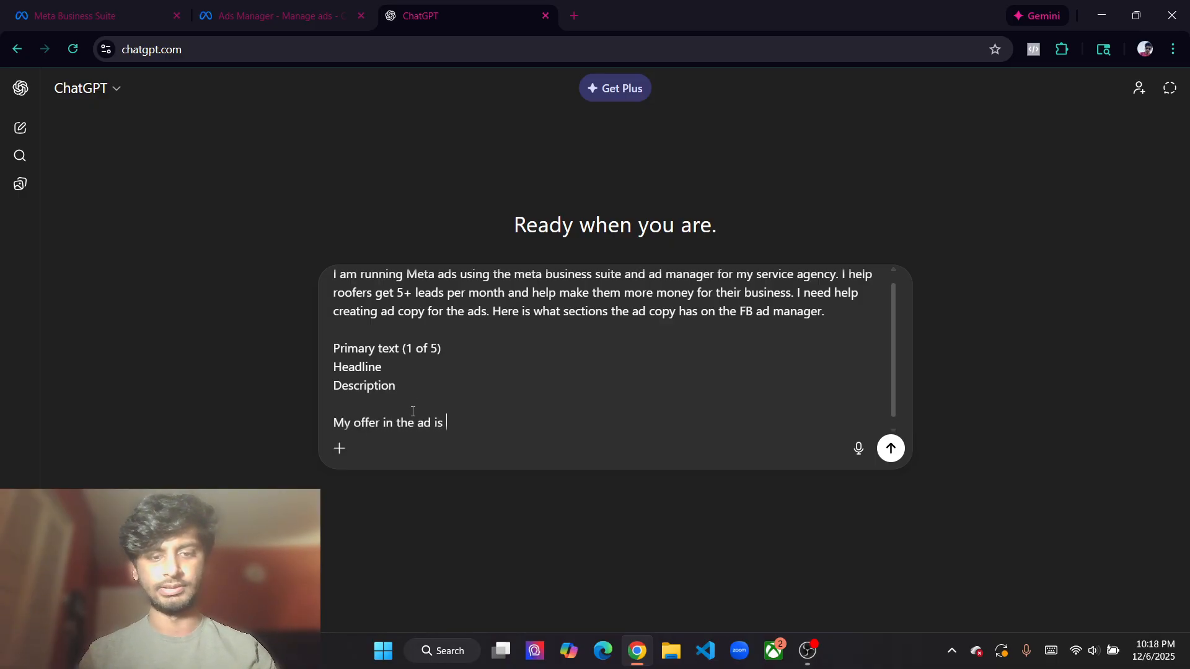
pyautogui.write('that r')
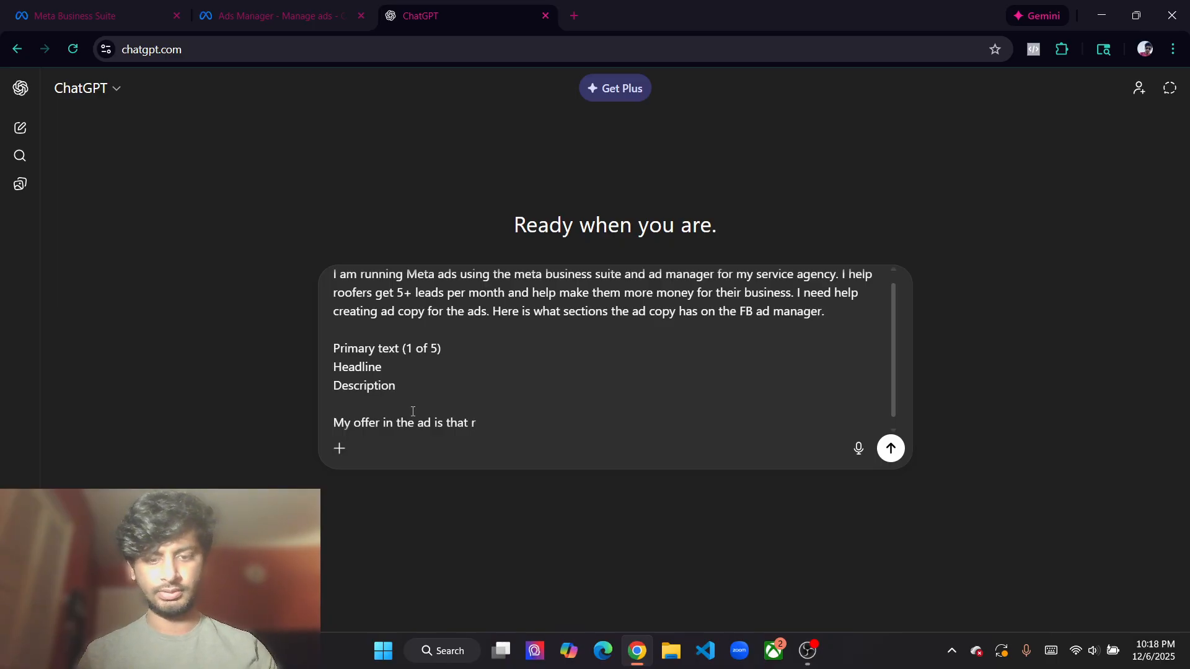
pyautogui.press('BackSpace')
pyautogui.write('I can ')
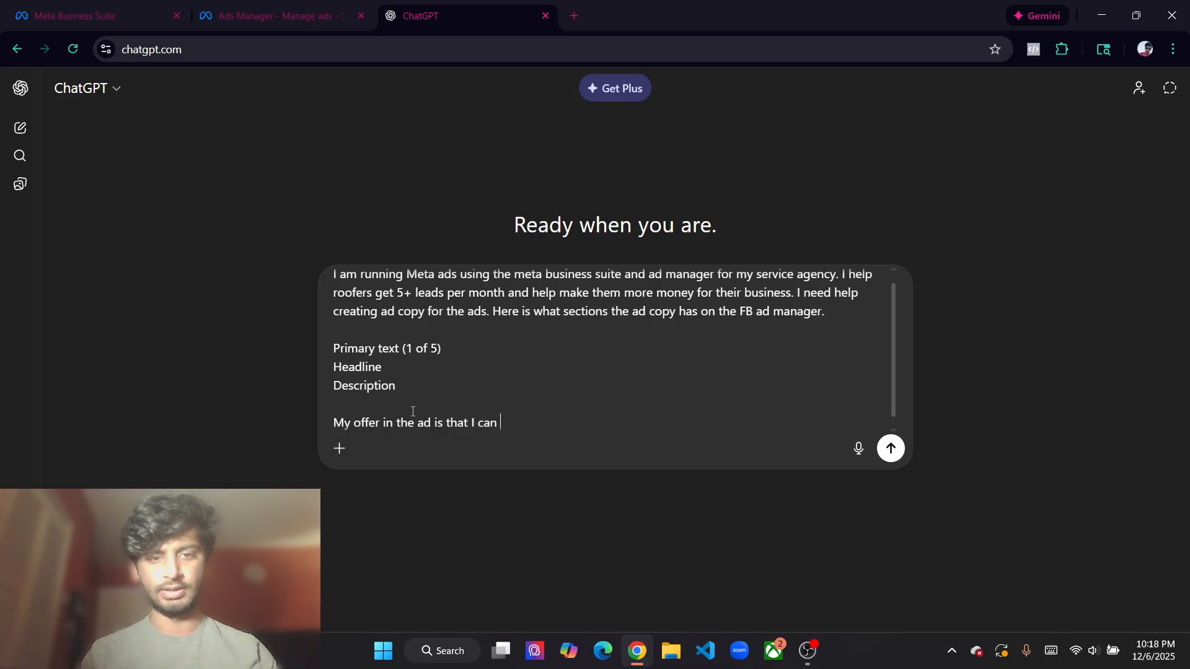
pyautogui.write('help roofers get ')
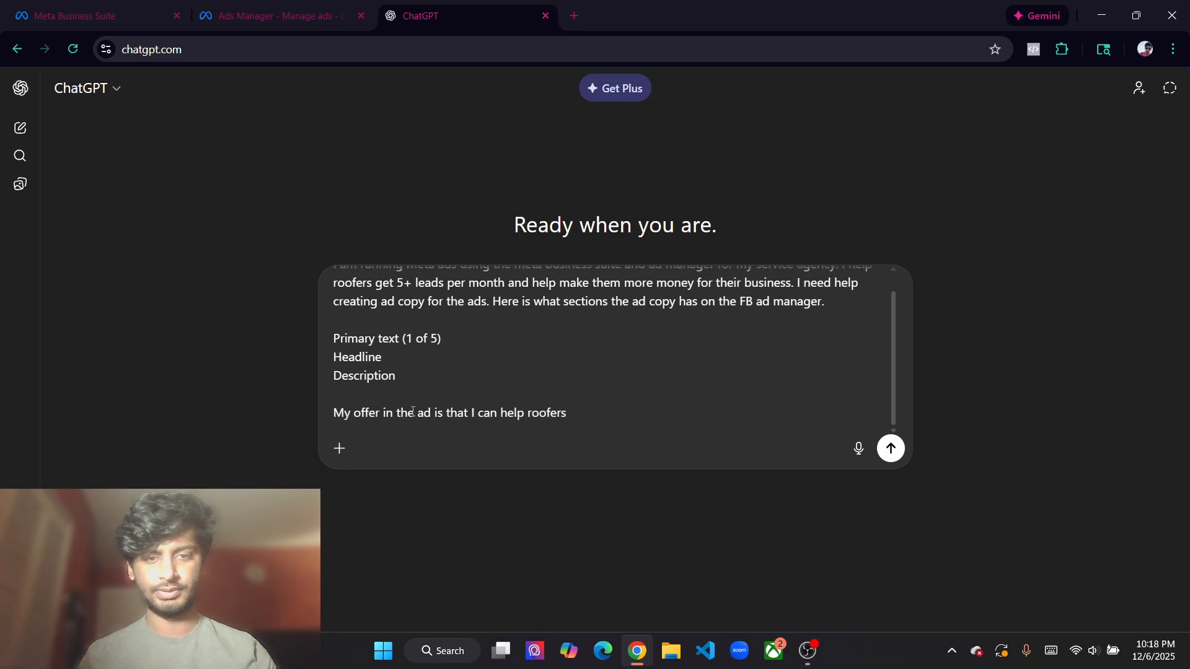
pyautogui.write('5 le')
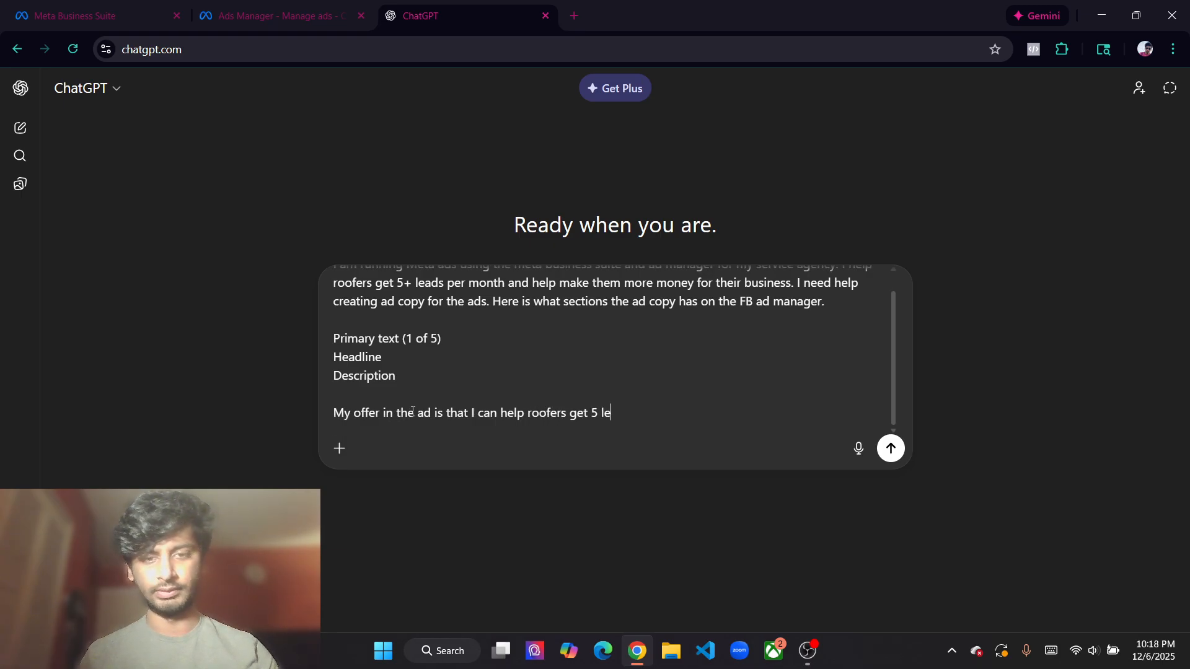
pyautogui.write('ads this month or t')
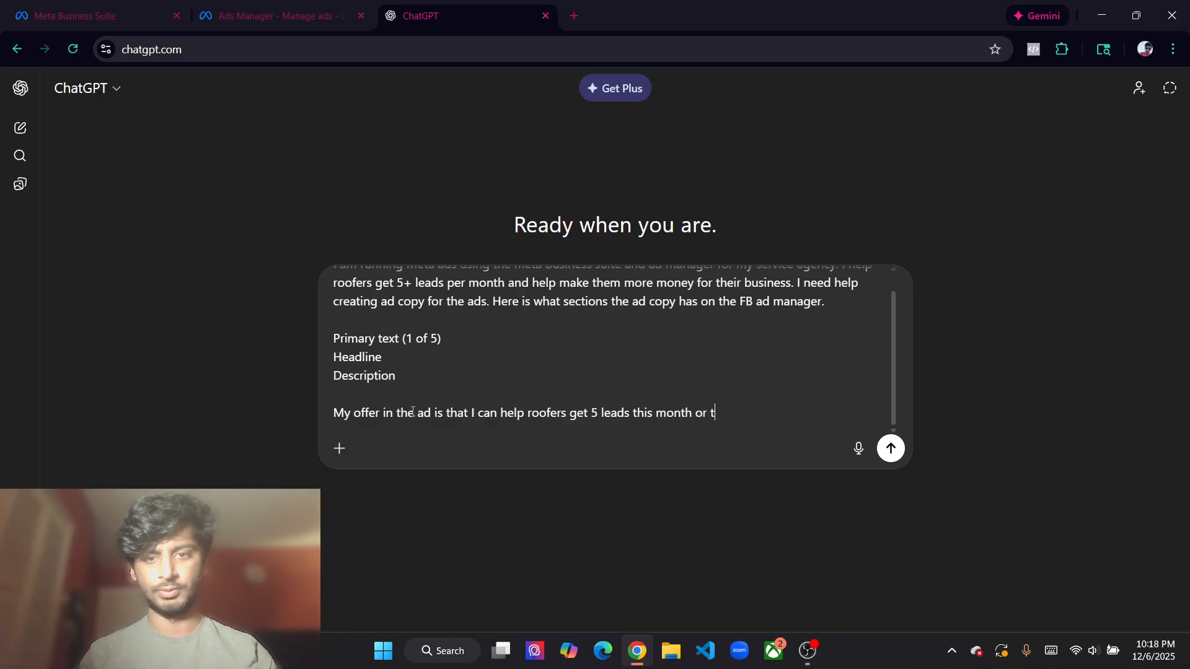
pyautogui.write("hey don't pay")
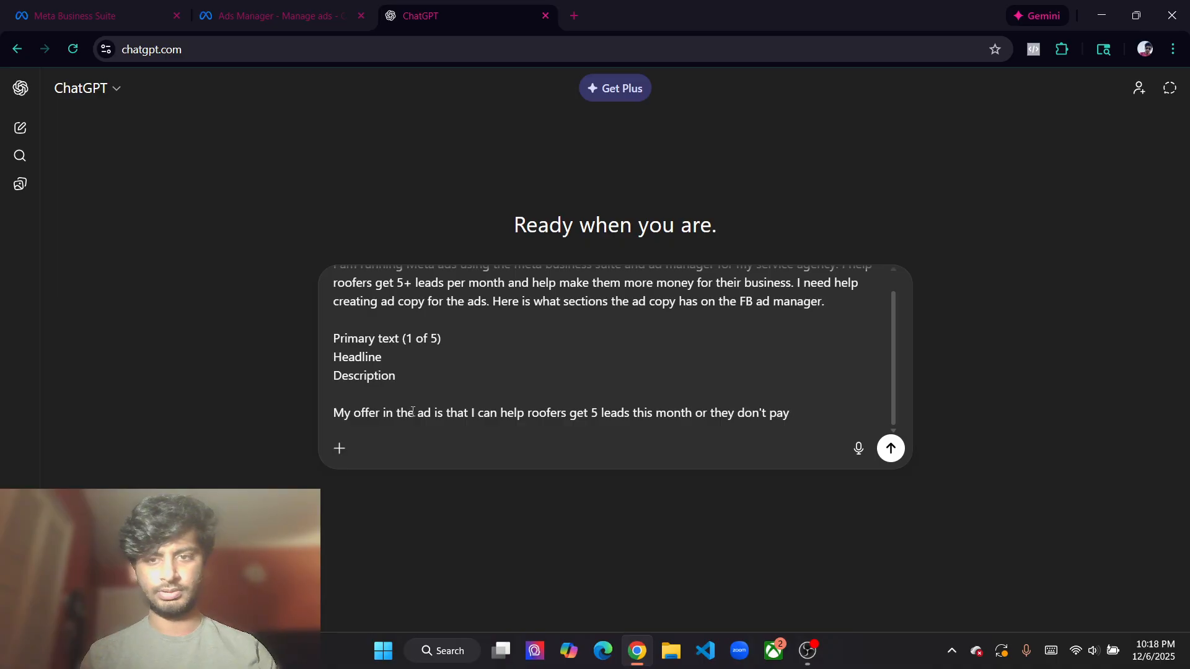
pyautogui.write('and')
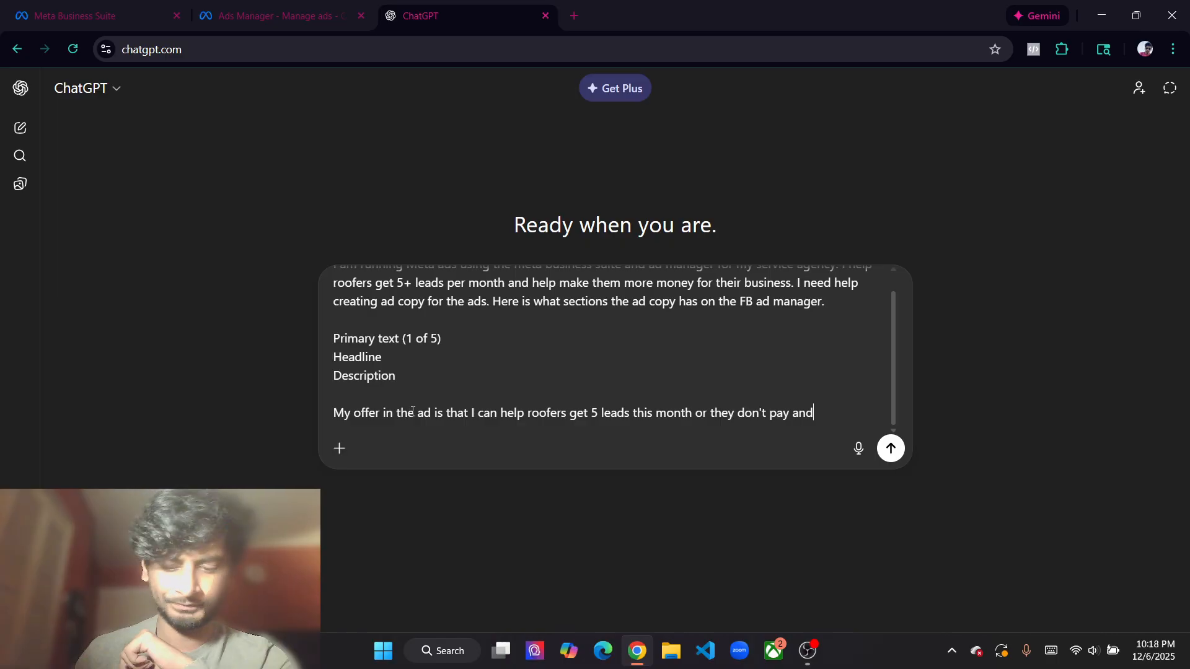
pyautogui.press('BackSpace')
pyautogui.press('BackSpace')
pyautogui.press('BackSpace')
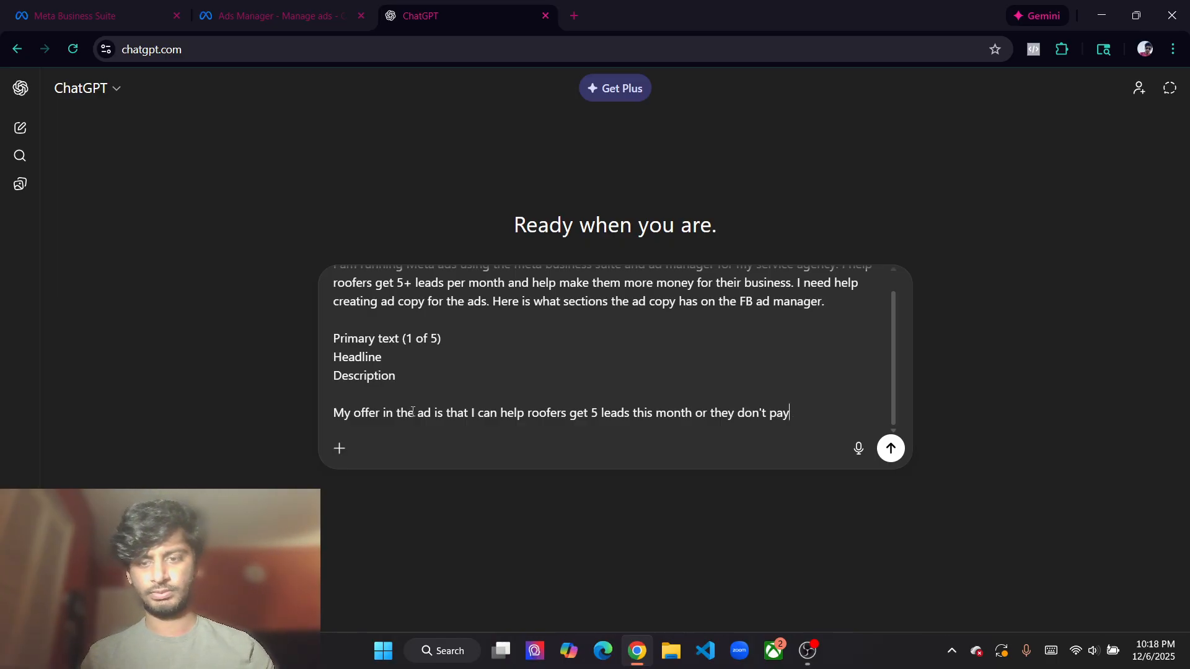
# Continue the prompt after the offer with ". Can you help create me some ad copy for these sections based upon my offer. For example"
pyautogui.write('Can you help')
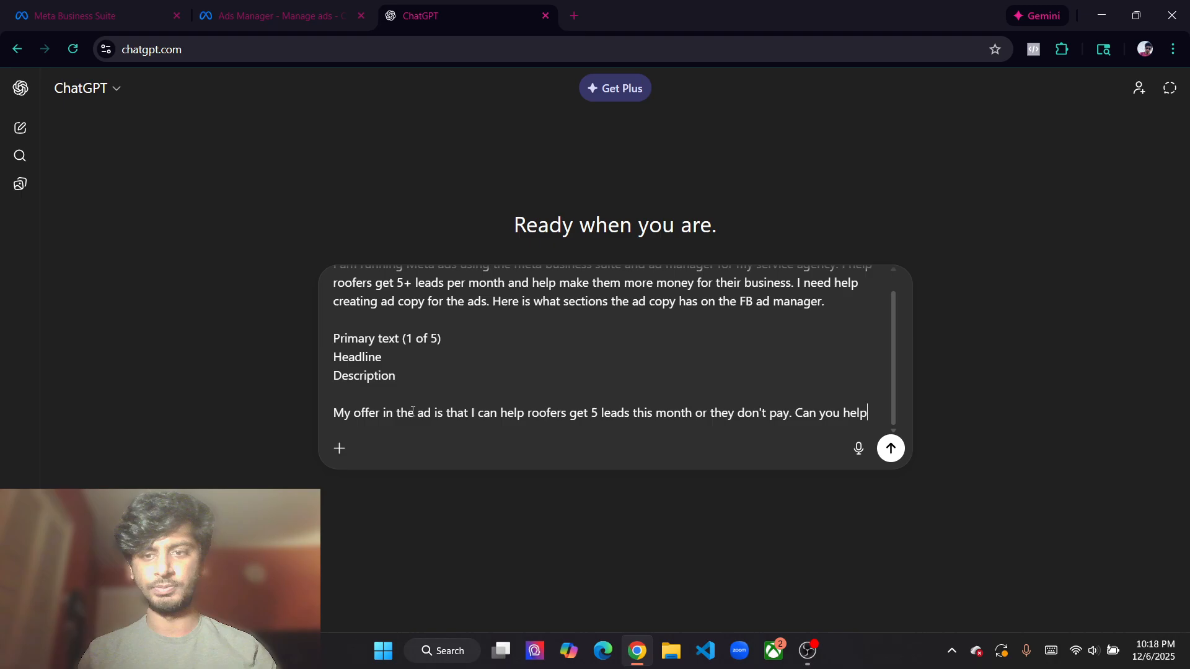
pyautogui.write(' create e')
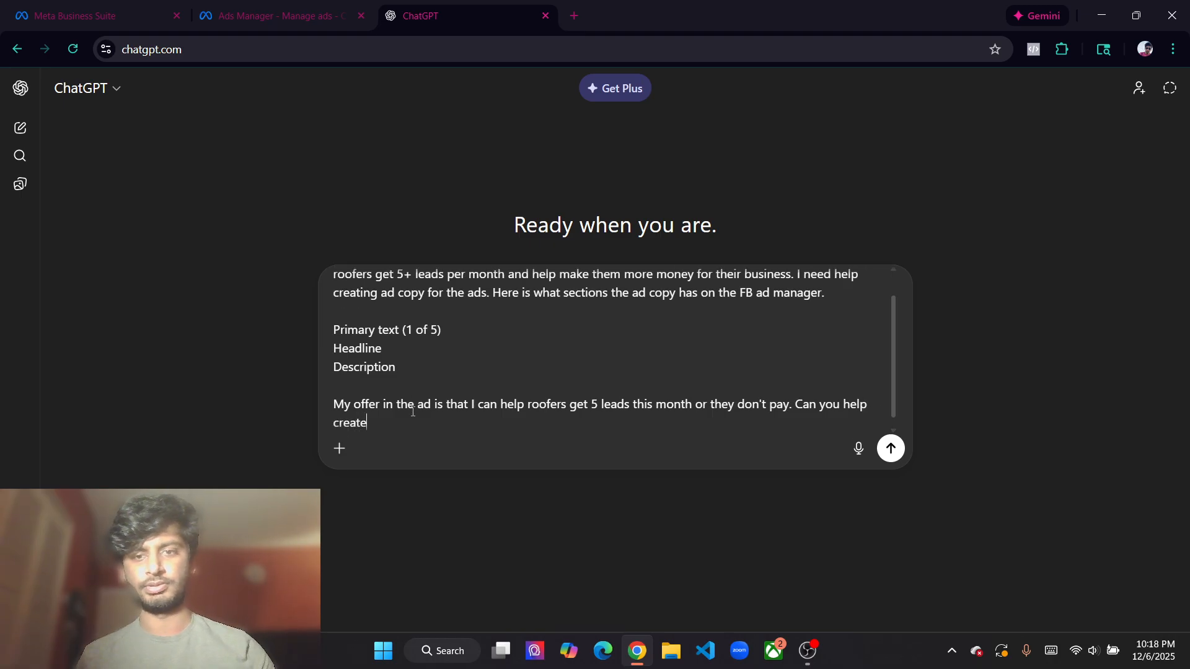
pyautogui.press('BackSpace')
pyautogui.press('BackSpace')
pyautogui.write('me some ad')
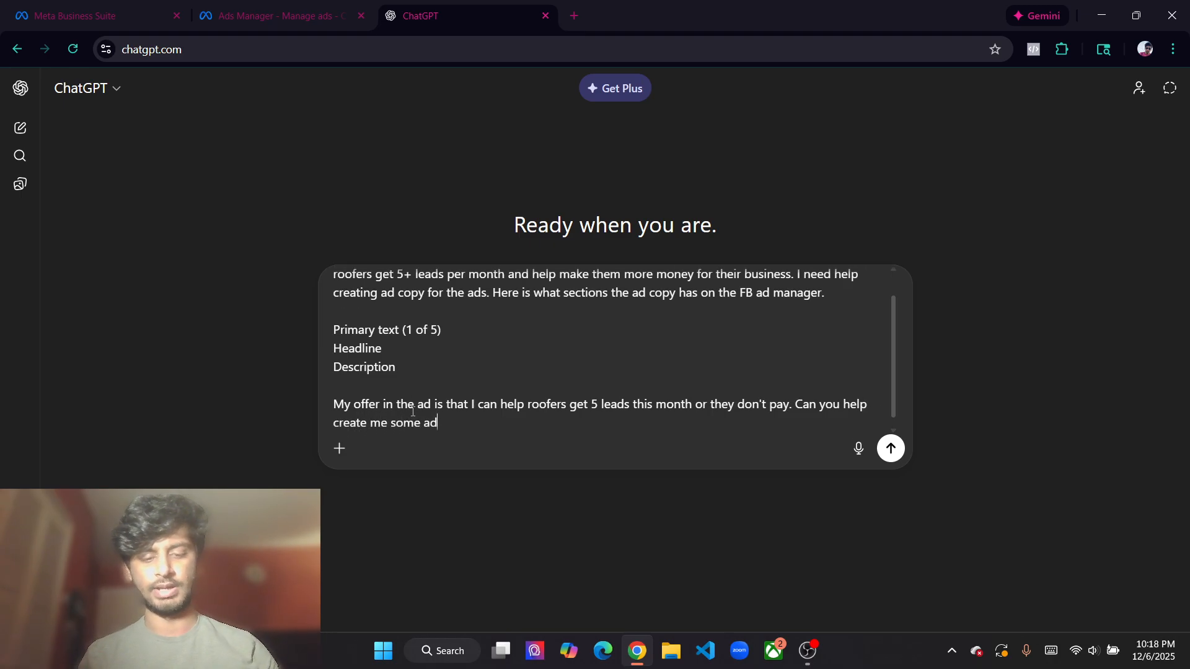
pyautogui.write(' copy for these ')
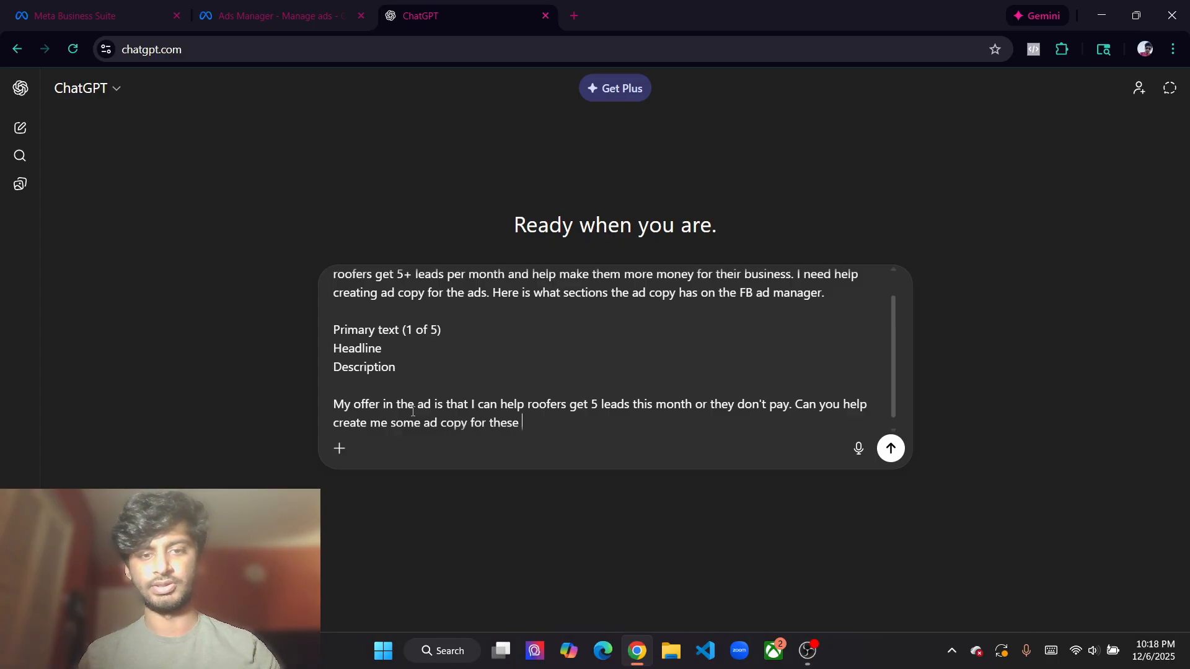
pyautogui.write('sections')
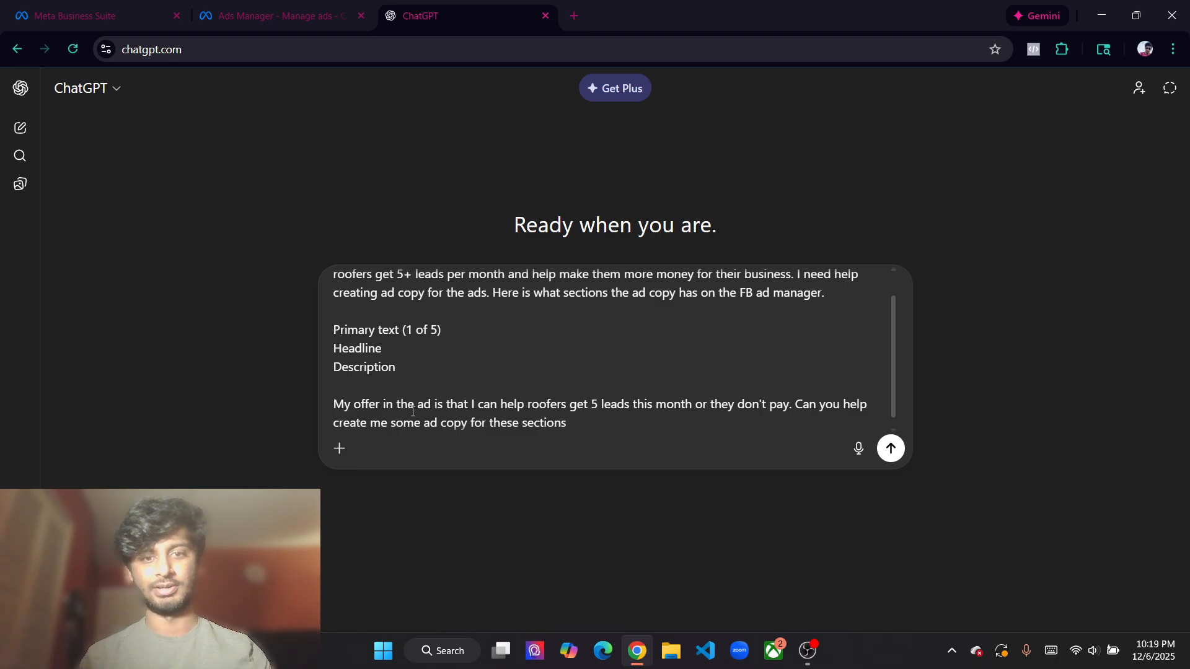
pyautogui.write('based upon my offer. For example')
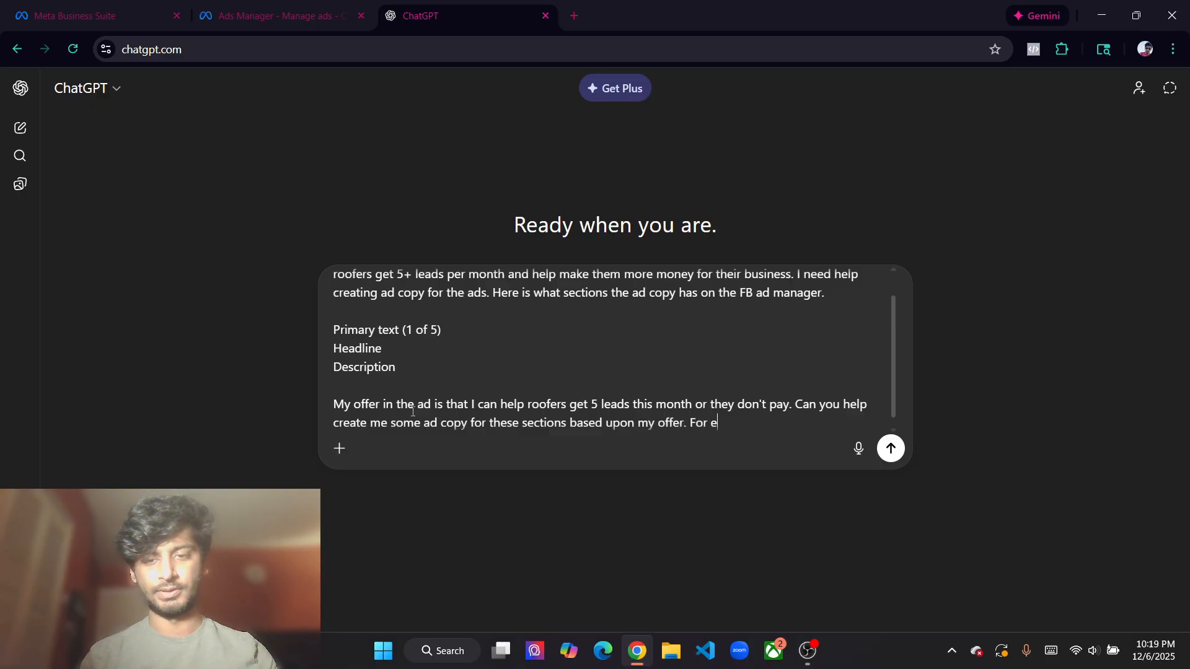
# Begin a quoted sample line after "For example" with the words "if you"
pyautogui.hotkey('shift', 'Return')
pyautogui.write('At')
pyautogui.press('BackSpace')
pyautogui.press('BackSpace')
pyautogui.press('BackSpace')
pyautogui.write('"attention')
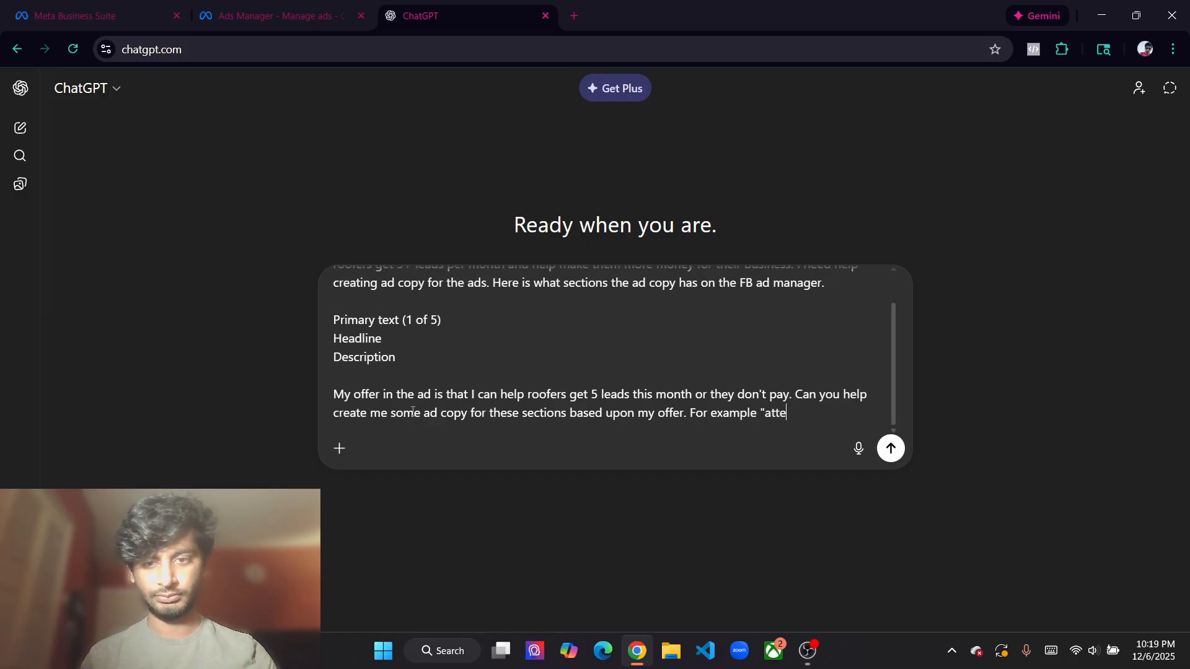
pyautogui.press('BackSpace')
pyautogui.press('BackSpace')
pyautogui.press('BackSpace')
pyautogui.press('BackSpace')
pyautogui.press('BackSpace')
pyautogui.press('BackSpace')
pyautogui.press('BackSpace')
pyautogui.press('BackSpace')
pyautogui.press('BackSpace')
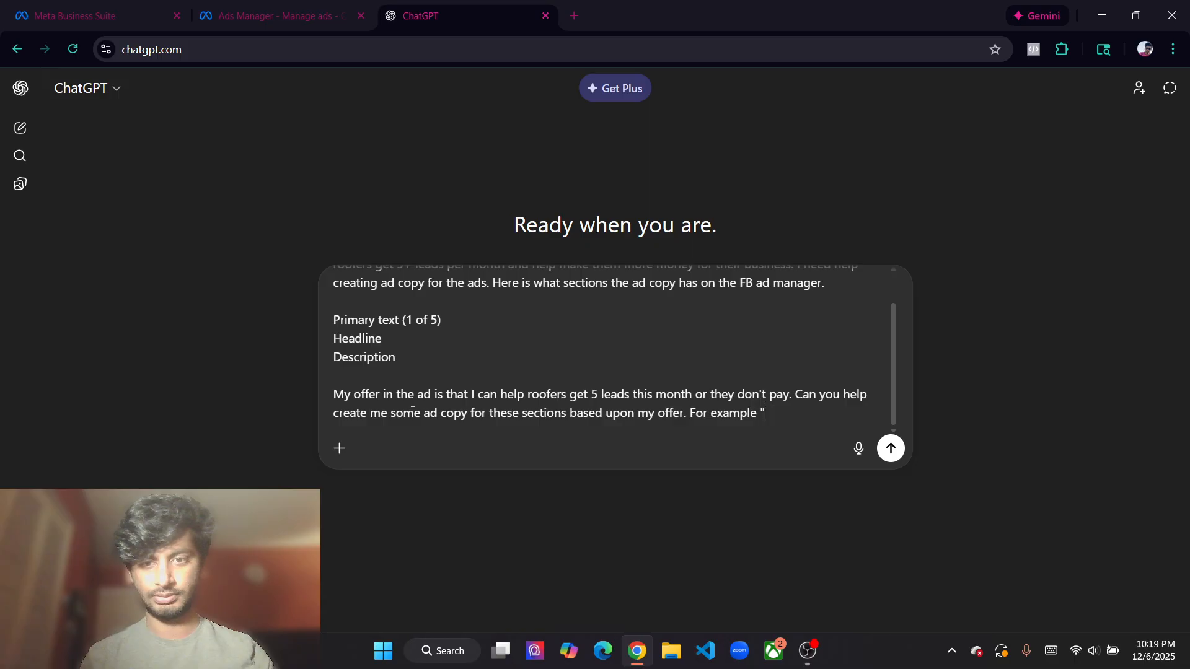
pyautogui.write('if you')
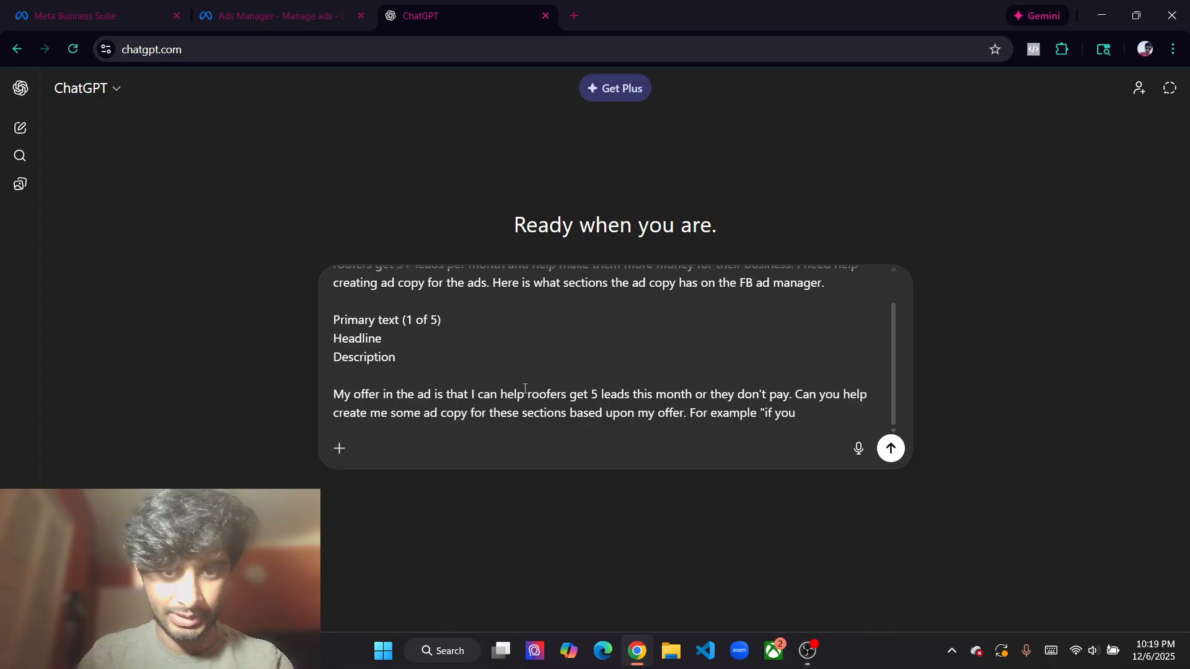
# Insert "with at least $30/day ad budget" after "roofers" in the offer sentence
pyautogui.click(568, 392)
pyautogui.write('with ')
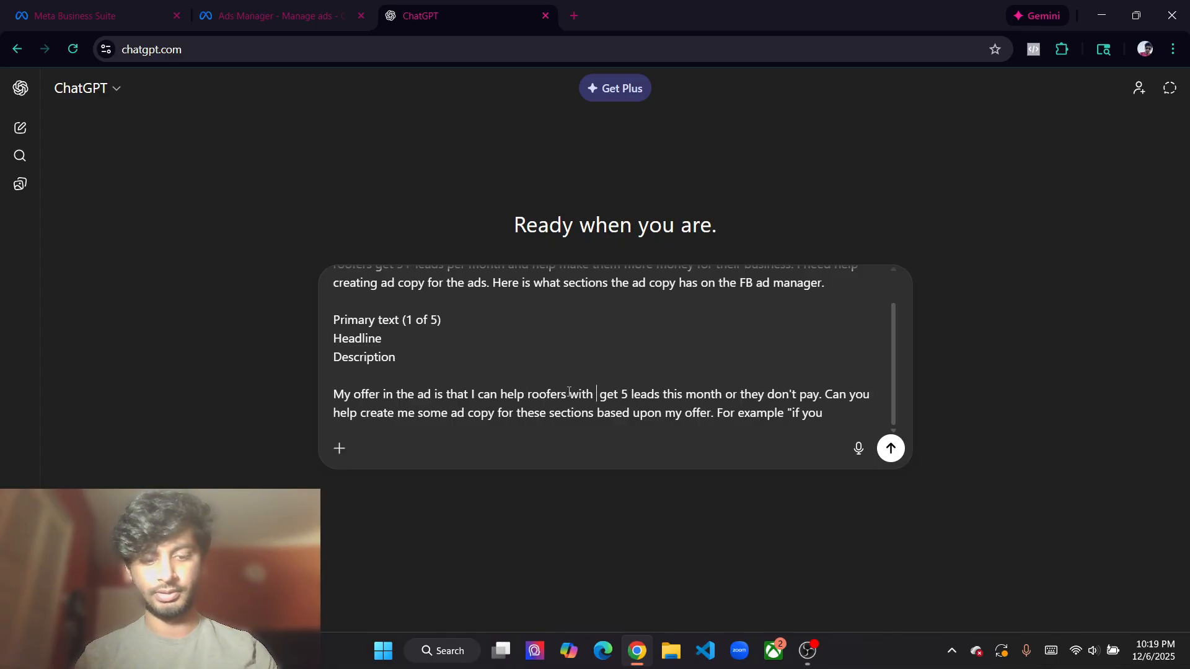
pyautogui.write('at least ')
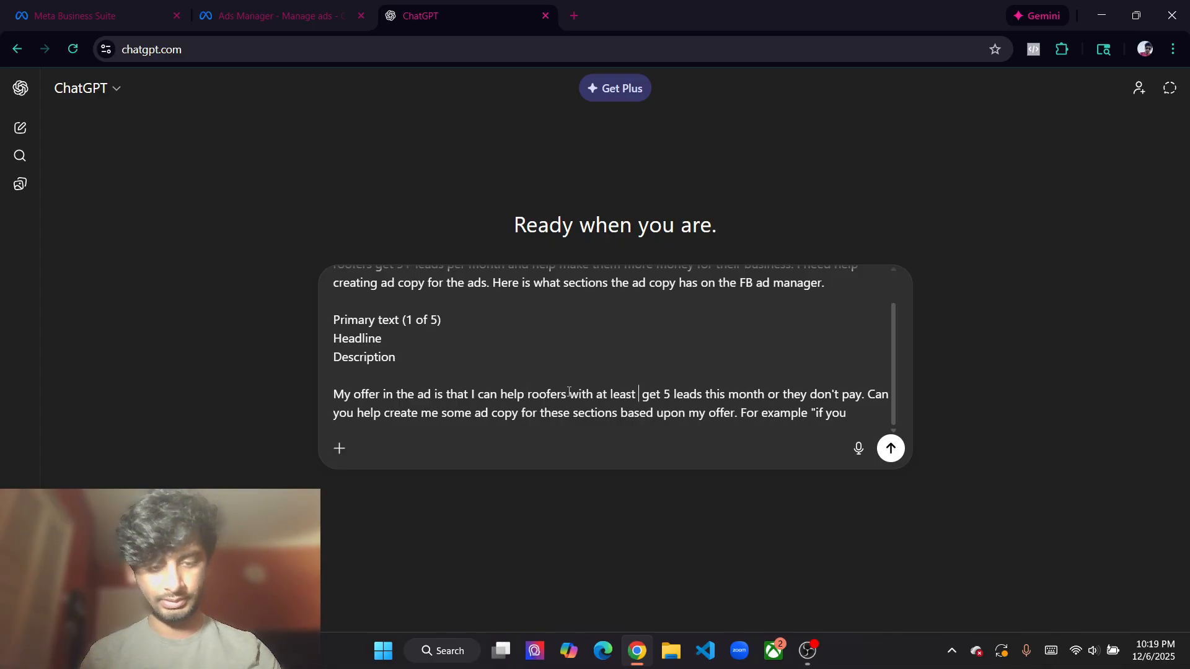
pyautogui.write('$30')
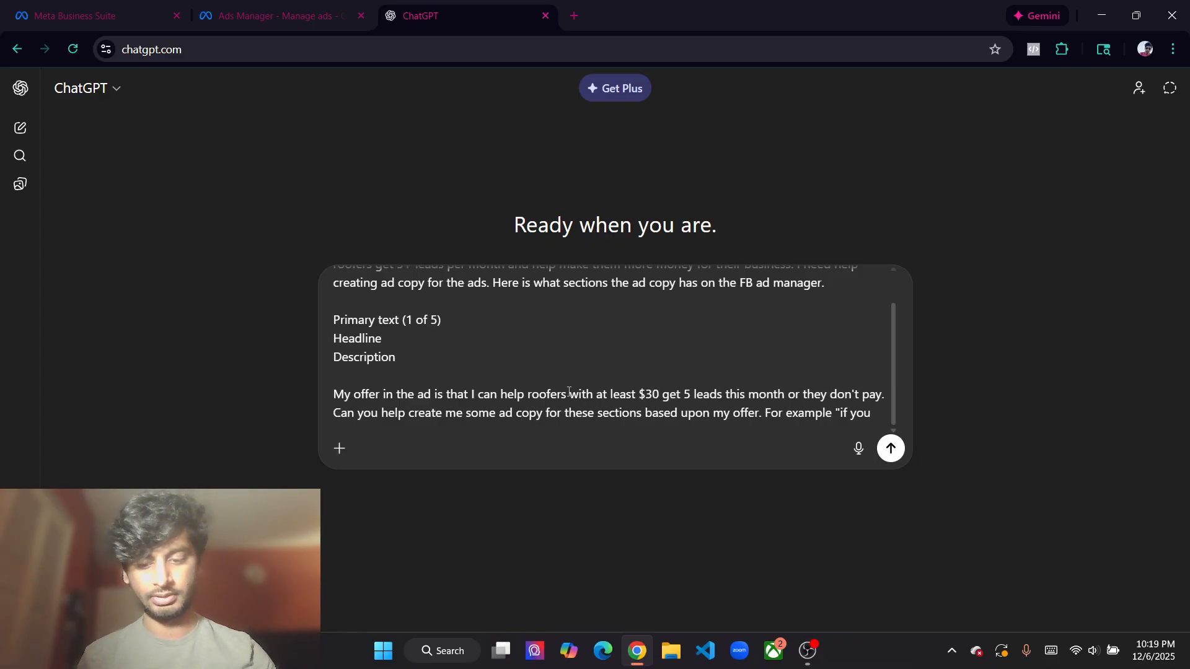
pyautogui.write('/day ad budget')
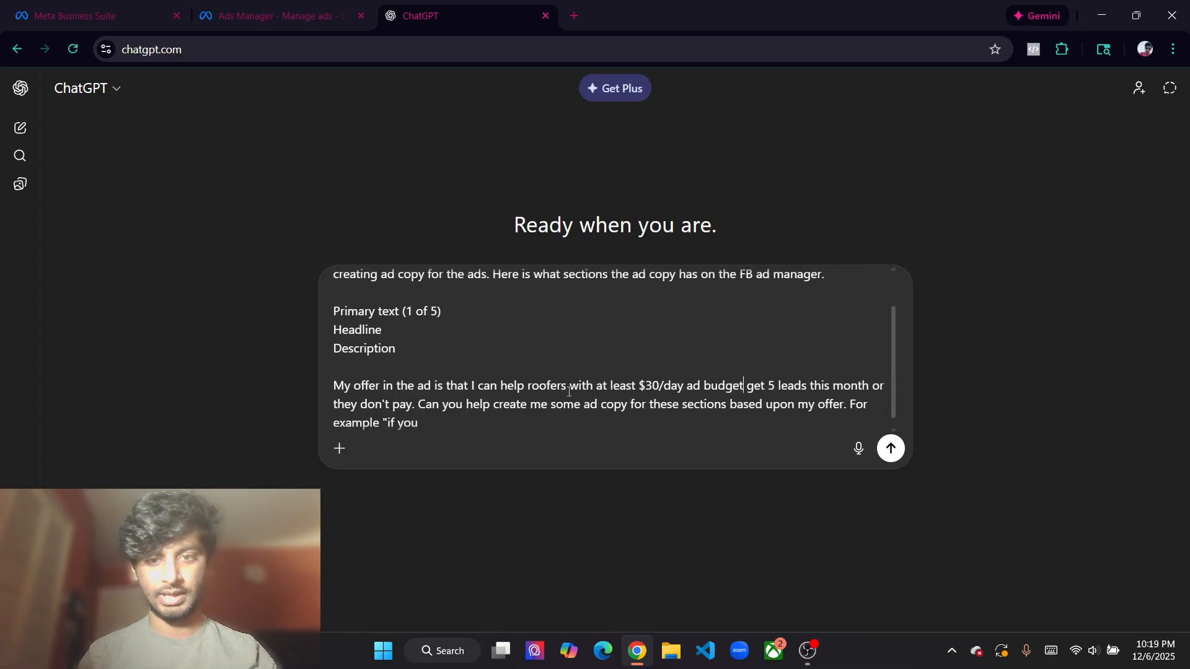
pyautogui.doubleClick(825, 386)
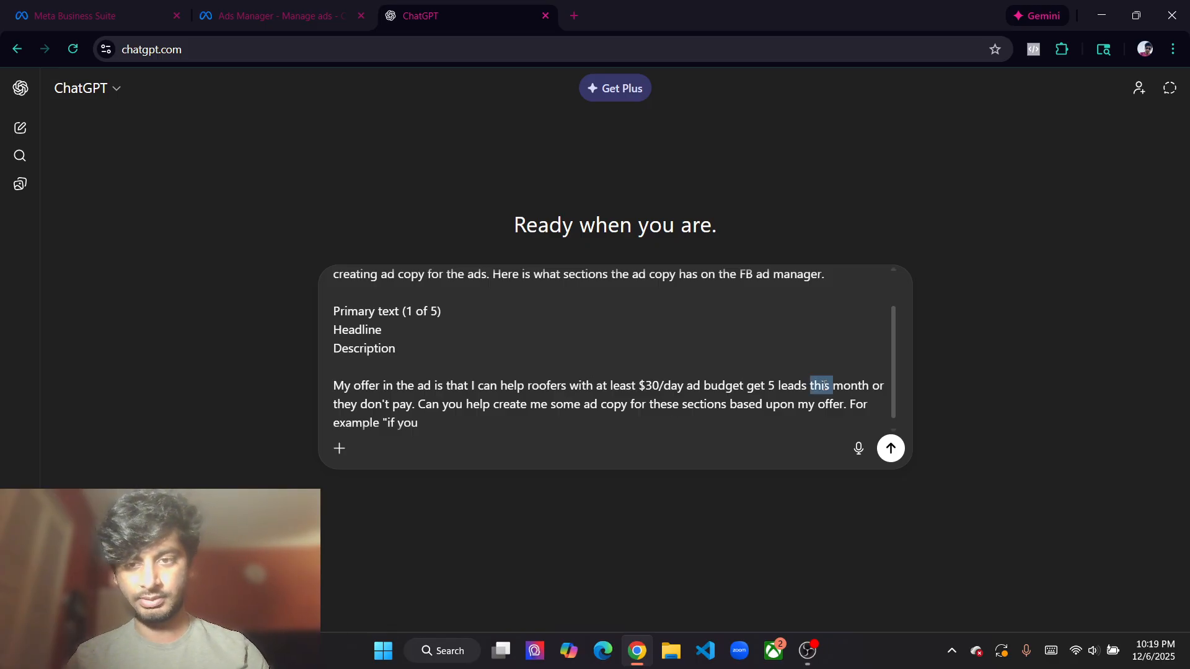
pyautogui.write('per')
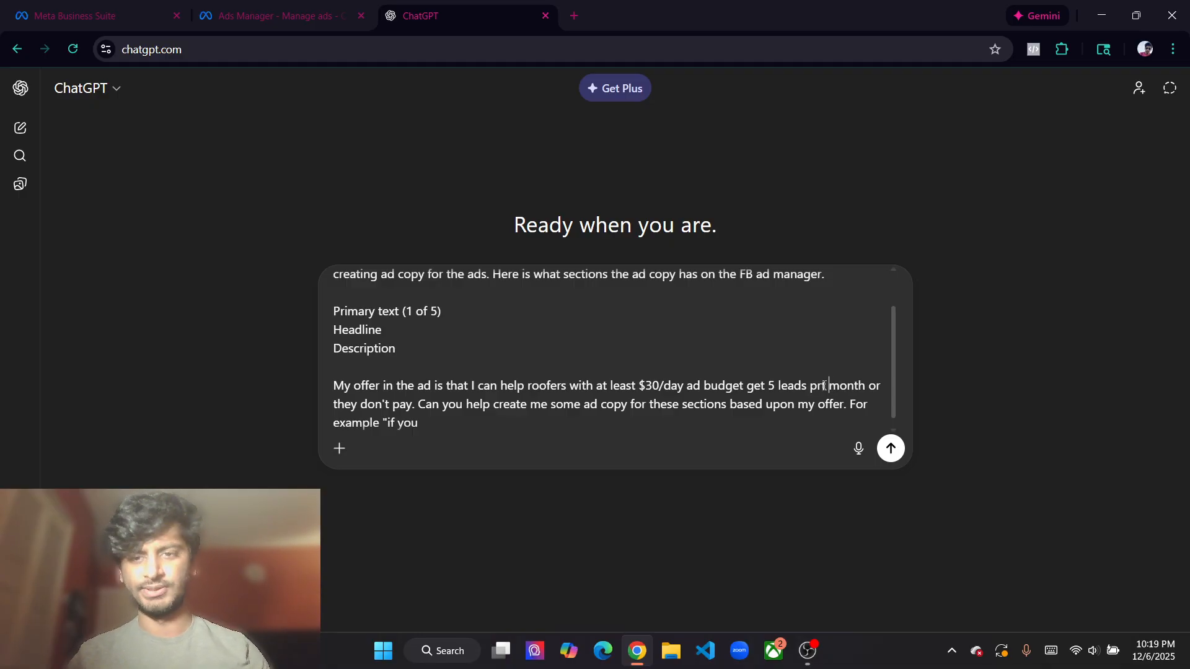
pyautogui.hotkey('ctrl', 'z')
# Extend the quoted example at the end of the prompt with "'re a roofer with $30/day ad budget,"
pyautogui.click(650, 429)
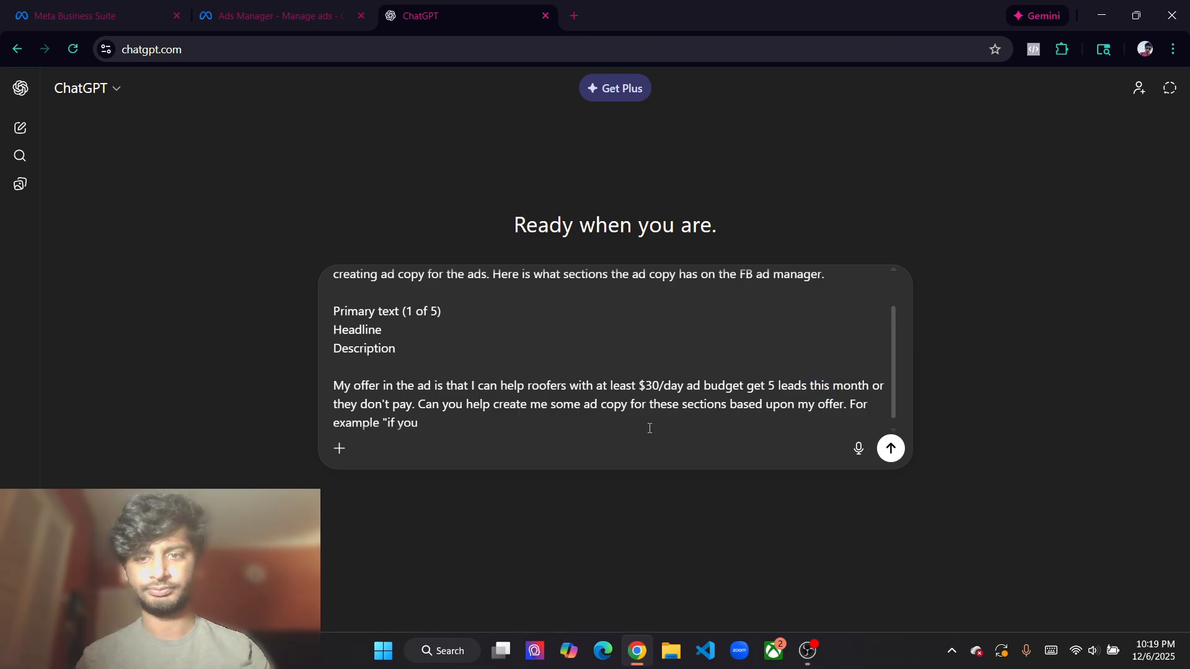
pyautogui.write("'re a roofer with")
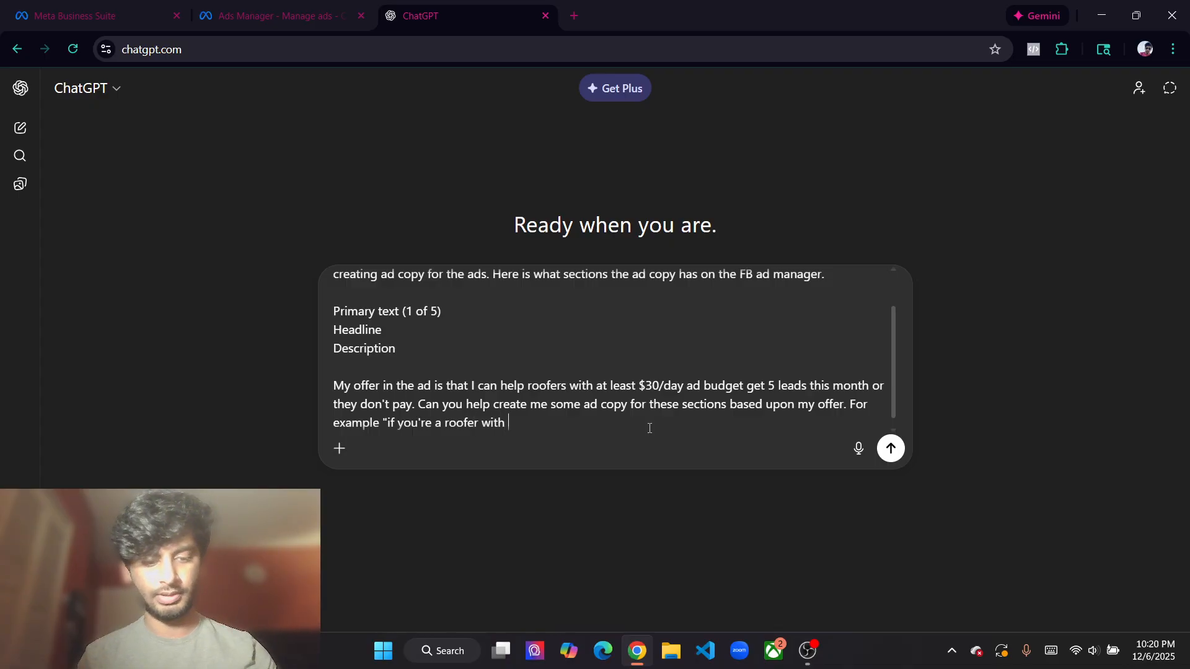
pyautogui.write(' $30')
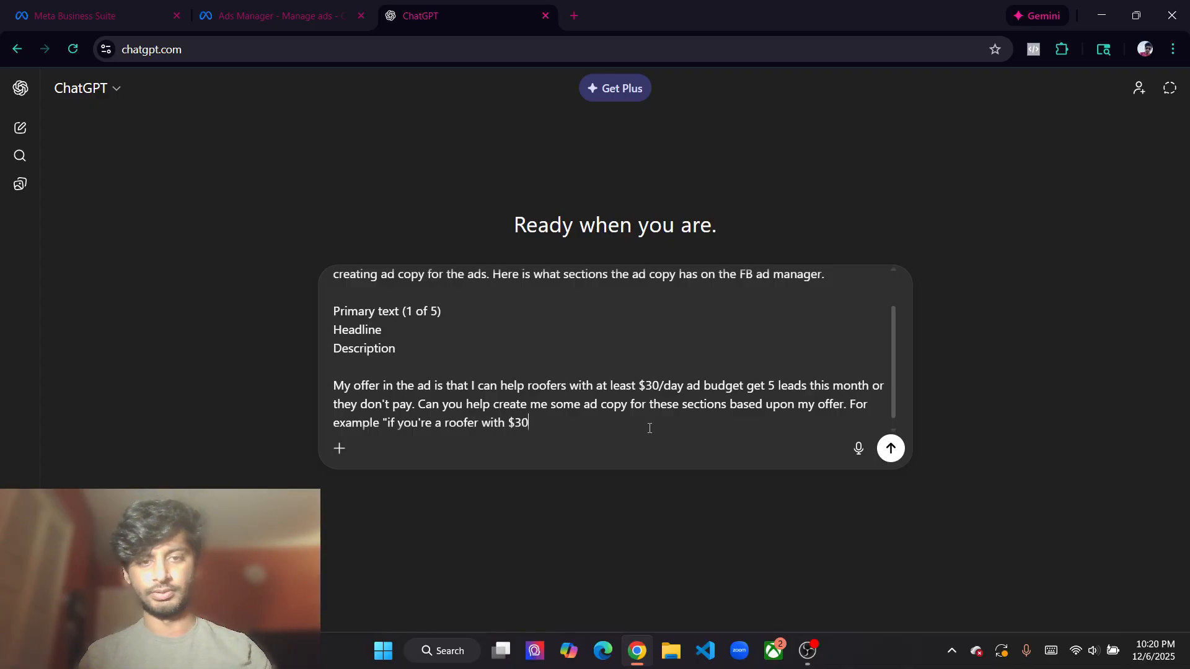
pyautogui.write('/day ad budge')
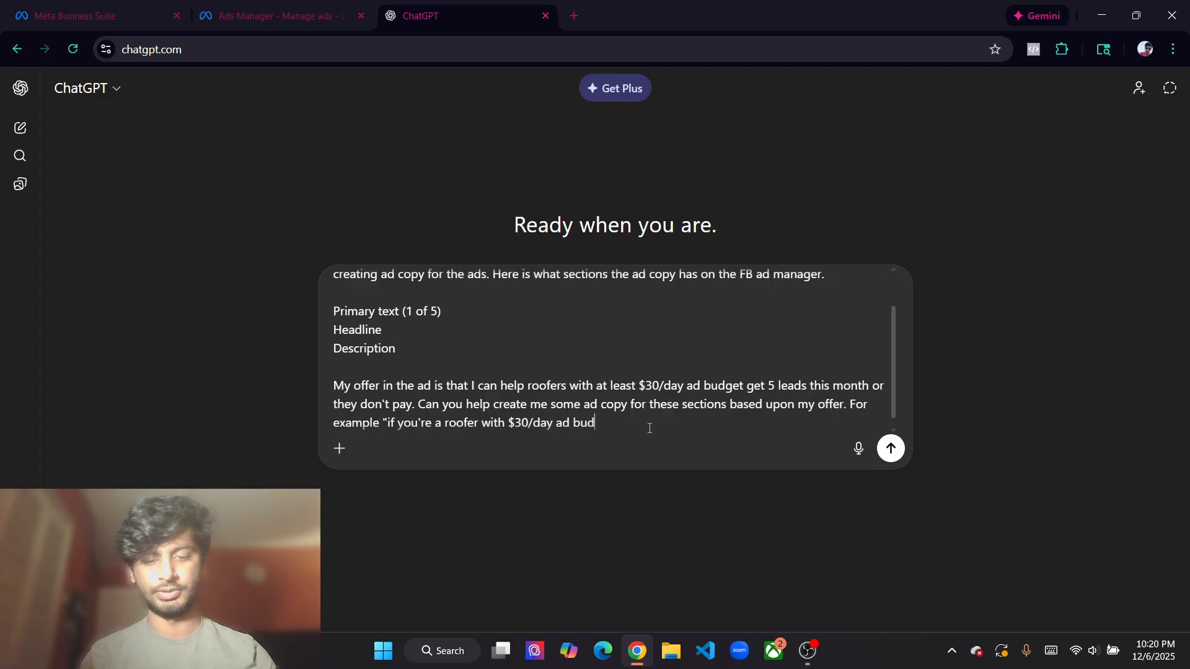
pyautogui.write('t,')
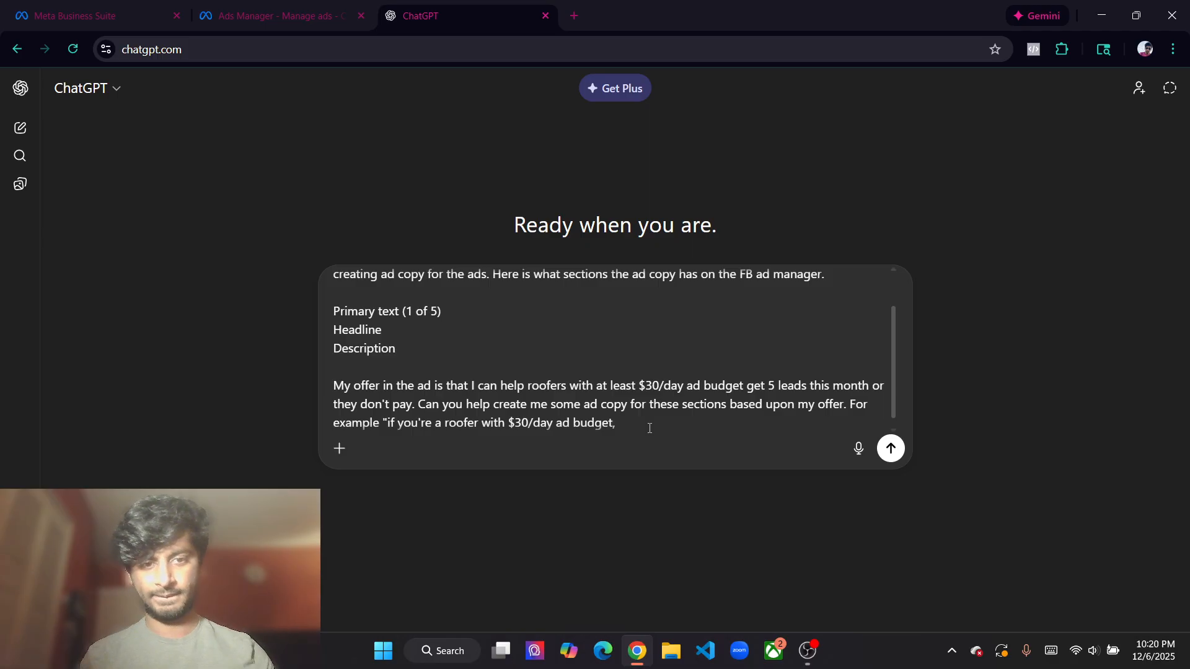
# Replace the unfinished "For example" sentence with "Give me 5 examples" and send the prompt
pyautogui.moveTo(656, 427); pyautogui.dragTo(850, 406)
pyautogui.press('BackSpace')
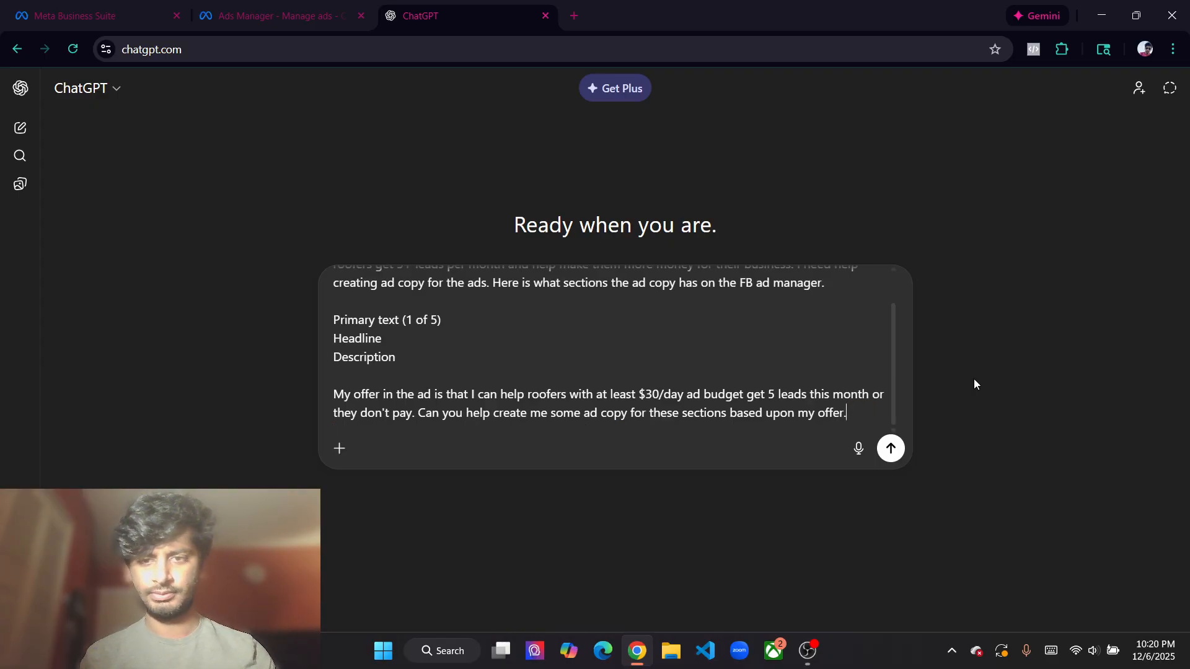
pyautogui.write('Give me 5 examples of')
pyautogui.press('BackSpace')
pyautogui.press('BackSpace')
pyautogui.press('Return')
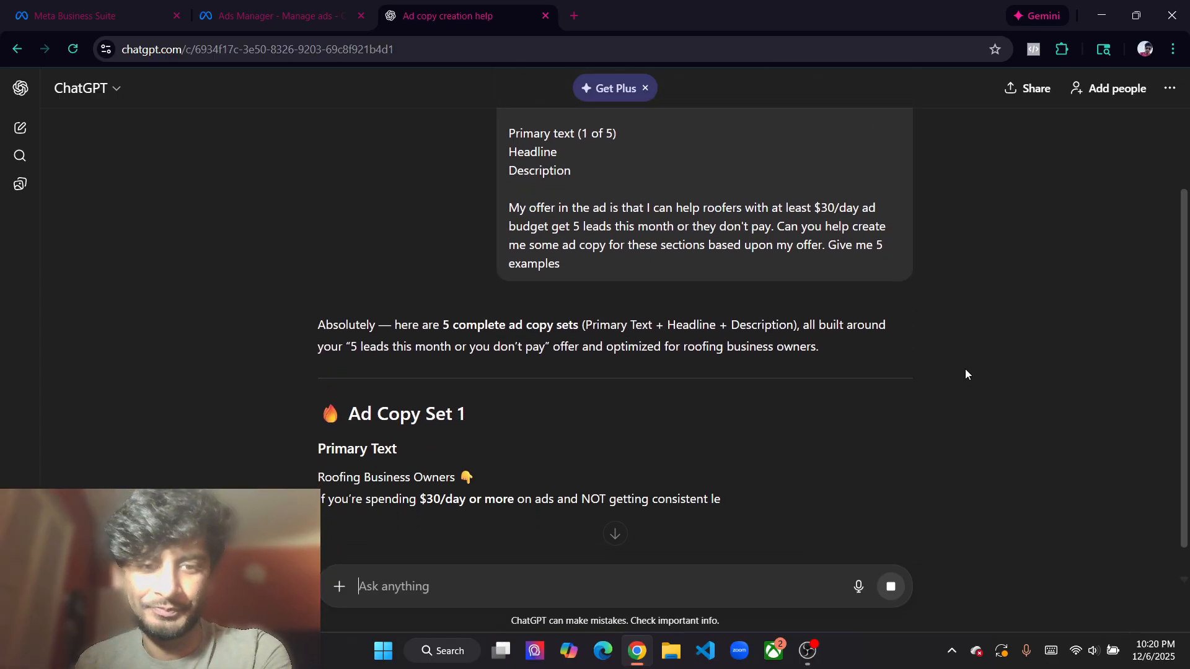
# Review the sent prompt's field list and offer, and read the first generated ad copy sets
pyautogui.scroll(3, 966, 370)
pyautogui.moveTo(516, 164); pyautogui.dragTo(690, 419)
pyautogui.click(933, 364)
pyautogui.scroll(-2, 934, 363)
pyautogui.scroll(-5, 934, 366)
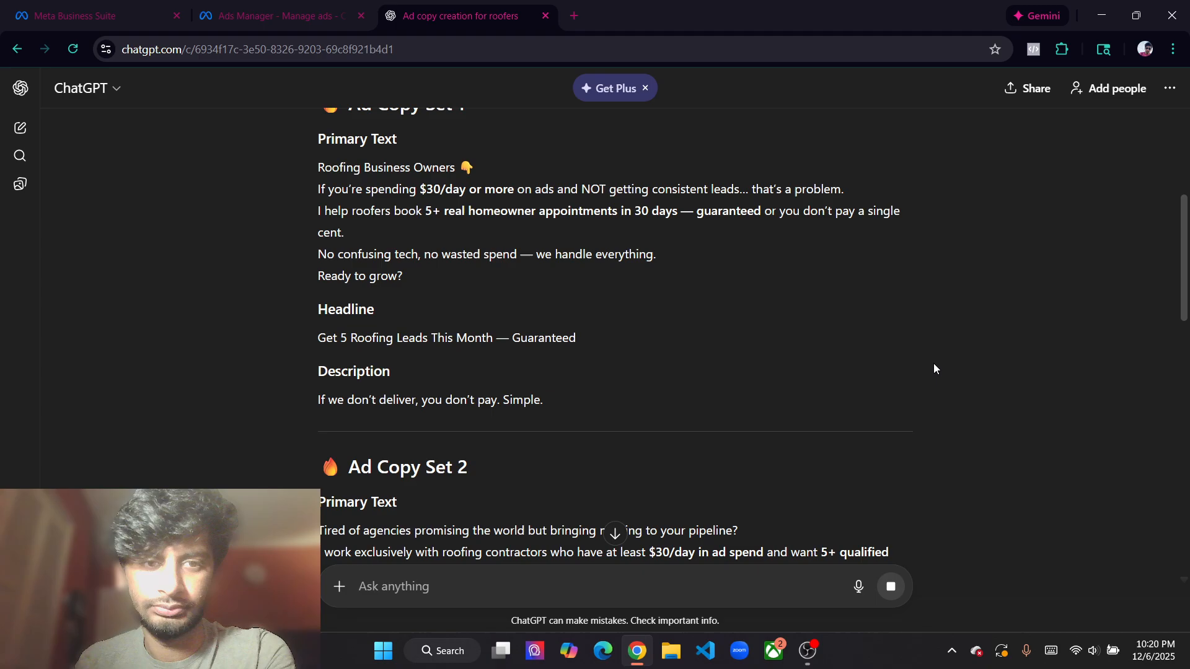
# Copy the full text of the sent ad copy prompt into the new message as the base for a revised prompt
pyautogui.scroll(-5, 590, 509)
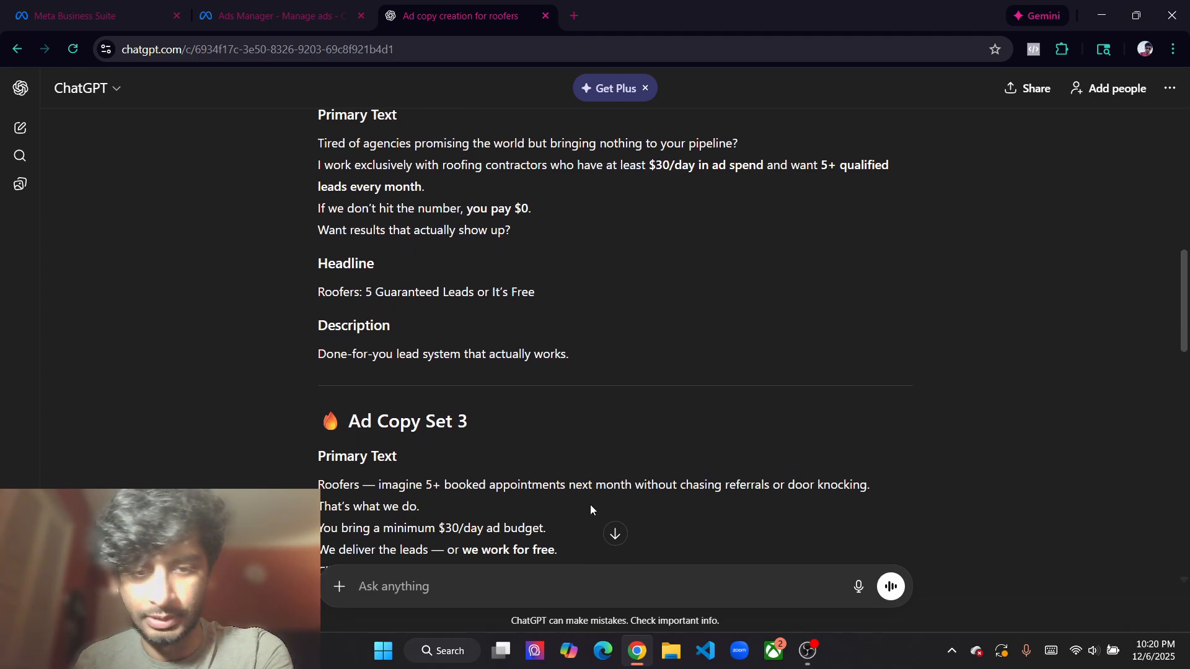
pyautogui.scroll(10, 589, 510)
pyautogui.moveTo(597, 462); pyautogui.dragTo(493, 177)
pyautogui.click(571, 586)
pyautogui.write('c')
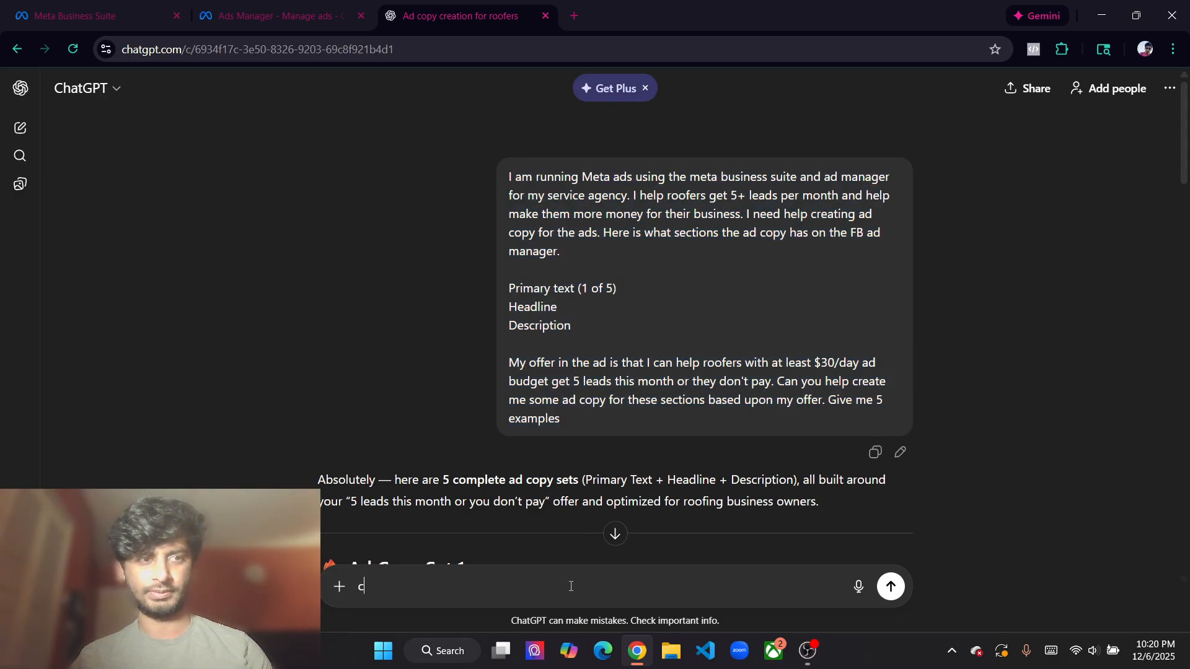
pyautogui.moveTo(589, 430); pyautogui.dragTo(492, 177)
pyautogui.click(493, 584)
pyautogui.press('BackSpace')
pyautogui.write("I am running Meta ads using the meta business suite and ad manager for my service agency. I help roofers get 5+ leads per month and help make them more money for their business. I need help creating ad copy for the ads. Here is what sections the ad copy has on the FB ad manager. Primary text (1 of 5) Headline DescriptionMy offer in the ad is that I can help roofers with at least $30/day ad budget get 5 leads this month or they don't pay. Can you help create me some ad copy for these sections based upon my offer. Give me 5 examples")
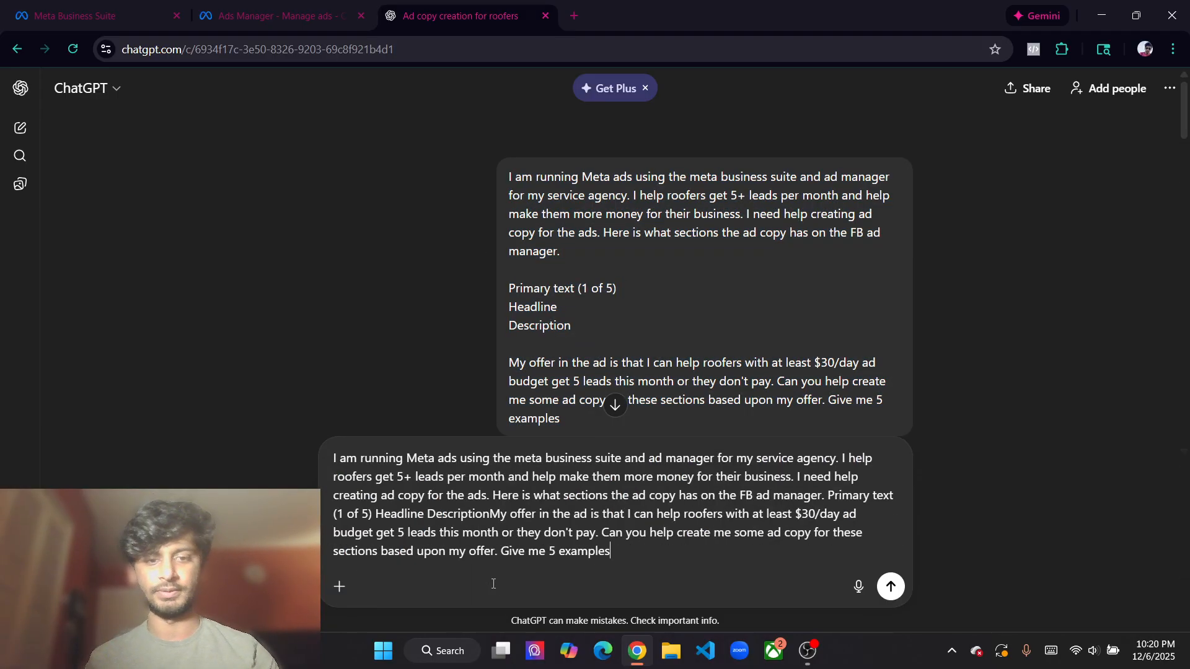
# Extend the new prompt with ". Try to make the copy appeal to roofing business owners who want to get more leads every month"
pyautogui.write('. Tr')
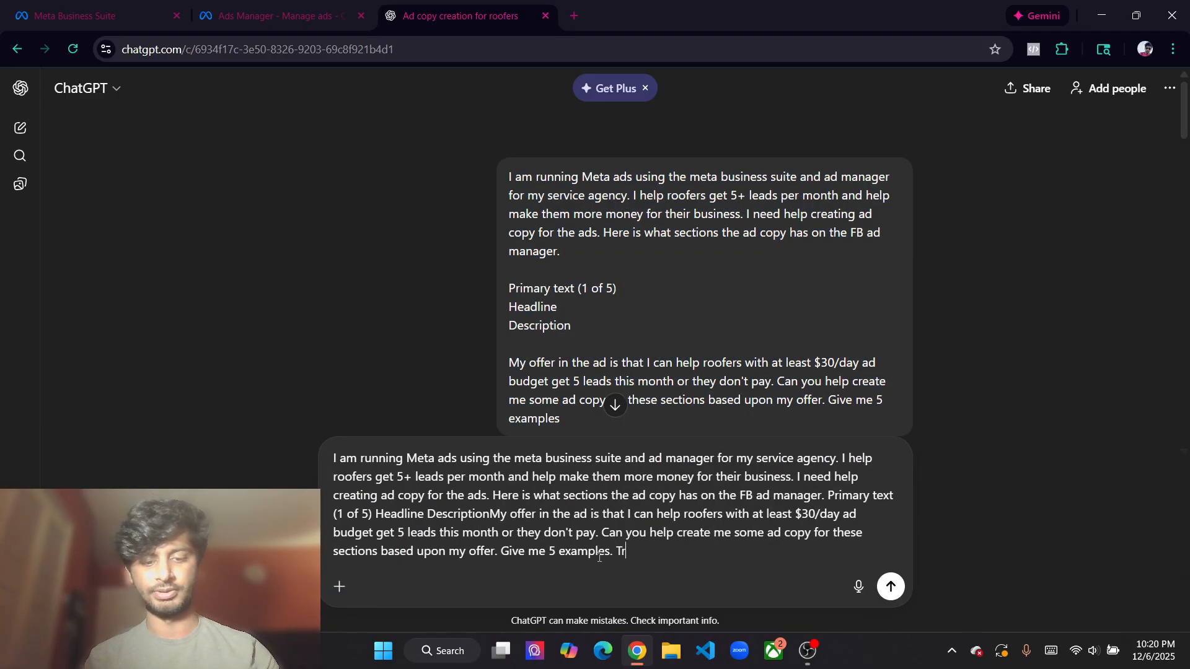
pyautogui.write('y to make the copy a')
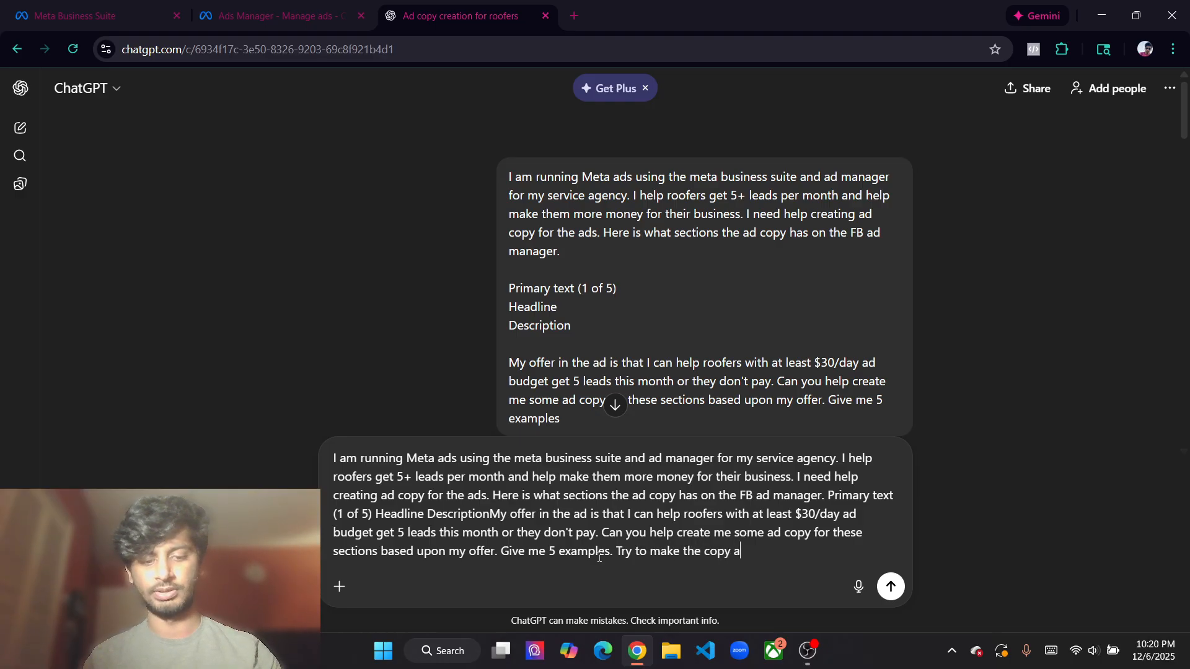
pyautogui.write('ppeal to roofi')
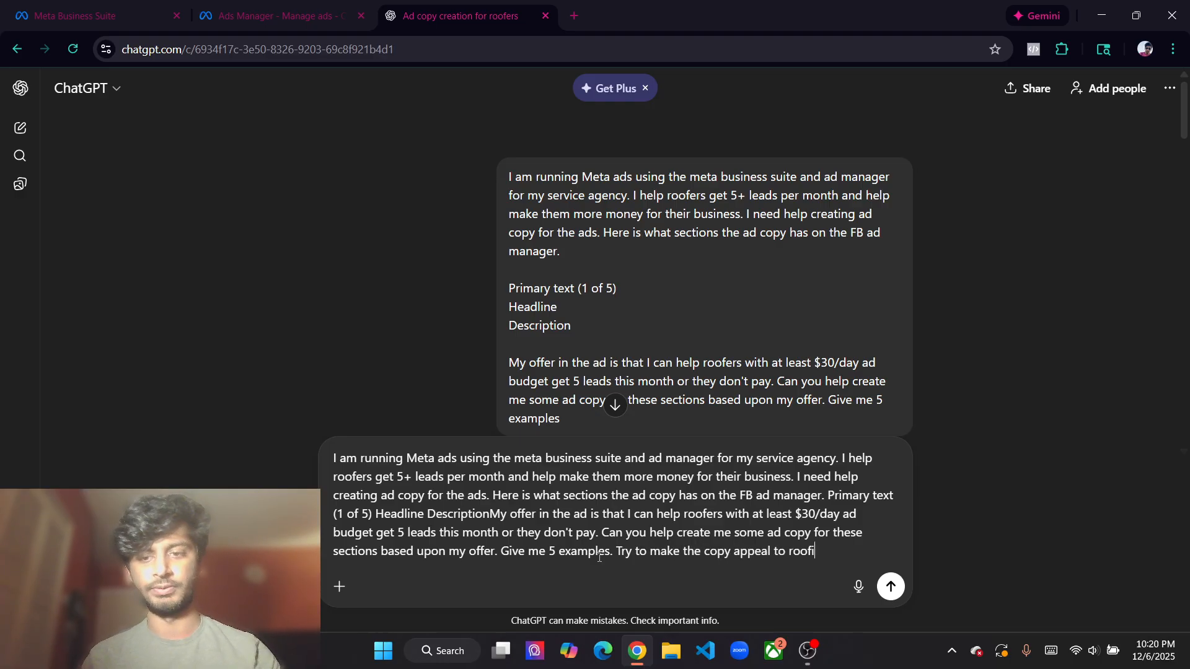
pyautogui.write('ng business owners')
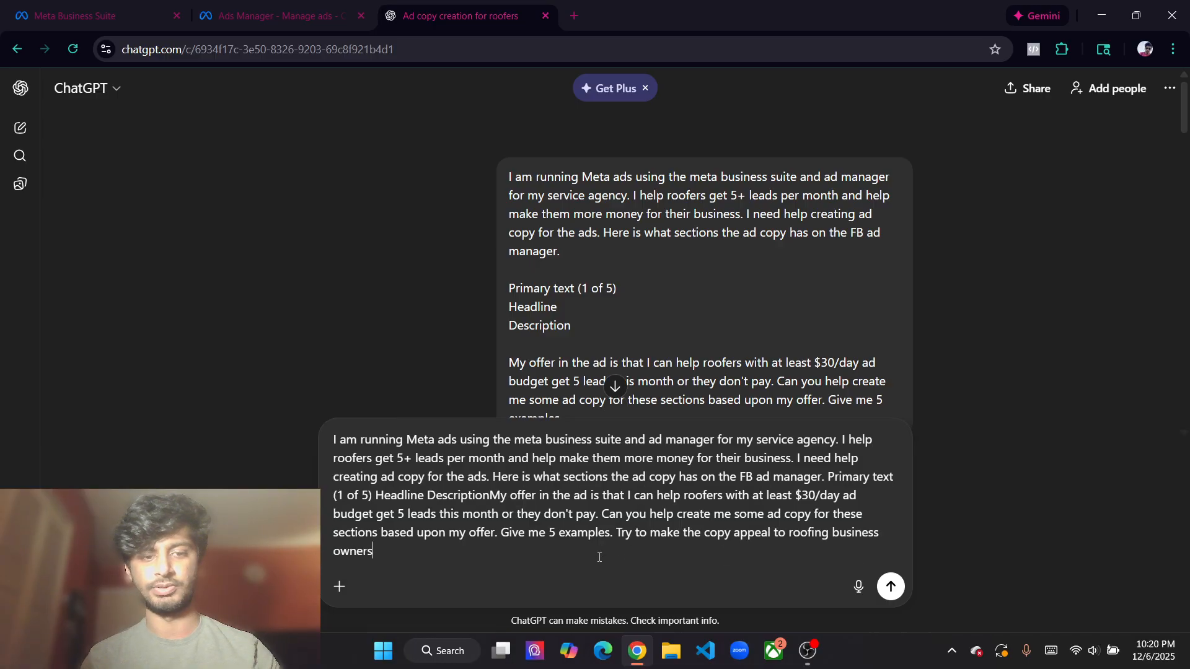
pyautogui.write(' who want to get more')
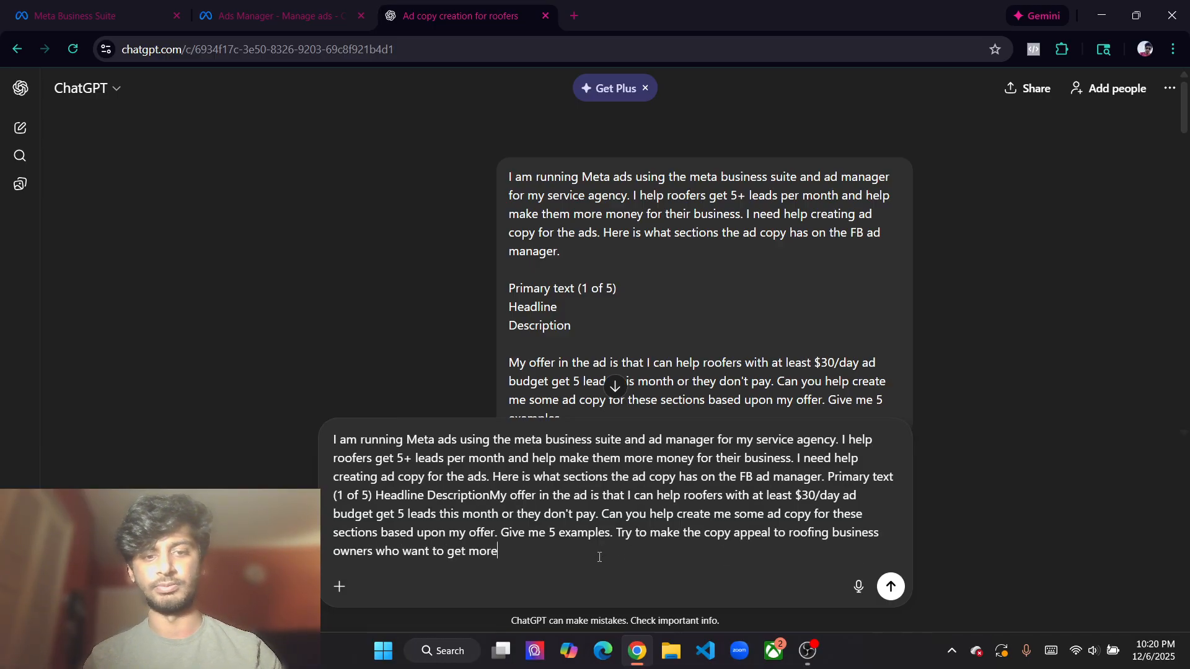
pyautogui.write(' leads every month')
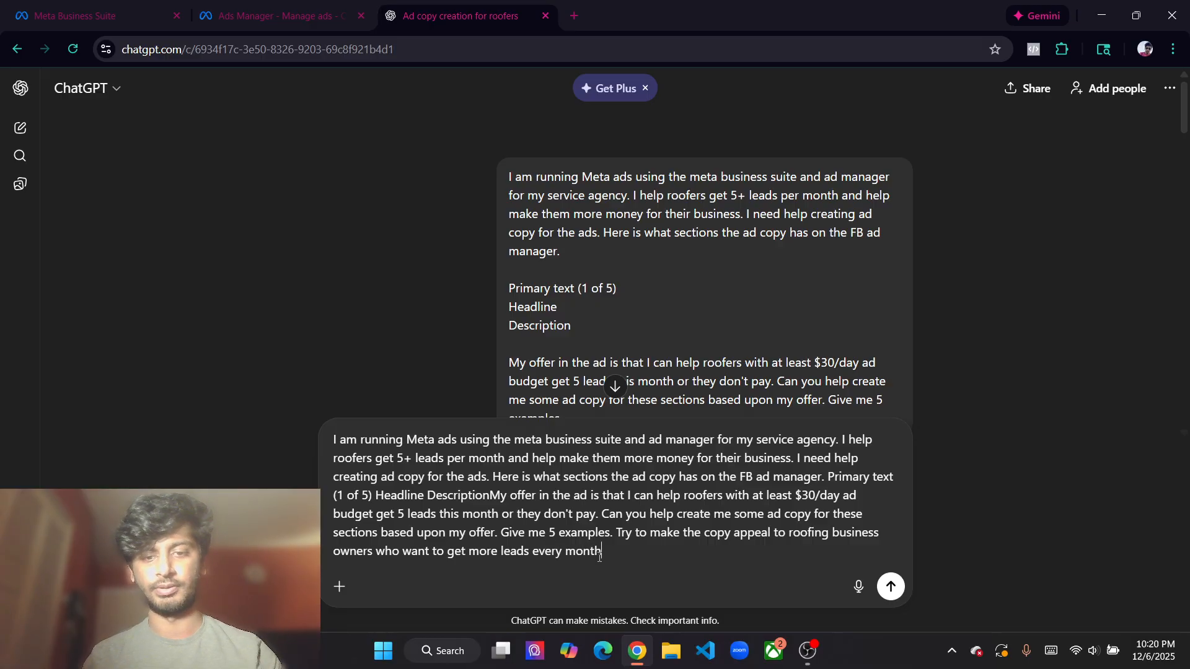
# Add ". Be attention grabbing but also professional and" to the end of the prompt
pyautogui.write('. Be attentnion')
pyautogui.press('BackSpace')
pyautogui.press('BackSpace')
pyautogui.press('BackSpace')
pyautogui.press('BackSpace')
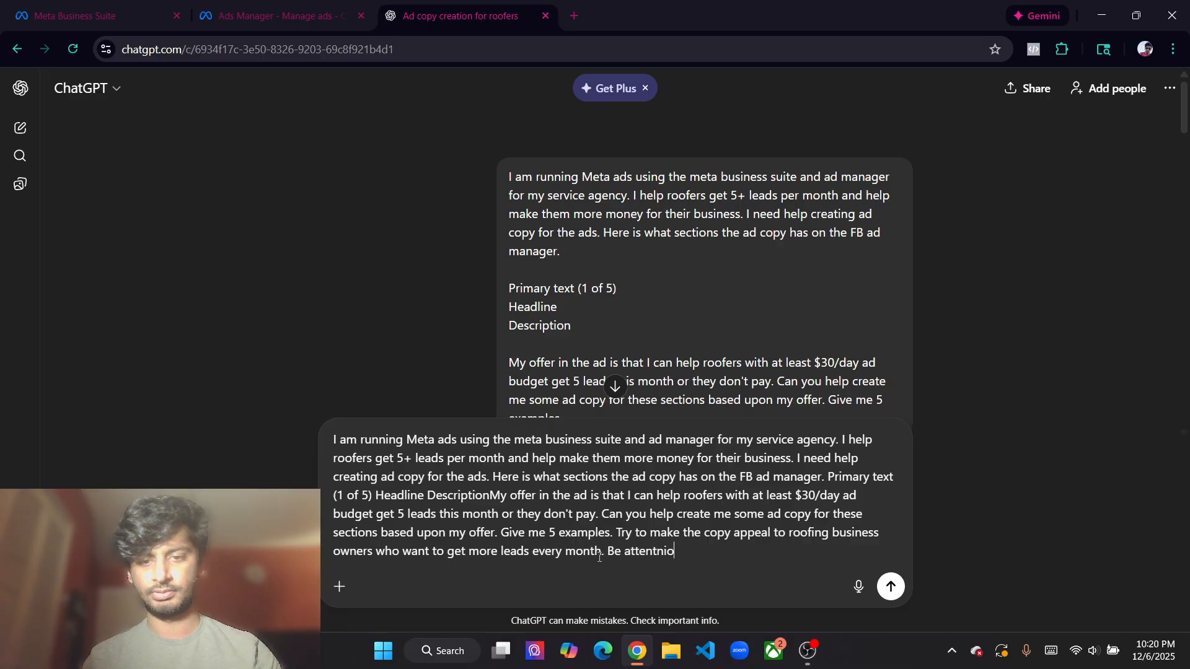
pyautogui.write('ion grabbing ')
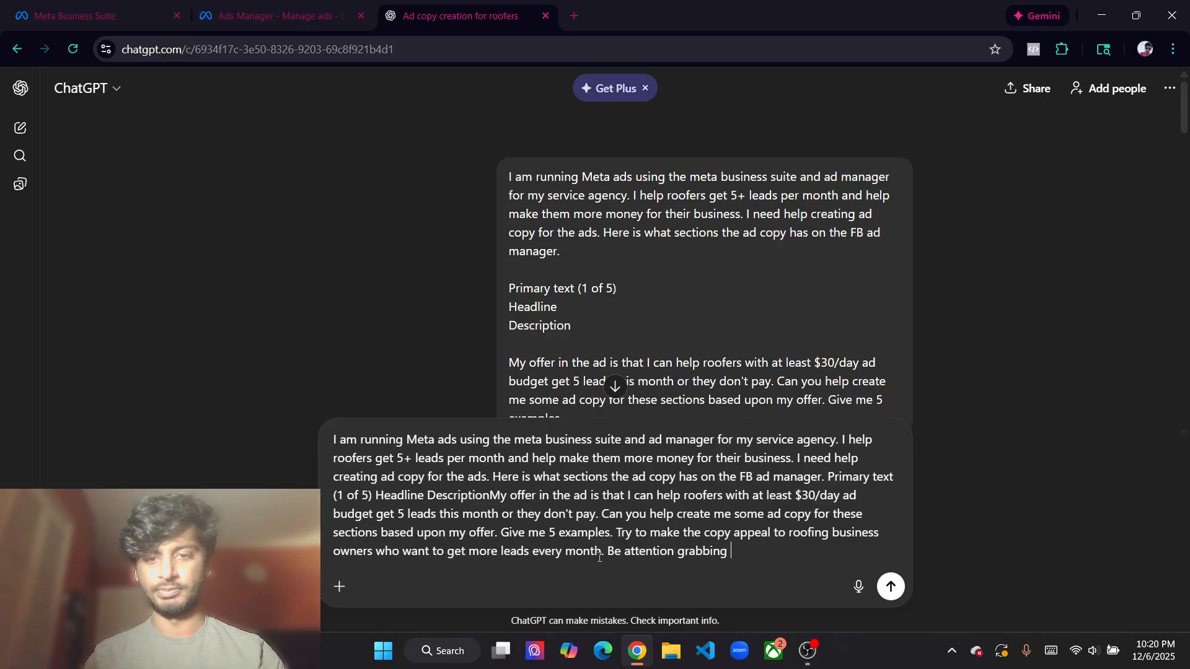
pyautogui.write('but also profess')
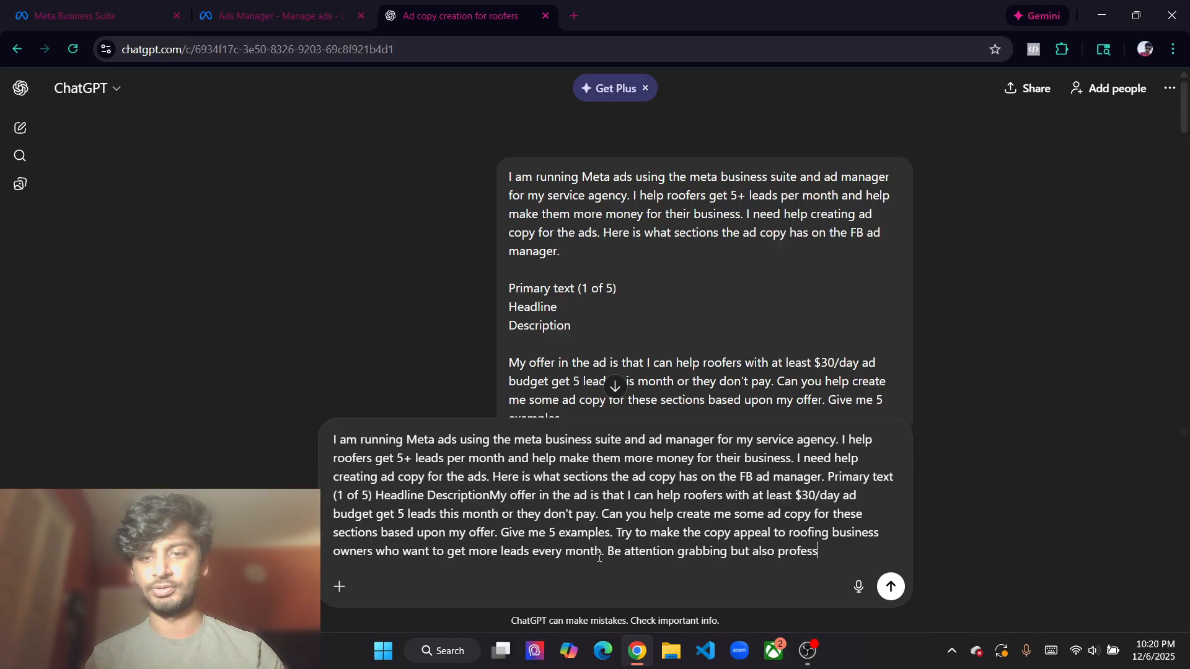
pyautogui.write('ional and ')
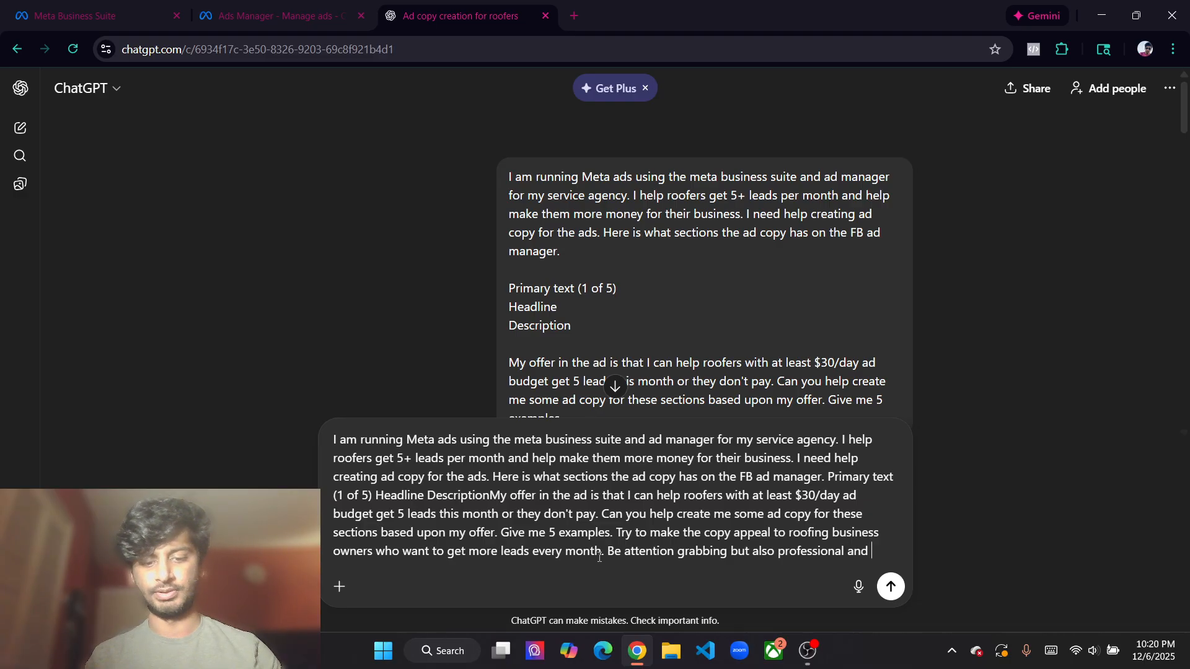
# Finish the prompt with "use words that will help get me more leads in the Meta ads algorithm" and send it
pyautogui.write('use words that will')
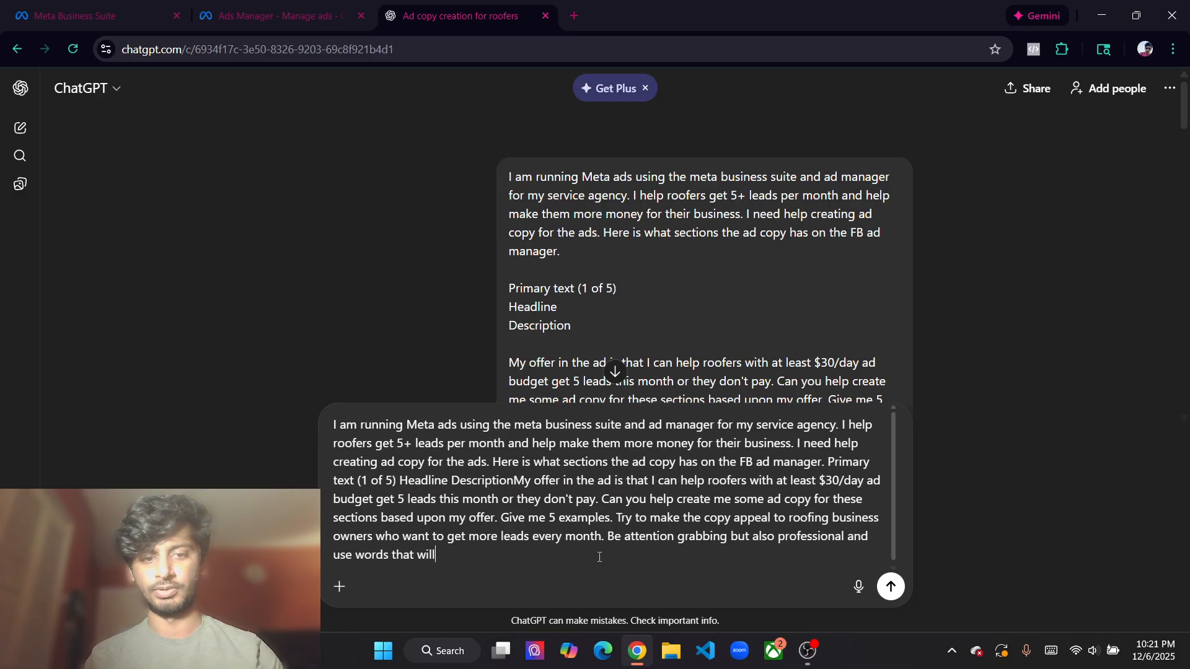
pyautogui.write(' help get mor')
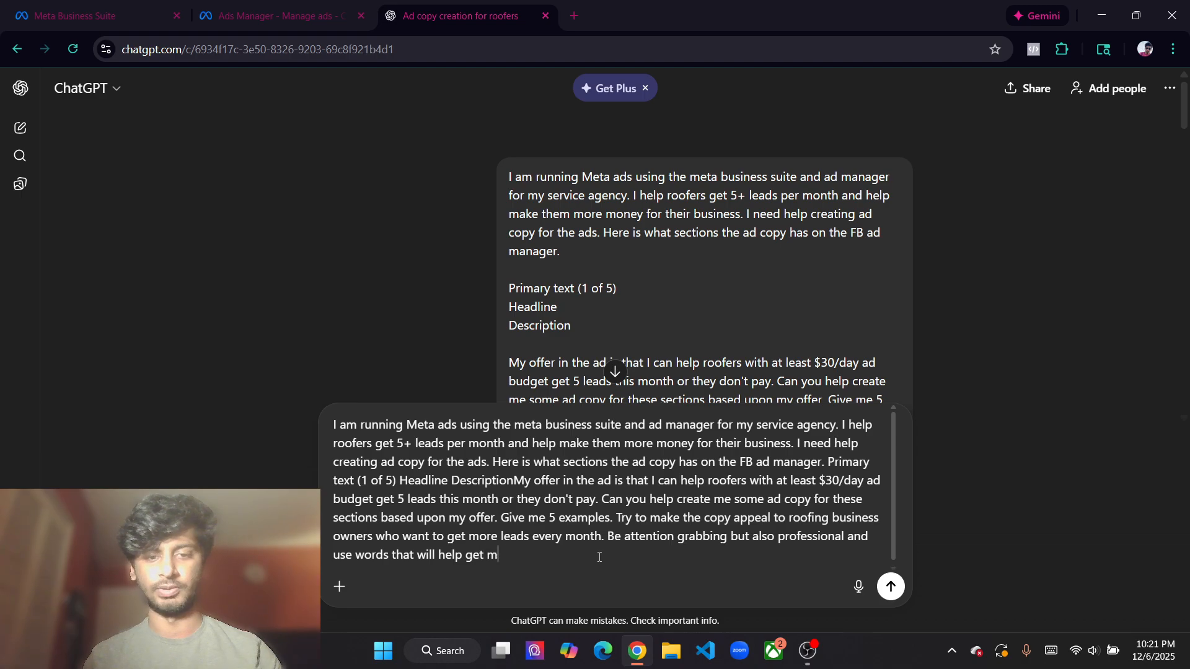
pyautogui.press('BackSpace')
pyautogui.press('BackSpace')
pyautogui.write('e mo')
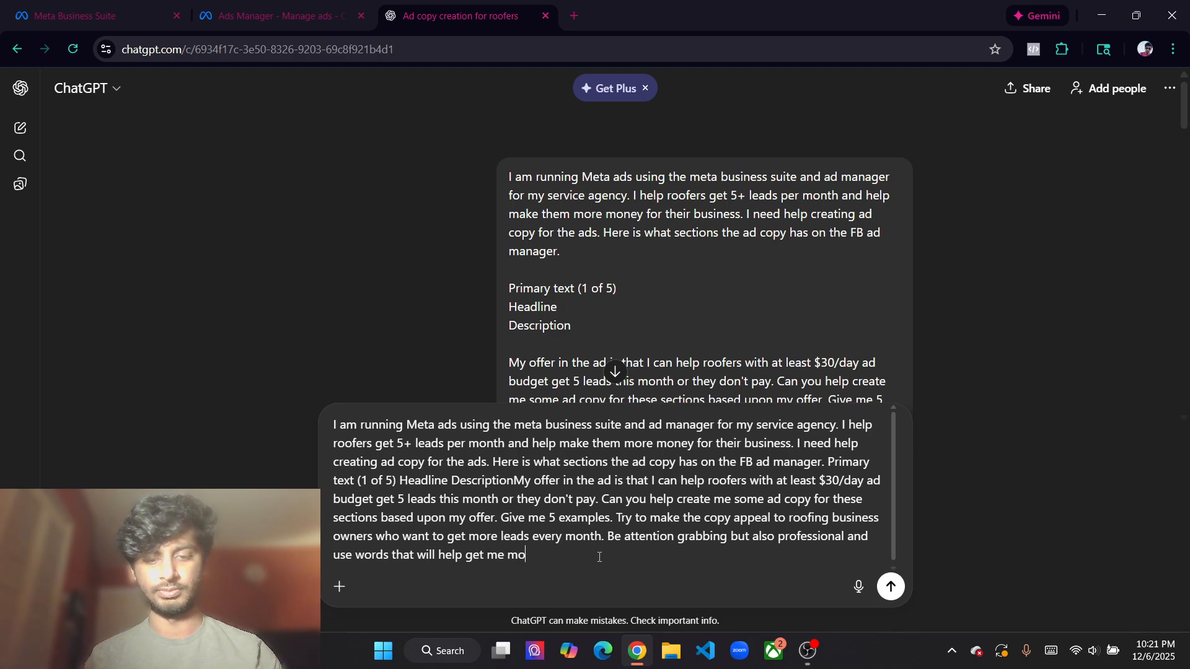
pyautogui.write('re leads in')
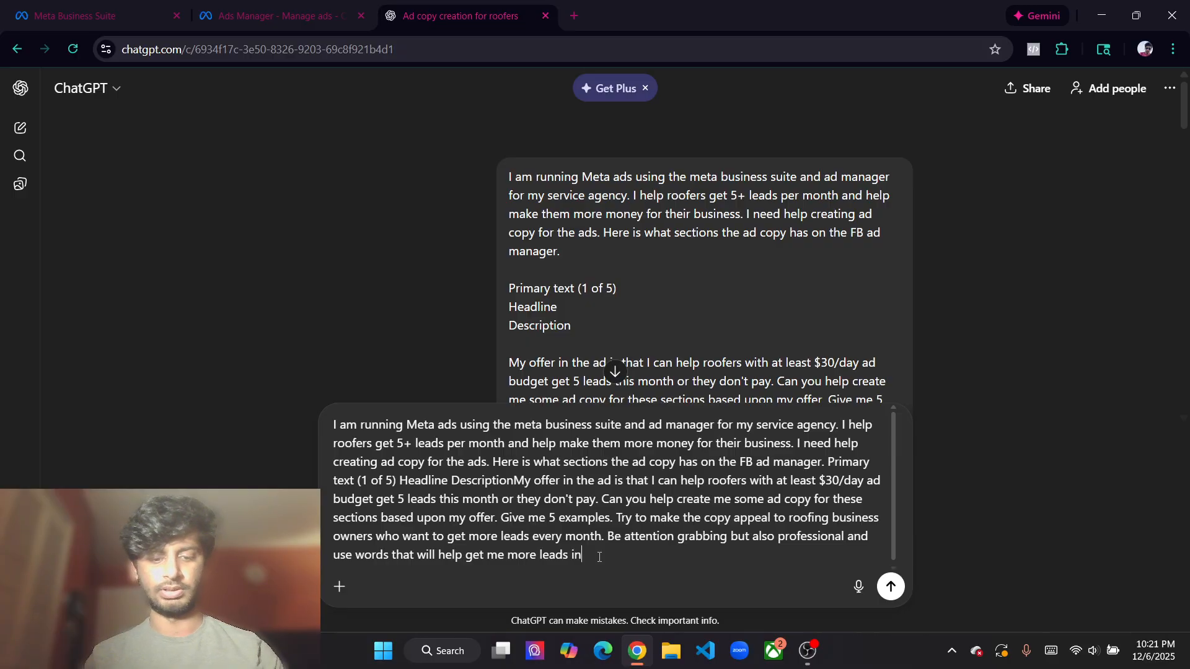
pyautogui.write(' the Meta ads algorithm')
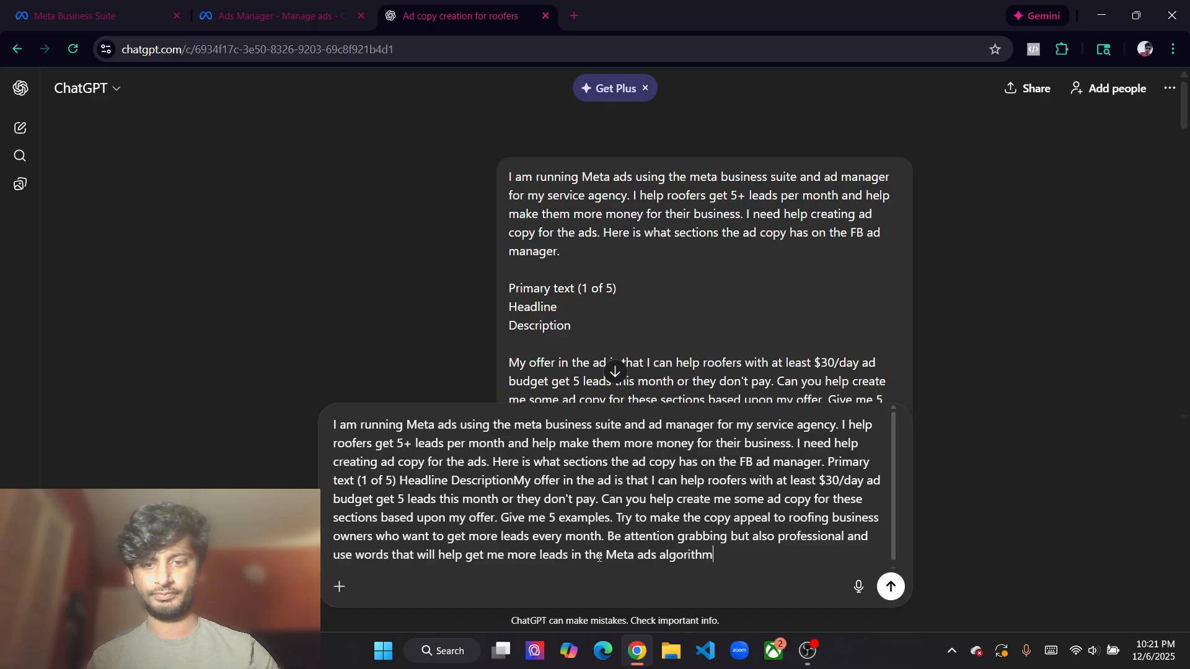
pyautogui.press('Return')
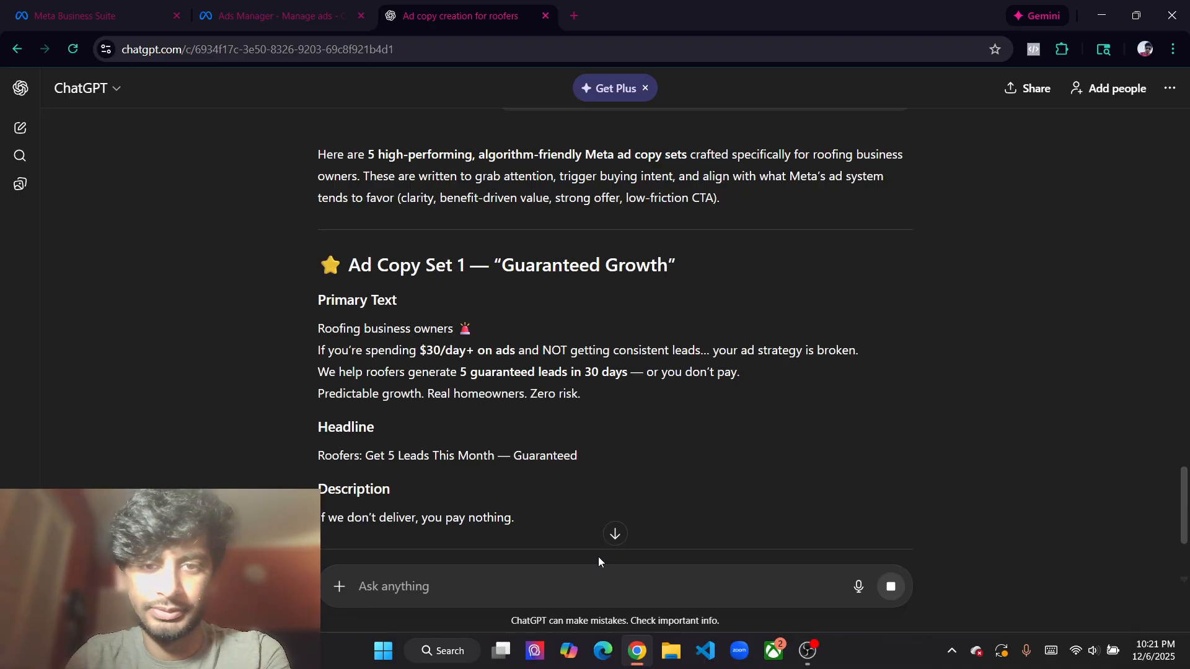
# Compare the earlier ad copy sets with the newly generated ones, reading the primary text, headline and description of the first two new sets
pyautogui.scroll(20, 719, 442)
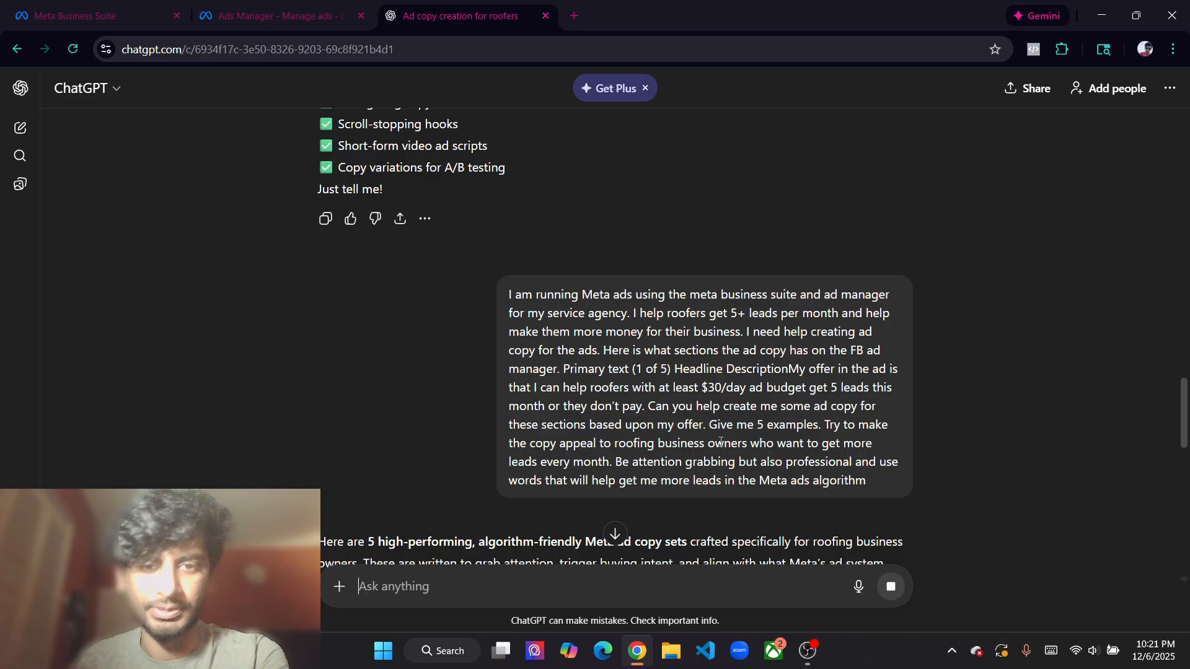
pyautogui.scroll(12, 719, 443)
pyautogui.scroll(-2, 719, 442)
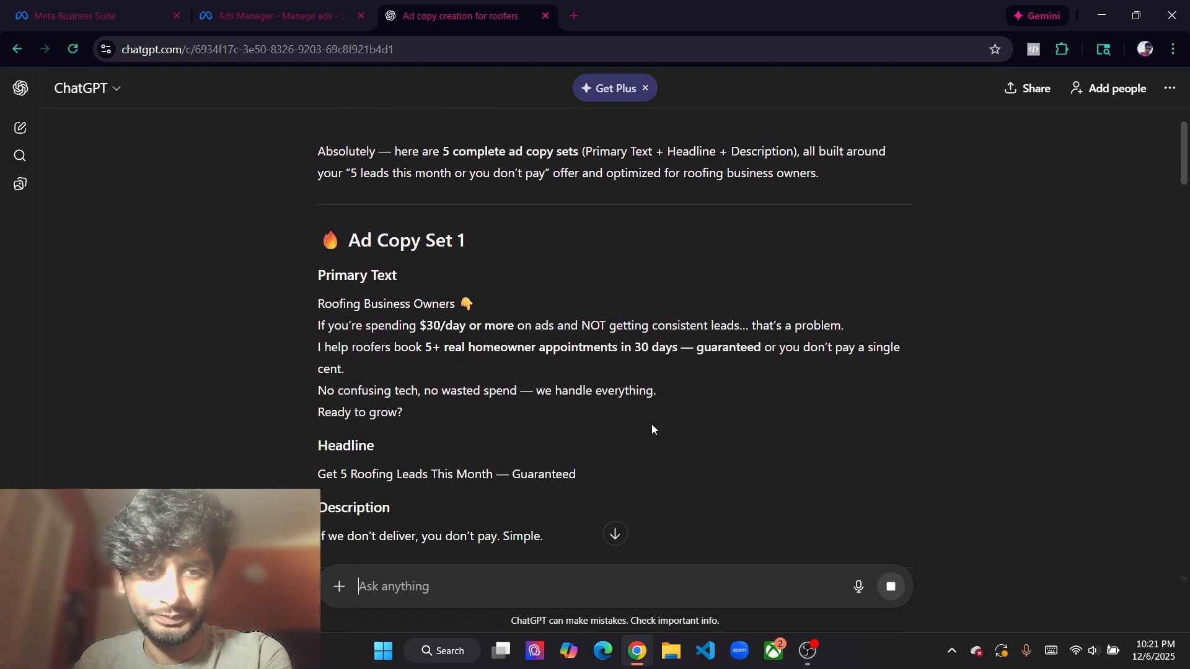
pyautogui.scroll(-2, 562, 315)
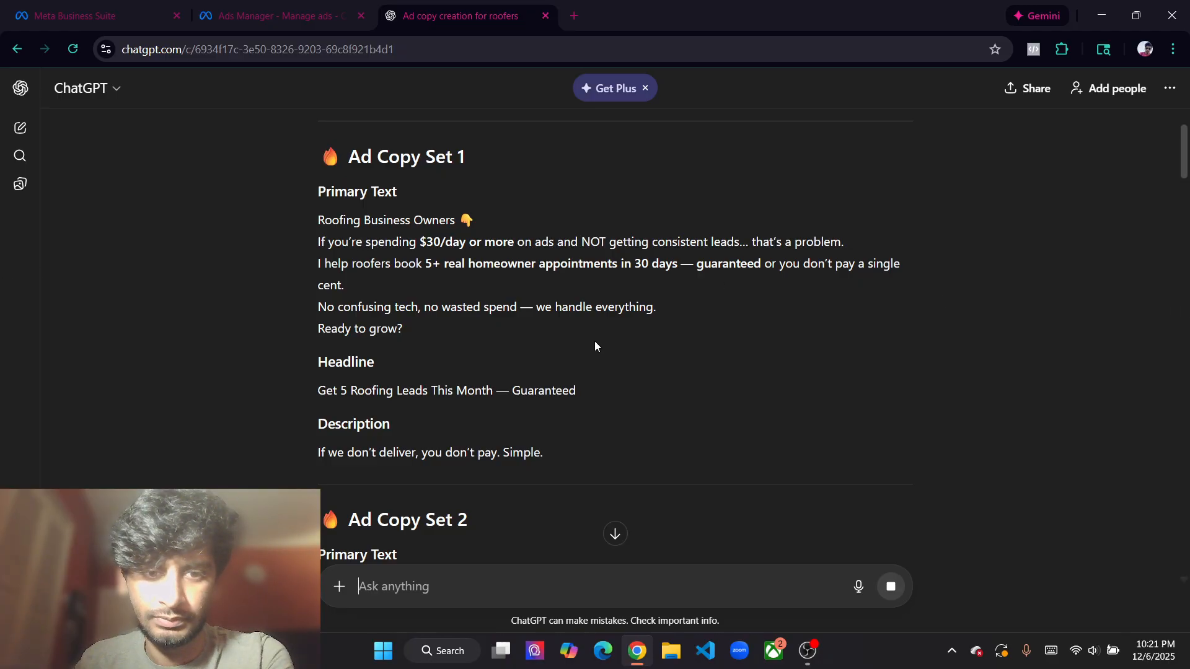
pyautogui.scroll(-20, 595, 346)
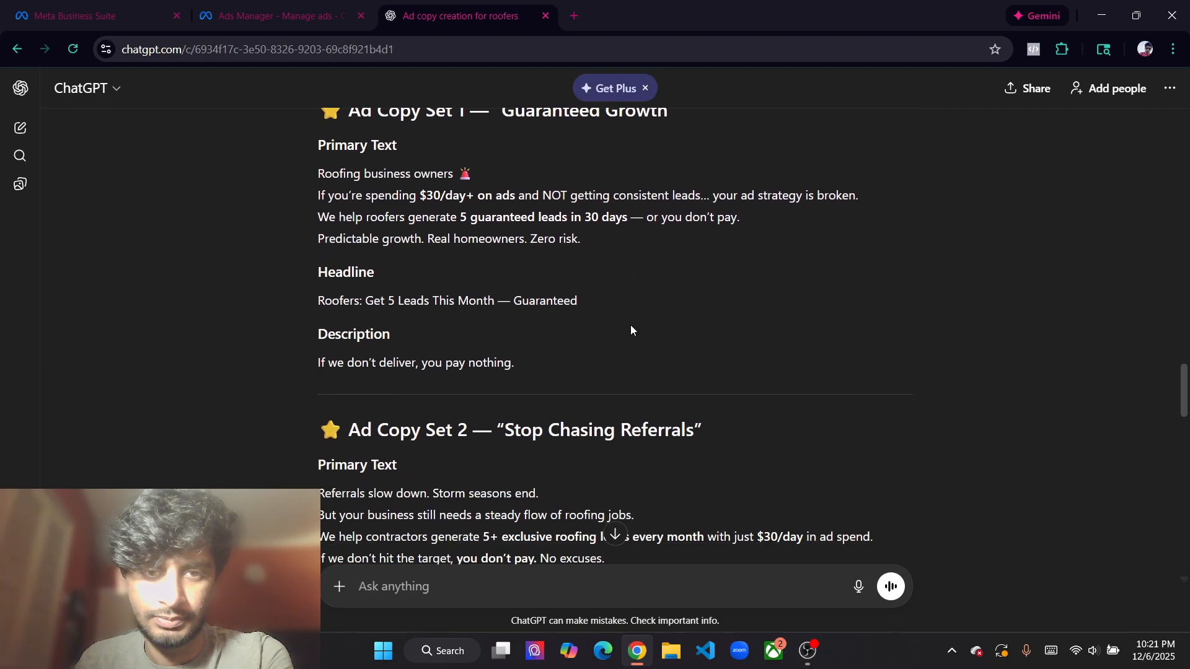
pyautogui.scroll(1, 630, 325)
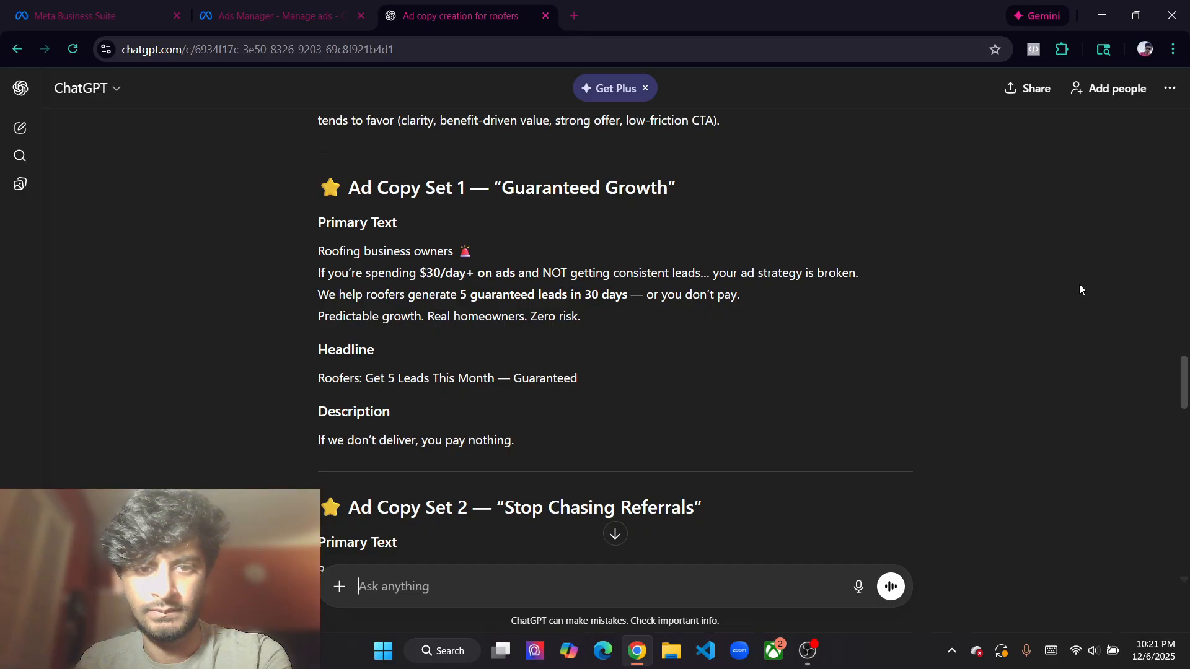
pyautogui.scroll(-5, 1080, 285)
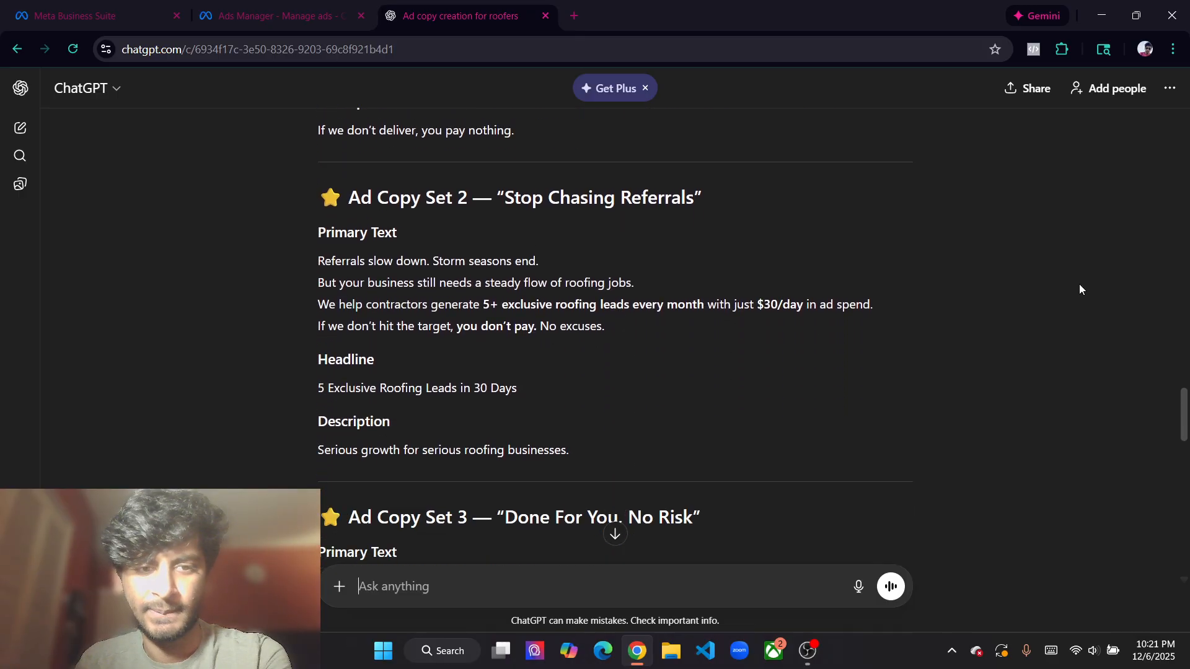
pyautogui.scroll(6, 1080, 289)
pyautogui.scroll(-3, 984, 269)
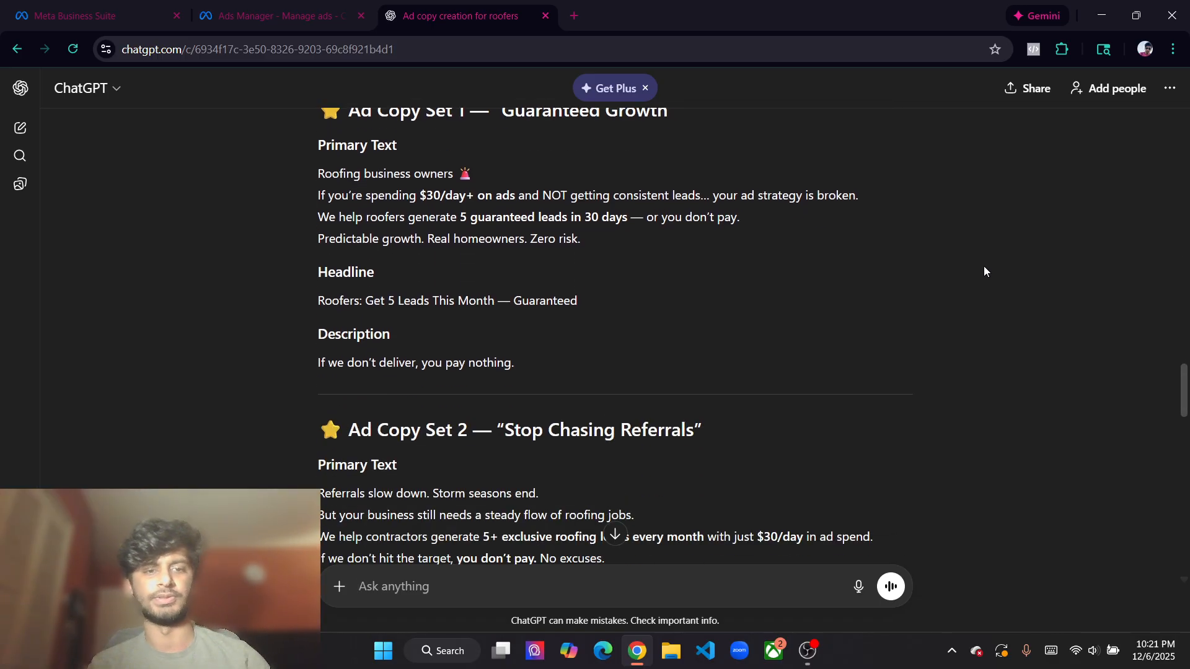
pyautogui.scroll(-4, 985, 271)
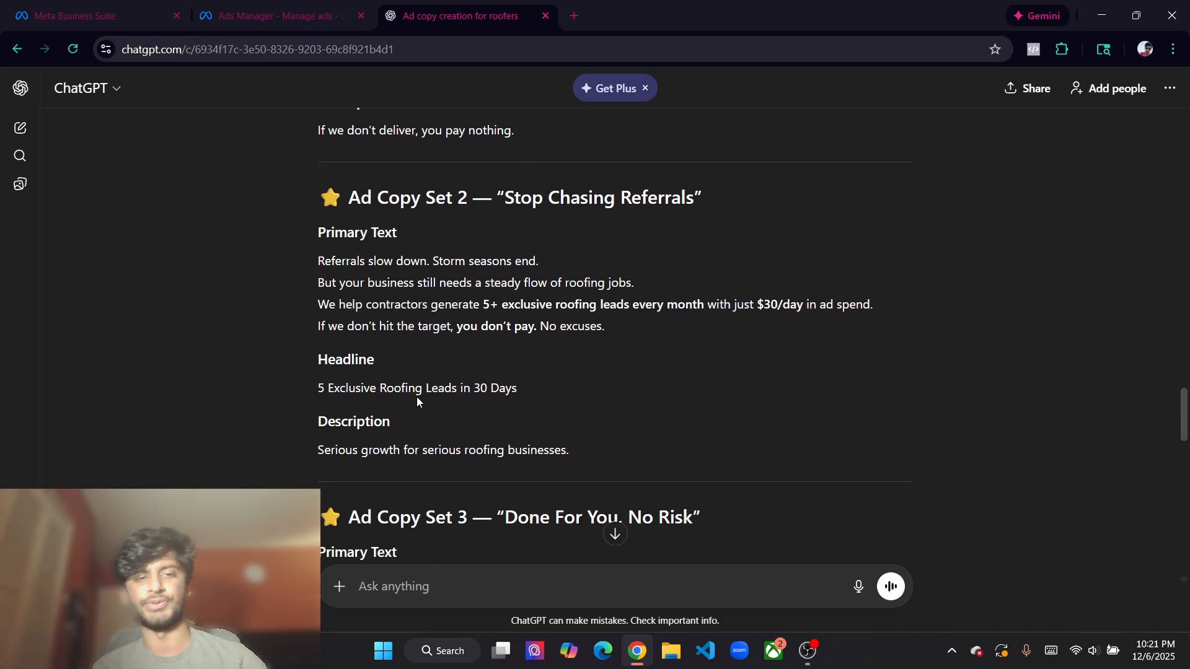
pyautogui.scroll(5, 457, 409)
pyautogui.scroll(-2, 450, 379)
# Fill the ad's first primary text in Ads Manager with the primary text of ChatGPT's Ad Copy Set 1, "Guaranteed Growth"
pyautogui.click(279, 15)
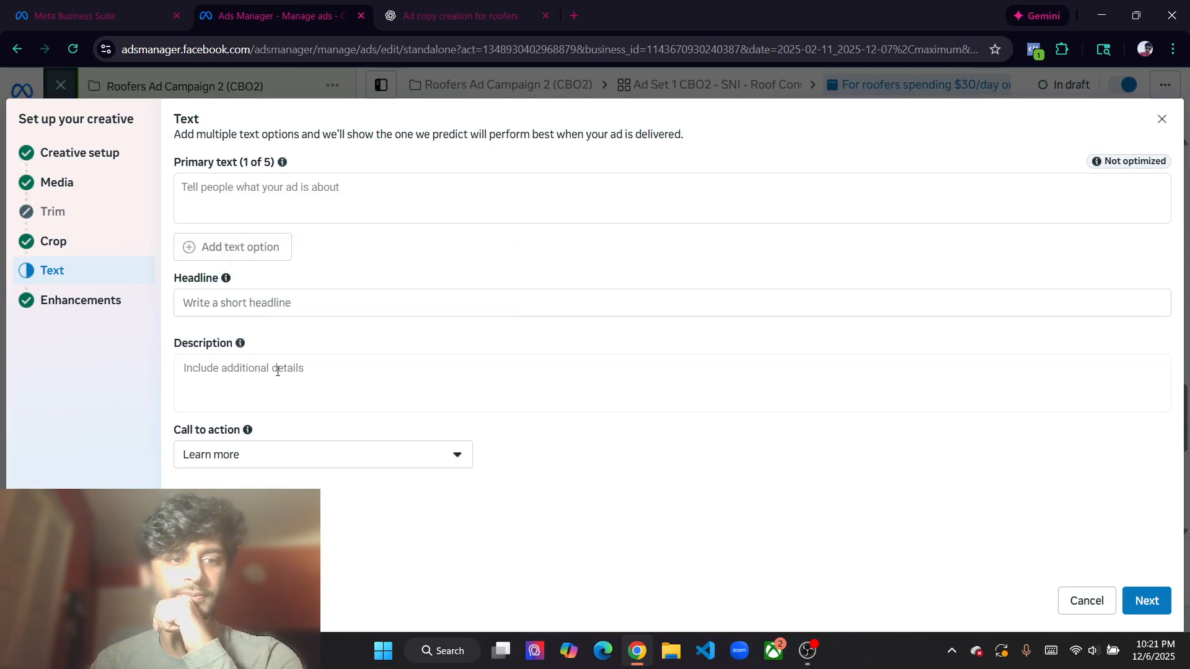
pyautogui.click(266, 461)
pyautogui.click(642, 395)
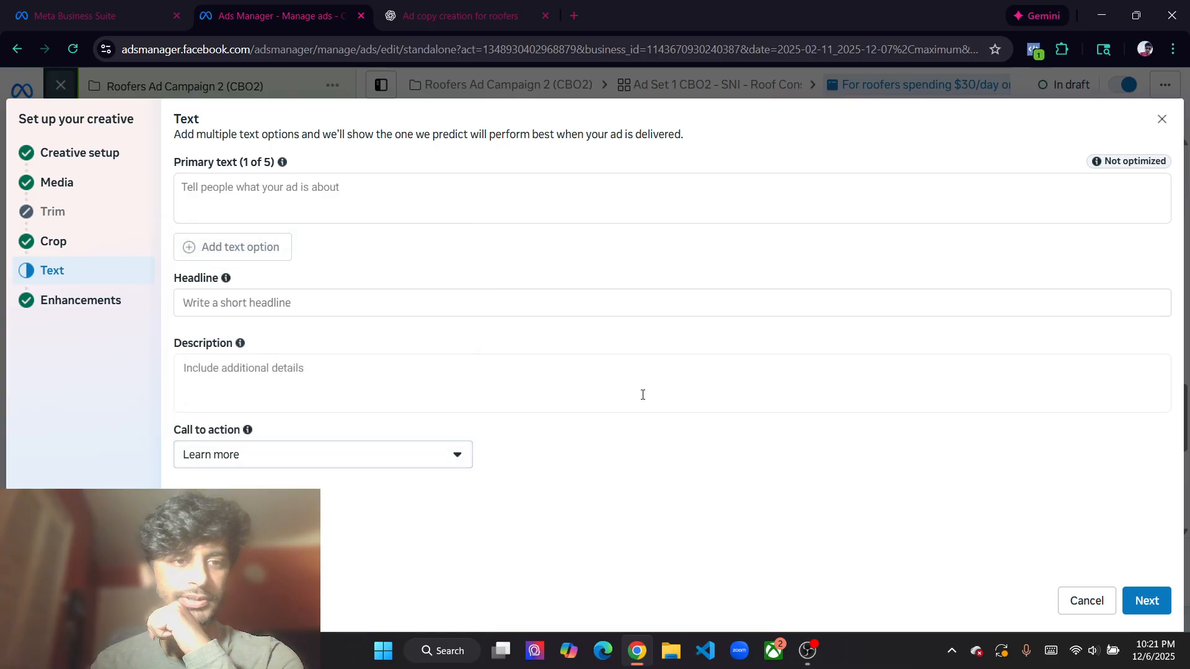
pyautogui.click(341, 178)
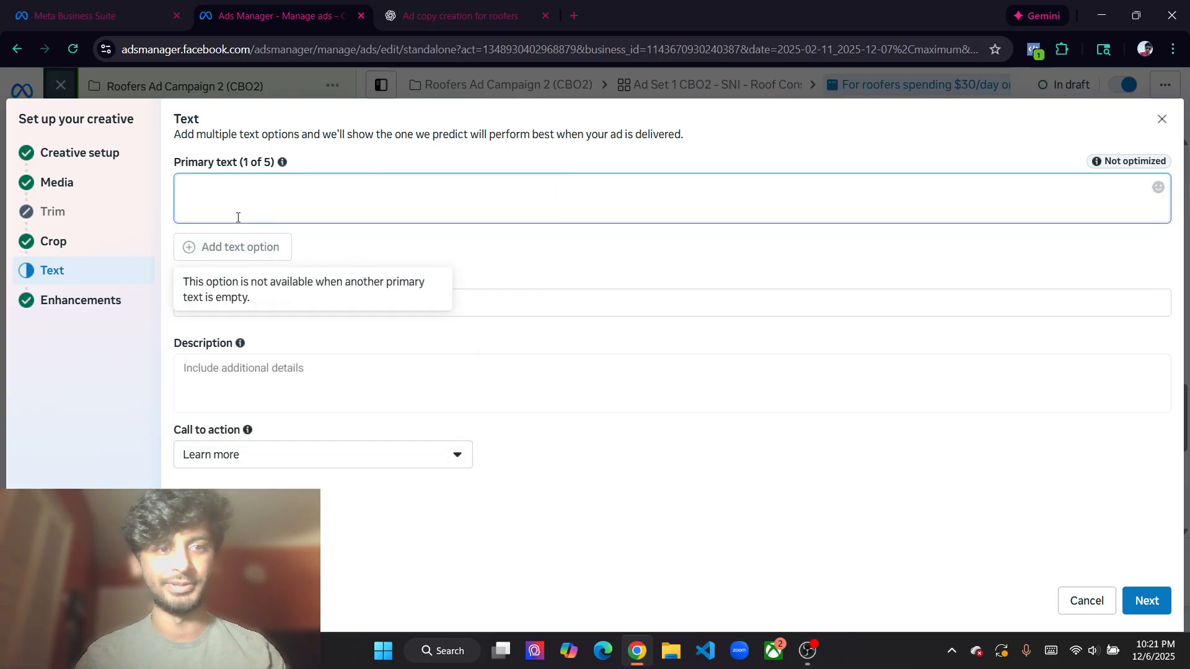
pyautogui.click(502, 5)
pyautogui.scroll(3, 512, 292)
pyautogui.scroll(-2, 519, 289)
pyautogui.moveTo(582, 394); pyautogui.dragTo(291, 336)
pyautogui.hotkey('ctrl', 'c')
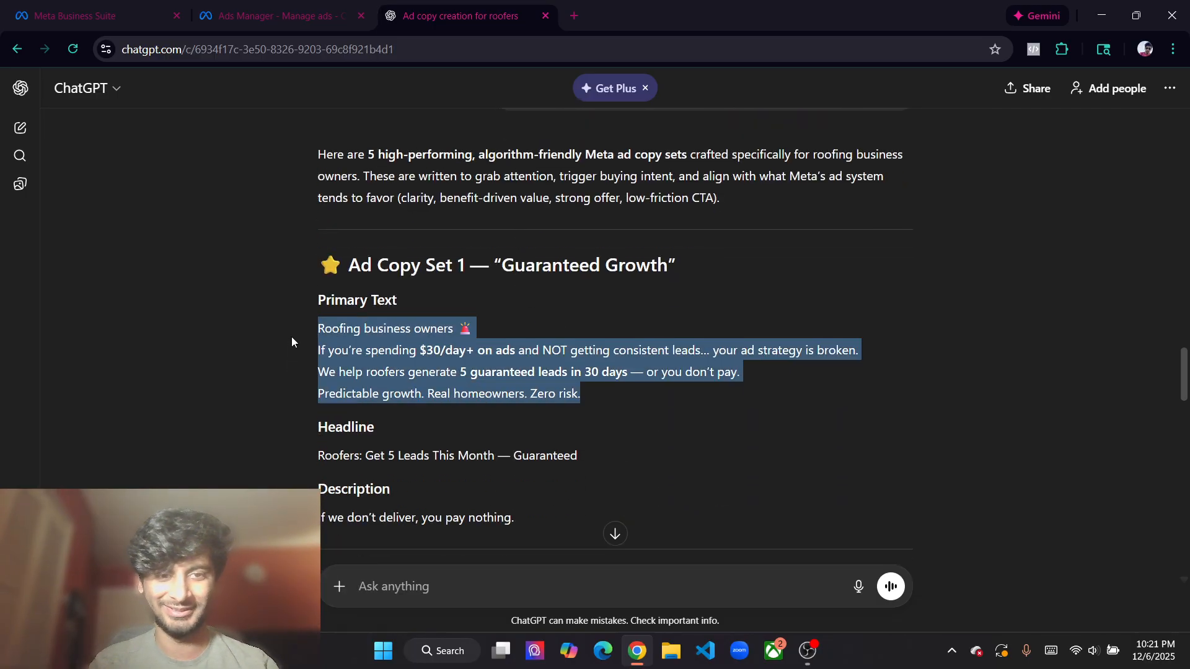
pyautogui.click(304, 14)
pyautogui.hotkey('ctrl', 'v')
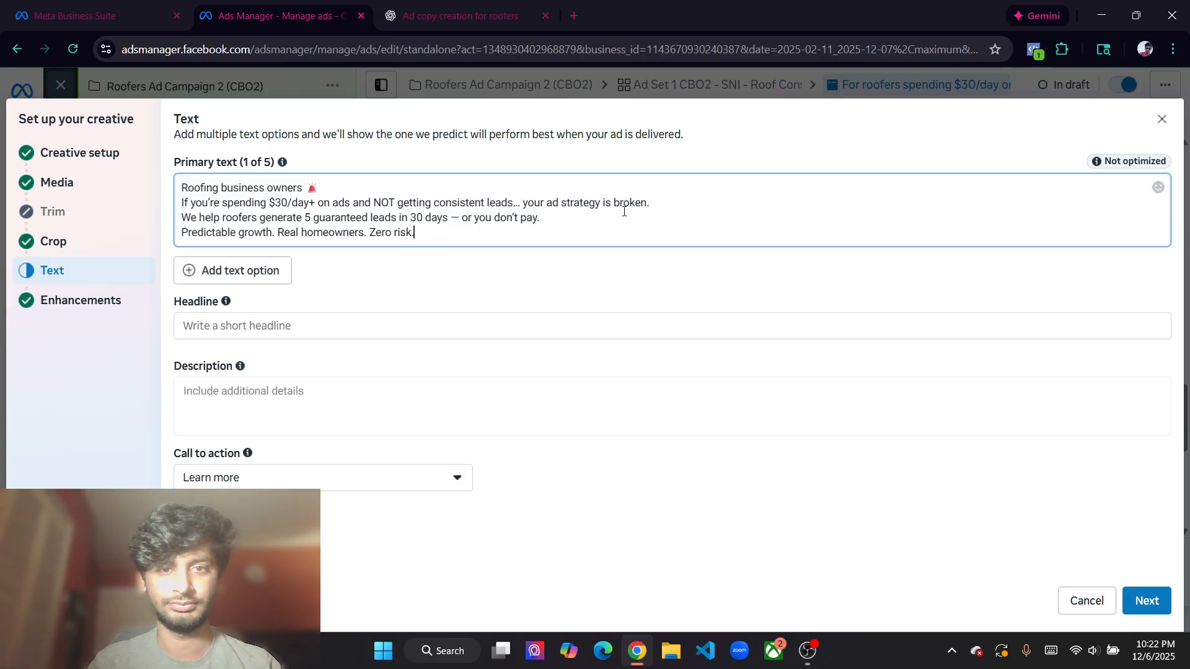
# Add a second primary text option to the ad with the primary text of ChatGPT's Ad Copy Set 2, "Stop Chasing Referrals"
pyautogui.click(434, 5)
pyautogui.scroll(-5, 527, 396)
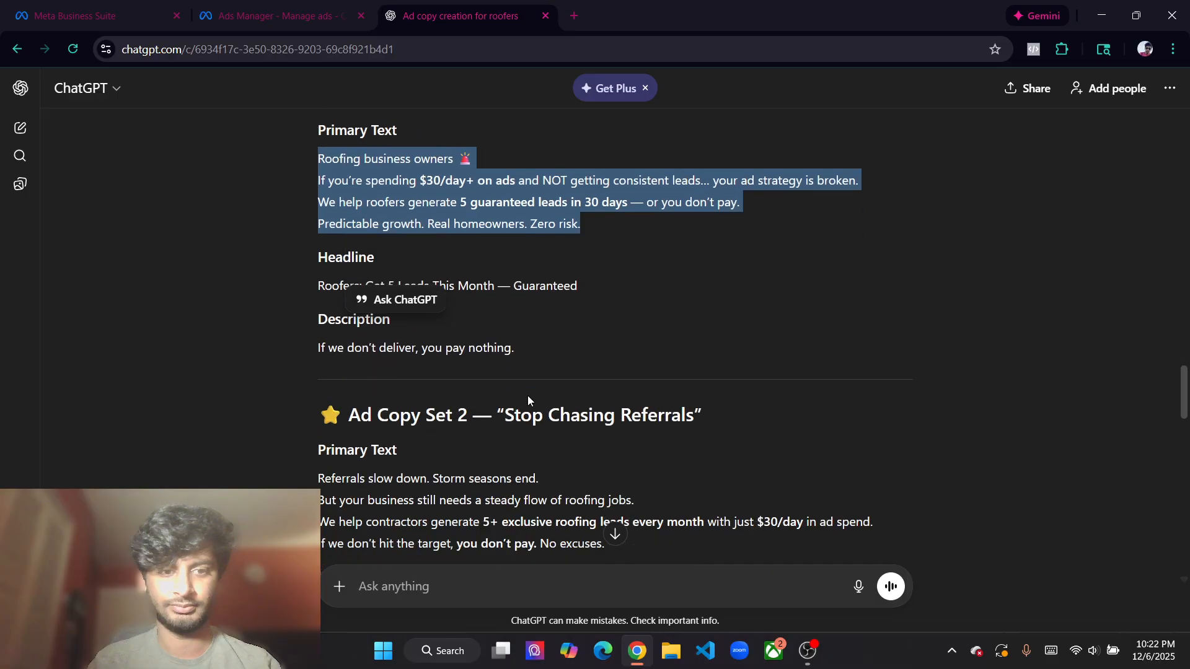
pyautogui.moveTo(623, 407); pyautogui.dragTo(311, 341)
pyautogui.hotkey('ctrl', 'c')
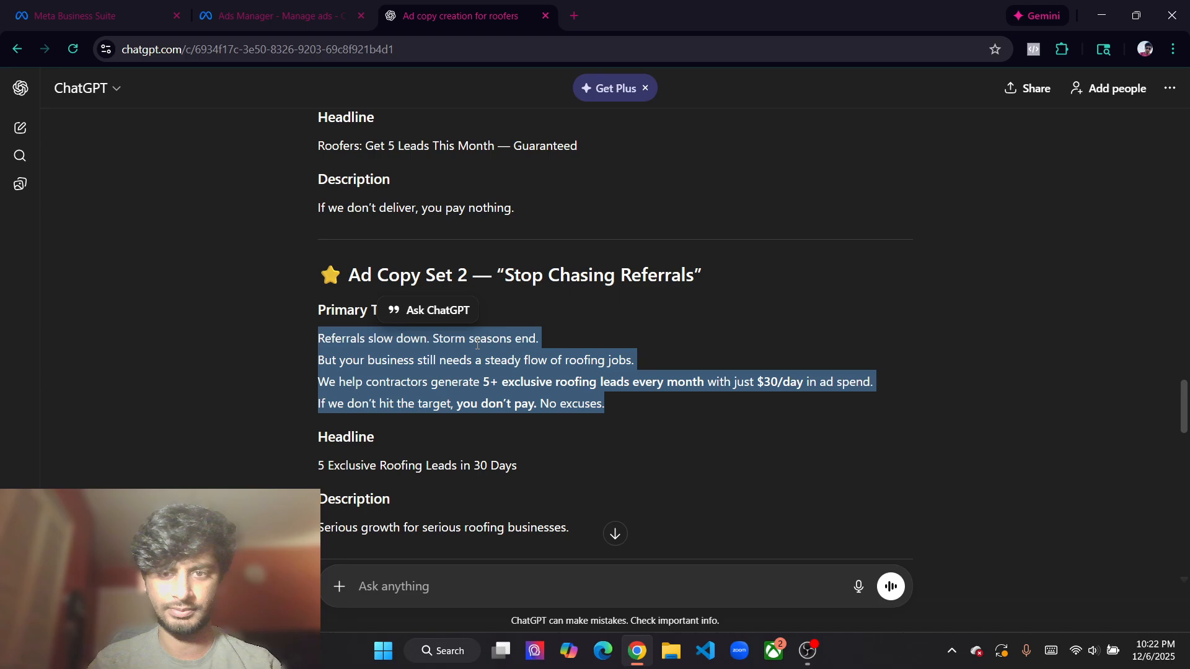
pyautogui.click(282, 15)
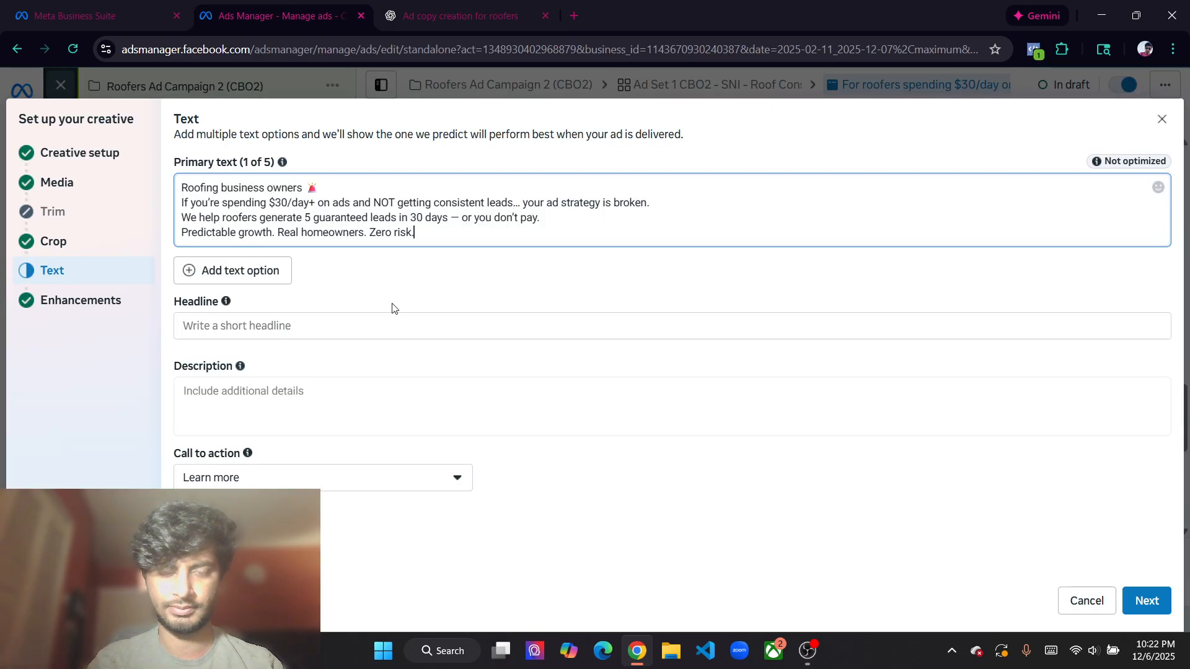
pyautogui.click(255, 271)
pyautogui.click(303, 268)
pyautogui.hotkey('ctrl', 'v')
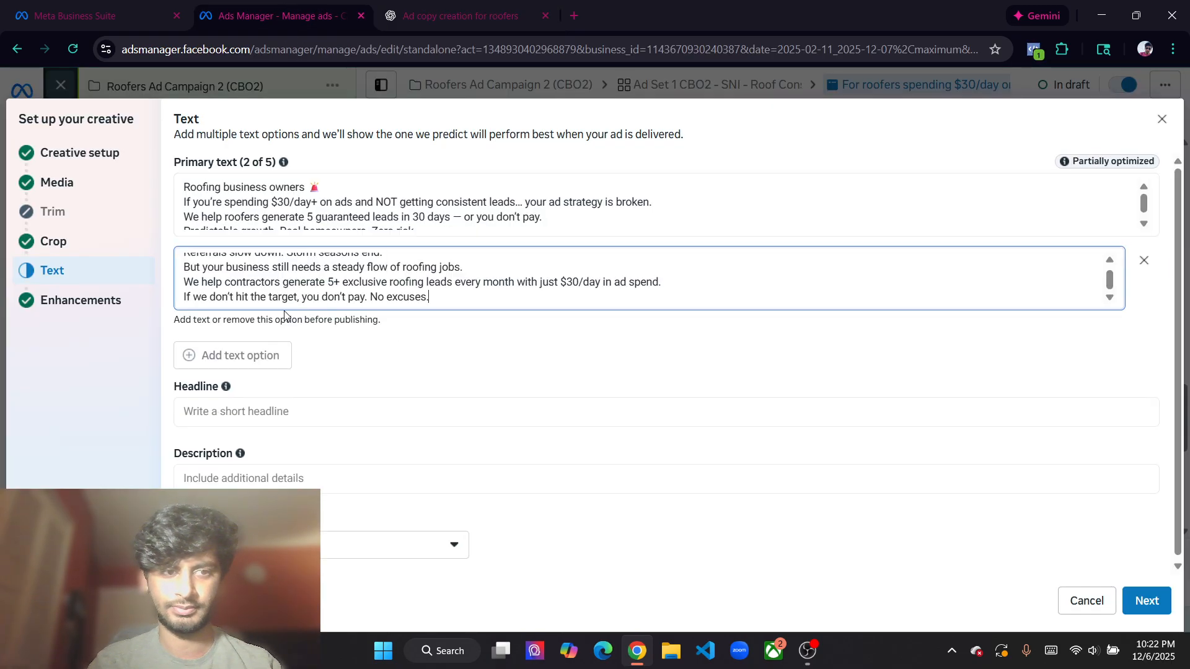
# Add a third primary text option with the primary text of Ad Copy Set 3, "Done For You, No Risk"
pyautogui.click(269, 359)
pyautogui.click(273, 346)
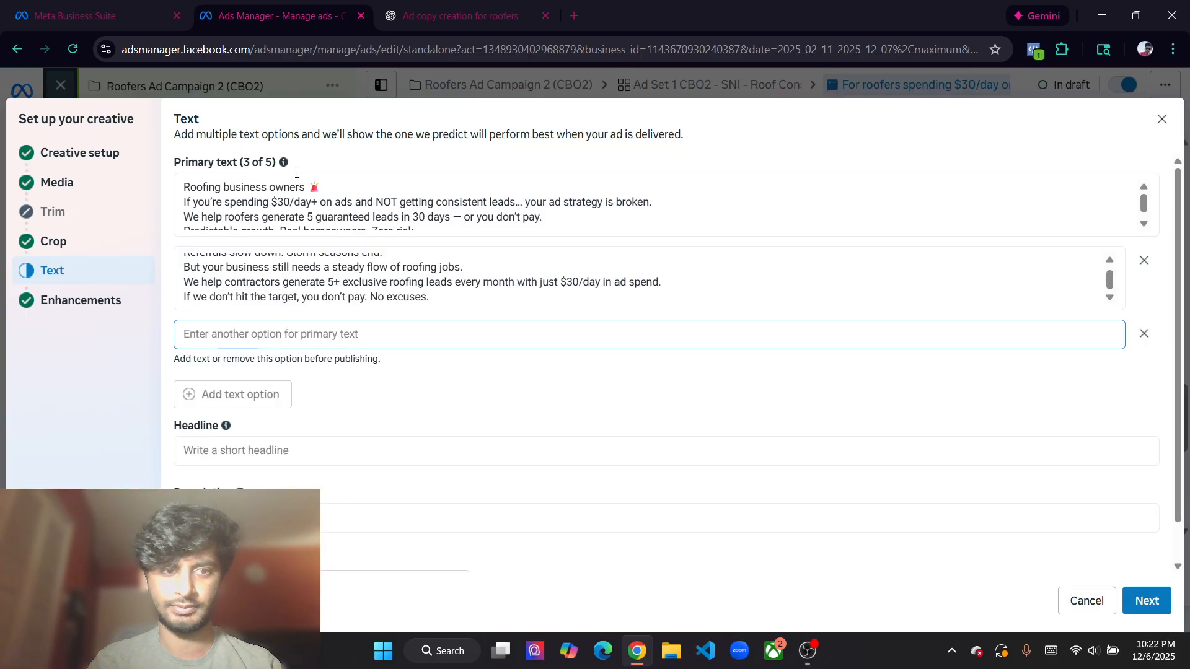
pyautogui.click(443, 7)
pyautogui.scroll(-7, 527, 322)
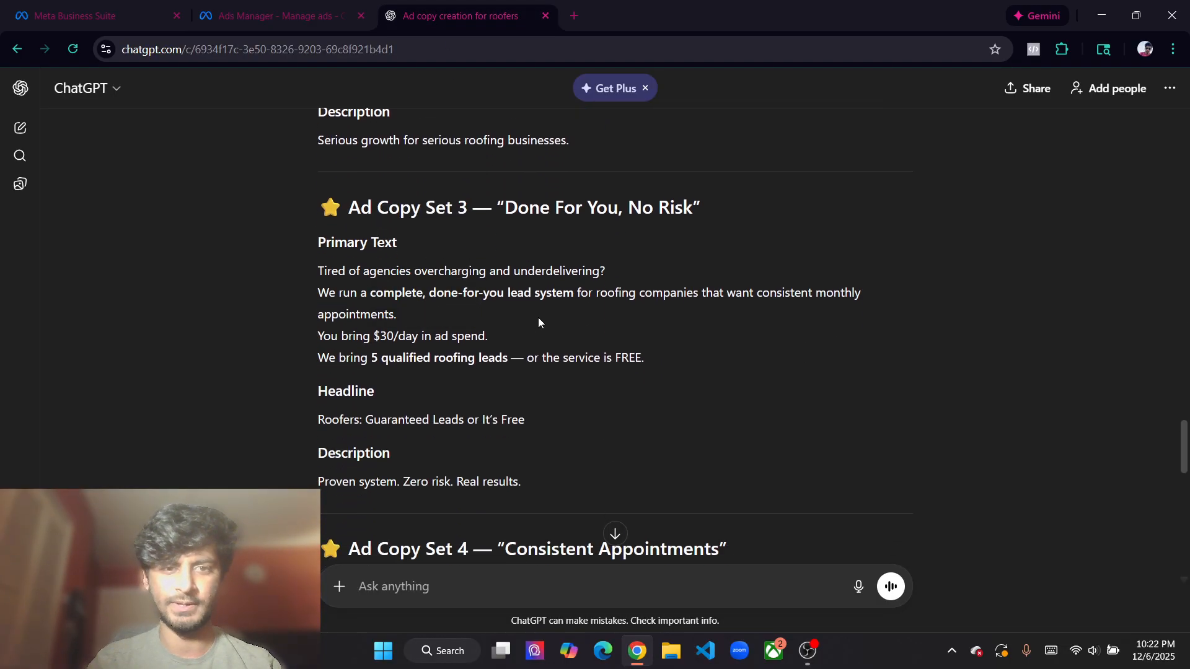
pyautogui.moveTo(679, 357); pyautogui.dragTo(280, 265)
pyautogui.hotkey('ctrl', 'c')
pyautogui.click(652, 332)
pyautogui.click(279, 15)
pyautogui.click(358, 335)
pyautogui.hotkey('ctrl', 'v')
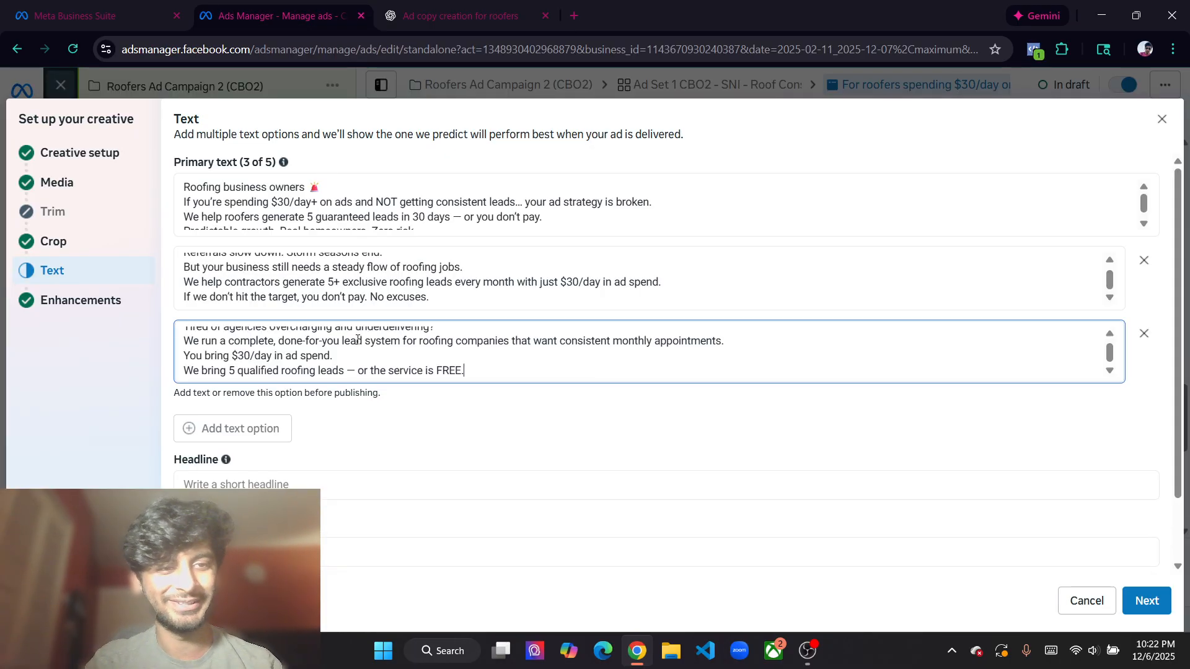
pyautogui.scroll(1, 723, 287)
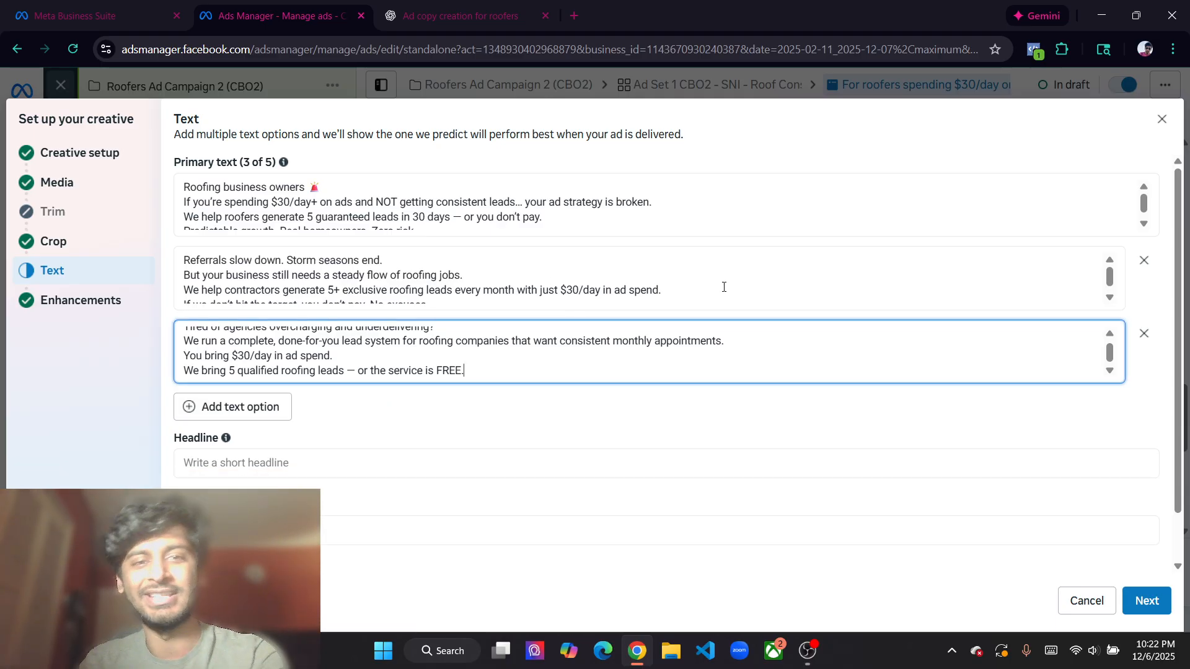
pyautogui.scroll(1, 583, 352)
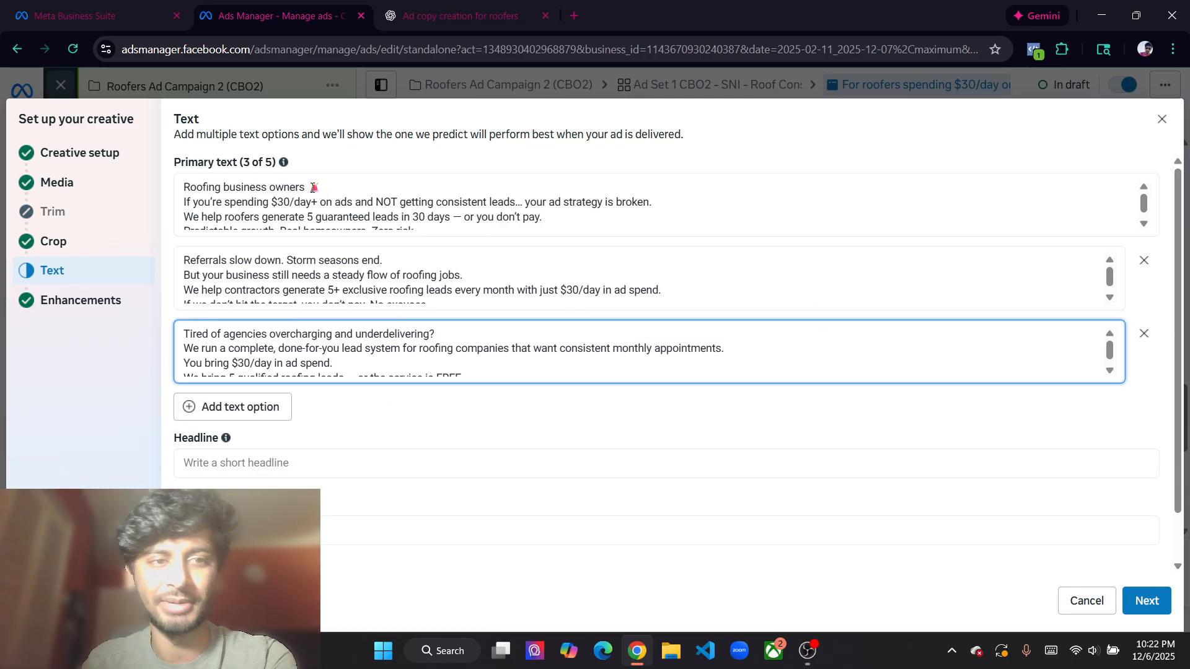
pyautogui.scroll(-1, 313, 187)
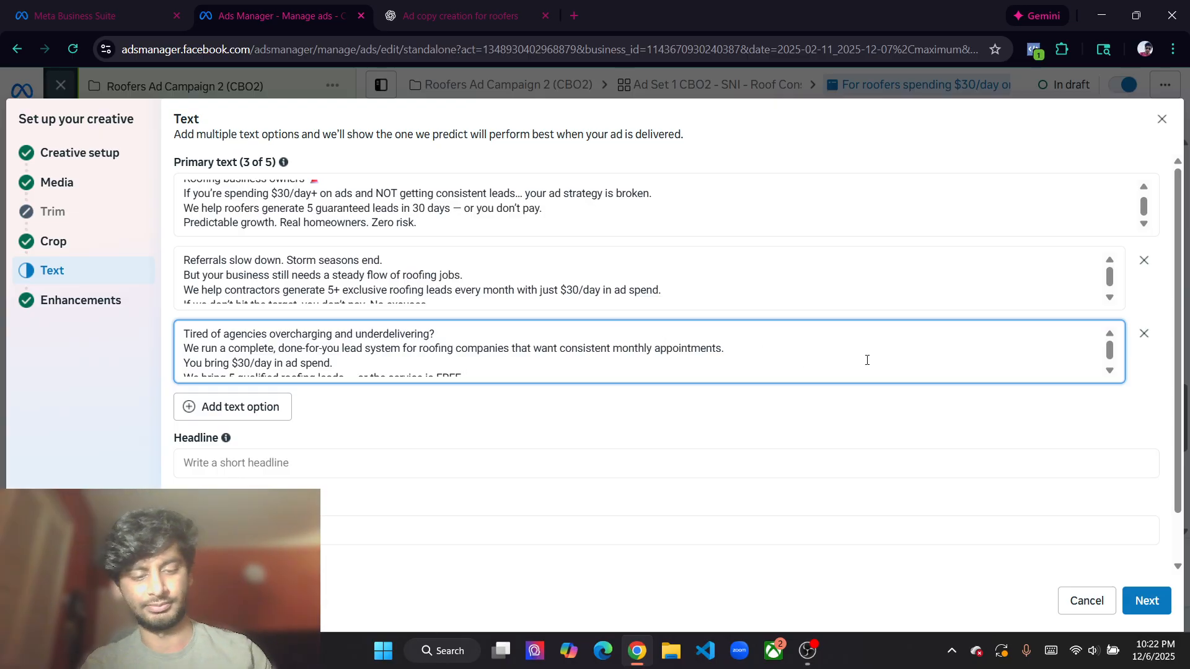
# Remove the third primary text option and check the optimization rating and option count of the primary text
pyautogui.click(1143, 334)
pyautogui.moveTo(1091, 162); pyautogui.dragTo(623, 184)
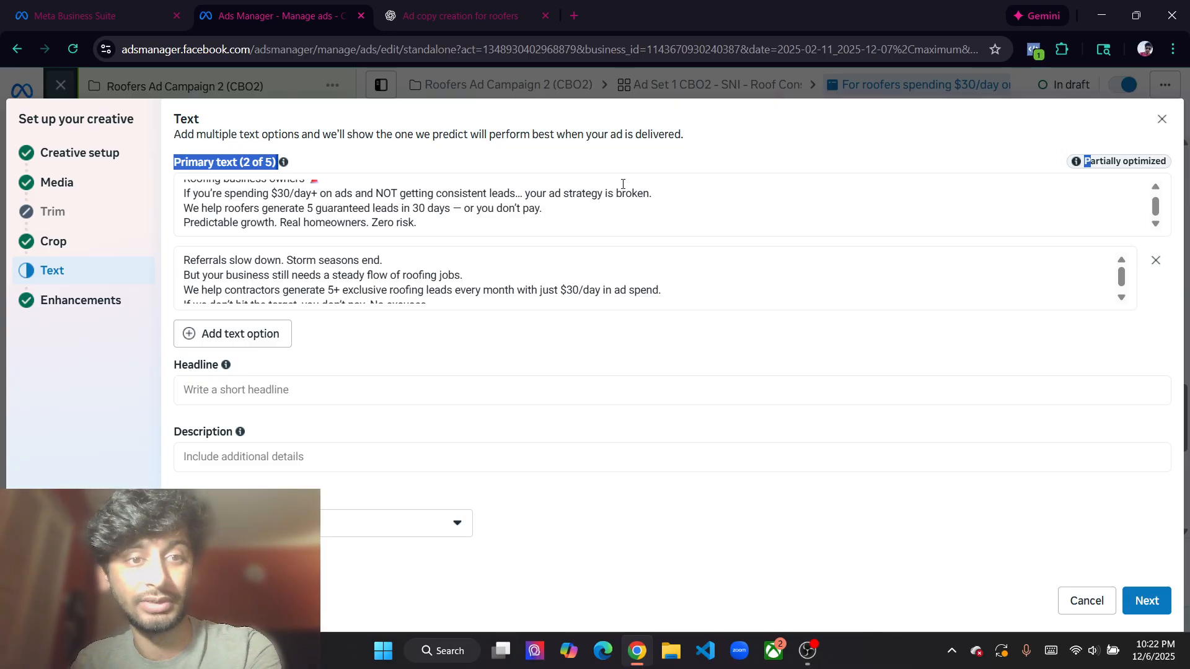
pyautogui.doubleClick(1099, 163)
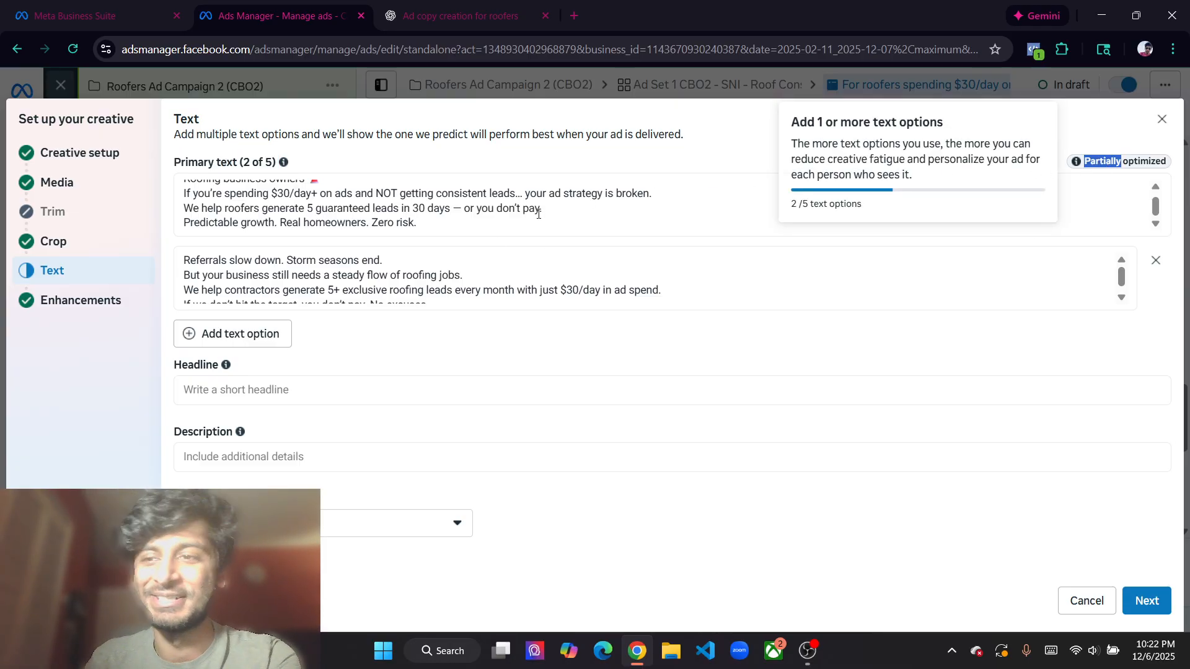
pyautogui.click(286, 265)
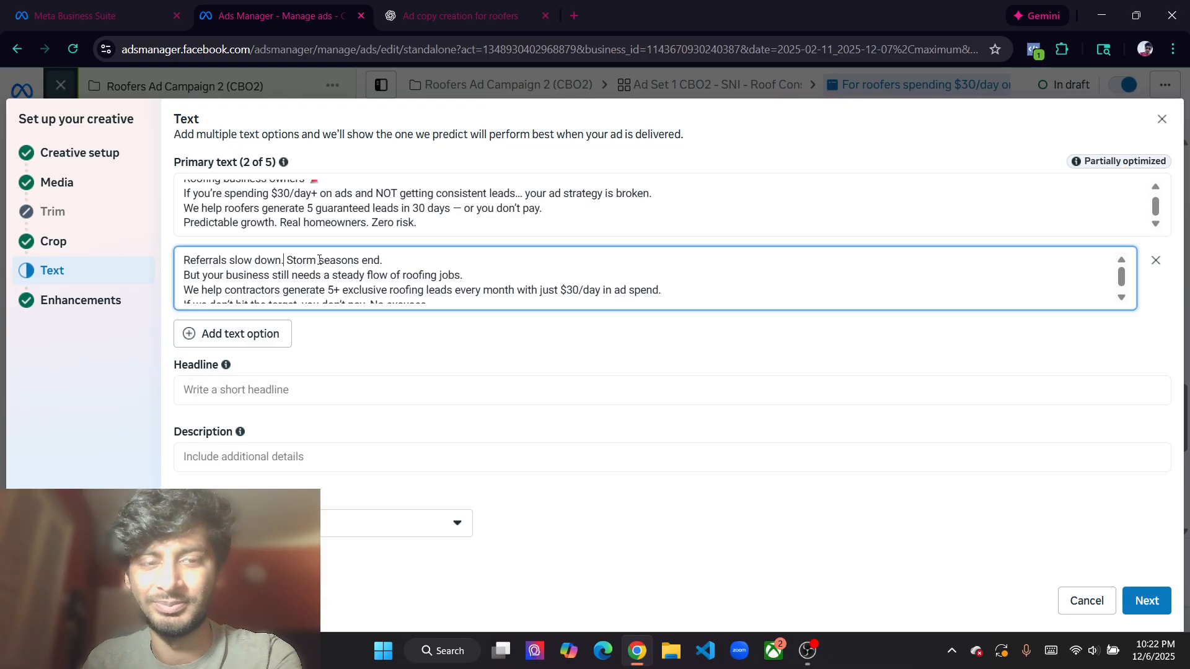
pyautogui.moveTo(242, 163); pyautogui.dragTo(275, 162)
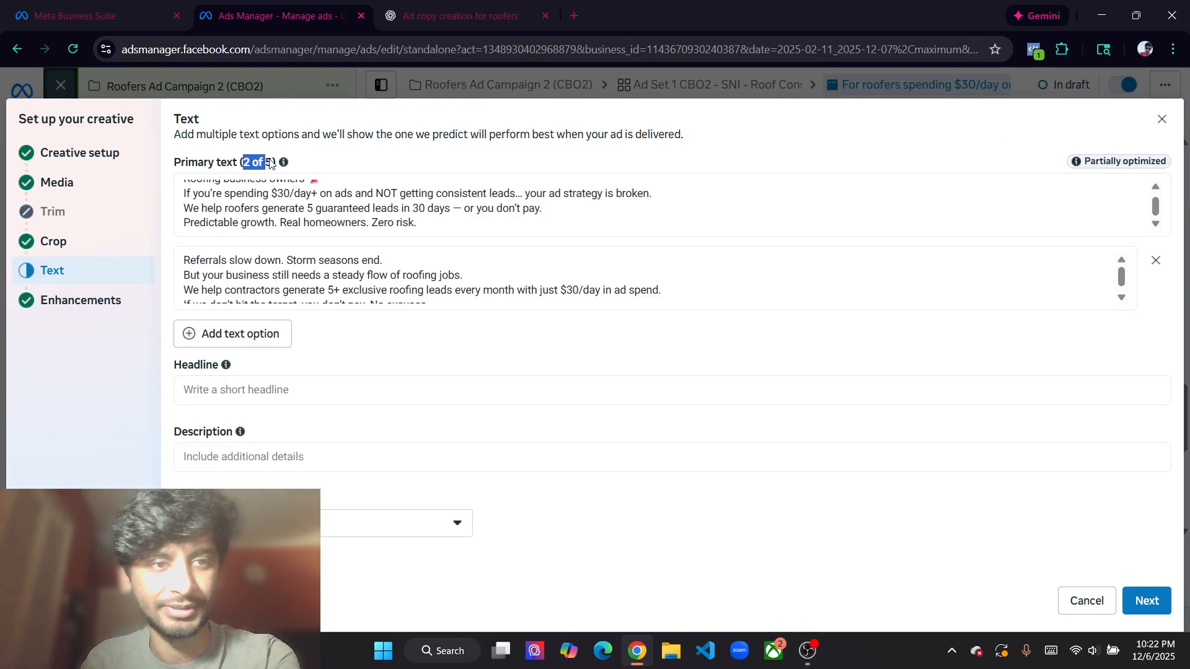
pyautogui.click(506, 150)
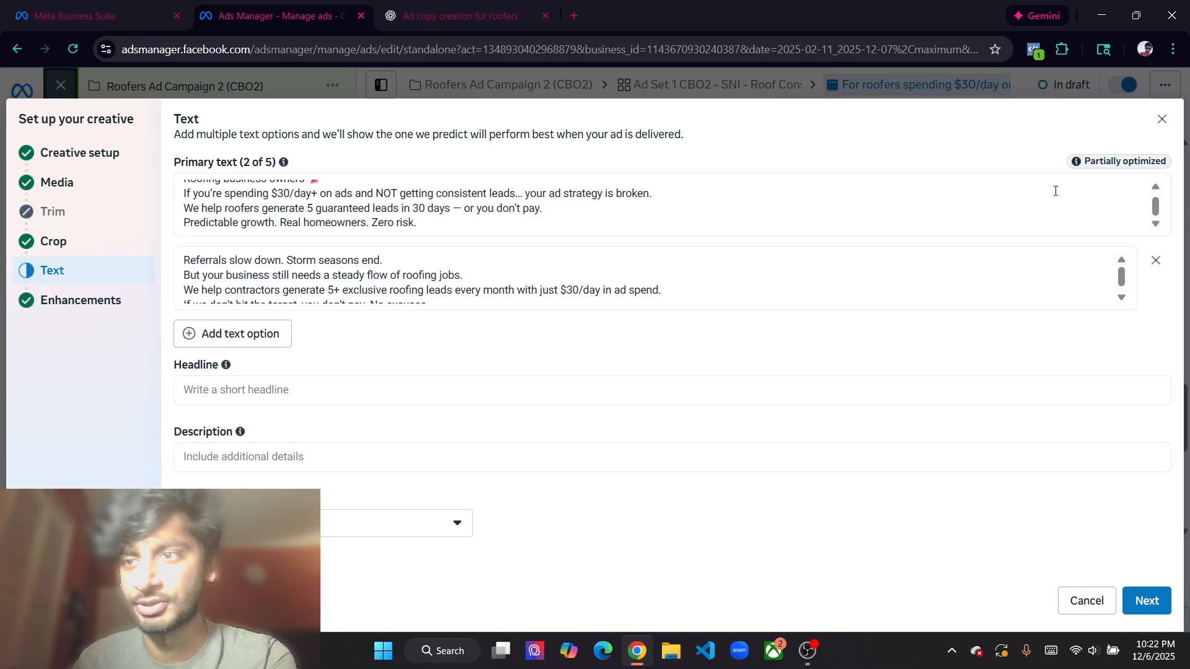
# Re-create the third primary text option with the copied Ad Copy Set 3 text and recheck the optimization rating
pyautogui.click(251, 333)
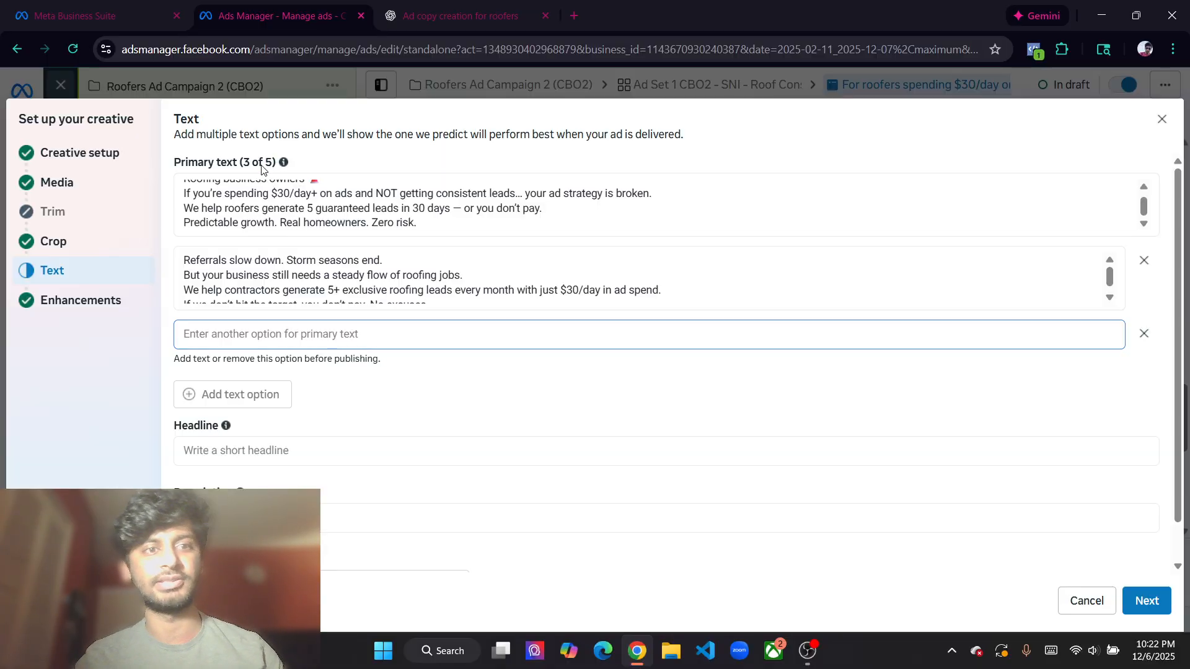
pyautogui.click(384, 332)
pyautogui.hotkey('ctrl', 'v')
pyautogui.scroll(-1, 612, 331)
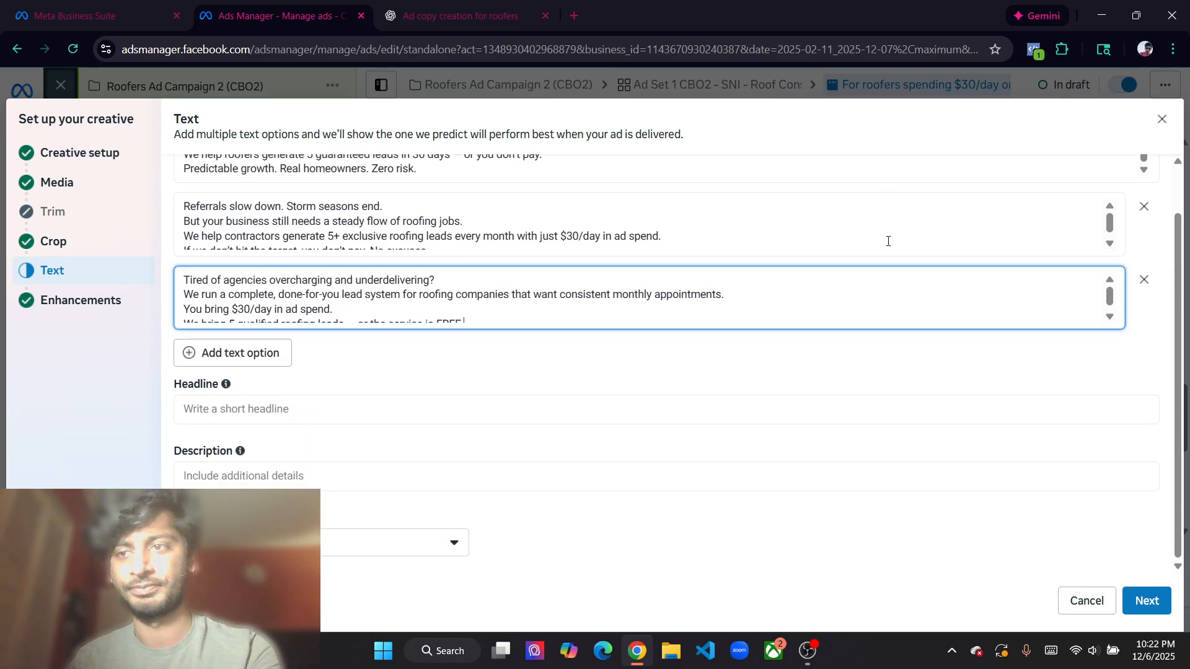
pyautogui.scroll(1, 612, 331)
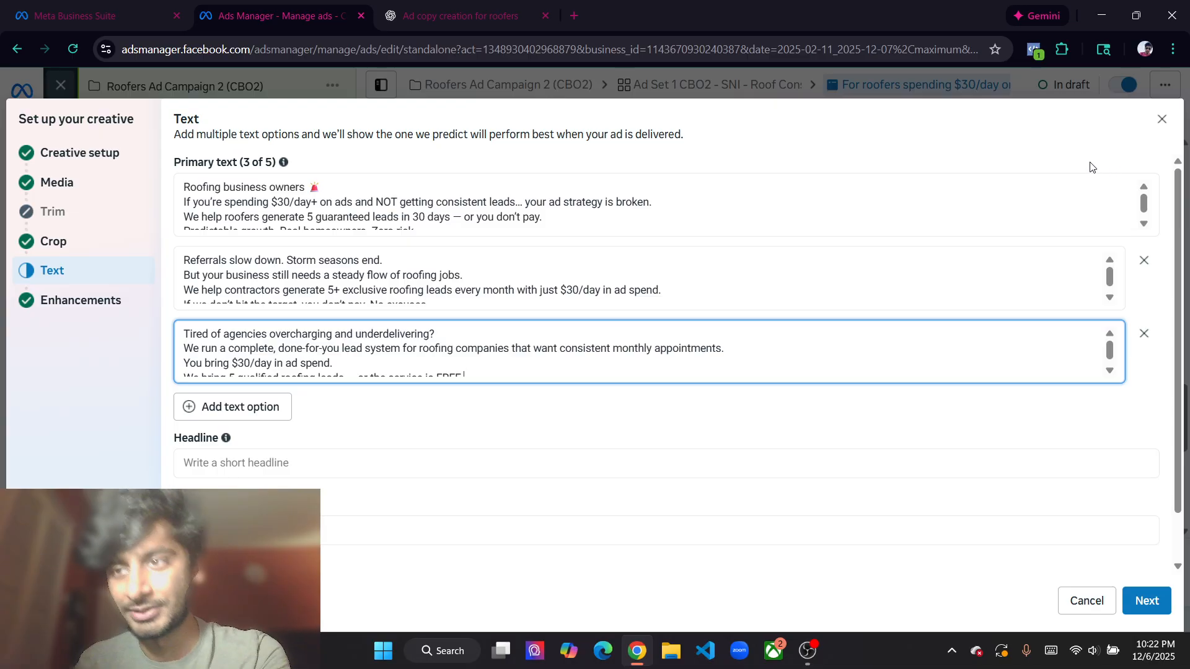
pyautogui.scroll(-1, 471, 353)
# Add a fourth primary text option with the primary text of ChatGPT's Ad Copy Set 4, "Consistent Appointments"
pyautogui.click(204, 407)
pyautogui.hotkey('ctrl', 'Tab')
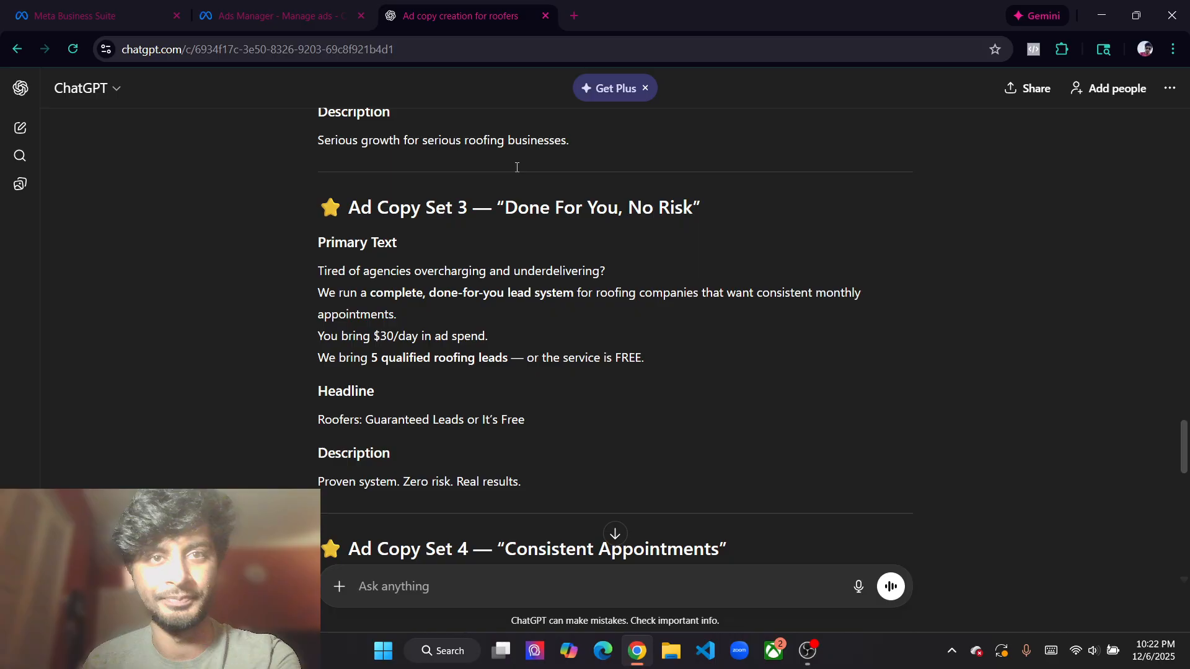
pyautogui.scroll(1, 608, 391)
pyautogui.scroll(-5, 608, 391)
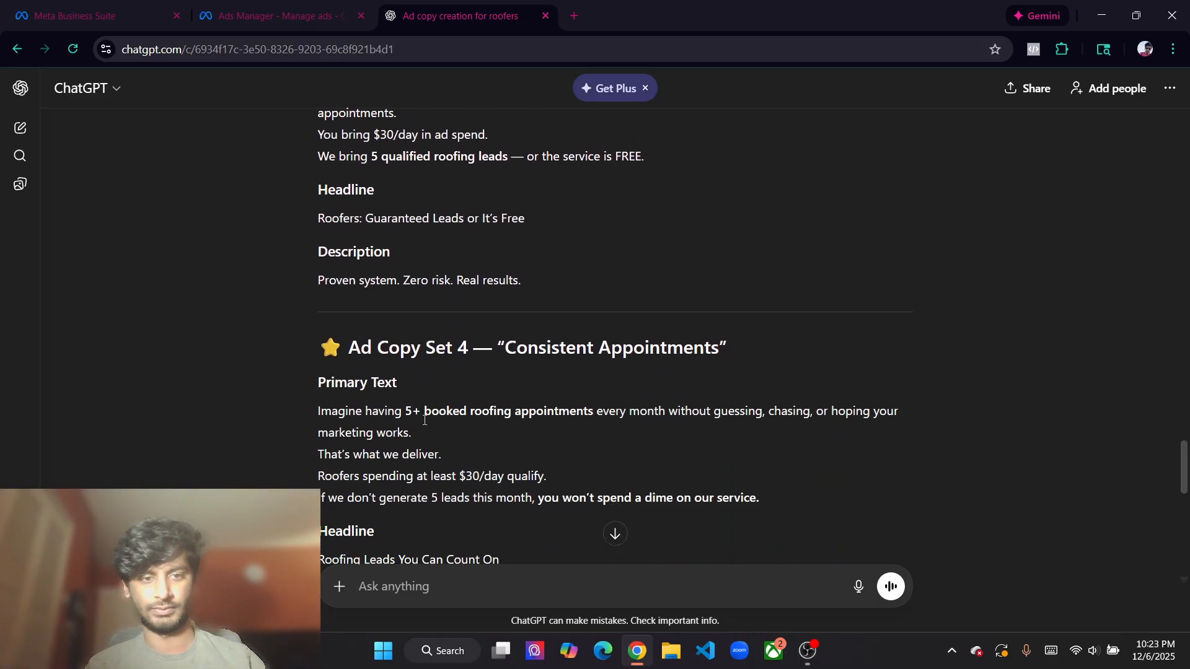
pyautogui.moveTo(759, 396); pyautogui.dragTo(316, 302)
pyautogui.hotkey('ctrl', 'c')
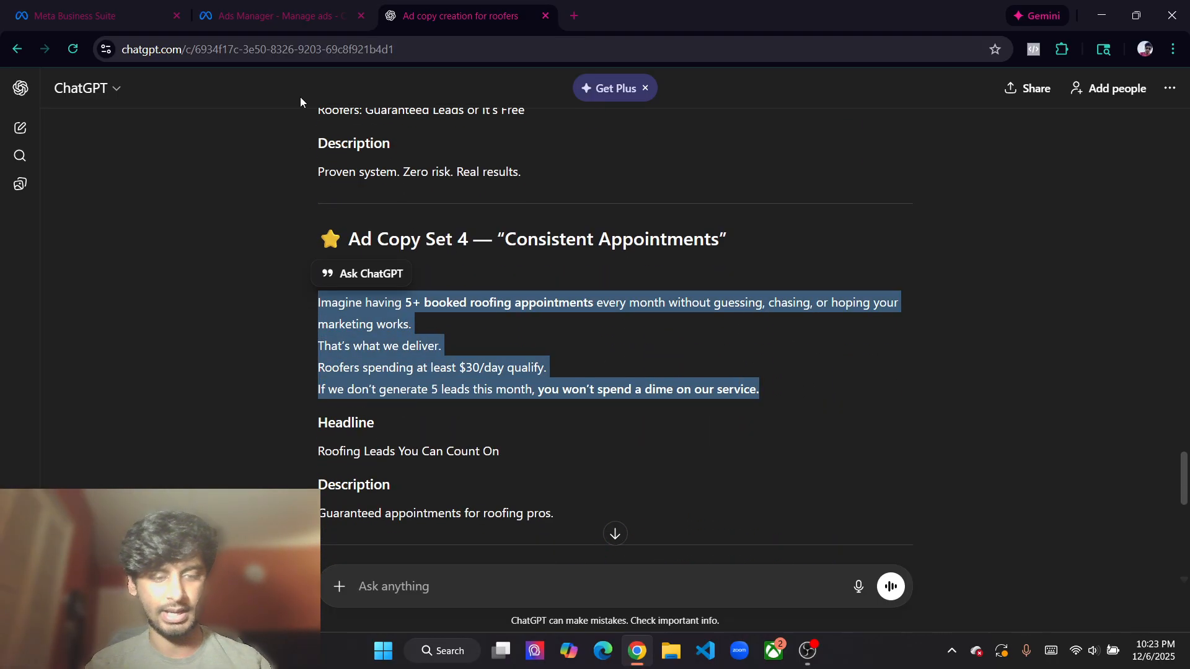
pyautogui.click(271, 12)
pyautogui.hotkey('ctrl', 'v')
# Add a fifth primary text option with the primary text of ChatGPT's Ad Copy Set 5, "High-Intent Homeowners"
pyautogui.hotkey('ctrl', 'Tab')
pyautogui.scroll(-3, 546, 384)
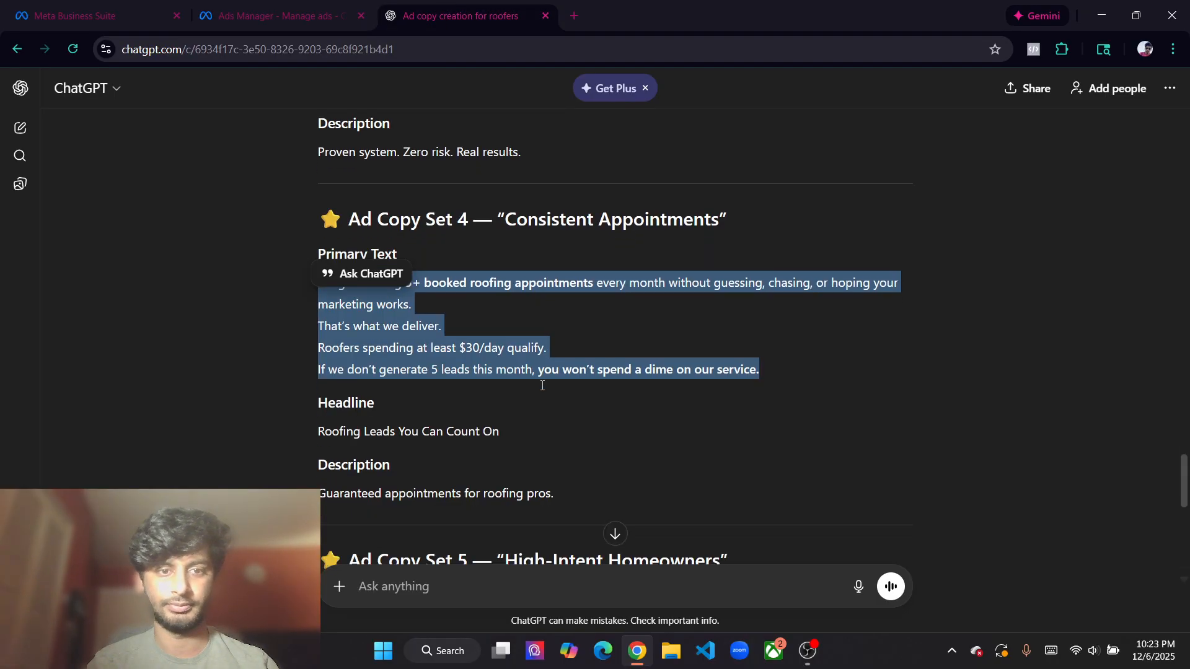
pyautogui.scroll(-2, 547, 383)
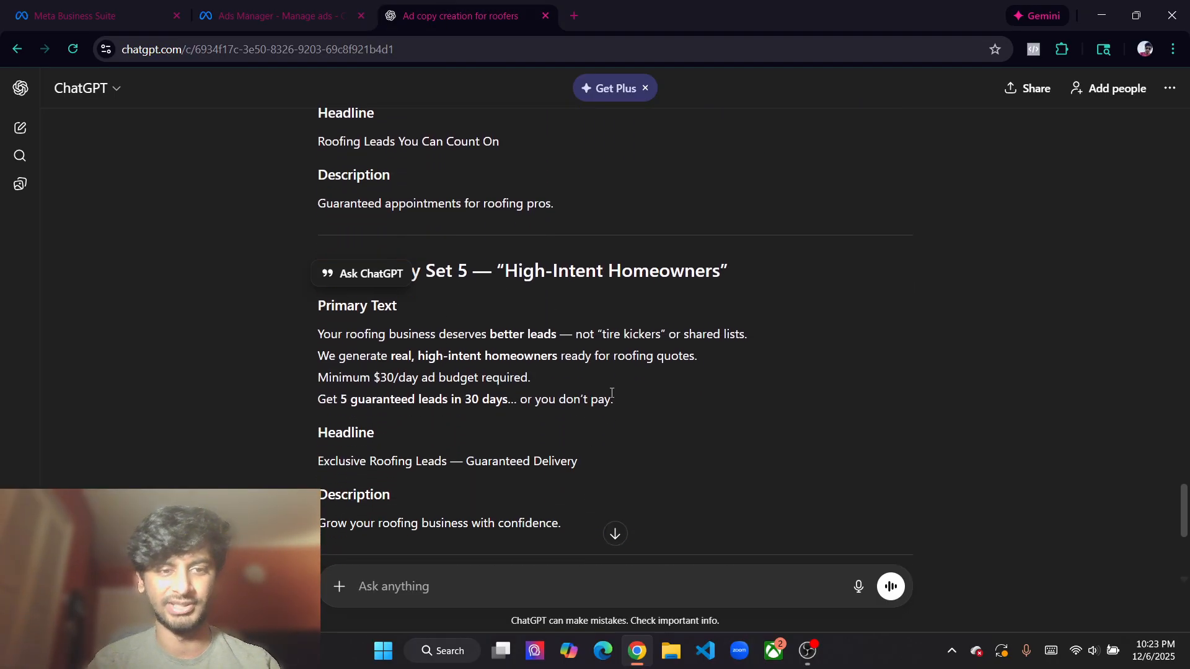
pyautogui.moveTo(636, 404); pyautogui.dragTo(296, 336)
pyautogui.click(308, 86)
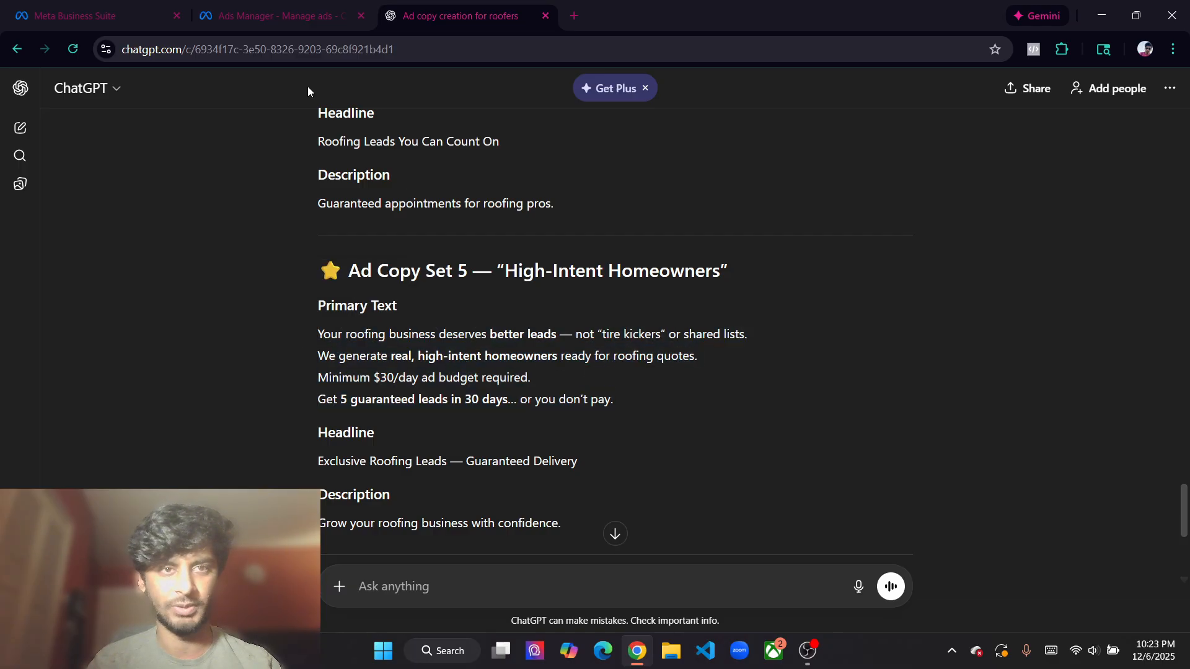
pyautogui.click(250, 5)
pyautogui.click(273, 478)
pyautogui.hotkey('ctrl', 'v')
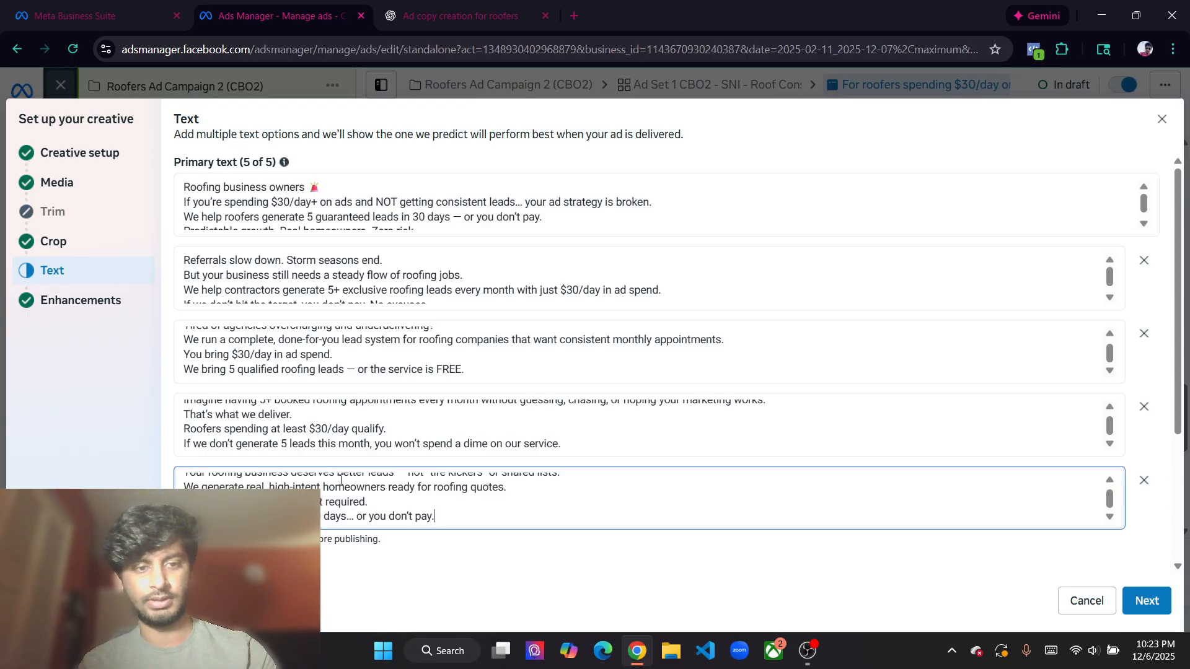
# Review the opening lines of the five primary text options, especially the "Roofing business owners" line with its emoji
pyautogui.scroll(1, 350, 421)
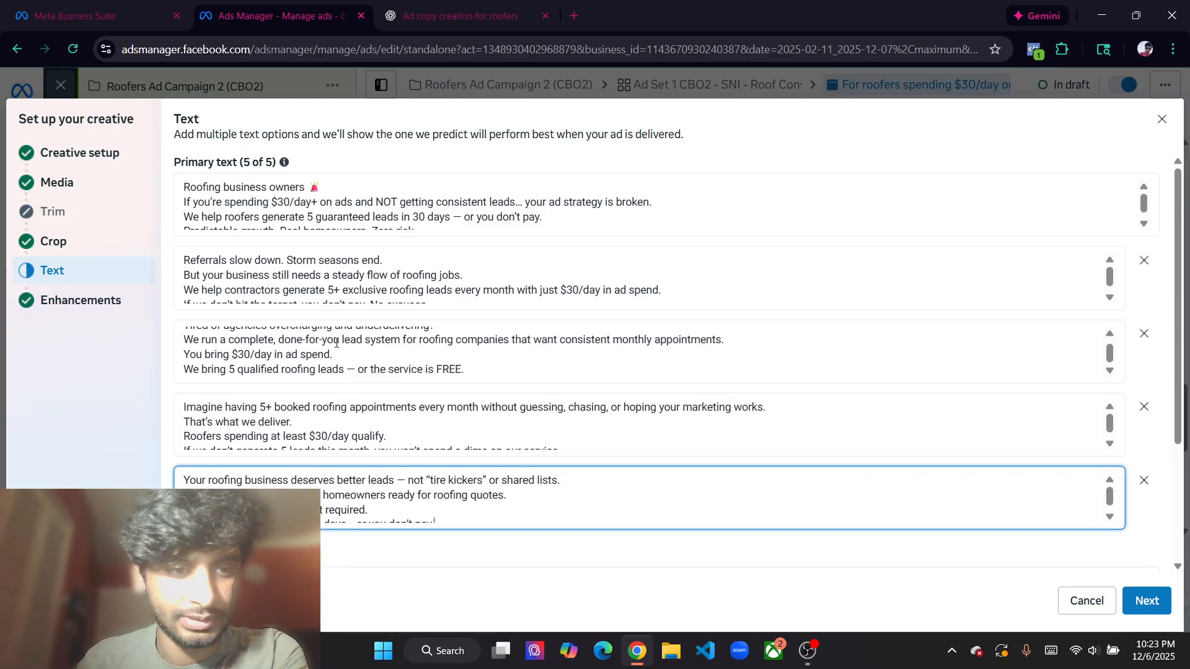
pyautogui.scroll(1, 336, 342)
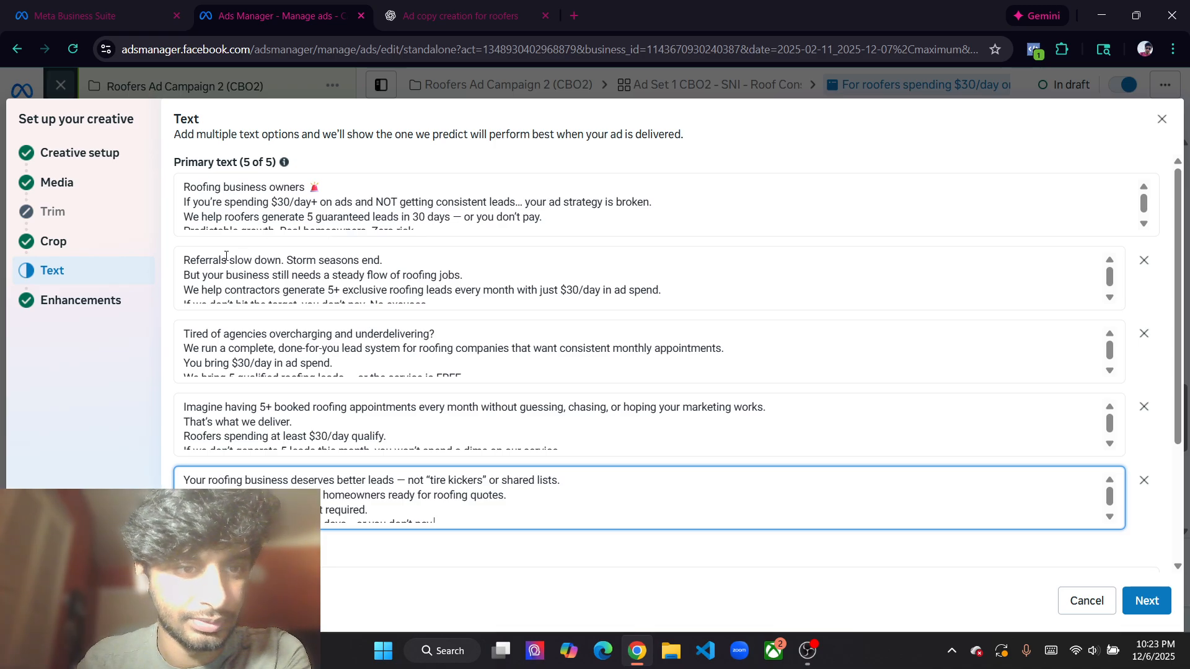
pyautogui.moveTo(329, 191); pyautogui.dragTo(181, 190)
pyautogui.click(389, 184)
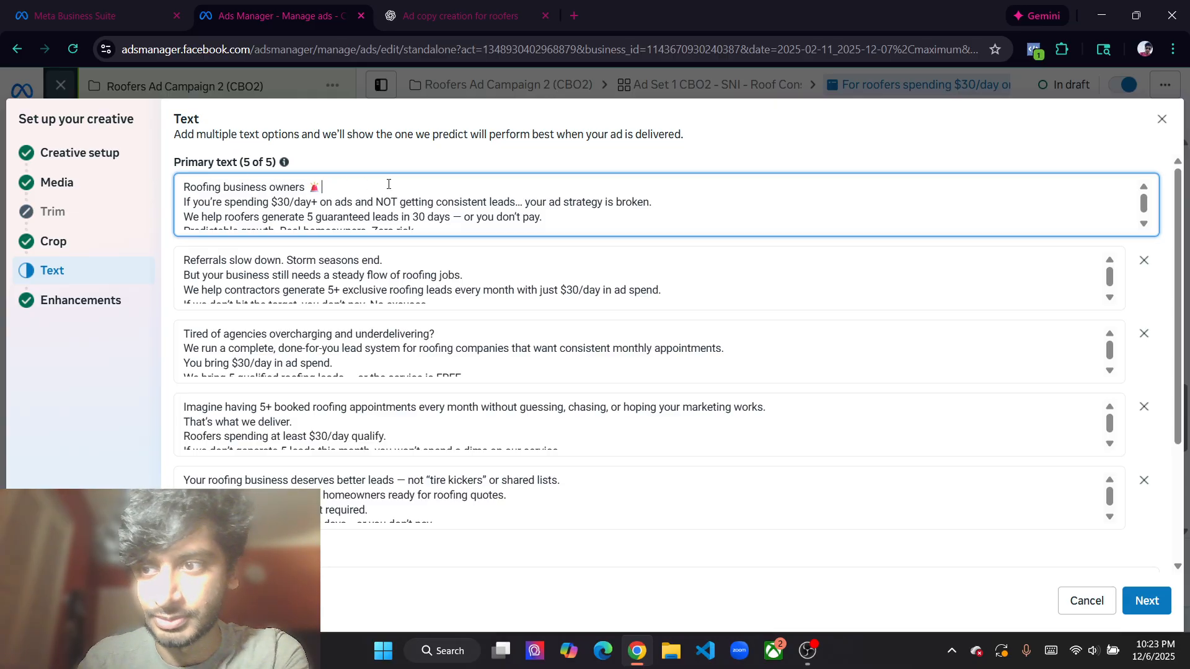
pyautogui.moveTo(352, 189); pyautogui.dragTo(168, 195)
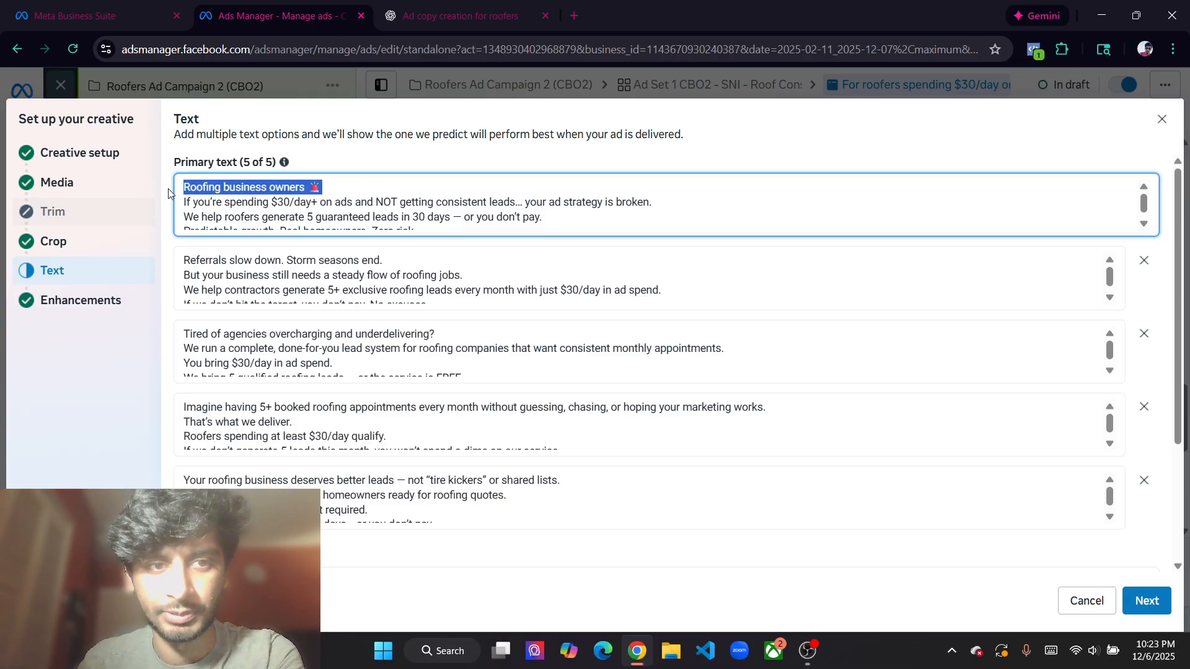
pyautogui.click(344, 200)
pyautogui.moveTo(326, 187); pyautogui.dragTo(315, 187)
pyautogui.click(373, 183)
pyautogui.scroll(-1, 455, 199)
pyautogui.scroll(1, 428, 210)
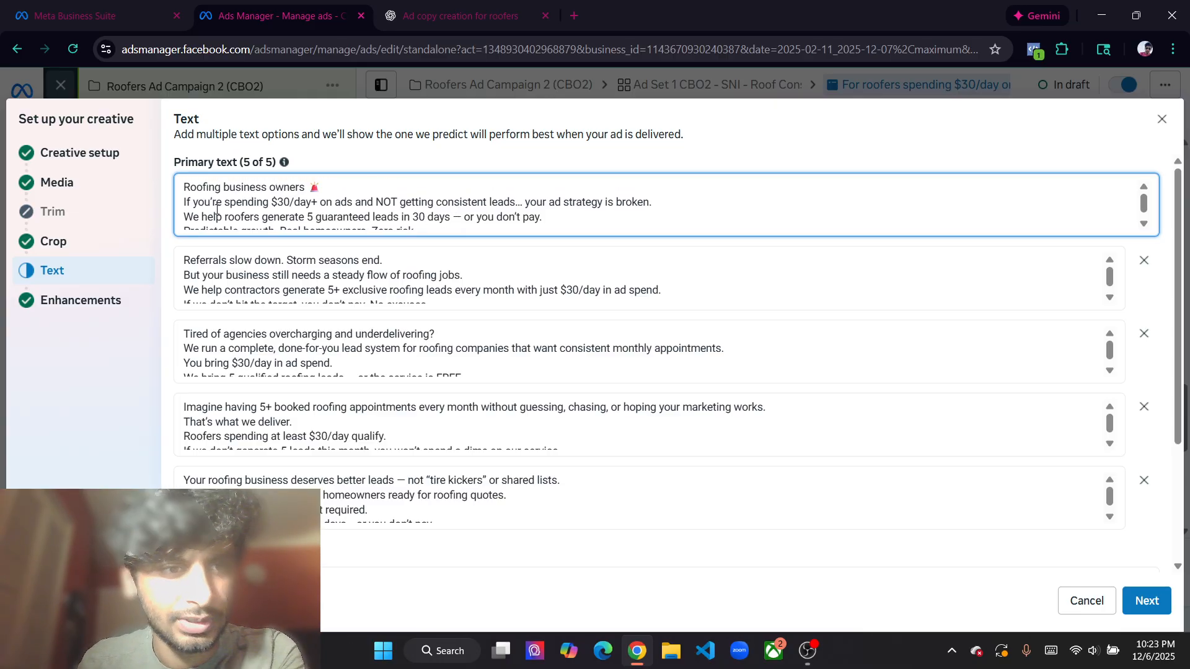
# Look through ChatGPT's ad copy sets 3 to 5 again and check the remaining text fields of the ad in Ads Manager
pyautogui.click(456, 5)
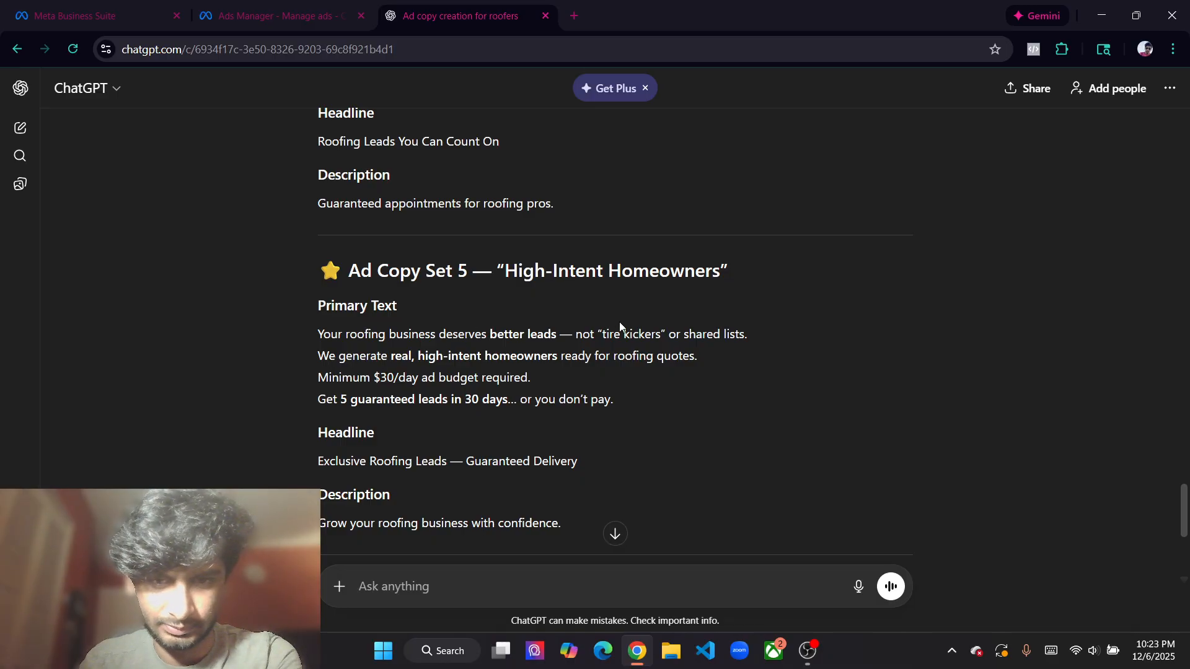
pyautogui.scroll(5, 625, 415)
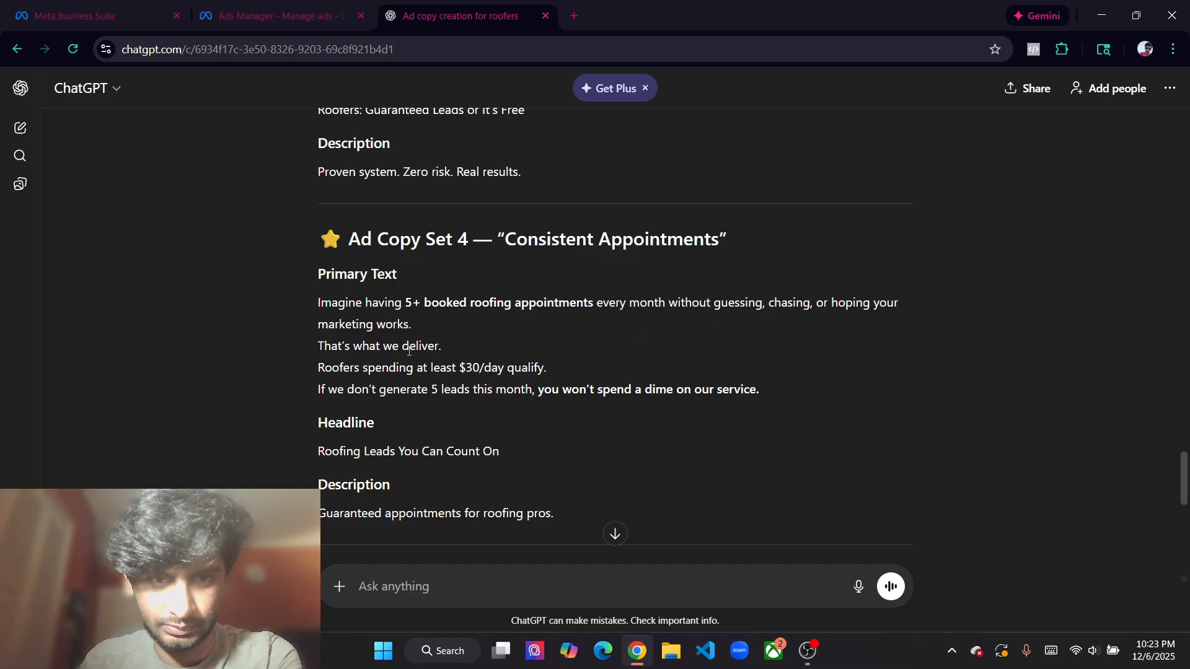
pyautogui.scroll(4, 719, 396)
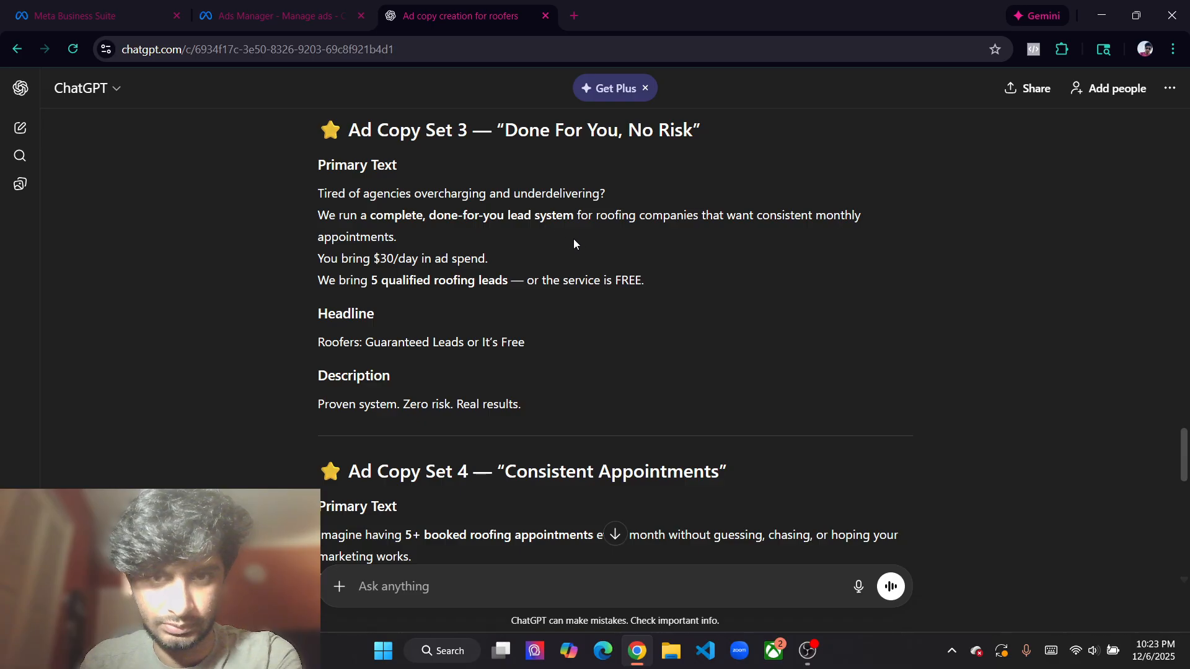
pyautogui.scroll(-10, 524, 329)
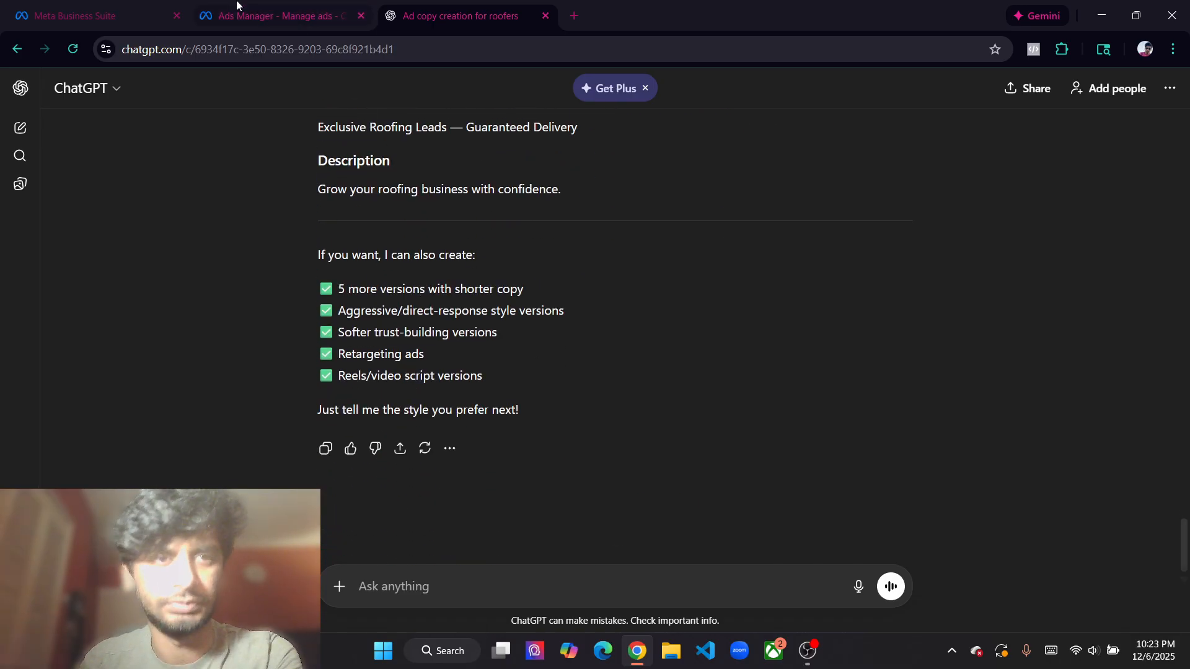
pyautogui.hotkey('ctrl', 'shift', 'Tab')
pyautogui.scroll(-1, 391, 347)
pyautogui.scroll(-2, 411, 416)
pyautogui.scroll(-2, 397, 496)
pyautogui.scroll(-3, 397, 561)
# Compare the headlines and descriptions across ChatGPT's five ad copy sets, starting from the "Guaranteed Growth" set
pyautogui.hotkey('ctrl', 'Tab')
pyautogui.scroll(15, 415, 328)
pyautogui.scroll(4, 428, 332)
pyautogui.scroll(-4, 440, 338)
pyautogui.moveTo(590, 276); pyautogui.dragTo(303, 268)
pyautogui.scroll(-5, 472, 284)
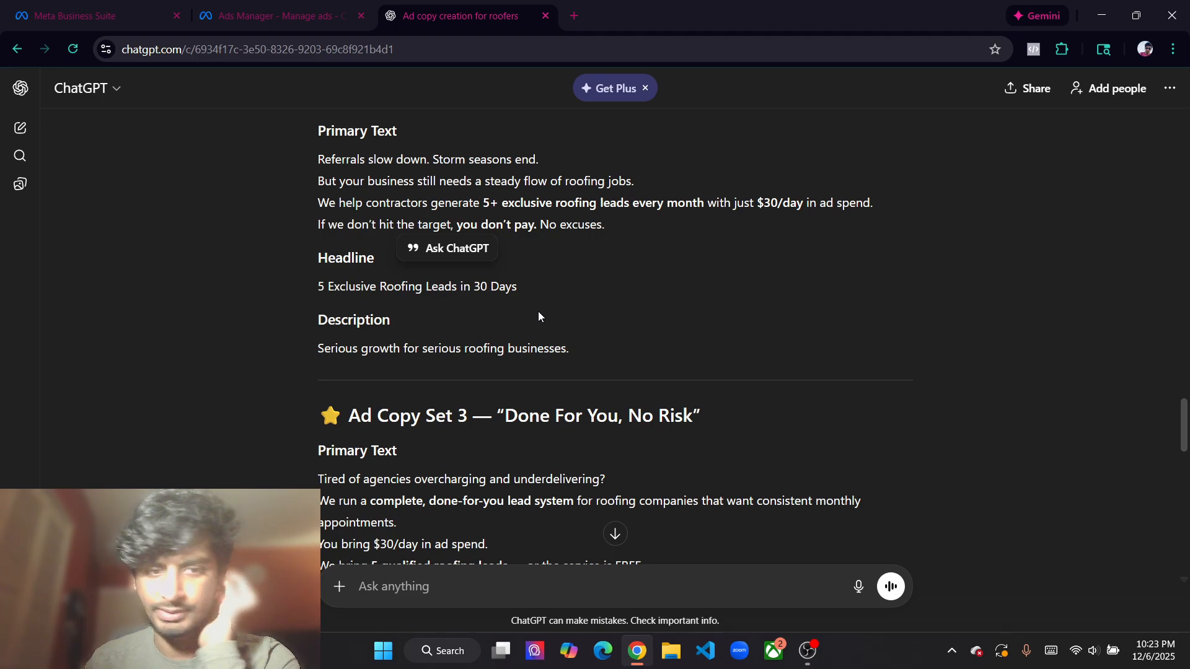
pyautogui.scroll(-5, 538, 312)
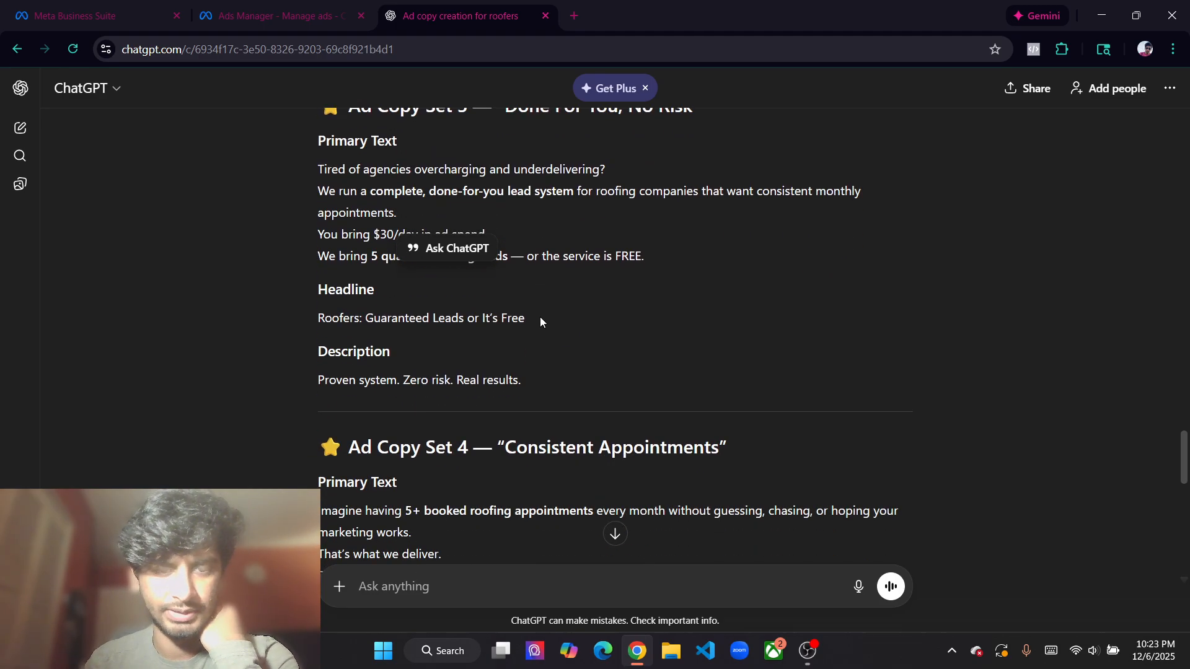
pyautogui.scroll(-4, 540, 317)
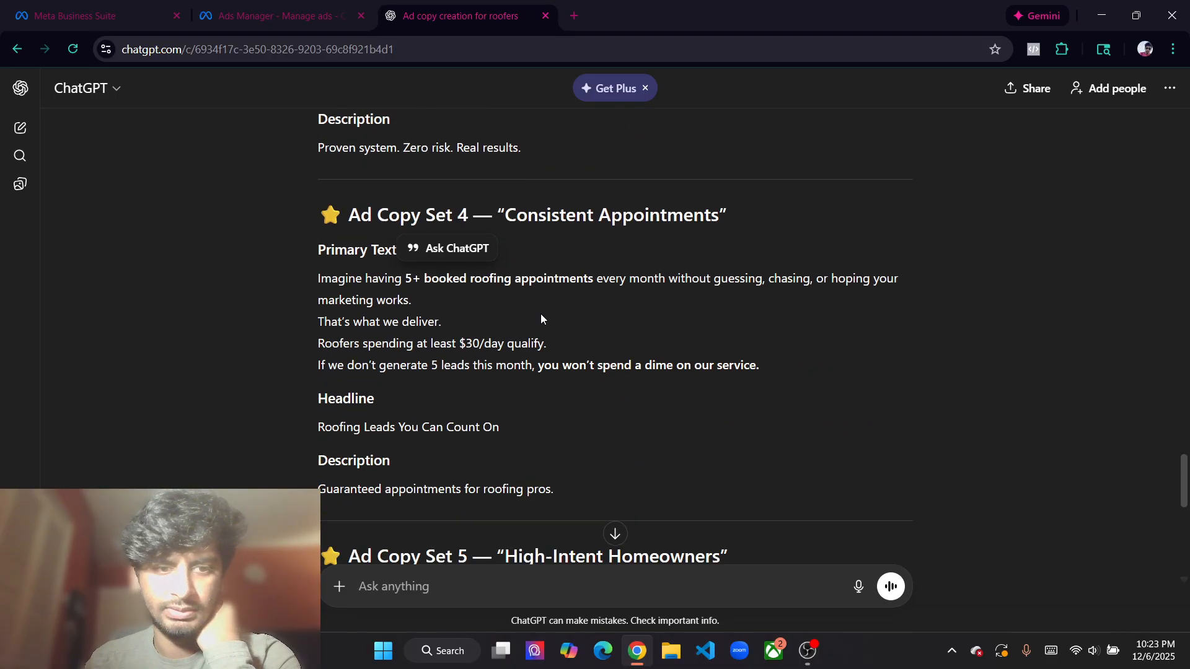
pyautogui.scroll(-6, 540, 315)
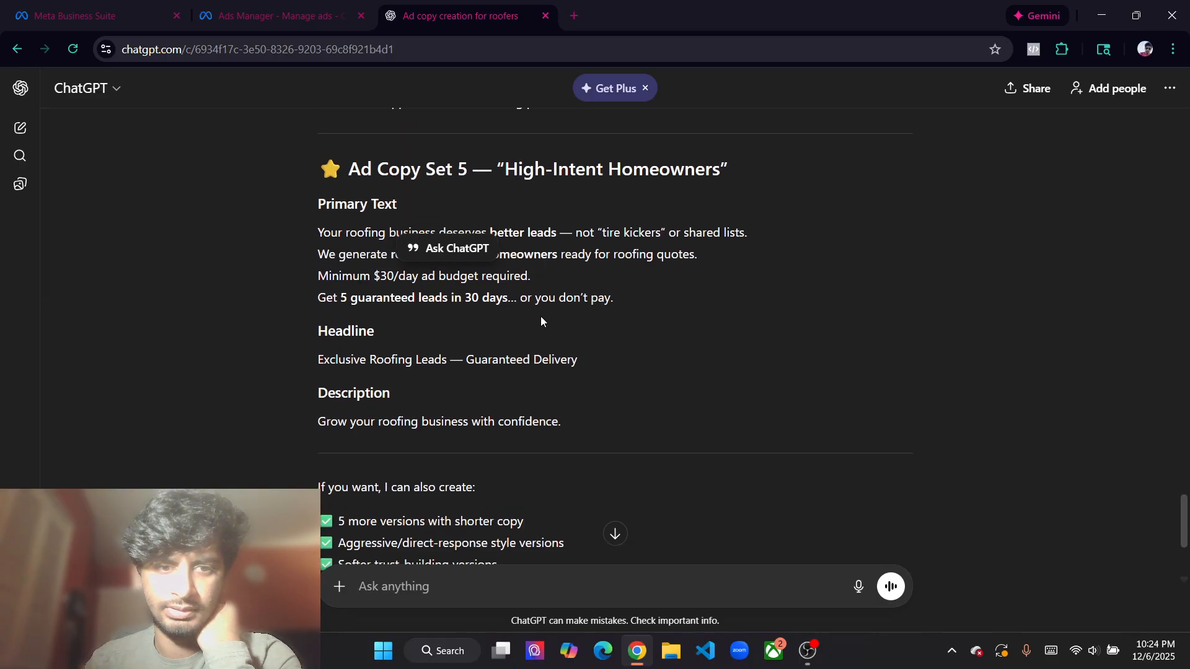
pyautogui.click(541, 316)
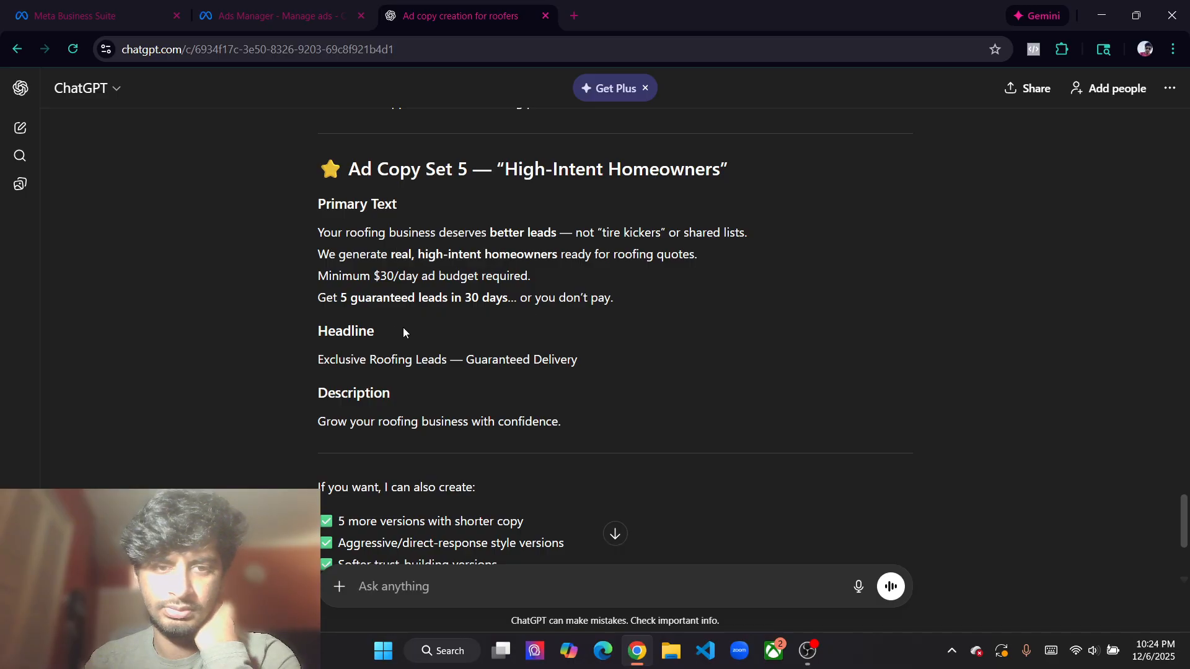
pyautogui.moveTo(650, 363); pyautogui.dragTo(266, 355)
pyautogui.scroll(18, 516, 369)
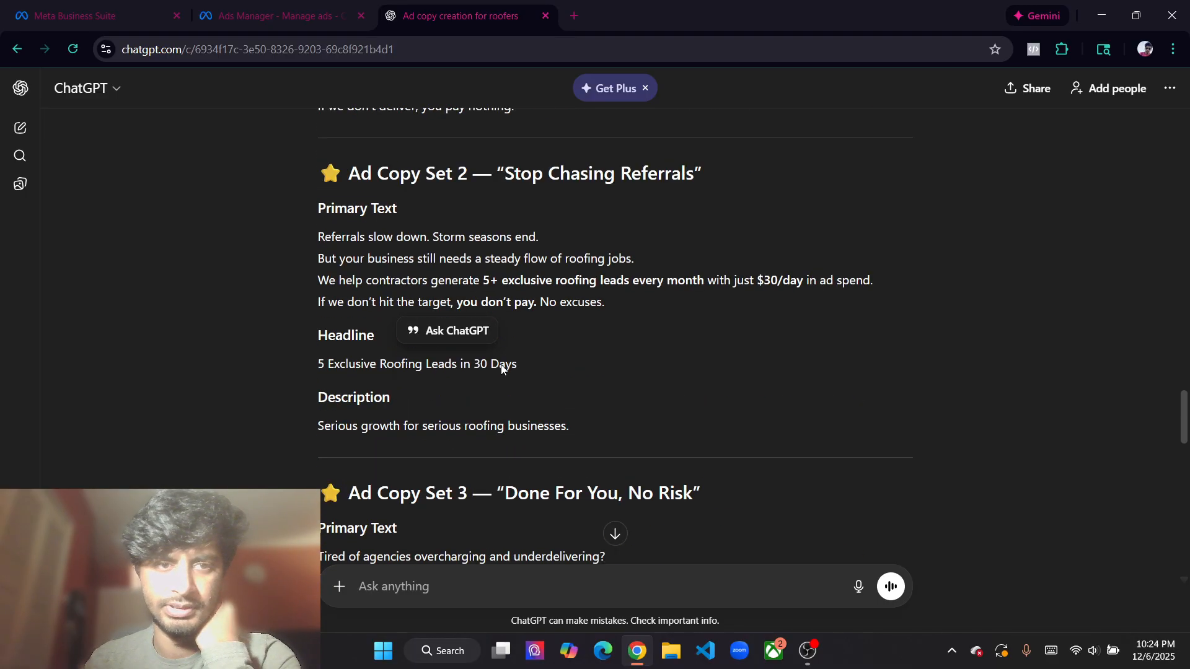
pyautogui.moveTo(583, 280); pyautogui.dragTo(265, 262)
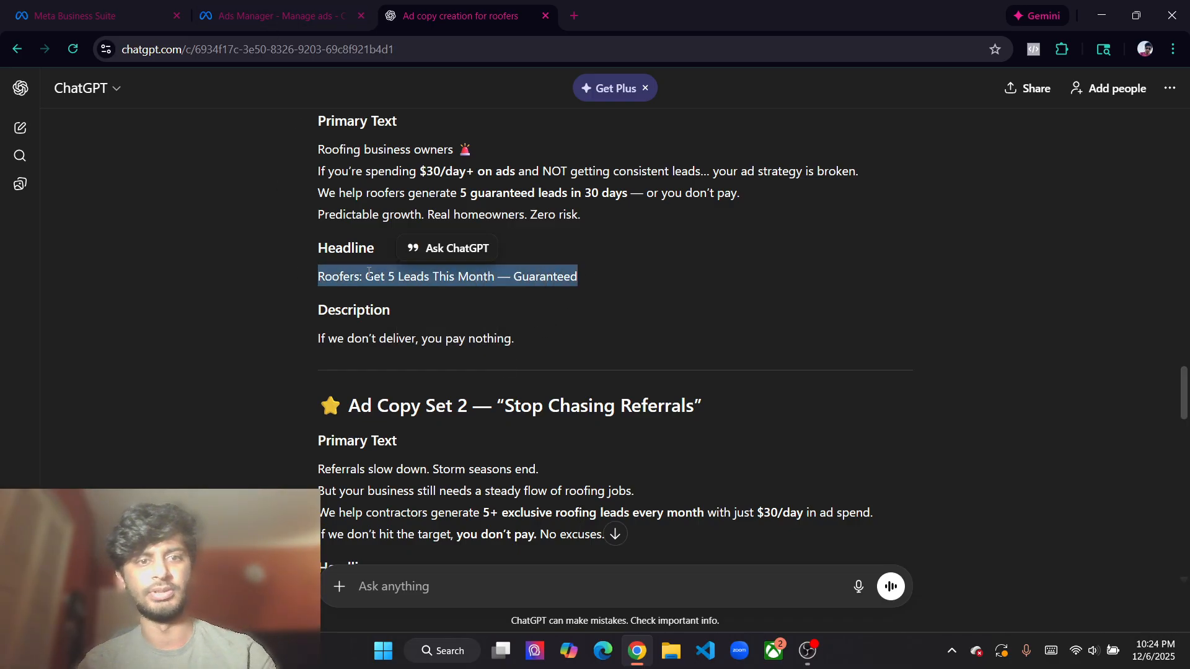
pyautogui.click(595, 273)
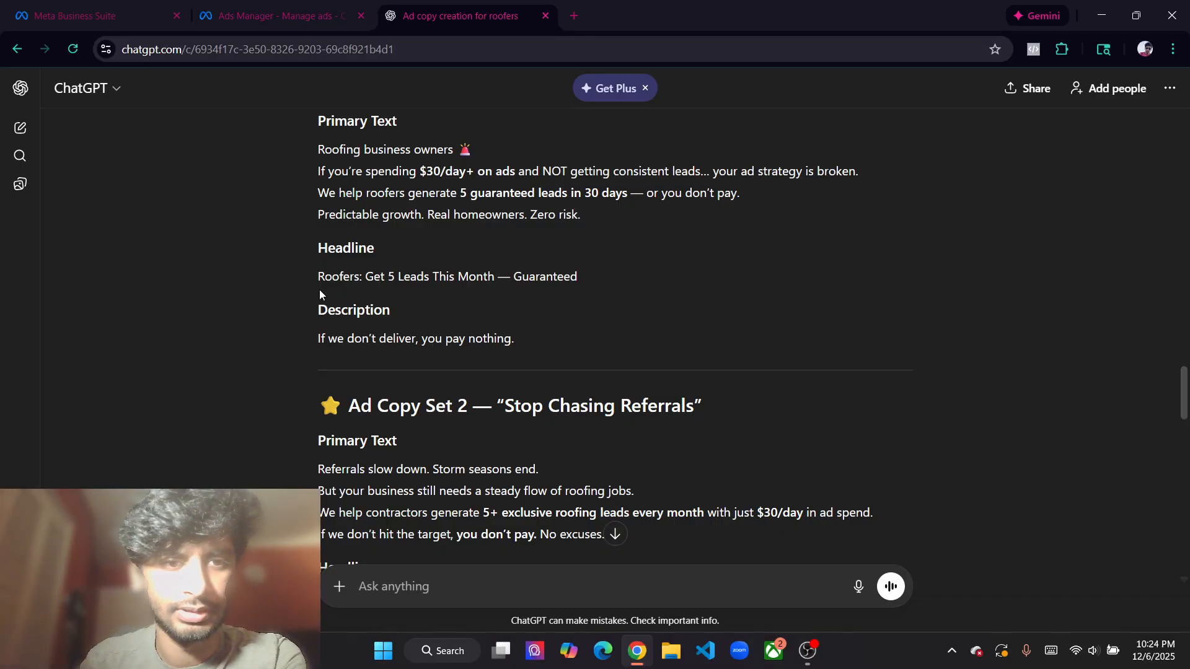
# Fill the ad's headline in Ads Manager with ChatGPT's Ad Copy Set 1 headline, "Roofers: Get 5 Leads This Month — Guaranteed"
pyautogui.moveTo(315, 280); pyautogui.dragTo(589, 274)
pyautogui.hotkey('ctrl', 'c')
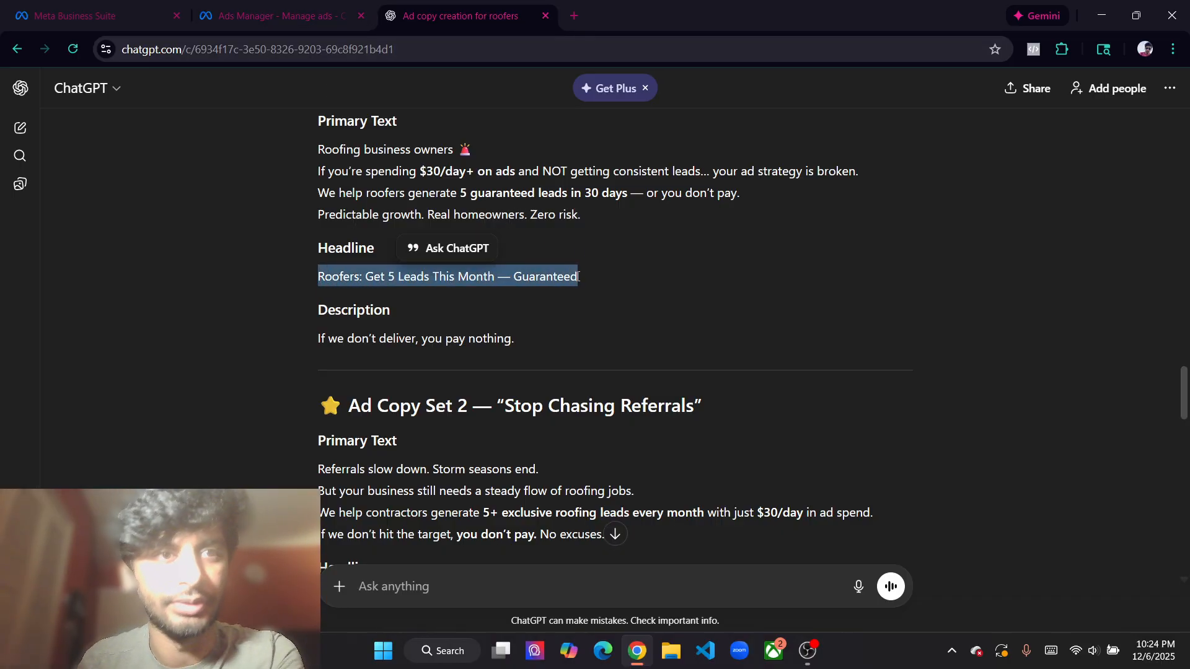
pyautogui.click(301, 16)
pyautogui.click(297, 403)
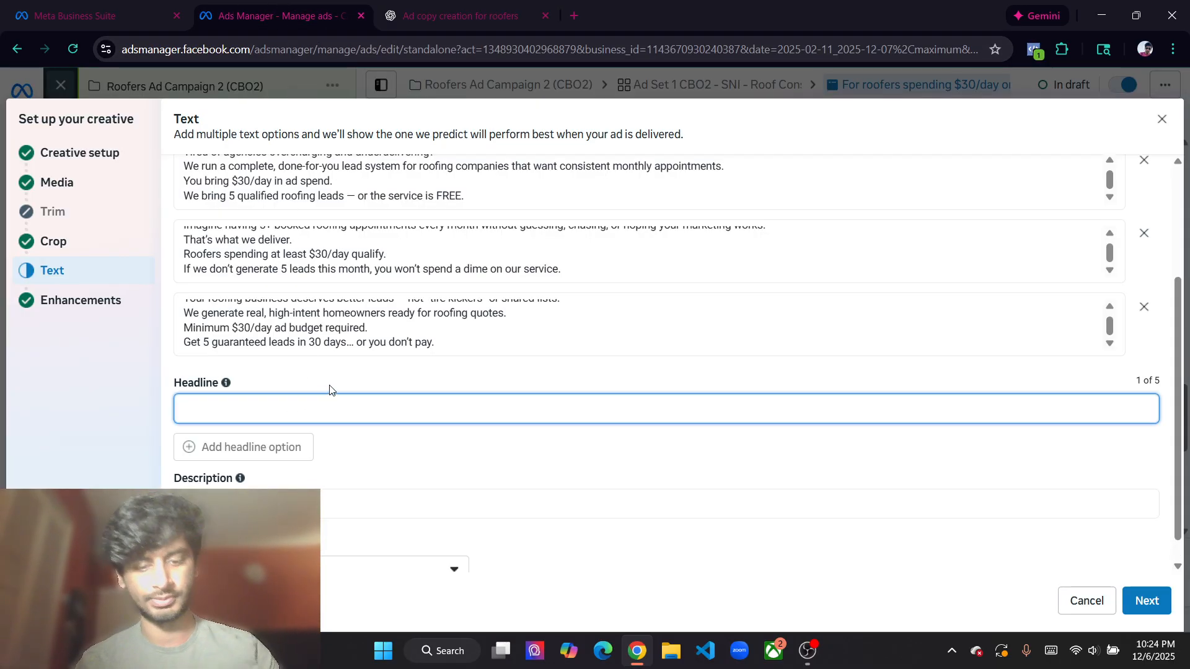
pyautogui.hotkey('ctrl', 'v')
pyautogui.click(392, 457)
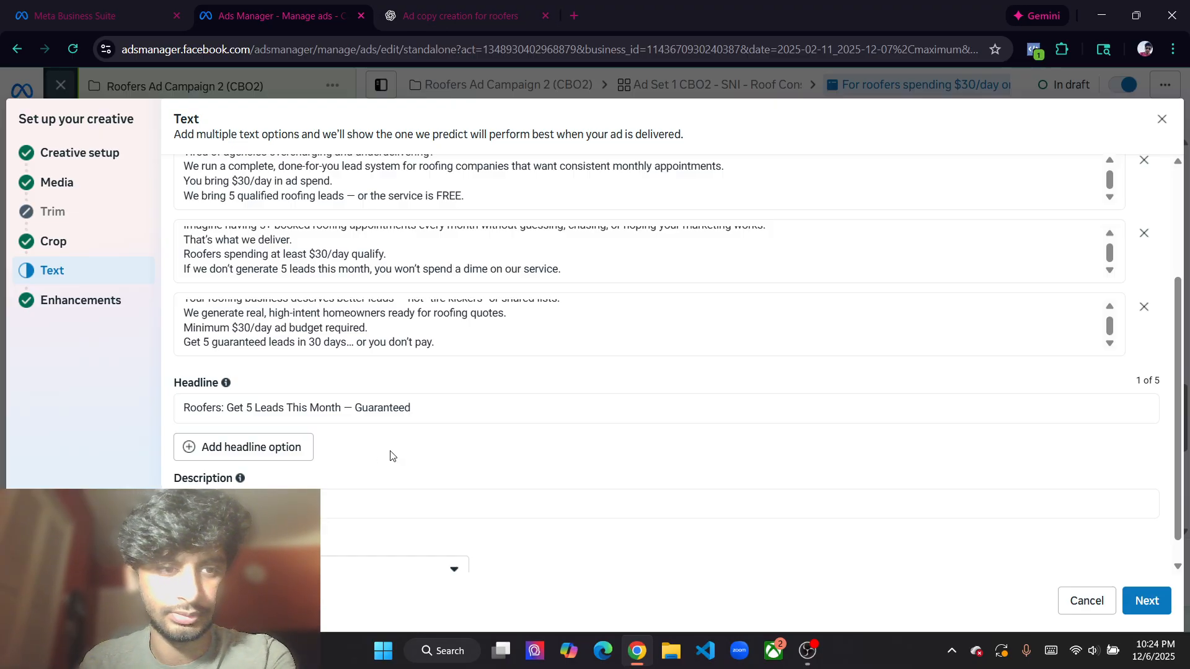
# Add a second headline option with ChatGPT's Ad Copy Set 2 headline, "5 Exclusive Roofing Leads in 30 Days"
pyautogui.click(472, 16)
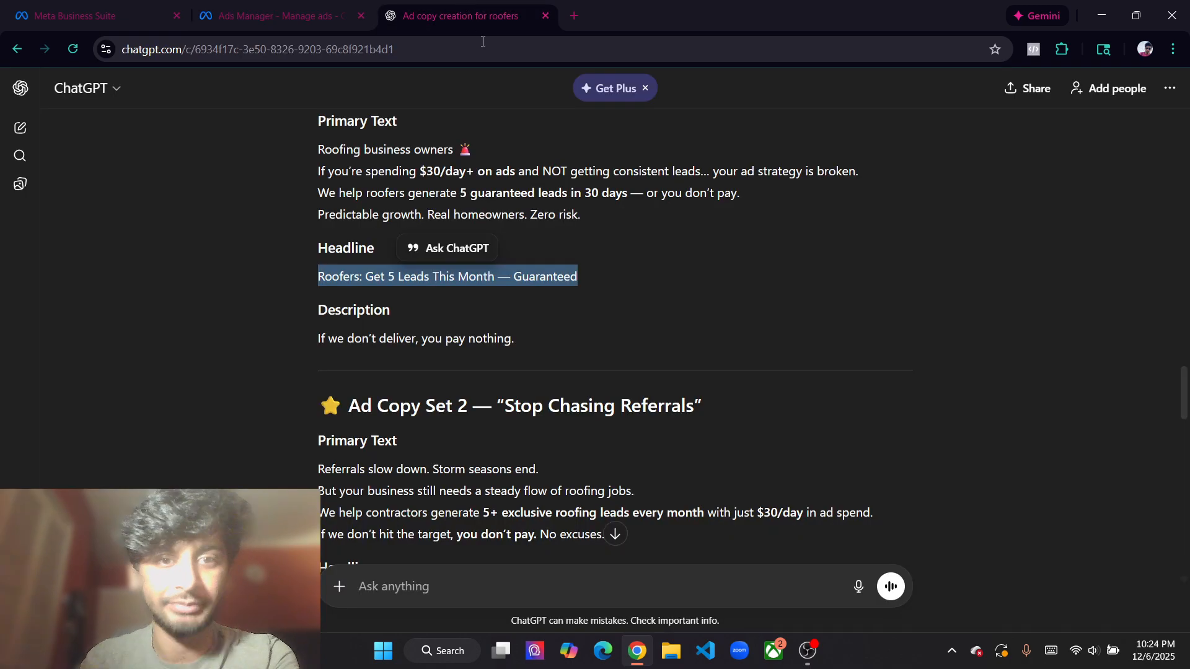
pyautogui.click(556, 326)
pyautogui.scroll(-4, 527, 370)
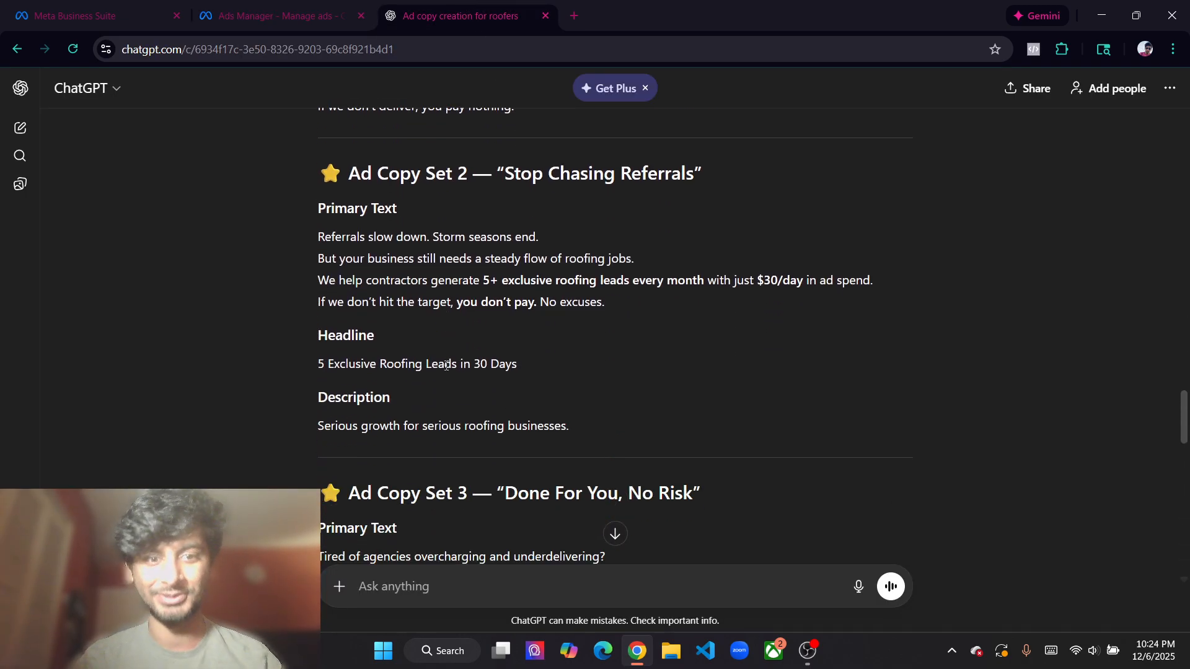
pyautogui.moveTo(542, 367); pyautogui.dragTo(301, 367)
pyautogui.hotkey('ctrl', 'c')
pyautogui.click(277, 16)
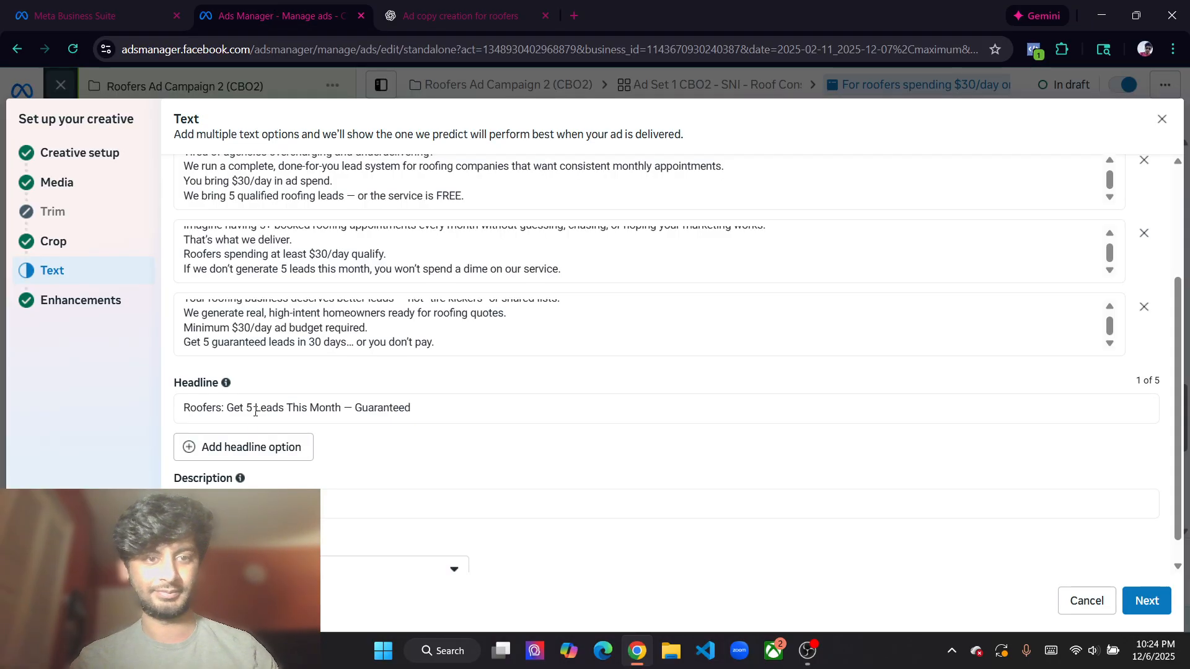
pyautogui.hotkey('ctrl', 'v')
# Add a third headline option with ChatGPT's Ad Copy Set 3 headline, "Roofers: Guaranteed Leads or It's Free"
pyautogui.click(461, 16)
pyautogui.scroll(-3, 519, 452)
pyautogui.scroll(-2, 505, 436)
pyautogui.moveTo(538, 397); pyautogui.dragTo(307, 403)
pyautogui.hotkey('ctrl', 'c')
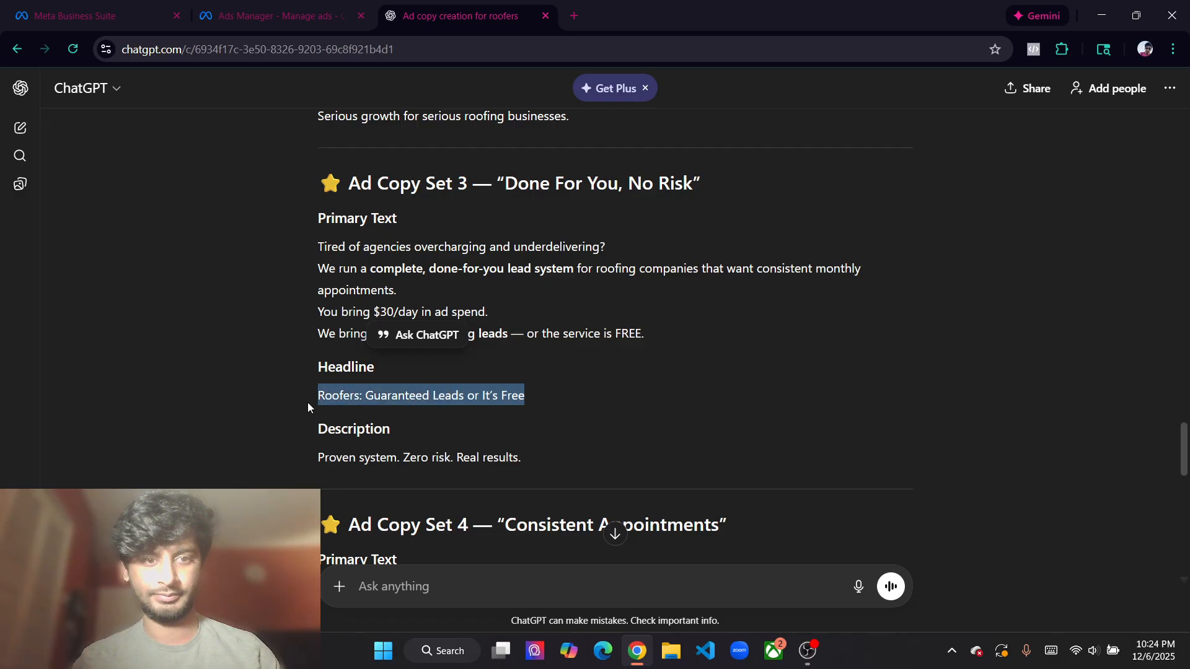
pyautogui.click(278, 15)
pyautogui.click(285, 483)
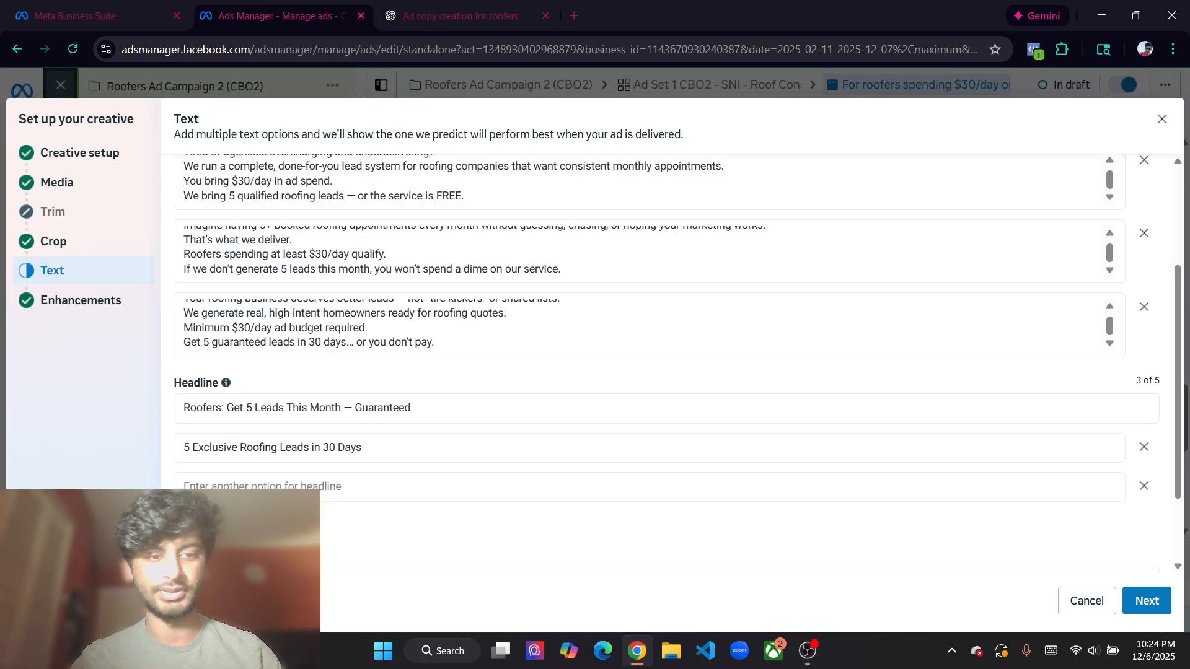
pyautogui.hotkey('ctrl', 'v')
# Add a fourth headline option with ChatGPT's Ad Copy Set 4 headline, "Roofing Leads You Can Count On"
pyautogui.click(471, 13)
pyautogui.scroll(-5, 485, 414)
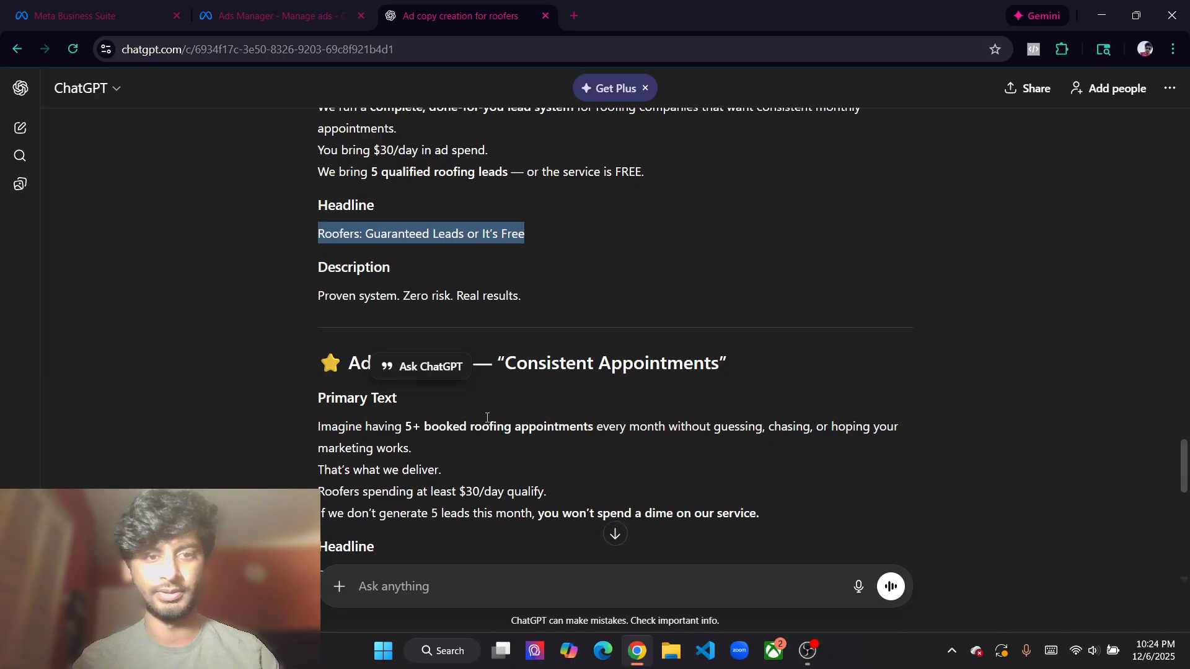
pyautogui.moveTo(500, 427); pyautogui.dragTo(272, 434)
pyautogui.hotkey('ctrl', 'c')
pyautogui.click(278, 15)
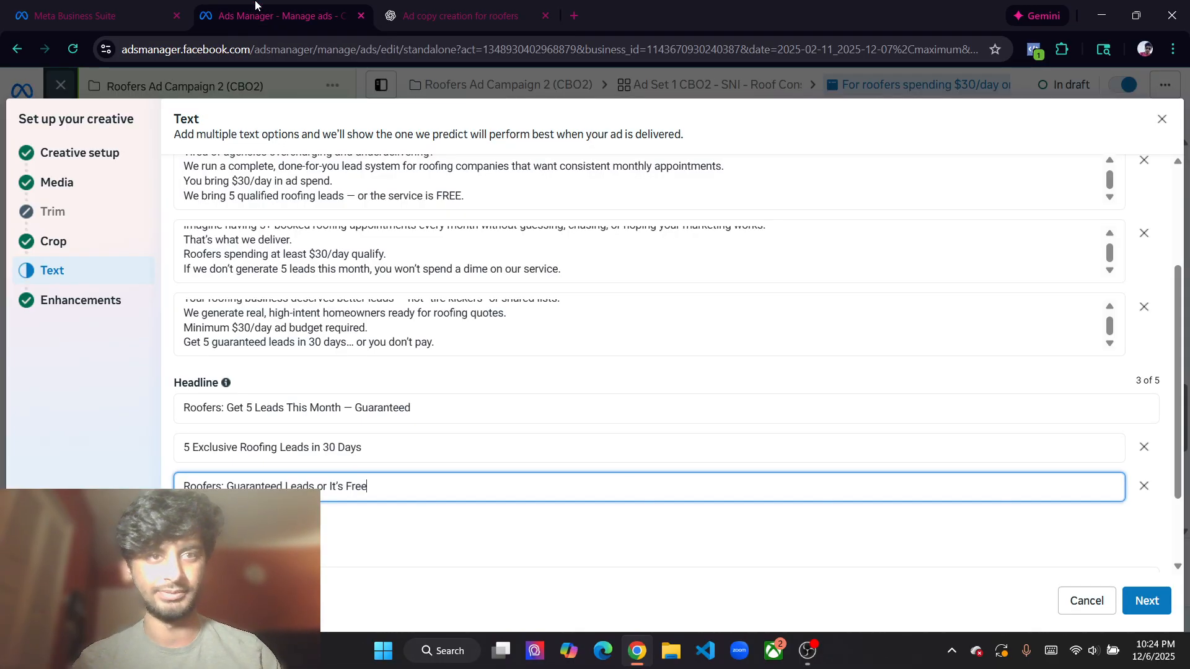
pyautogui.click(244, 525)
pyautogui.hotkey('ctrl', 'v')
# Add a fifth headline option with ChatGPT's Ad Copy Set 5 headline, "Exclusive Roofing Leads — Guaranteed Delivery"
pyautogui.scroll(-2, 236, 390)
pyautogui.click(235, 418)
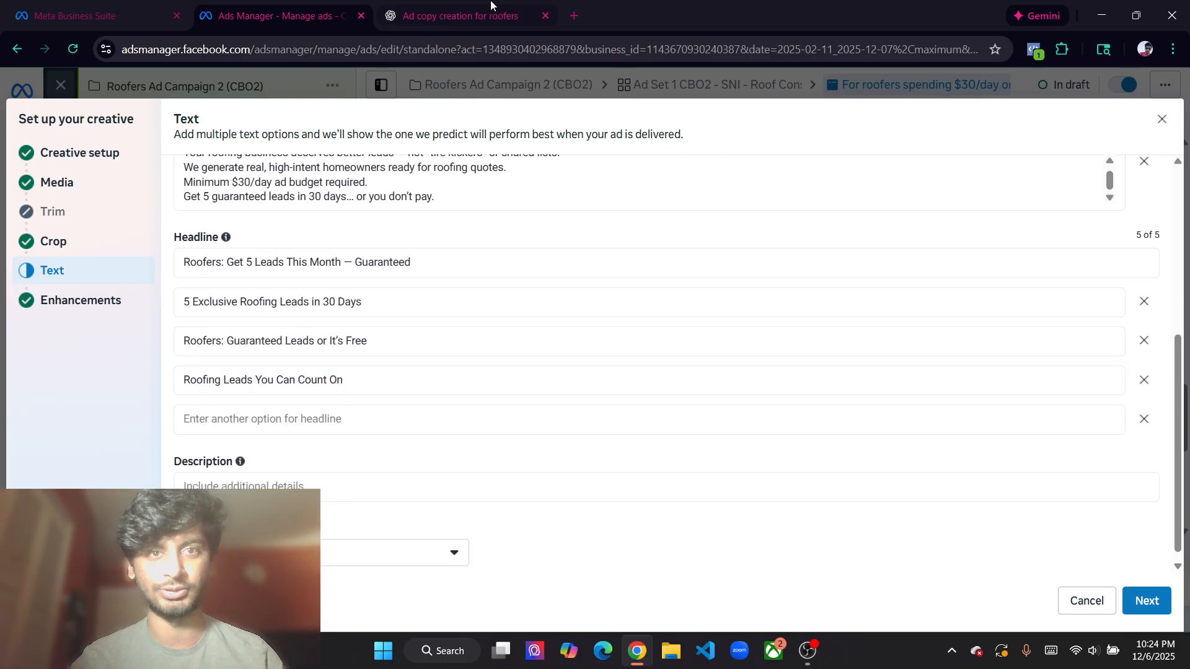
pyautogui.click(460, 15)
pyautogui.scroll(-5, 534, 389)
pyautogui.moveTo(582, 437); pyautogui.dragTo(295, 441)
pyautogui.click(309, 14)
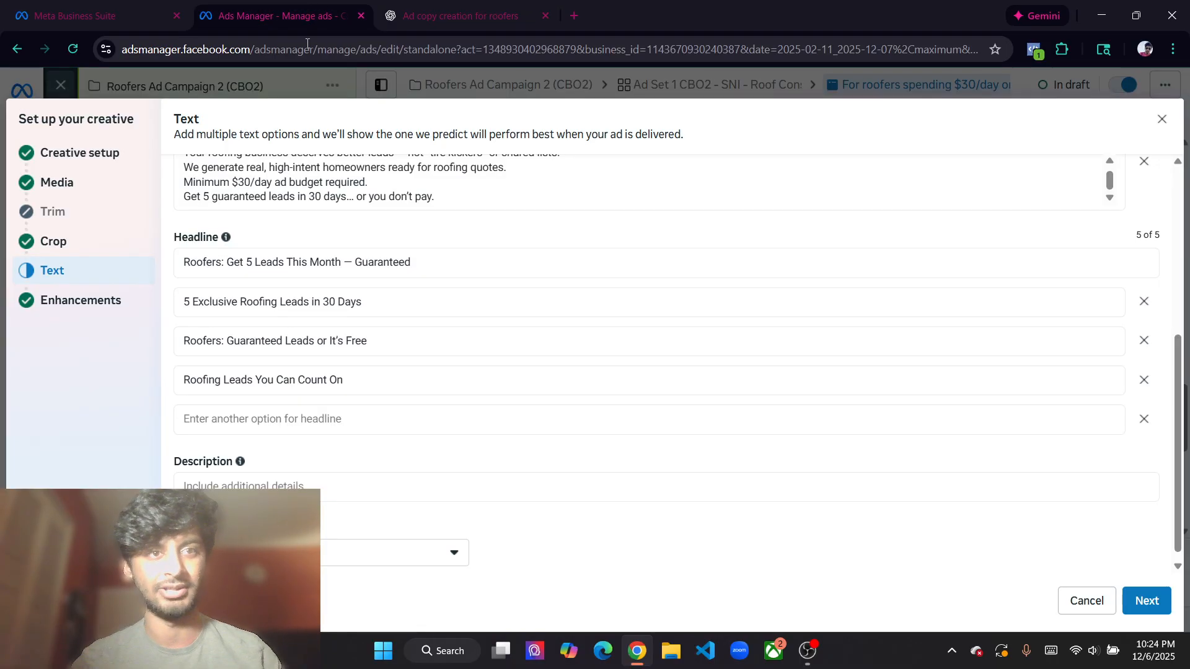
pyautogui.click(329, 422)
pyautogui.hotkey('ctrl', 'v')
# Fill the ad's description with ChatGPT's Ad Copy Set 1 description, "If we don't deliver, you pay nothing."
pyautogui.click(368, 462)
pyautogui.click(370, 496)
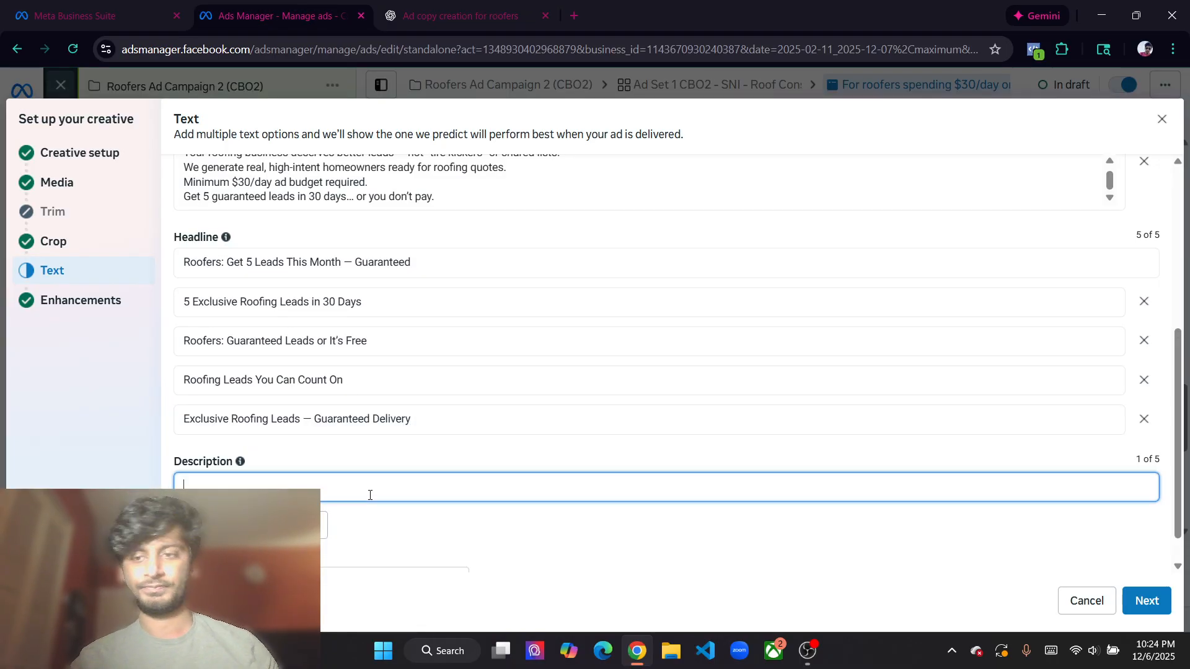
pyautogui.click(499, 7)
pyautogui.scroll(15, 479, 298)
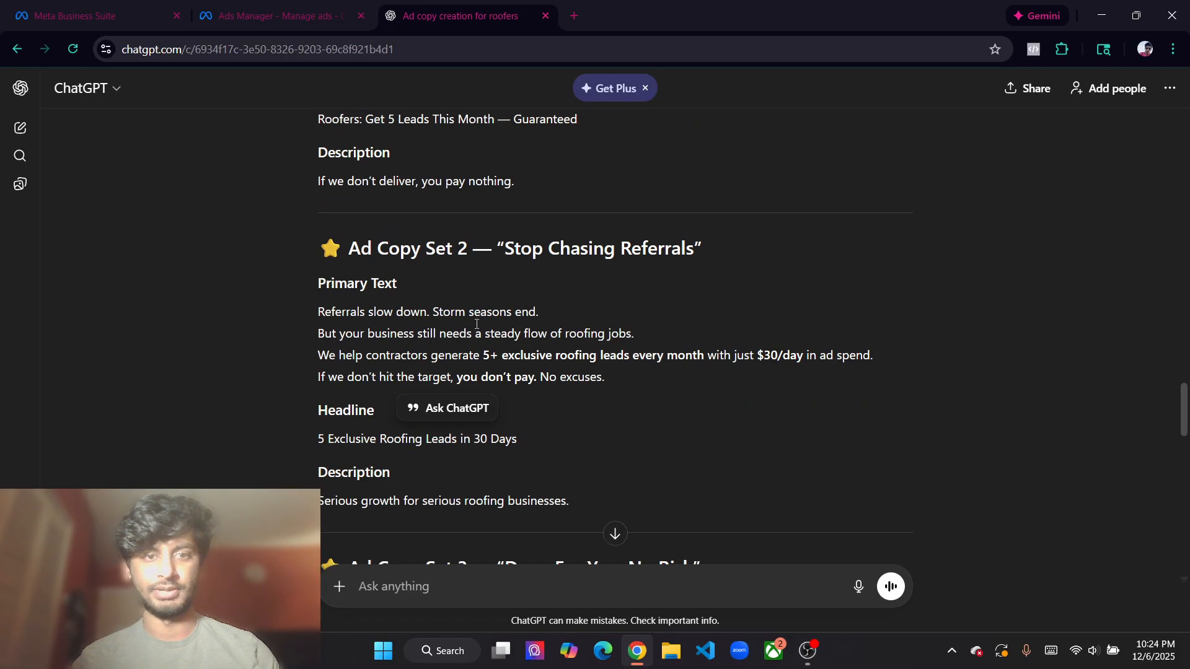
pyautogui.scroll(-2, 477, 338)
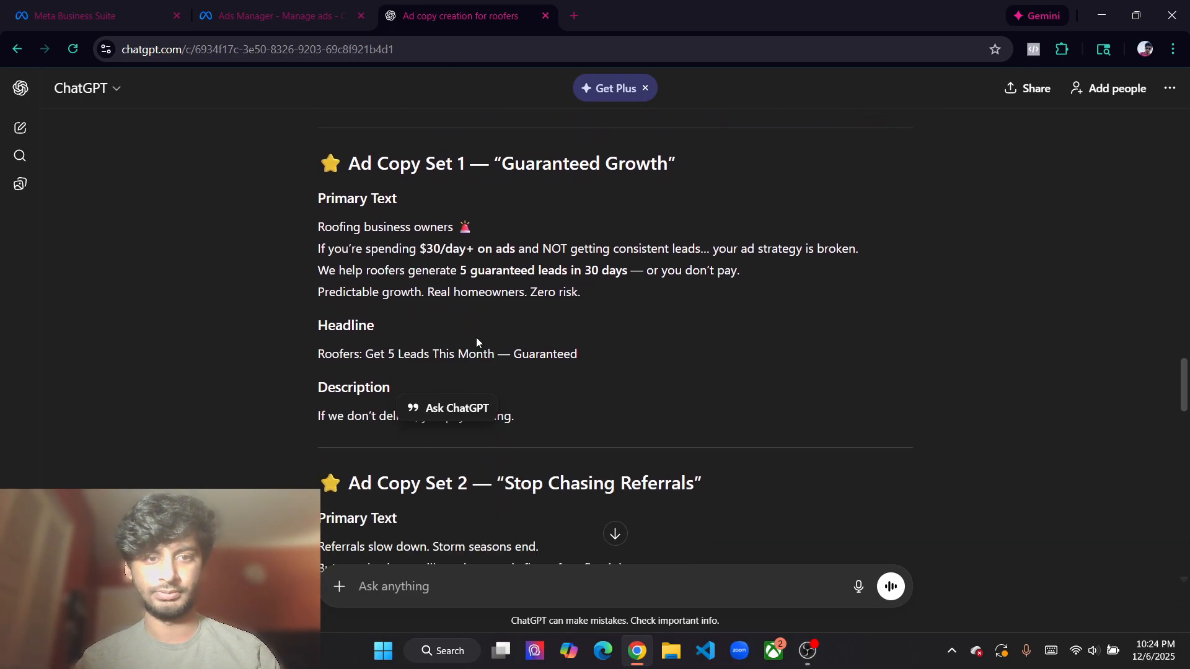
pyautogui.moveTo(575, 414); pyautogui.dragTo(314, 422)
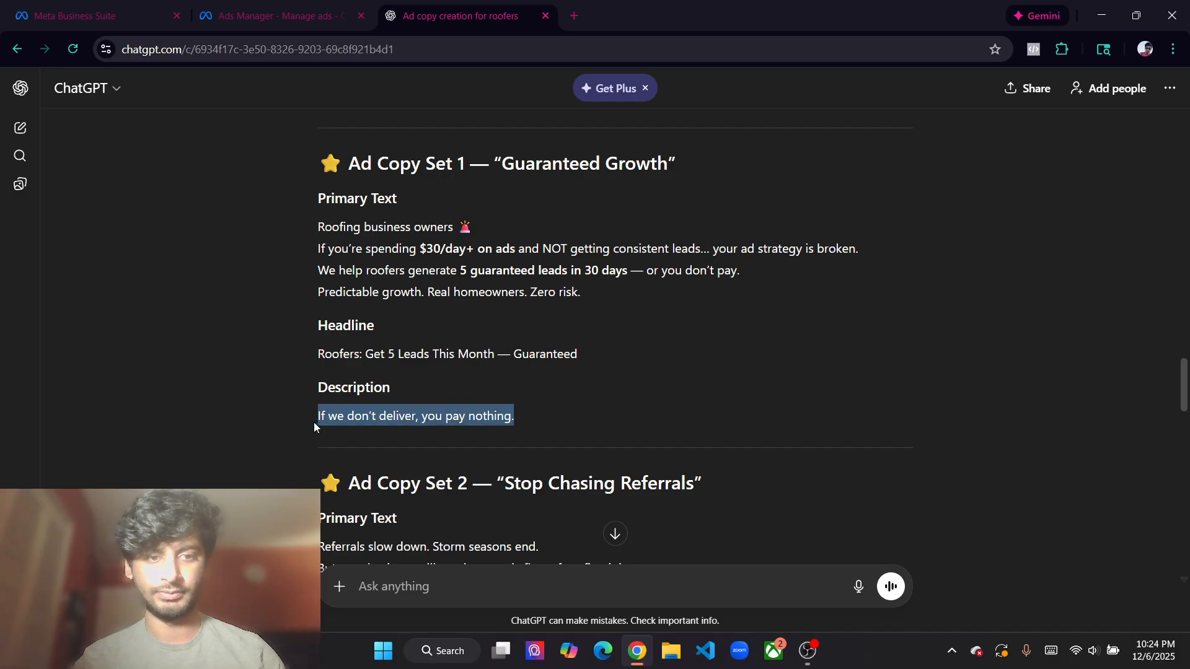
pyautogui.click(553, 411)
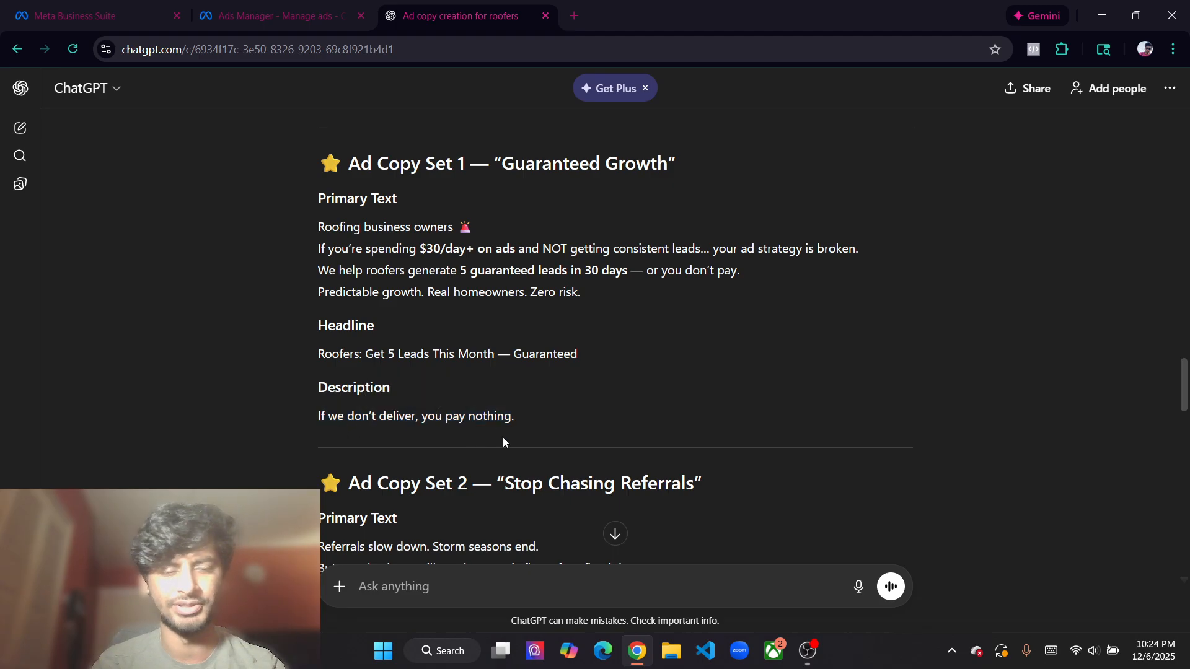
pyautogui.moveTo(287, 435)
pyautogui.mouseDown()
pyautogui.moveTo(277, 426)
pyautogui.moveTo(289, 422)
pyautogui.mouseUp()
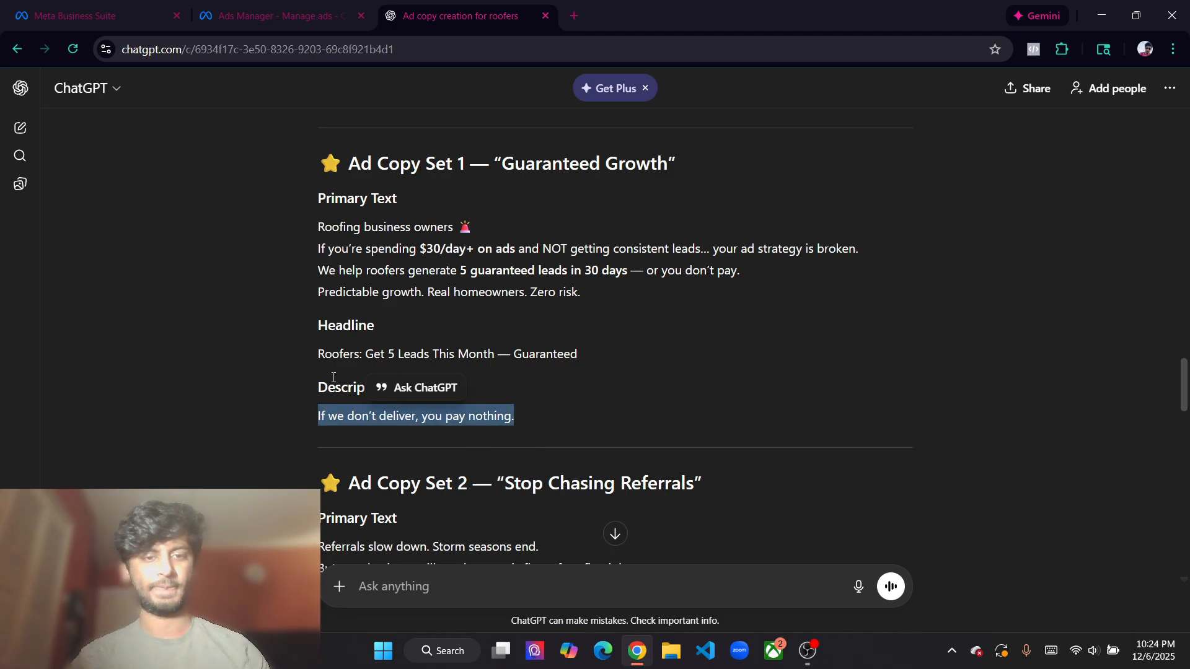
pyautogui.hotkey('ctrl', 'c')
pyautogui.click(282, 15)
pyautogui.hotkey('ctrl', 'v')
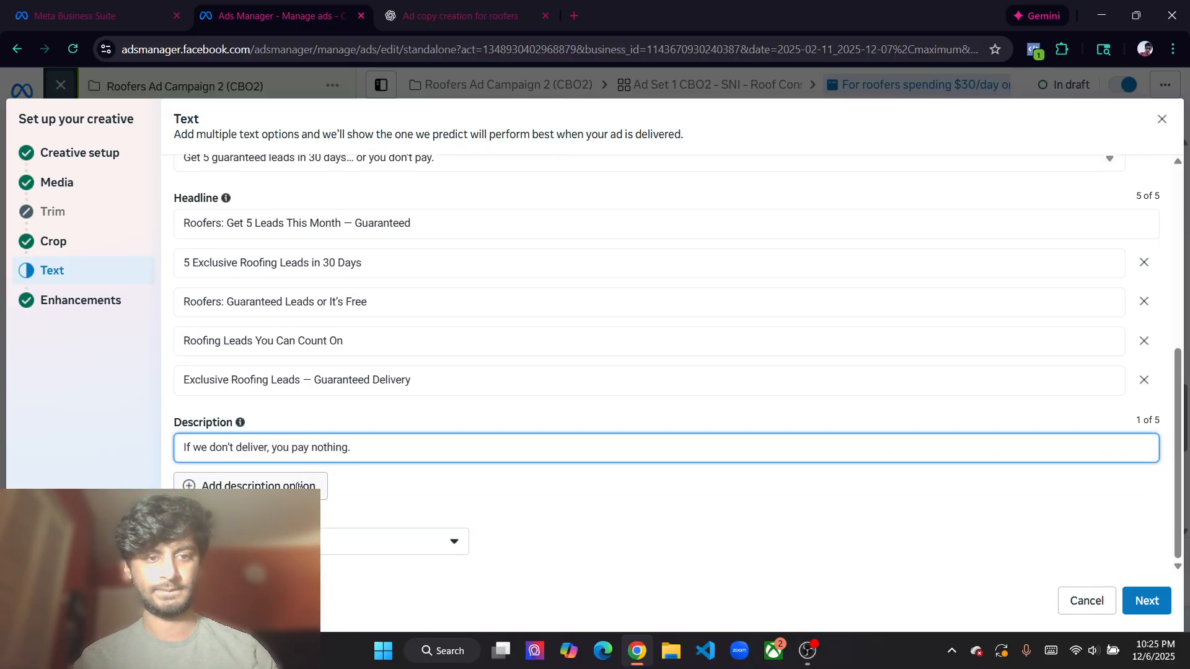
# Add a second description option with ChatGPT's Ad Copy Set 2 description, "Serious growth for serious roofing businesses."
pyautogui.hotkey('ctrl', 'Tab')
pyautogui.scroll(-4, 501, 436)
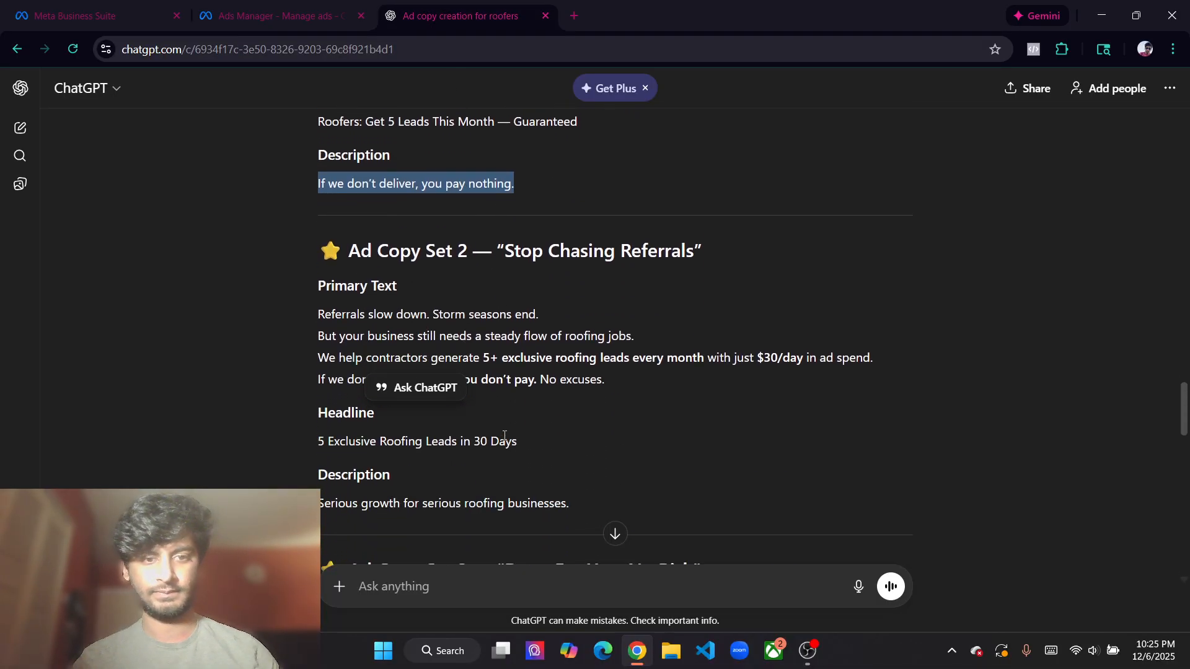
pyautogui.moveTo(590, 501); pyautogui.dragTo(317, 503)
pyautogui.hotkey('ctrl', 'c')
pyautogui.click(282, 16)
pyautogui.scroll(-1, 402, 409)
pyautogui.click(351, 448)
pyautogui.hotkey('ctrl', 'v')
# Add a third description option with ChatGPT's Ad Copy Set 3 description, "Proven system. Zero risk. Real results."
pyautogui.hotkey('ctrl', 'Tab')
pyautogui.scroll(-3, 478, 383)
pyautogui.moveTo(525, 380); pyautogui.dragTo(317, 380)
pyautogui.hotkey('ctrl', 'c')
pyautogui.click(281, 12)
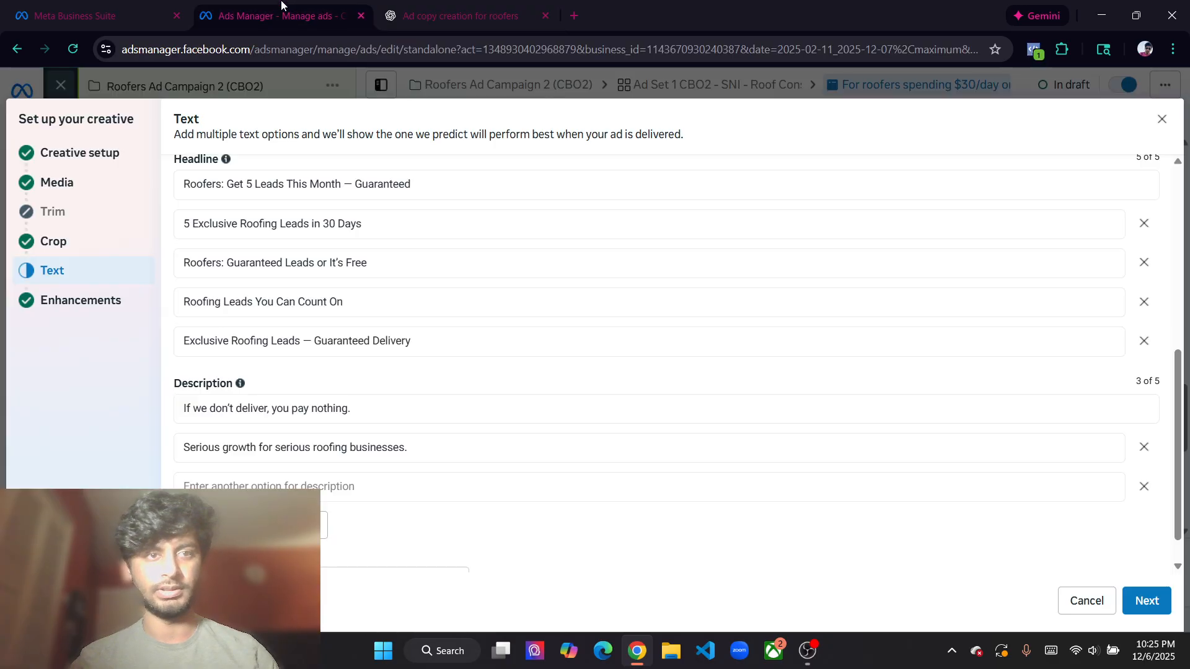
pyautogui.click(336, 486)
pyautogui.hotkey('ctrl', 'v')
# Add a fourth description option with ChatGPT's Ad Copy Set 4 description, "Guaranteed appointments for roofing pros."
pyautogui.hotkey('ctrl', 'Tab')
pyautogui.scroll(-3, 496, 421)
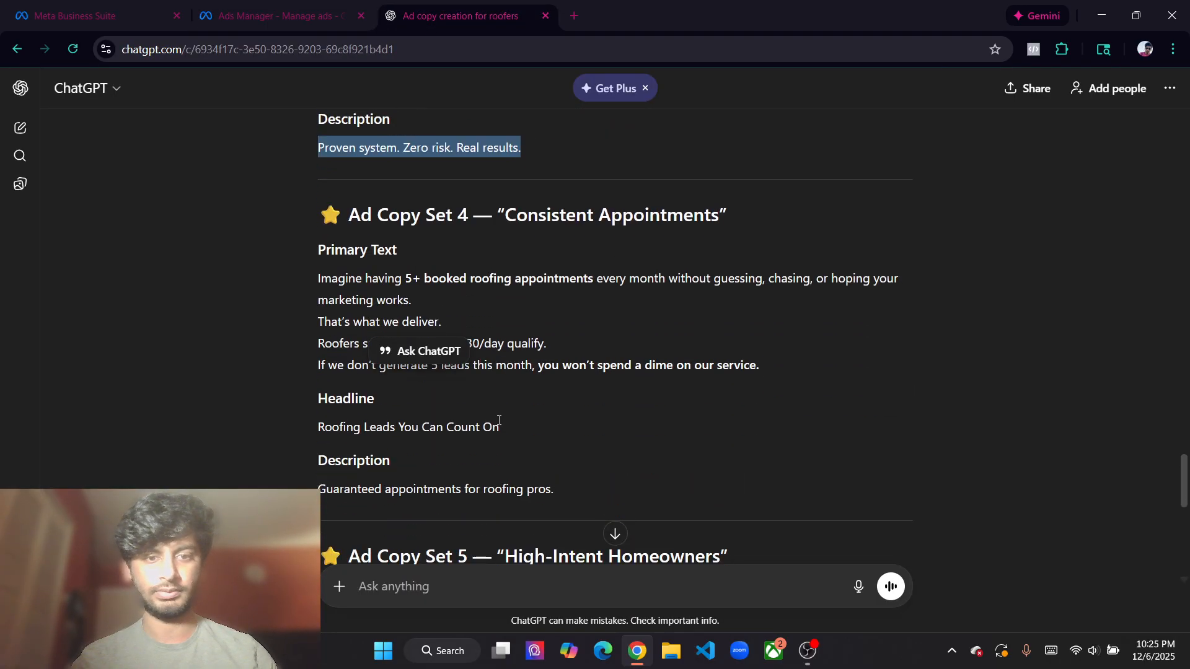
pyautogui.moveTo(560, 492); pyautogui.dragTo(317, 490)
pyautogui.hotkey('ctrl', 'c')
pyautogui.hotkey('ctrl', 'shift', 'Tab')
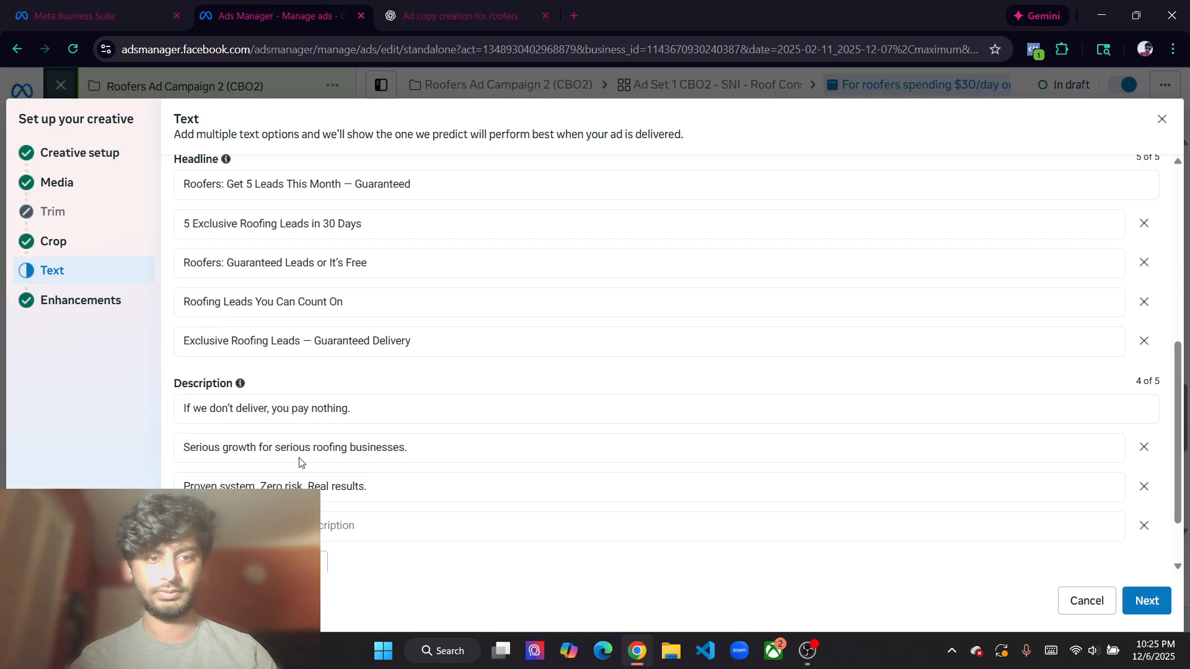
pyautogui.scroll(-1, 295, 433)
pyautogui.click(296, 445)
pyautogui.hotkey('ctrl', 'v')
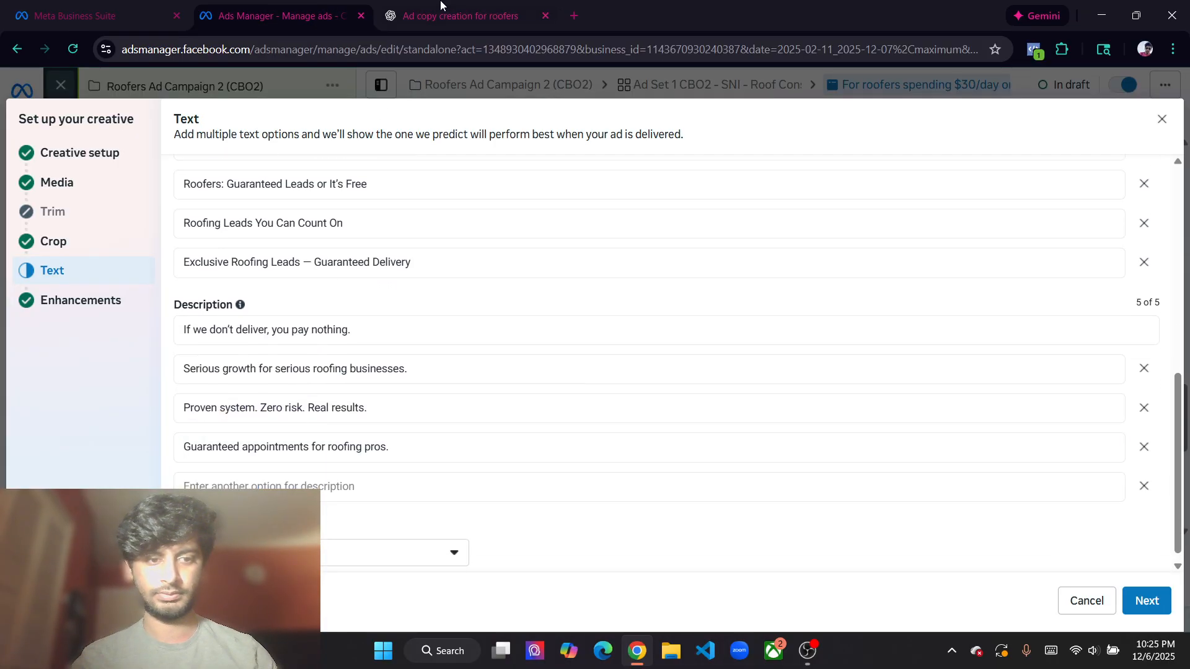
# Fill the fifth description option with "Guaranteed appointments for roofing pros." and return to the primary text options
pyautogui.hotkey('ctrl', 'Tab')
pyautogui.scroll(-5, 496, 419)
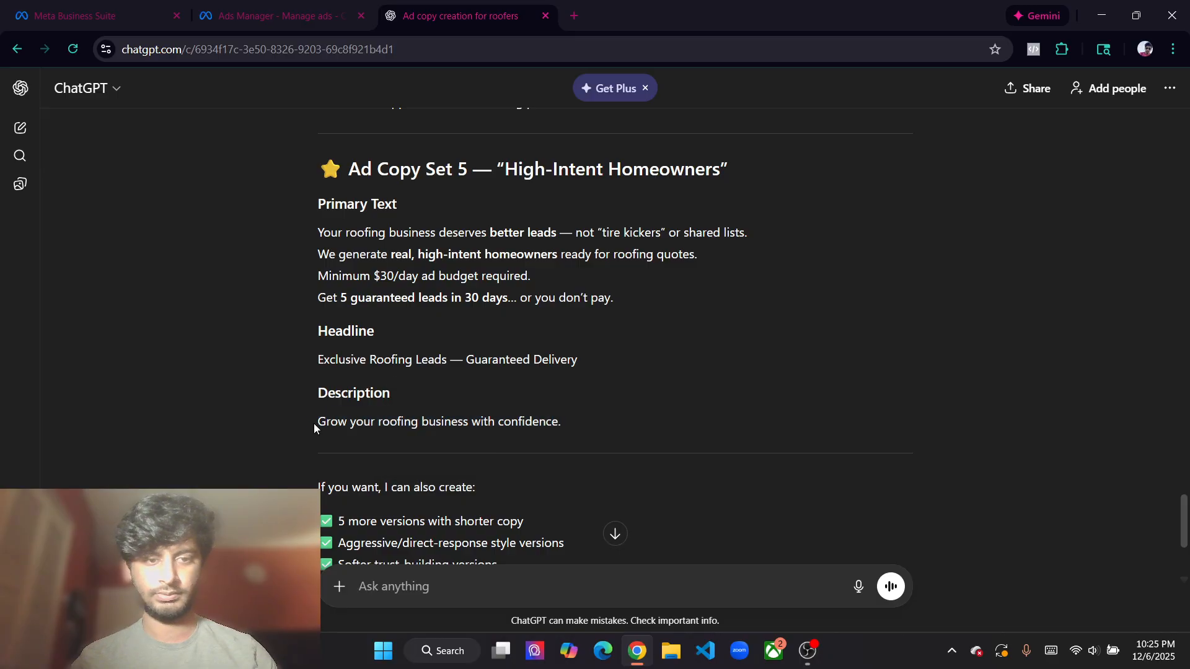
pyautogui.hotkey('ctrl', 'shift', 'Tab')
pyautogui.click(300, 480)
pyautogui.hotkey('ctrl', 'v')
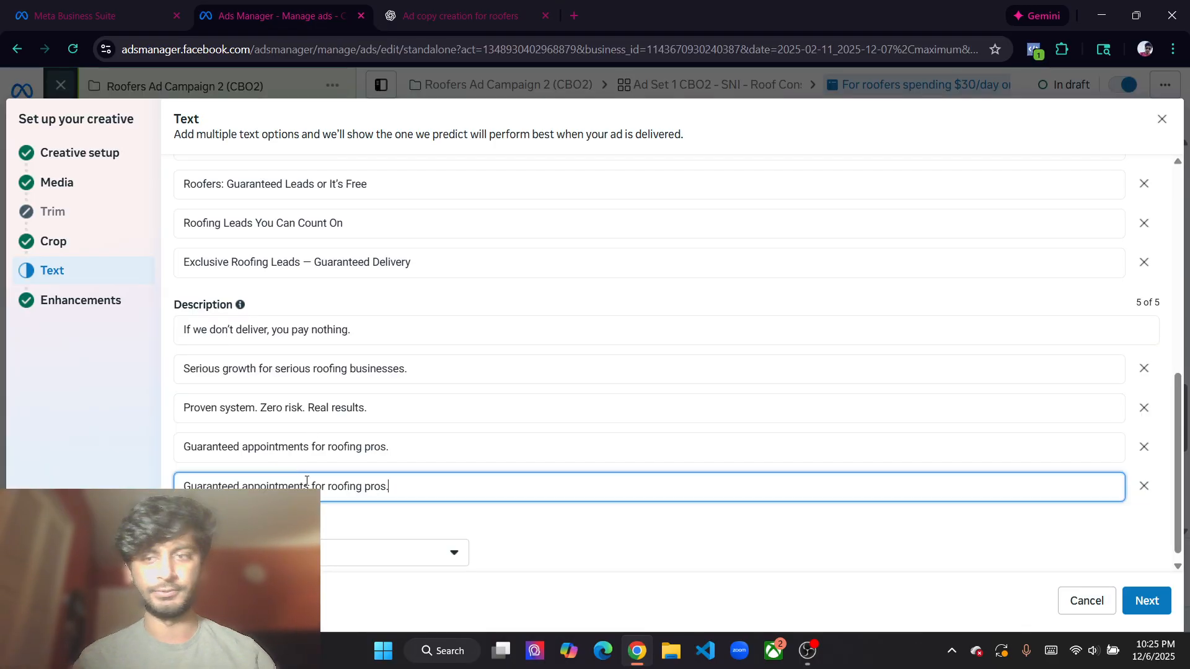
pyautogui.scroll(5, 425, 441)
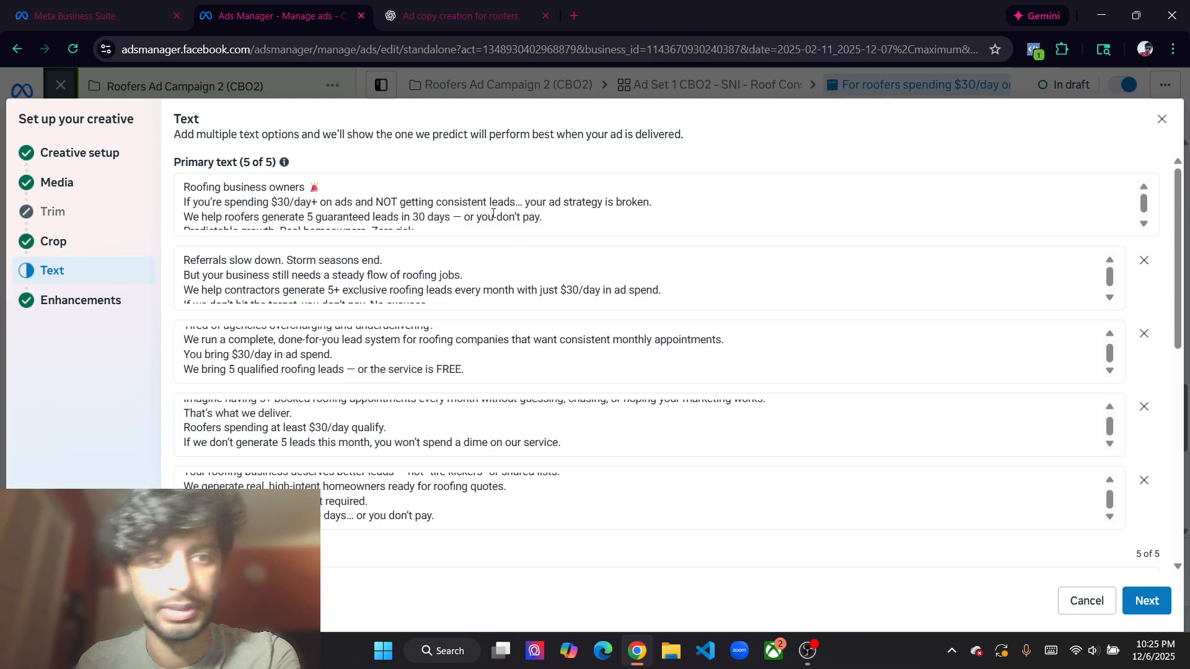
# Review the headline and description options entered for the ad, checking each alternative description for completeness
pyautogui.scroll(-5, 487, 216)
pyautogui.scroll(-1, 518, 403)
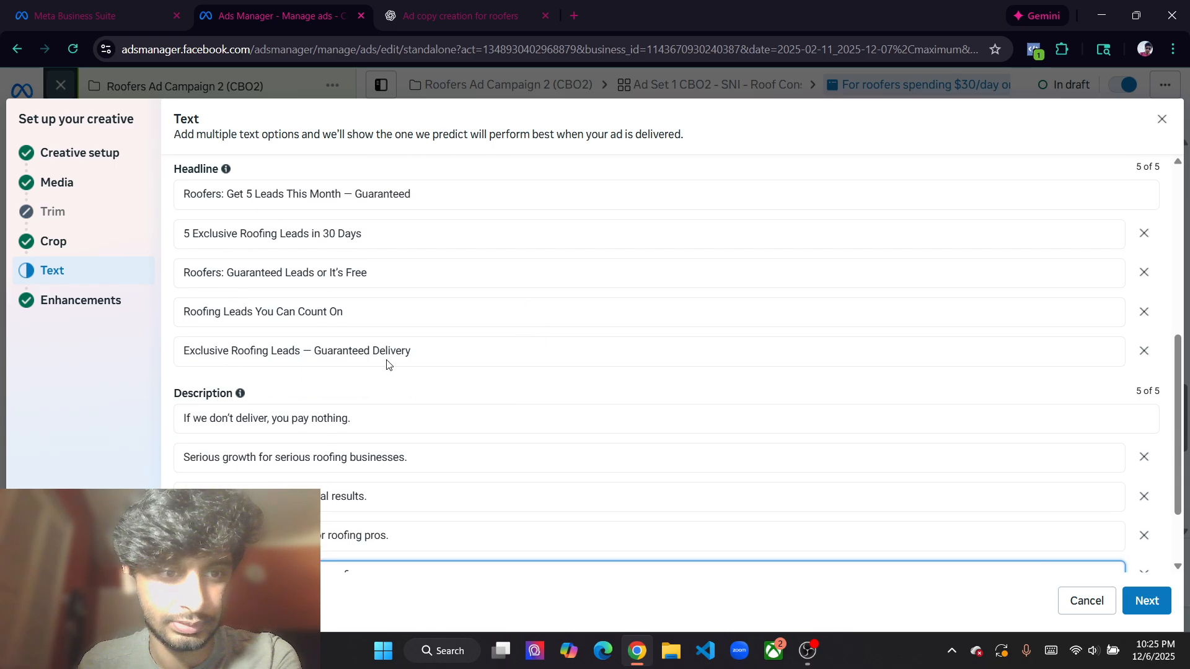
pyautogui.scroll(-2, 387, 362)
pyautogui.click(395, 287)
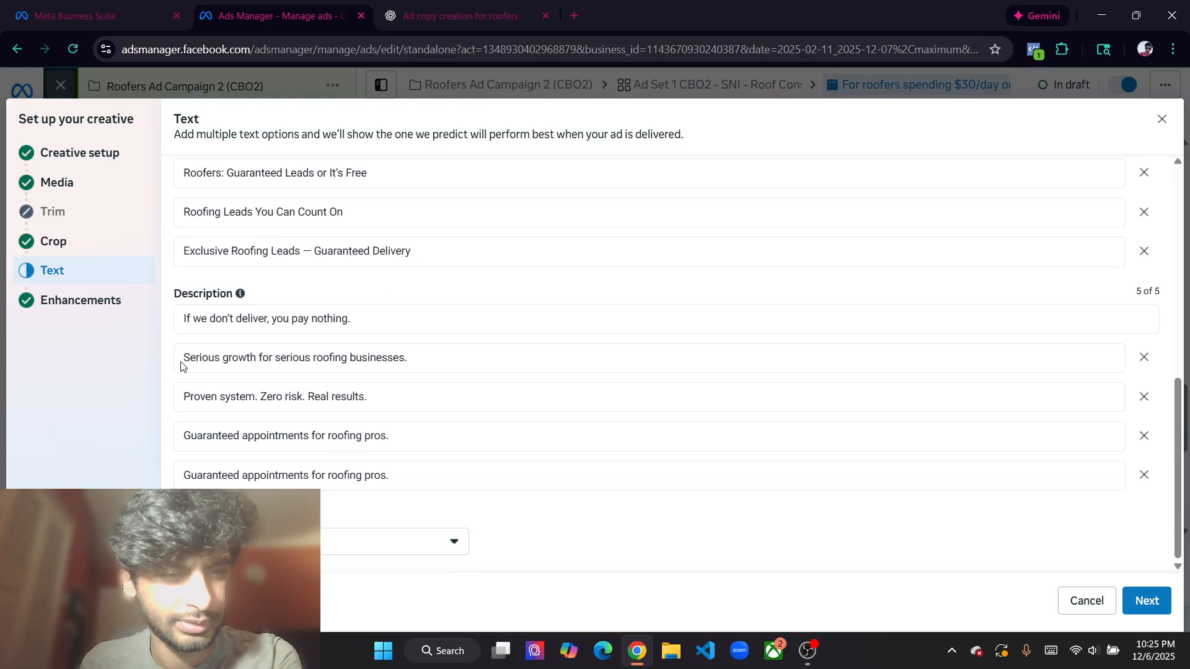
pyautogui.moveTo(421, 357); pyautogui.dragTo(159, 364)
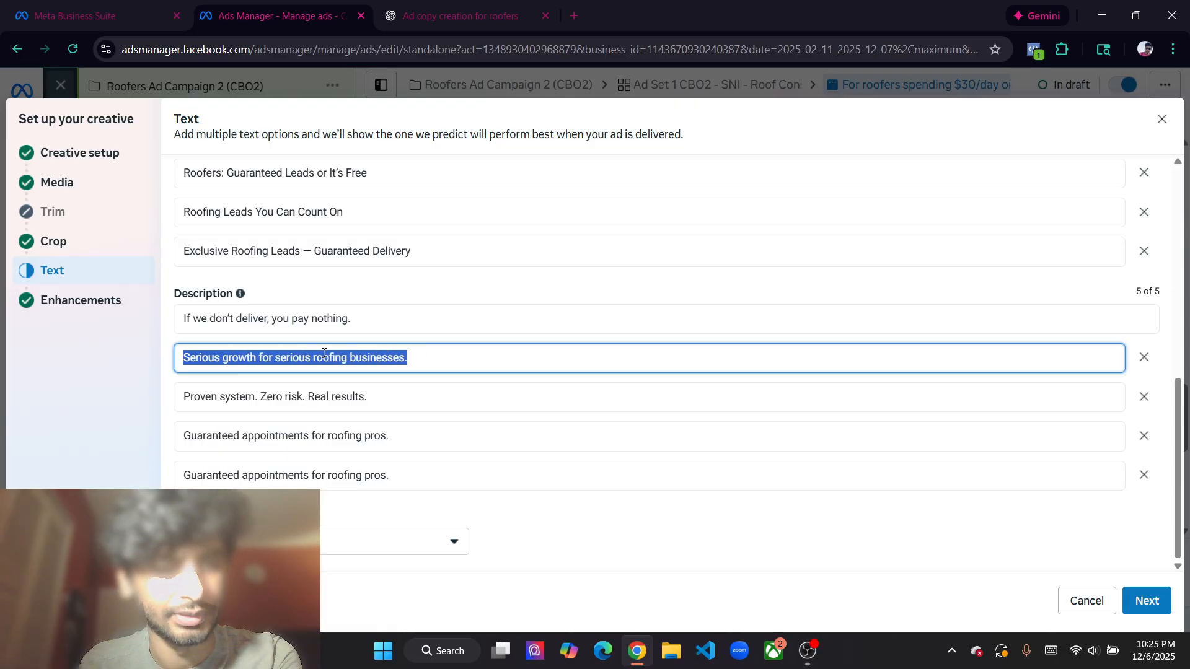
pyautogui.click(385, 339)
pyautogui.moveTo(409, 358); pyautogui.dragTo(162, 371)
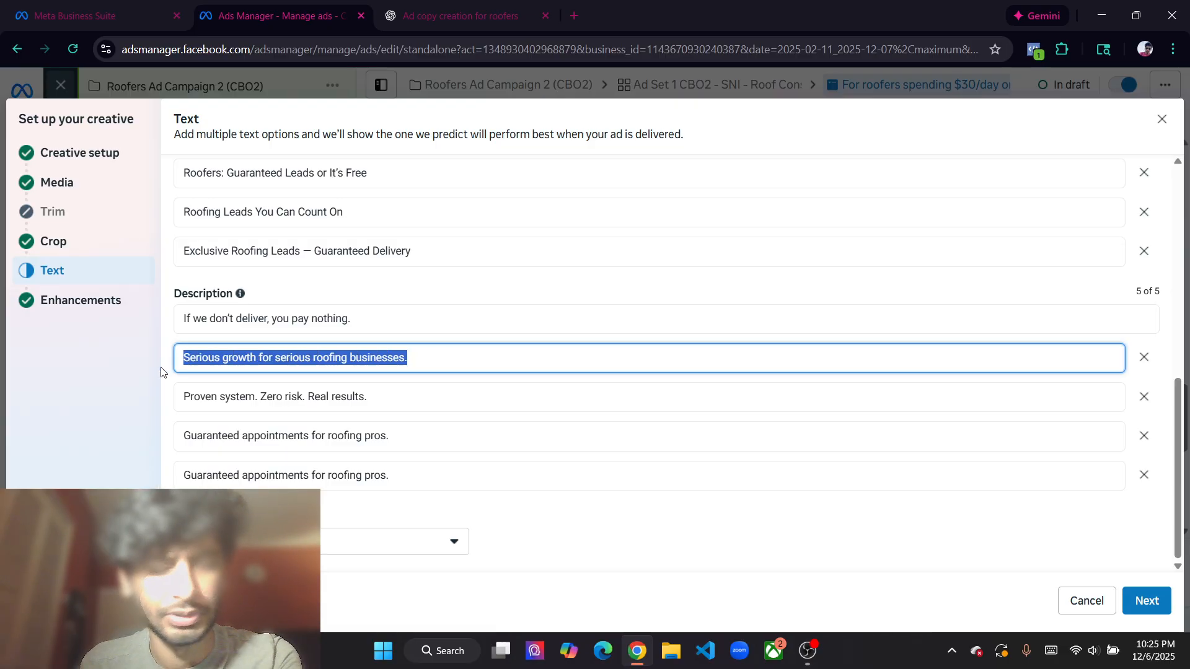
pyautogui.click(378, 293)
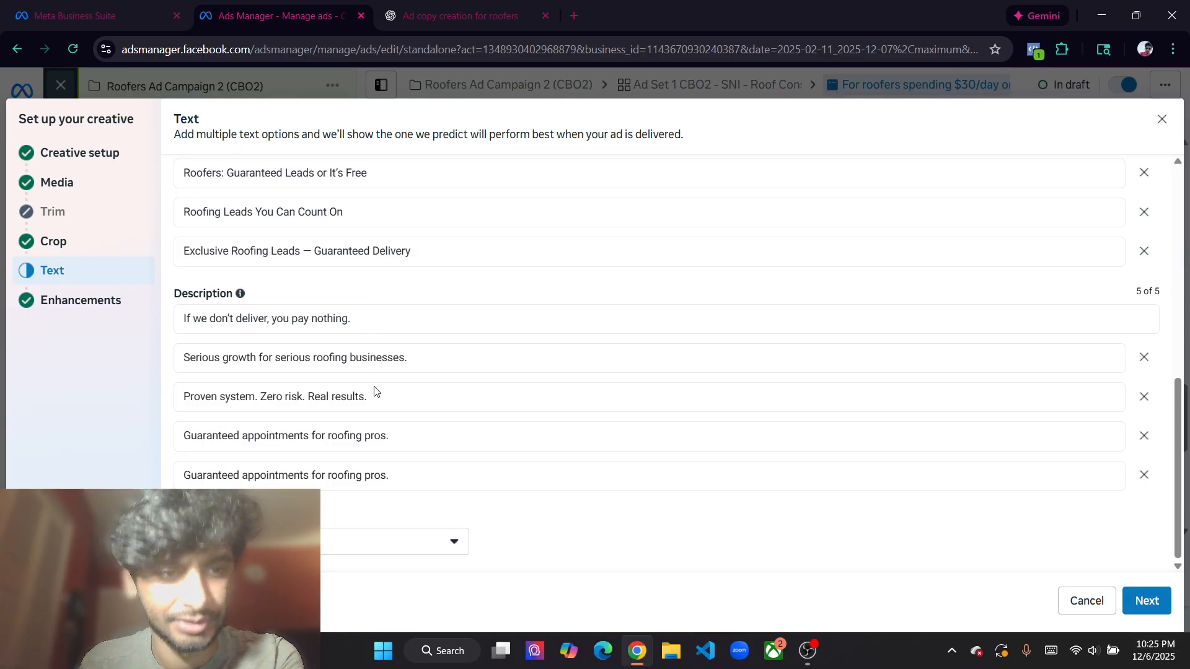
pyautogui.moveTo(398, 392); pyautogui.dragTo(176, 397)
pyautogui.click(465, 434)
pyautogui.click(462, 463)
pyautogui.click(462, 467)
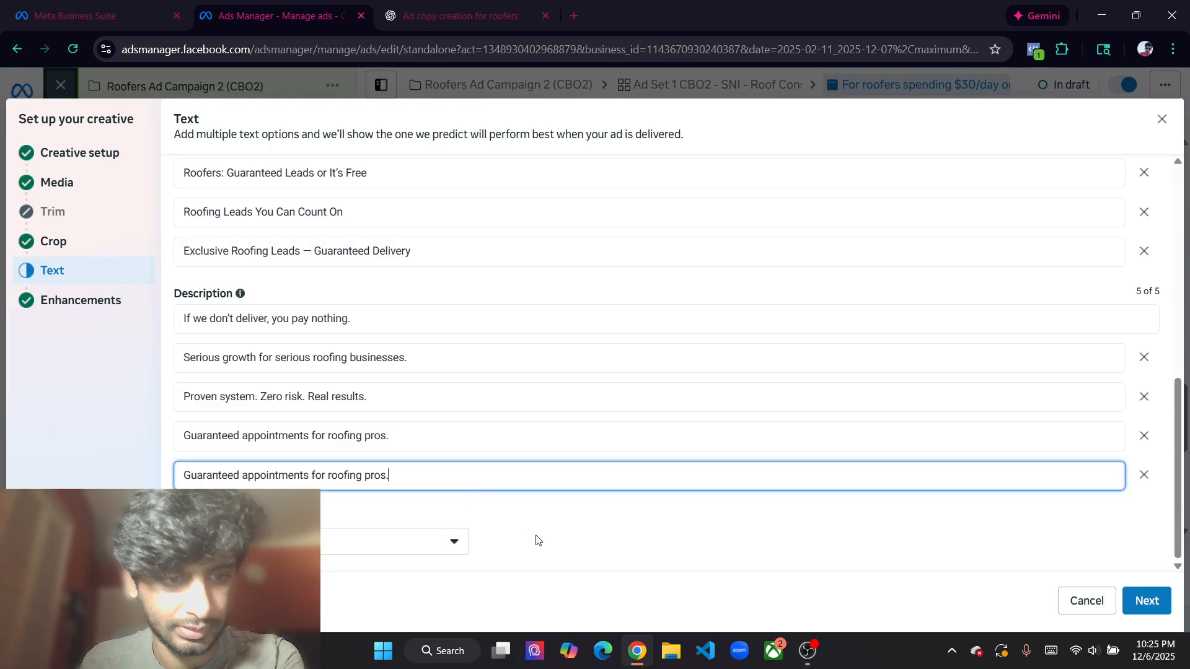
pyautogui.click(551, 535)
pyautogui.scroll(10, 571, 494)
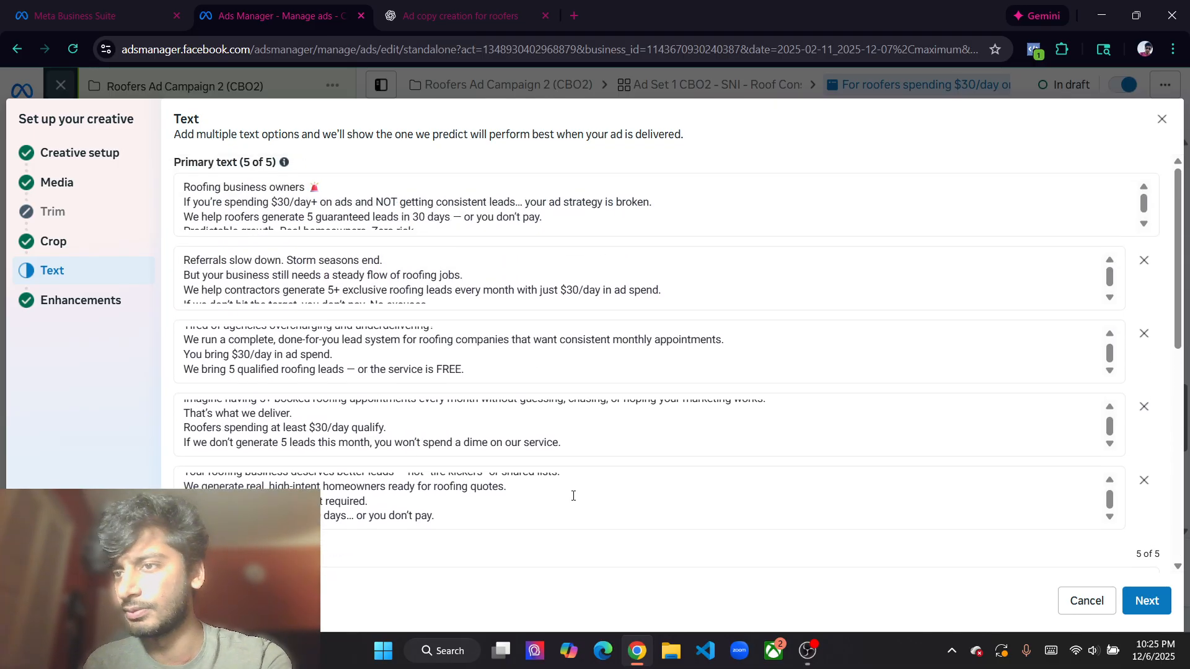
# Choose "Learn more" as the ad's call to action and look through the other available call-to-action choices
pyautogui.scroll(-10, 569, 552)
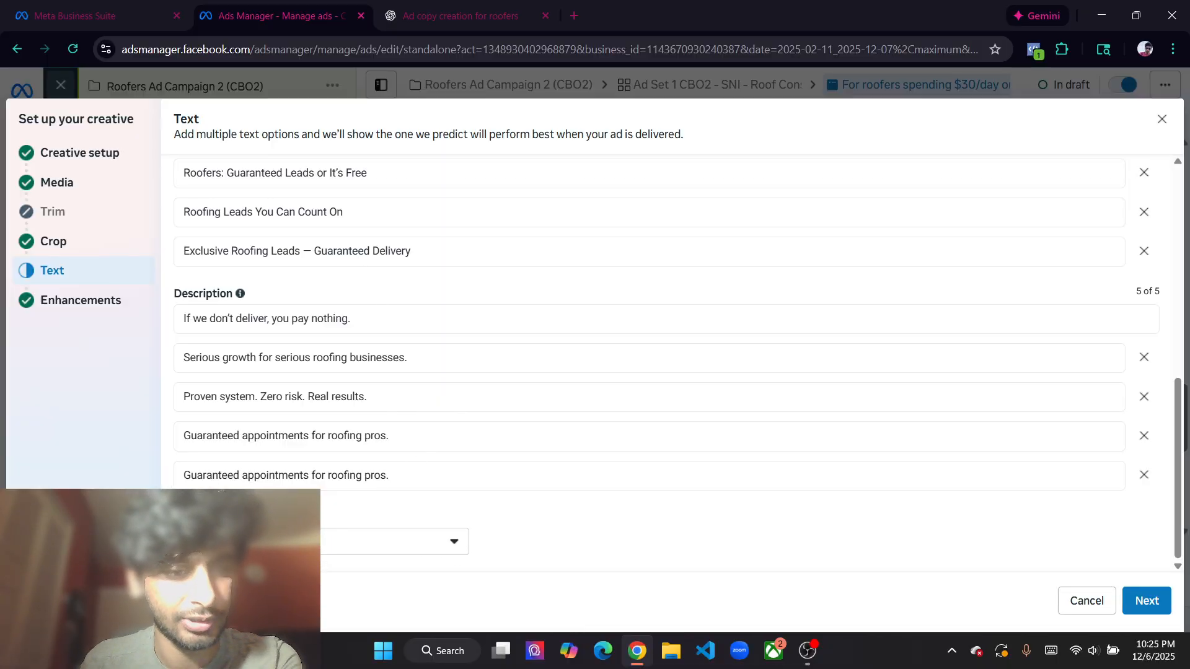
pyautogui.click(329, 536)
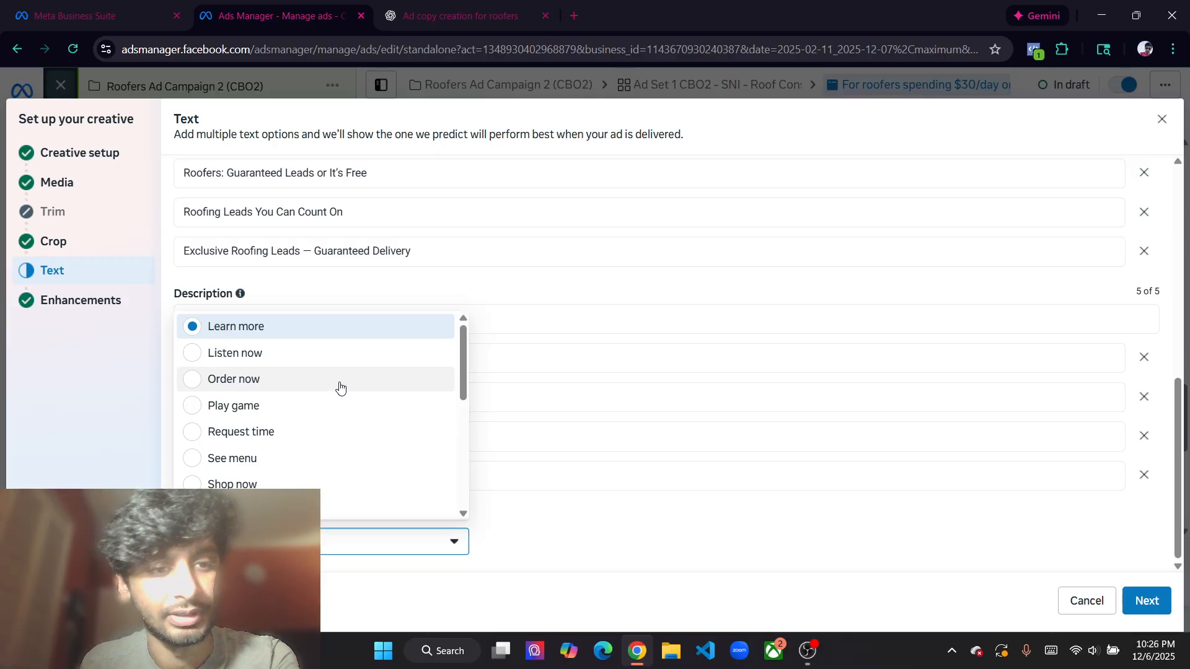
pyautogui.click(273, 335)
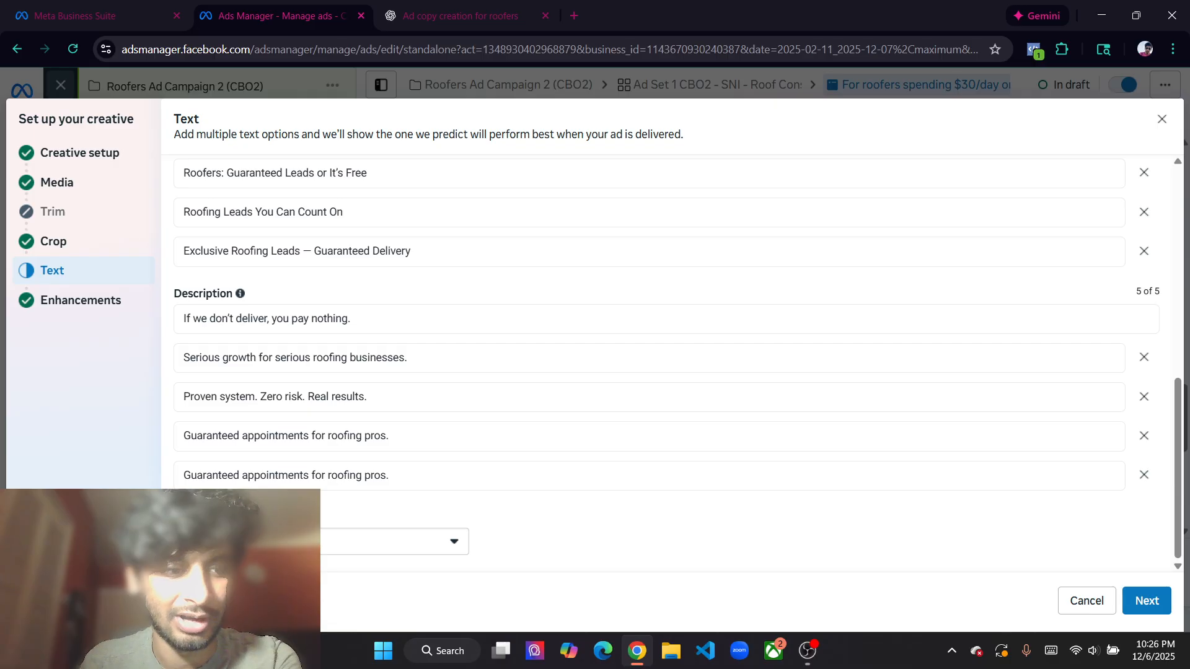
pyautogui.click(285, 542)
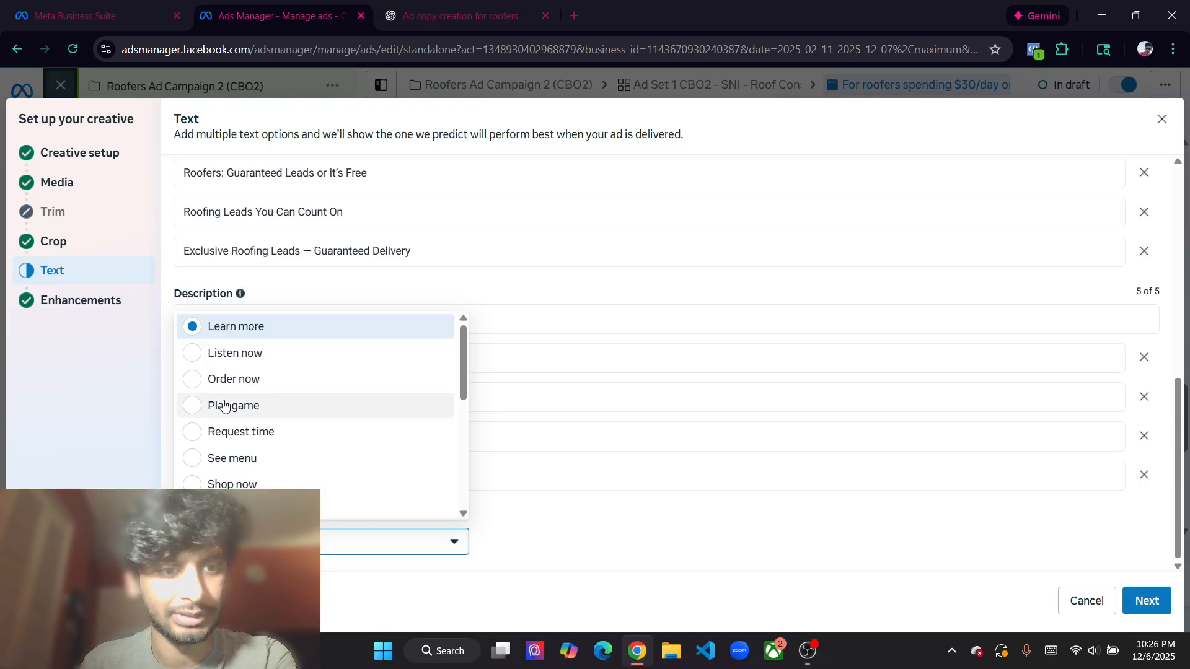
pyautogui.scroll(-1, 347, 459)
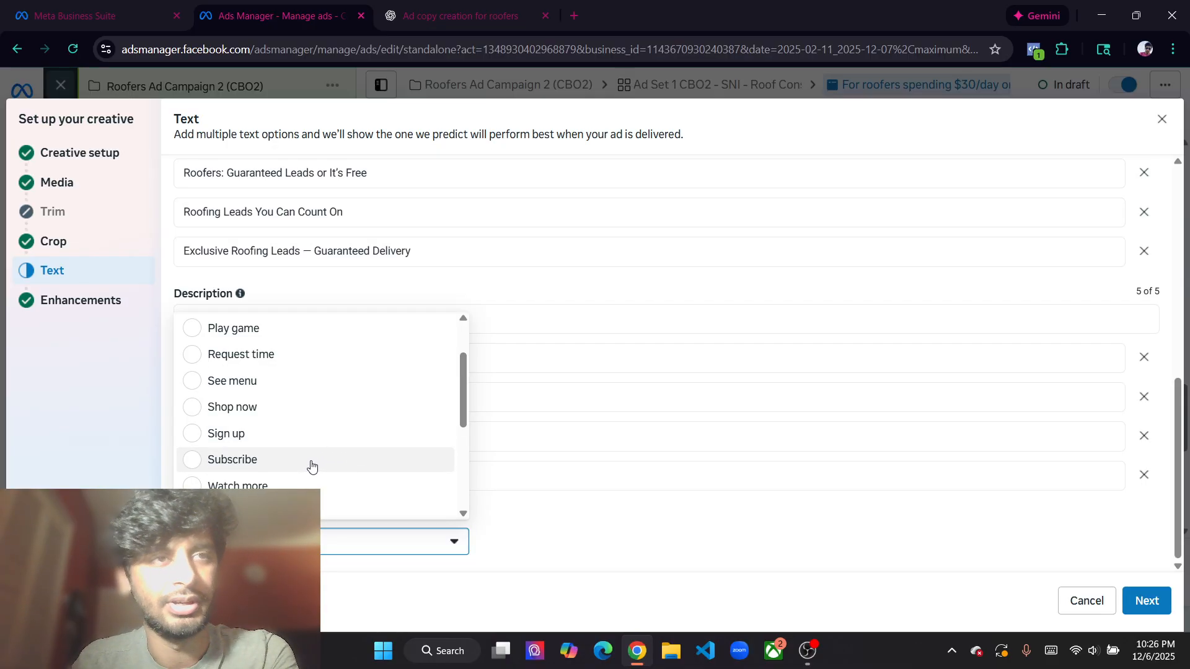
pyautogui.scroll(2, 313, 461)
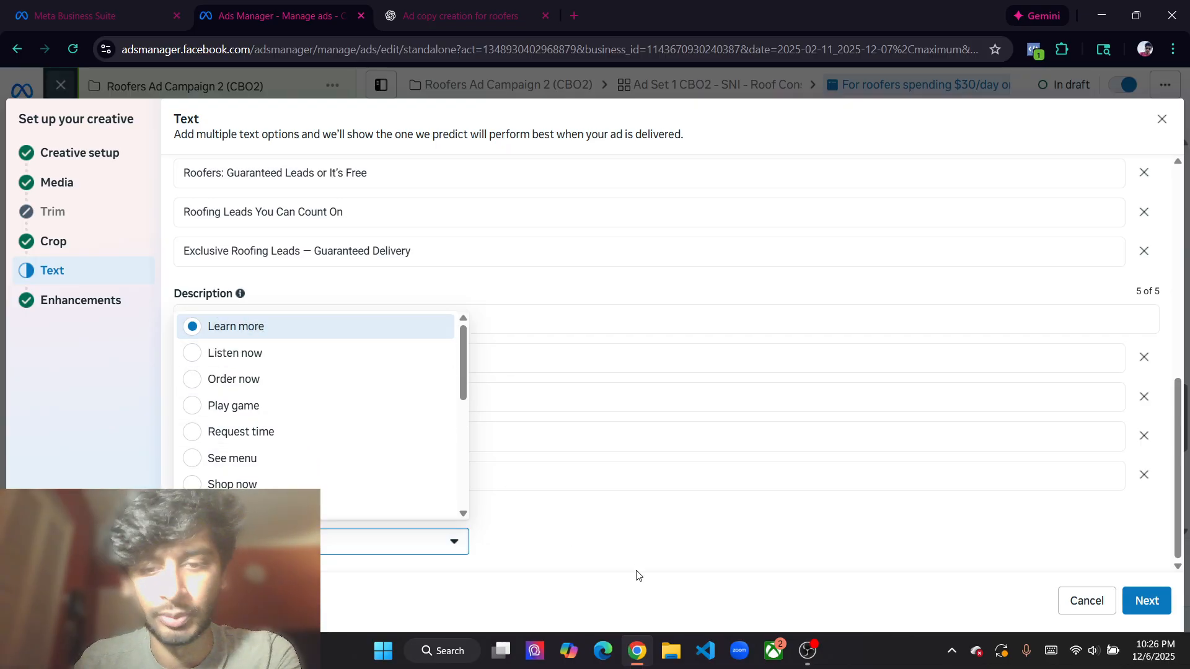
pyautogui.click(683, 598)
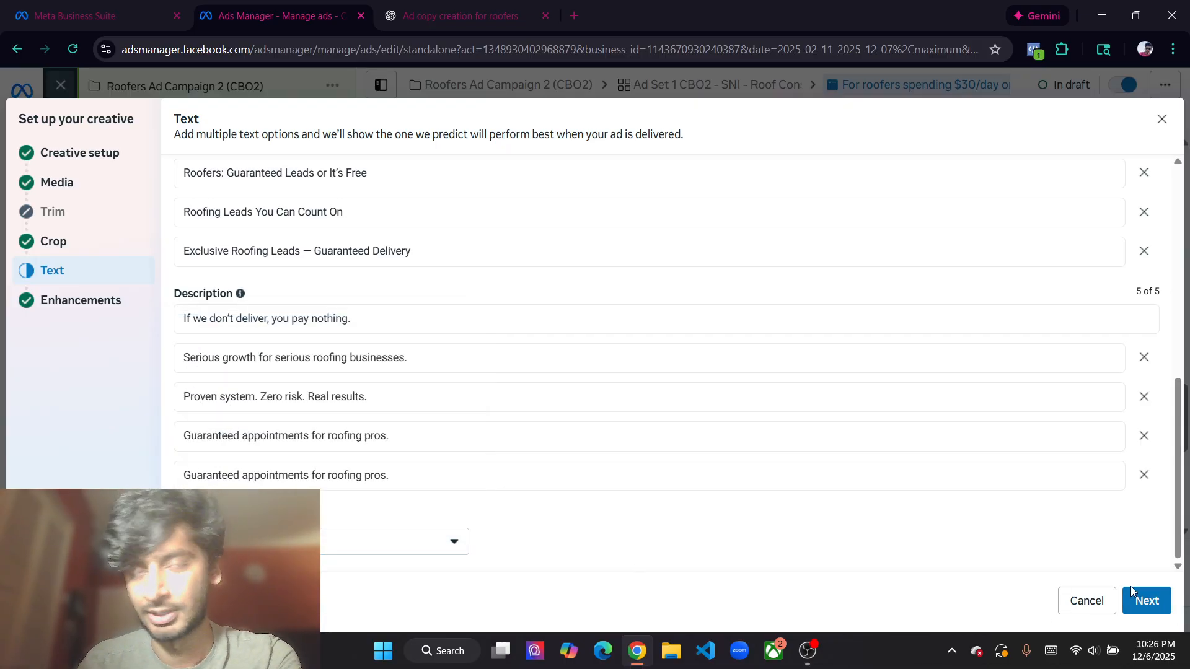
# Continue to the Advantage+ creative enhancements, keep all four enhancements turned on and finish the creative setup
pyautogui.click(1142, 598)
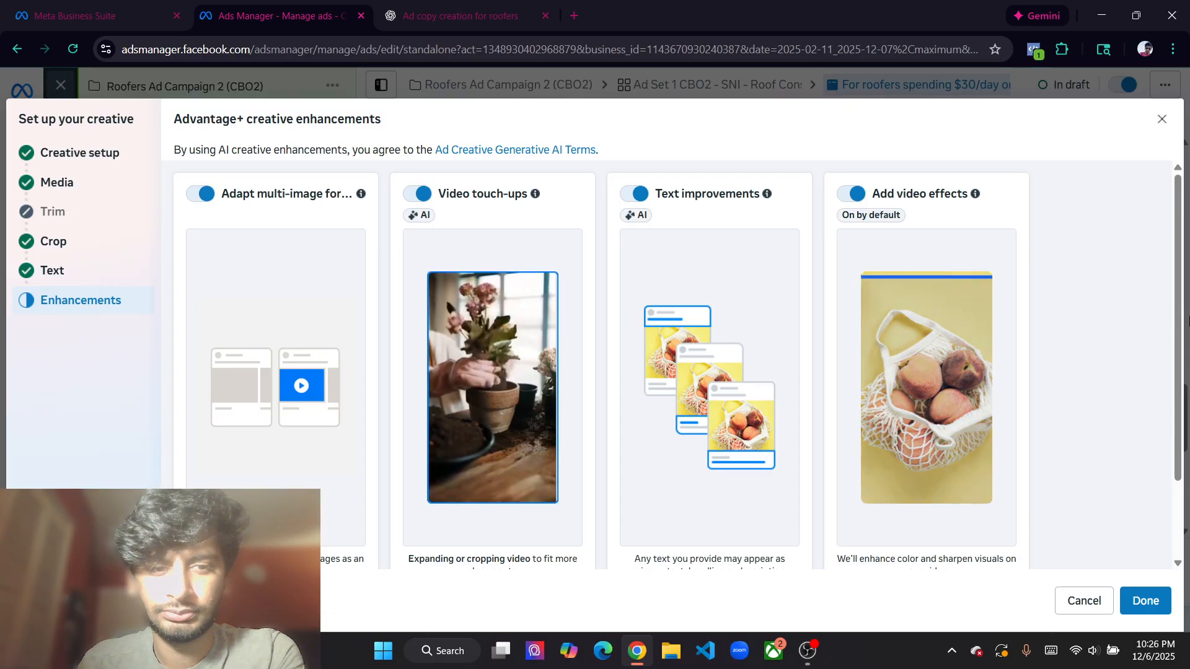
pyautogui.scroll(-2, 1095, 397)
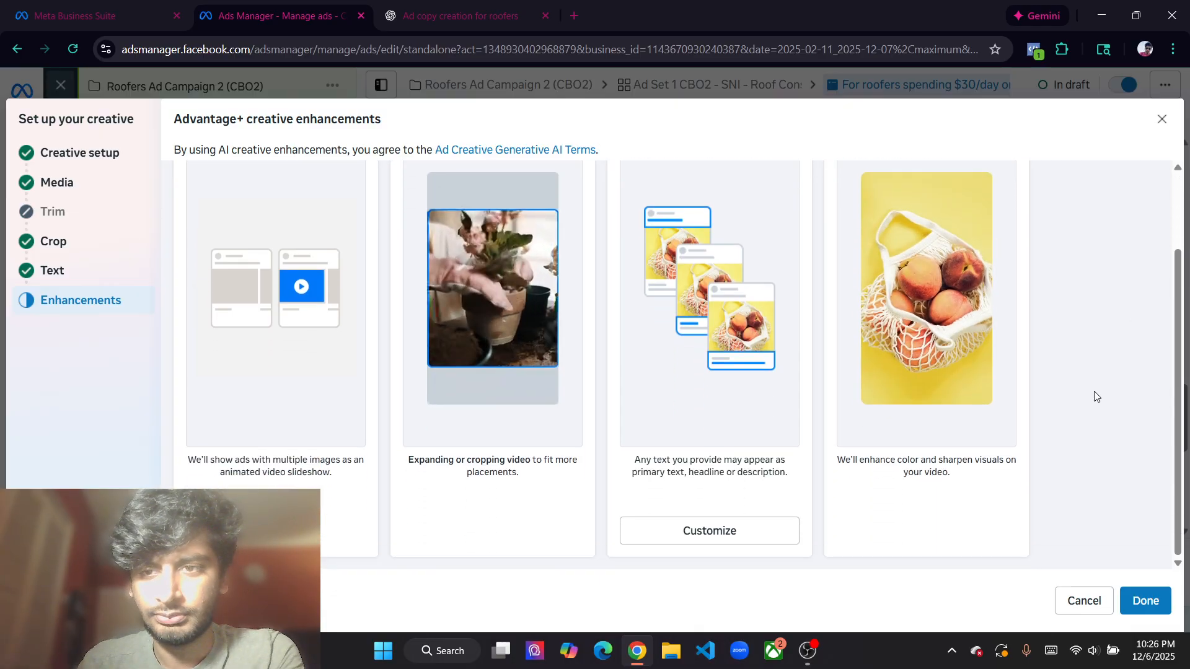
pyautogui.scroll(2, 1095, 397)
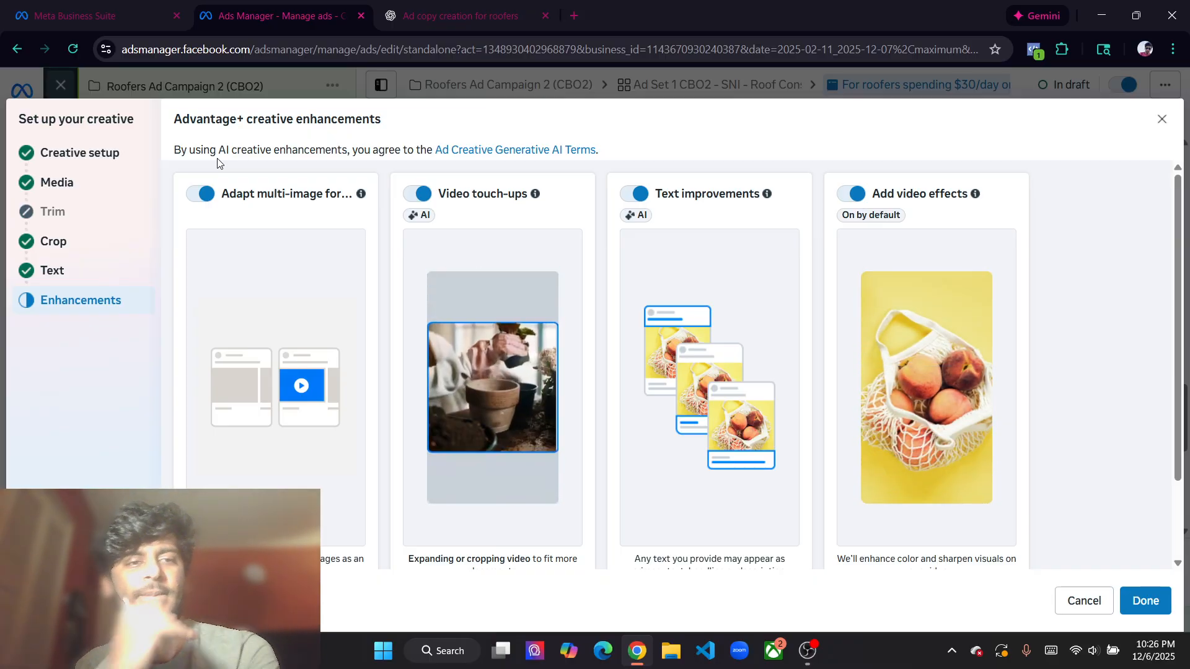
pyautogui.moveTo(361, 194)
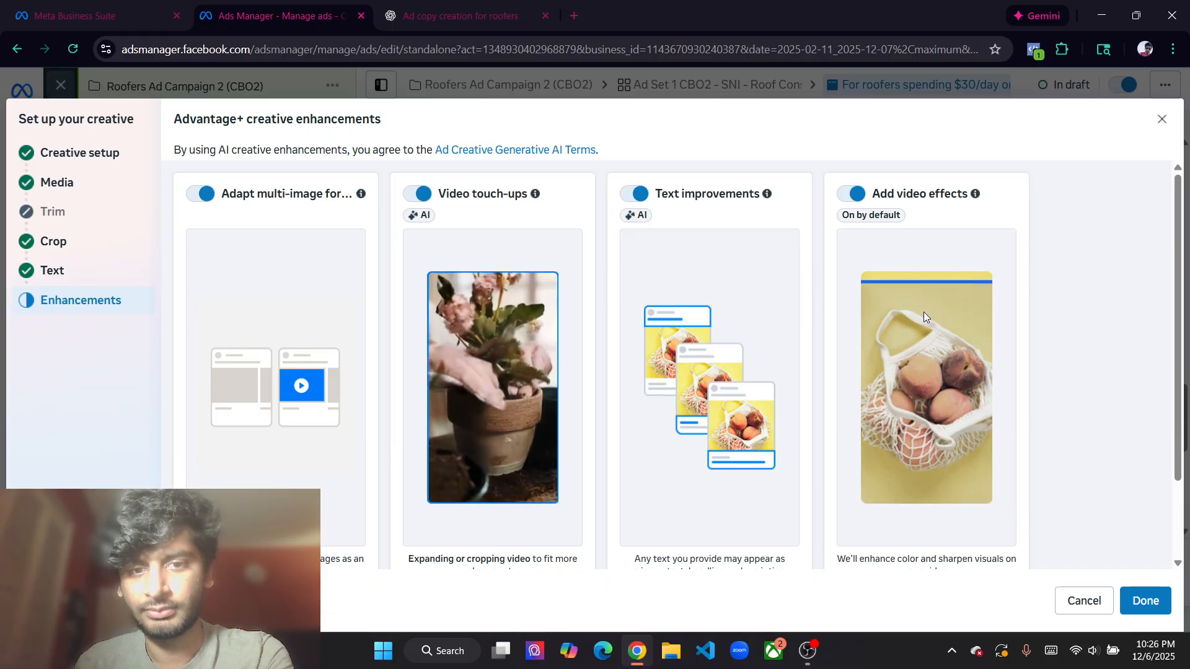
pyautogui.scroll(-1, 872, 349)
pyautogui.scroll(-1, 1159, 341)
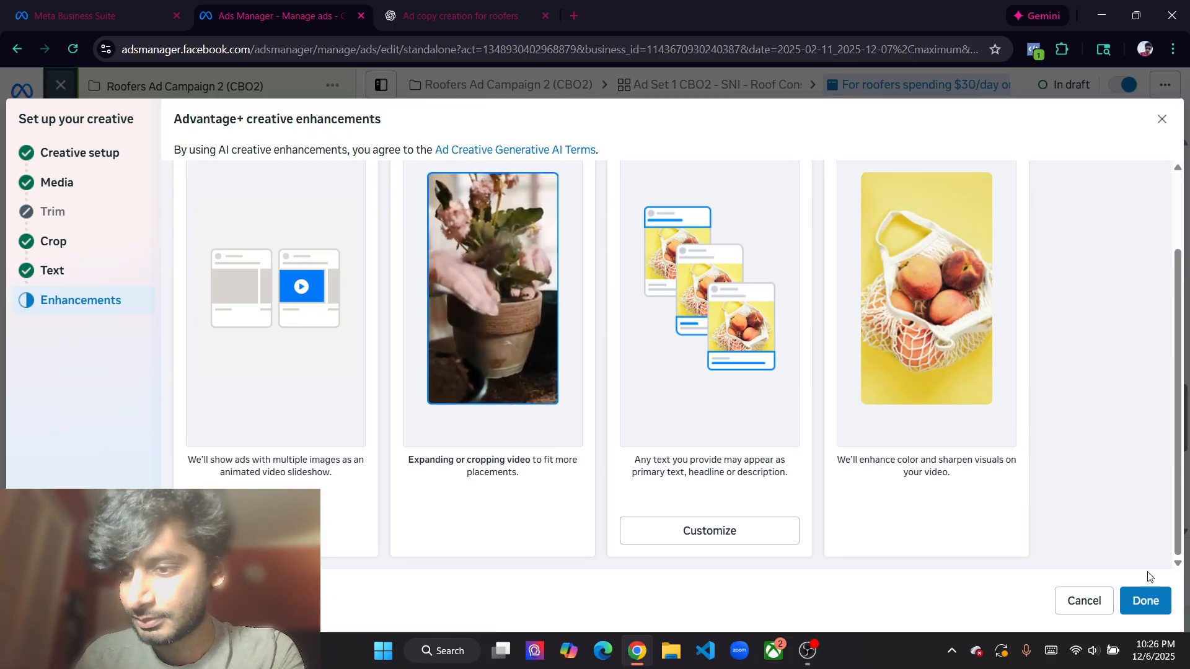
pyautogui.click(1148, 602)
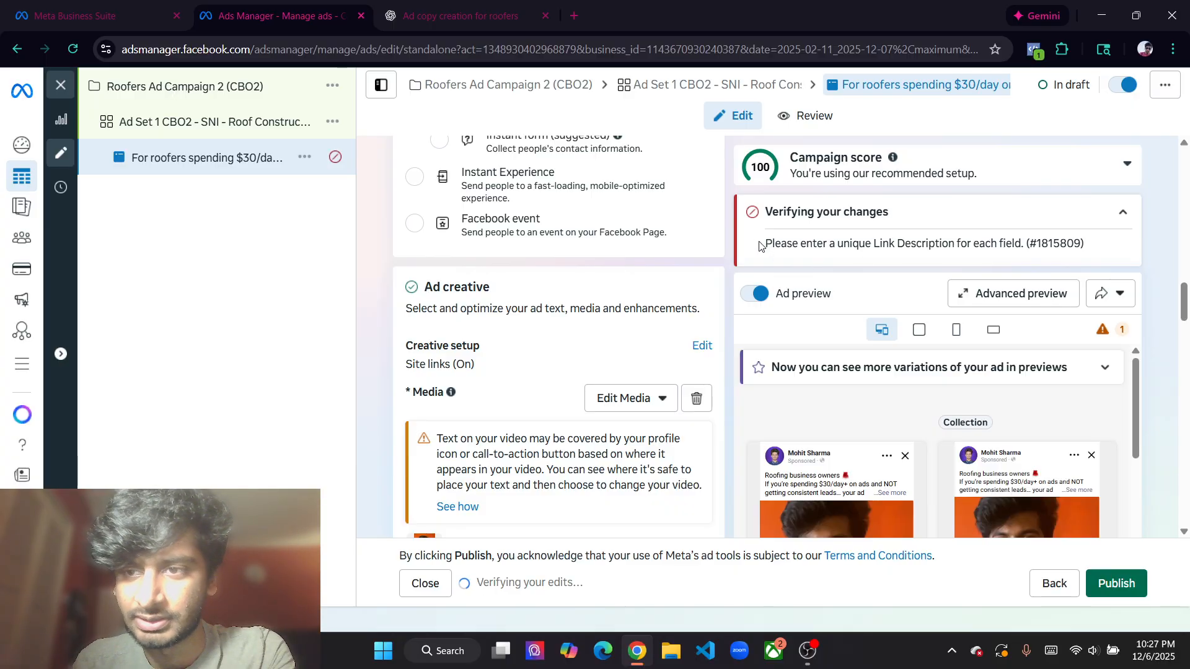
# Replace the duplicate fifth description with the description from ChatGPT's last ad copy set, "Grow your roofing business with confidence."
pyautogui.scroll(-2, 613, 355)
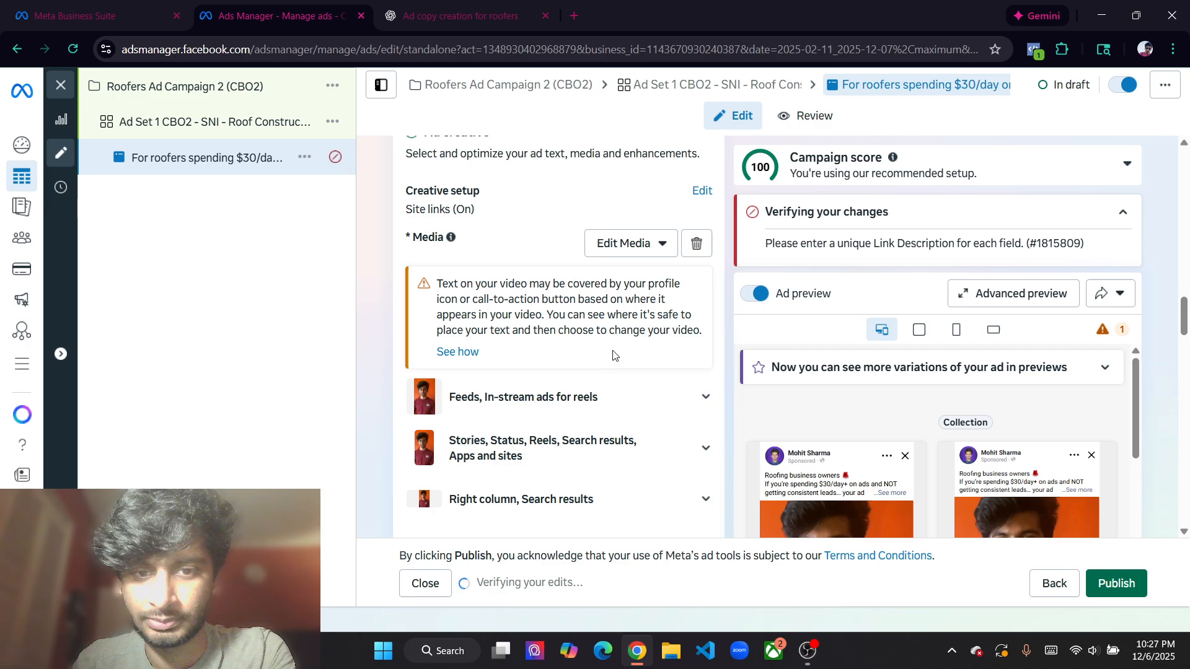
pyautogui.scroll(-5, 612, 354)
pyautogui.scroll(-15, 507, 323)
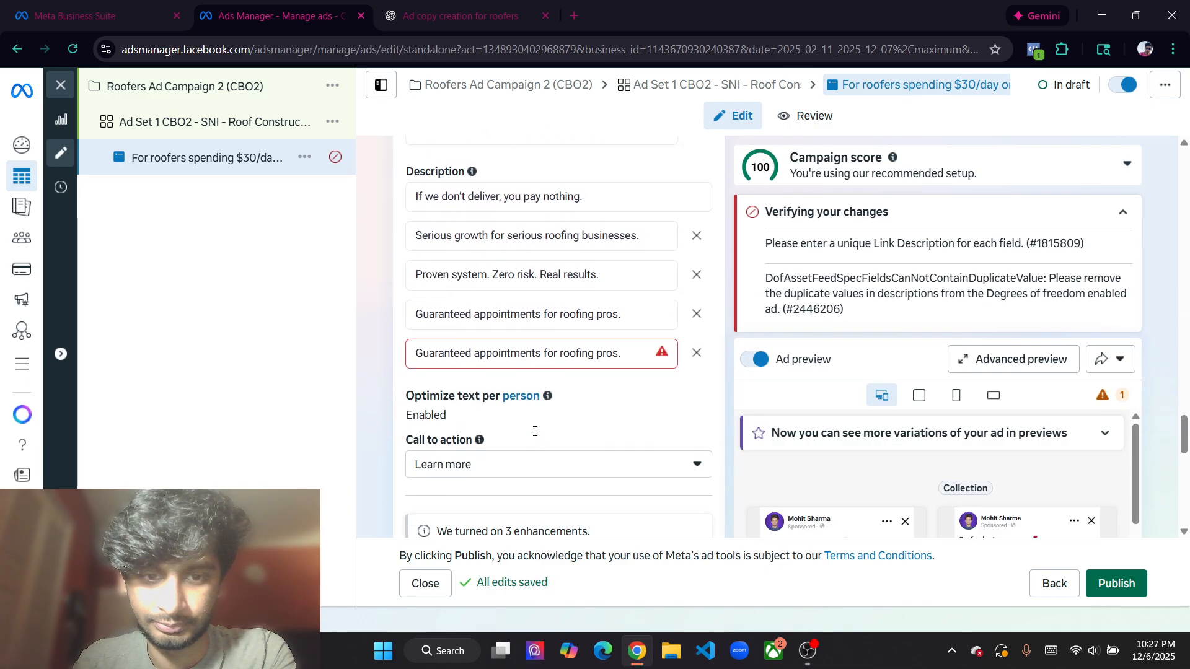
pyautogui.scroll(1, 553, 388)
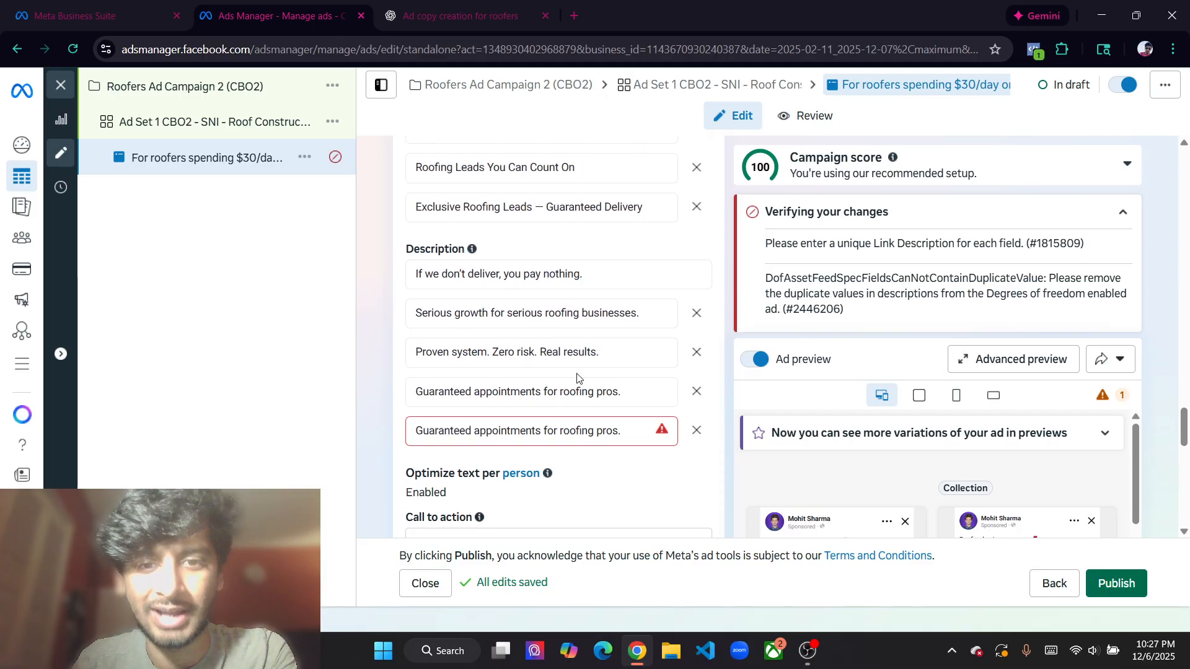
pyautogui.hotkey('ctrl', 'Tab')
pyautogui.scroll(-1, 579, 385)
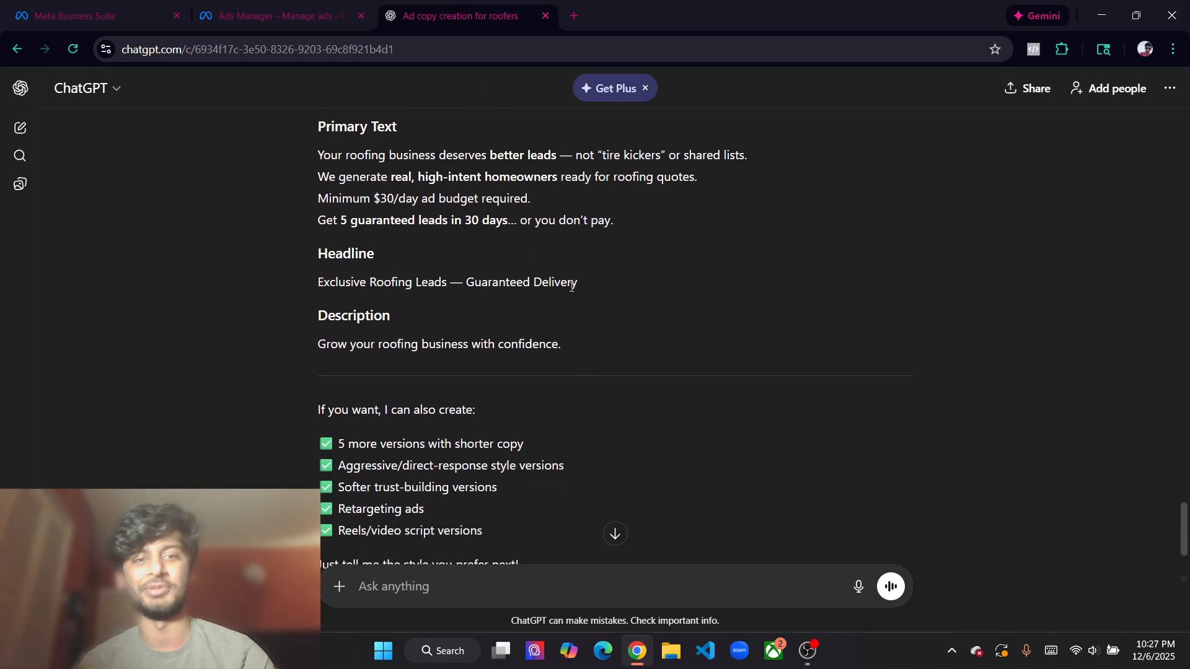
pyautogui.moveTo(597, 339); pyautogui.dragTo(239, 337)
pyautogui.hotkey('ctrl', 'c')
pyautogui.click(293, 5)
pyautogui.click(571, 428)
pyautogui.hotkey('ctrl', 'a')
pyautogui.hotkey('ctrl', 'v')
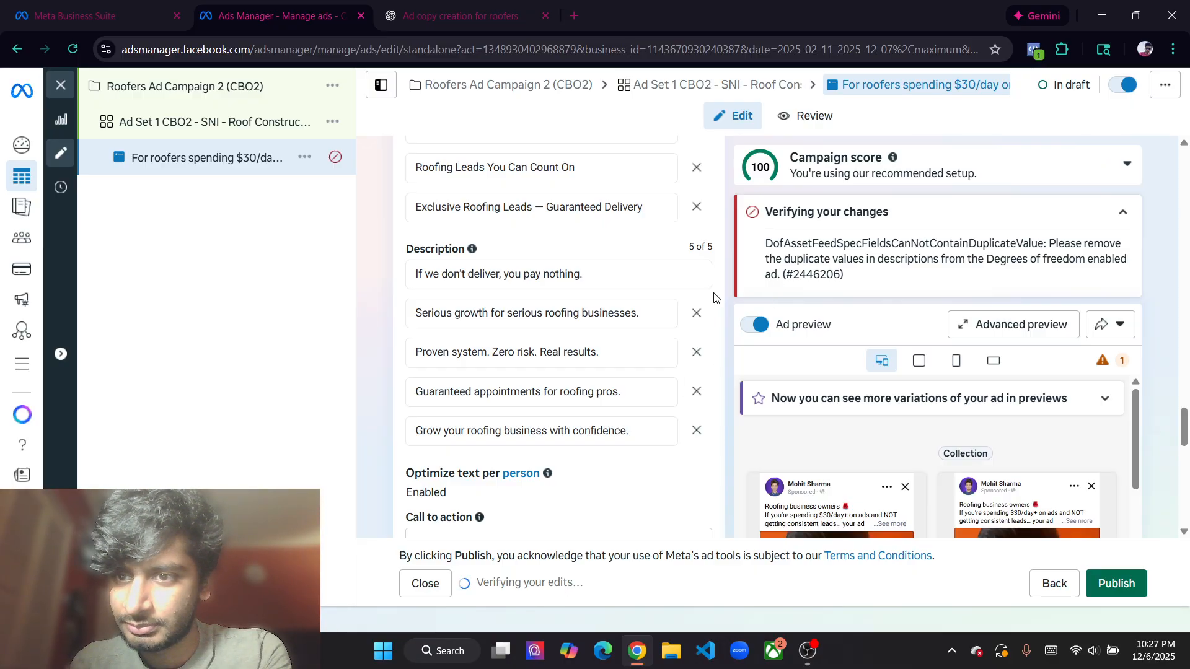
# Check the ad's text options, call to action, Advantage+ creative enhancements and Creative testing settings
pyautogui.scroll(6, 677, 272)
pyautogui.scroll(-5, 688, 251)
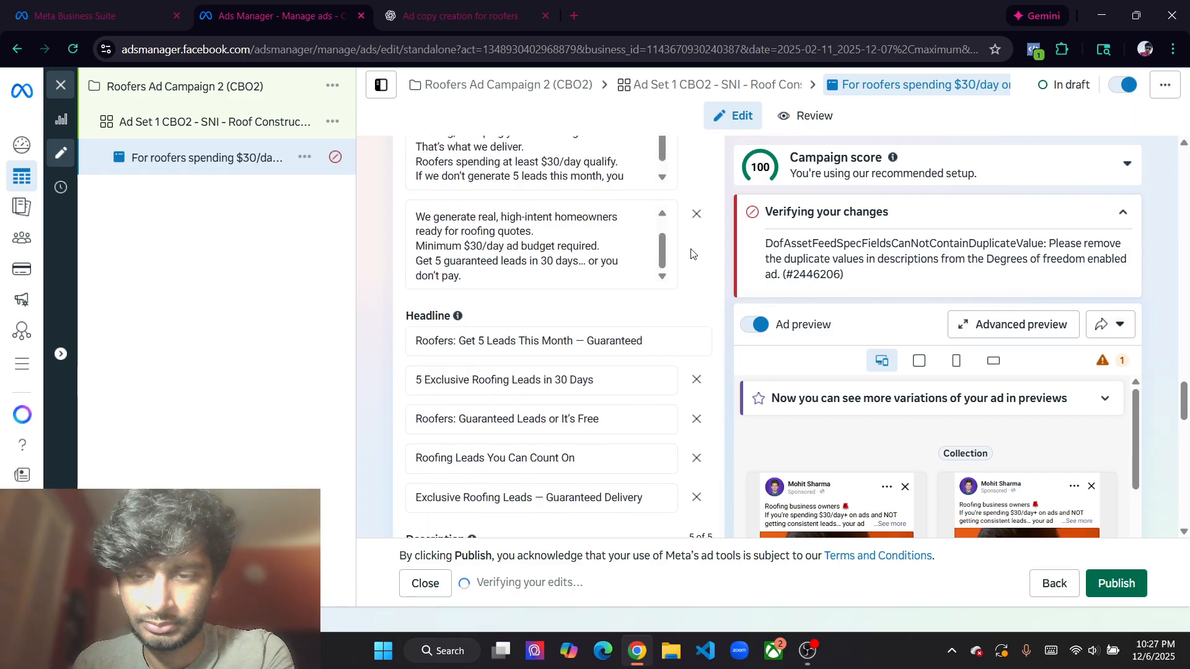
pyautogui.scroll(-2, 692, 256)
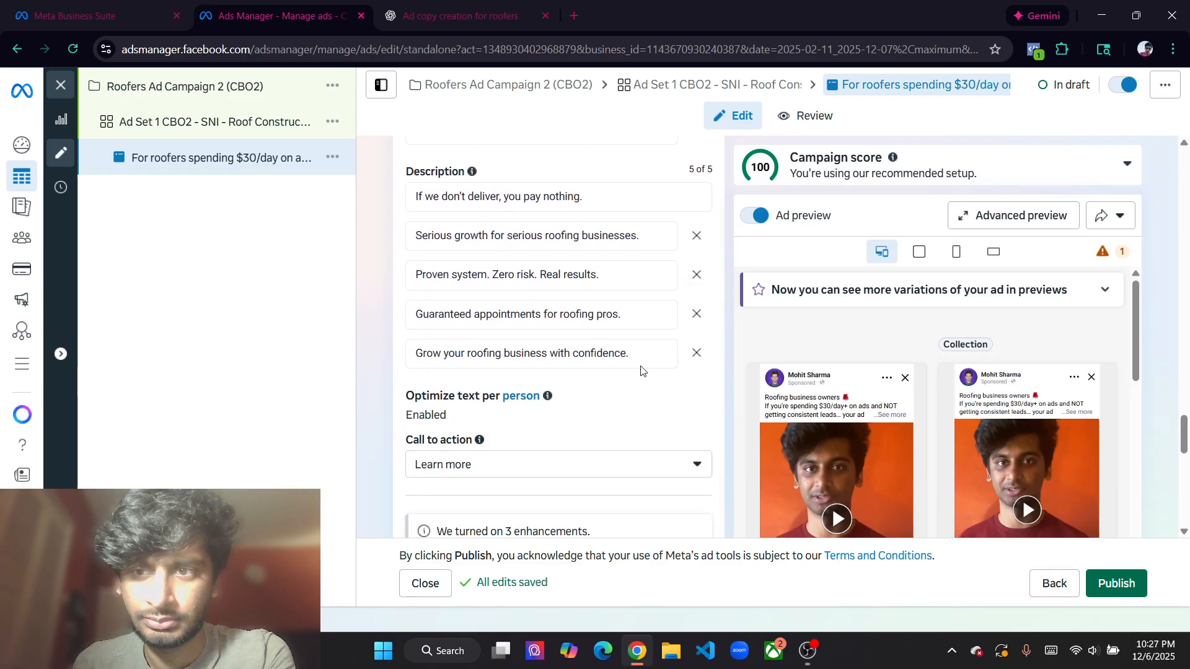
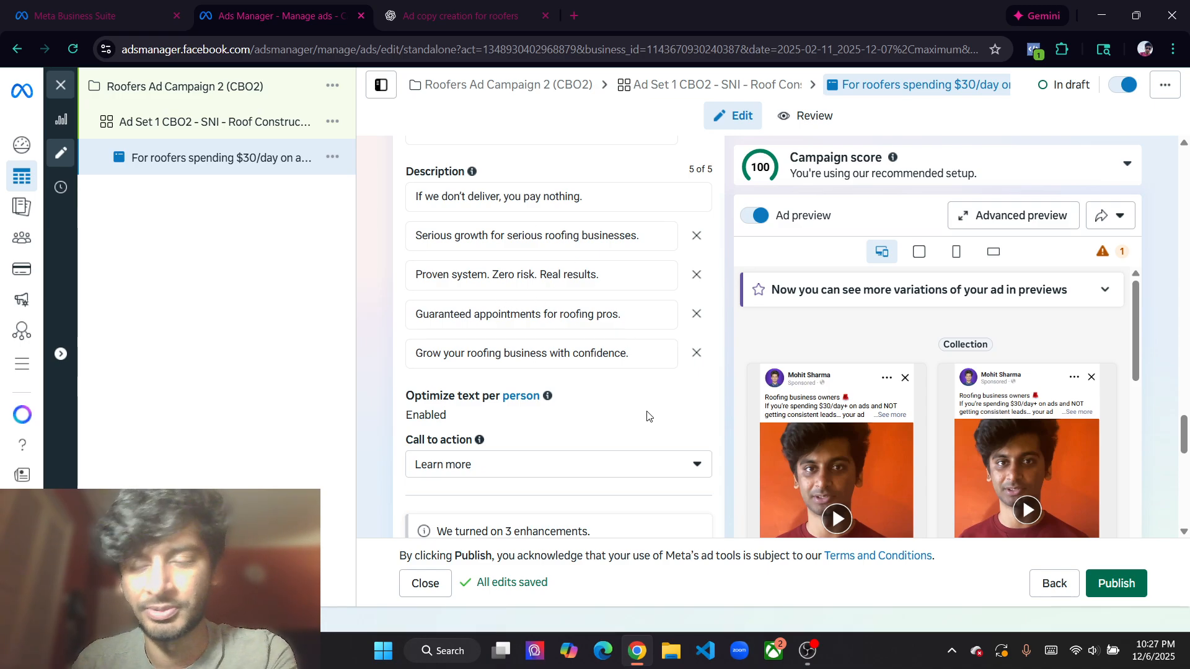
pyautogui.scroll(-1, 647, 412)
pyautogui.scroll(-1, 652, 363)
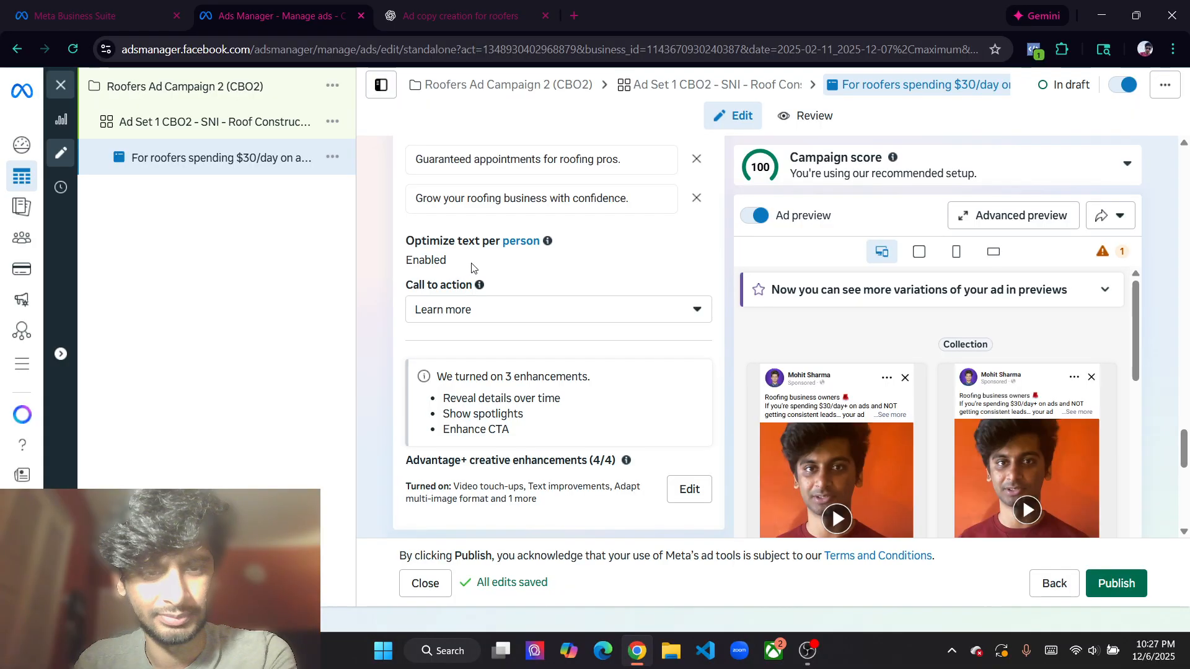
pyautogui.scroll(-2, 471, 275)
pyautogui.scroll(-1, 531, 358)
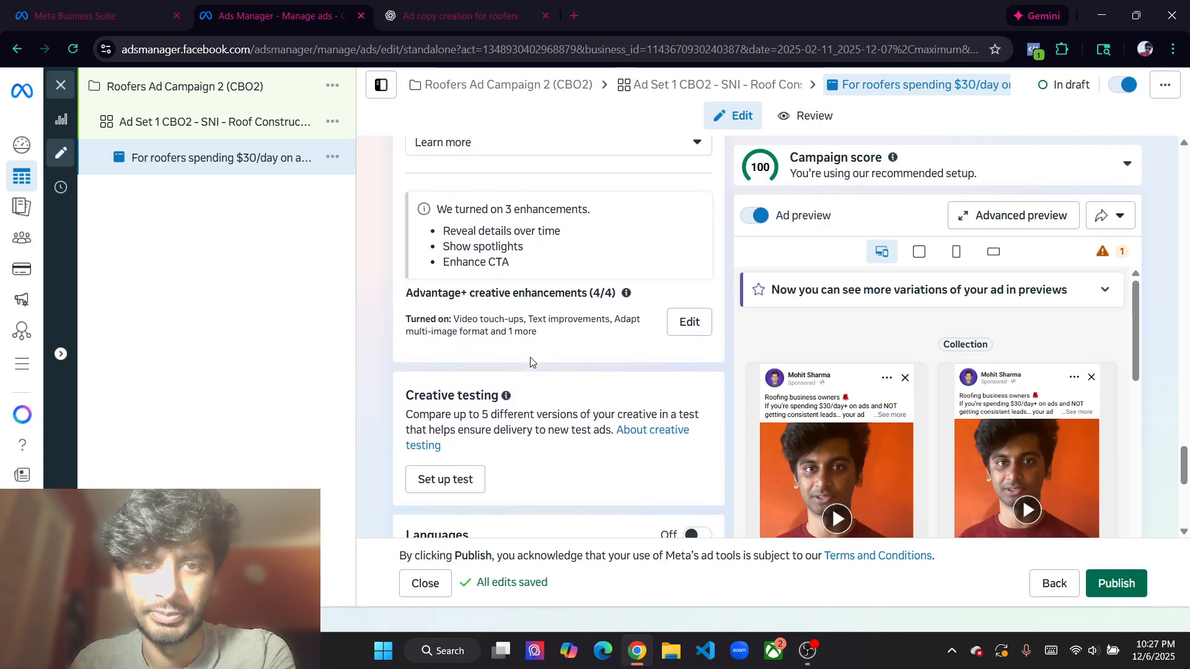
pyautogui.scroll(-1, 573, 334)
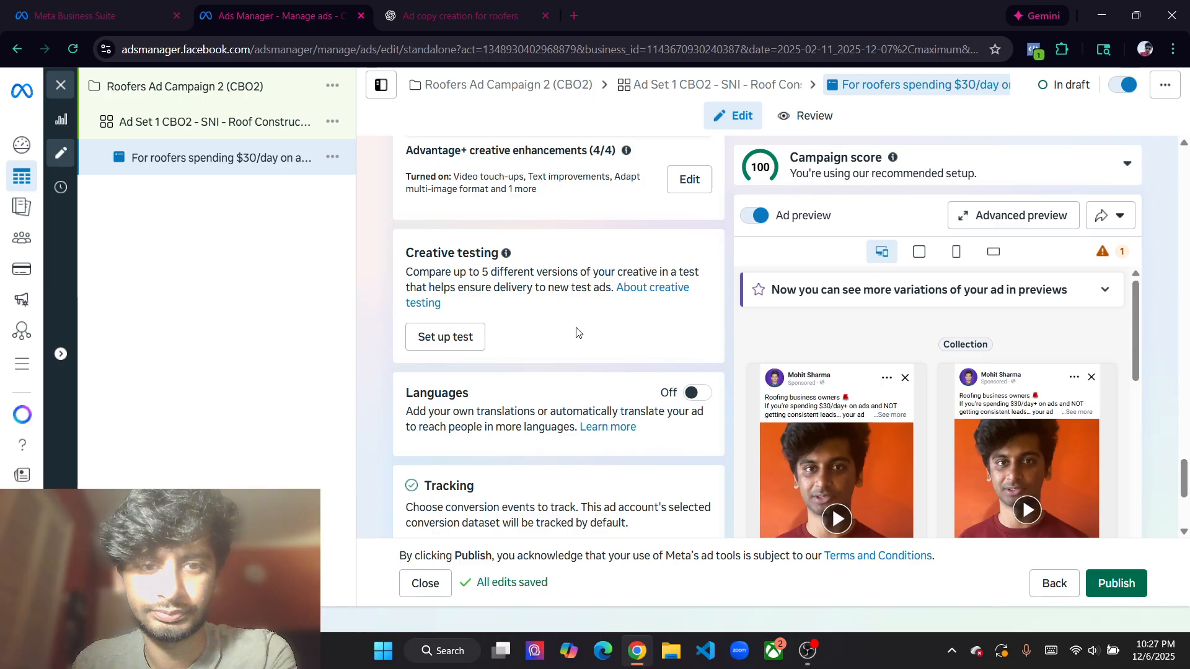
# Examine the Languages and Tracking settings, including the First Funnel Dataset and its pixel ID under website events
pyautogui.scroll(-2, 576, 333)
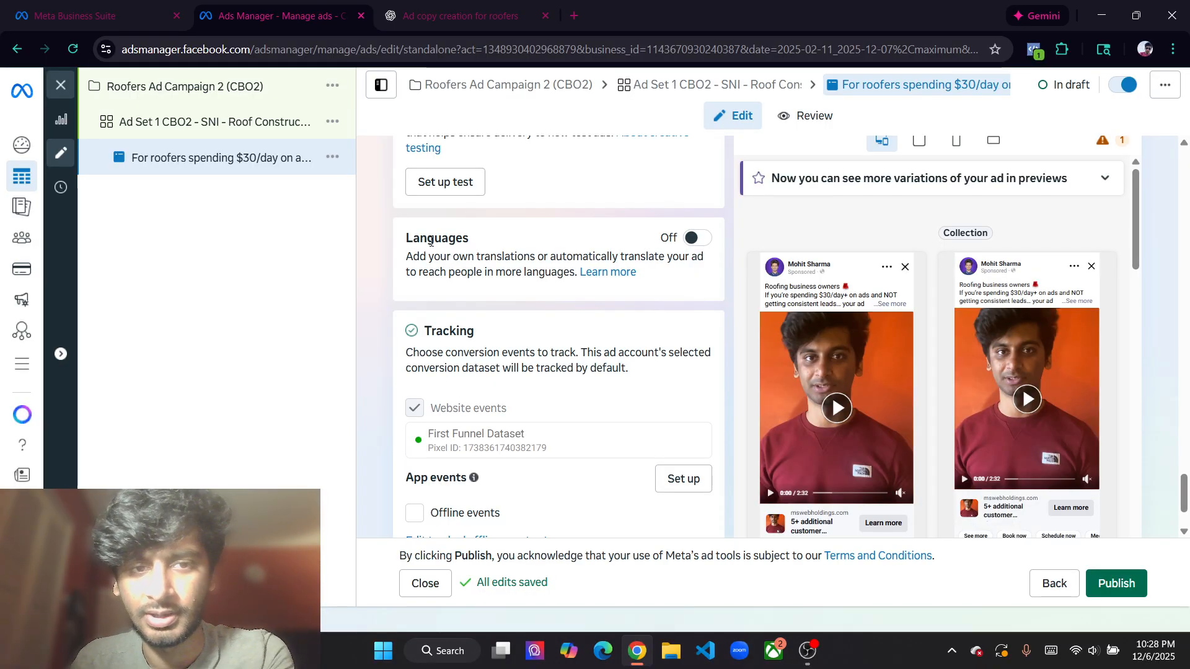
pyautogui.scroll(-2, 606, 285)
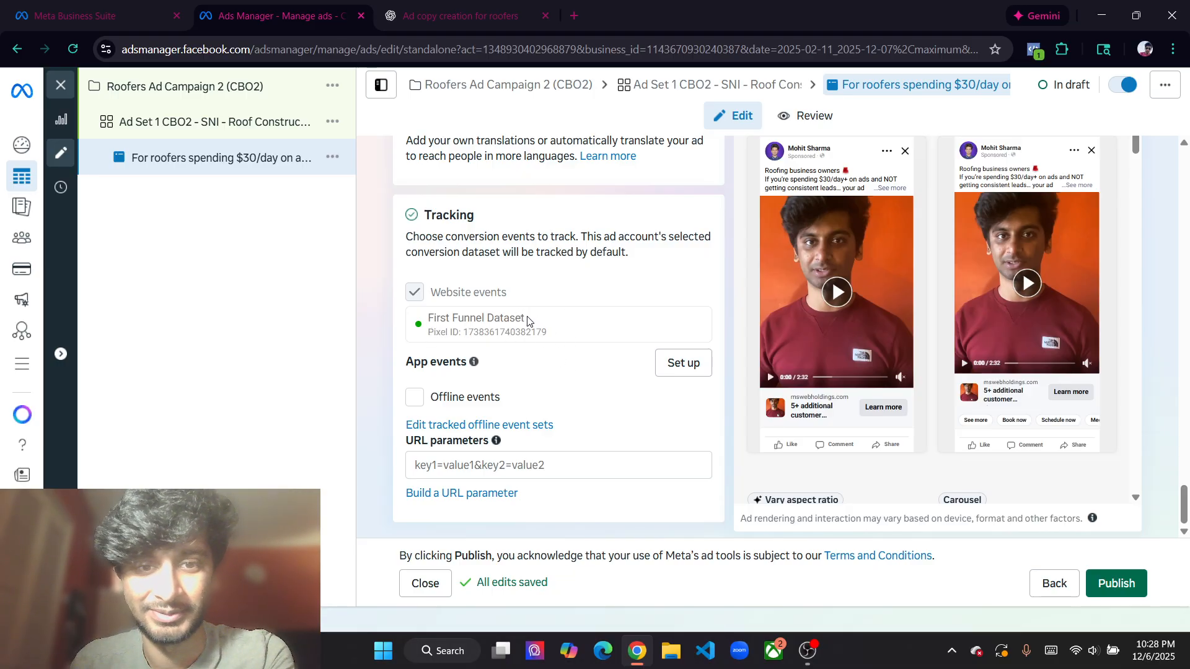
pyautogui.moveTo(529, 320); pyautogui.dragTo(429, 318)
pyautogui.click(543, 321)
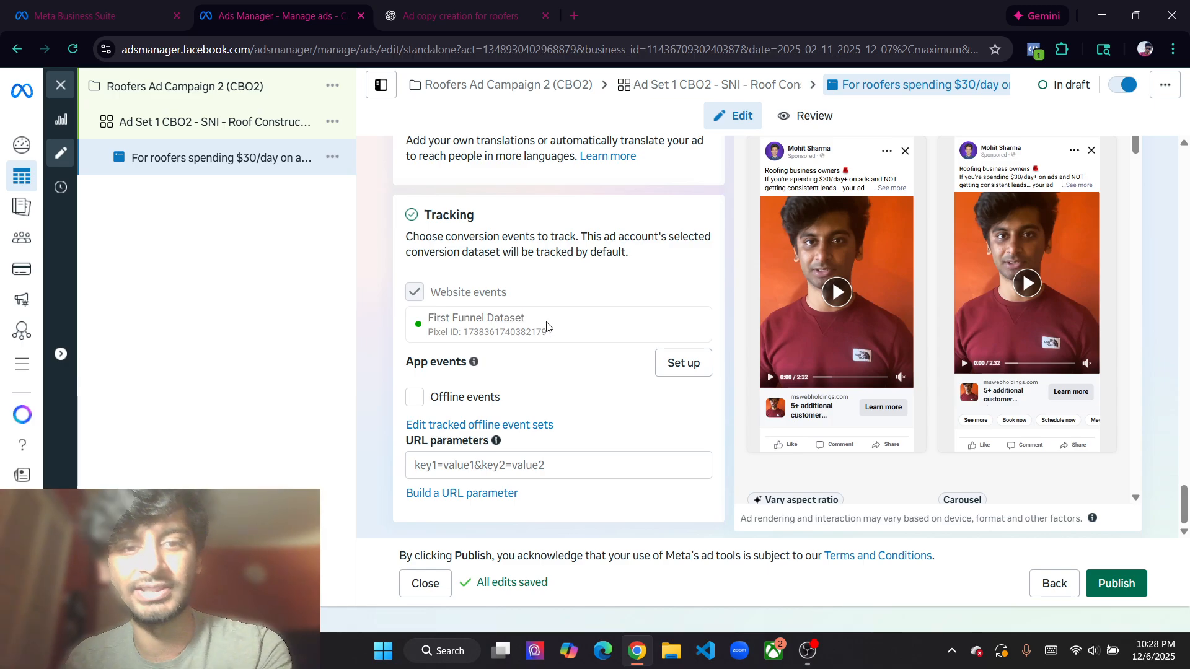
pyautogui.moveTo(547, 331); pyautogui.dragTo(432, 331)
pyautogui.click(558, 327)
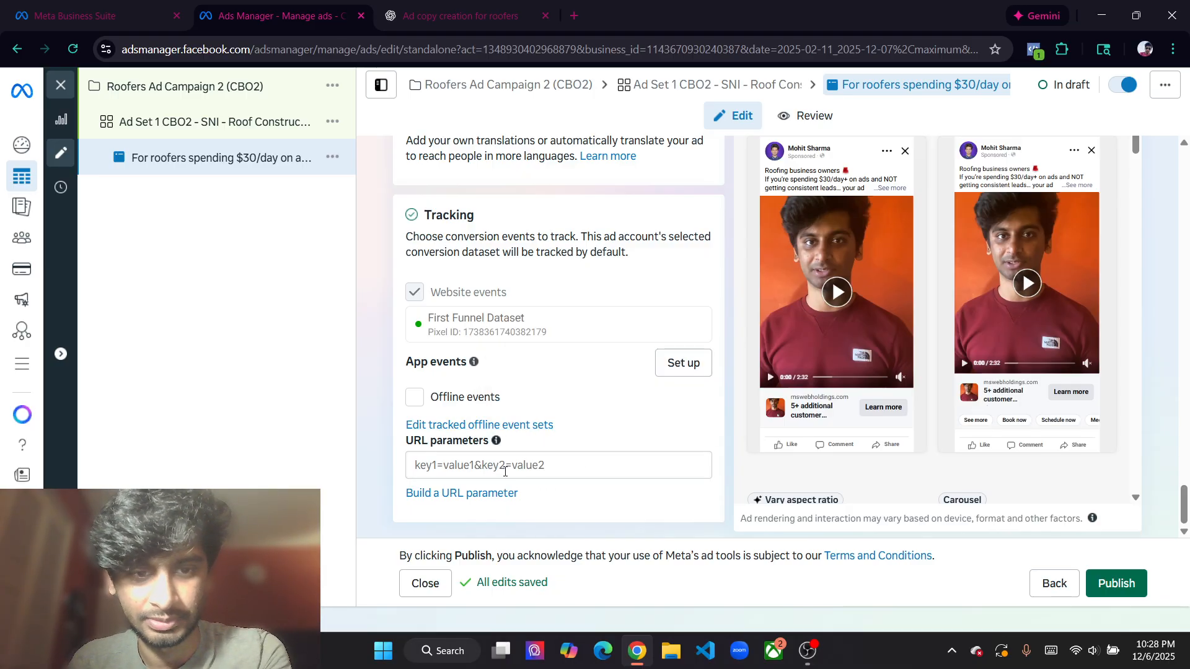
# Leave the ad editor without publishing, keeping the changes to the roofers ad as drafts
pyautogui.scroll(10, 754, 442)
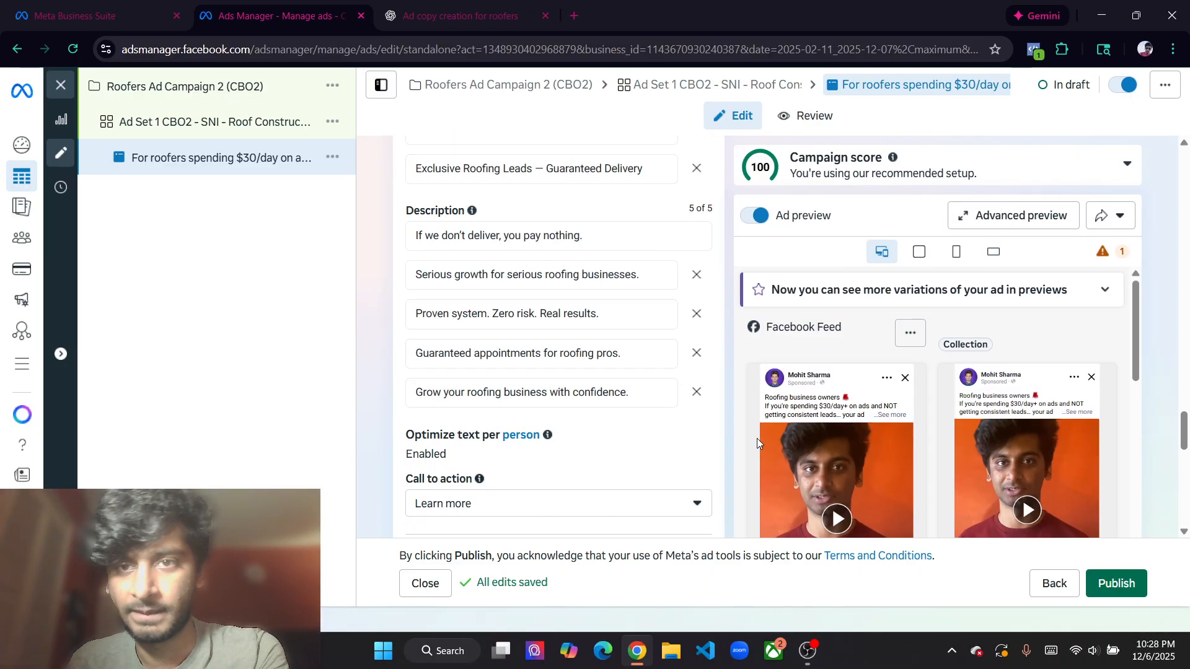
pyautogui.scroll(6, 694, 472)
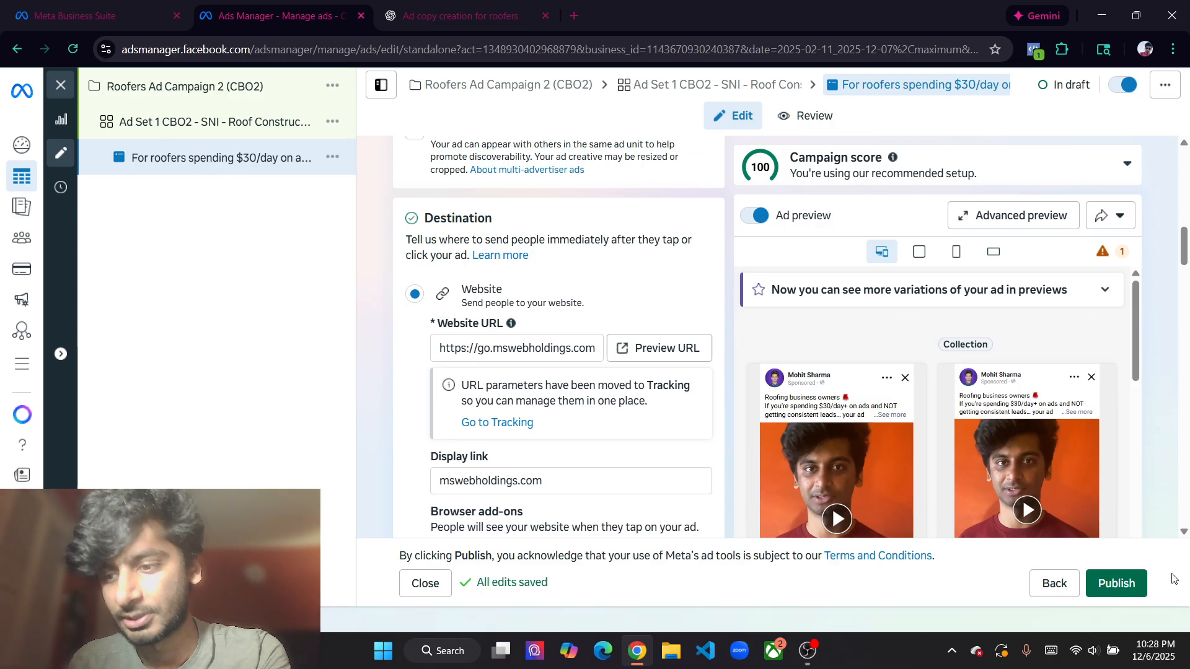
pyautogui.click(61, 85)
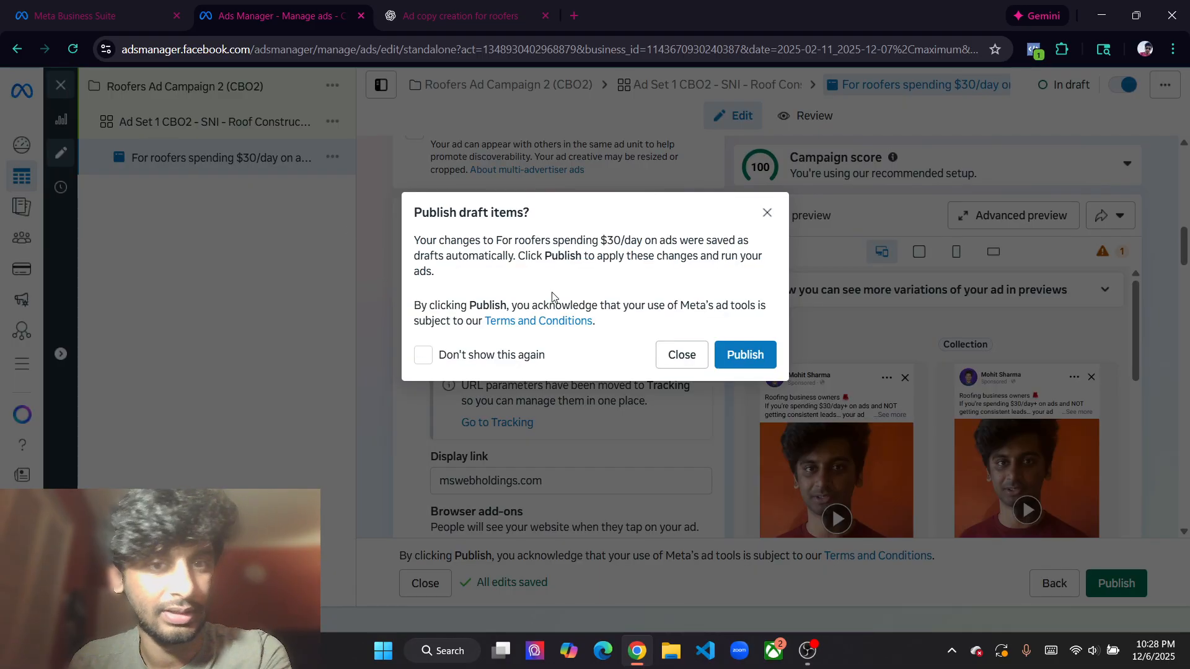
pyautogui.click(681, 355)
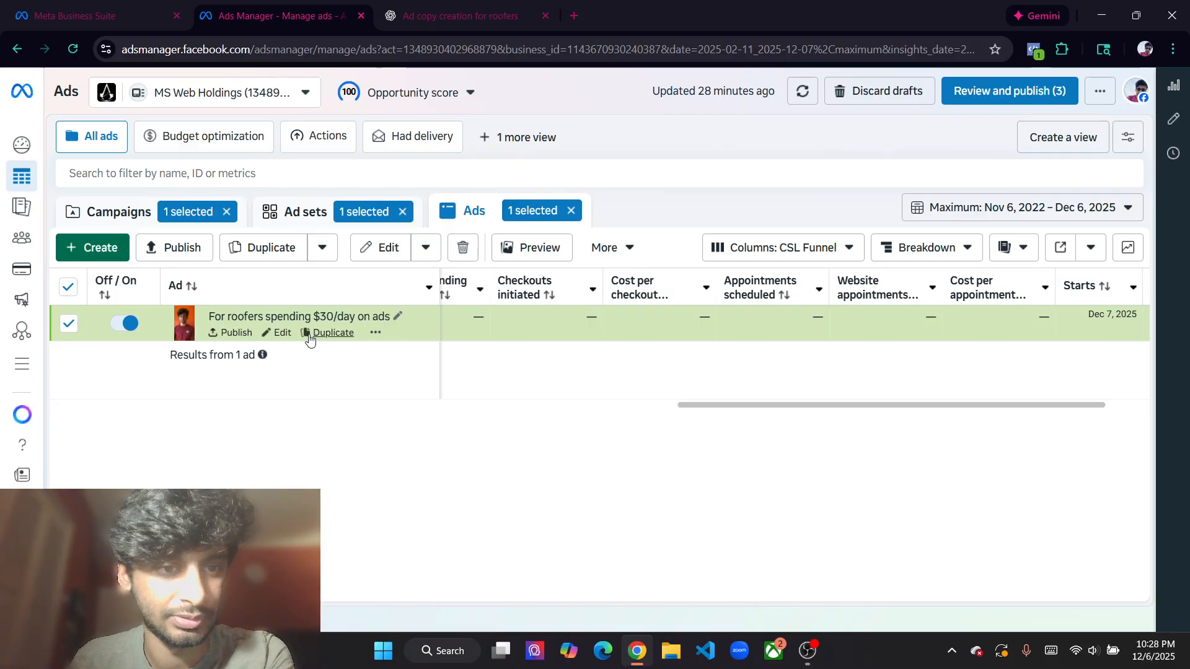
# Check the selected Roofers Ad Campaign 2 (CBO2) draft at campaign, ad set and ad level
pyautogui.click(119, 212)
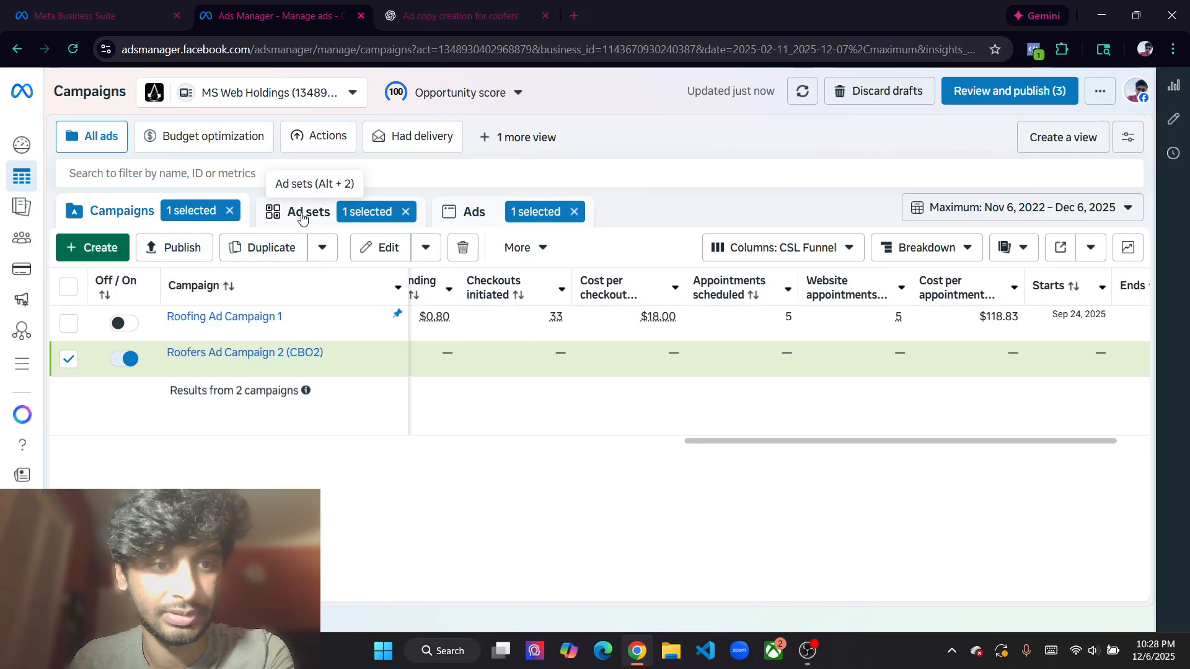
pyautogui.click(309, 211)
pyautogui.click(510, 215)
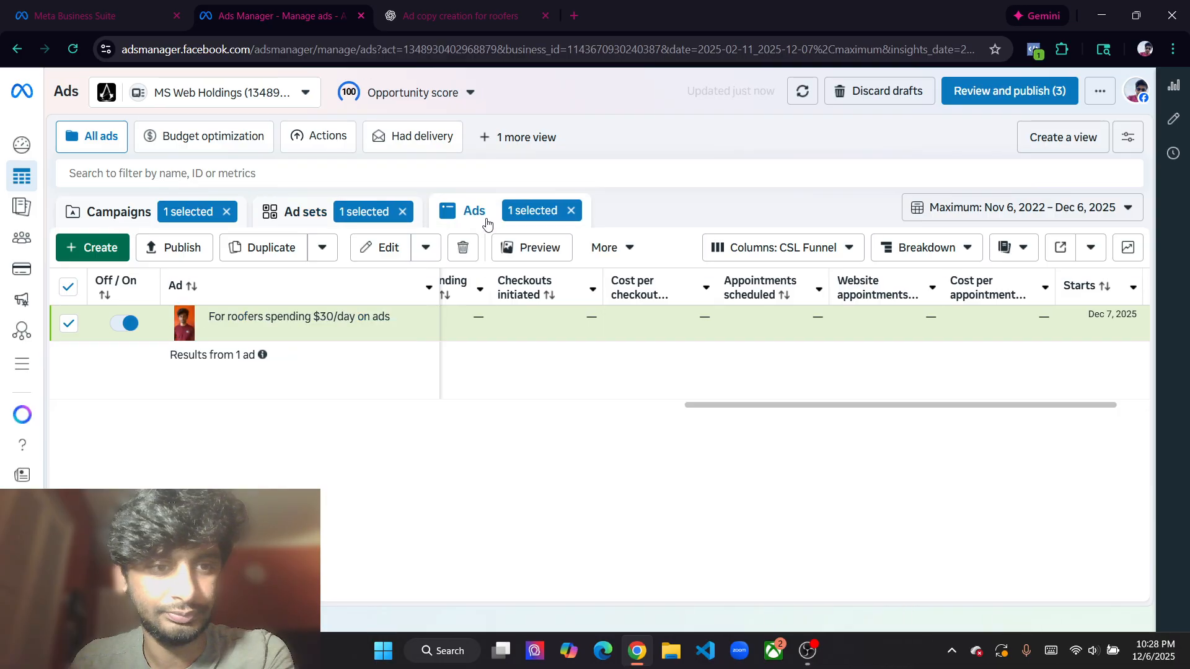
pyautogui.click(319, 222)
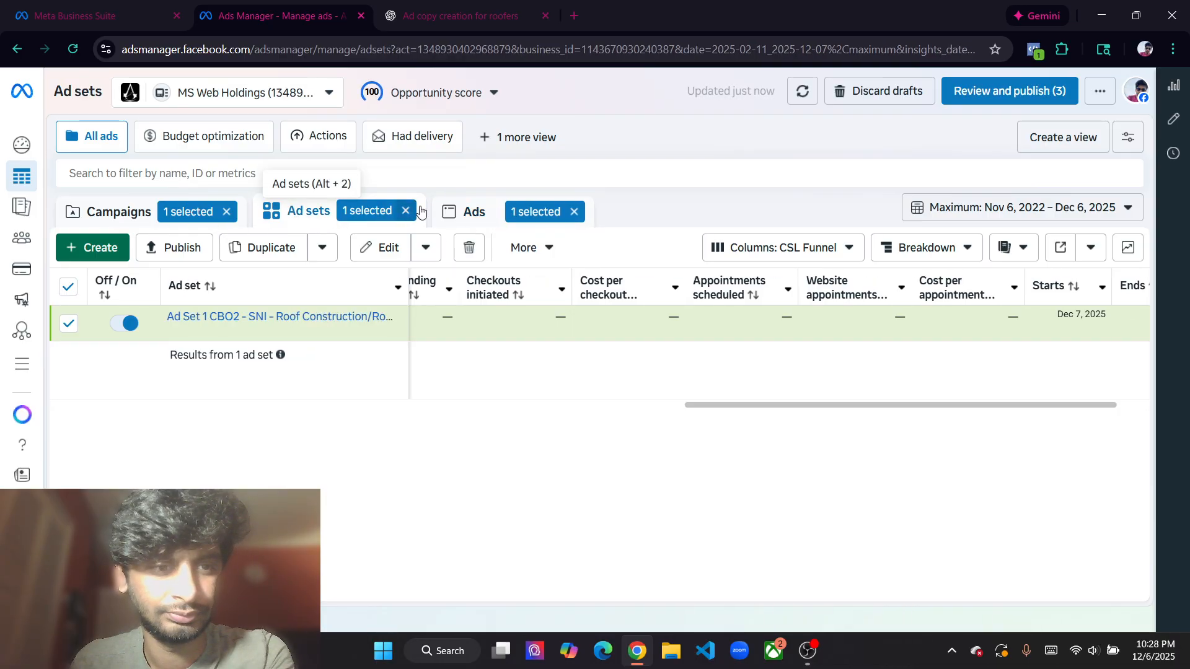
pyautogui.click(487, 214)
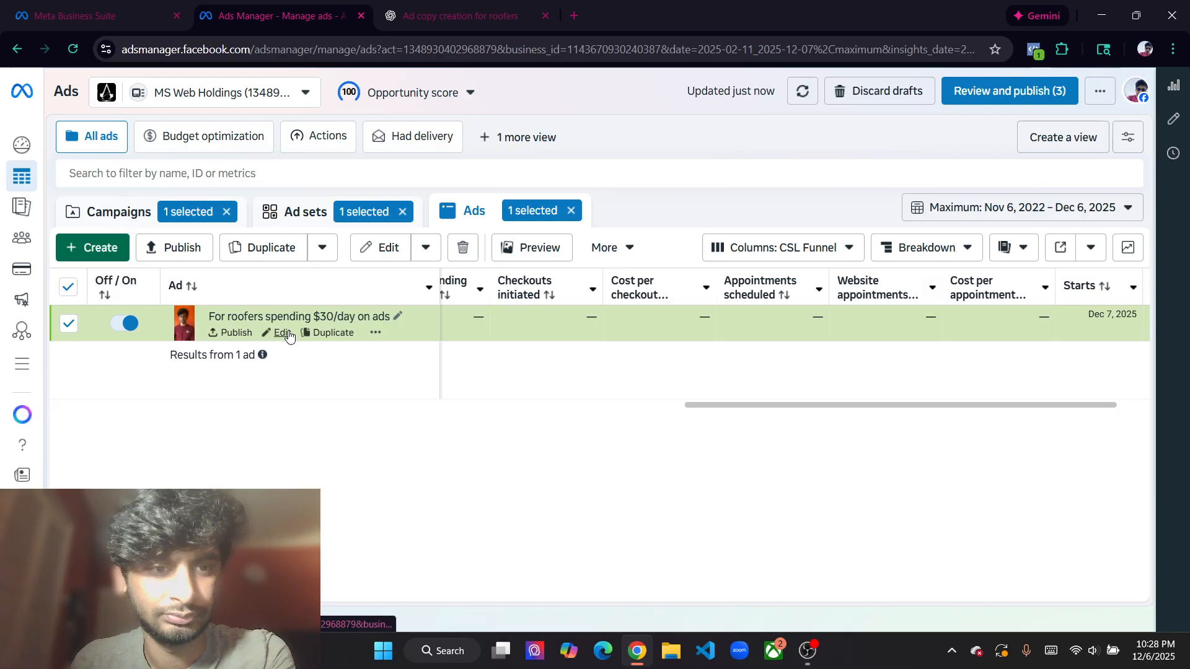
# Reopen the roofers $30/day ad for editing and bring up its advanced preview
pyautogui.click(282, 333)
pyautogui.scroll(-2, 945, 356)
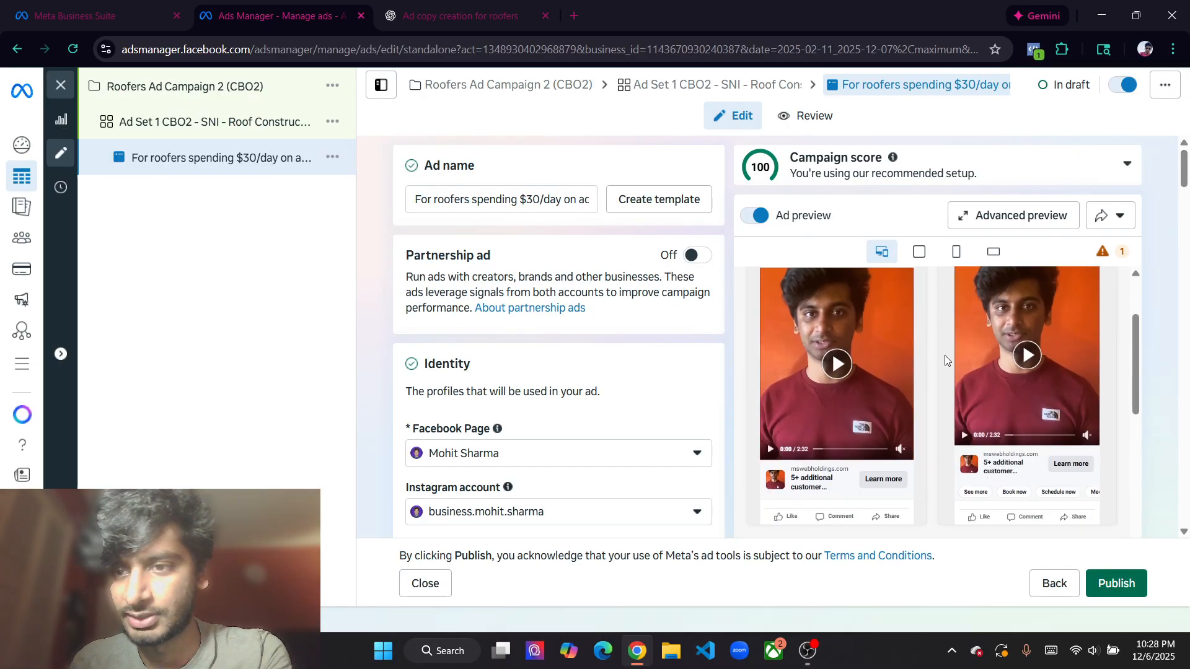
pyautogui.scroll(-2, 1019, 412)
pyautogui.scroll(-3, 1020, 412)
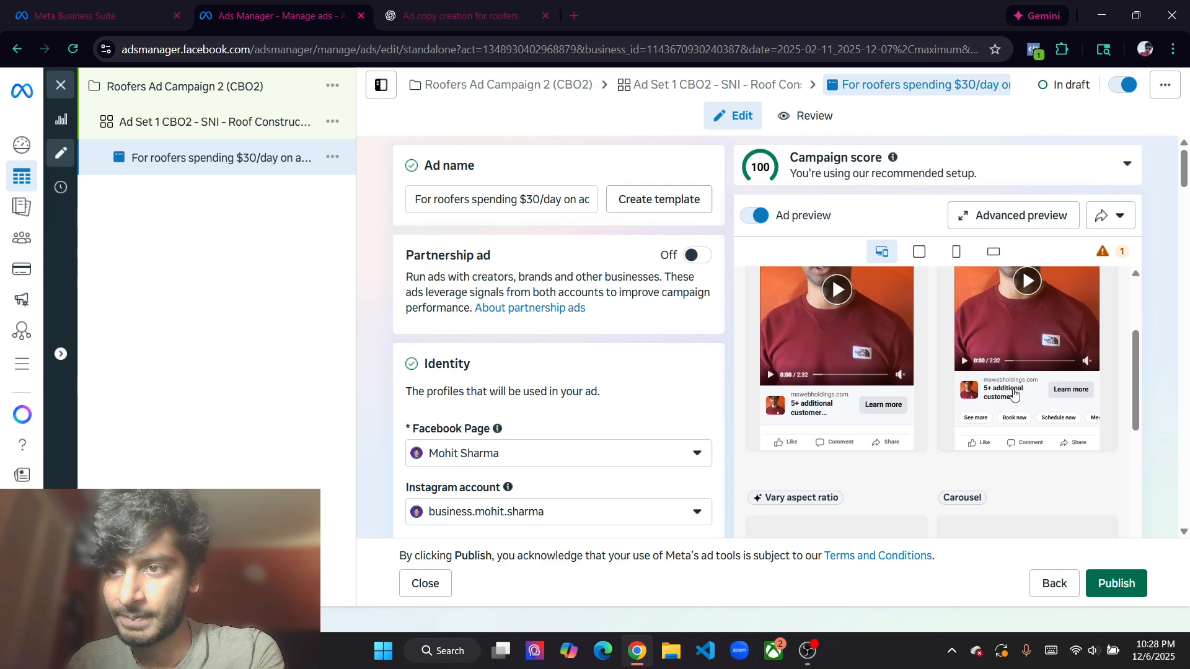
pyautogui.click(1038, 222)
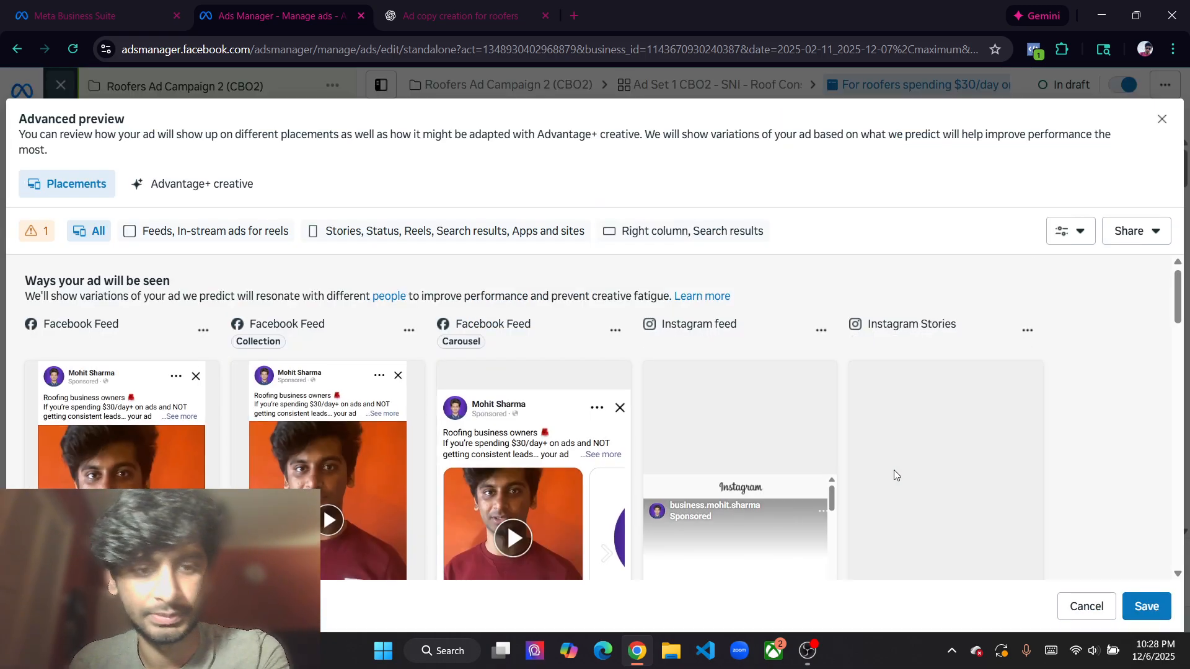
# Examine the ad's variations across the Facebook, Instagram and Threads placements, and save and close the advanced preview
pyautogui.scroll(-3, 894, 471)
pyautogui.scroll(2, 1068, 478)
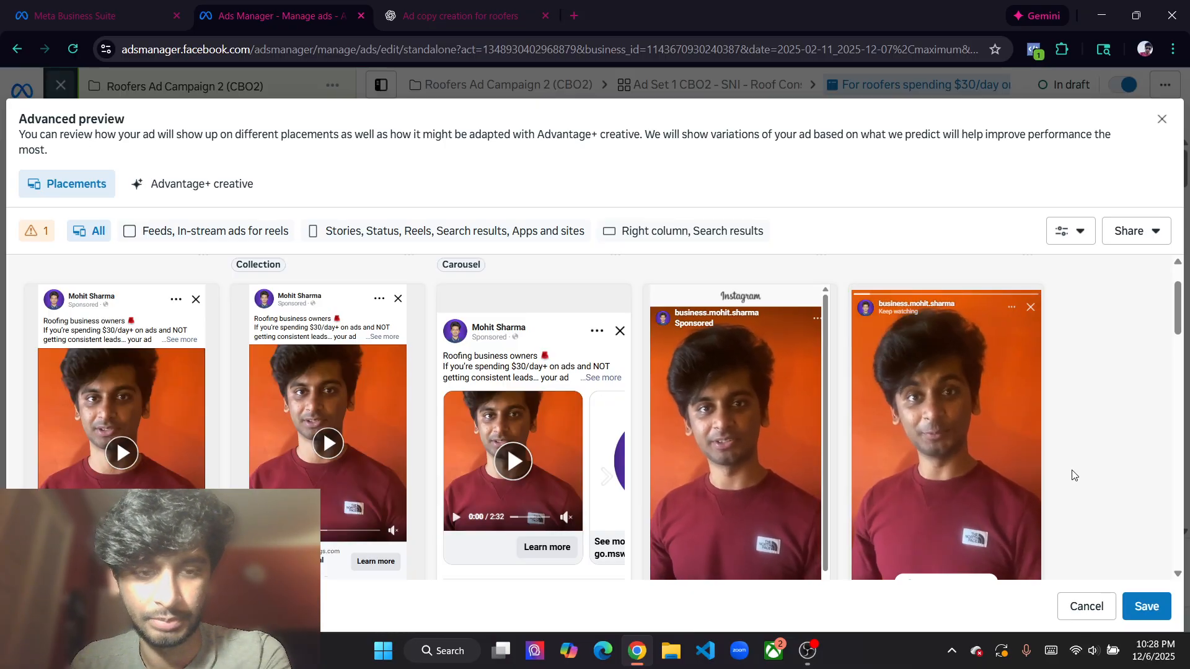
pyautogui.scroll(-2, 1072, 477)
pyautogui.scroll(-5, 1074, 475)
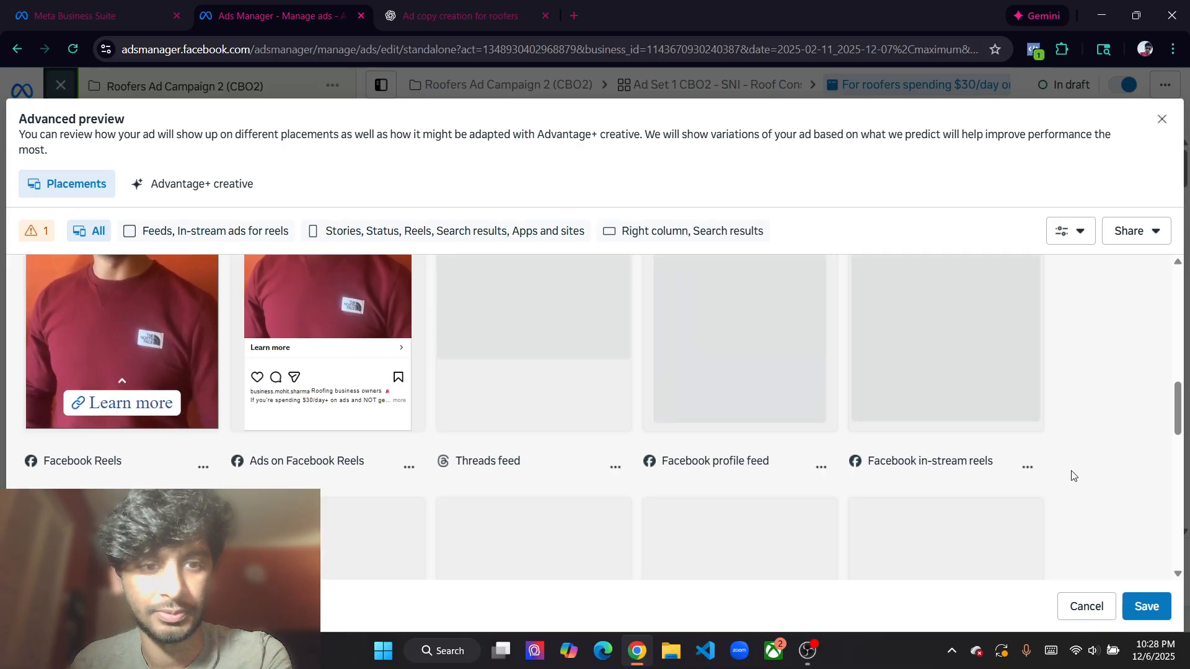
pyautogui.scroll(-3, 1074, 476)
pyautogui.scroll(5, 1074, 476)
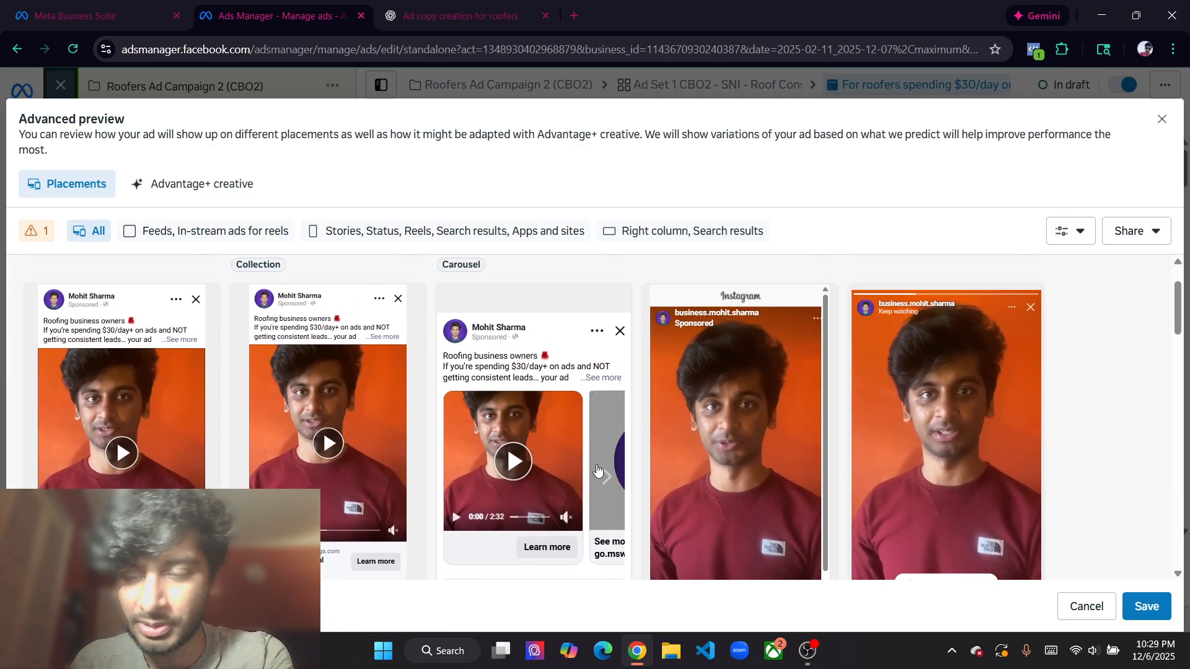
pyautogui.scroll(-3, 940, 427)
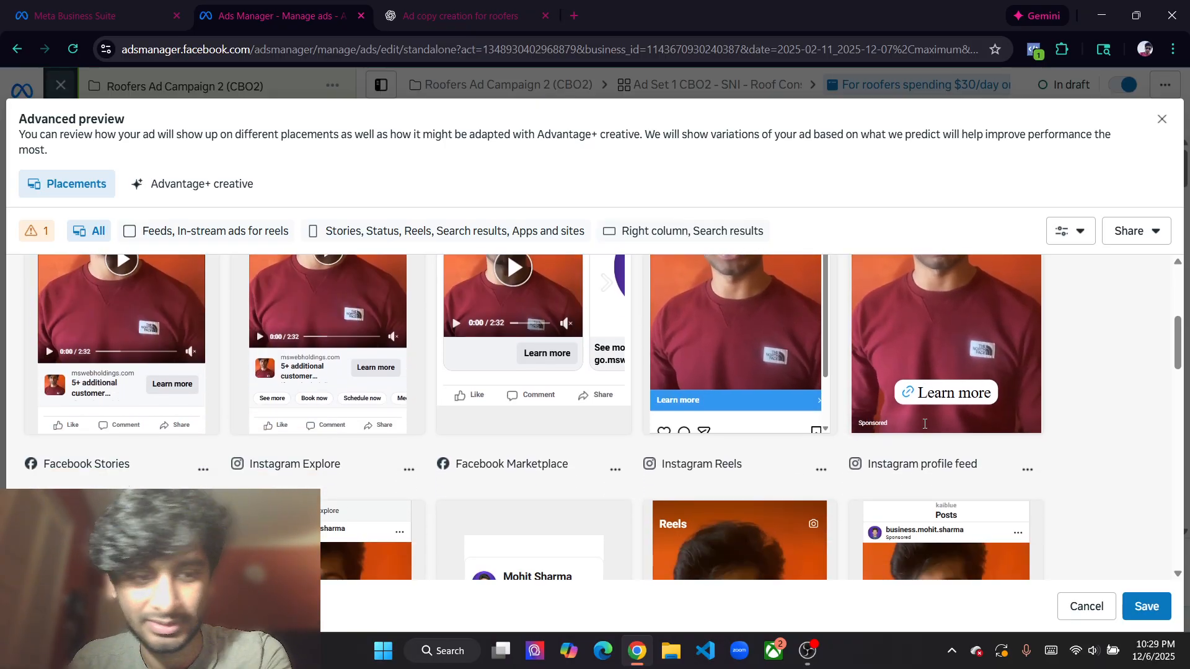
pyautogui.scroll(3, 925, 419)
pyautogui.scroll(-1, 729, 464)
pyautogui.scroll(1, 778, 432)
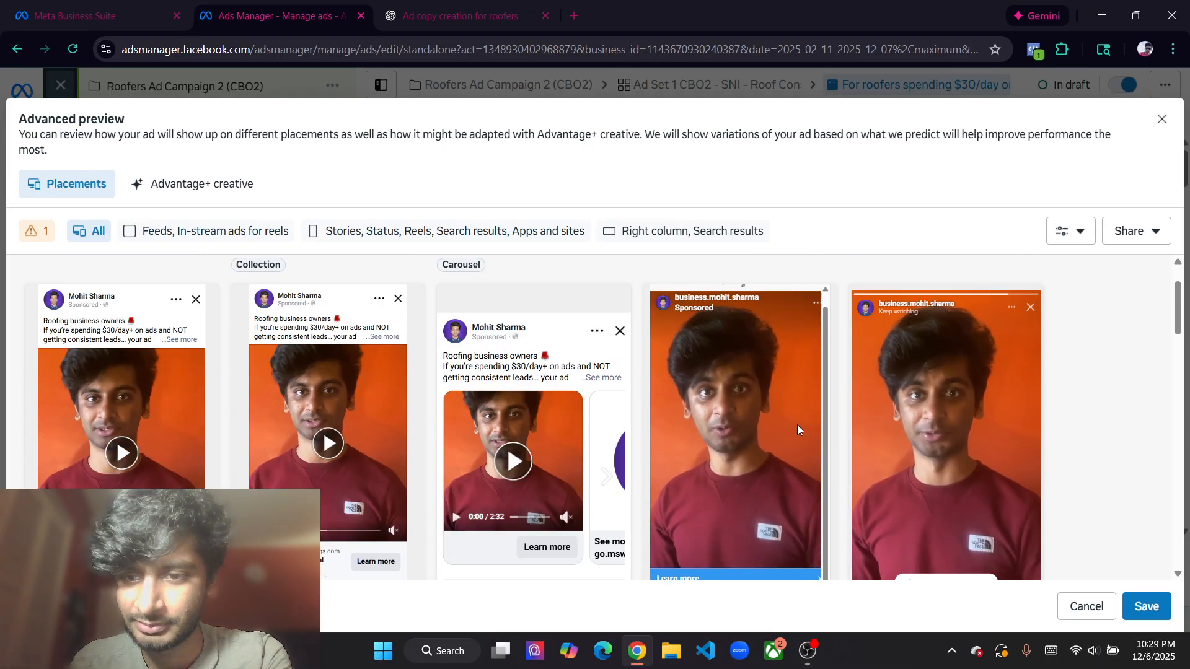
pyautogui.scroll(-3, 1095, 410)
pyautogui.scroll(-3, 1095, 410)
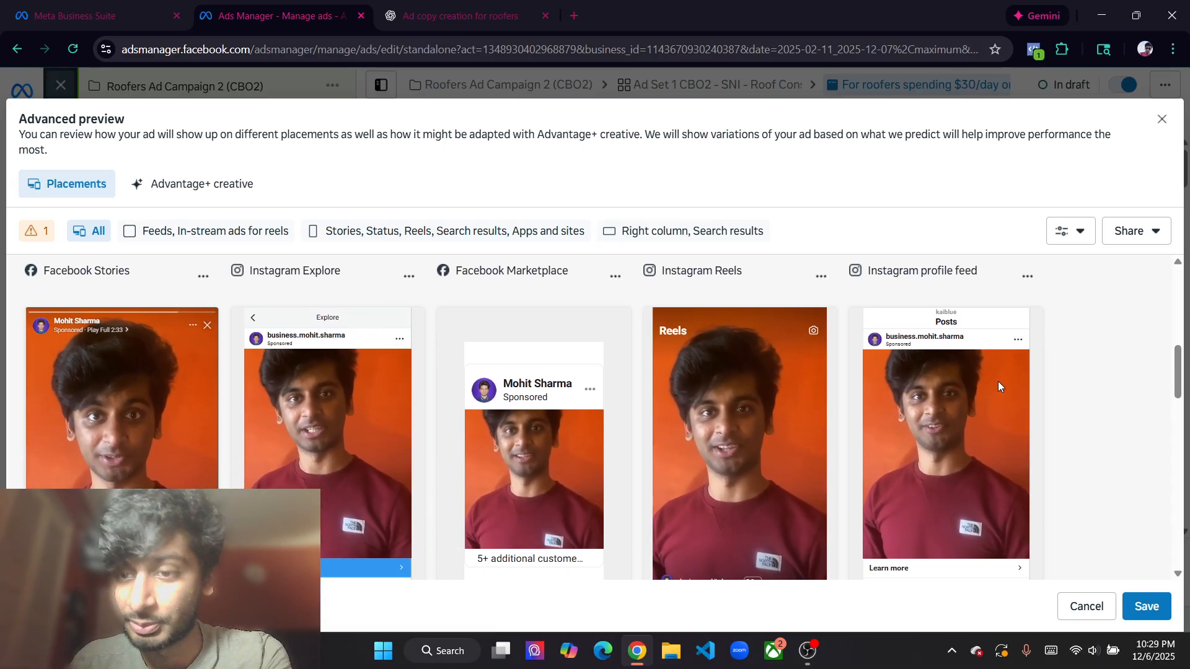
pyautogui.scroll(-4, 129, 378)
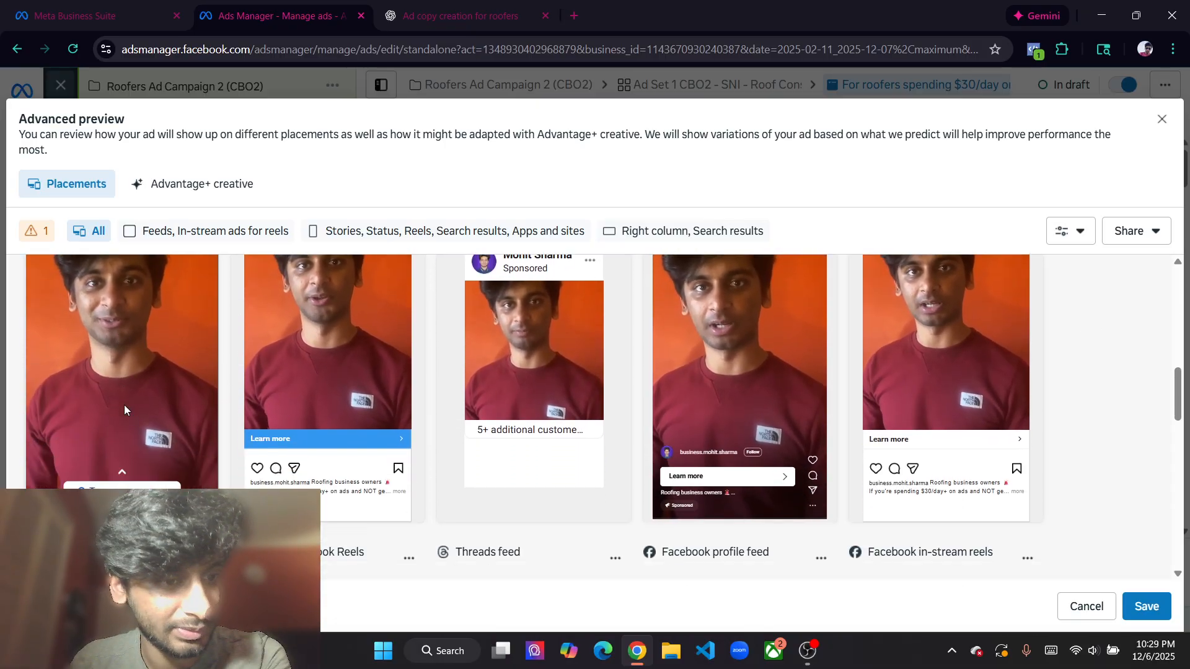
pyautogui.scroll(-4, 116, 415)
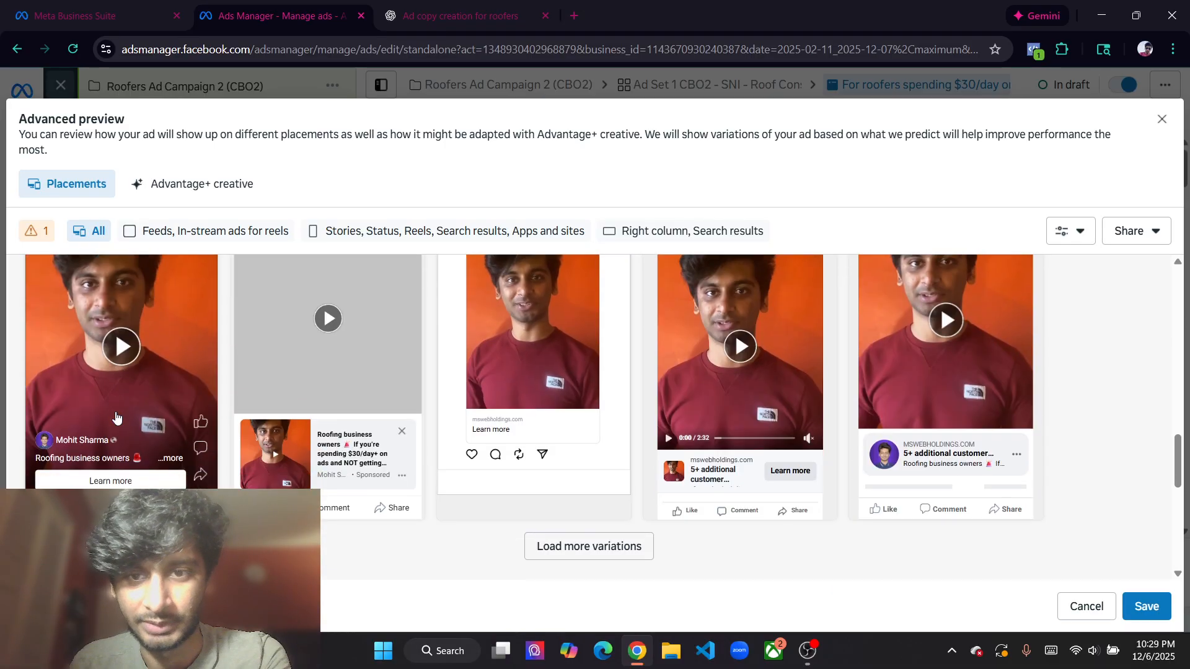
pyautogui.scroll(-4, 924, 430)
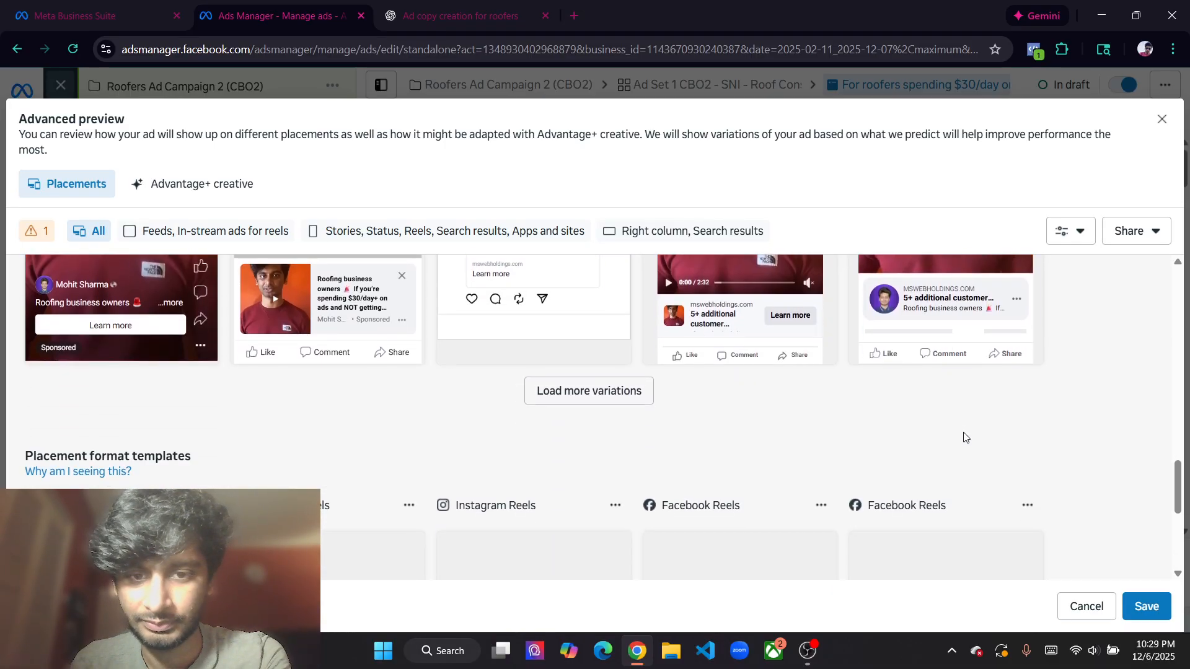
pyautogui.scroll(10, 601, 385)
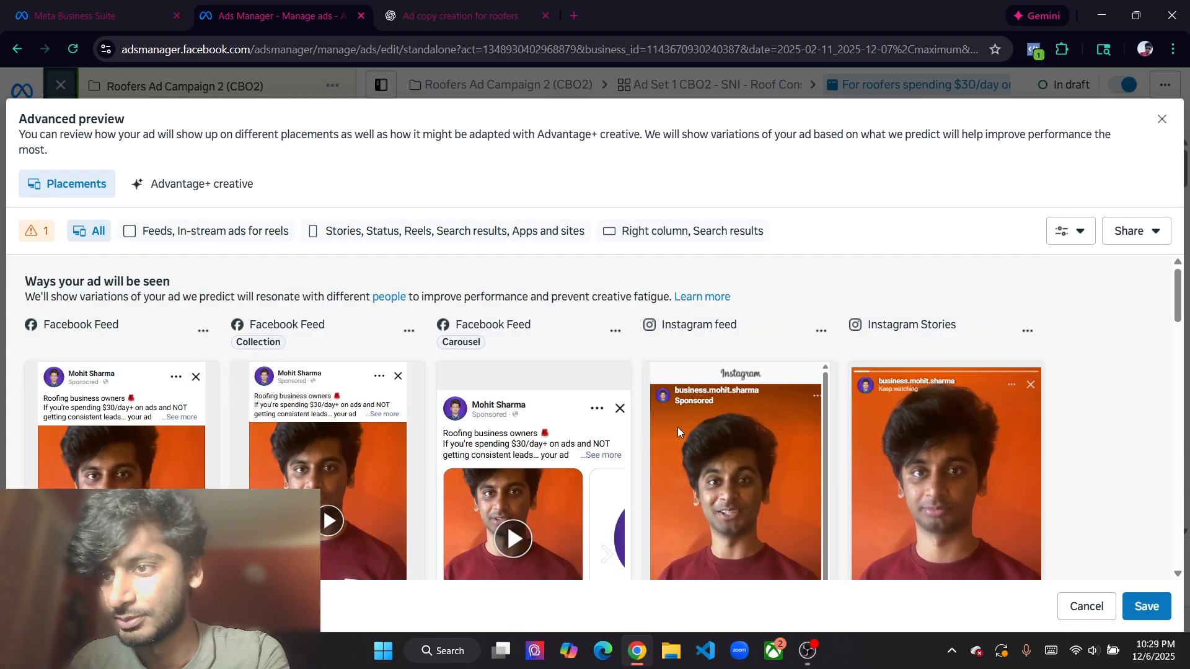
pyautogui.click(1147, 606)
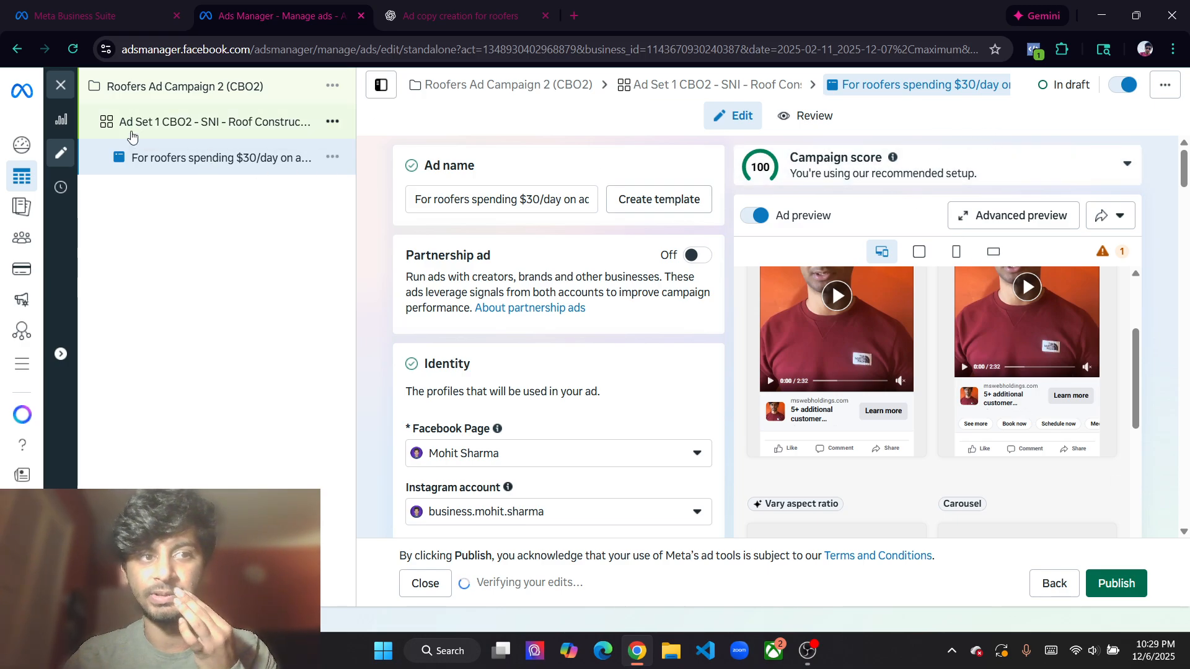
# Quick duplicate the roofers ad within Ad Set 1 CBO2
pyautogui.rightClick(149, 125)
pyautogui.click(388, 101)
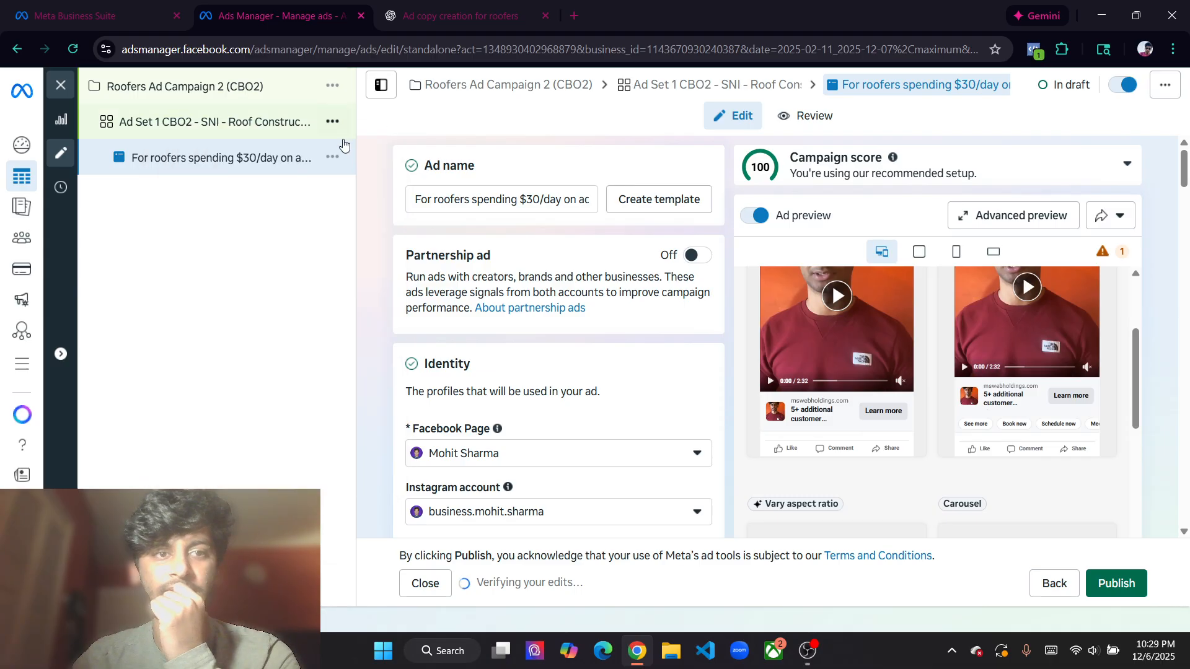
pyautogui.click(332, 156)
pyautogui.click(363, 245)
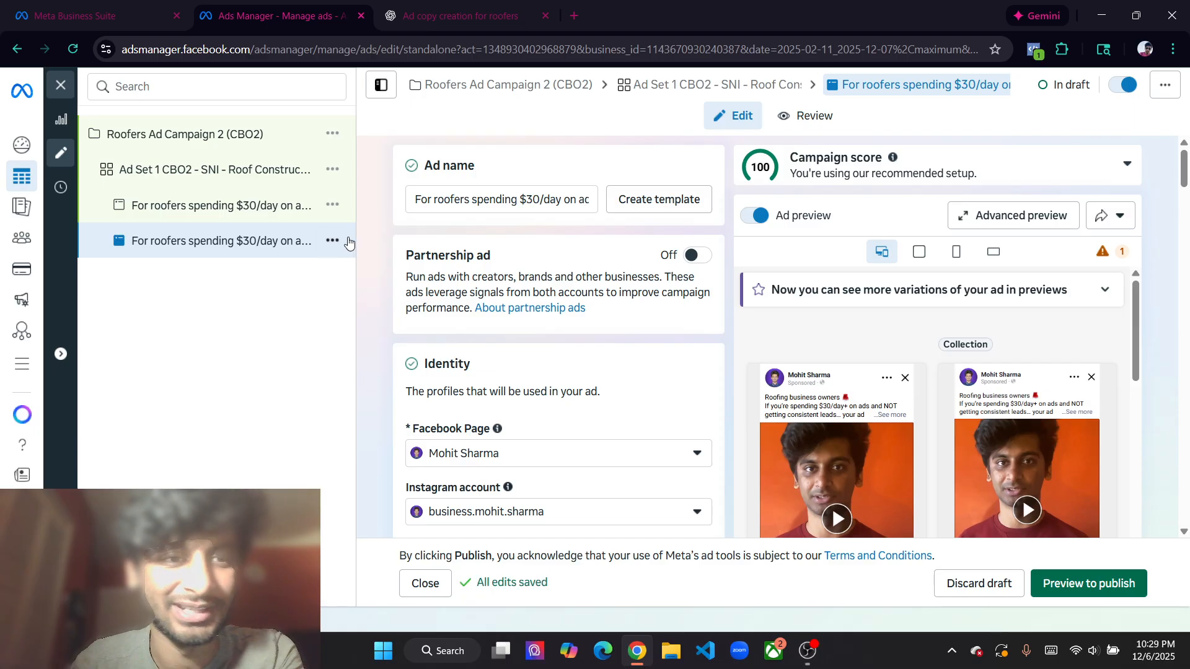
# Delete the duplicated ad from the ad set and reopen the original roofers ad
pyautogui.click(333, 241)
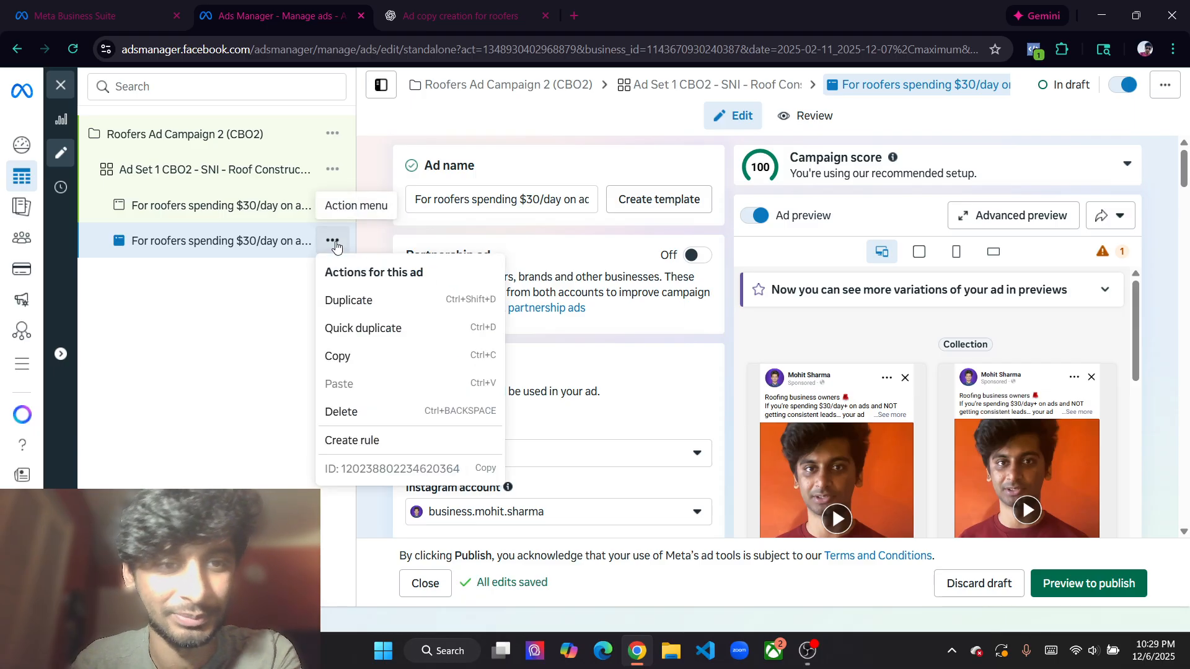
pyautogui.click(345, 413)
pyautogui.click(719, 297)
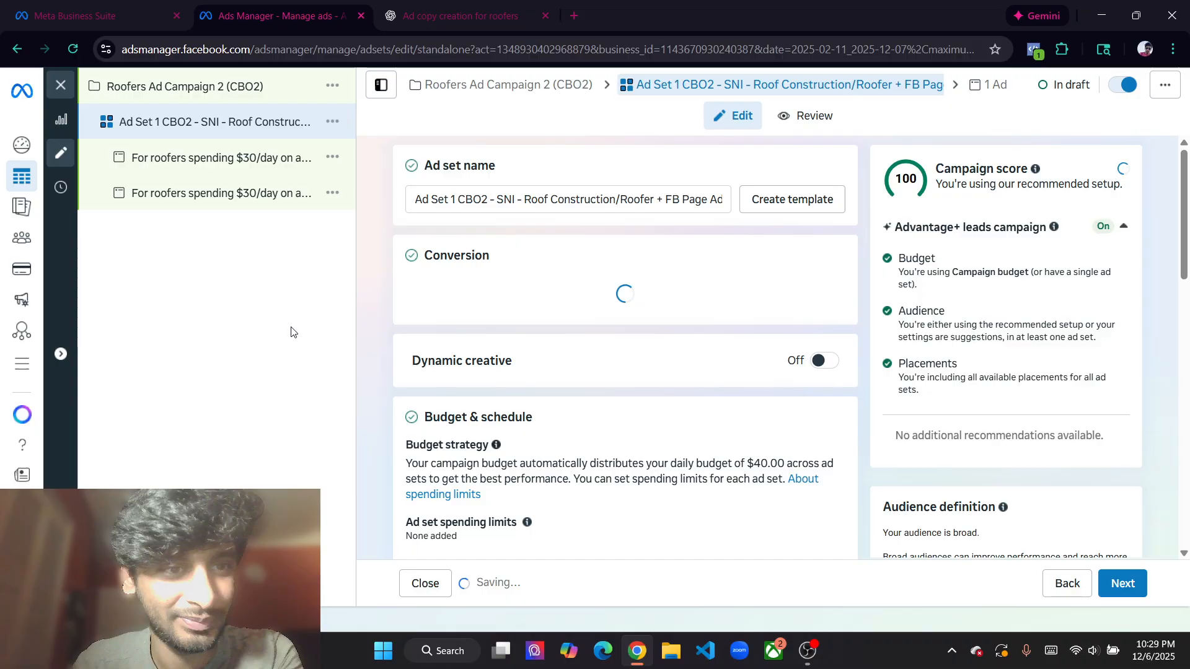
pyautogui.click(217, 159)
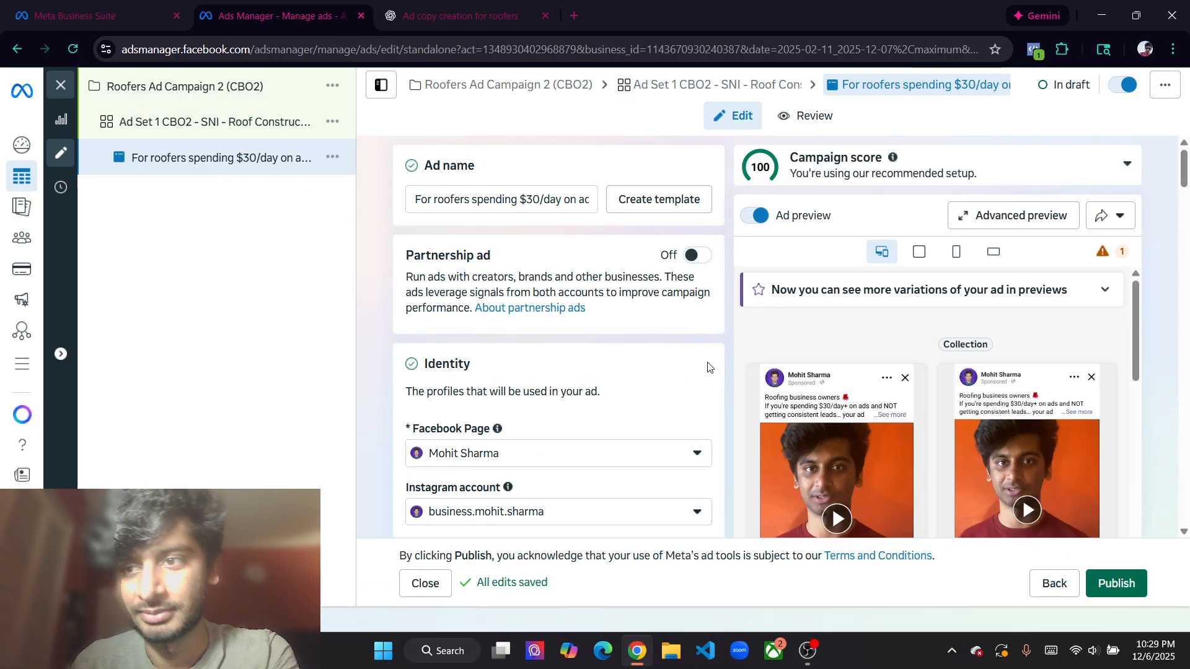
# Close the ad editor without publishing the draft items and return to the campaign list
pyautogui.click(69, 92)
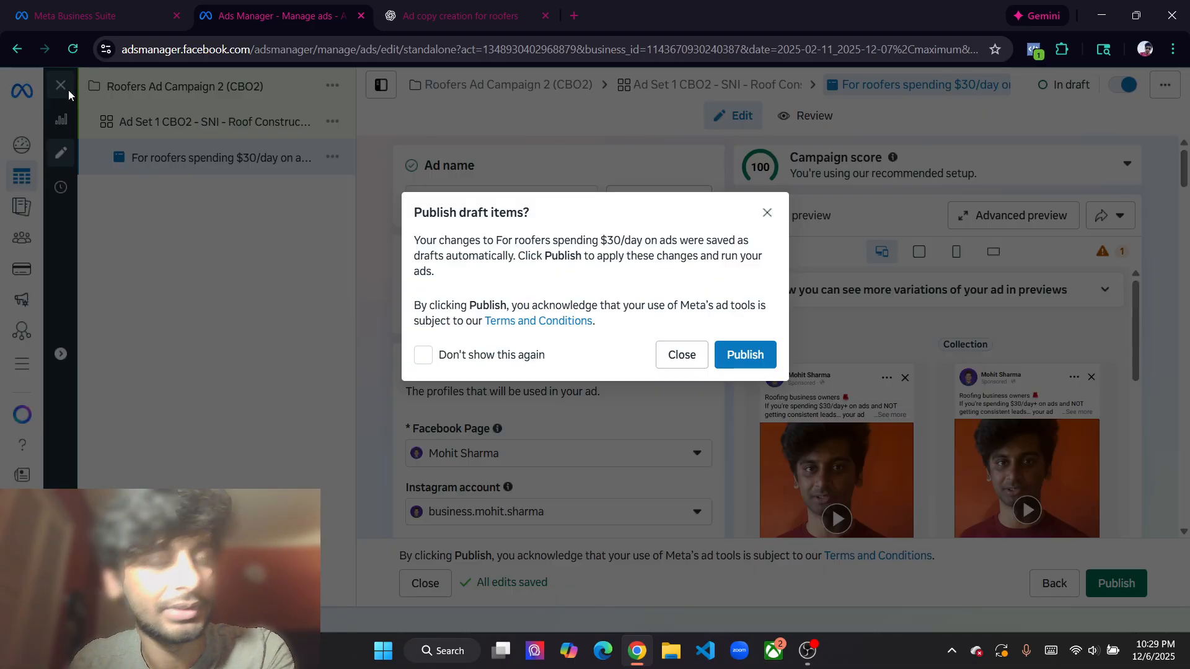
pyautogui.click(670, 352)
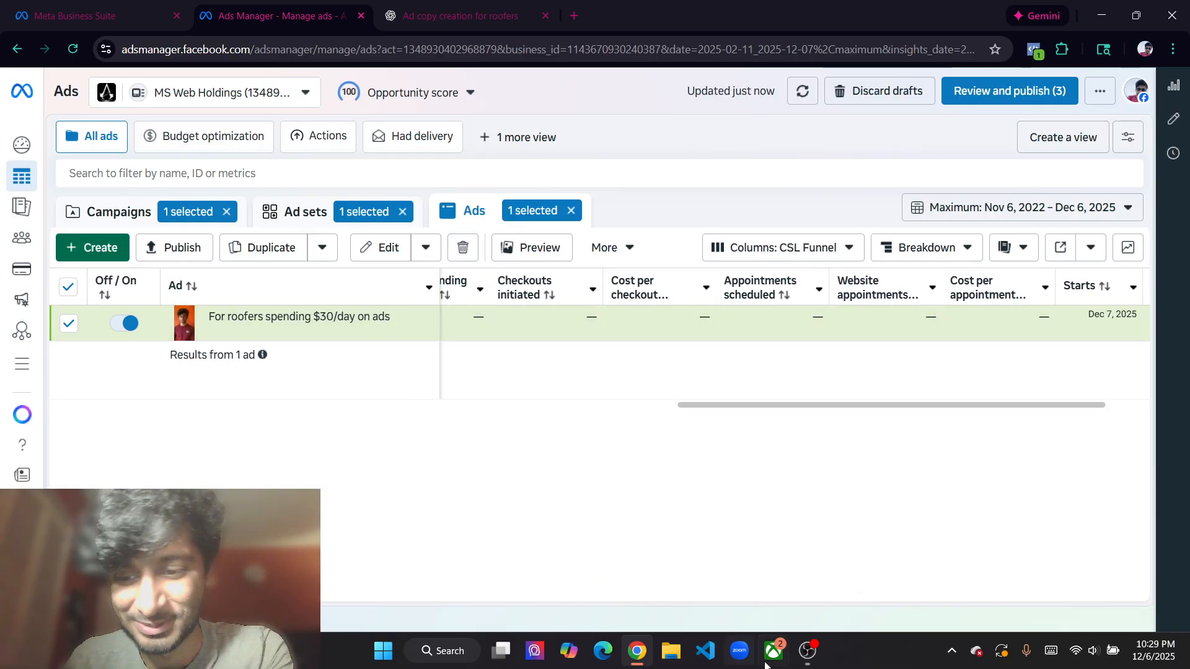
pyautogui.click(119, 211)
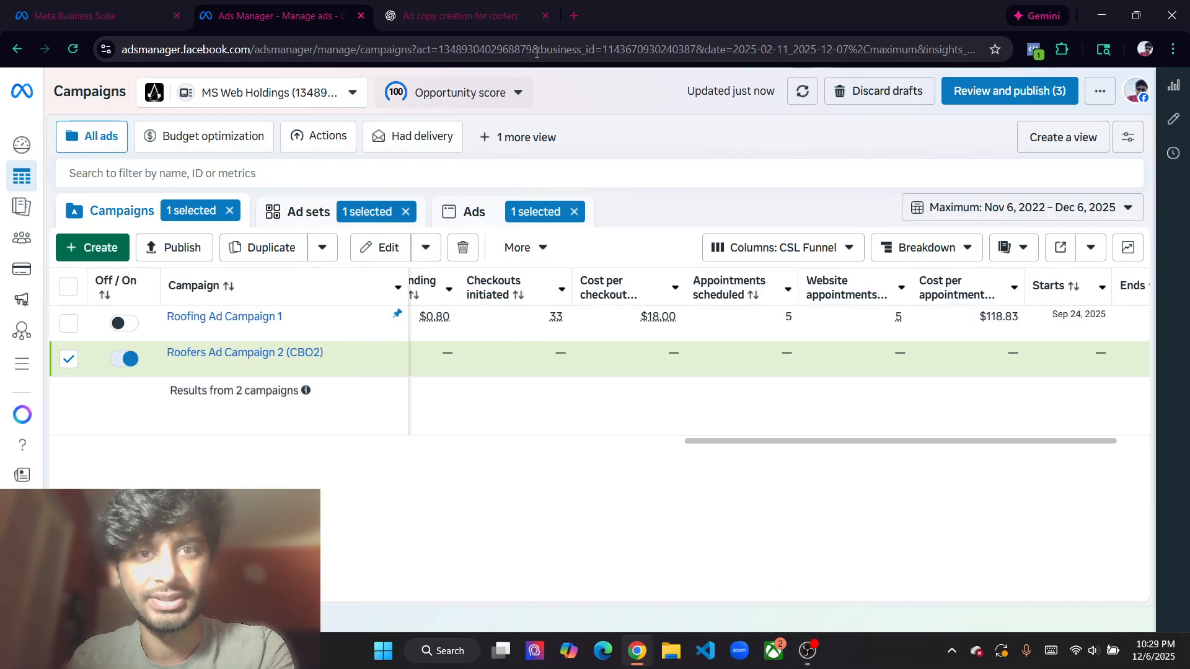
# Close the ChatGPT ad copy page and switch to OBS
pyautogui.click(545, 15)
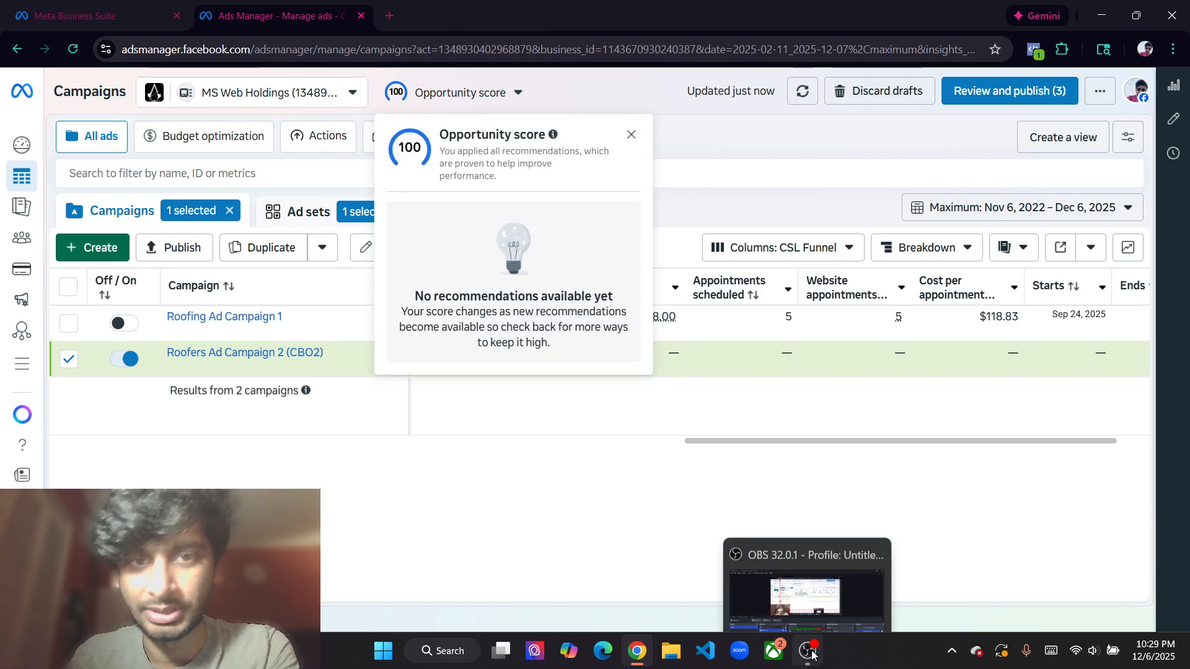
pyautogui.click(633, 135)
pyautogui.click(809, 651)
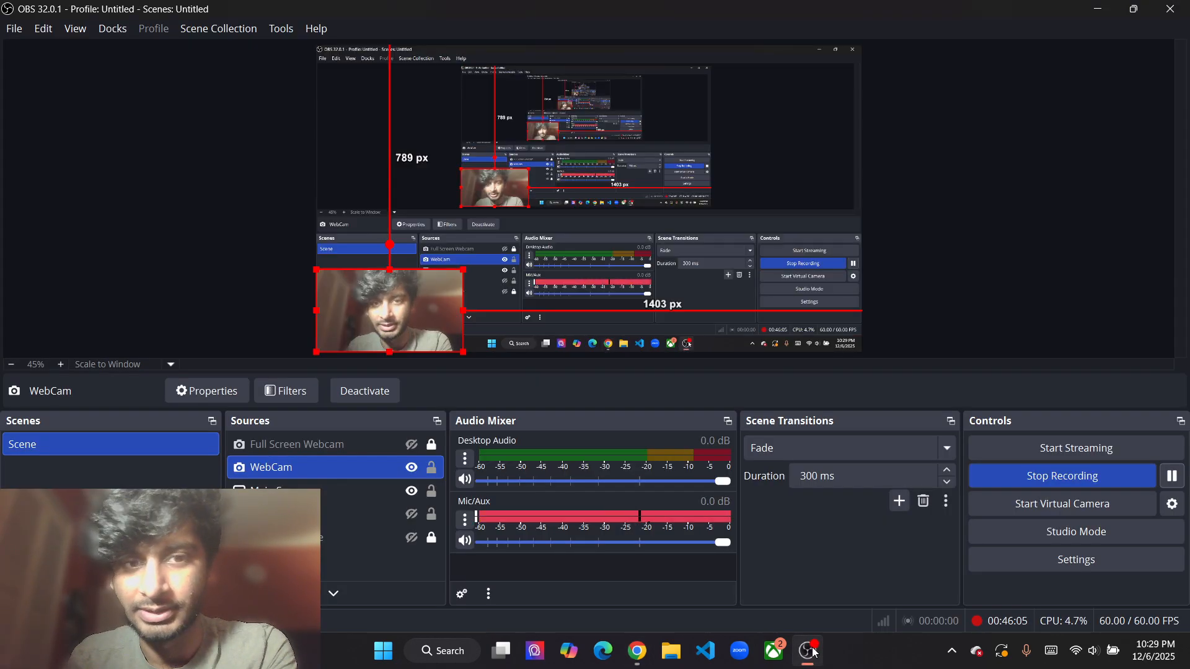